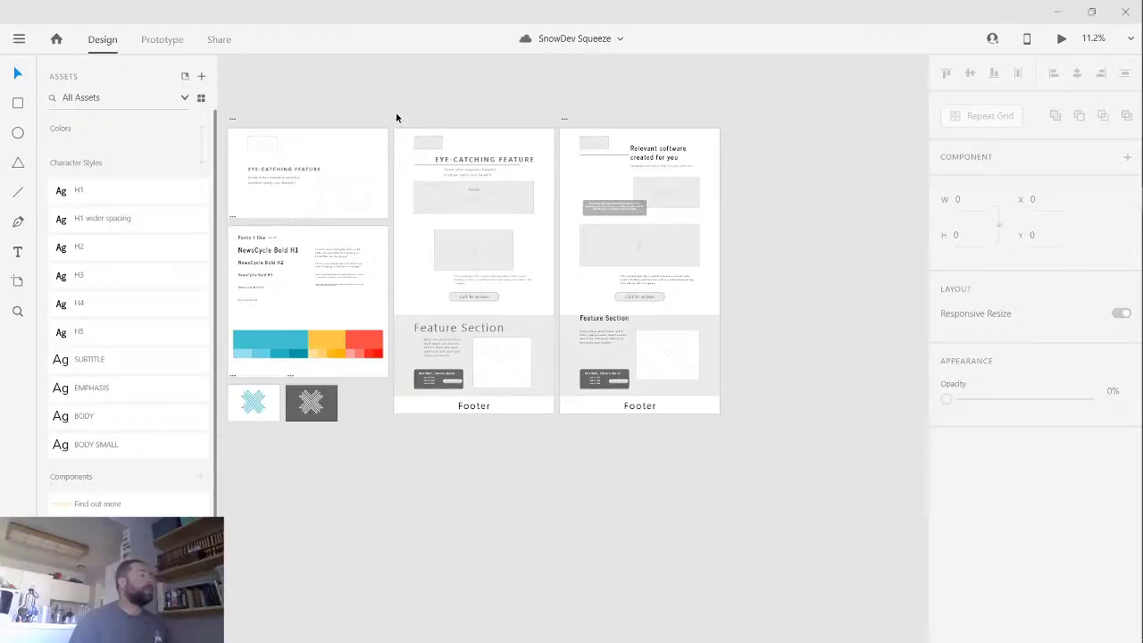
- Review the header, form and feature sections of the Lofi WireFrame artboard next to the Midlevel - with Copy artboard
scroll(467, 196, "up", 5)
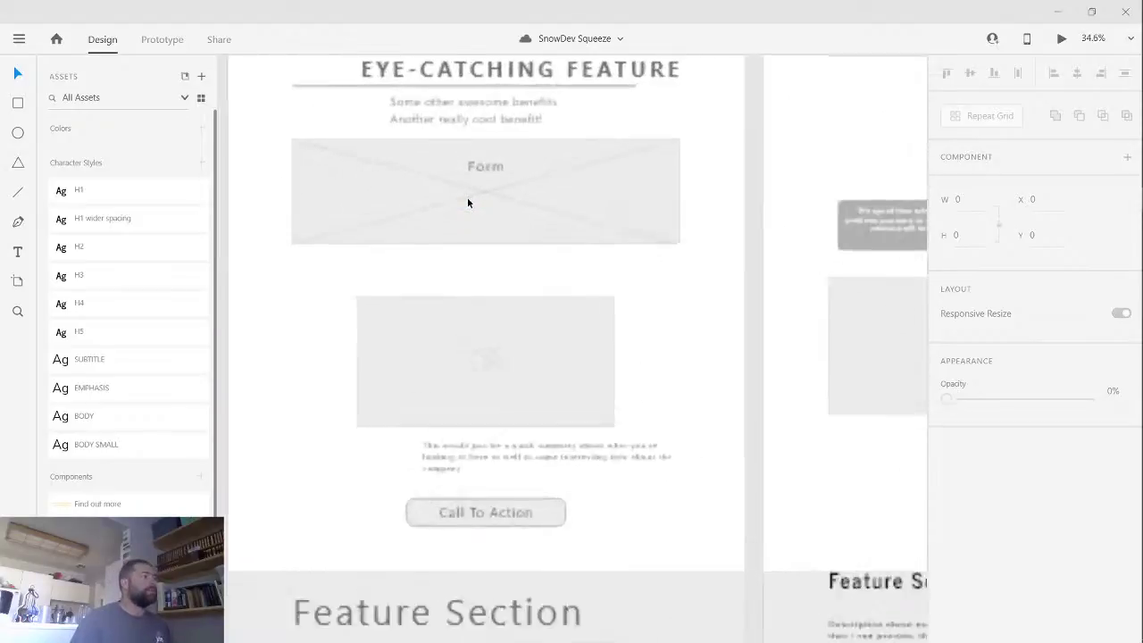
scroll(426, 133, "down", 3)
left_click(393, 137)
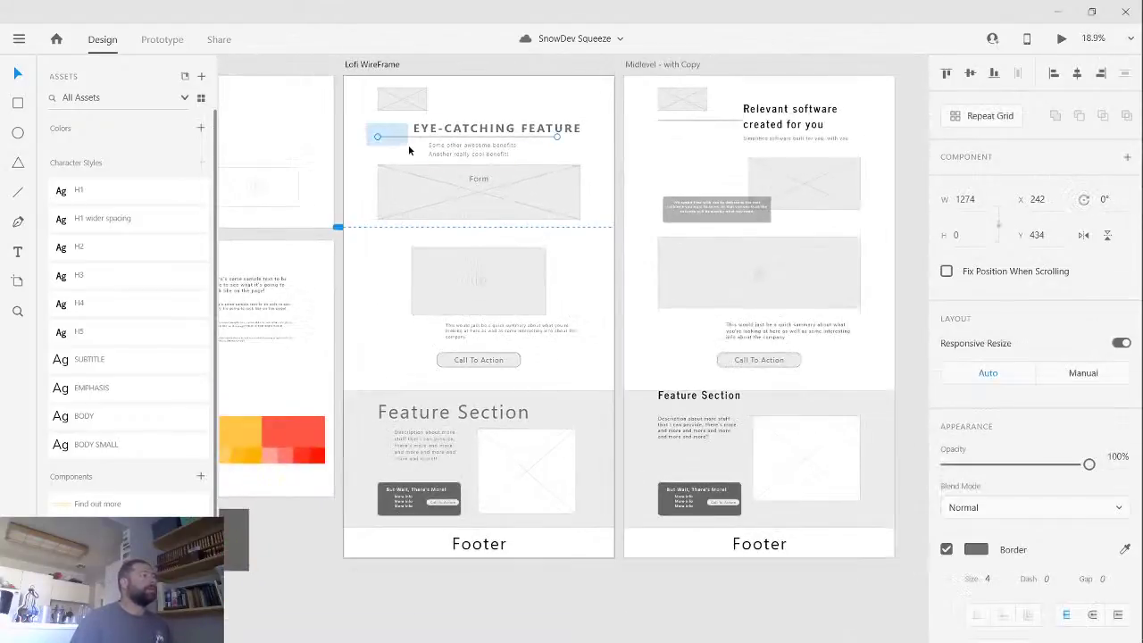
left_click_drag(451, 93, 486, 105)
left_click(517, 76)
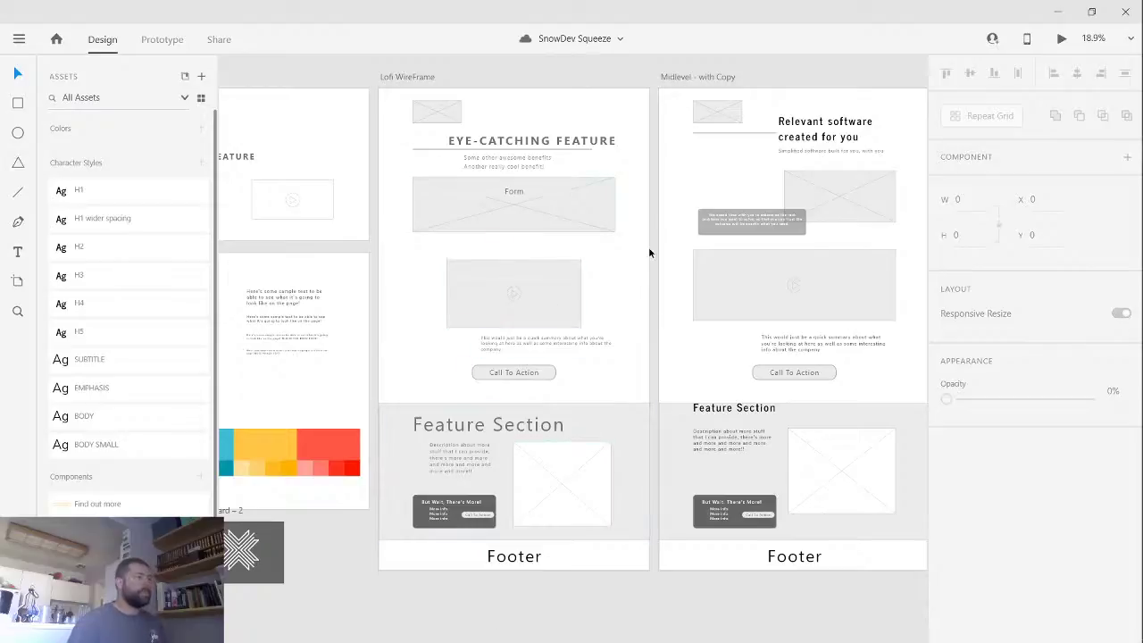
left_click_drag(652, 247, 396, 245)
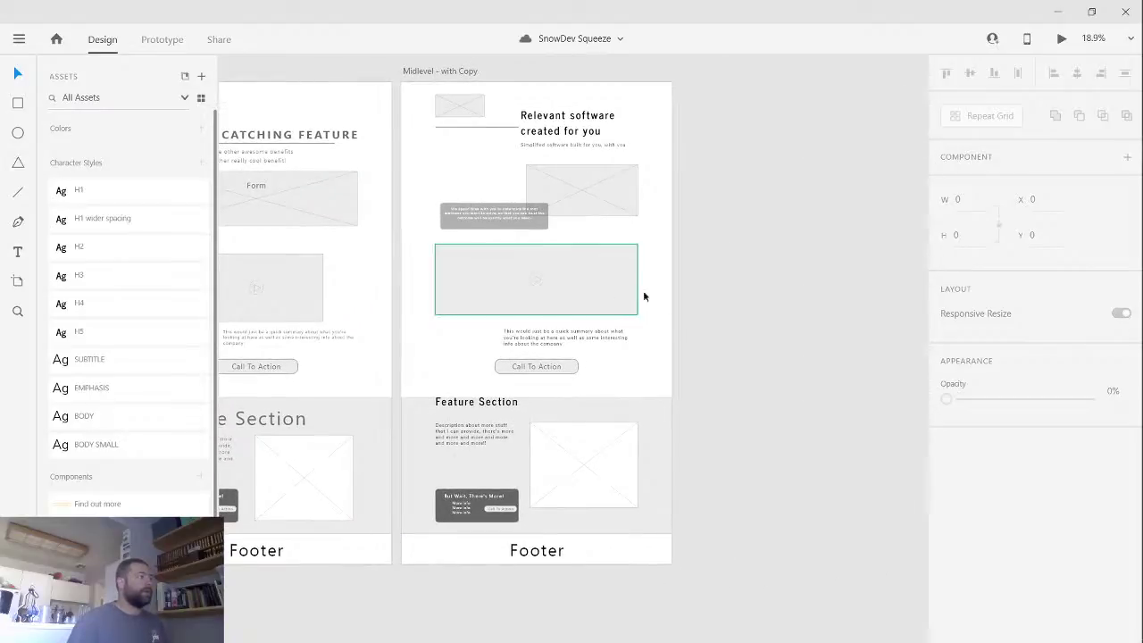
- Shorten the text box in the grey callout on the Midlevel artboard to a height of 103 and position it at Y 898
scroll(543, 270, "up", 1)
scroll(543, 264, "up", 2)
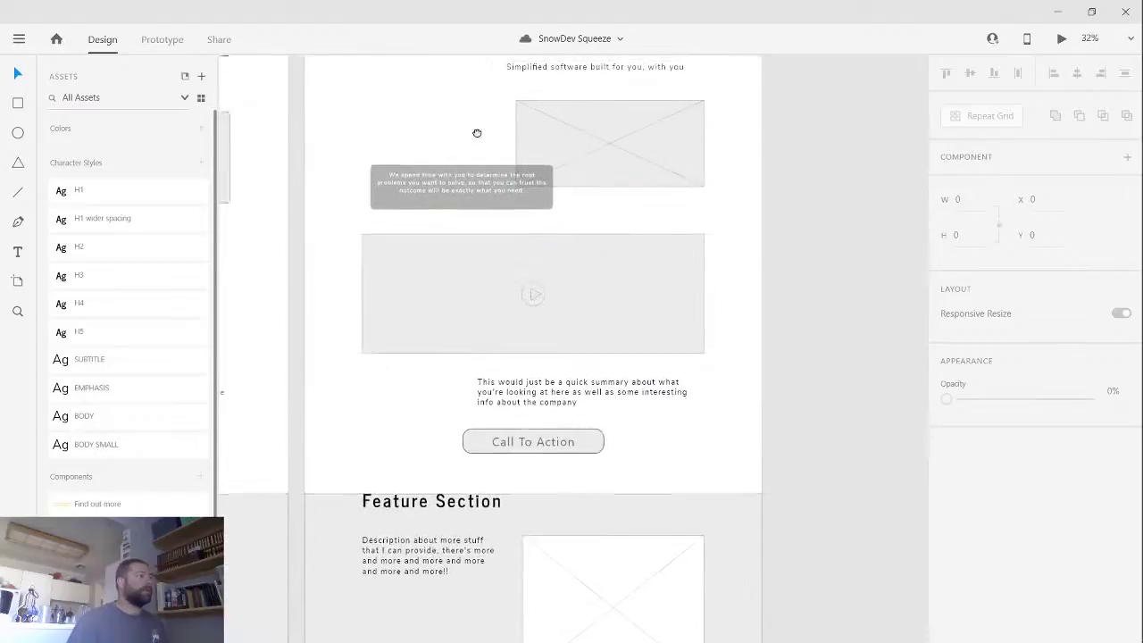
left_click_drag(474, 133, 491, 216)
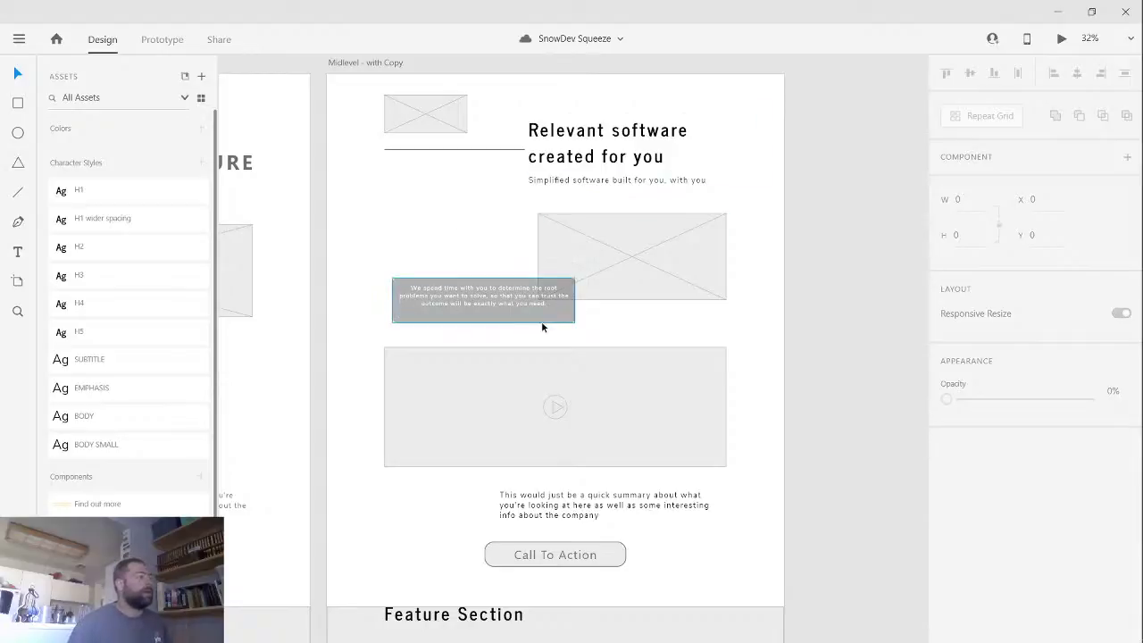
left_click(483, 313)
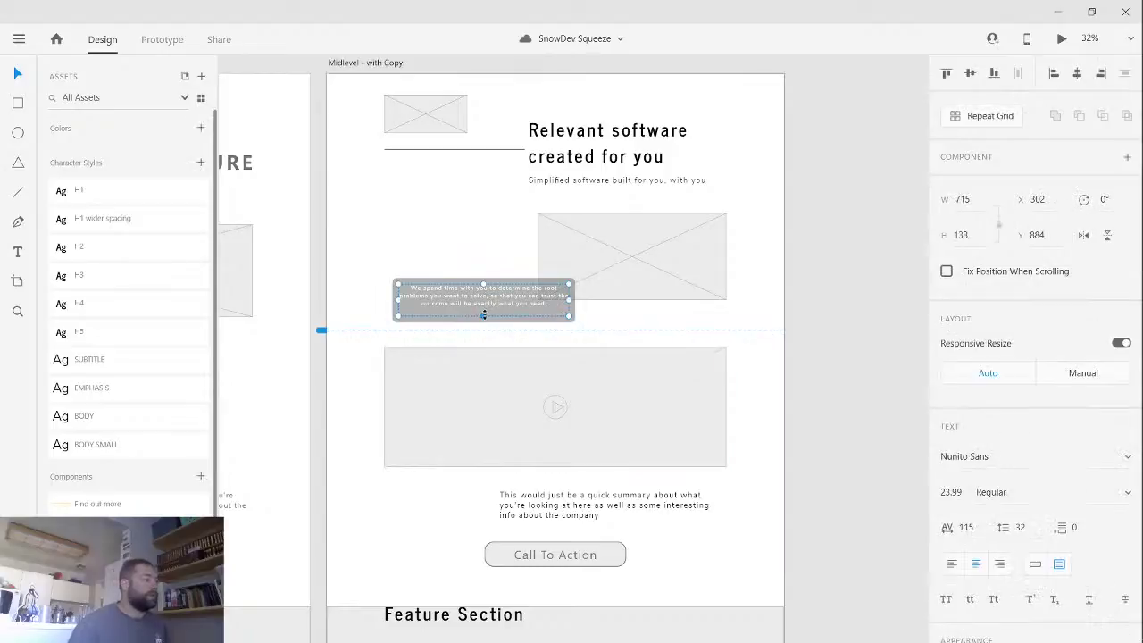
left_click_drag(482, 315, 484, 304)
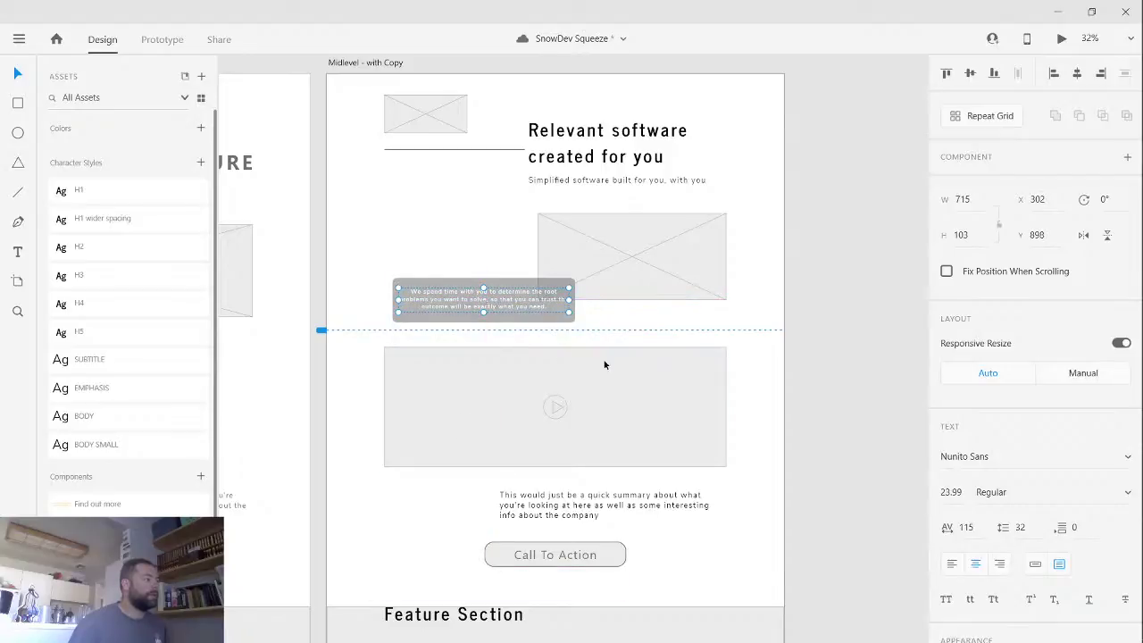
left_click(776, 372)
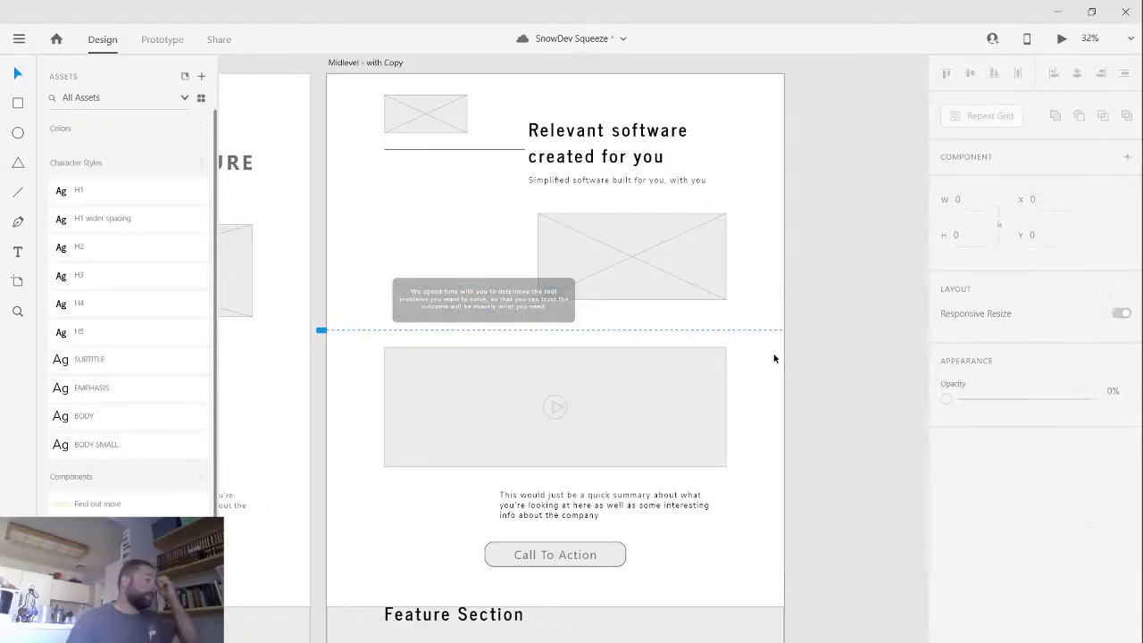
- Examine the Midlevel artboard from the video placeholder through the Feature Section to the footer
scroll(610, 397, "down", 3)
scroll(610, 401, "down", 4)
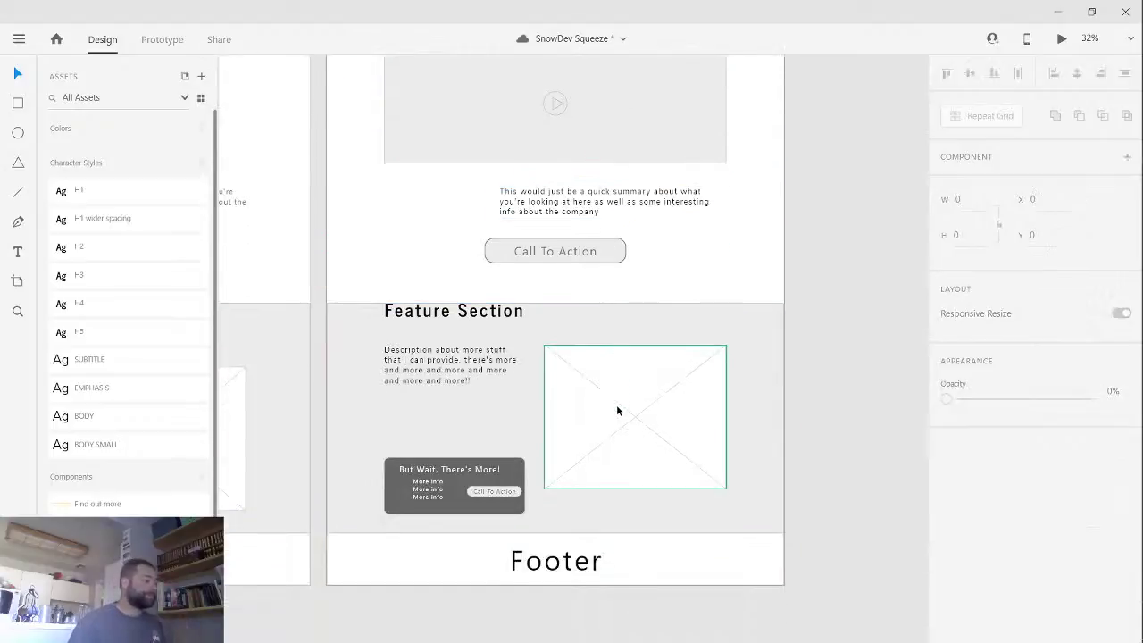
left_click_drag(530, 314, 519, 501)
scroll(533, 357, "down", 1)
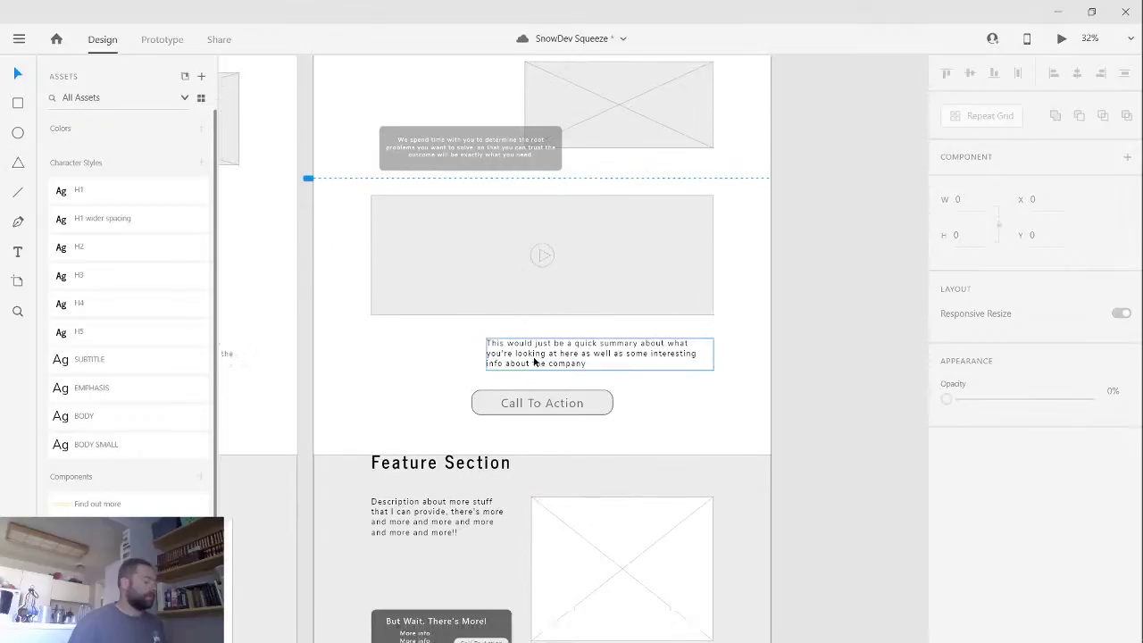
scroll(534, 360, "down", 3)
scroll(534, 360, "down", 1)
scroll(533, 359, "up", 1)
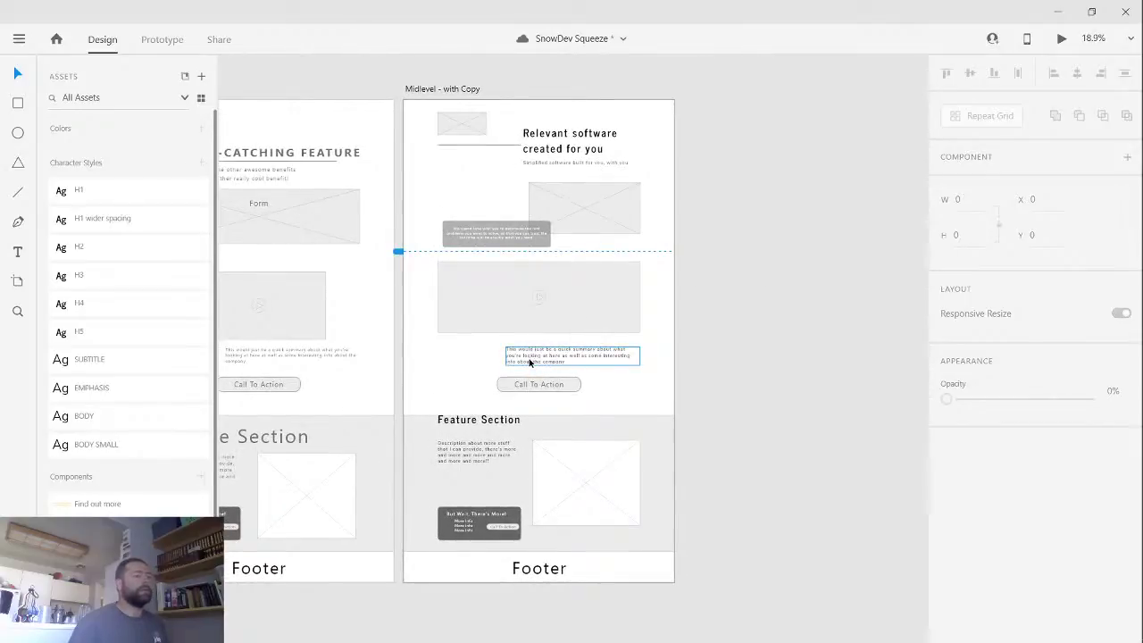
- Examine the fonts and color palette artboard and the saved fill swatches for the Lofi feature image placeholder
left_click_drag(412, 360, 656, 283)
mouse_move(343, 302)
left_mouse_down()
mouse_move(478, 354)
mouse_move(620, 319)
left_mouse_up()
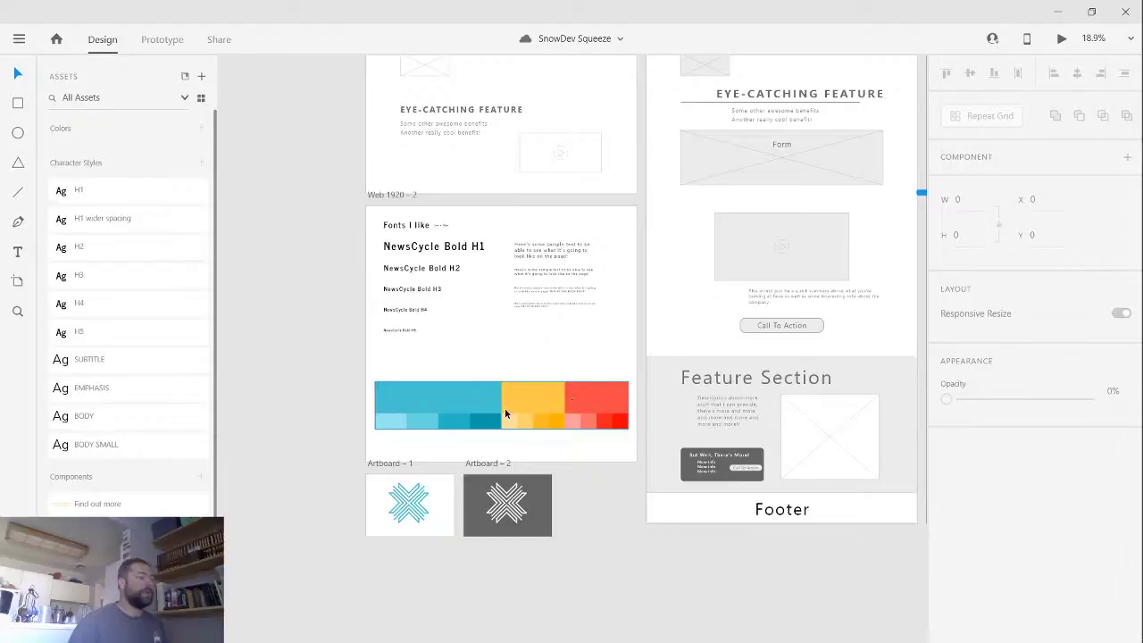
left_click_drag(618, 547, 409, 466)
left_click(585, 351)
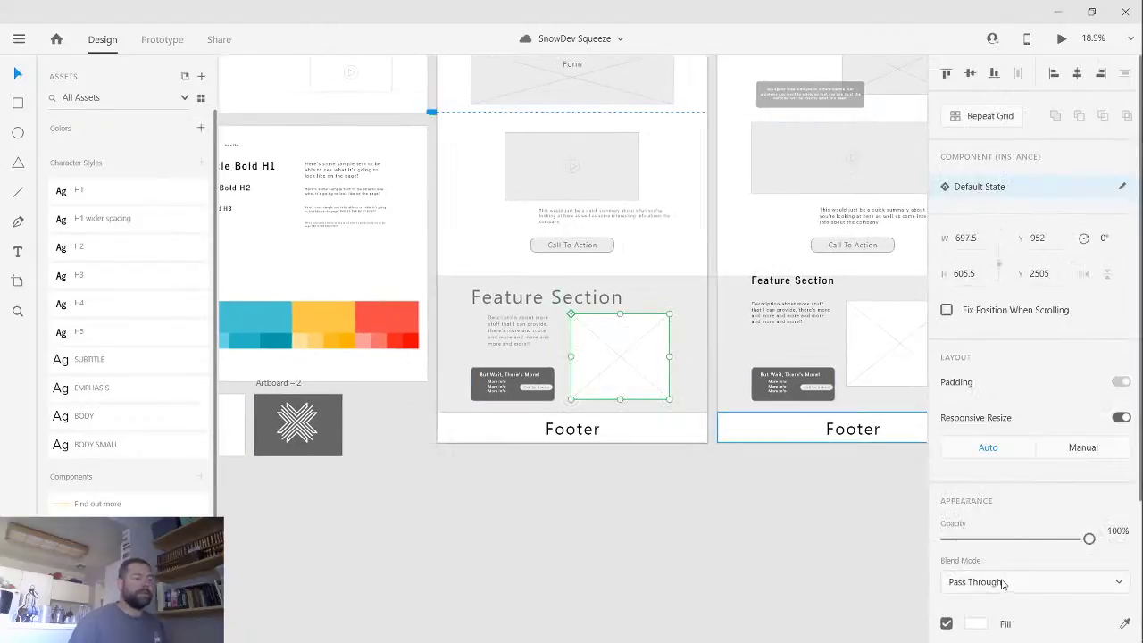
left_click(975, 628)
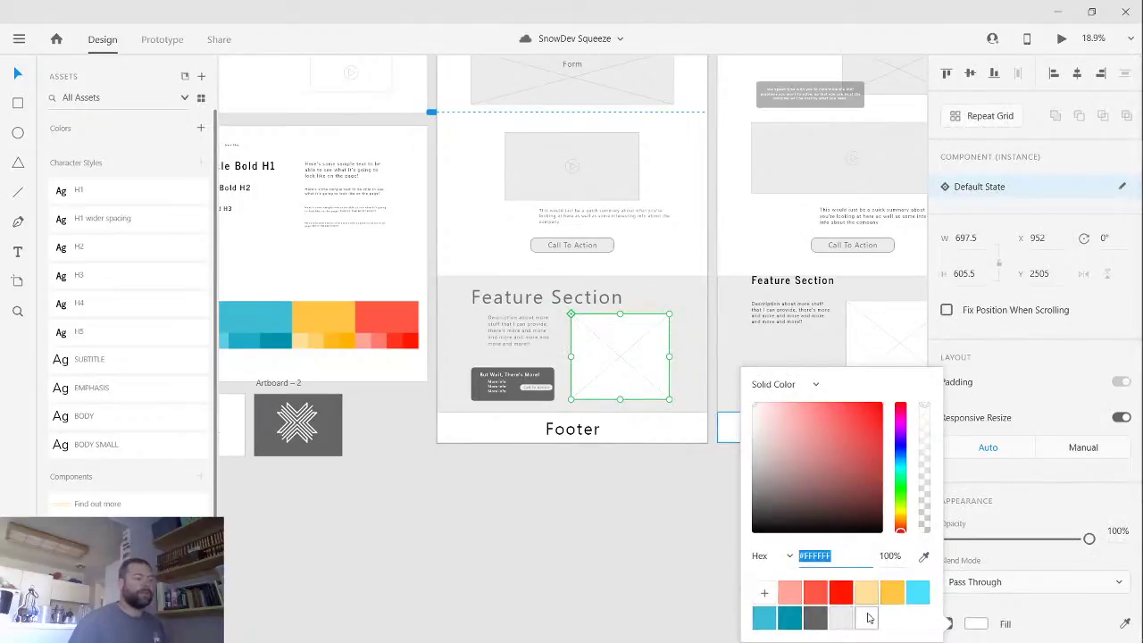
left_click(659, 555)
left_click_drag(735, 510, 892, 479)
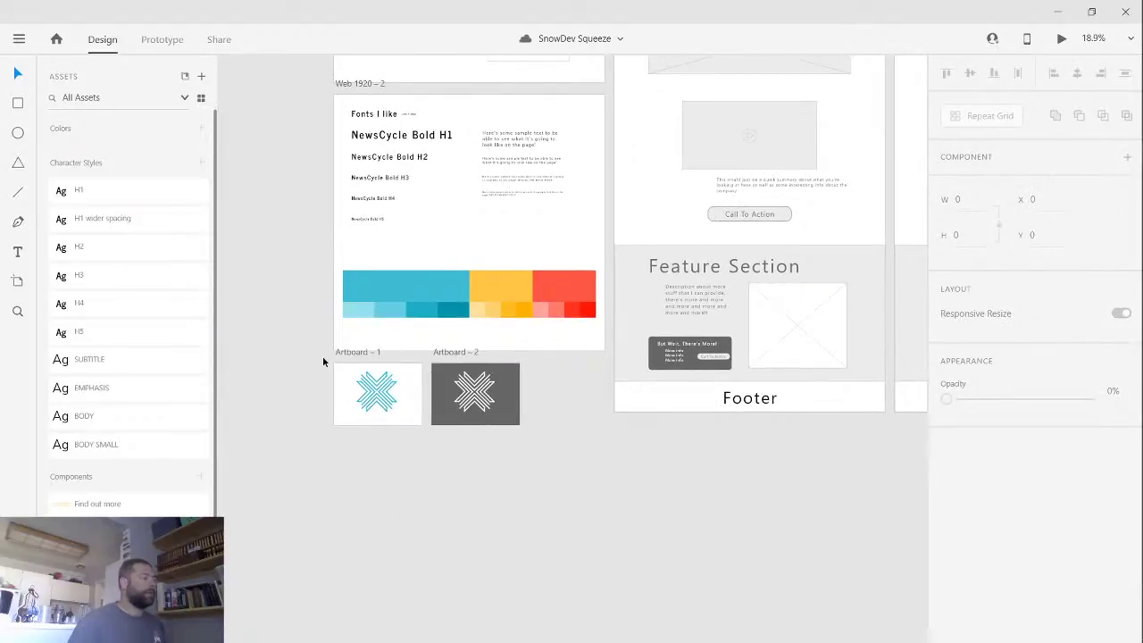
- Paste the copied Snow Development Solutions logo artboard onto the canvas with the existing logo artboards
key("z")
left_click_drag(322, 355, 457, 439)
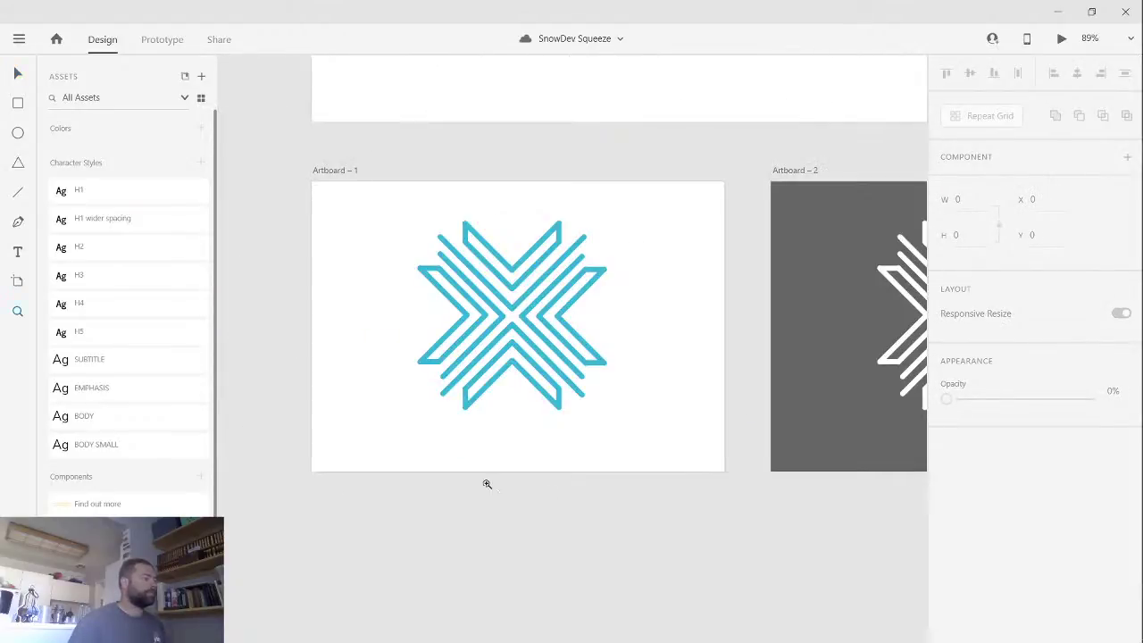
left_click_drag(717, 569, 354, 533)
scroll(438, 523, "down", 5)
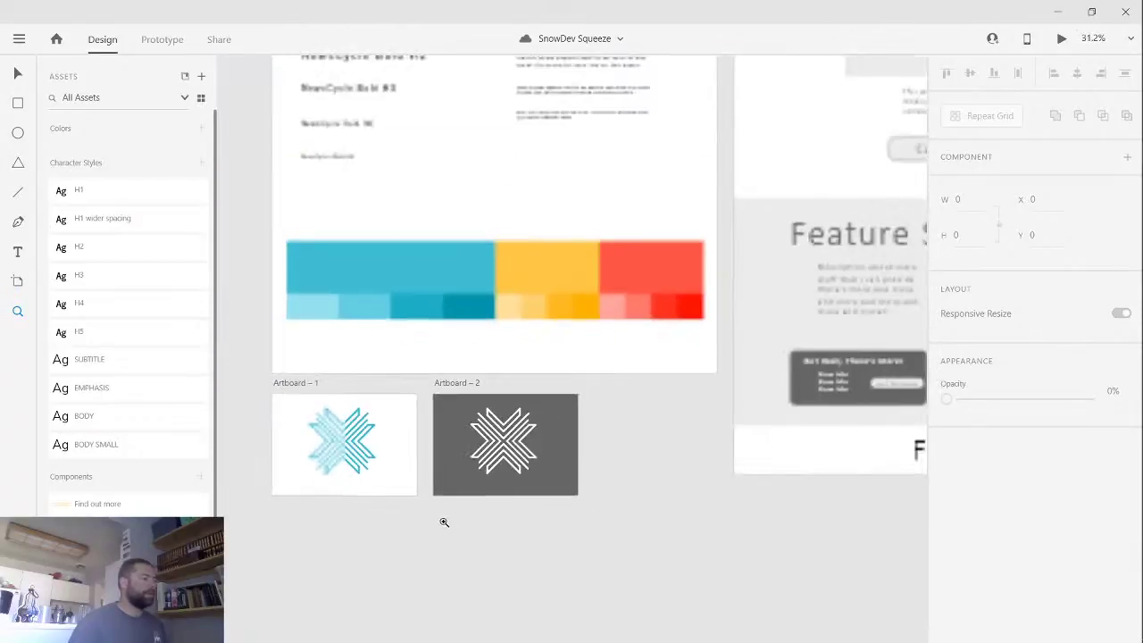
scroll(455, 525, "down", 2)
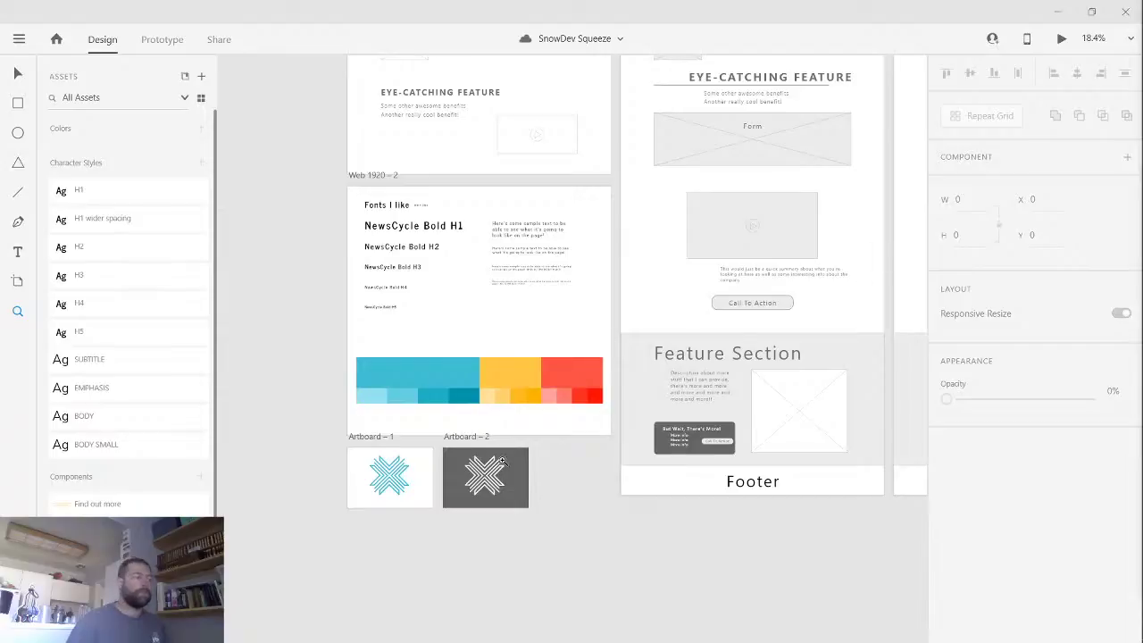
right_click(611, 565)
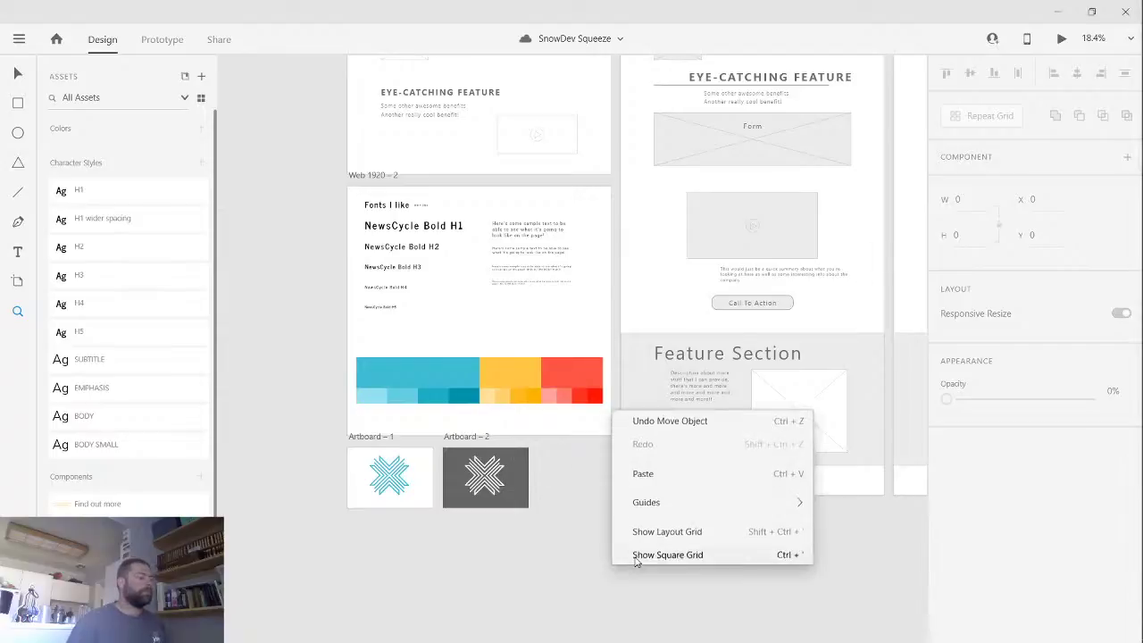
left_click(643, 471)
- Duplicate the Midlevel - with Copy artboard
scroll(406, 248, "down", 5)
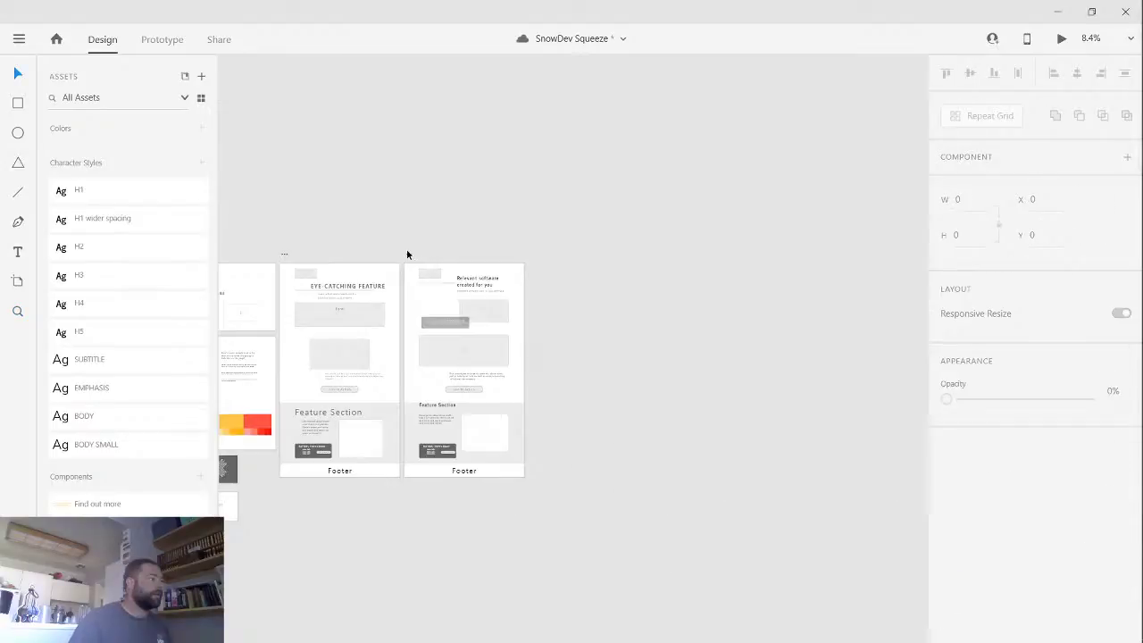
left_click(406, 256)
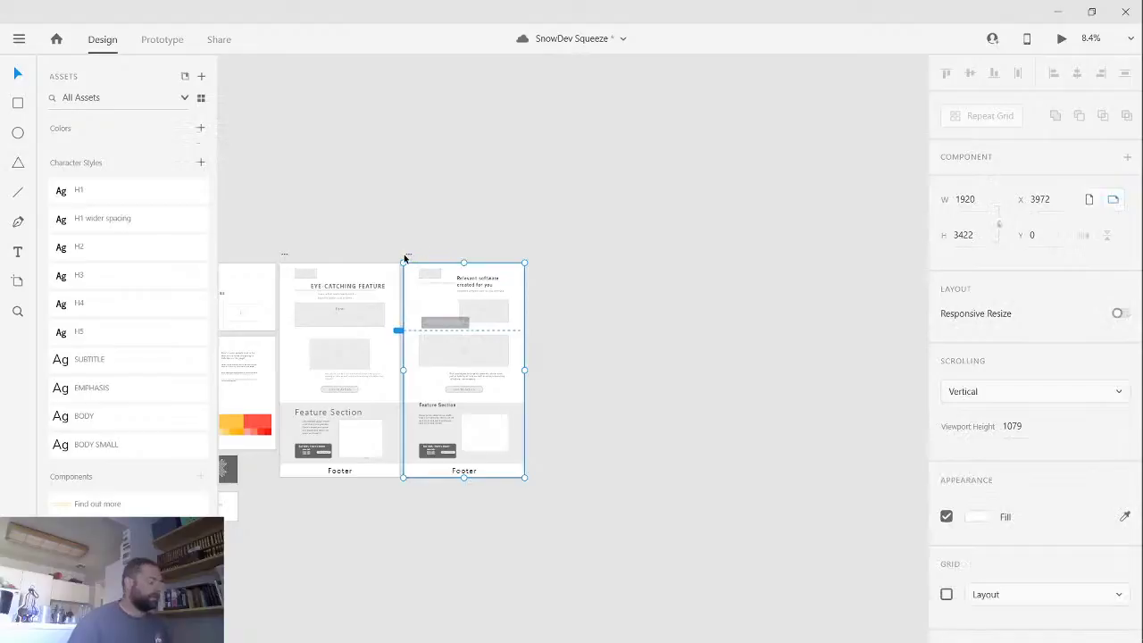
key("ctrl+d")
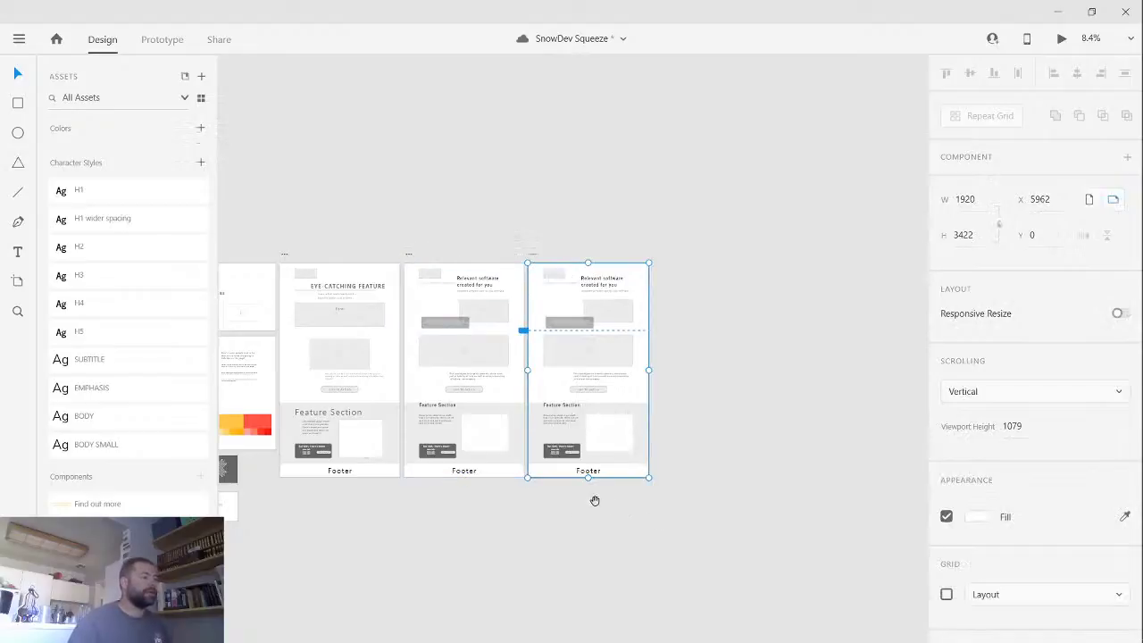
- Delete the logo image placeholder from the header of the duplicated Midlevel artboard
scroll(620, 350, "up", 5)
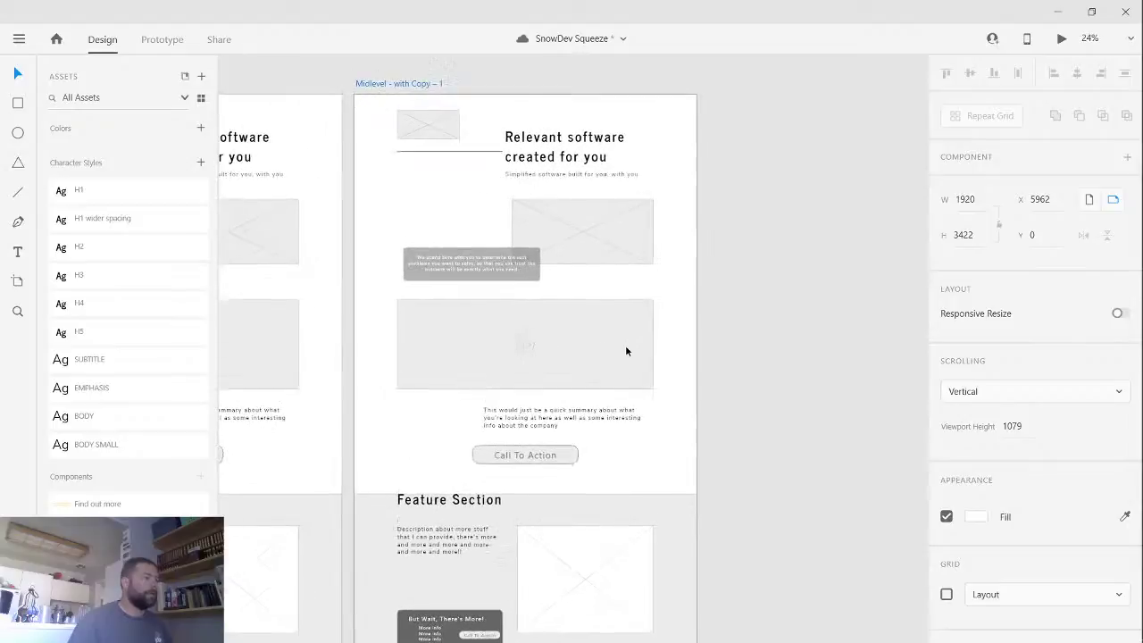
scroll(535, 284, "up", 3)
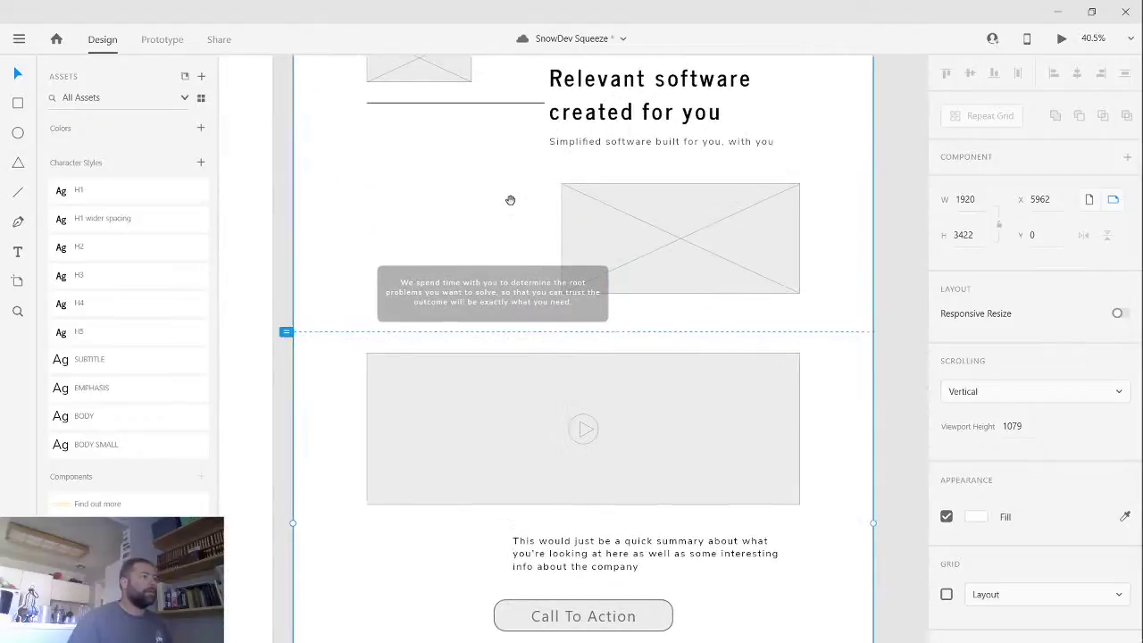
scroll(512, 301, "up", 3)
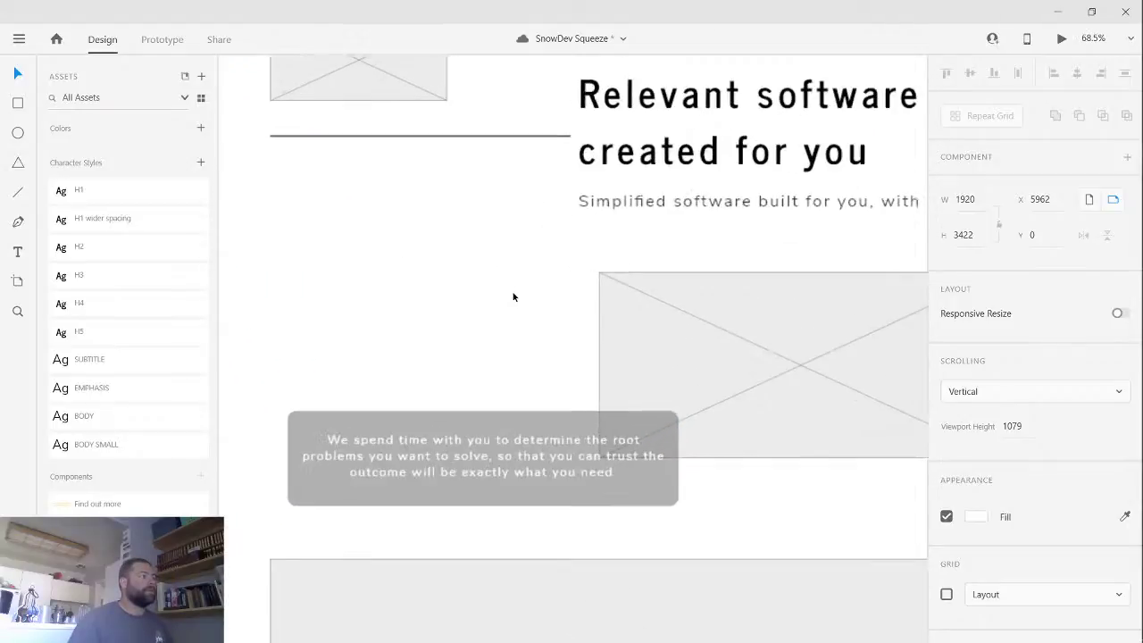
scroll(538, 318, "down", 2)
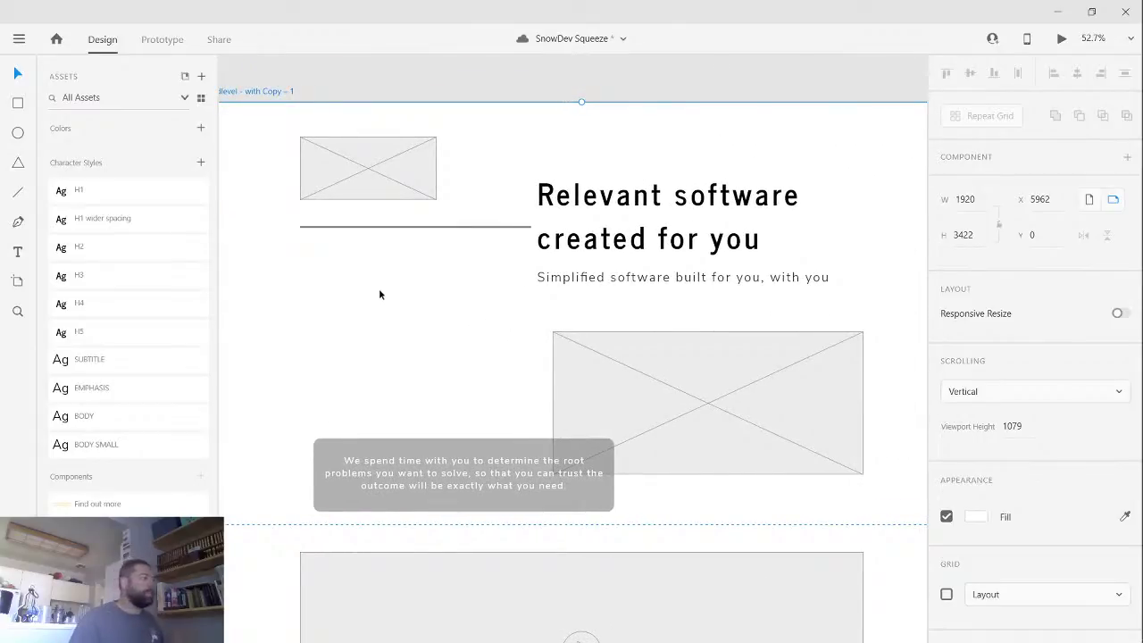
left_click(343, 185)
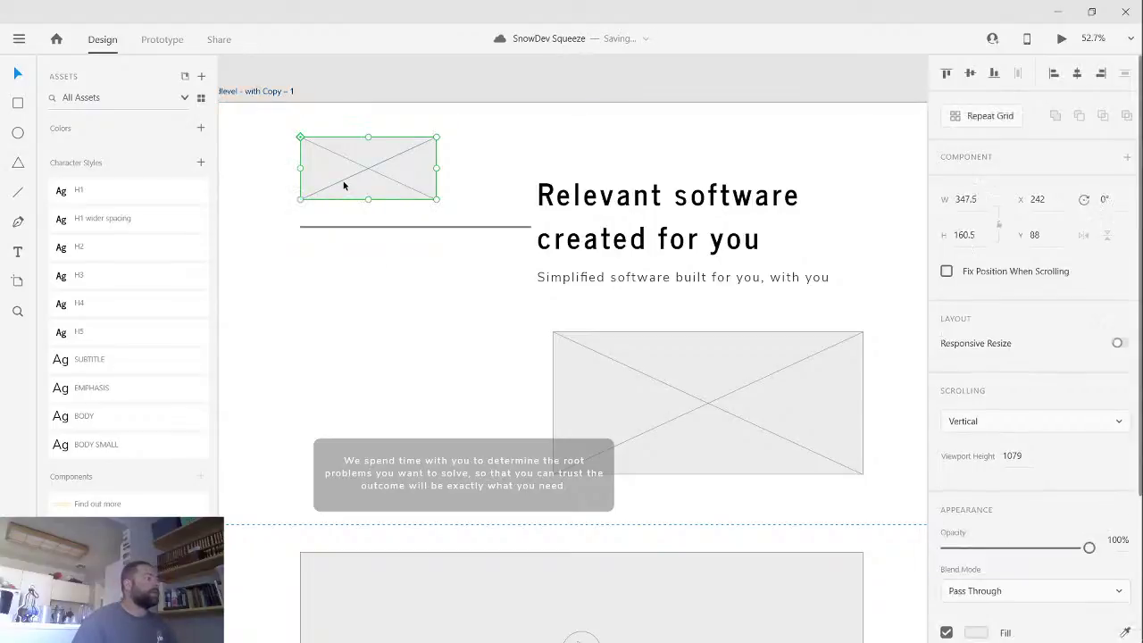
key("Delete")
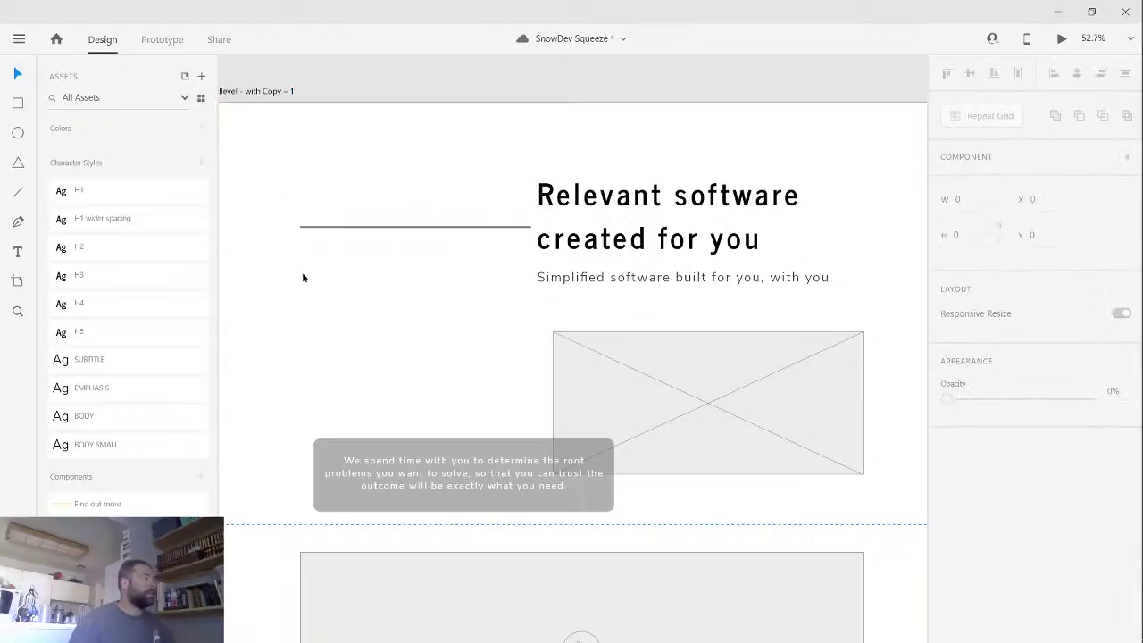
- Place the Snow Development Solutions logo group in the duplicated artboard's header at X 100, Y 10
scroll(301, 276, "down", 10)
scroll(507, 359, "left", 8)
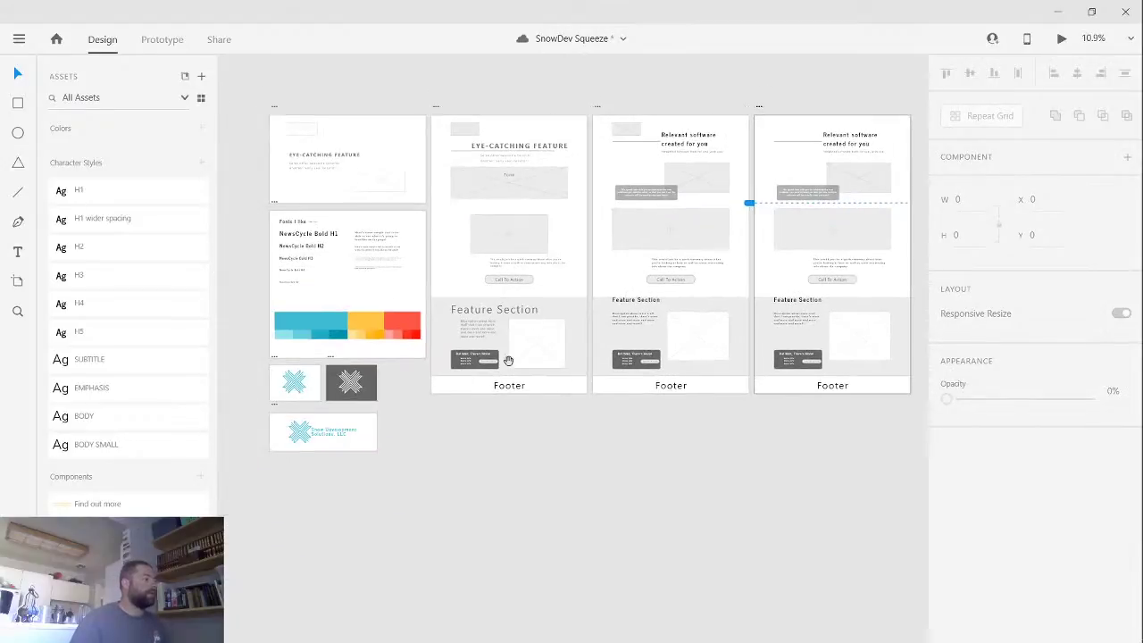
left_click(304, 435)
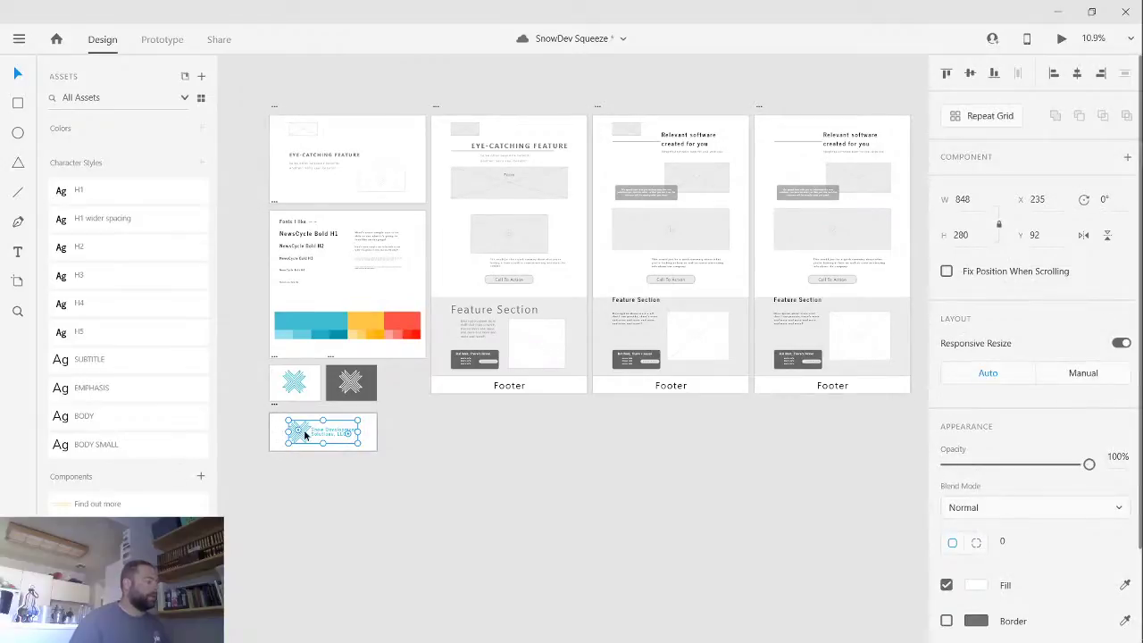
left_click_drag(307, 436, 791, 149)
scroll(776, 133, "up", 6, "ctrl")
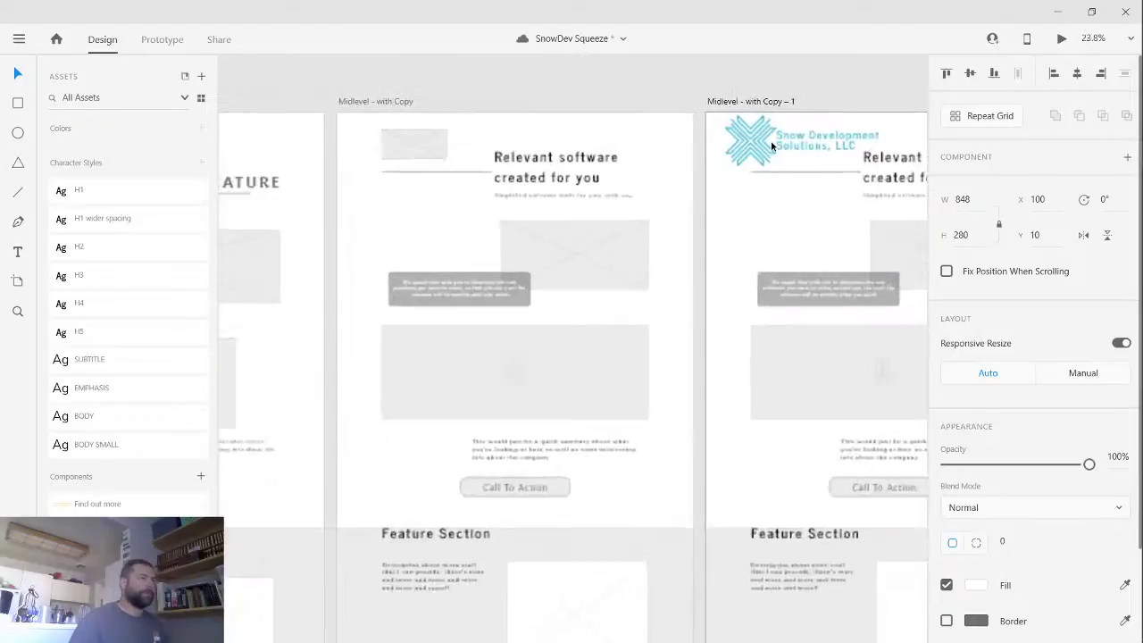
scroll(577, 269, "right", 3)
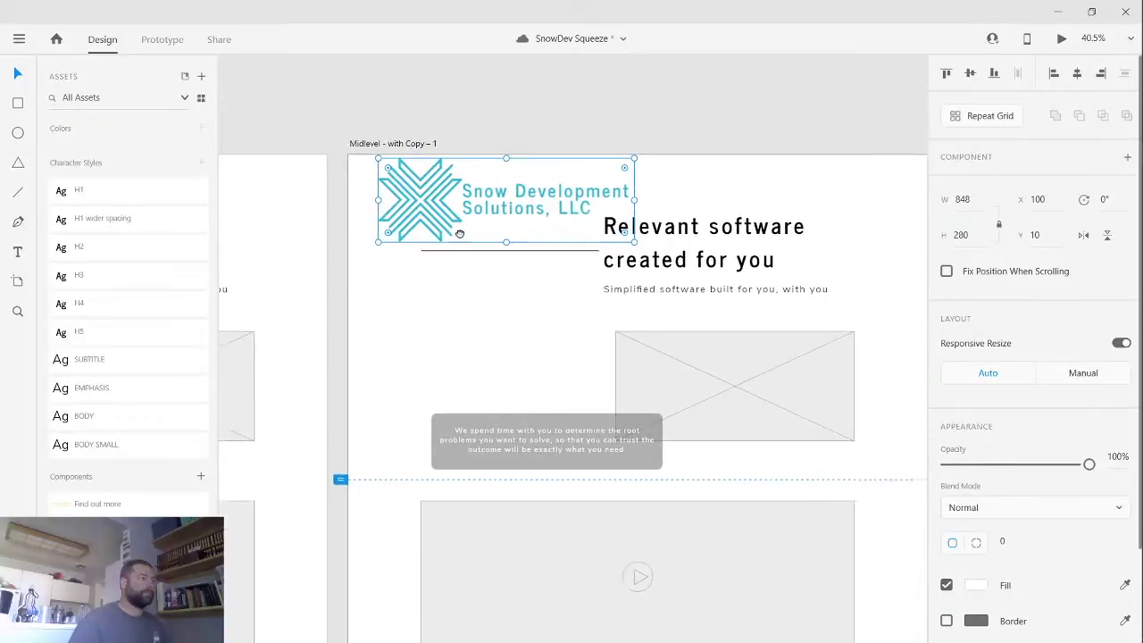
left_click(396, 128)
double_click(398, 127)
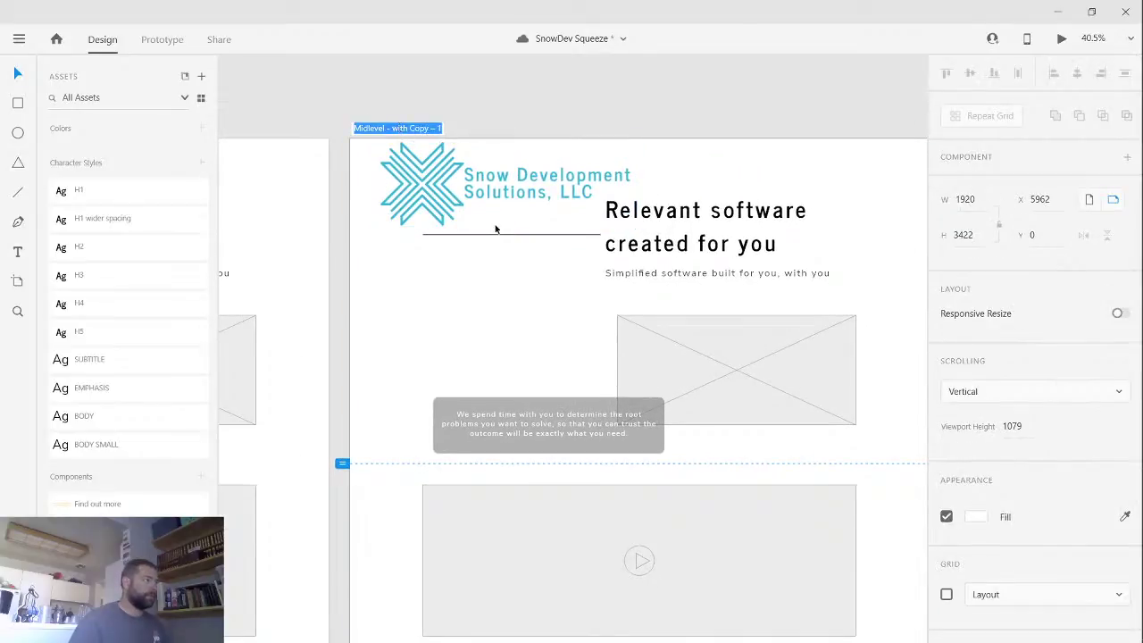
type("H")
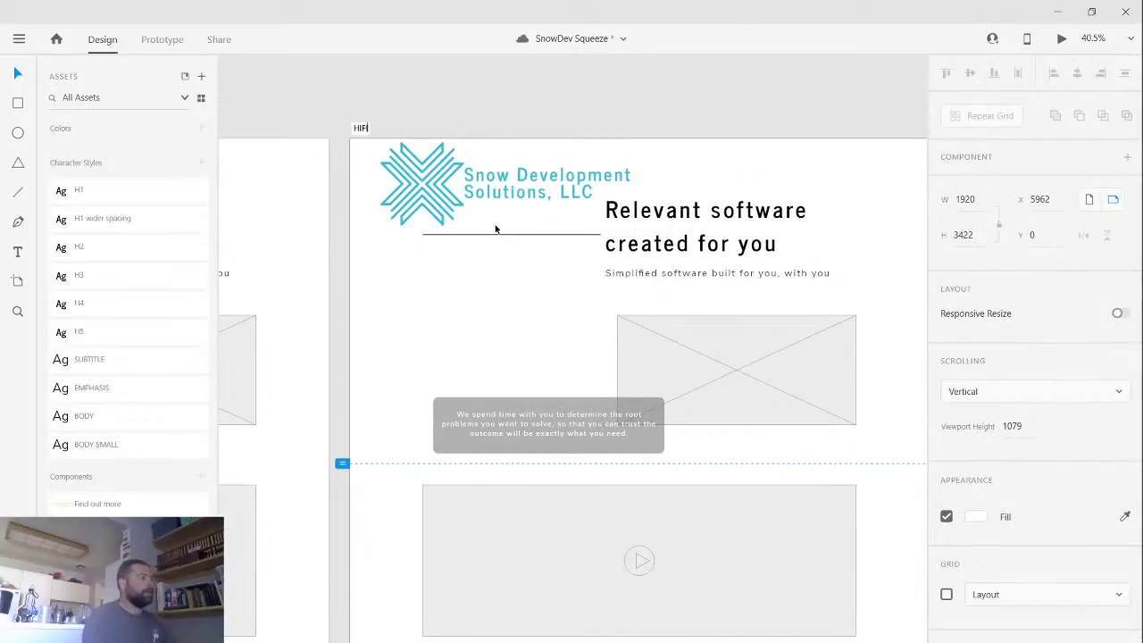
type("IFI Dra")
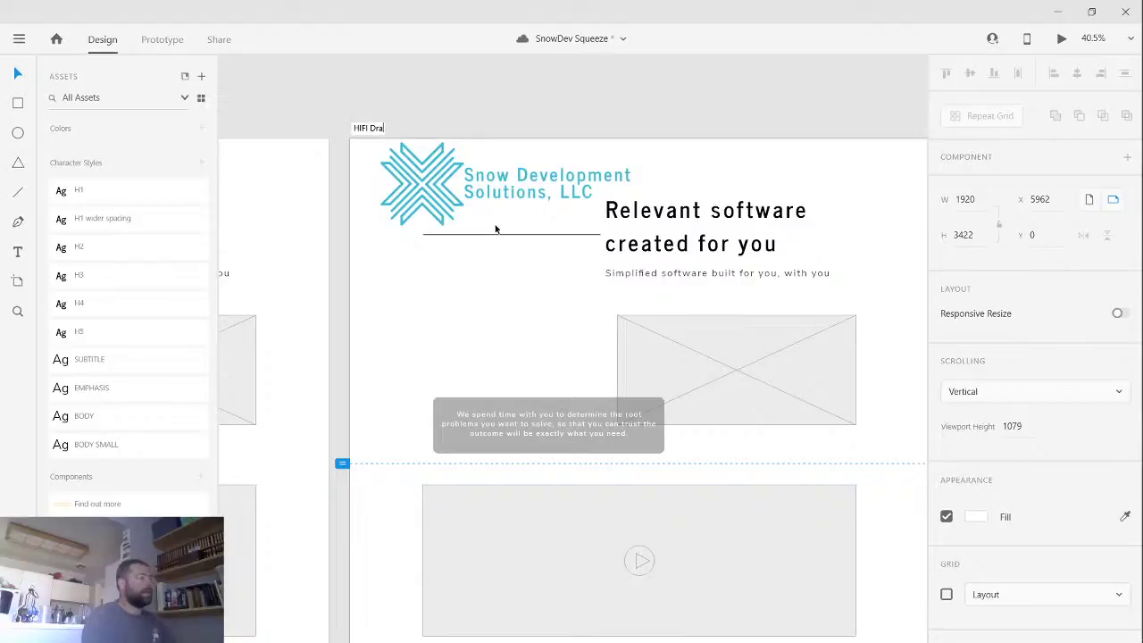
type("ft 1")
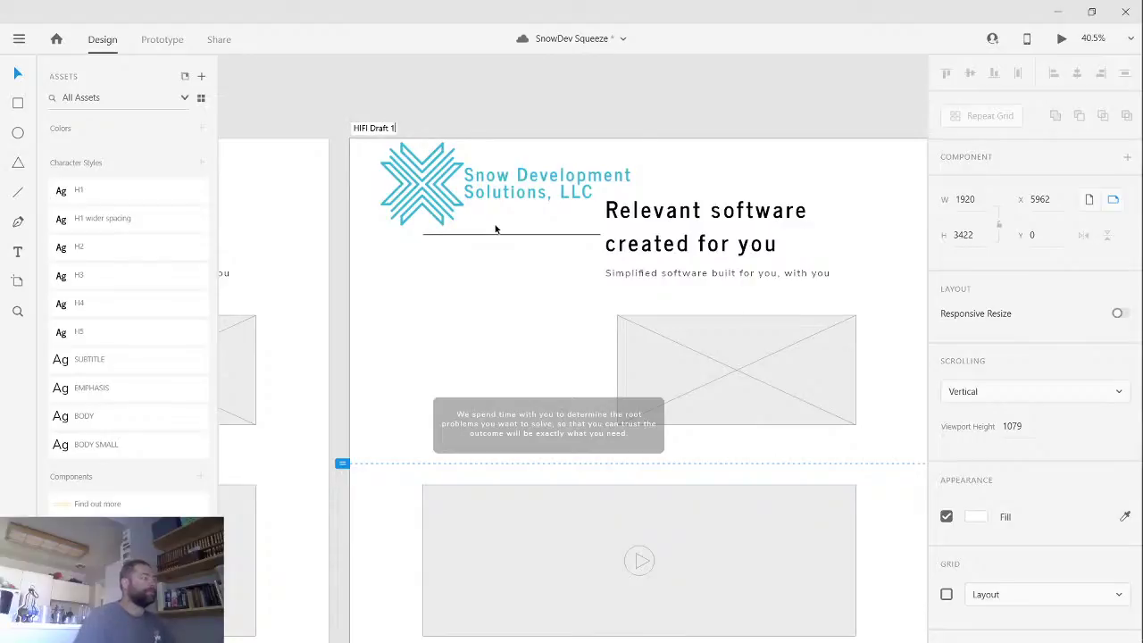
key("Escape")
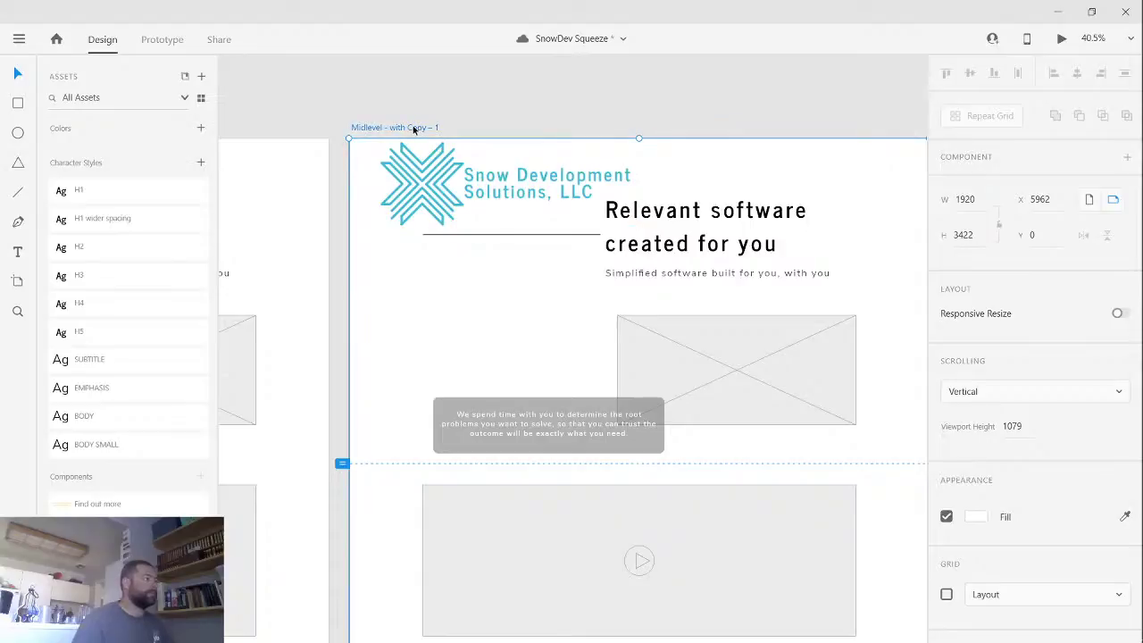
- Rename the duplicated Midlevel artboard as Hifi Draft 1
double_click(414, 129)
type("H")
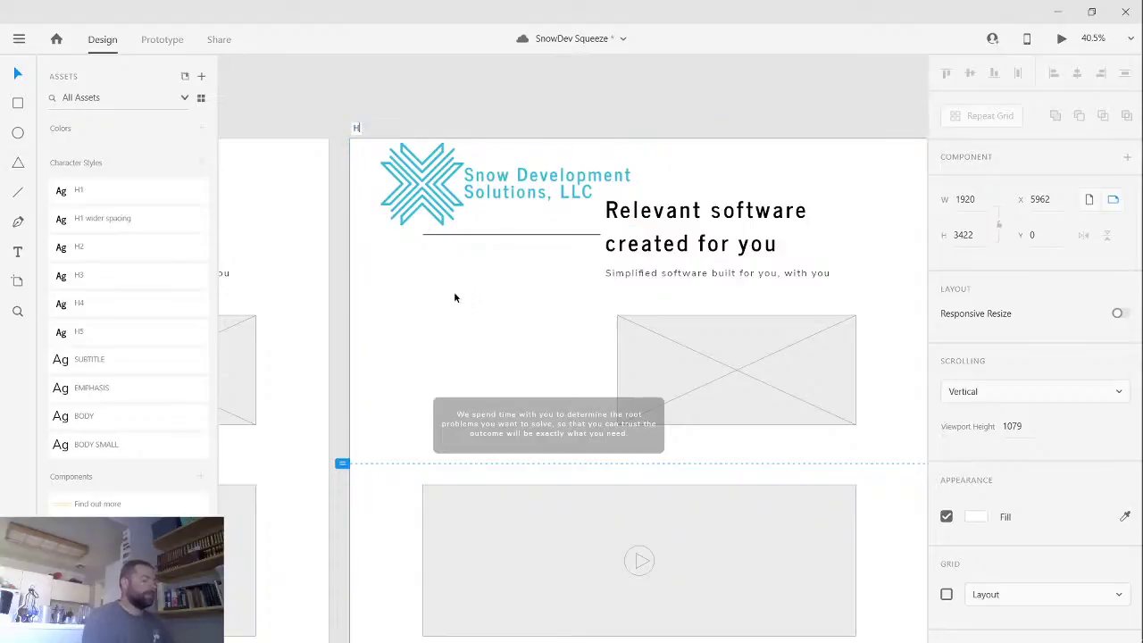
type("ifi")
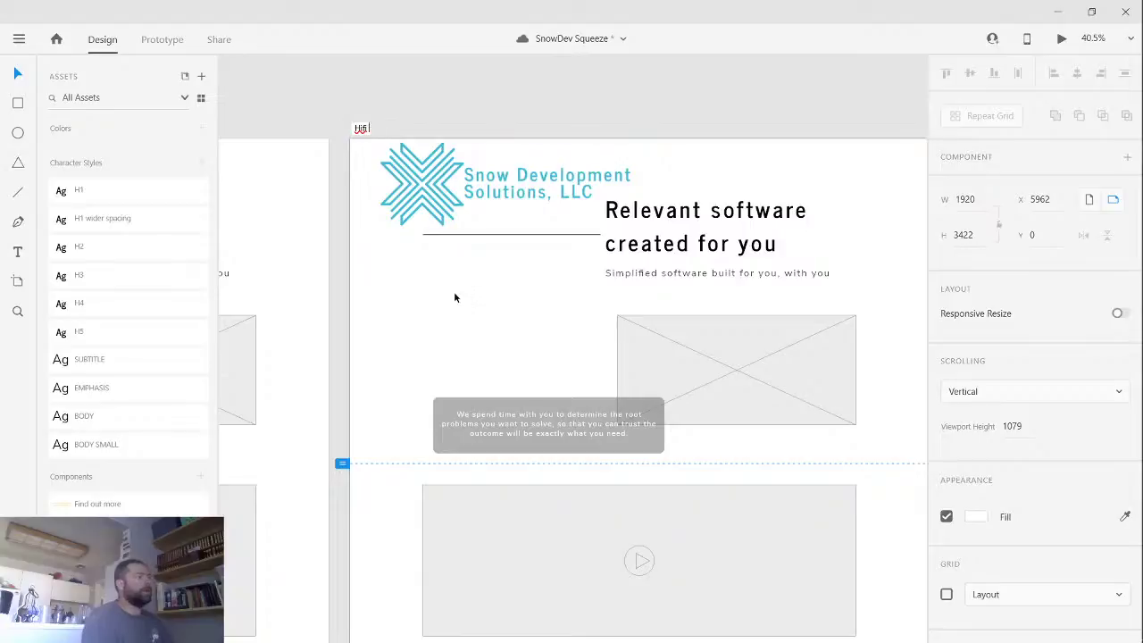
type(" Draft 1")
key("Return")
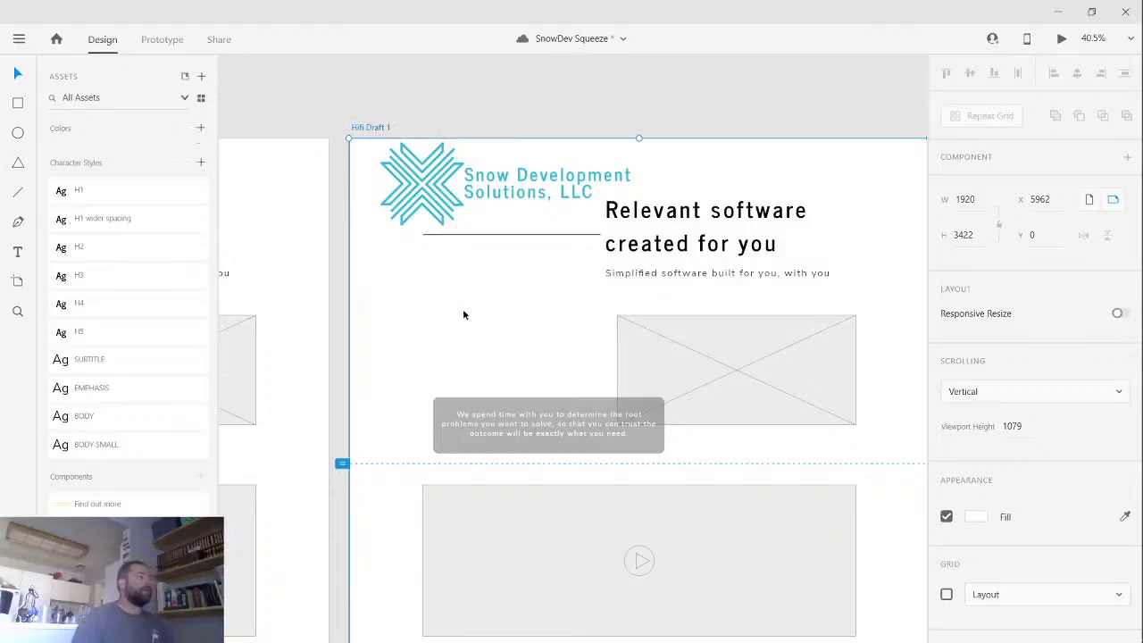
- Scale the header logo down proportionally to 479 by 158 and place it at X 242, Y 89, aligned with the header line's start
scroll(462, 308, "down", 3)
scroll(471, 291, "up", 5)
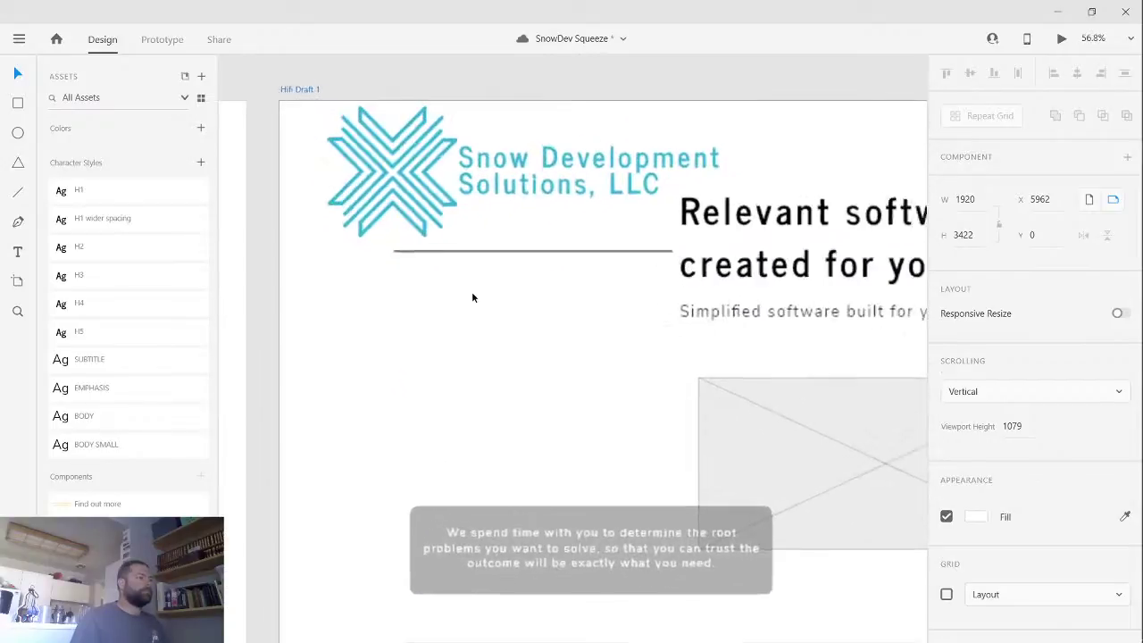
left_click_drag(537, 331, 459, 319)
scroll(460, 319, "down", 3)
left_click(524, 217)
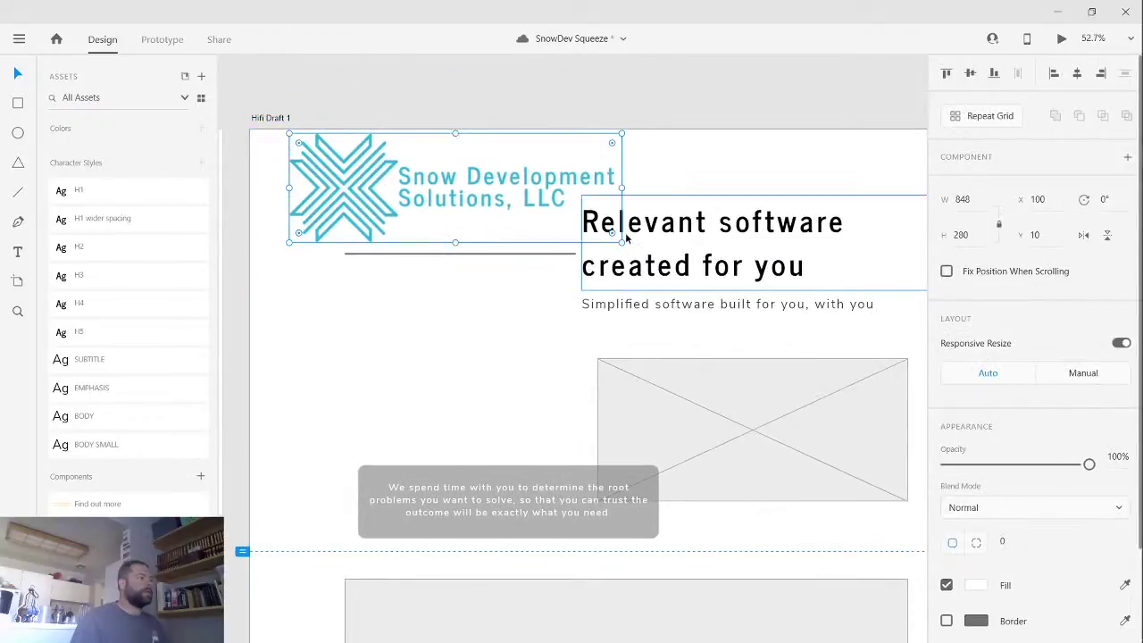
left_click_drag(623, 242, 478, 195)
left_click_drag(388, 175, 447, 204)
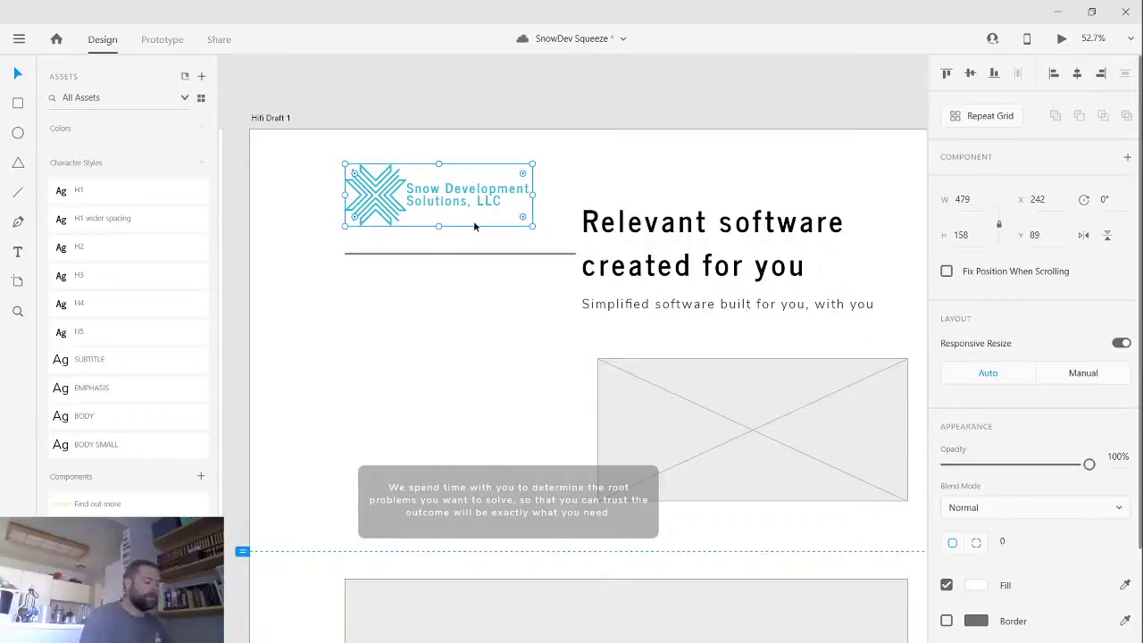
- Show the column layout grid on the Hifi Draft 1 artboard and review its column, gutter and margin settings
key("ctrl+apostrophe")
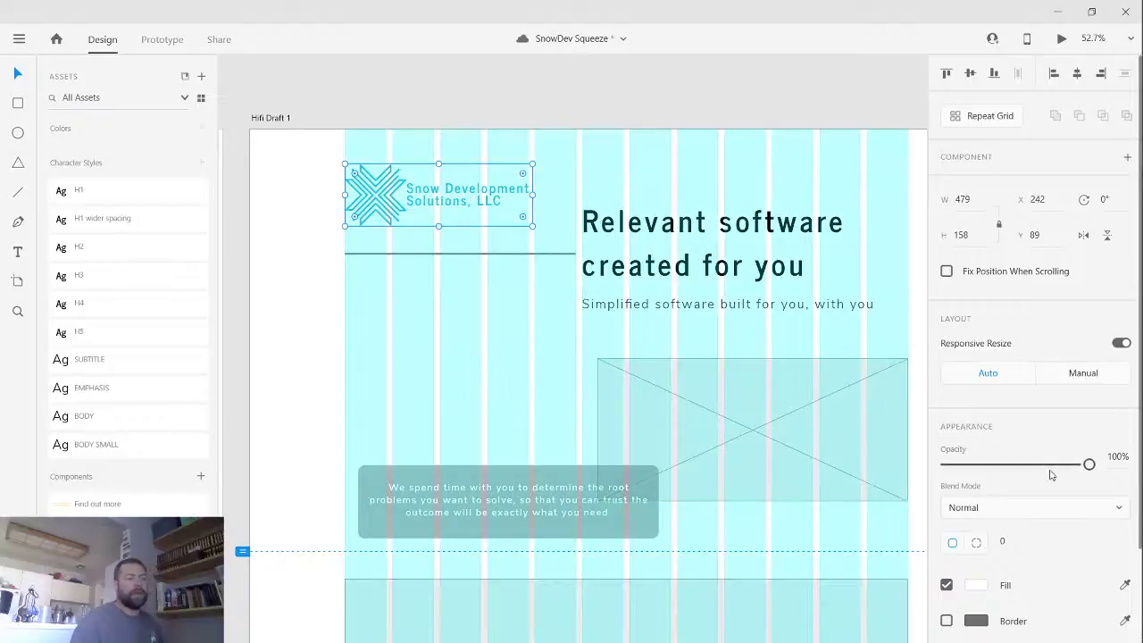
scroll(1007, 482, "down", 3)
scroll(349, 118, "down", 1)
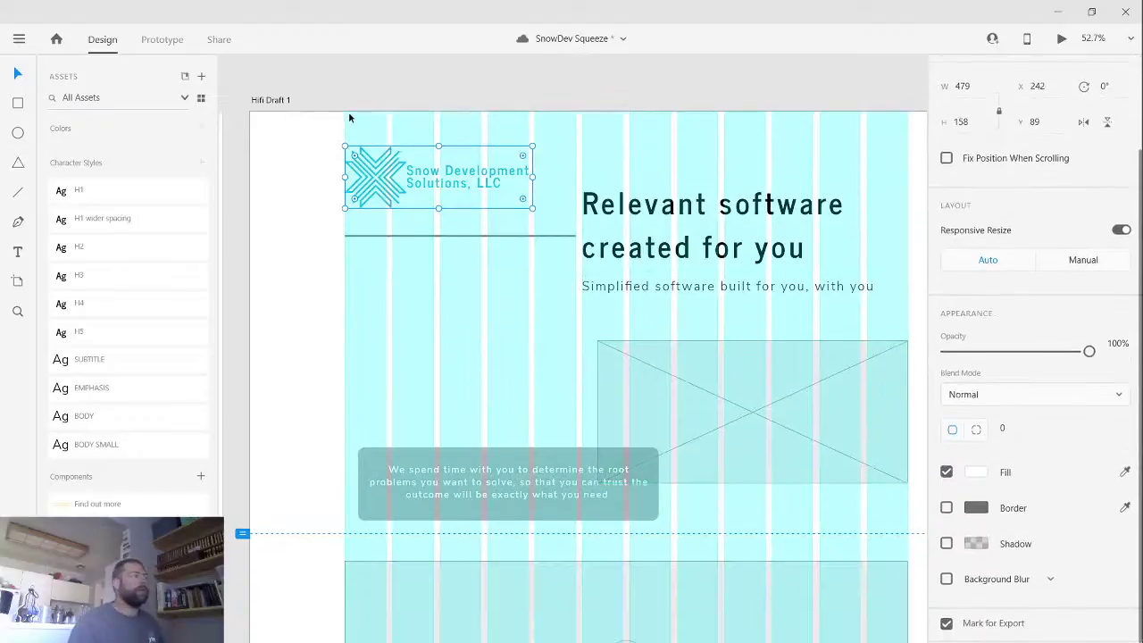
left_click(268, 99)
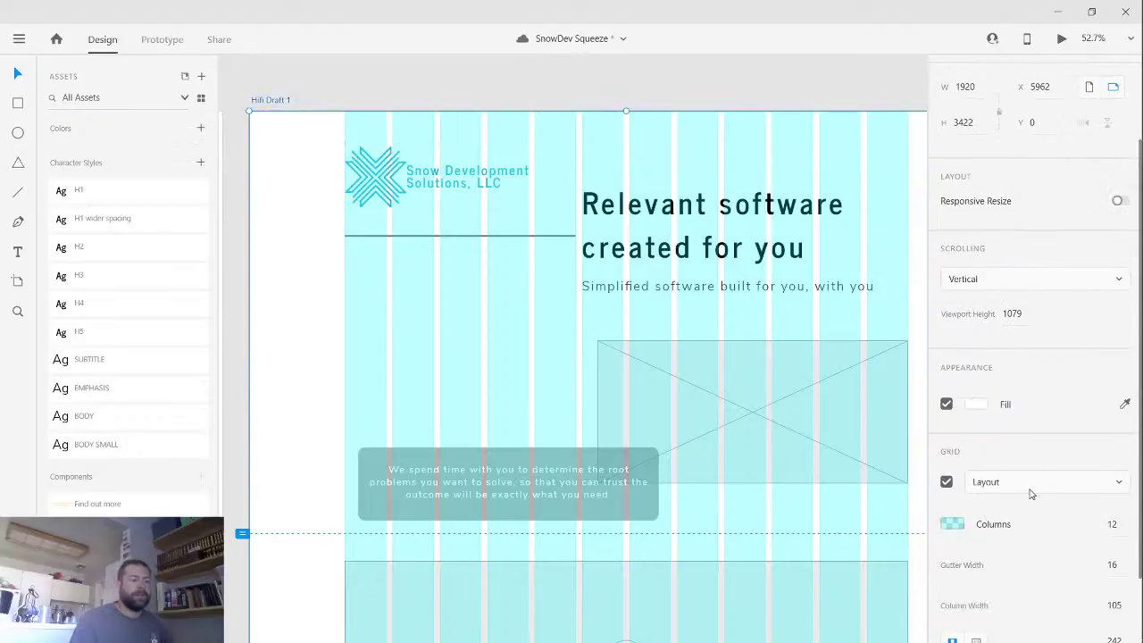
left_click(1089, 487)
left_click(1070, 475)
left_click(954, 528)
left_click(955, 527)
scroll(1056, 538, "down", 2)
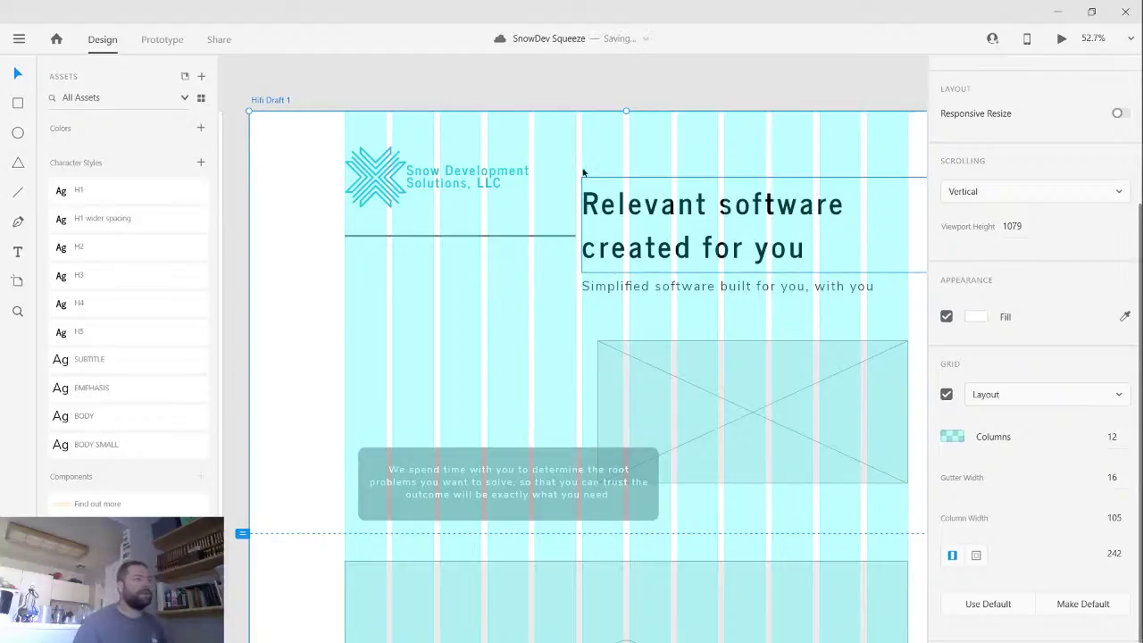
- Examine the Hifi Draft 1 artboard's width and its layout grid's column count and column width
left_click(581, 98)
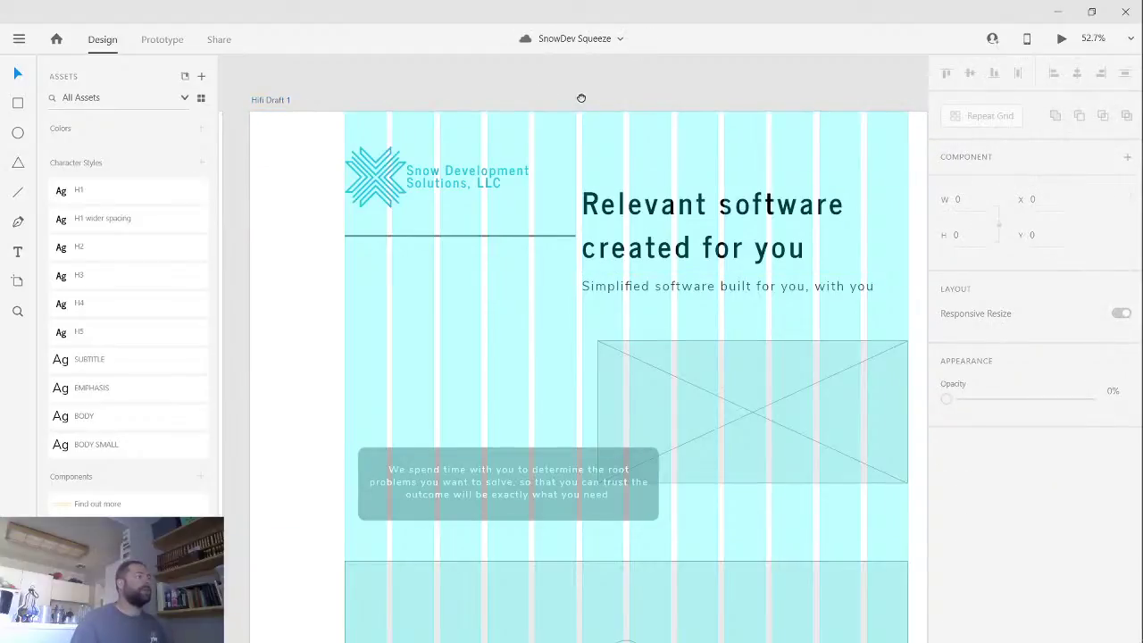
left_click_drag(582, 96, 540, 84)
left_click(236, 88)
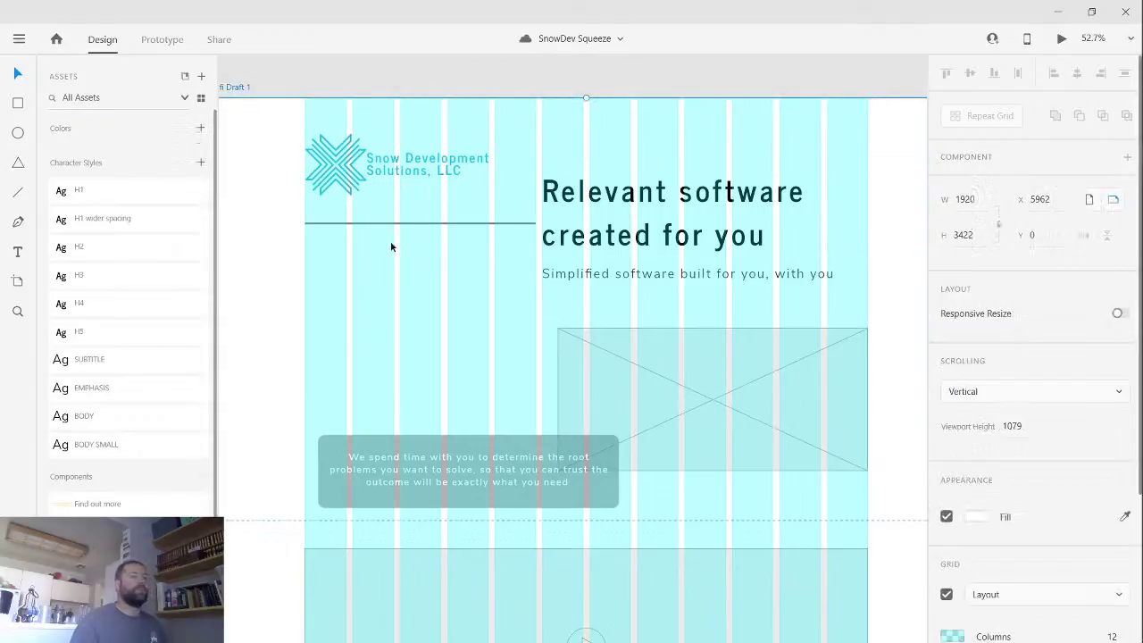
left_click_drag(974, 199, 939, 207)
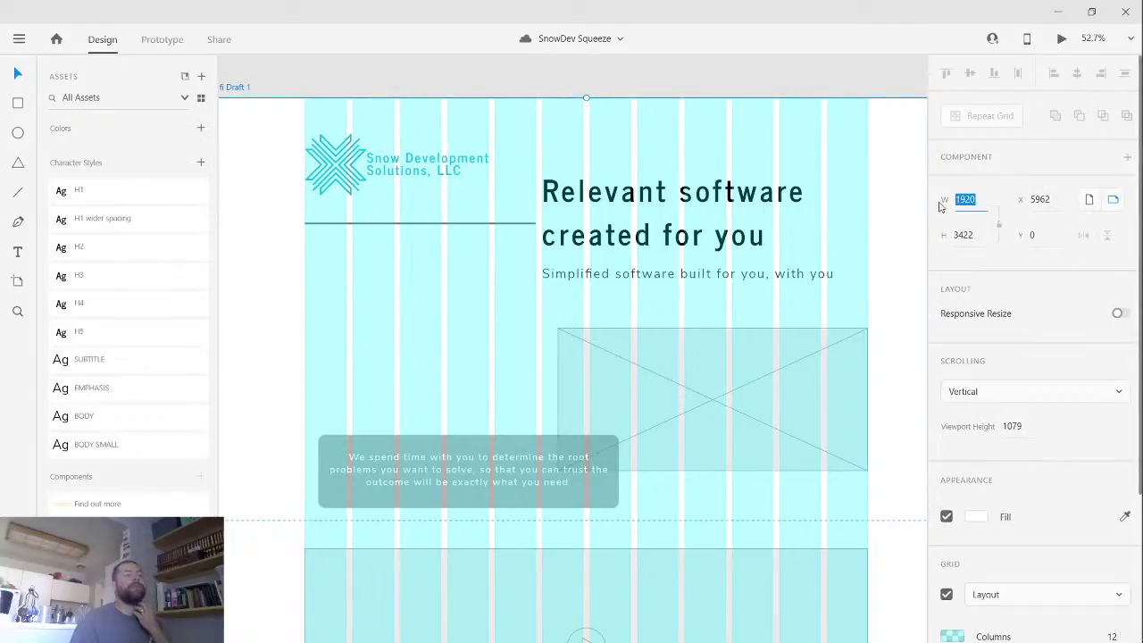
left_click(983, 198)
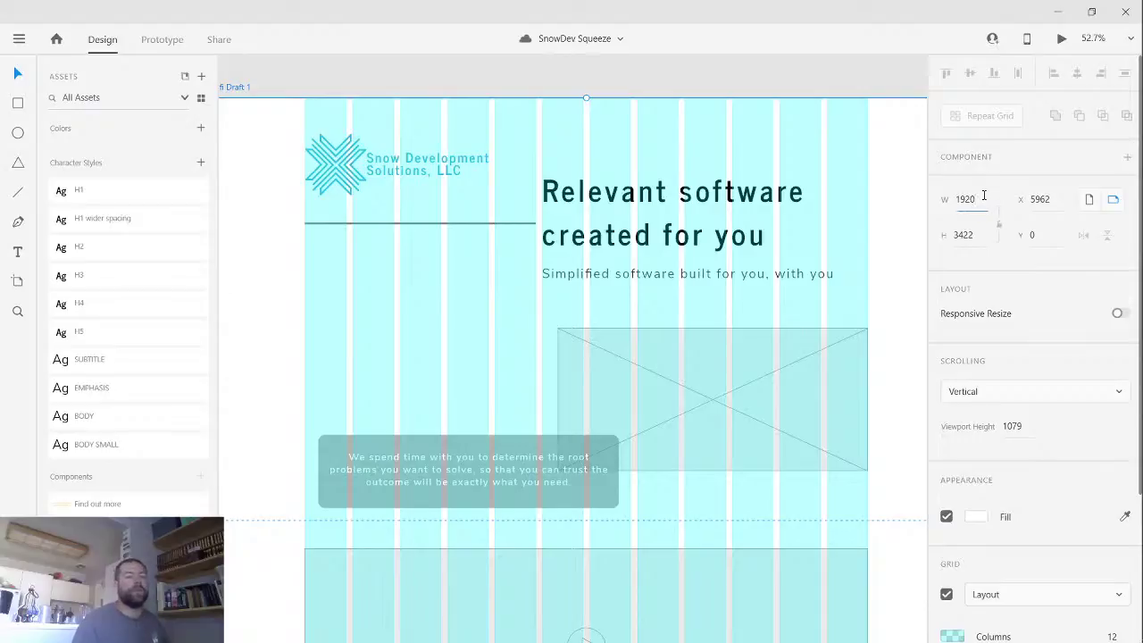
left_click_drag(983, 198, 953, 198)
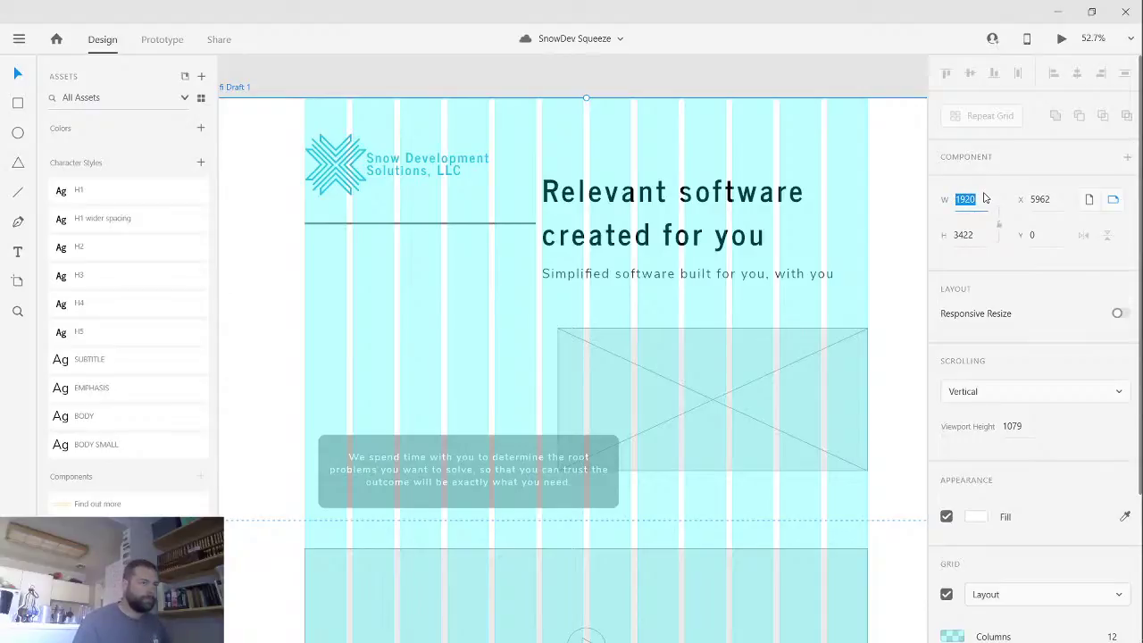
left_click(984, 198)
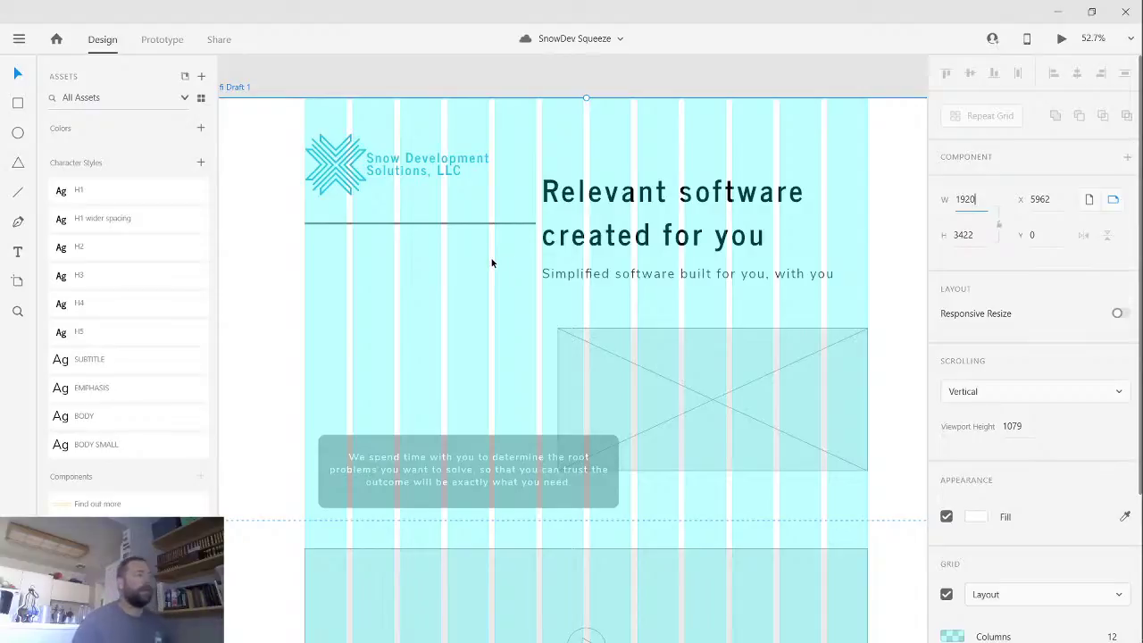
left_click(978, 197)
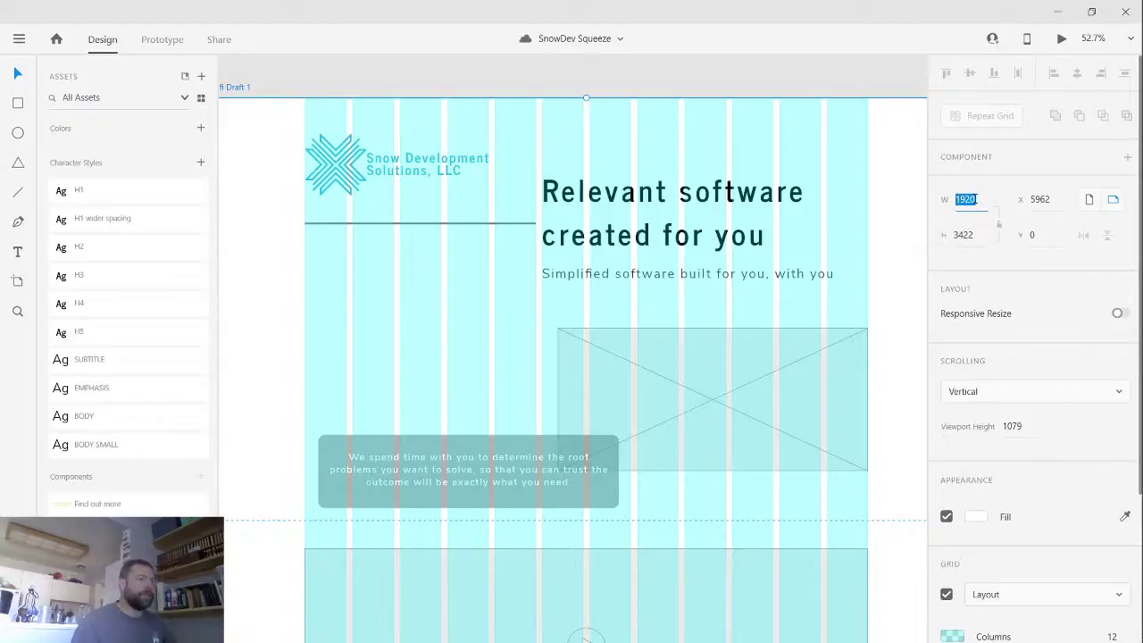
scroll(1021, 461, "down", 3)
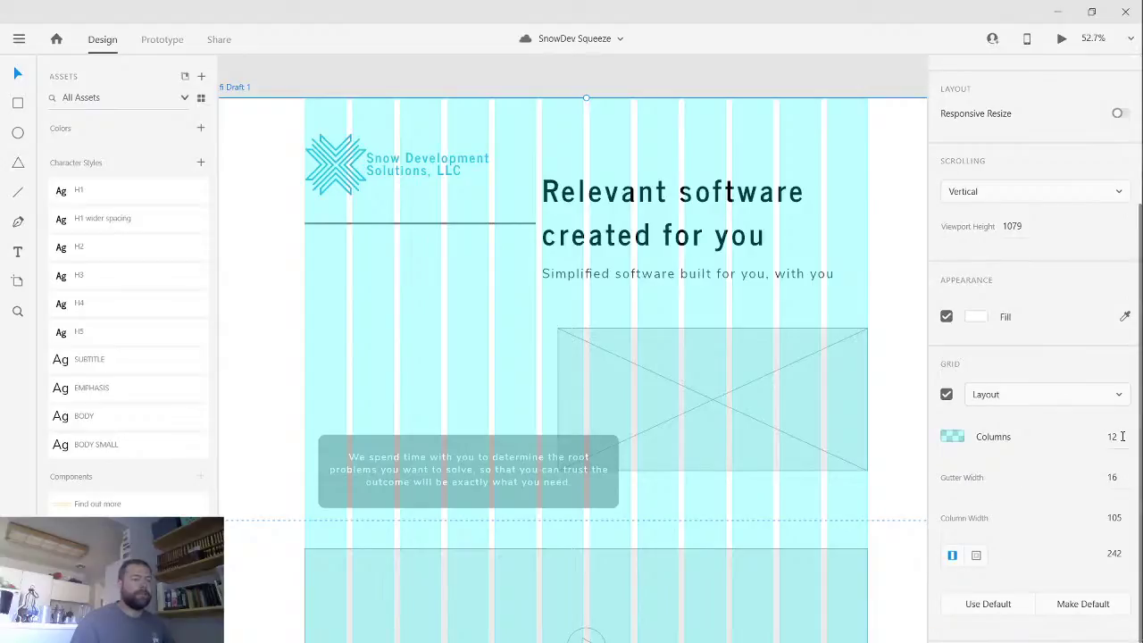
left_click_drag(1122, 436, 1100, 437)
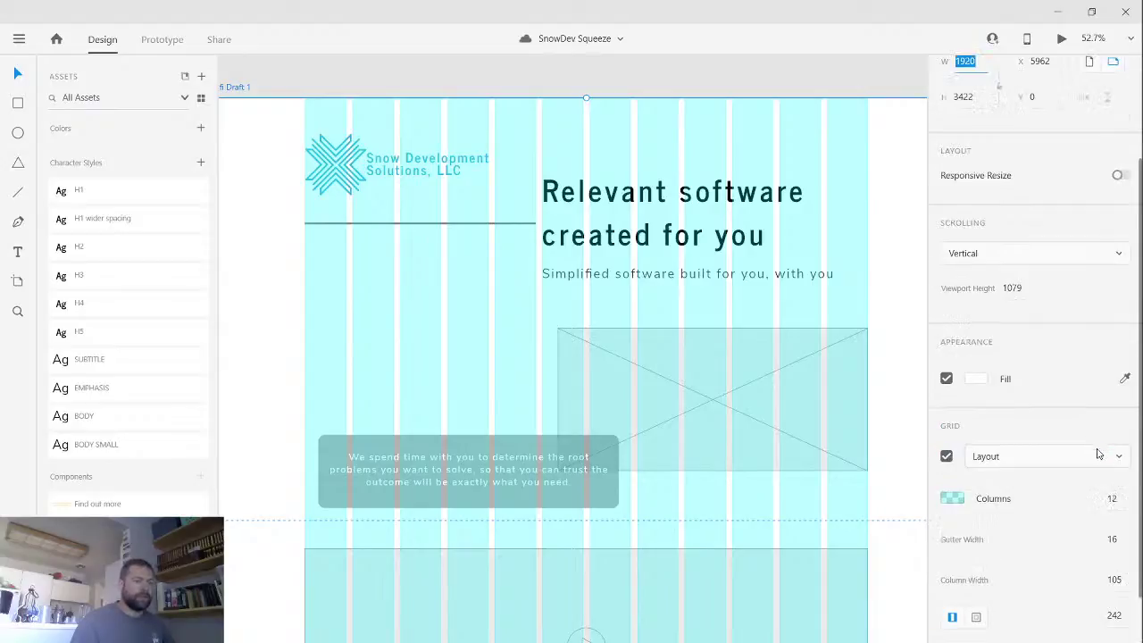
left_click(1075, 513)
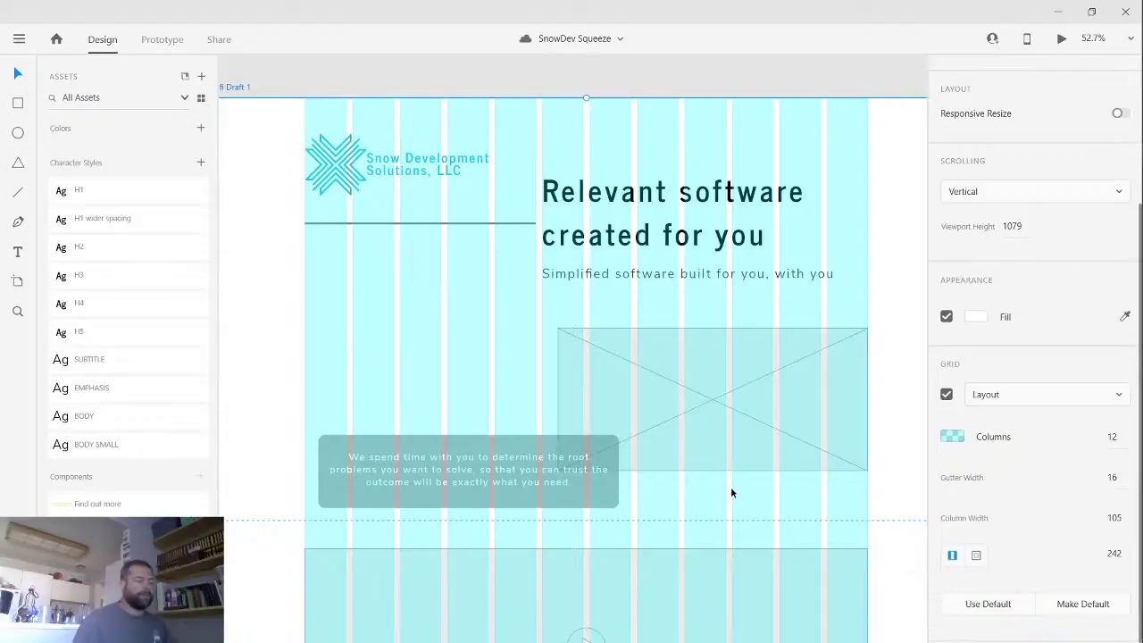
- Switch to the Calculator and subtract 1440 from 1920
key("super")
type("ca")
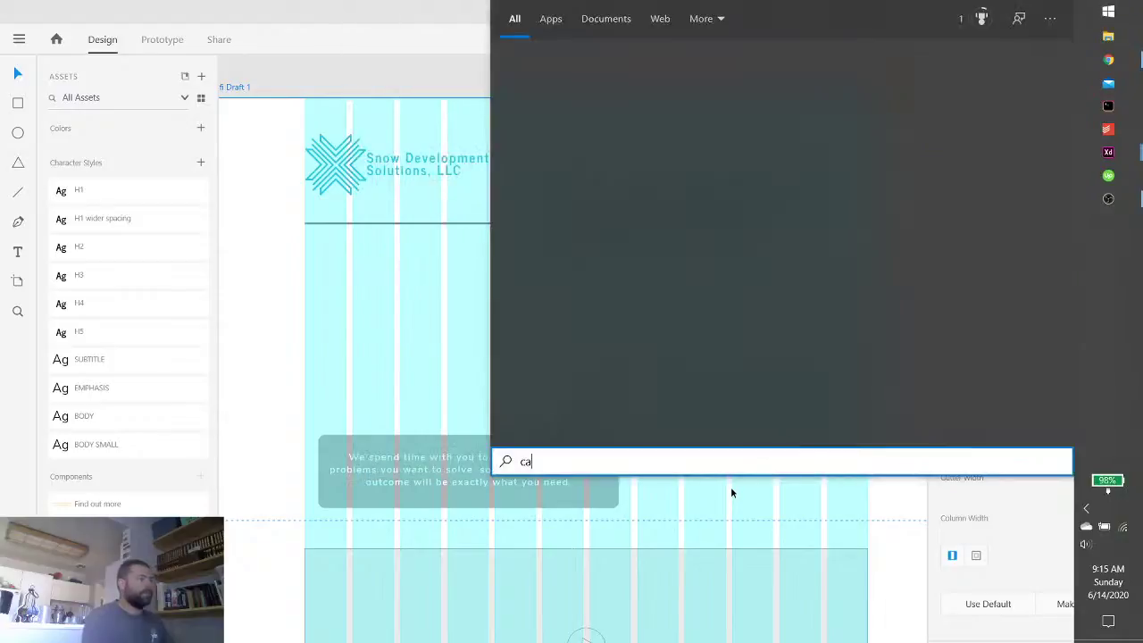
key("Return")
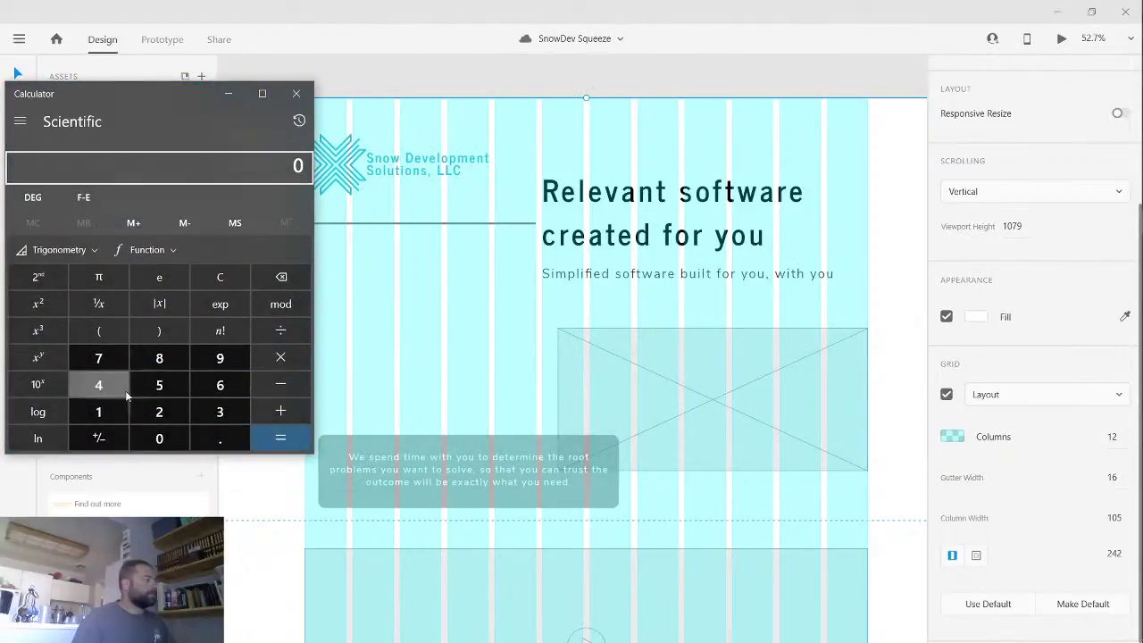
type("1920 ")
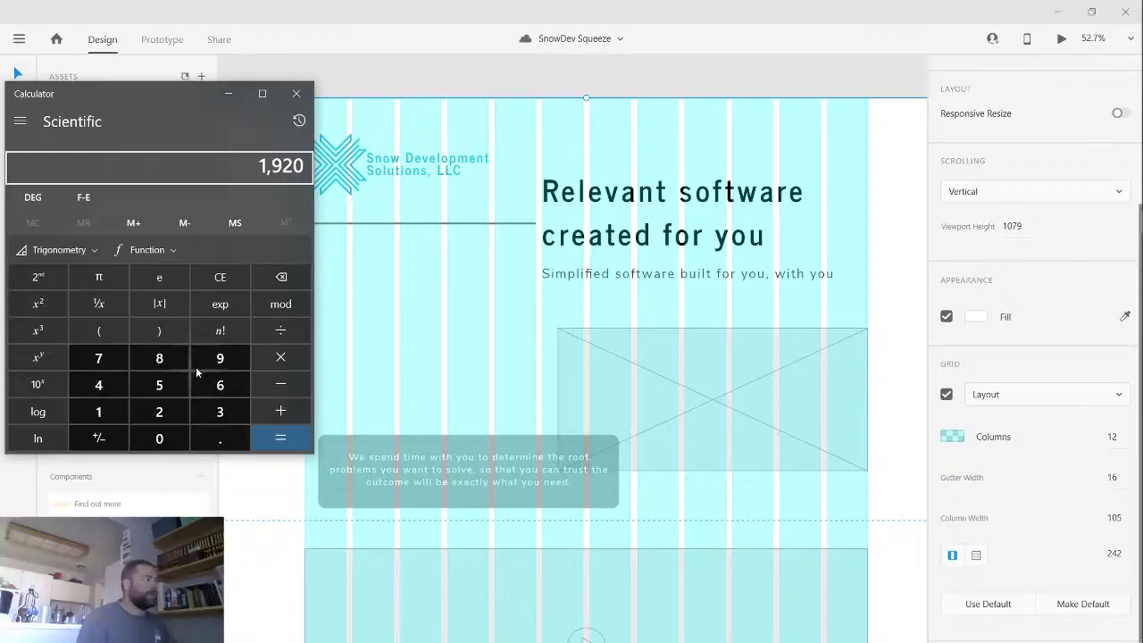
type("- 1440")
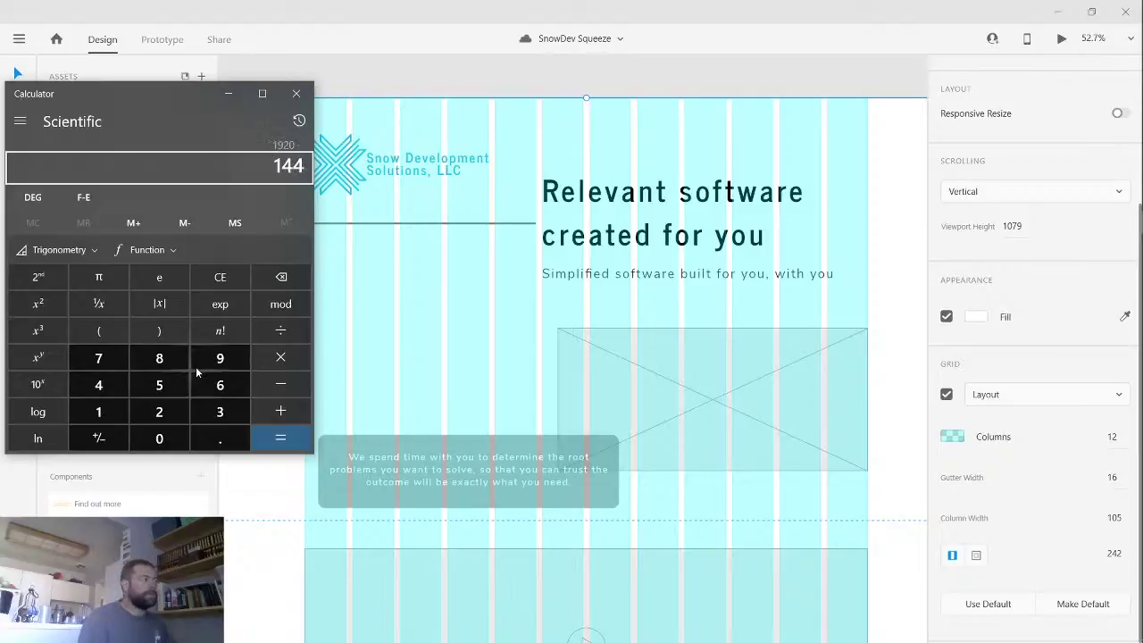
key("Return")
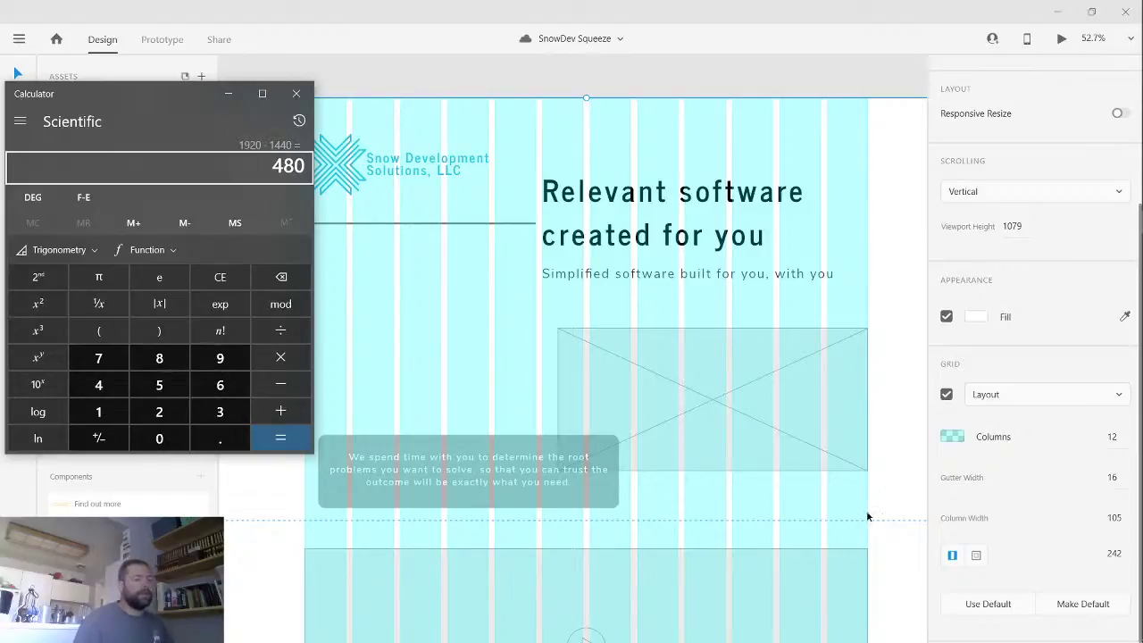
- Try to set the layout grid's side margin to 240, and return the grid to linked left and right margins
left_click(1118, 555)
type("240")
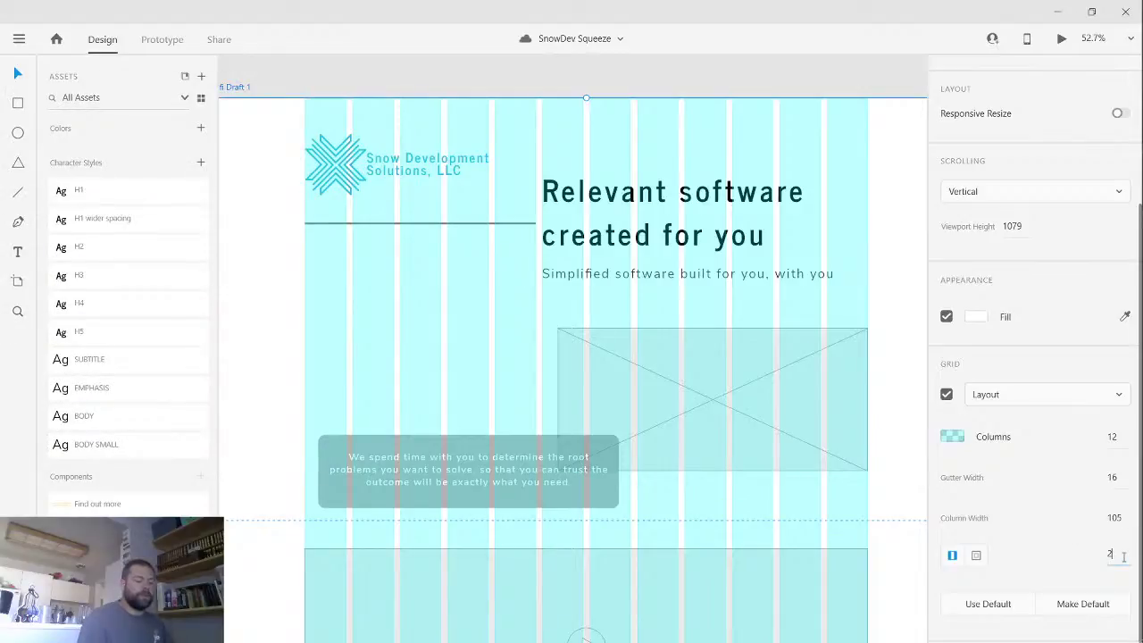
key("Return")
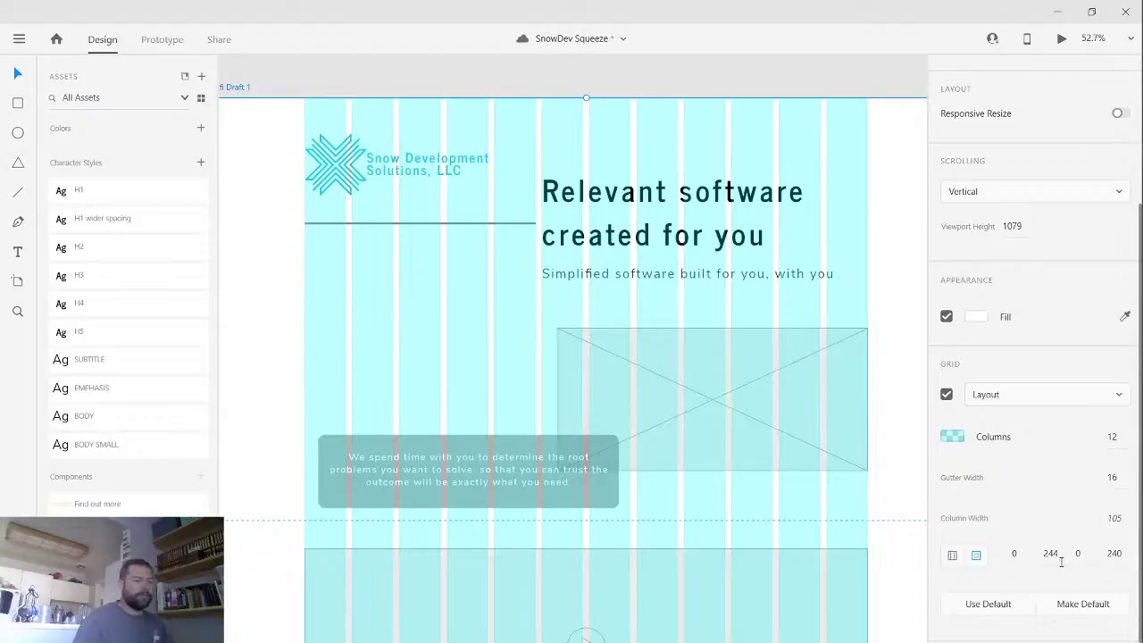
left_click(952, 555)
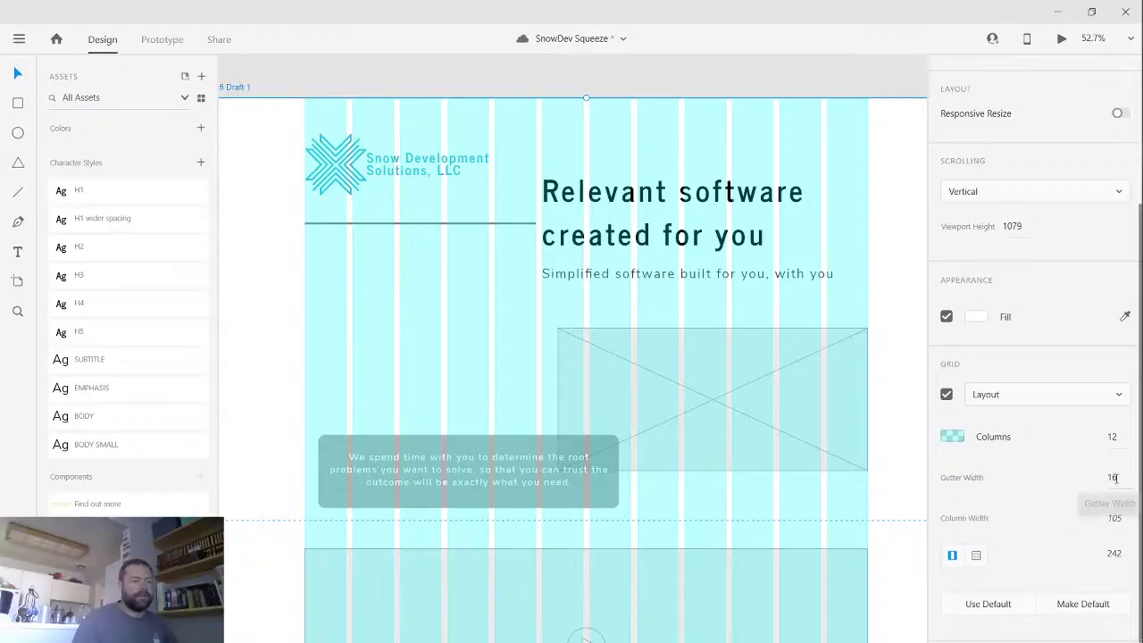
- Move the header logo down to Y 112, keeping it at X 242 on the grid's first column
left_click(236, 418)
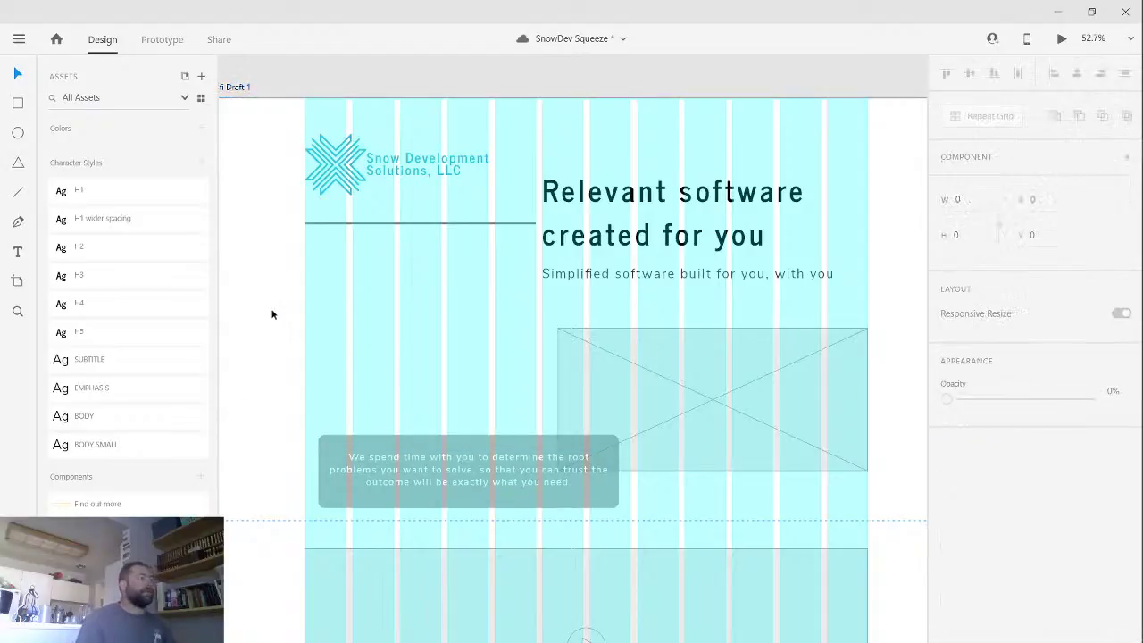
mouse_move(328, 164)
left_mouse_down()
mouse_move(363, 177)
mouse_move(323, 159)
mouse_move(328, 174)
left_mouse_up()
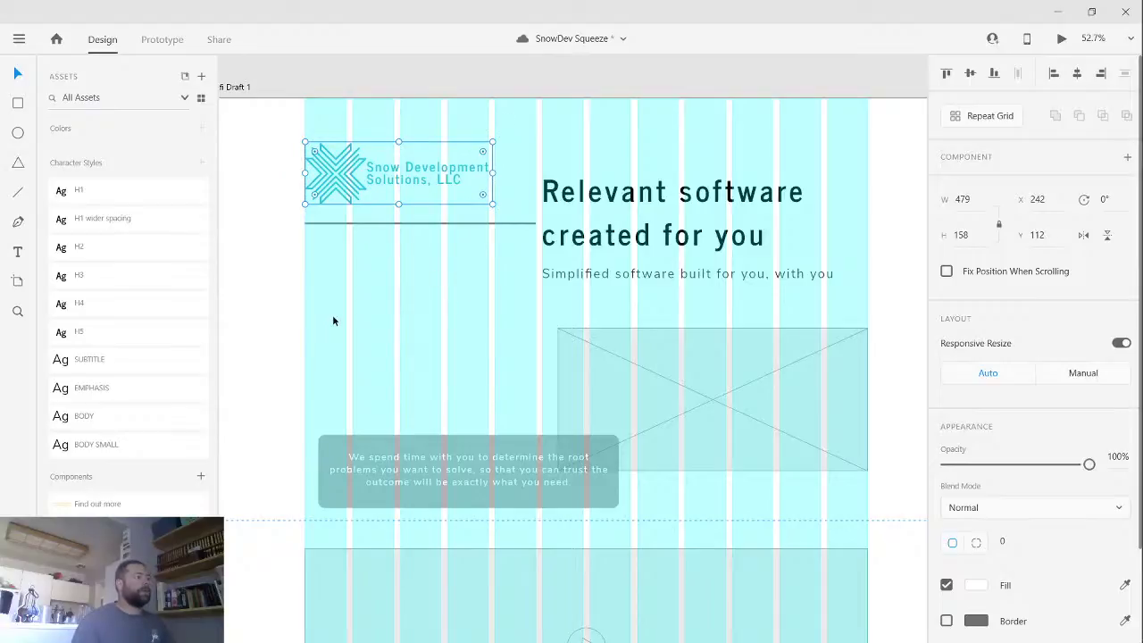
- Apply the H1 wider spacing style to the "Relevant software created for you" headline and resize its text box to 726 by 257
scroll(332, 317, "down", 1)
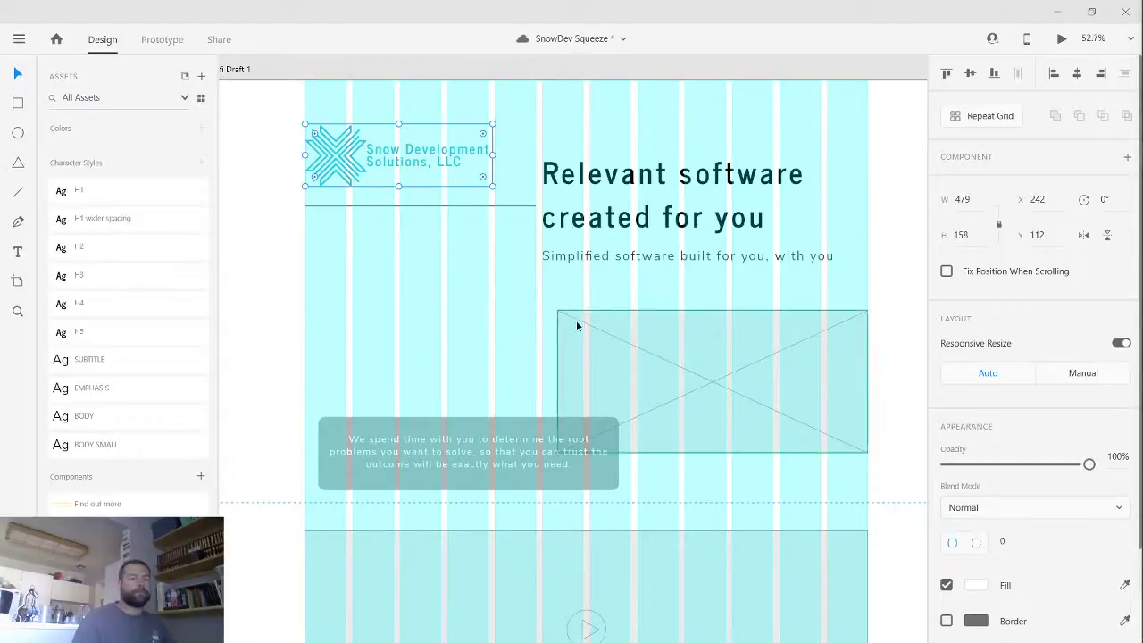
left_click(687, 216)
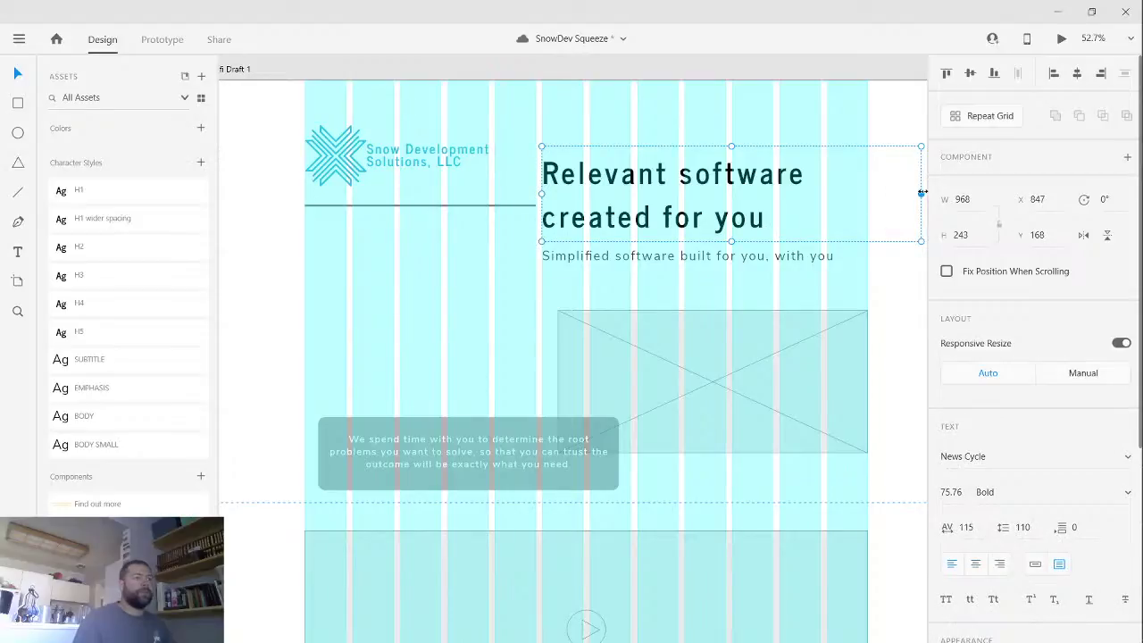
left_click_drag(921, 192, 796, 190)
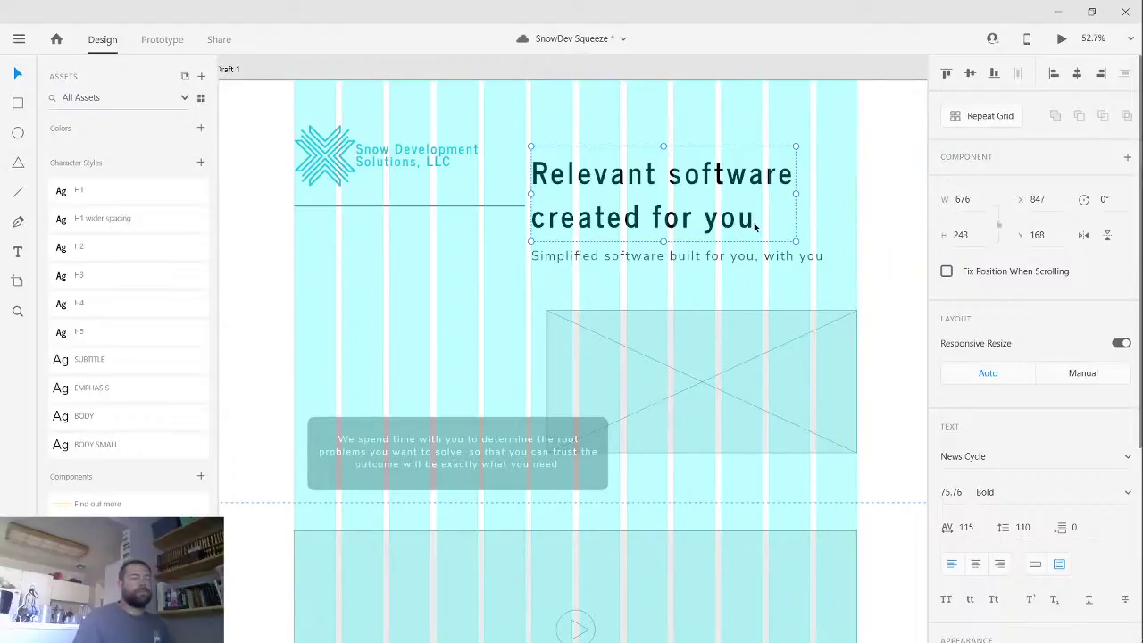
key("BackSpace")
left_click(99, 200)
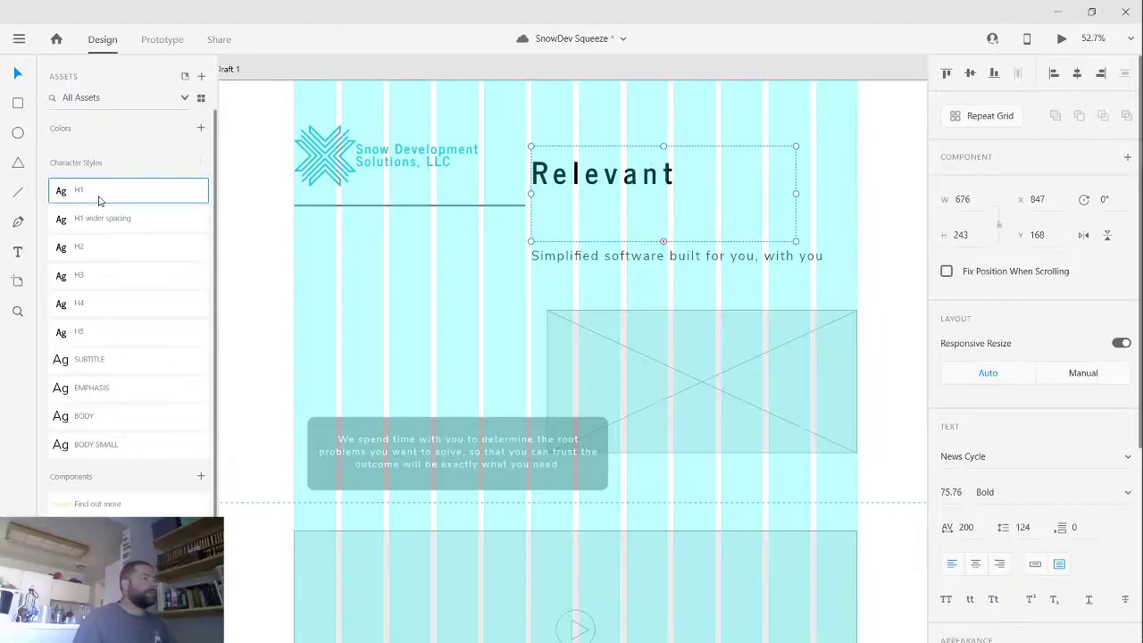
left_click(101, 224)
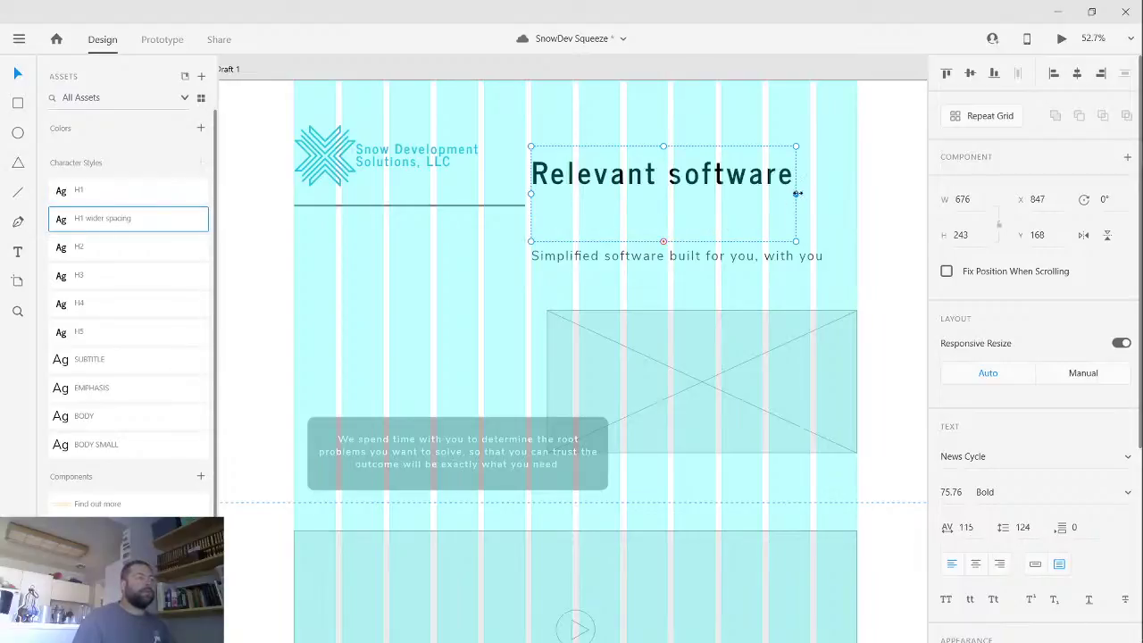
left_click_drag(797, 193, 865, 186)
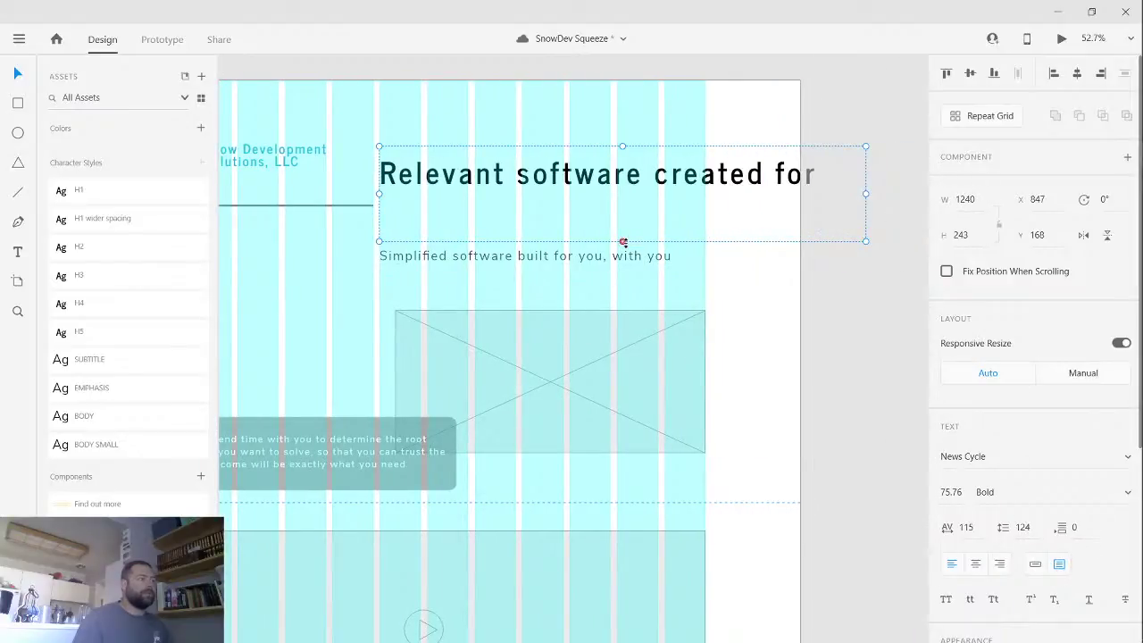
mouse_move(620, 242)
left_mouse_down()
mouse_move(635, 331)
mouse_move(633, 246)
left_mouse_up()
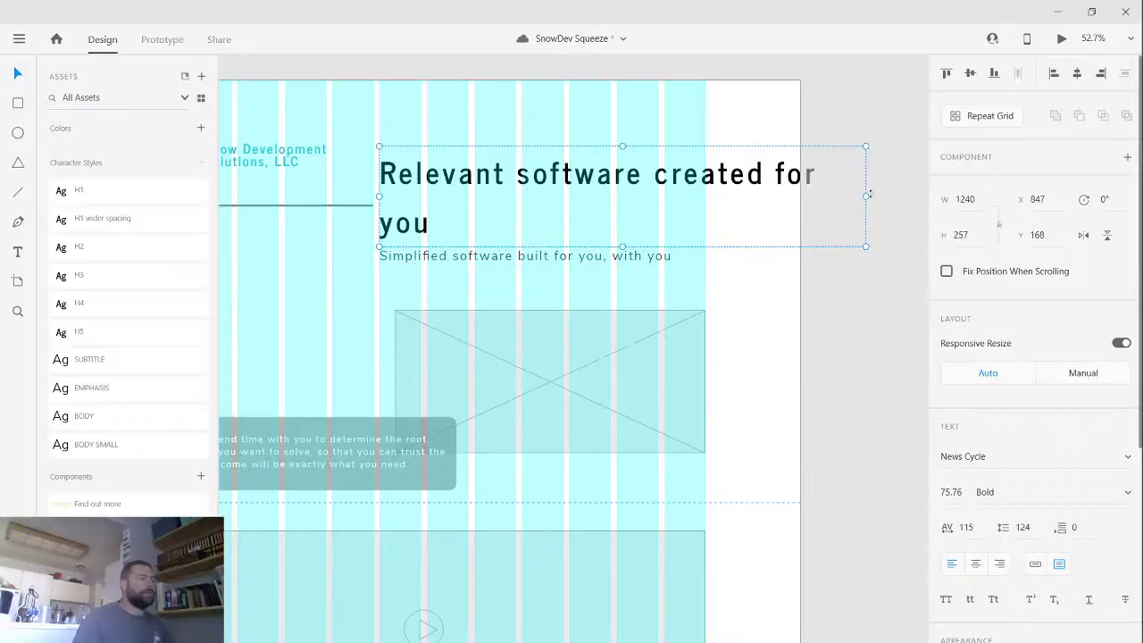
left_click_drag(868, 194, 666, 205)
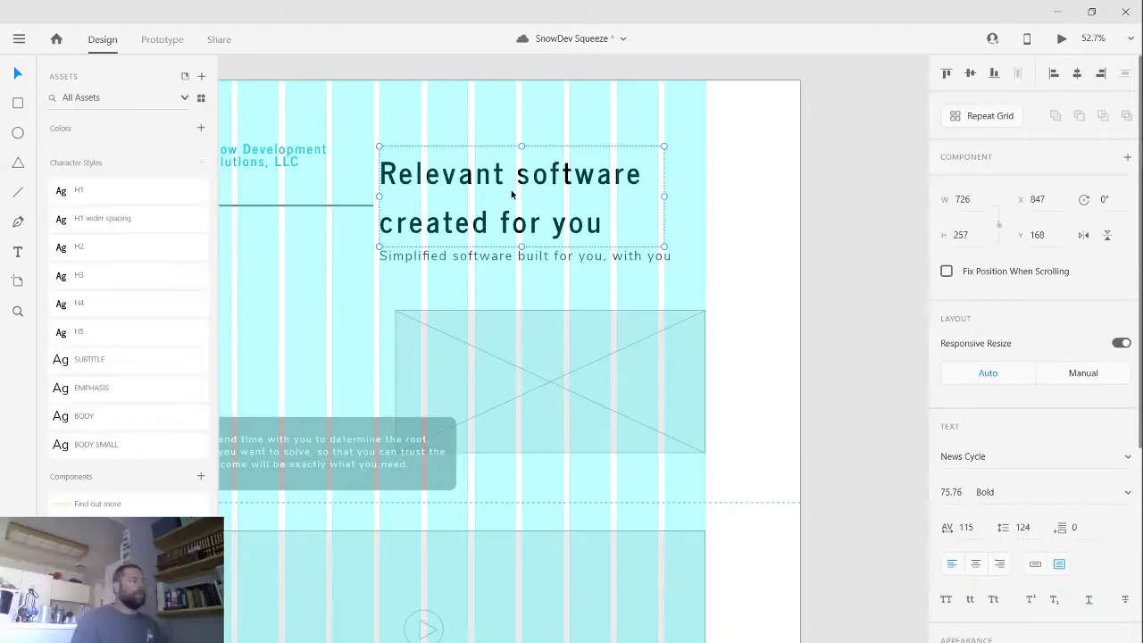
- Try the headline at X 1017, Y 142, and check the placement with the layout grid hidden and shown
left_click_drag(512, 194, 590, 178)
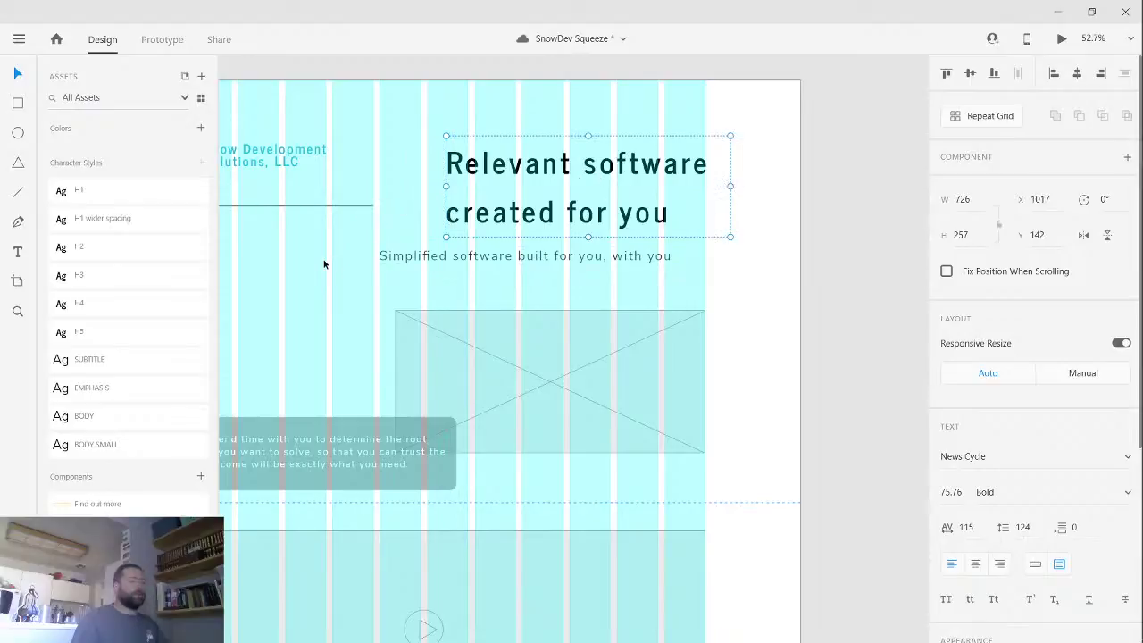
scroll(324, 261, "down", 1)
scroll(327, 259, "up", 1)
scroll(330, 259, "down", 2)
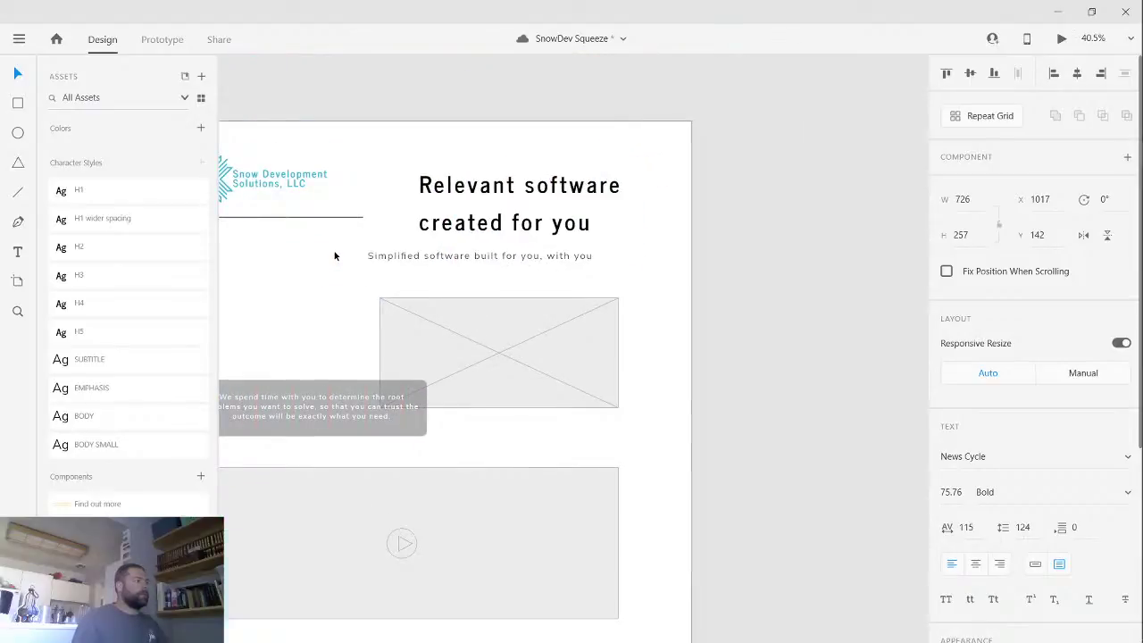
left_click_drag(334, 255, 452, 277)
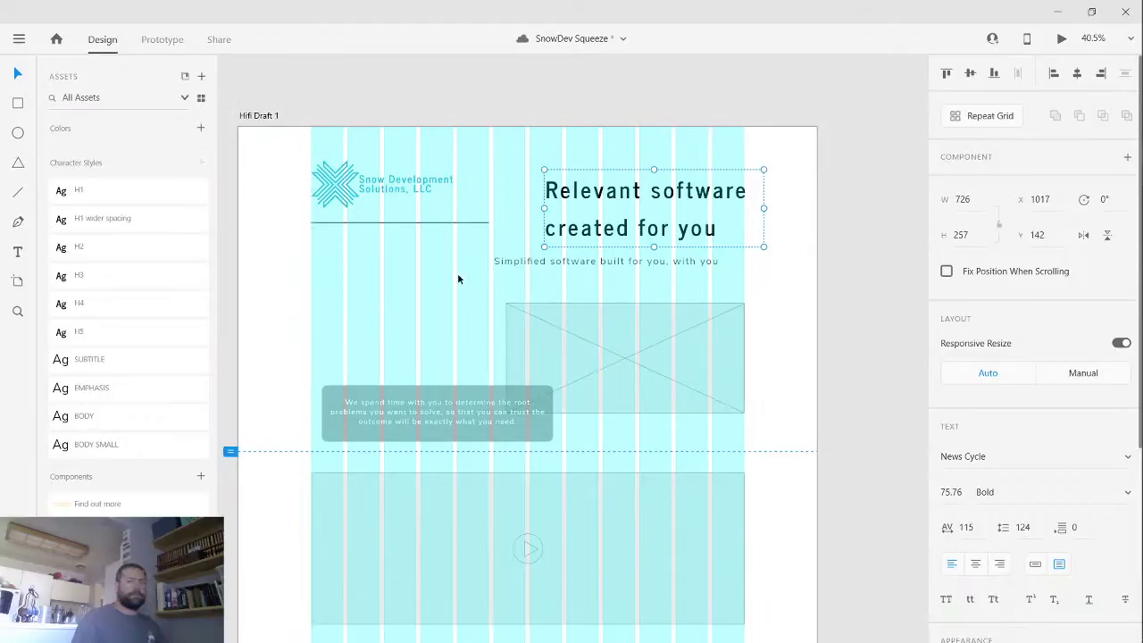
- Place the headline at X 847, Y 191, and move the subtitle beneath it to X 847, Y 486
left_click_drag(636, 191, 583, 193)
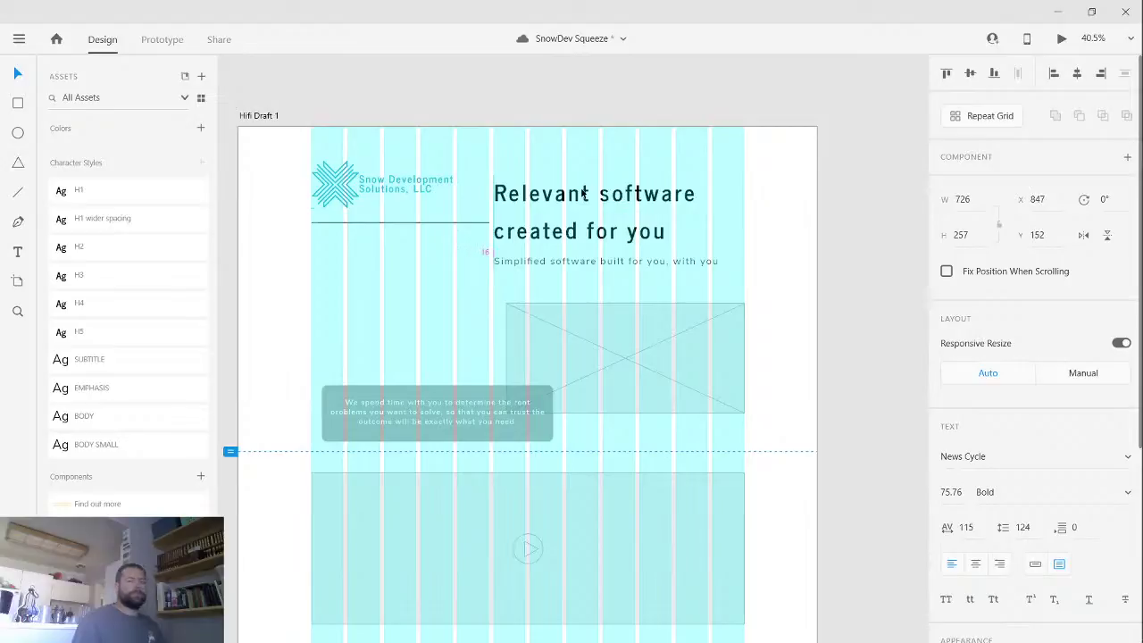
left_click_drag(583, 193, 581, 200)
left_click(559, 262)
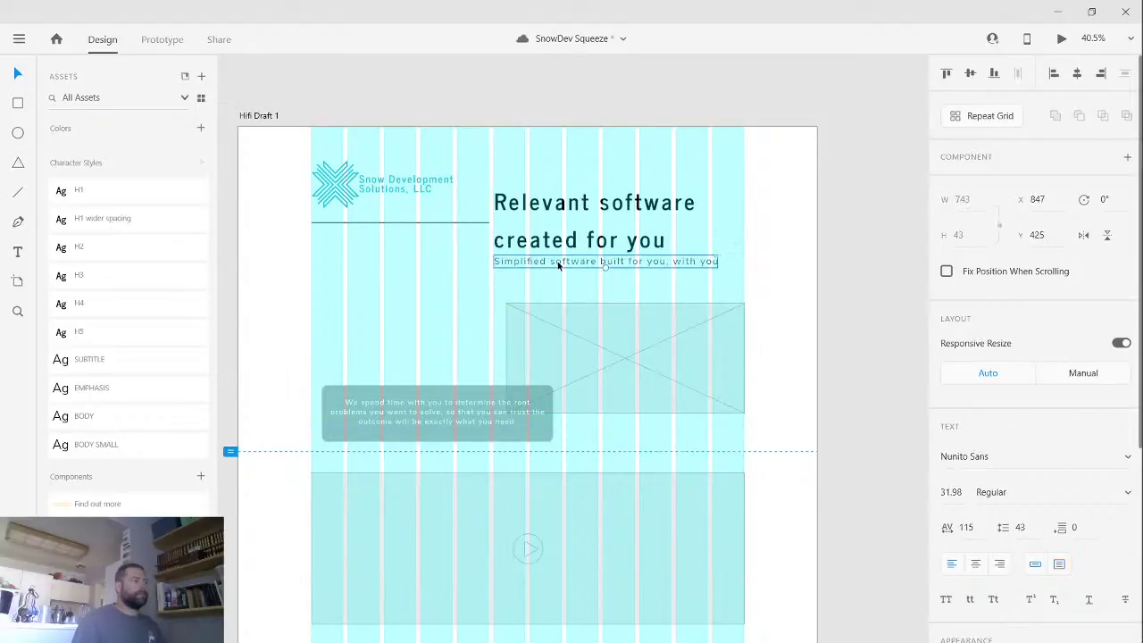
mouse_move(558, 262)
left_mouse_down()
mouse_move(561, 280)
mouse_move(564, 241)
left_mouse_up()
left_click(562, 242)
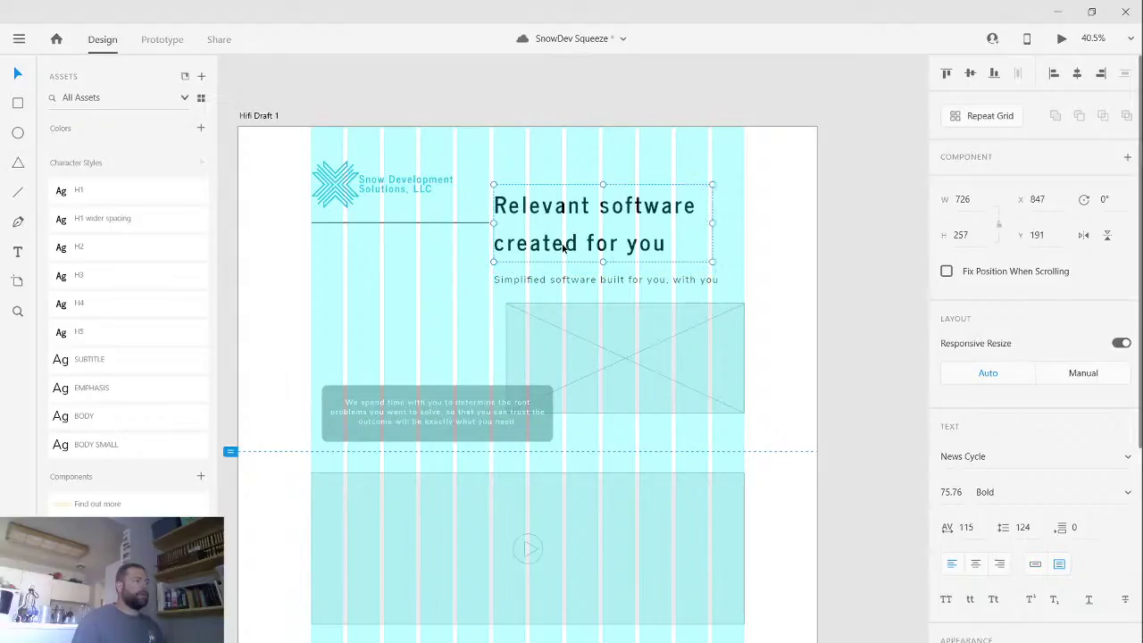
left_click(552, 235)
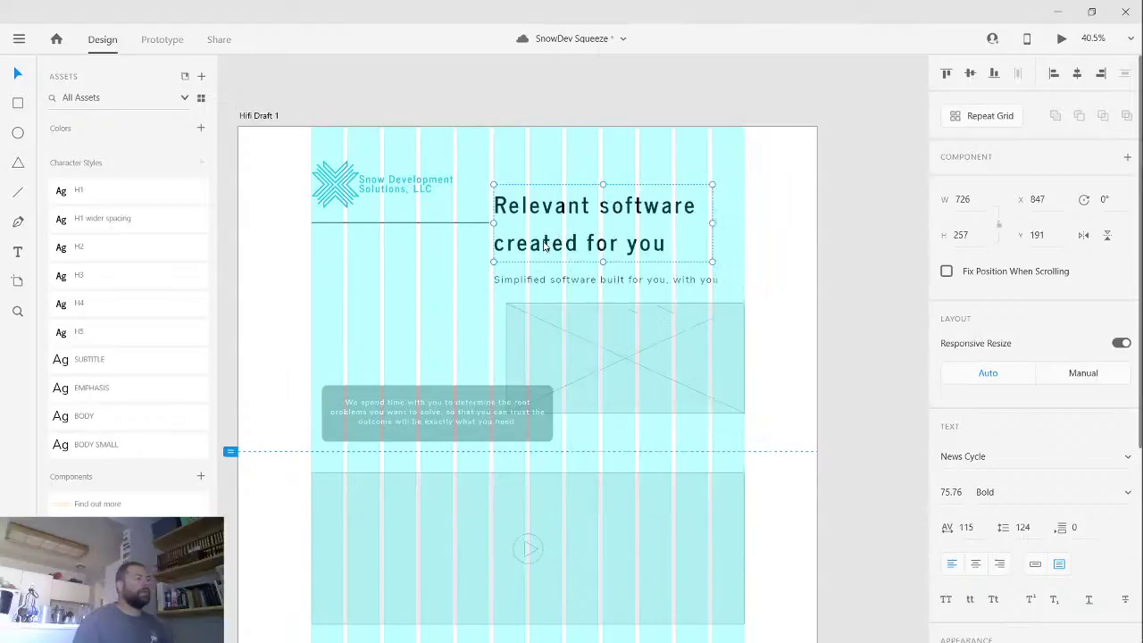
- Set the headline's fill to the saved coral red swatch #FF5745
scroll(1015, 484, "down", 5)
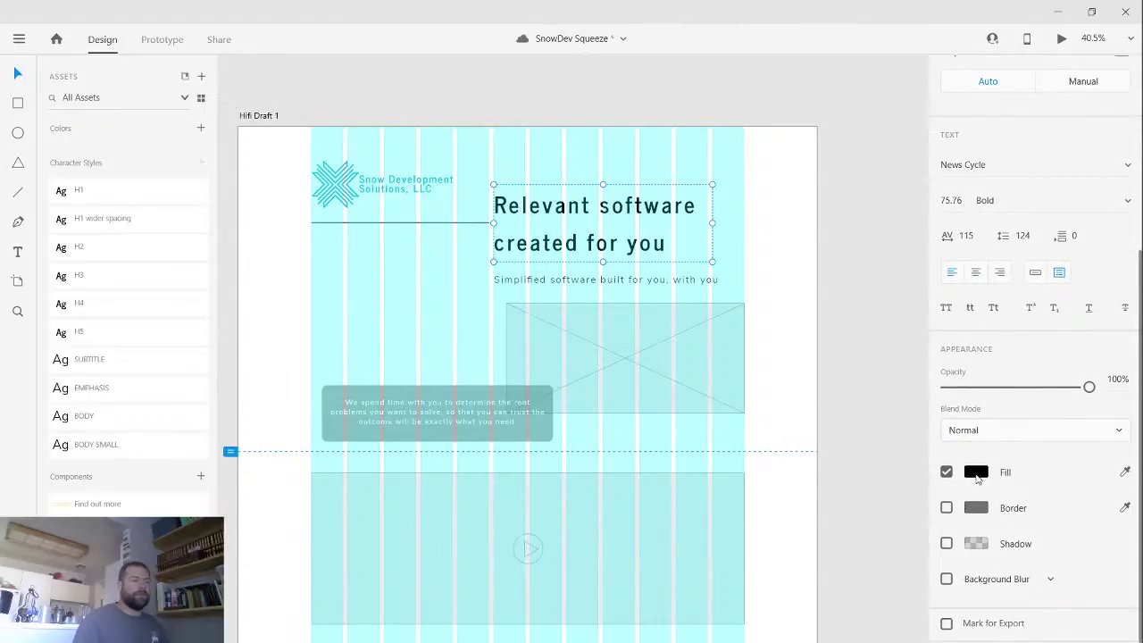
left_click(976, 471)
left_click(841, 547)
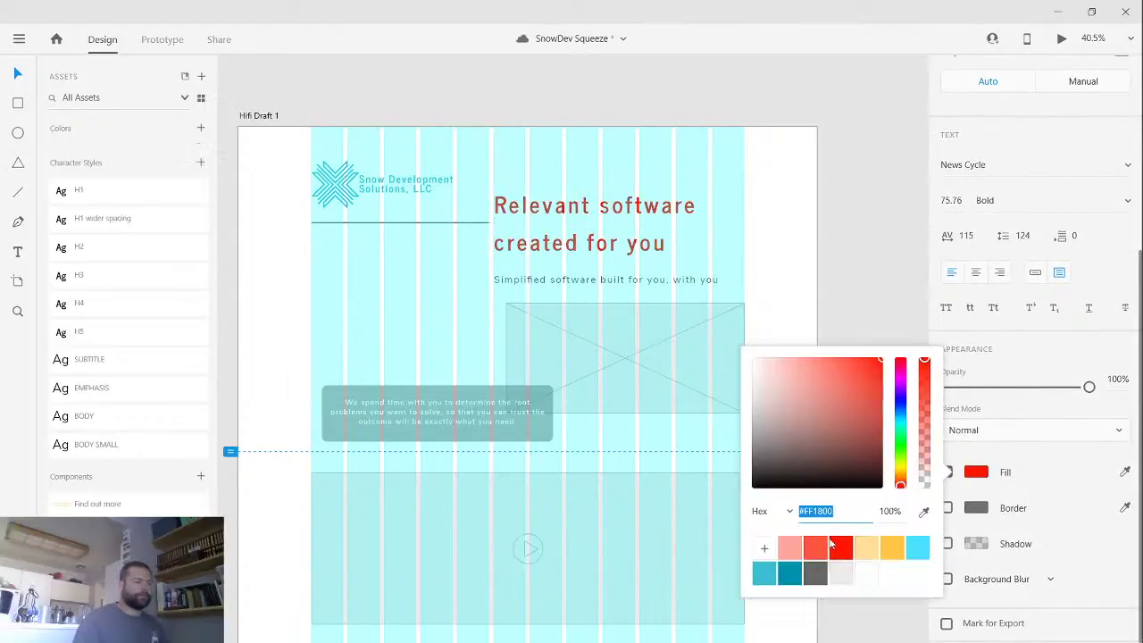
left_click(822, 547)
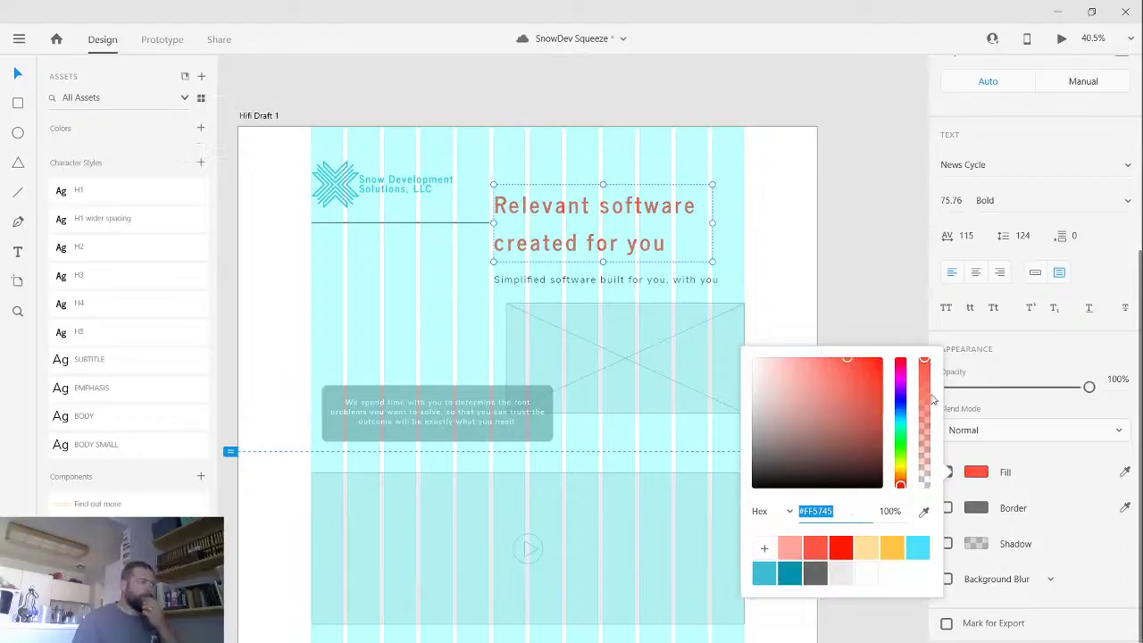
left_click(887, 250)
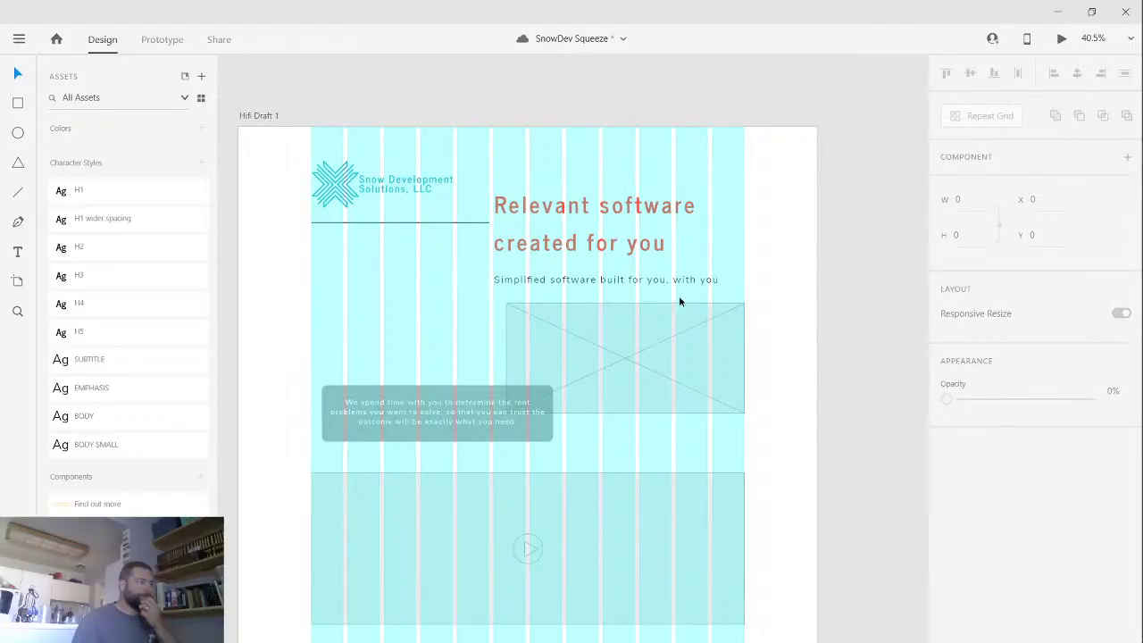
- Change the subtitle's first word to "Simply"
left_click(549, 281)
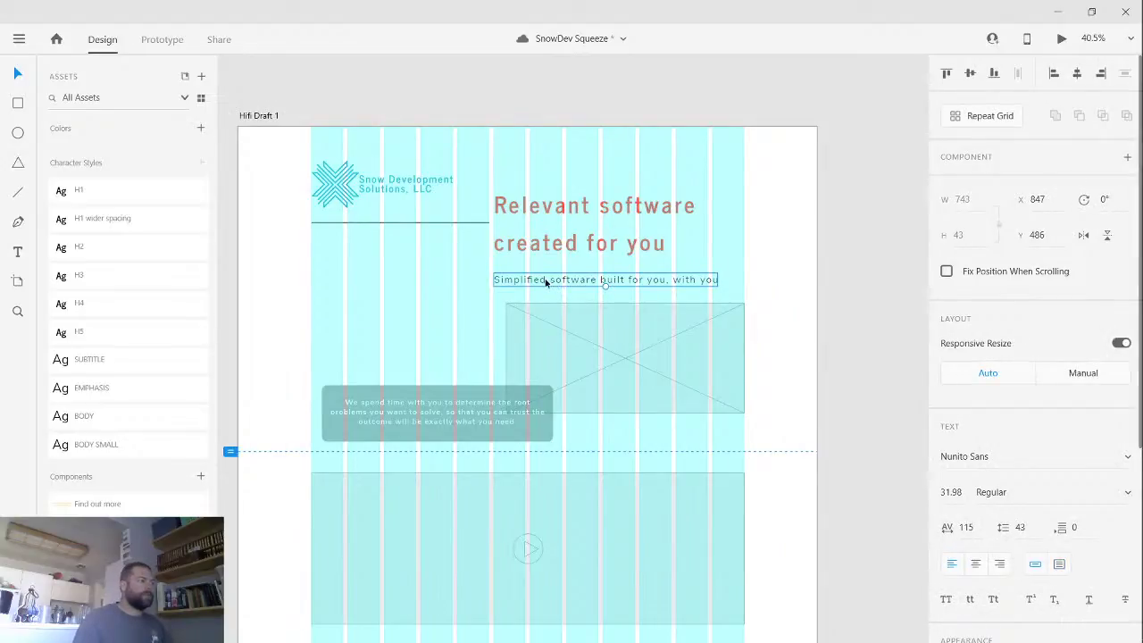
double_click(547, 281)
key("BackSpace")
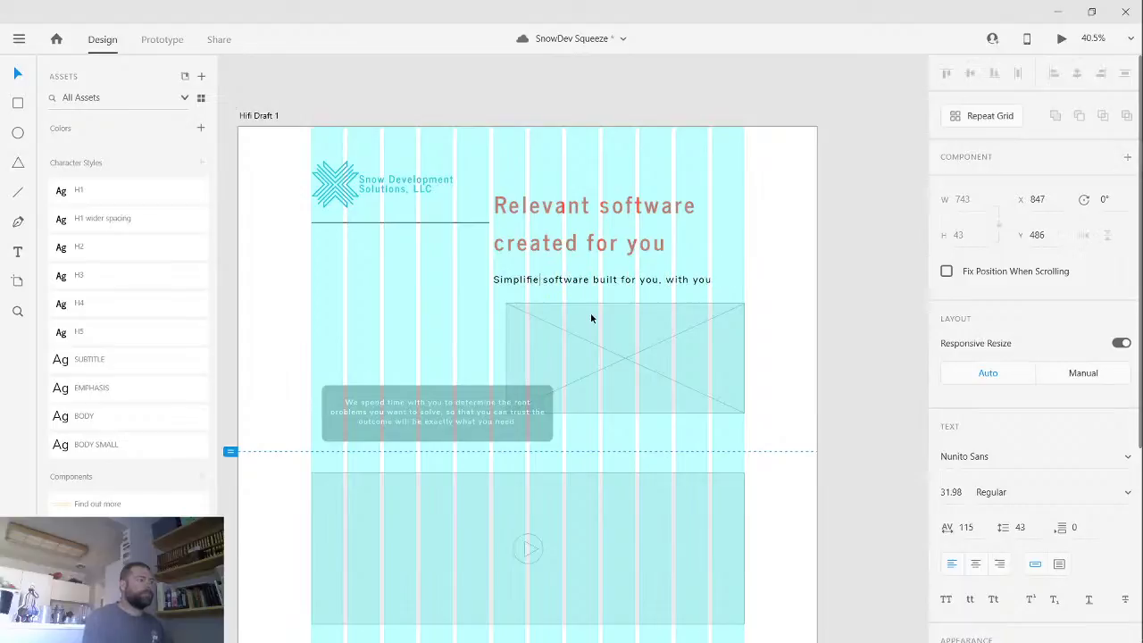
key("BackSpace")
key("BackSpace")
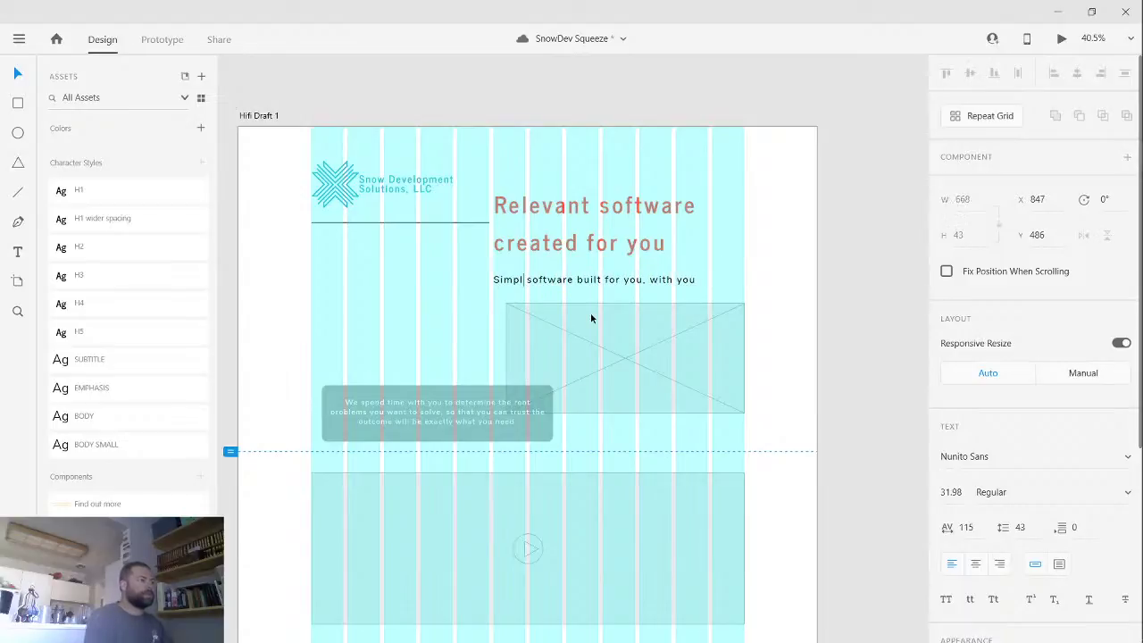
type("y")
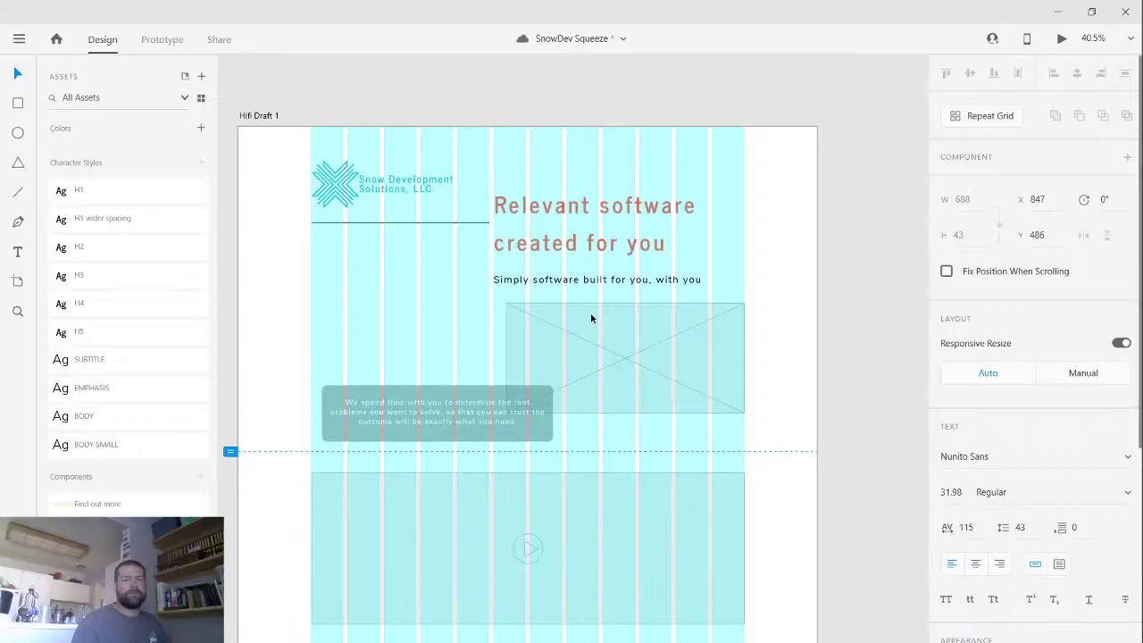
- Delete the word "software" from the subtitle and move the line to X 1157, Y 474, flush with the image placeholder's right edge
key("Right")
key("Right")
key("Right")
key("Right")
key("Right")
key("Right")
key("Right")
key("Right")
key("Right")
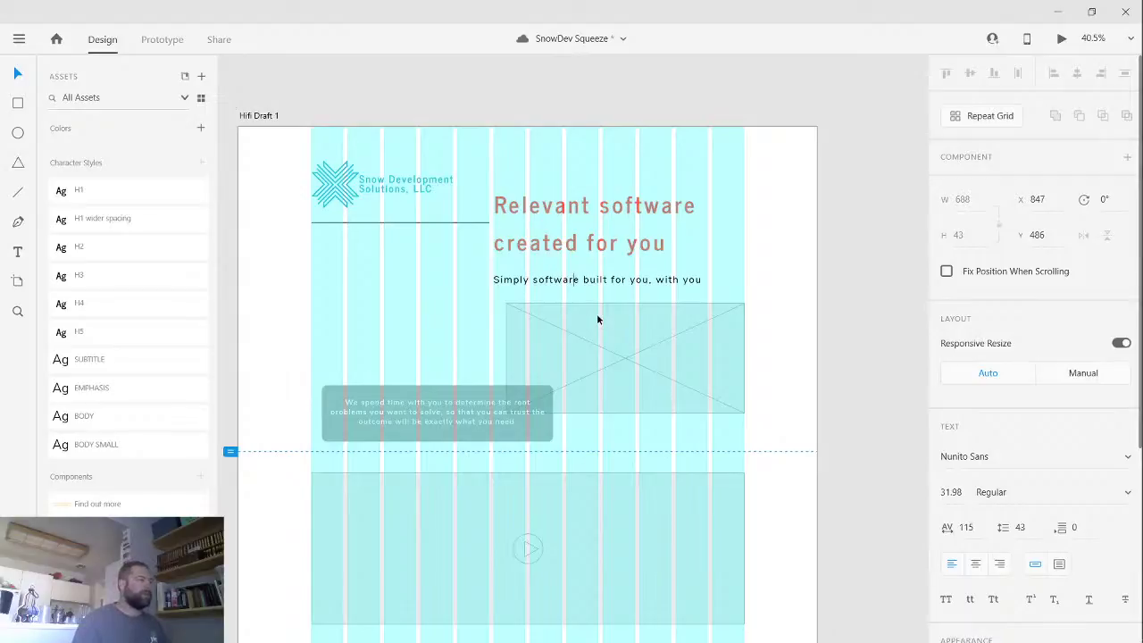
key("shift+Left")
key("shift+Left")
key("shift+Left")
key("shift+Left")
key("shift+Left")
key("shift+Left")
key("shift+Left")
key("shift+Left")
key("shift+Left")
key("BackSpace")
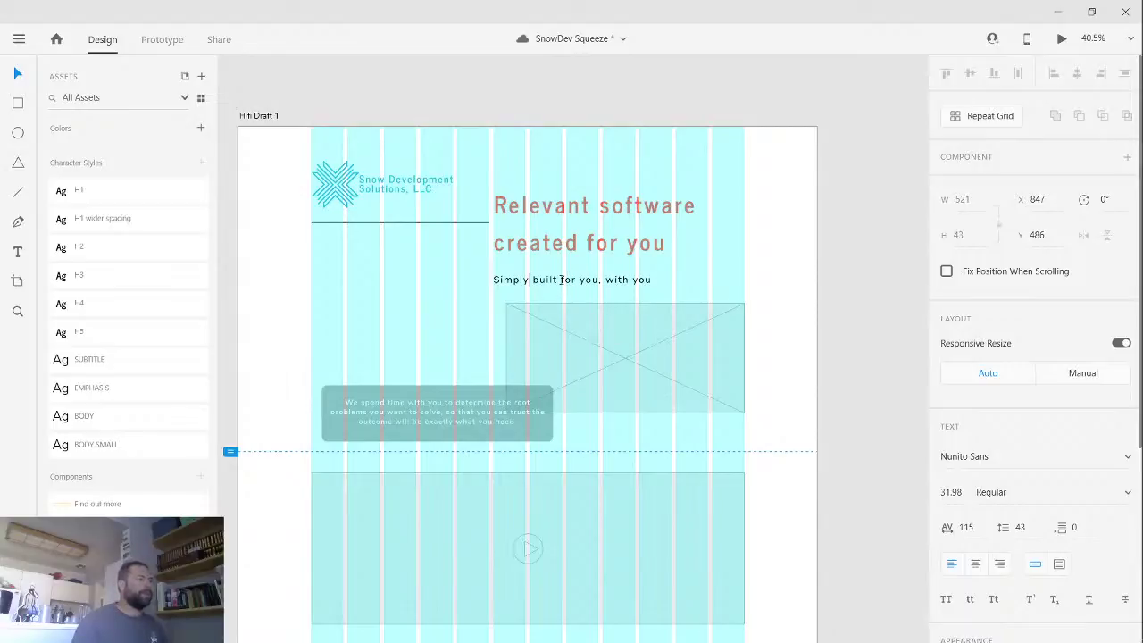
key("Escape")
left_click_drag(557, 276, 649, 280)
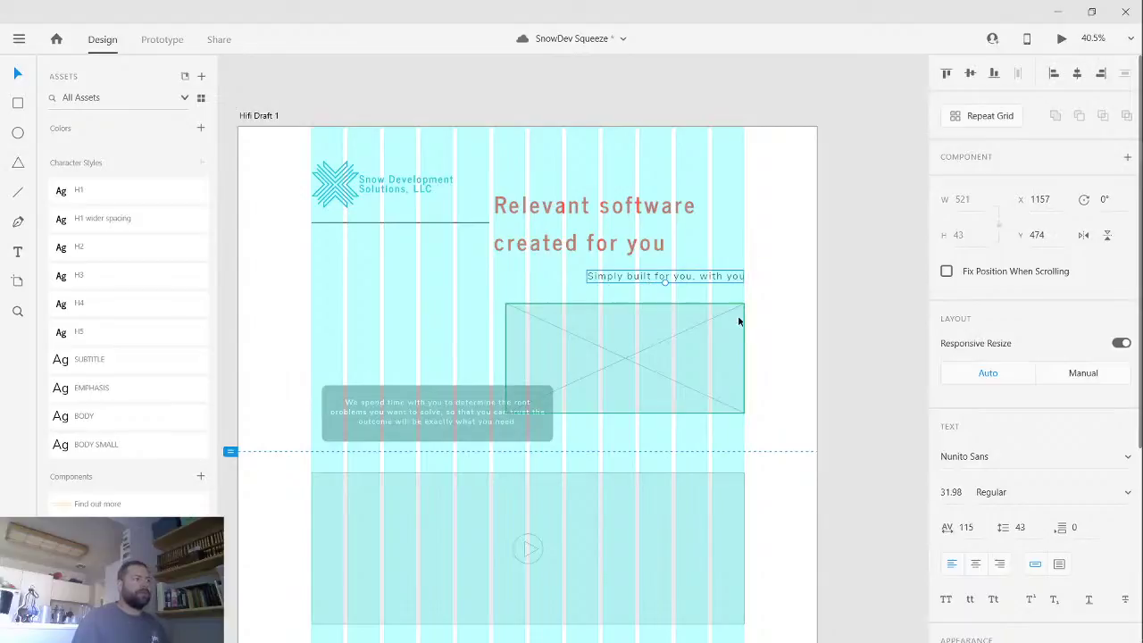
- Hide the artboard's layout grid and save the document
key("ctrl+shift+apostrophe")
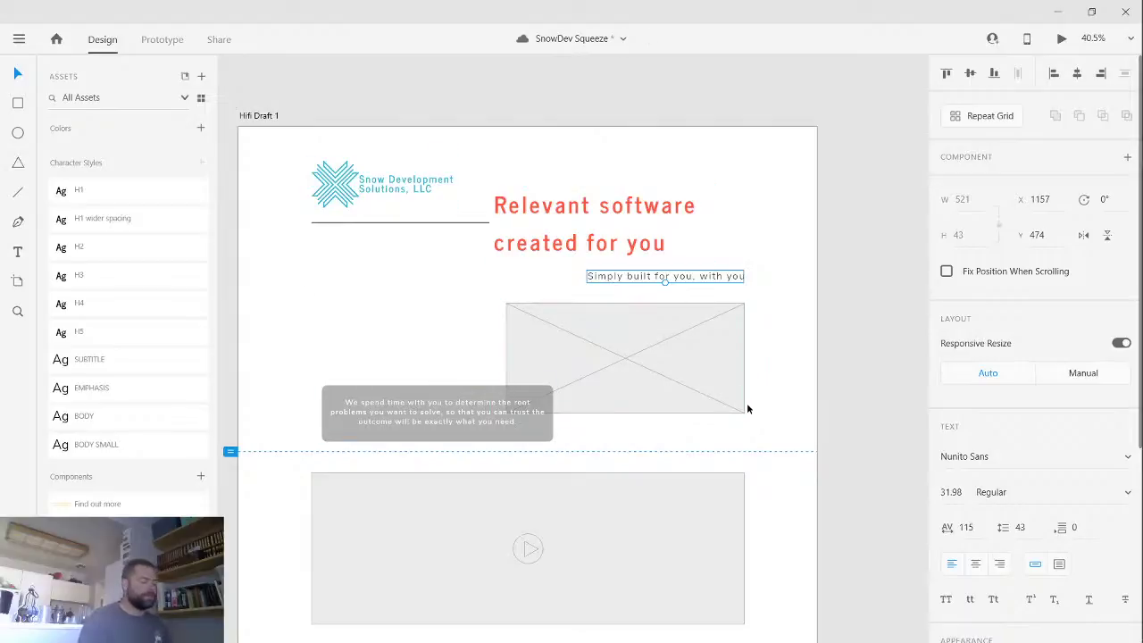
key("ctrl+s")
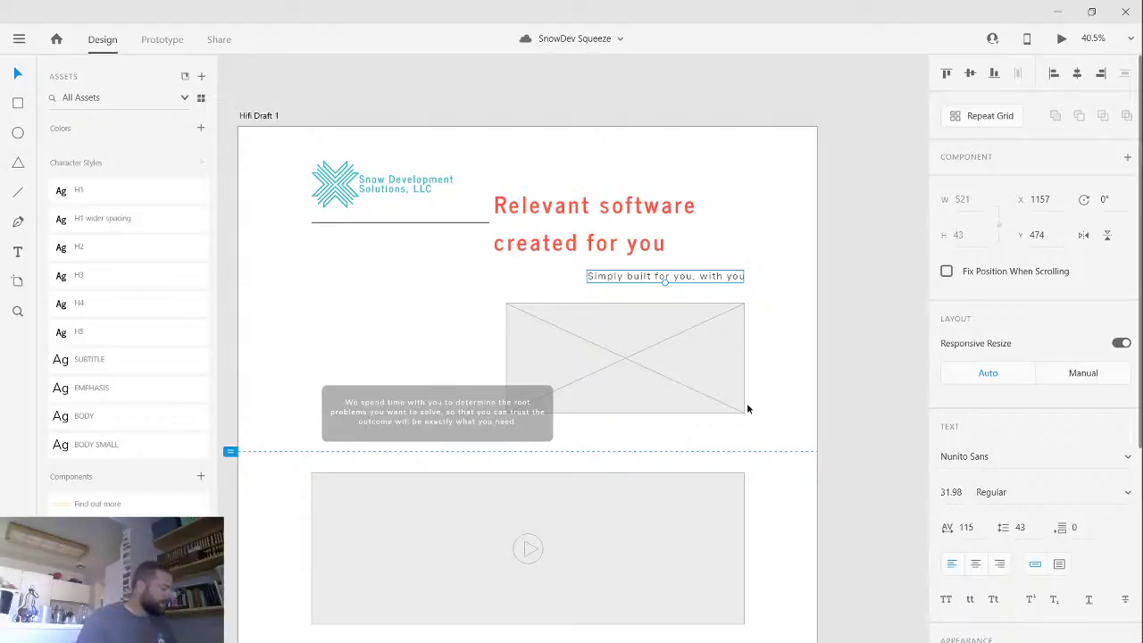
key("ctrl+apostrophe")
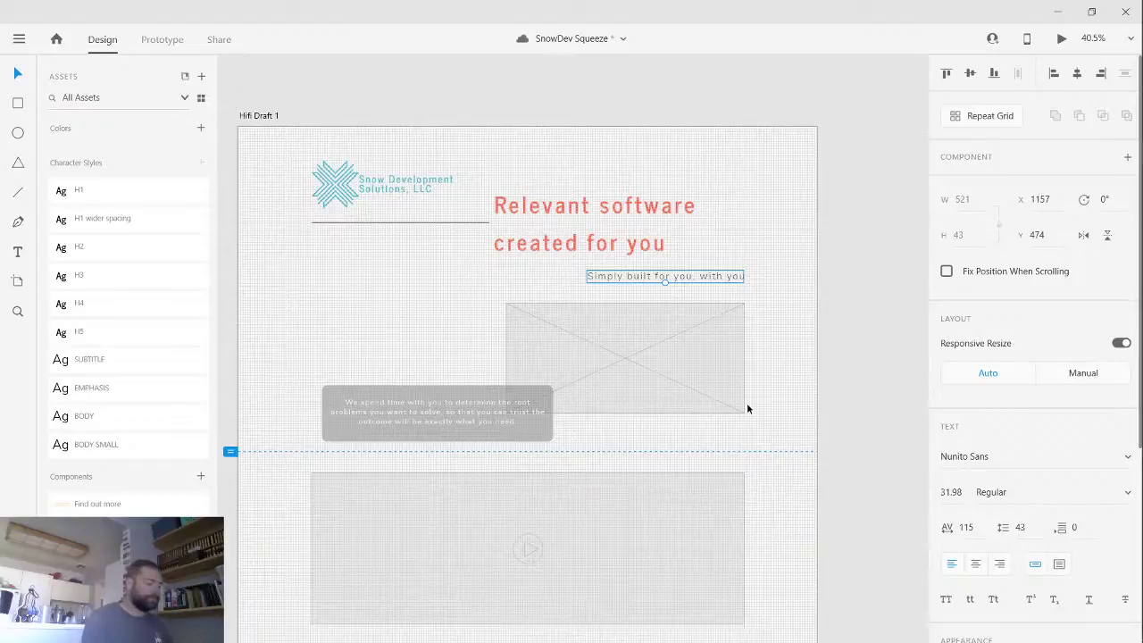
key("ctrl+apostrophe")
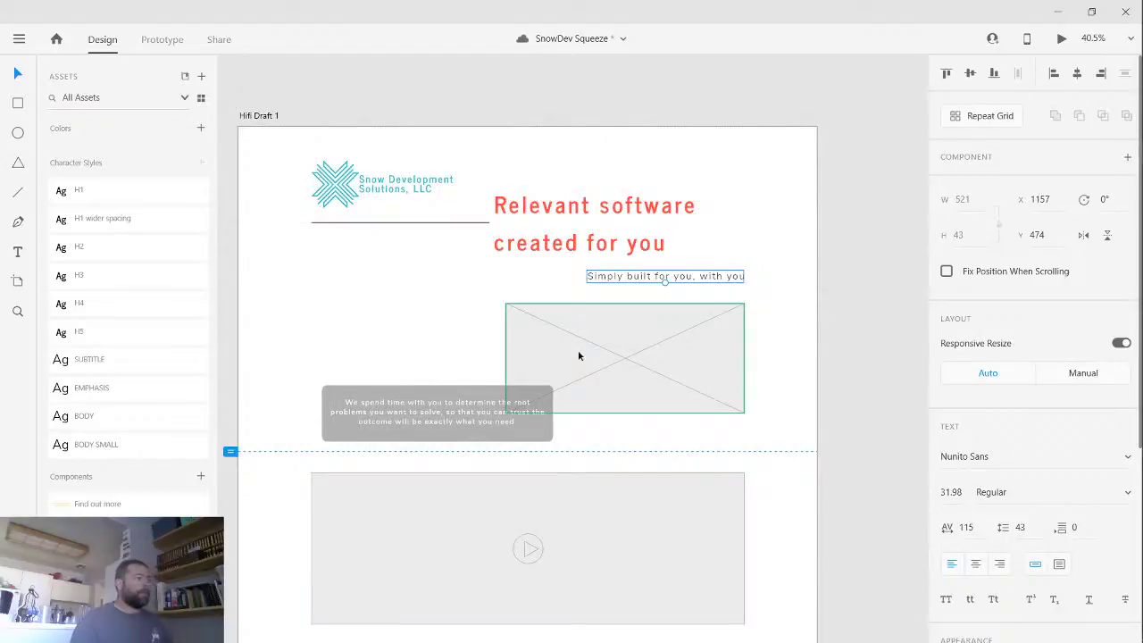
left_click(399, 223)
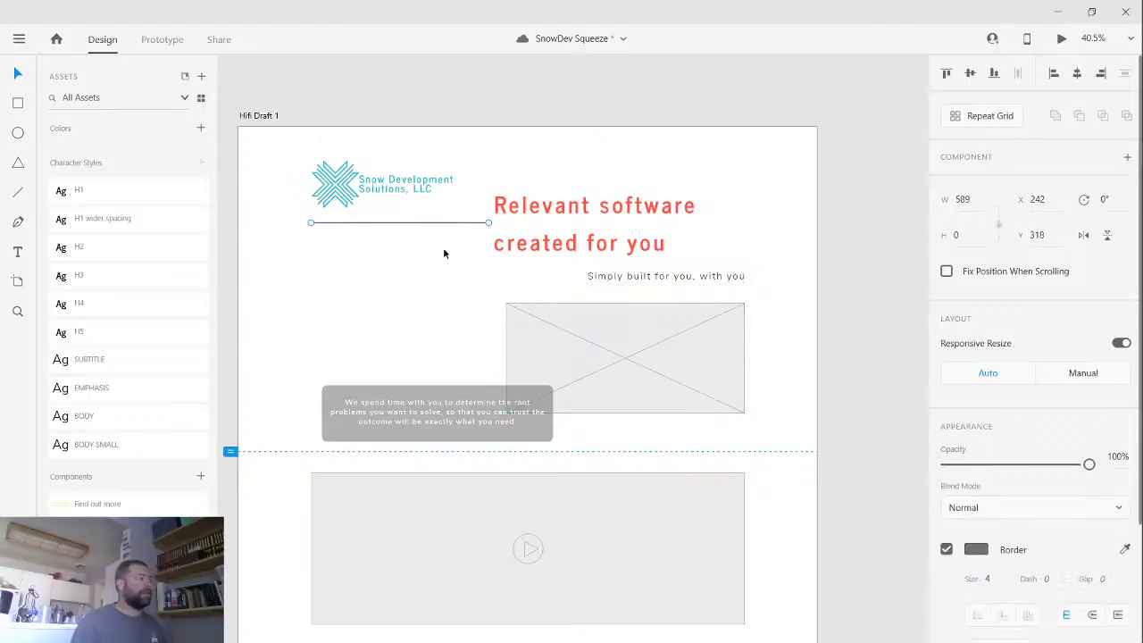
left_click(453, 270)
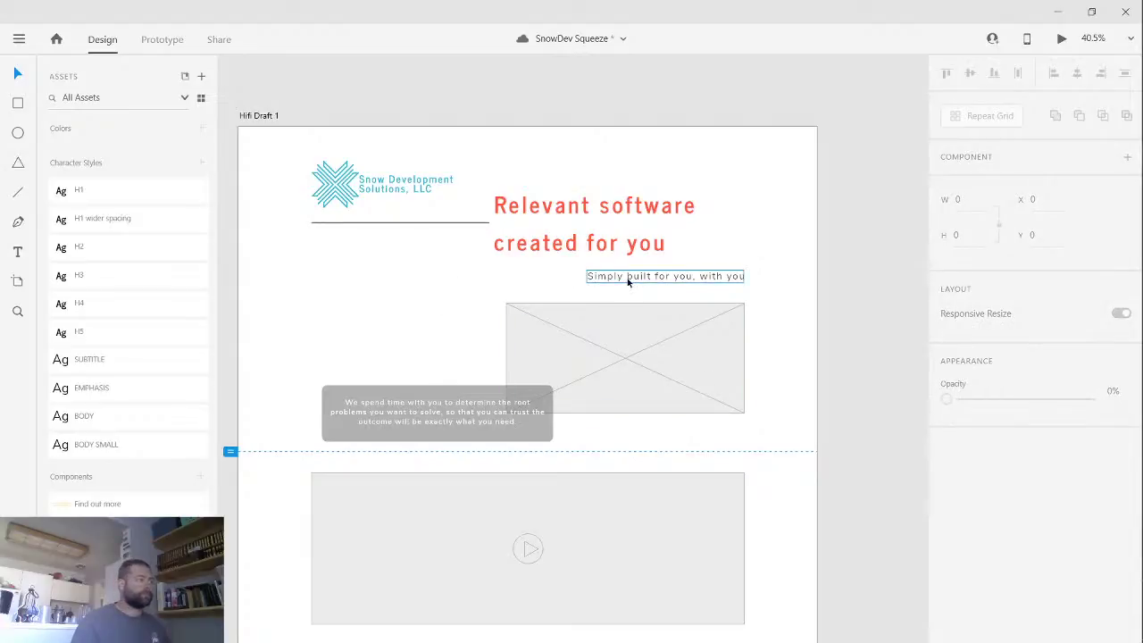
- Remove the crossing diagonal lines from the image placeholder below the subtitle, leaving only its plain rectangle
left_click(599, 334)
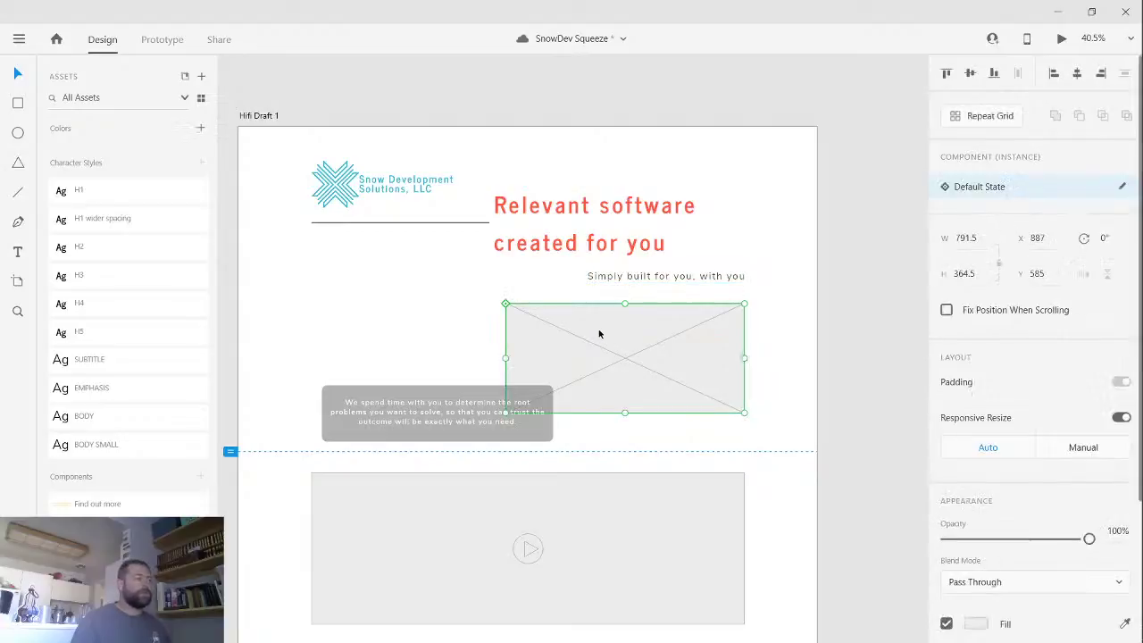
left_click(637, 360)
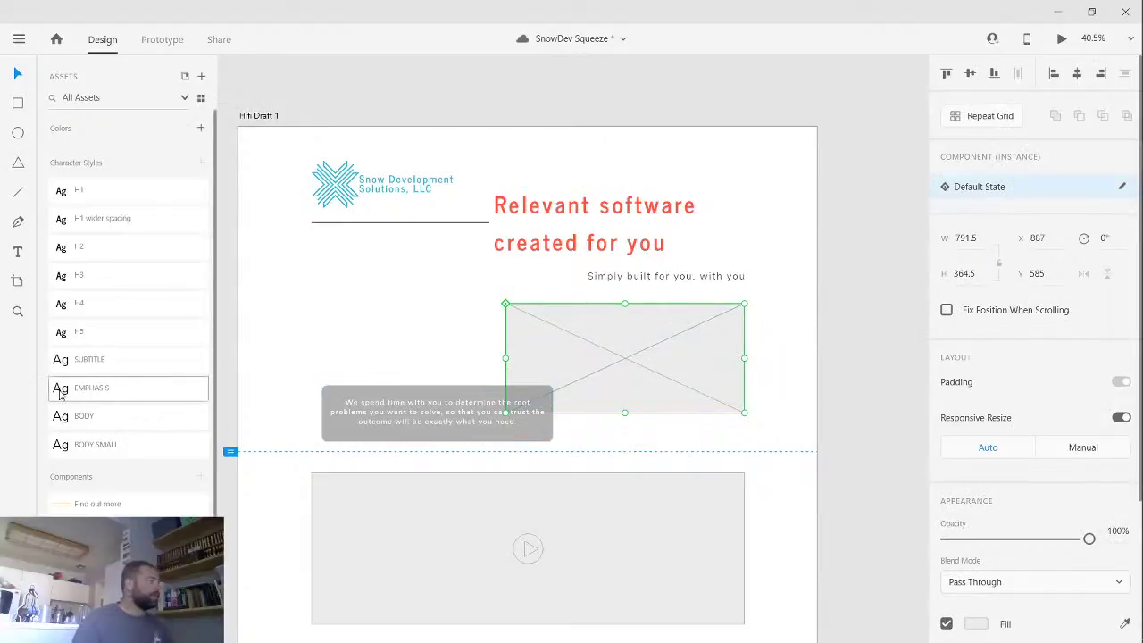
scroll(140, 487, "down", 1)
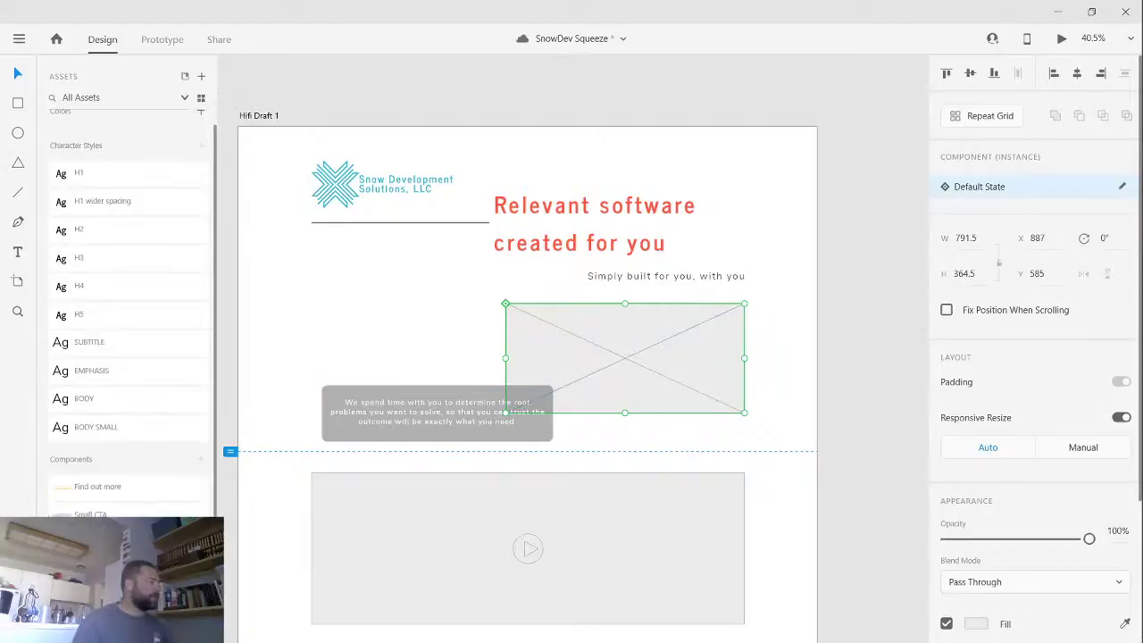
double_click(622, 362)
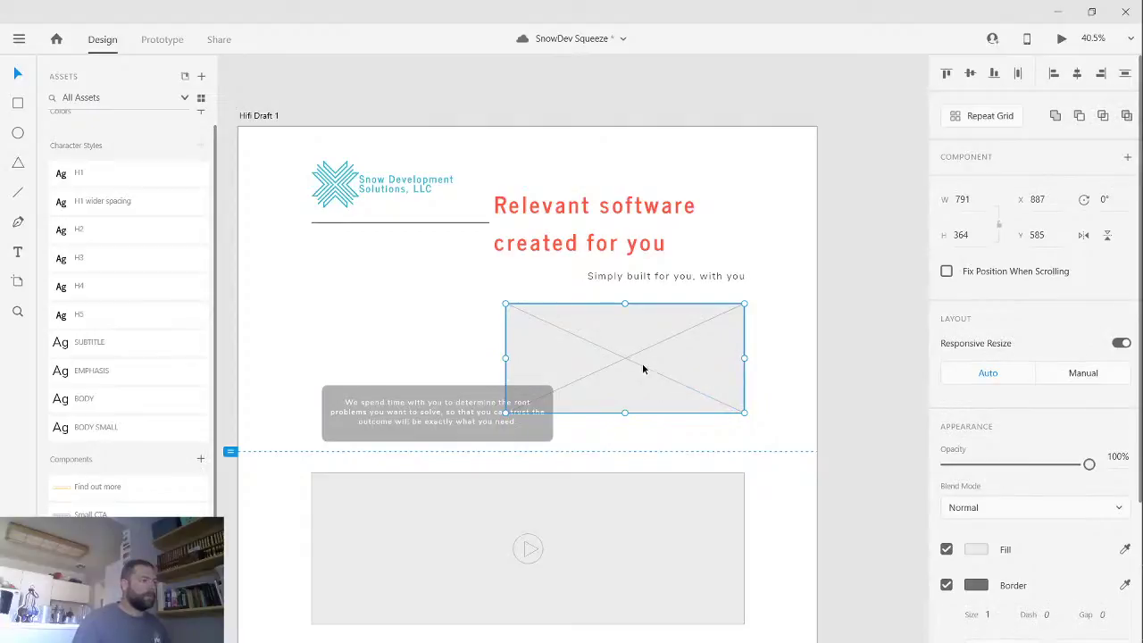
left_click(765, 367)
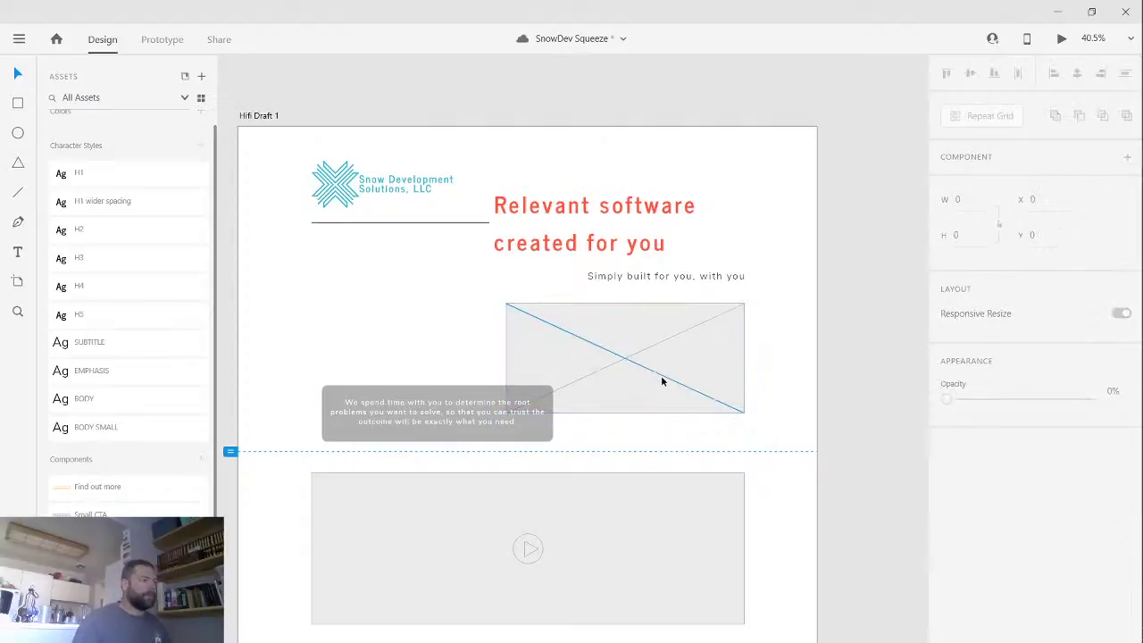
left_click(661, 379)
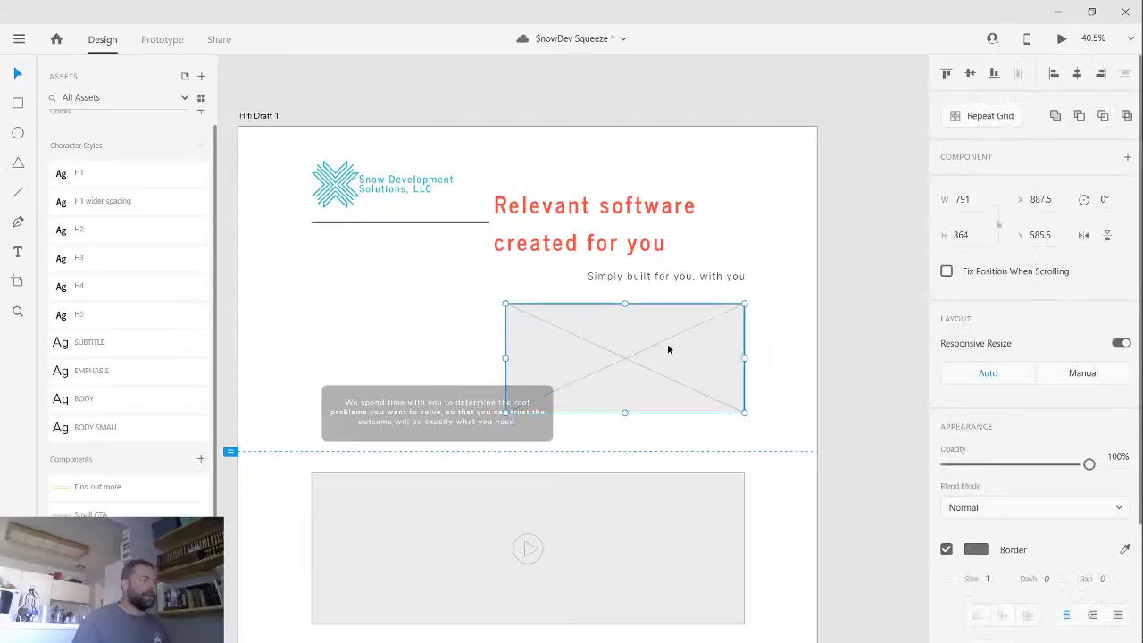
left_click(822, 436)
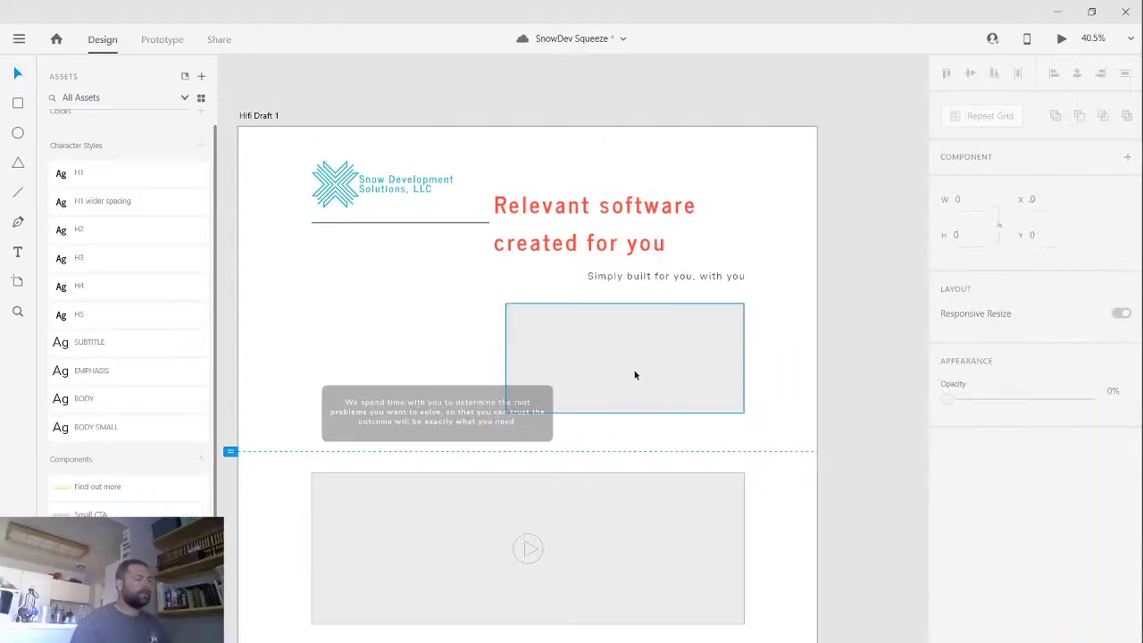
- Switch to File Explorer and fill the placeholder rectangle with the "Unorganized data" image from the Blog Pictures folder in Pictures
key("super+e")
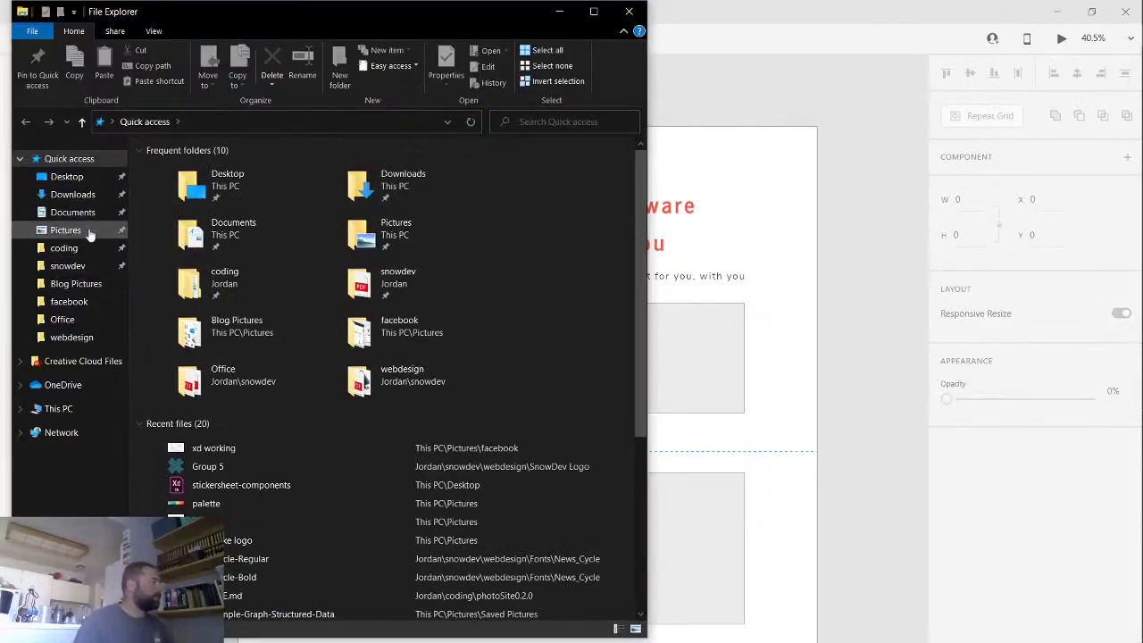
left_click(89, 233)
left_click(189, 204)
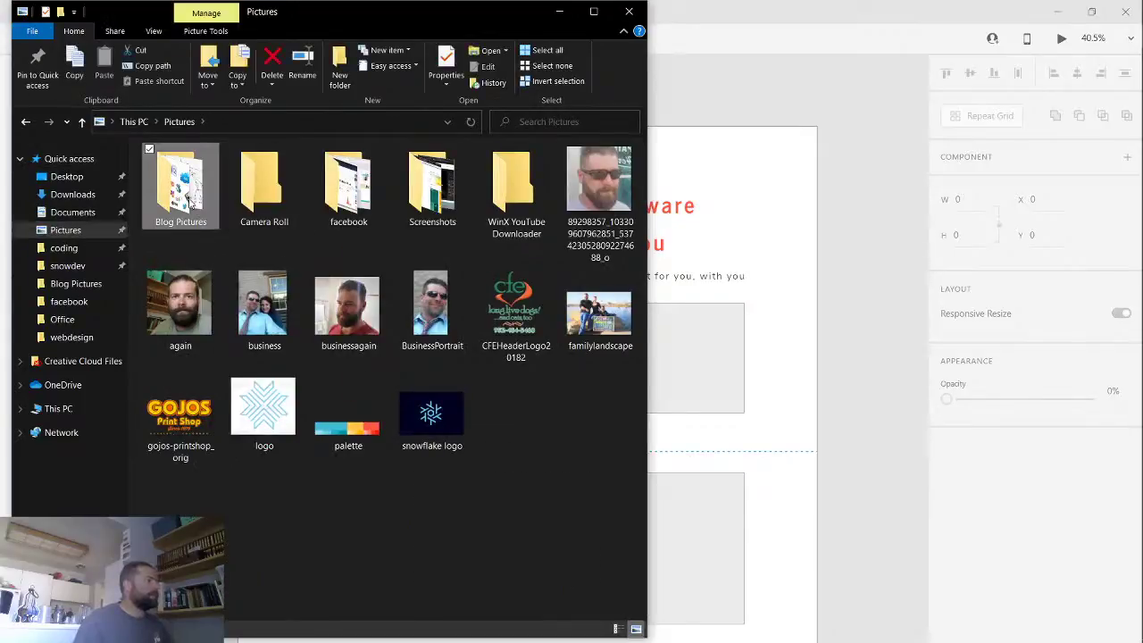
double_click(190, 203)
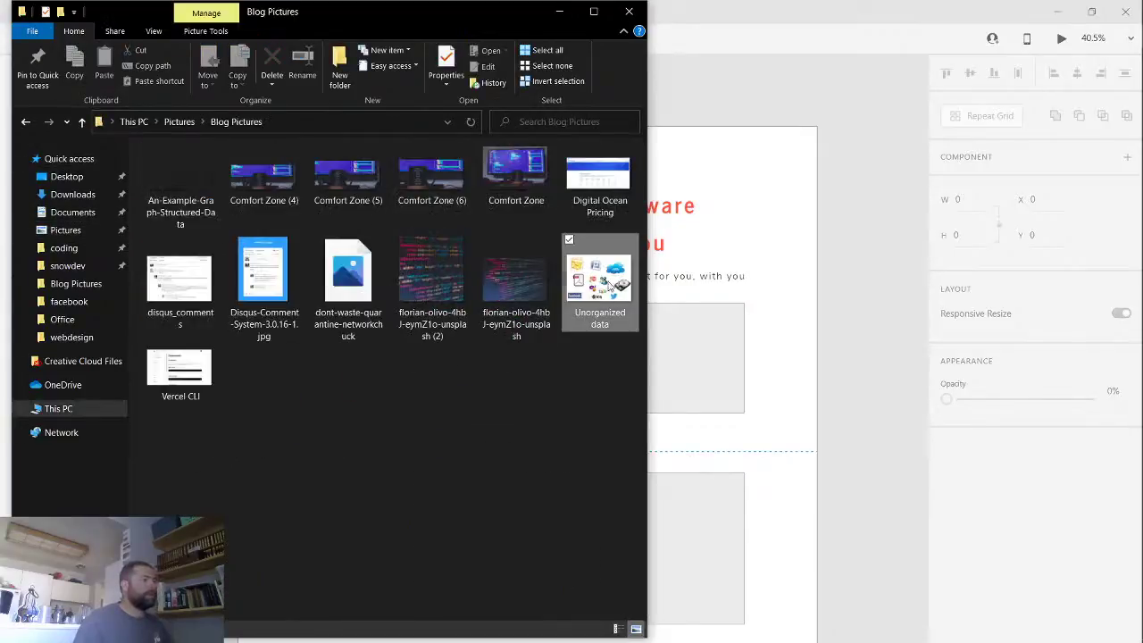
left_click_drag(598, 276, 692, 344)
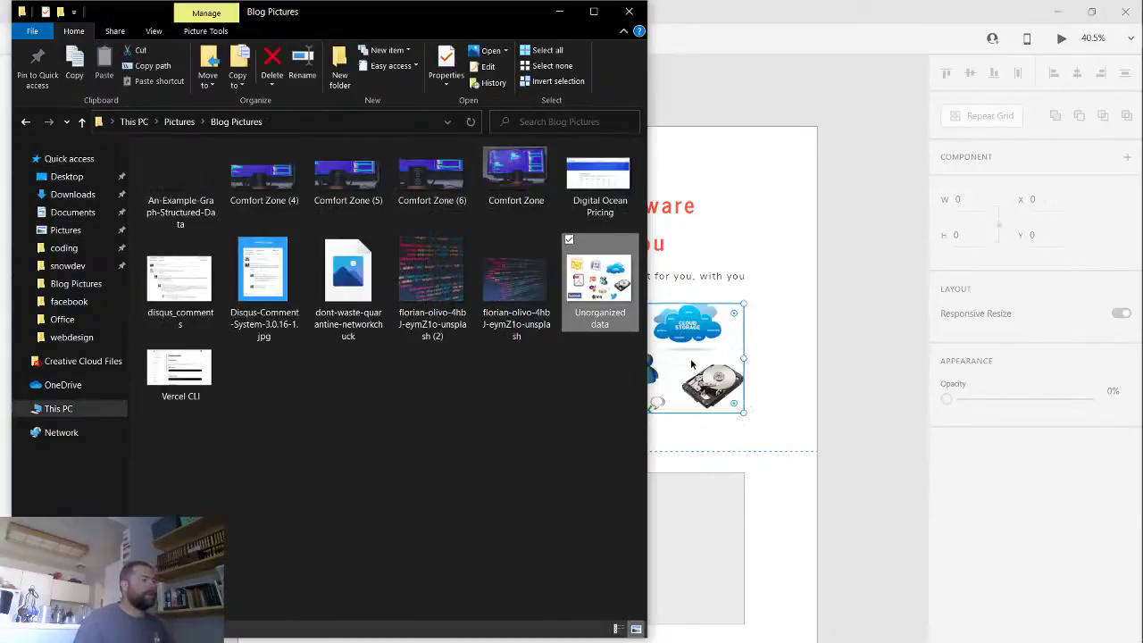
left_click(836, 165)
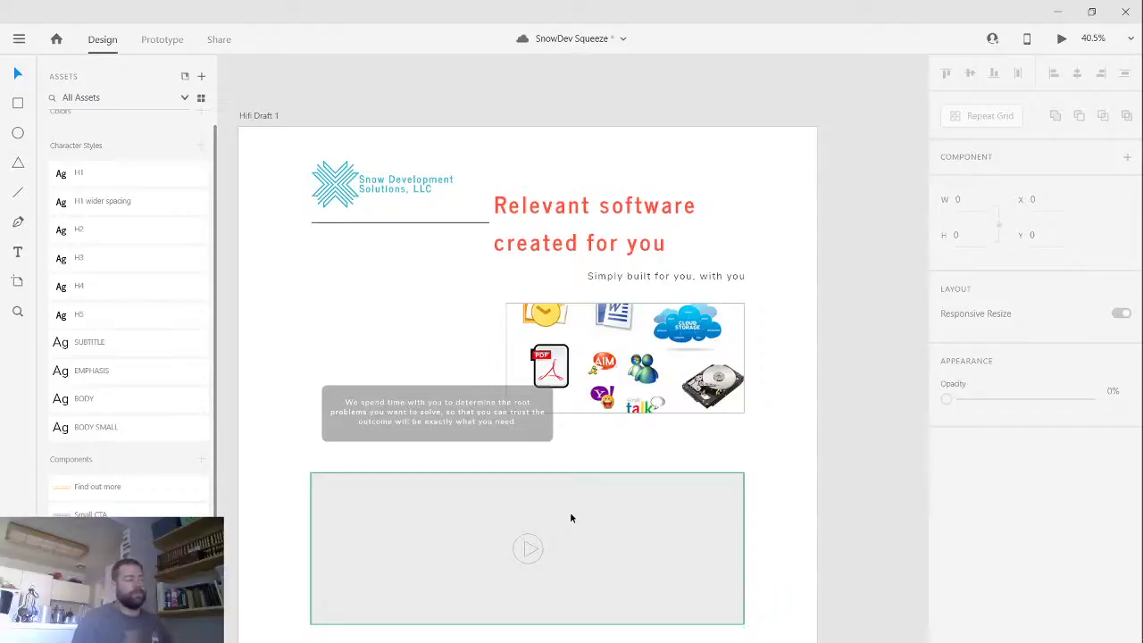
double_click(630, 364)
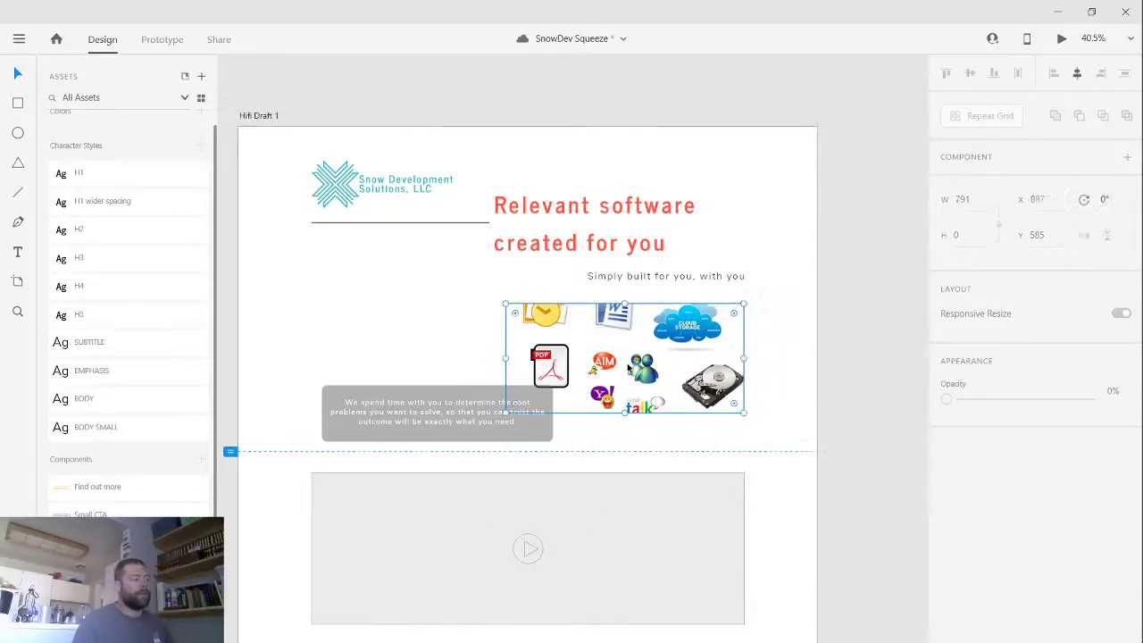
mouse_move(629, 366)
left_mouse_down()
mouse_move(624, 403)
mouse_move(629, 336)
mouse_move(630, 366)
left_mouse_up()
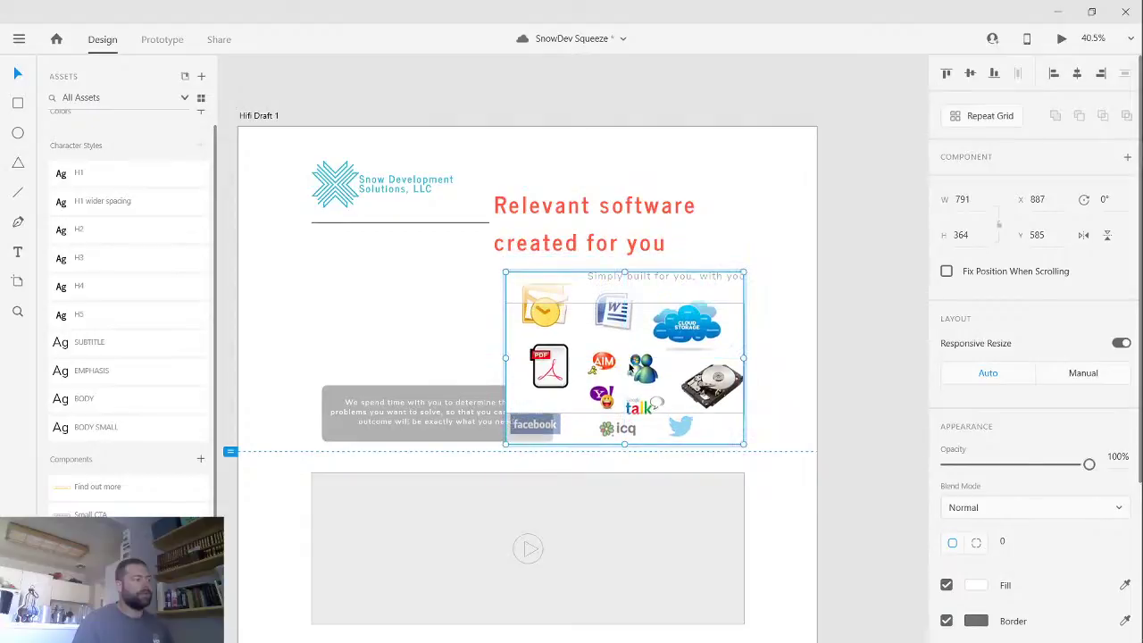
left_click(785, 327)
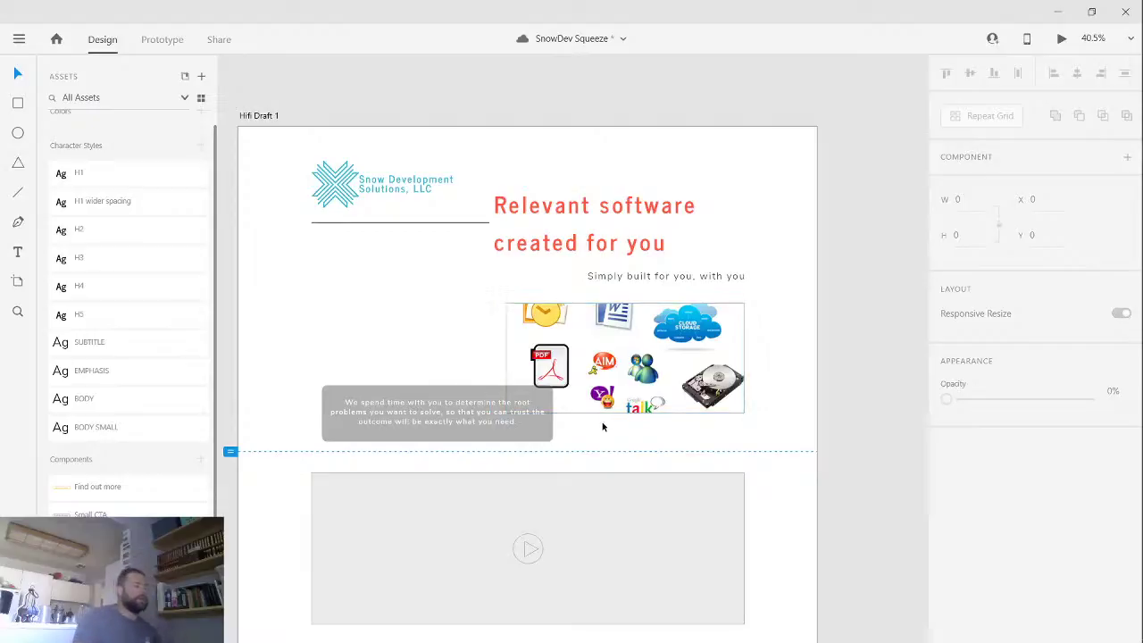
left_click(548, 435)
left_click(686, 434)
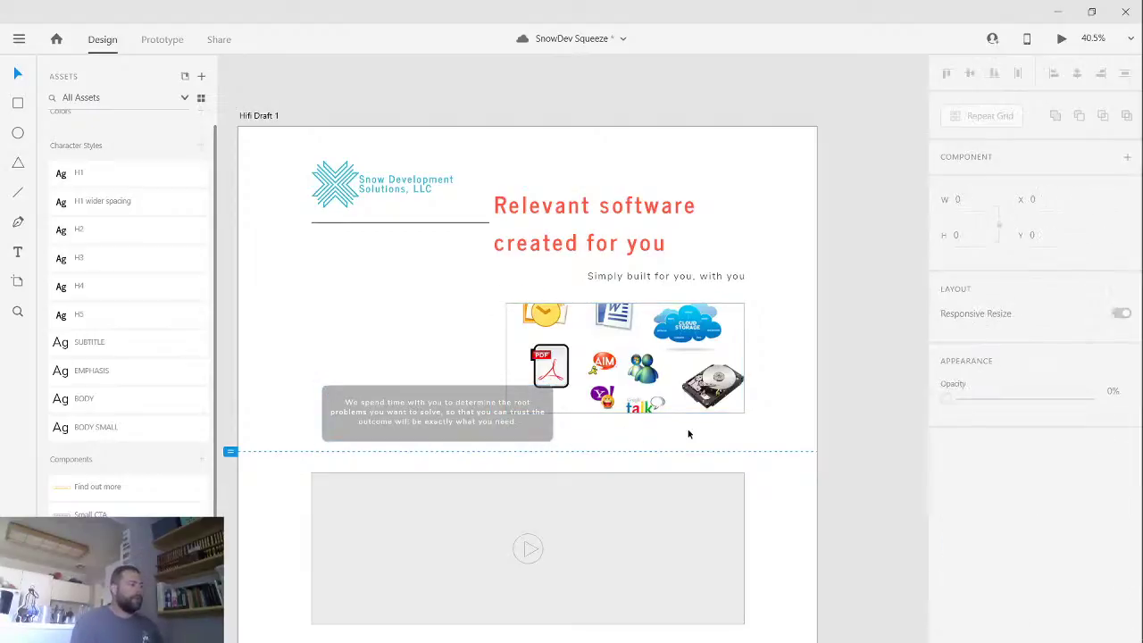
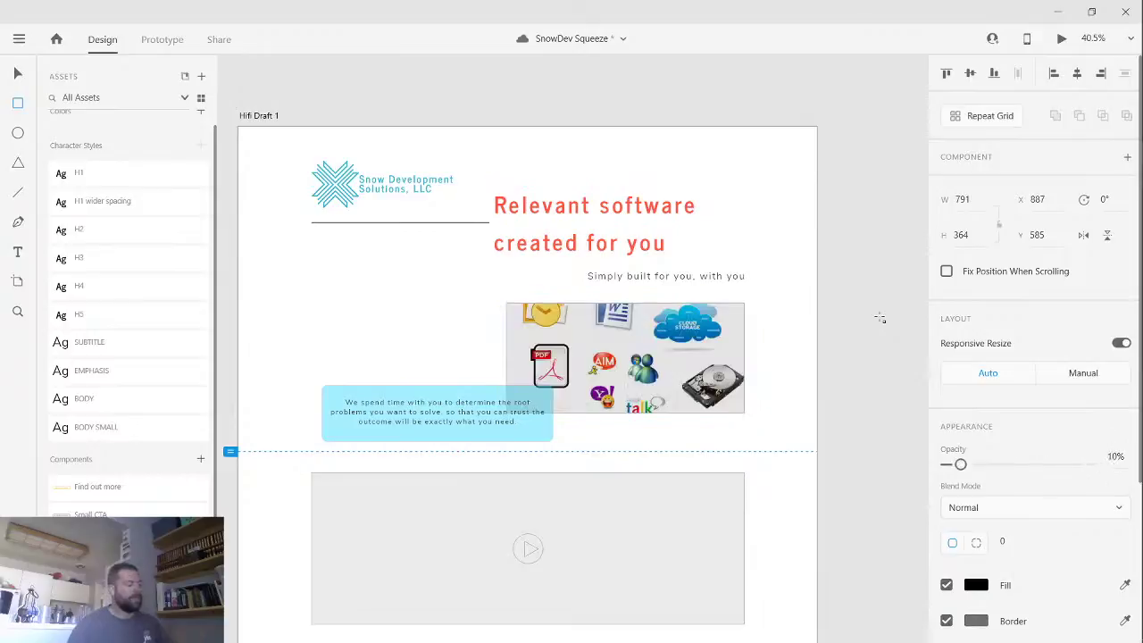
- Try 20%, 30% and 100% opacity on the black overlay covering the picture, and return it to 10%
key("2")
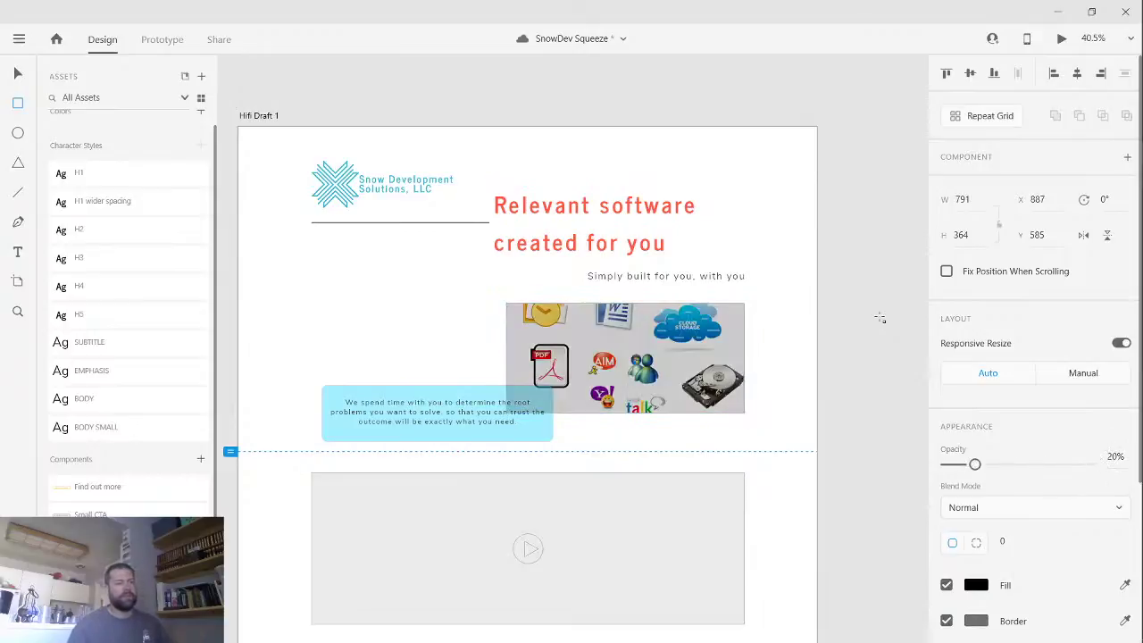
key("3")
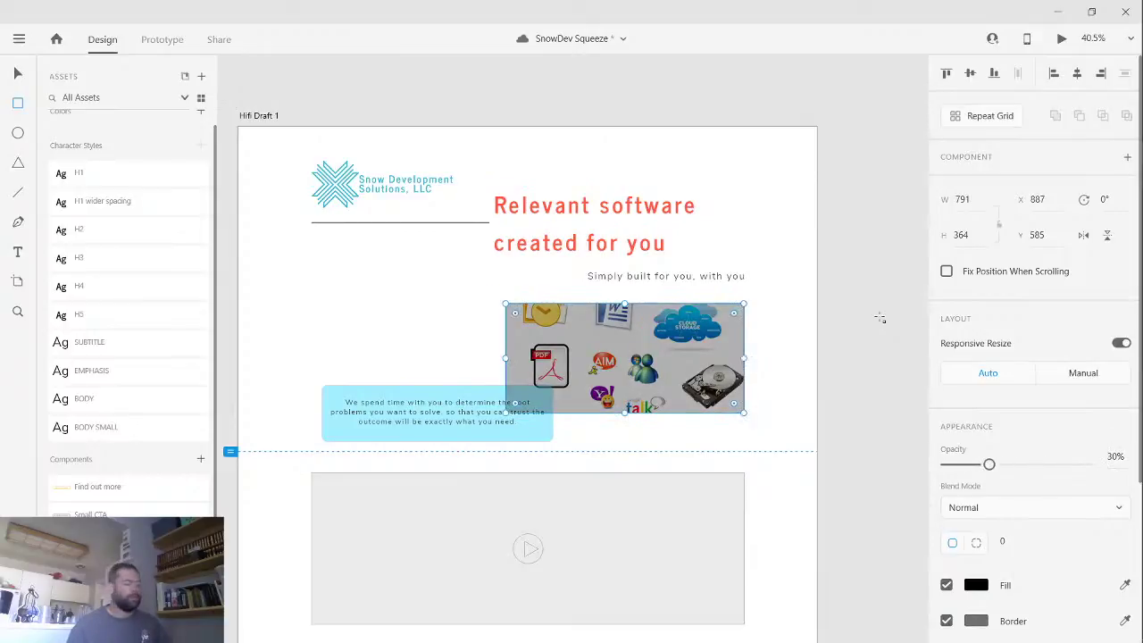
key("0")
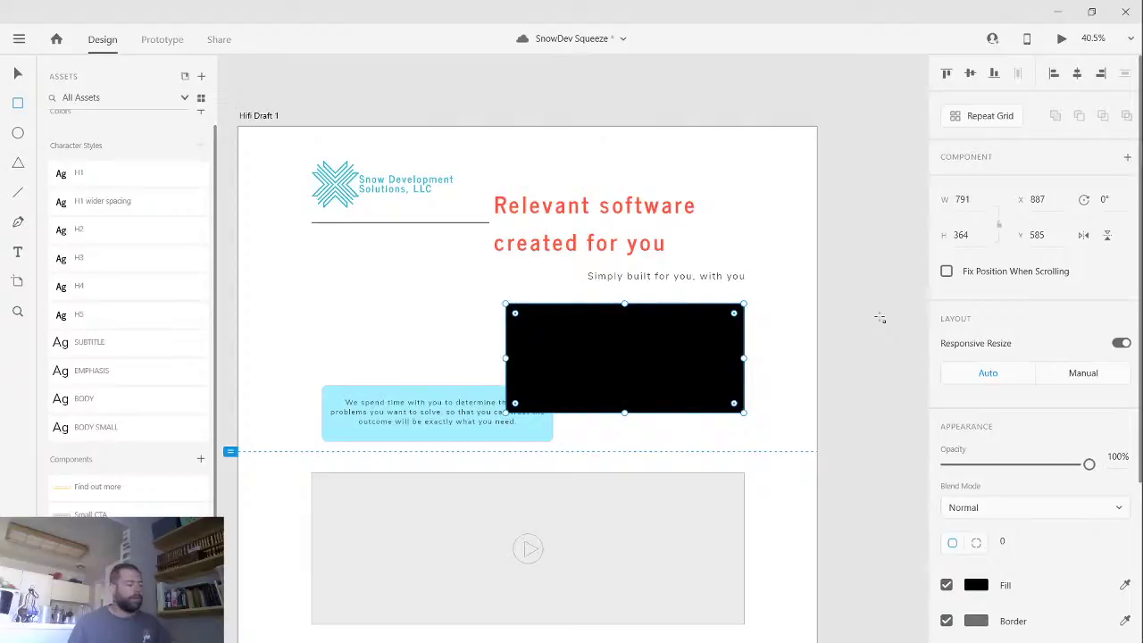
key("3")
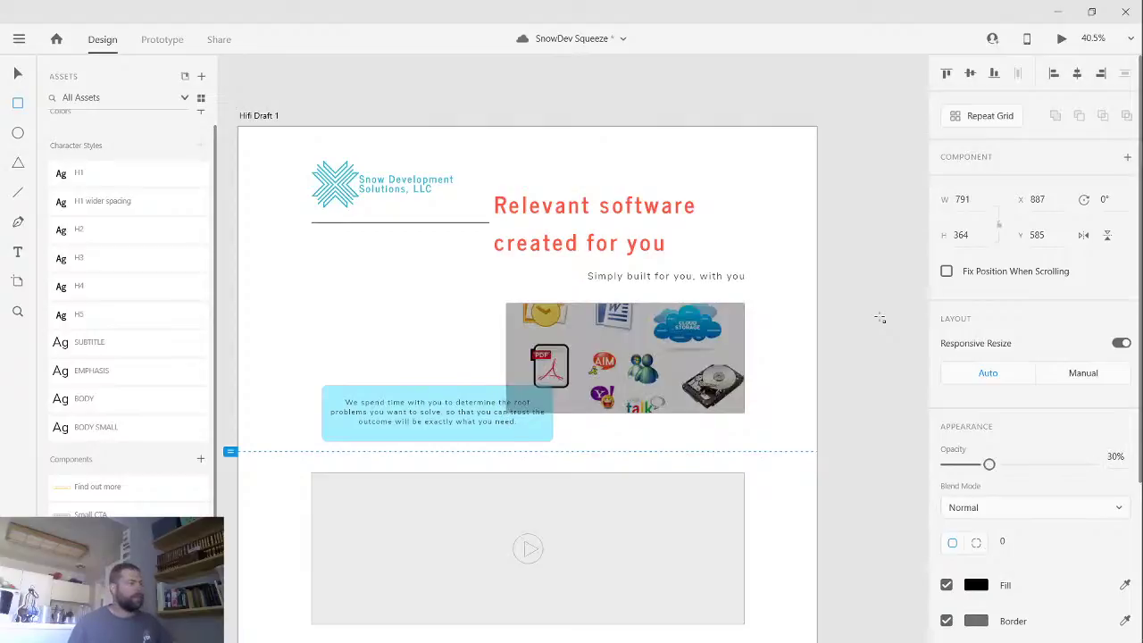
key("2")
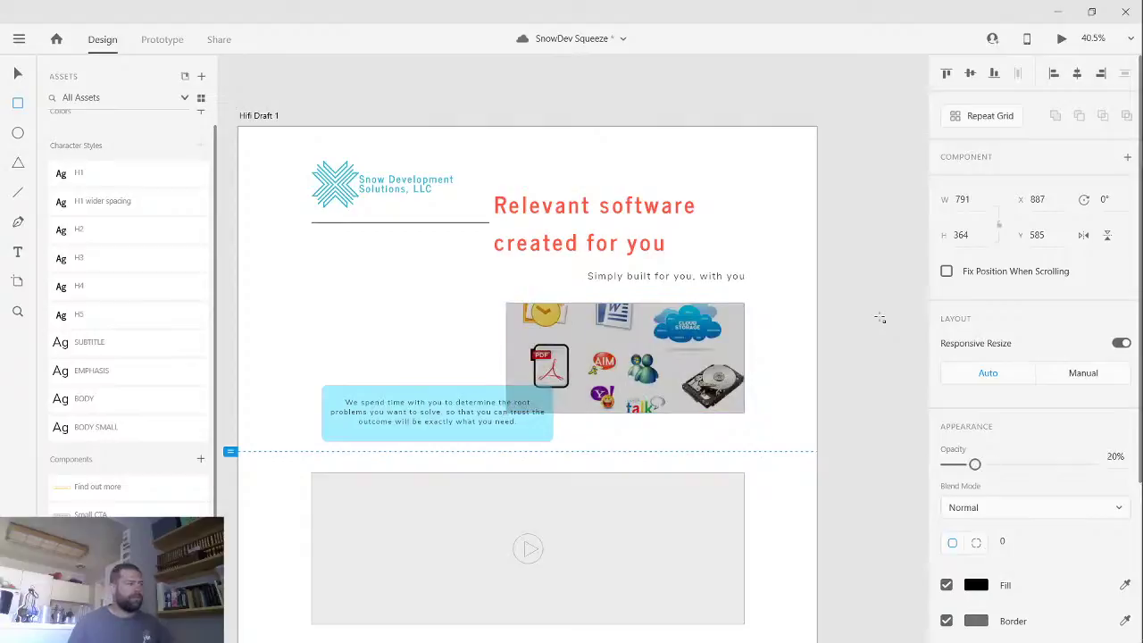
key("1")
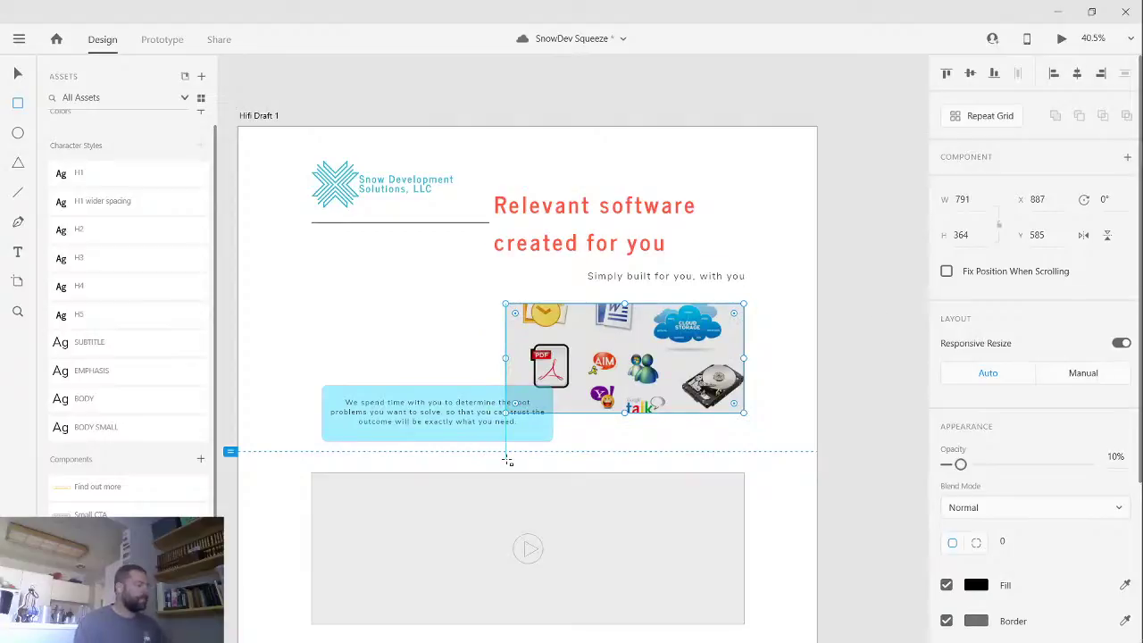
key("Escape")
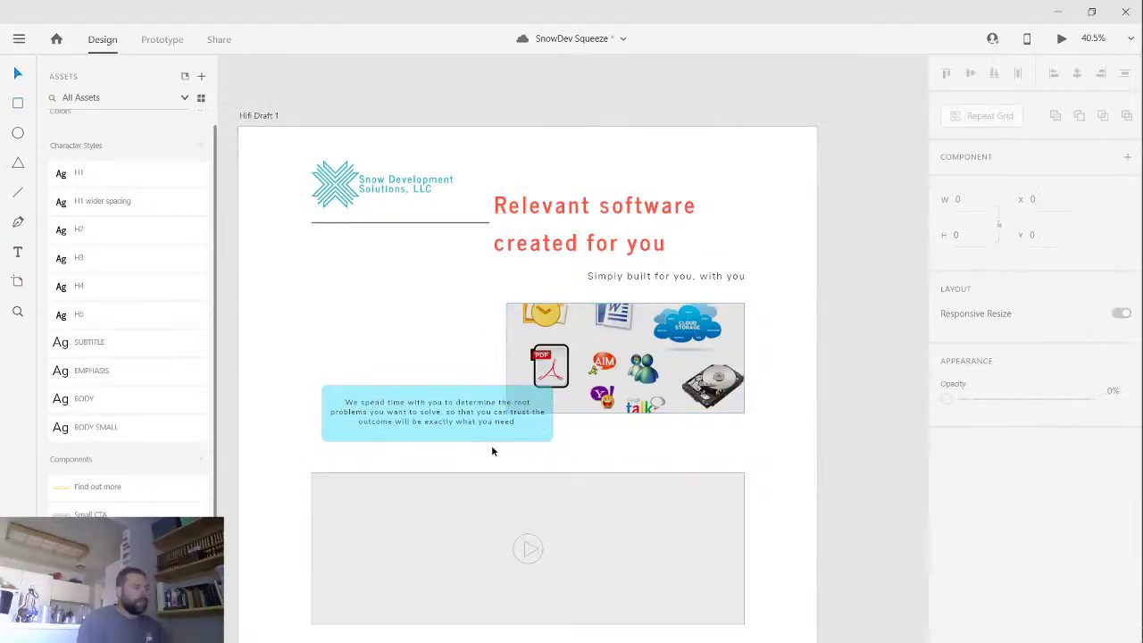
- Move the light blue text box with its text to X 120, Y 585, flush against the picture's left edge and top-aligned with it
left_click(424, 414)
left_click_drag(425, 415, 380, 332)
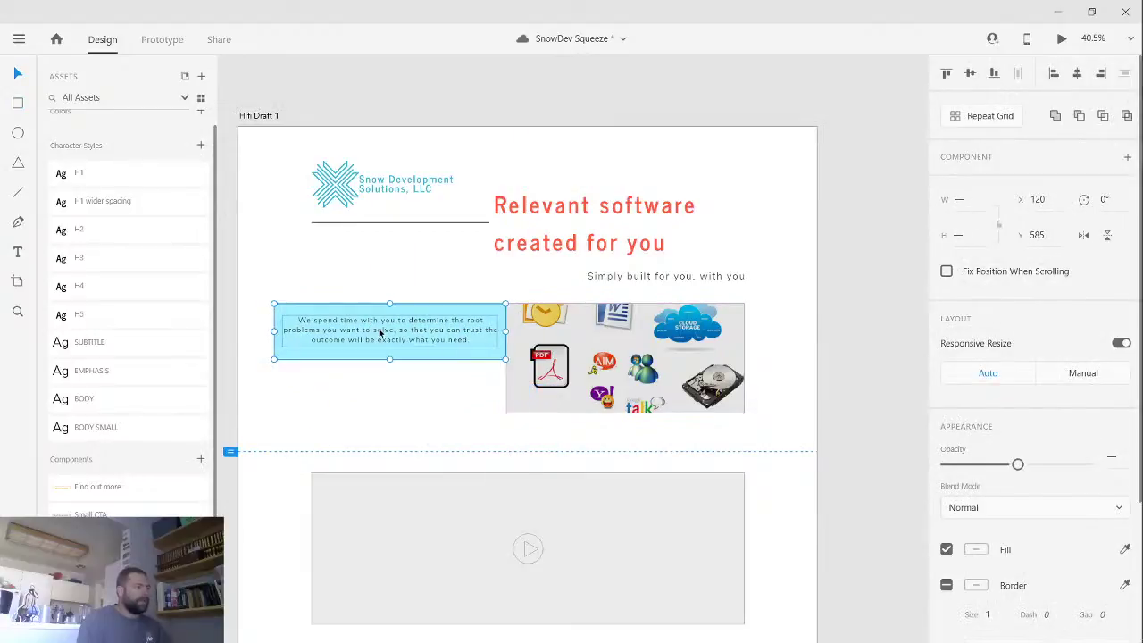
- Try enlarging only the dark overlay over the picture to about 907 × 442, and undo the resize
left_click(524, 403)
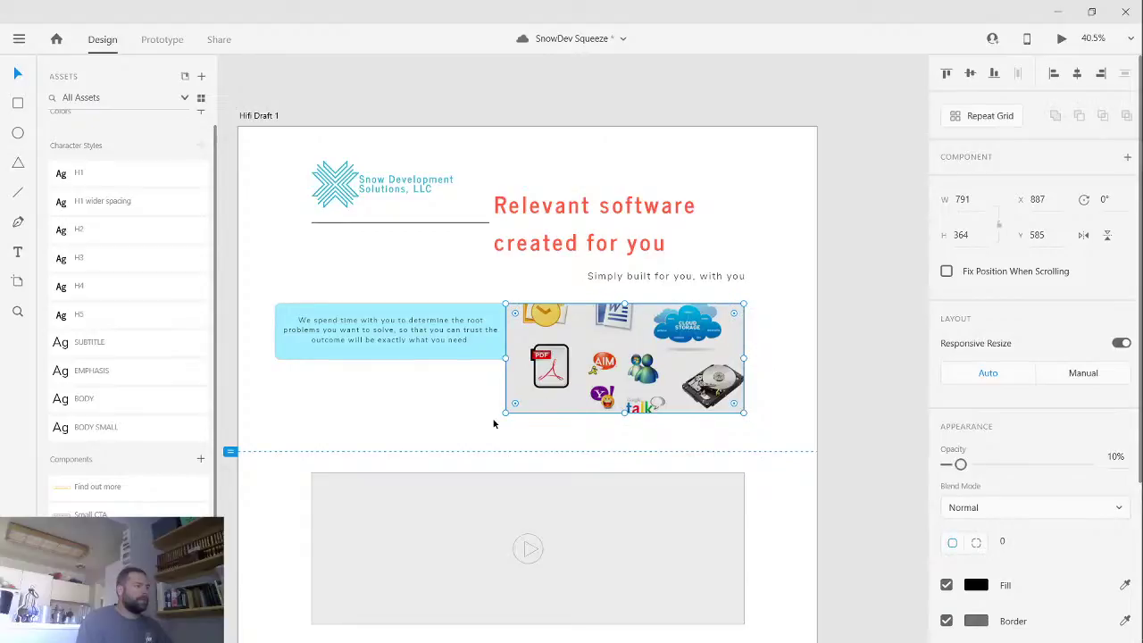
left_click_drag(505, 412, 471, 436)
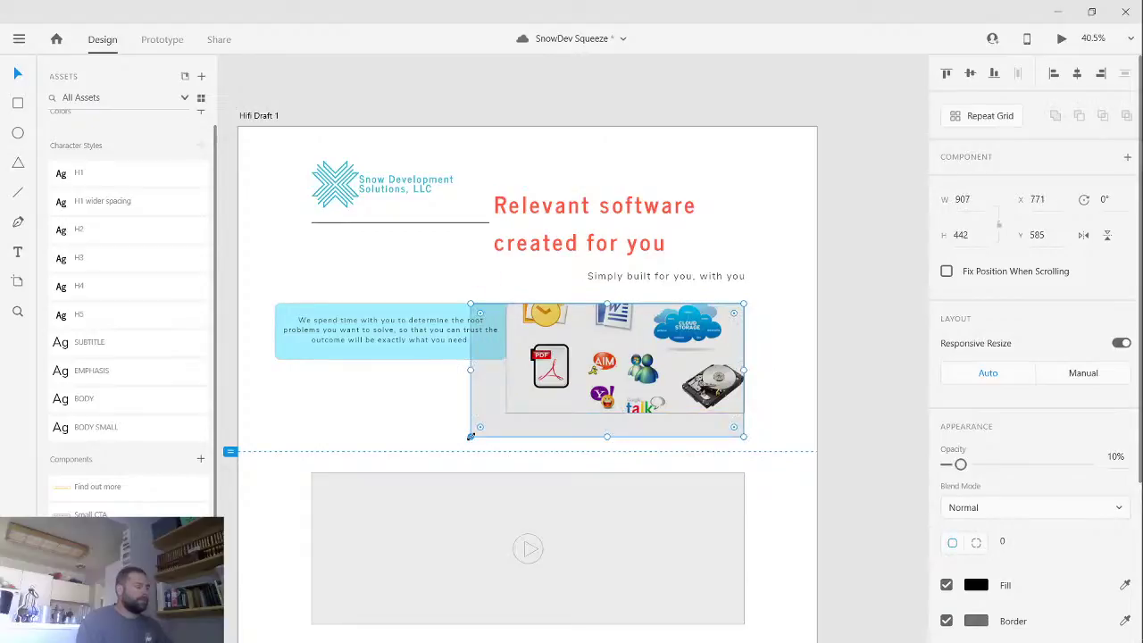
key("ctrl+z")
key("ctrl+z")
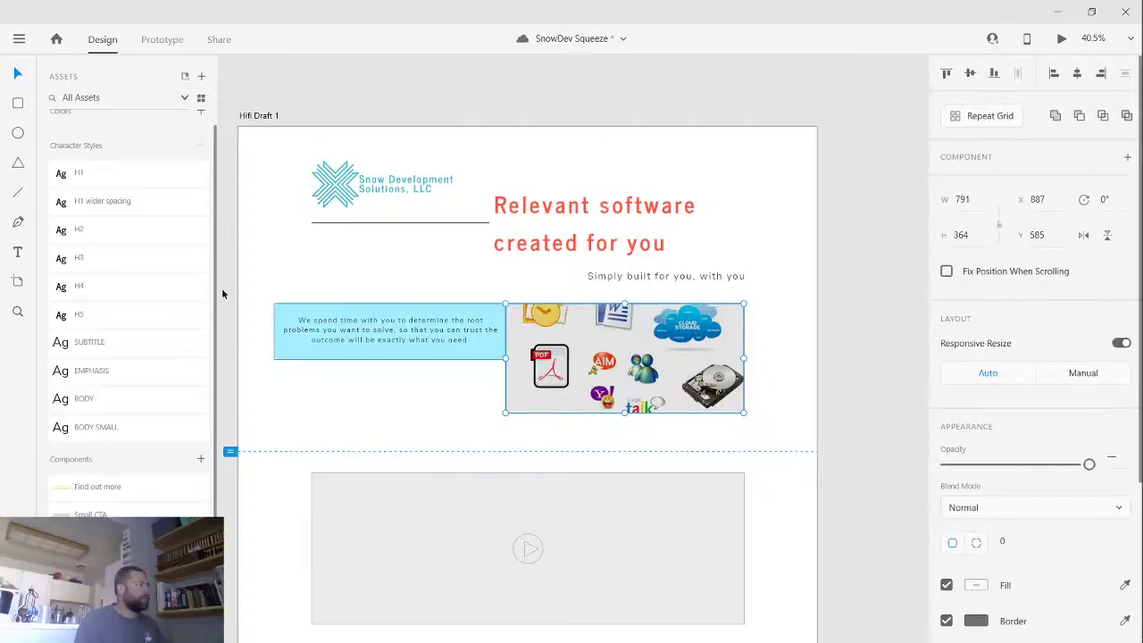
- Group the overlay Rectangle 15 with the Unorganized data picture and enlarge the group from its lower-left corner to about 895 × 448
key("ctrl+y")
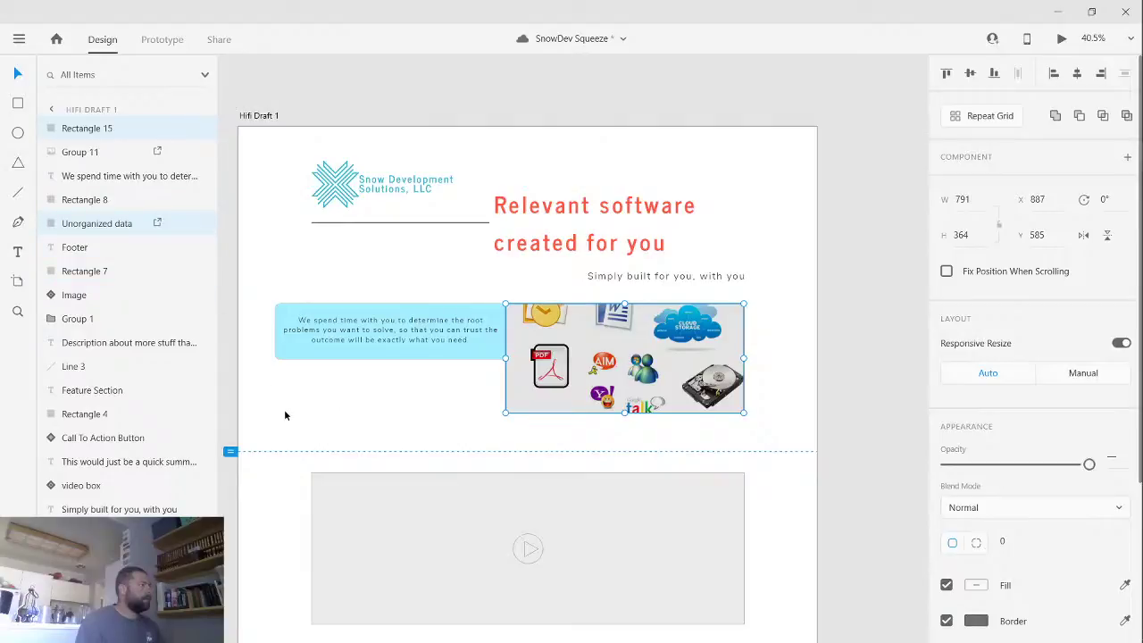
left_click(133, 129, "shift")
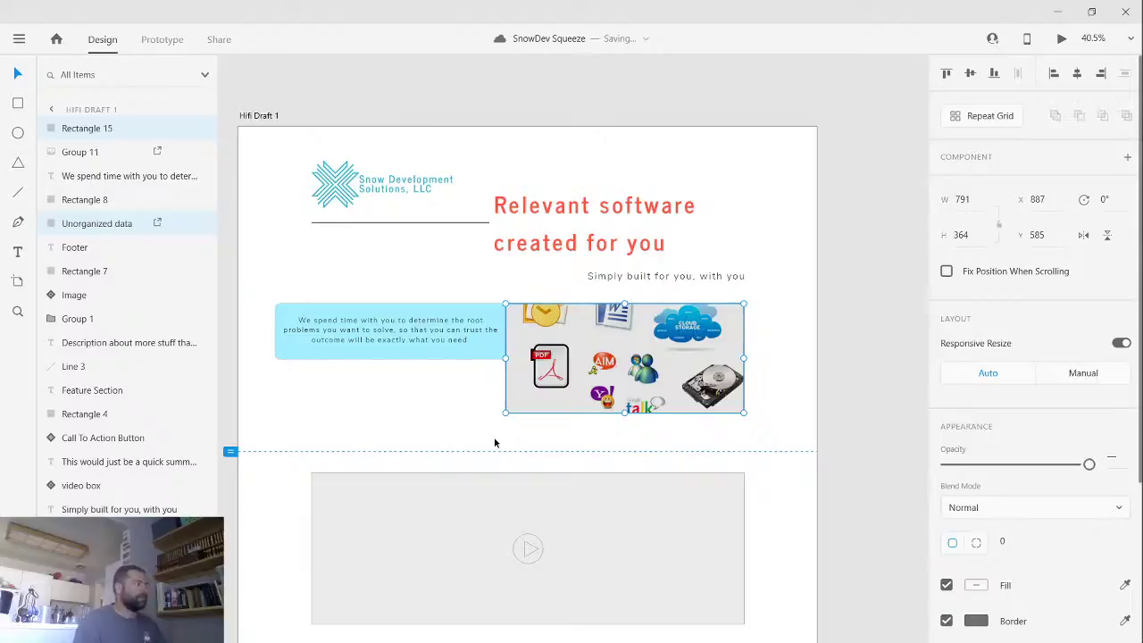
key("ctrl+g")
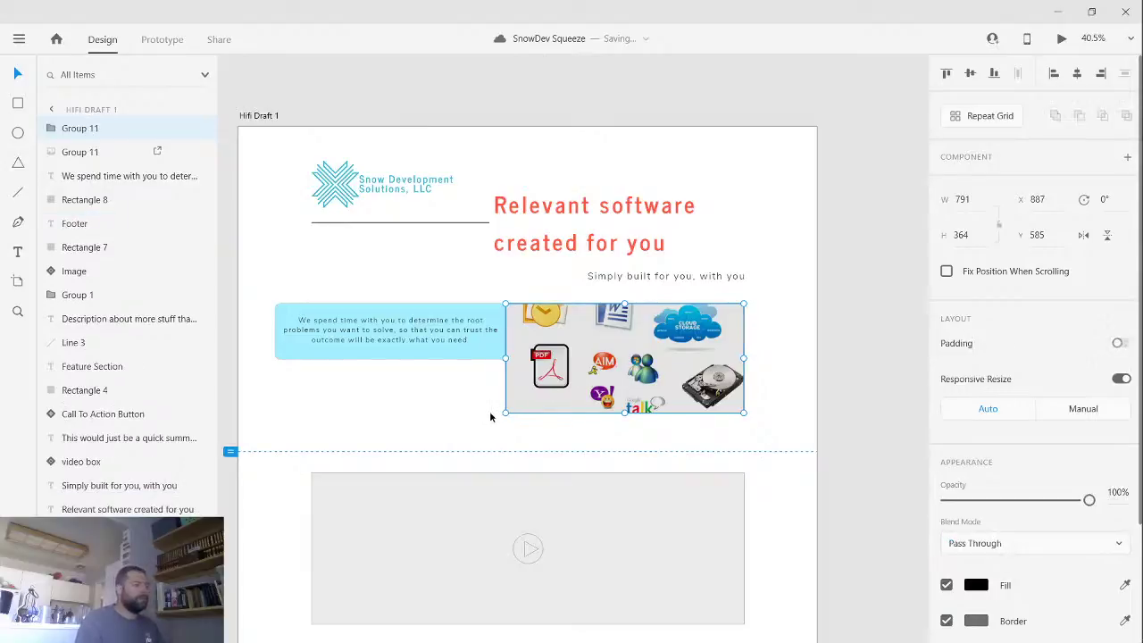
left_click_drag(502, 415, 474, 438)
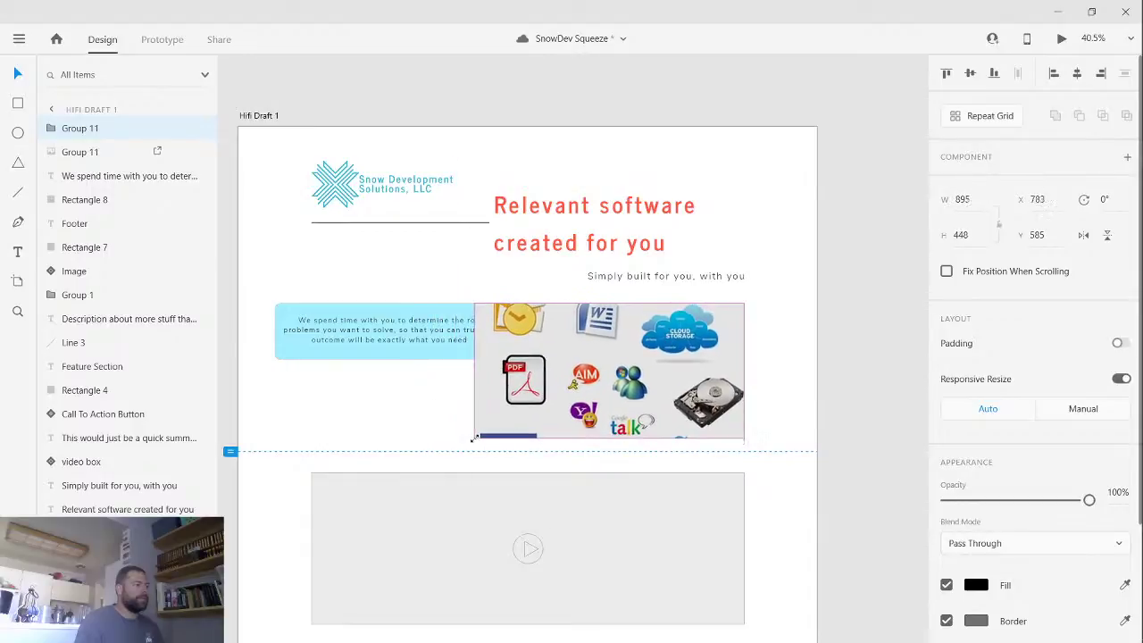
- Move the light blue text box with its text to about X 179, Y 716, overlapping the enlarged picture's left edge
left_click(406, 337)
left_click_drag(408, 339, 427, 380)
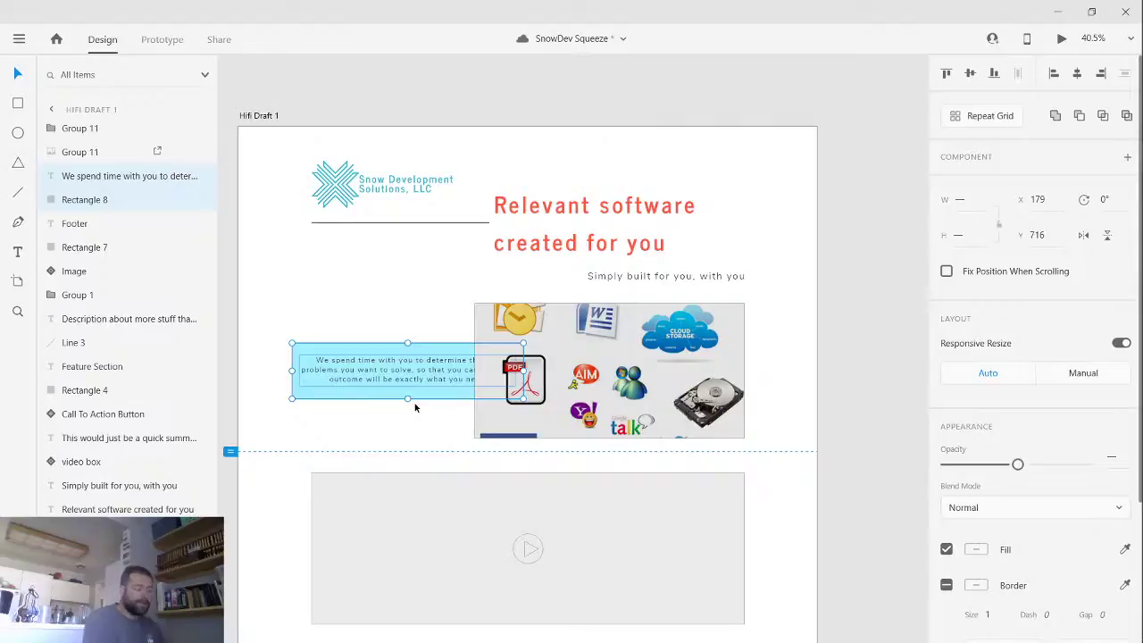
- Bring the light blue box and its text in front of the picture group
key("ctrl+bracketright")
key("ctrl+bracketright")
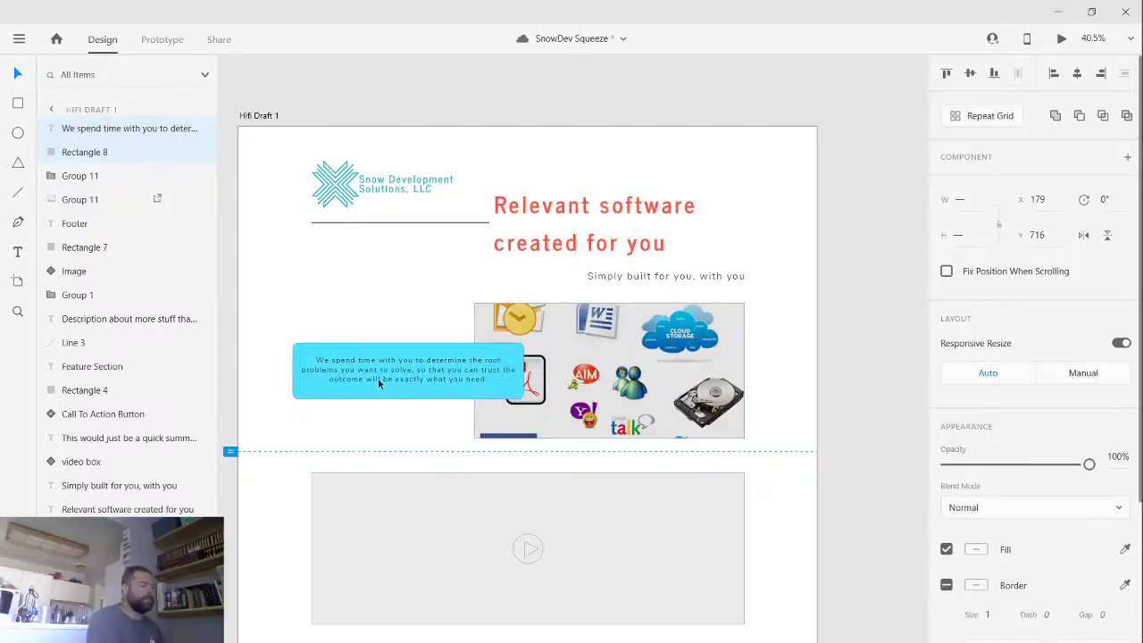
left_click(381, 414)
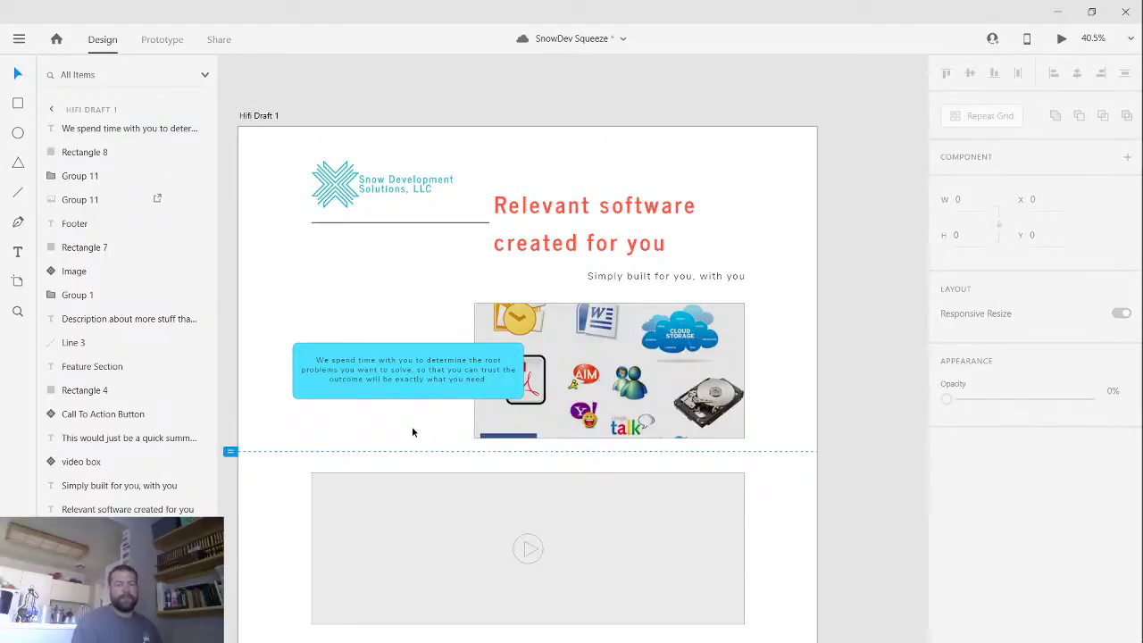
scroll(429, 437, "down", 2)
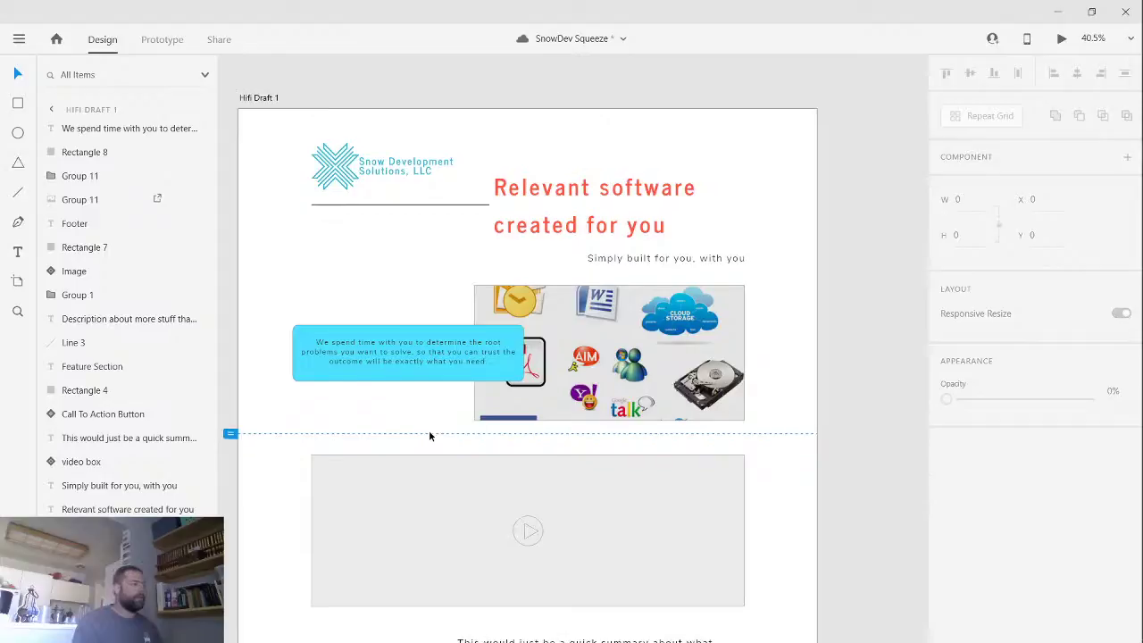
- Try moving the picture group up over the header to about X 452, Y 210, and undo the move
left_click(710, 386)
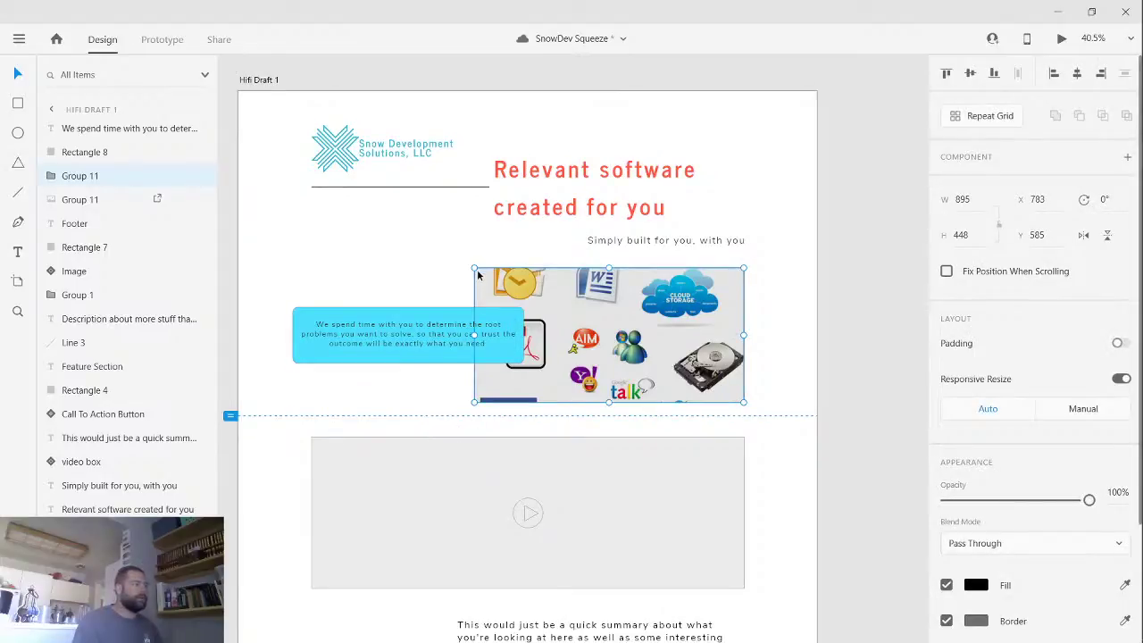
scroll(480, 277, "up", 2)
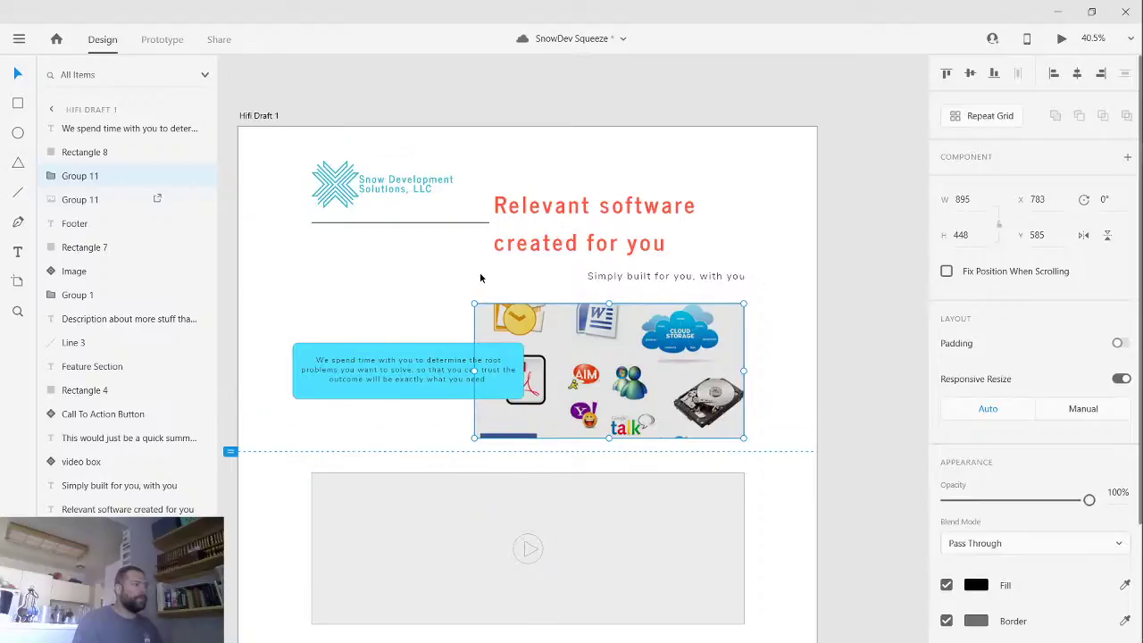
scroll(479, 279, "down", 2)
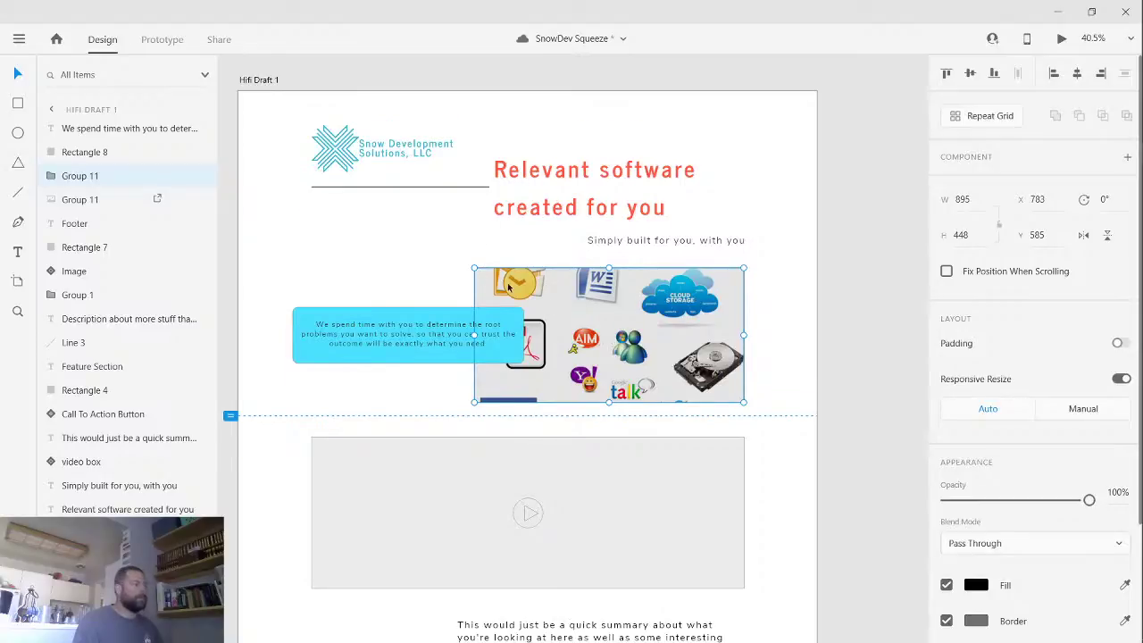
scroll(487, 282, "up", 4)
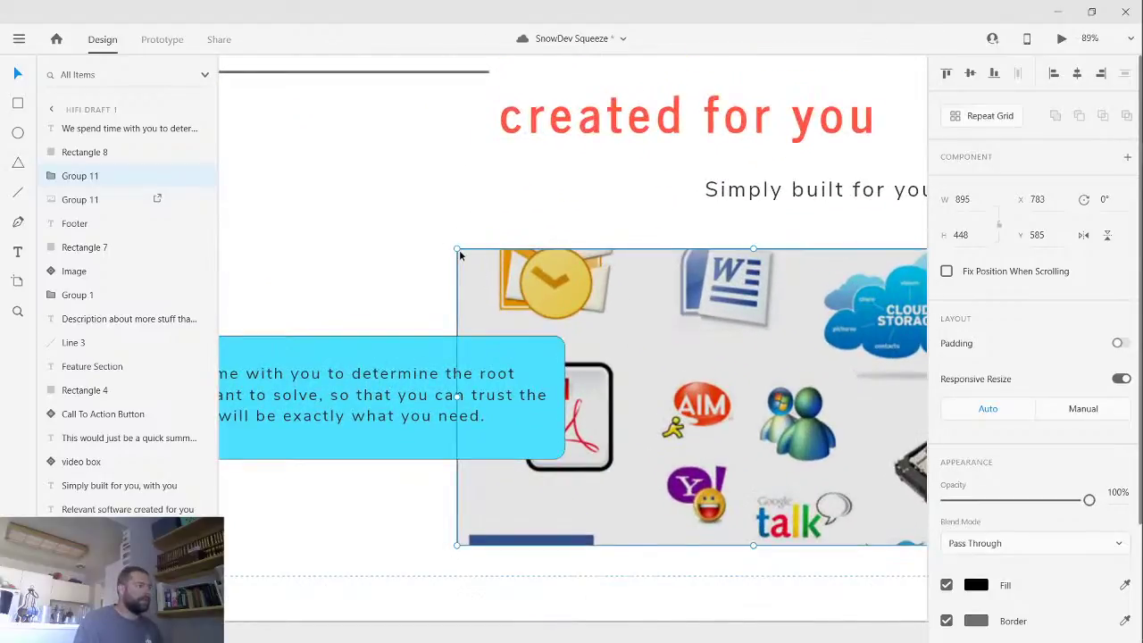
scroll(627, 302, "down", 3)
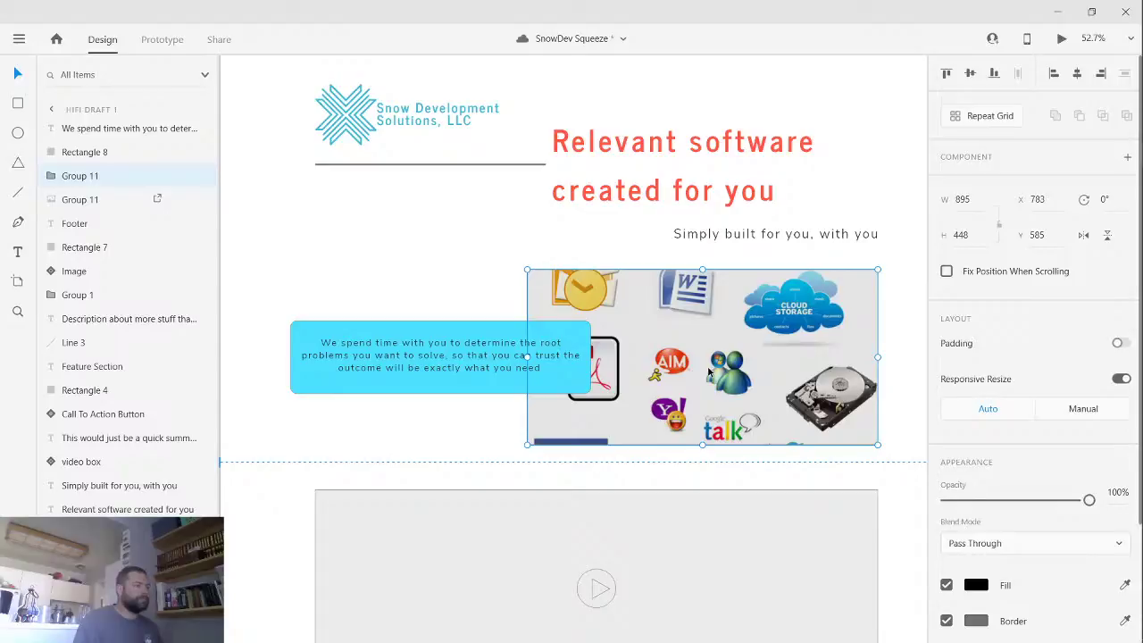
scroll(710, 372, "down", 3)
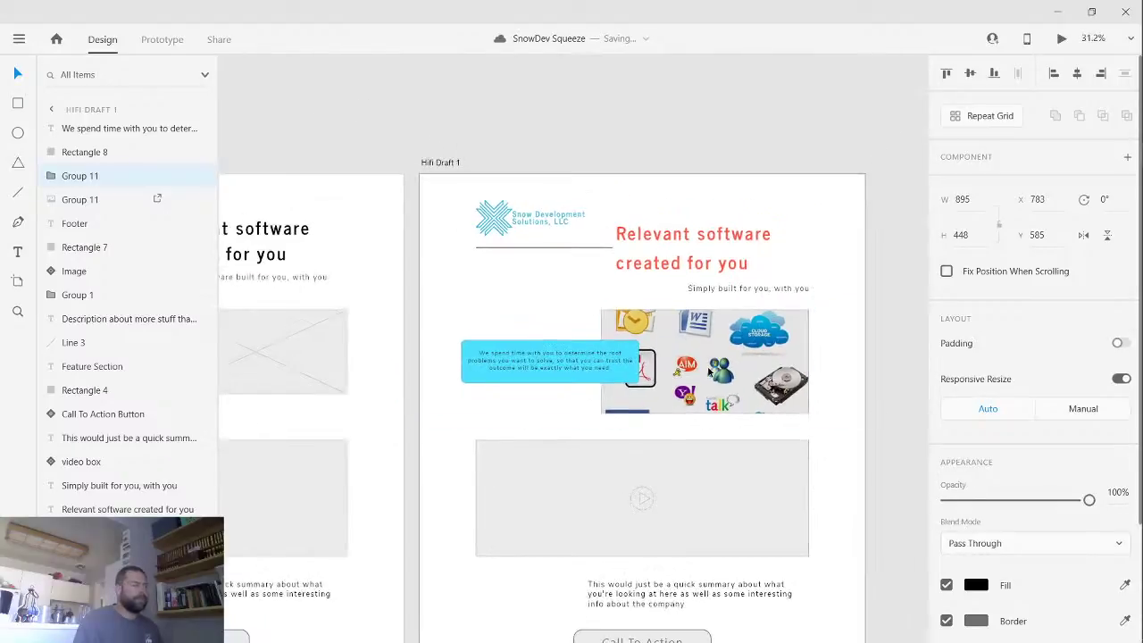
left_click_drag(700, 340, 621, 253)
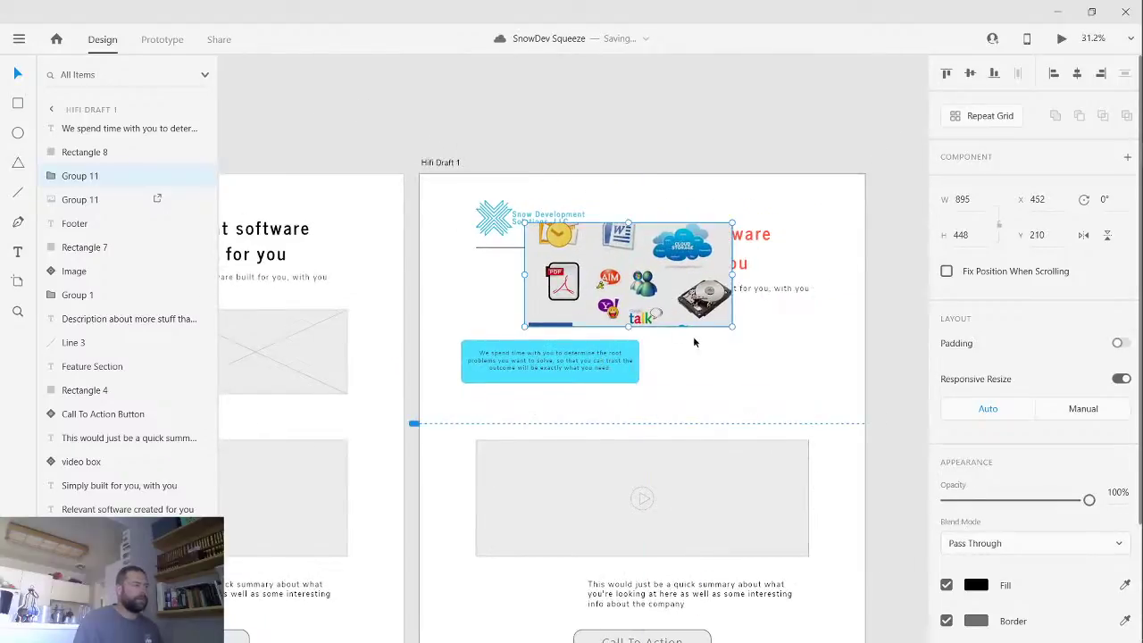
key("ctrl+z")
left_click_drag(867, 387, 792, 214)
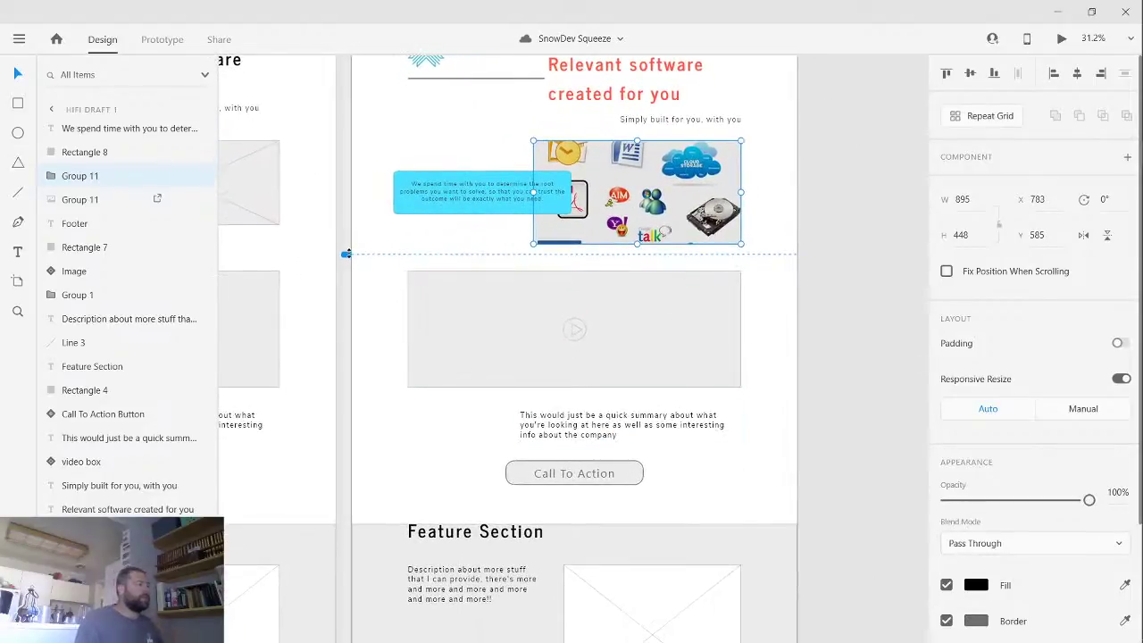
left_click_drag(347, 255, 346, 256)
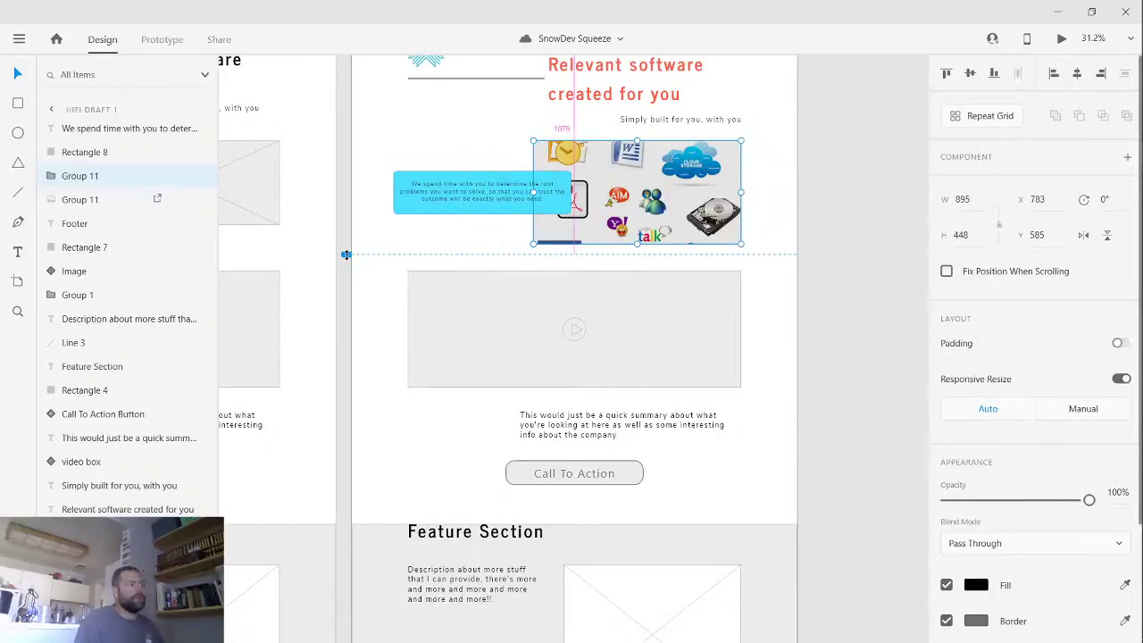
left_click_drag(347, 256, 347, 256)
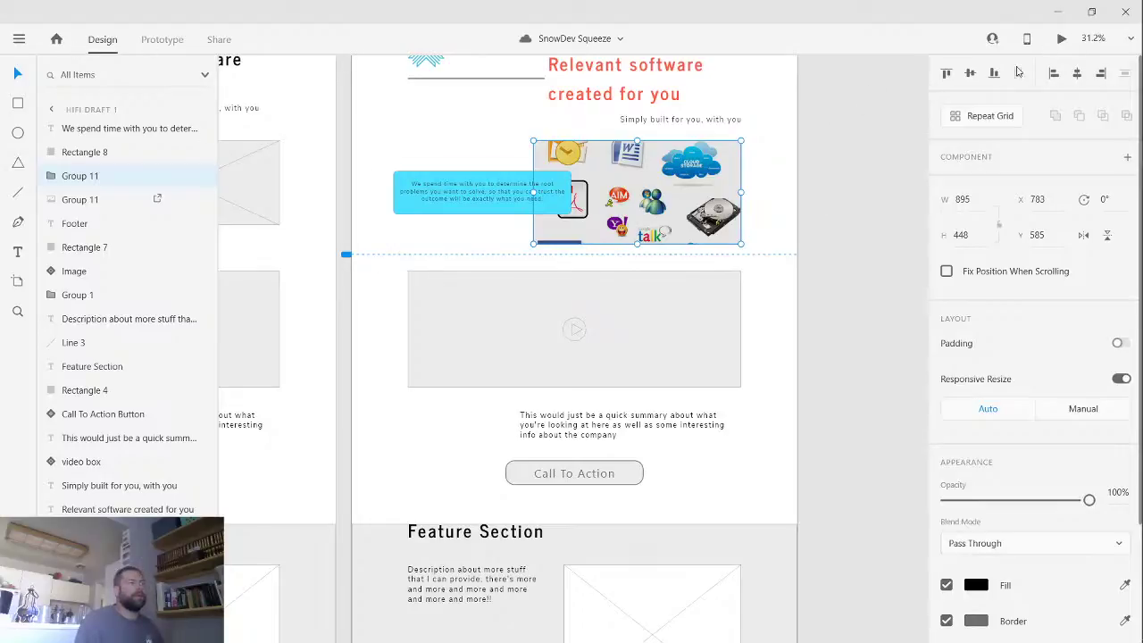
- Preview the page, examine the hero area and the sections below it, and close the preview
left_click(1061, 38)
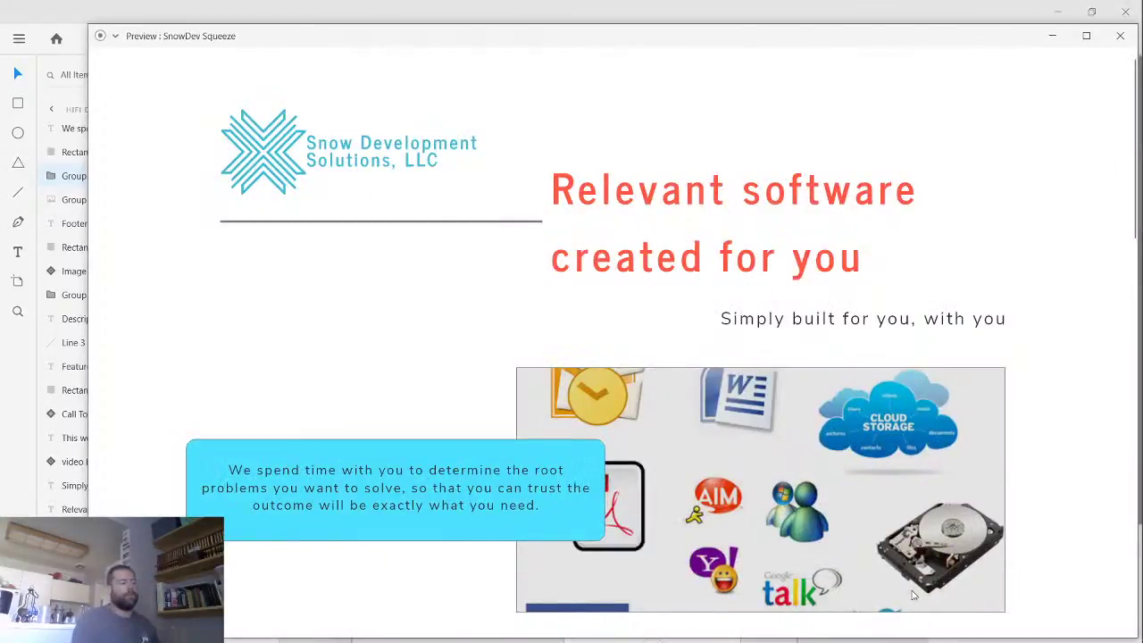
scroll(912, 596, "down", 5)
scroll(896, 605, "up", 5)
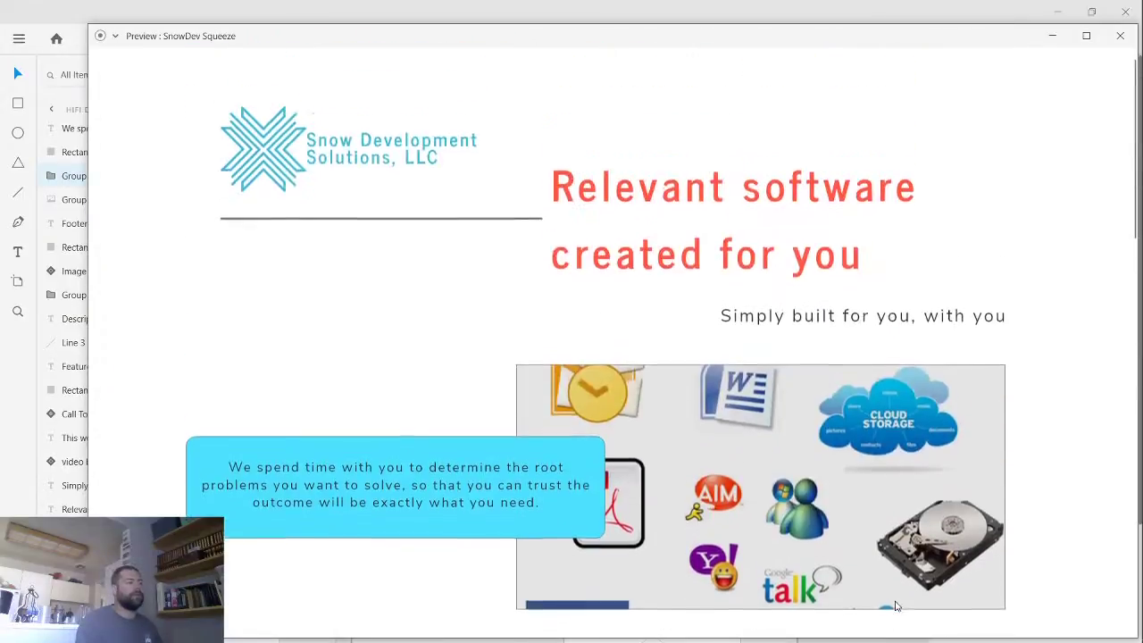
scroll(892, 605, "down", 9)
scroll(893, 599, "up", 10)
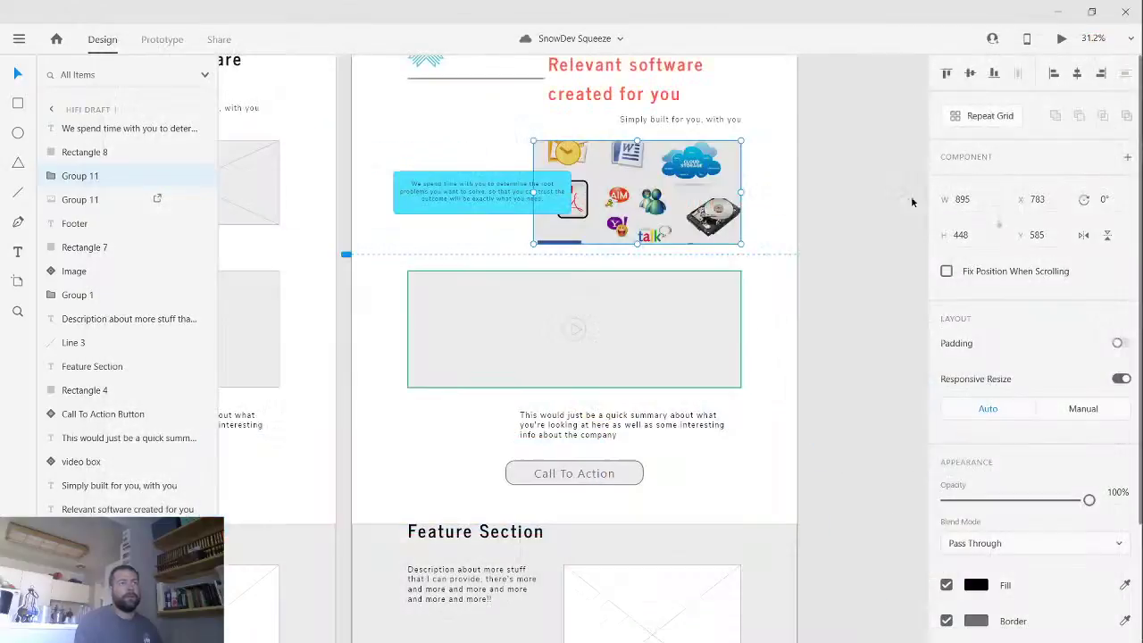
left_click(1119, 35)
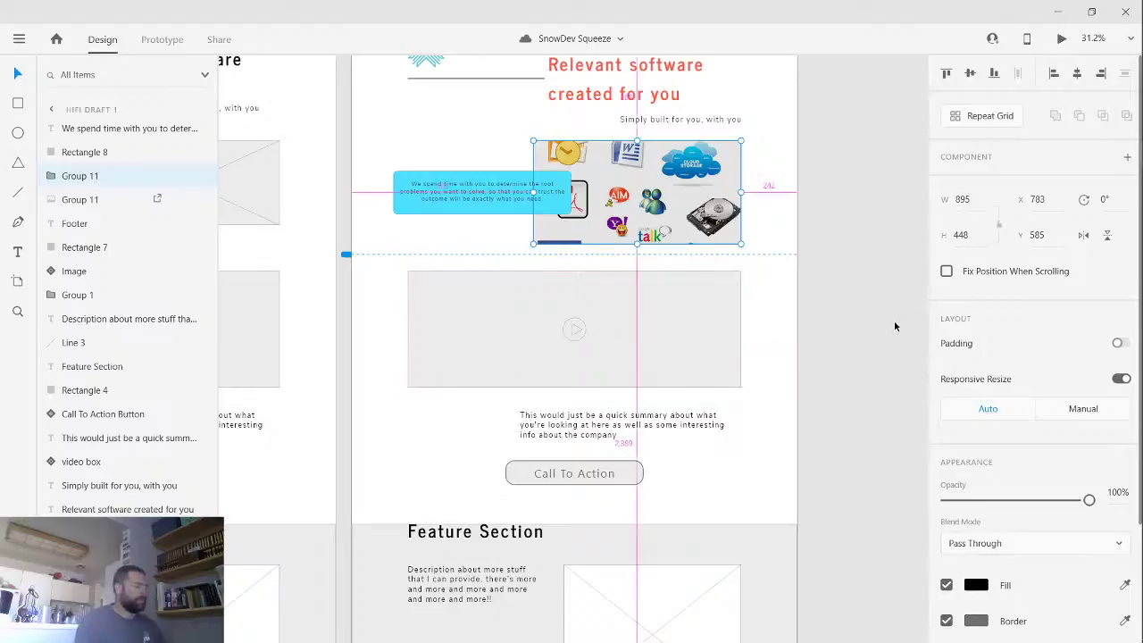
- Switch to File Explorer and place the businessagain picture from the Pictures folder into the video box on the Hifi Draft 1 artboard
key("alt+Tab")
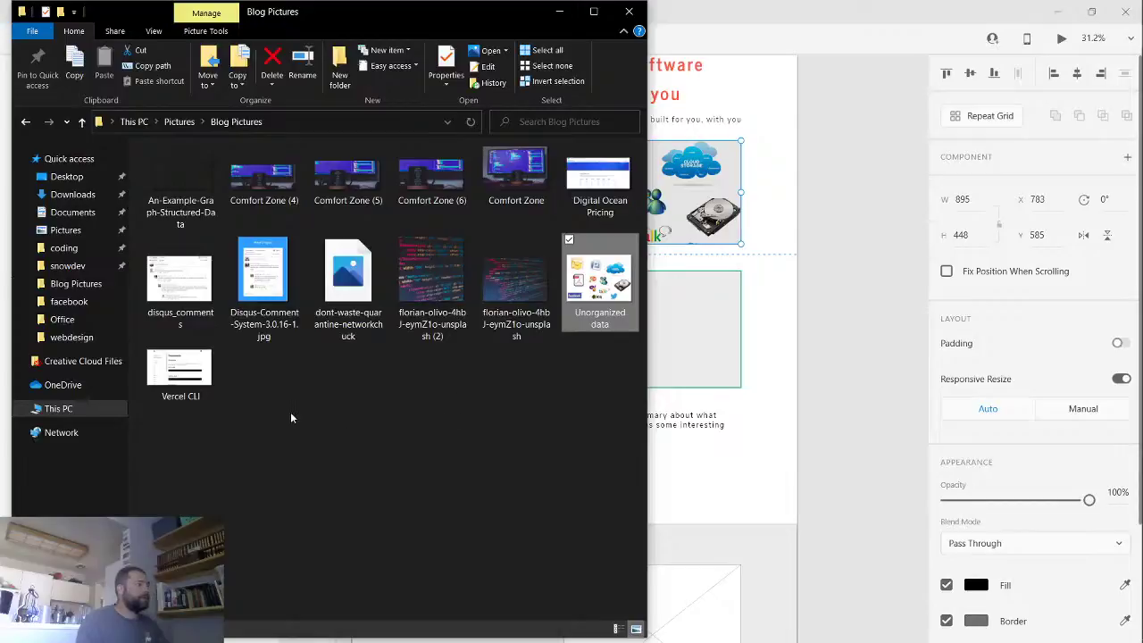
key("alt+Up")
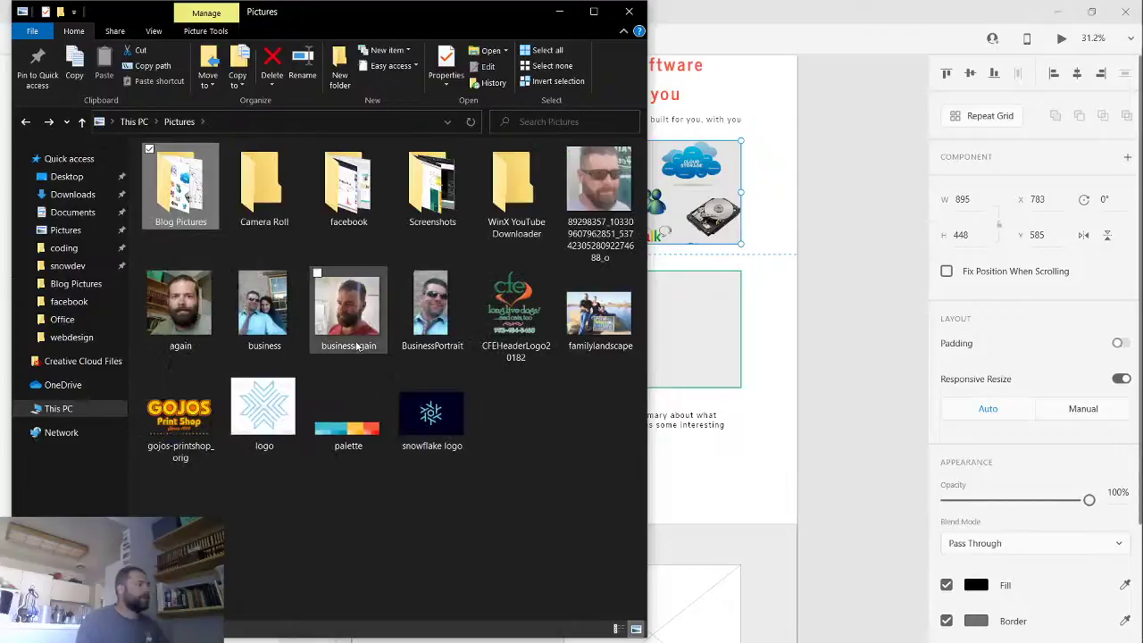
left_click_drag(355, 312, 705, 357)
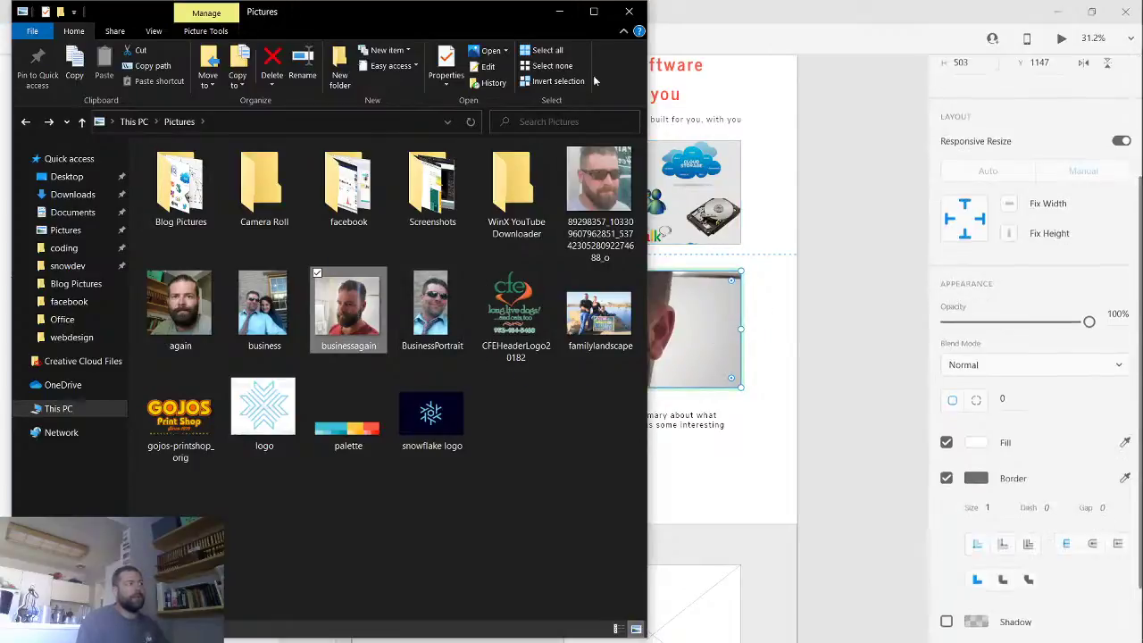
left_click(564, 13)
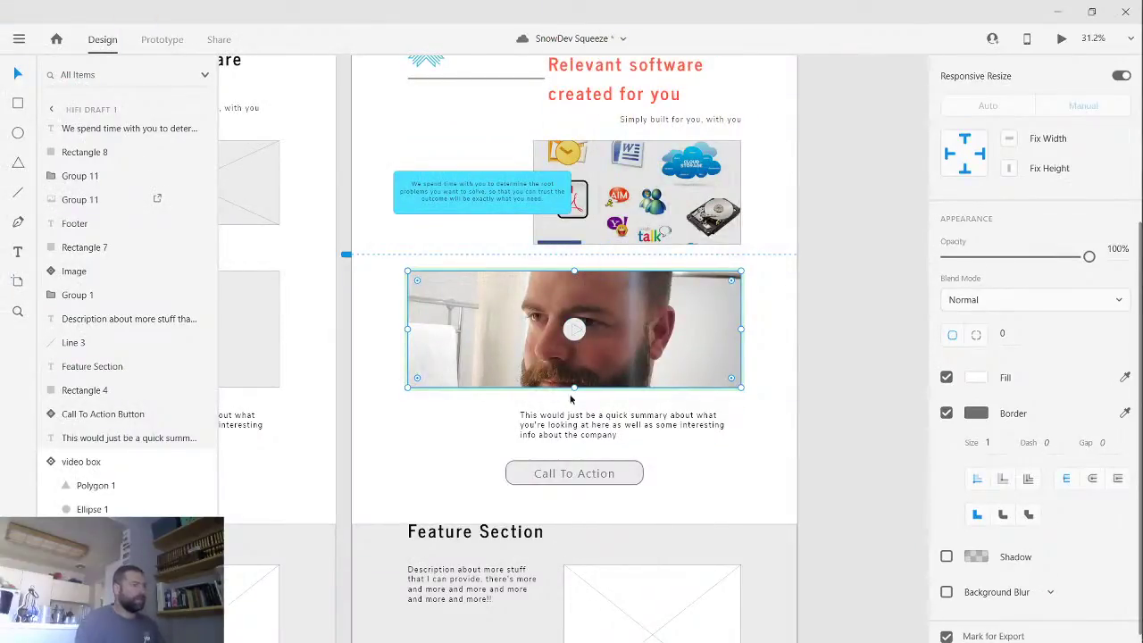
- Make the picture in the video box narrower and taller, about 957 × 721, and shift it back behind the play icon
left_click_drag(407, 387, 519, 376)
left_click_drag(629, 375, 631, 438)
left_click_drag(651, 366, 575, 352)
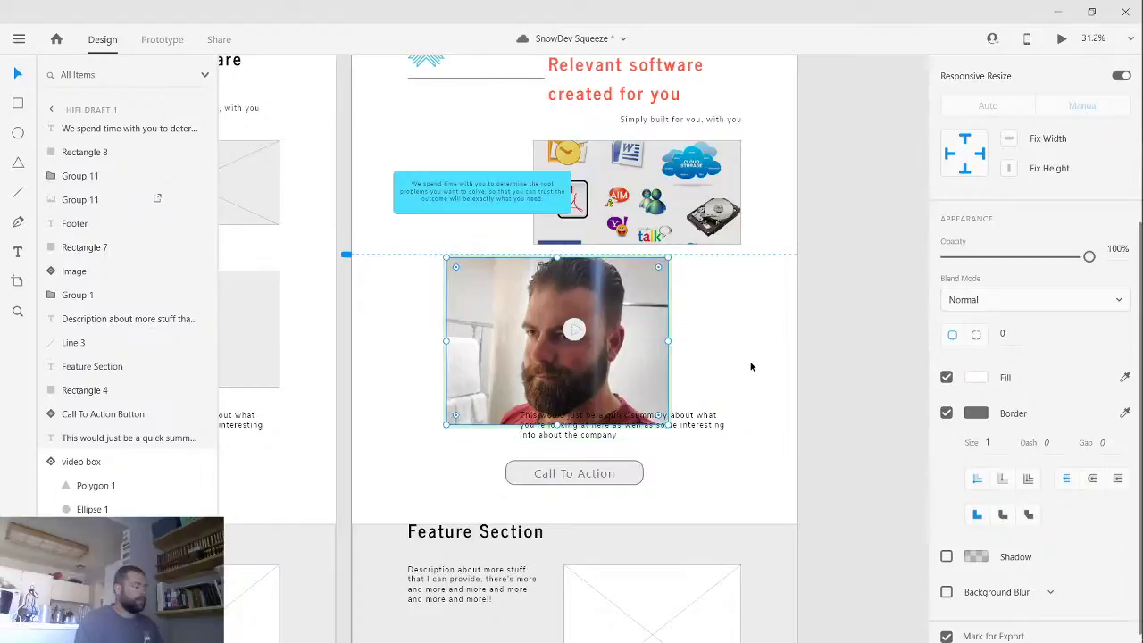
- Reposition the picture inside the video box to X 494, Y 1066, roughly centred behind the play icon
double_click(574, 329)
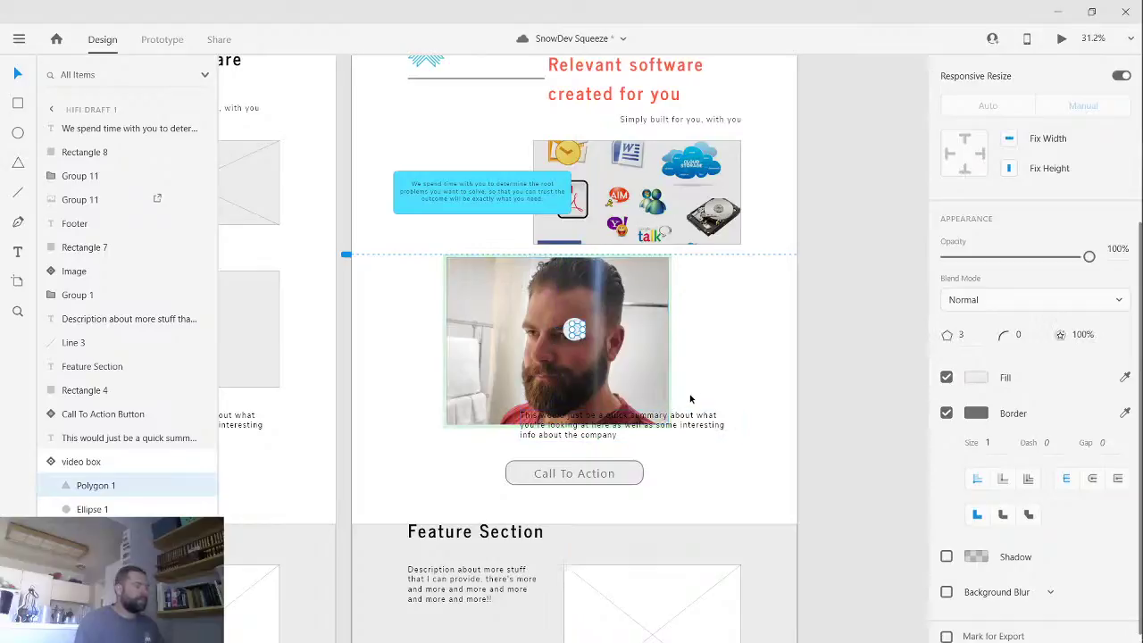
left_click(585, 328)
mouse_move(589, 326)
left_mouse_down()
mouse_move(573, 334)
mouse_move(587, 320)
left_mouse_up()
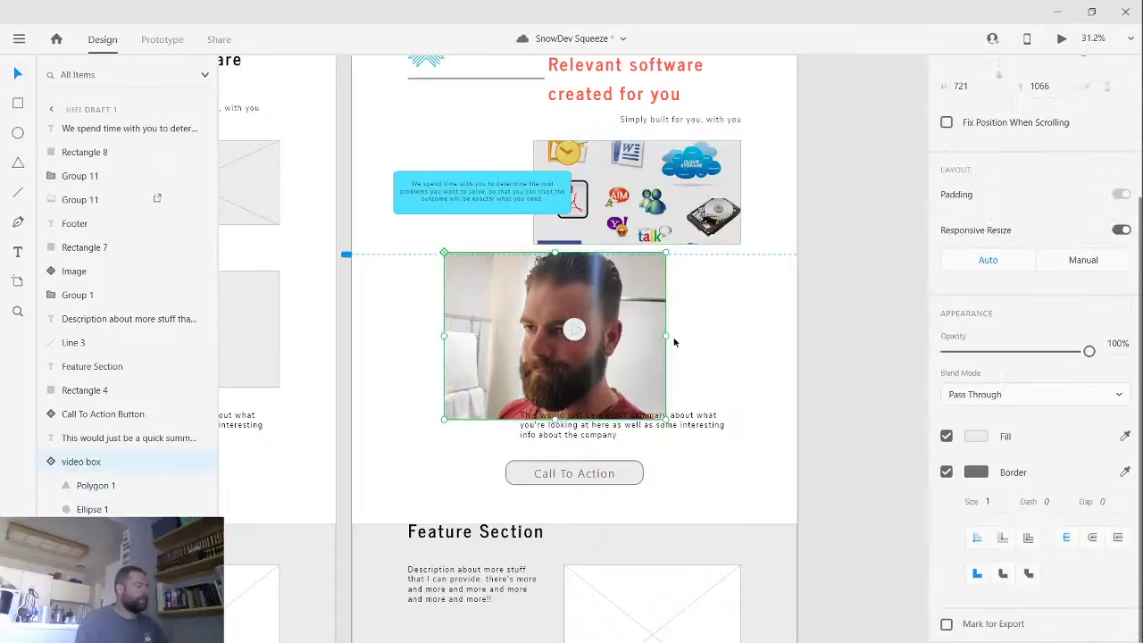
key("Escape")
double_click(586, 316)
left_click_drag(587, 317, 573, 329)
key("ctrl+z")
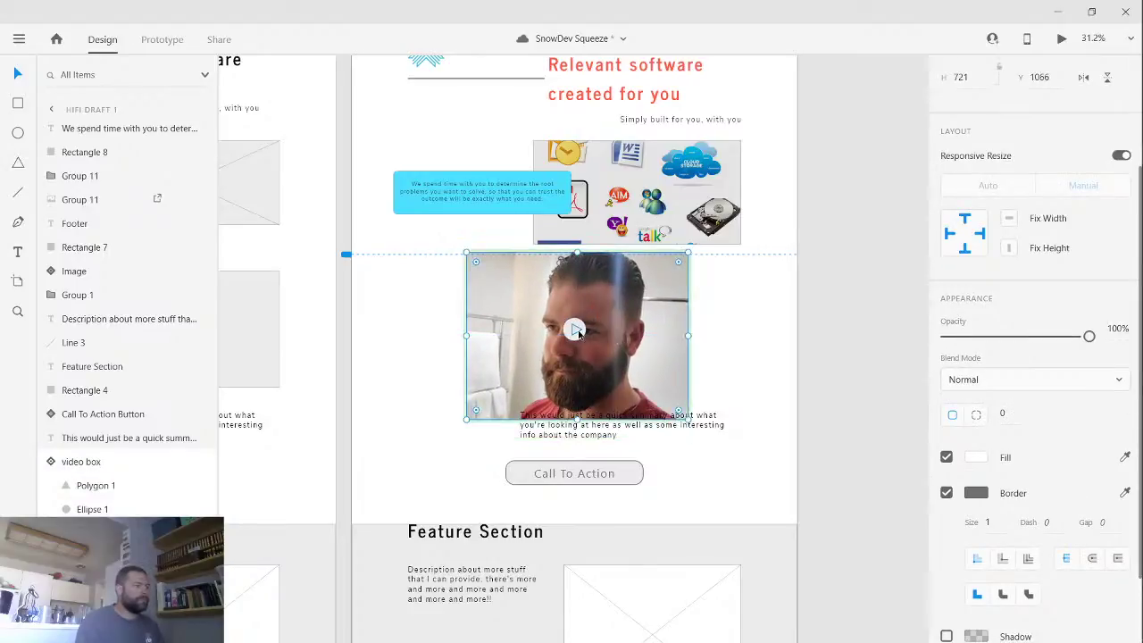
- Move the play icon's triangle and circle together slightly down to the picture's vertical centre
left_click(575, 329)
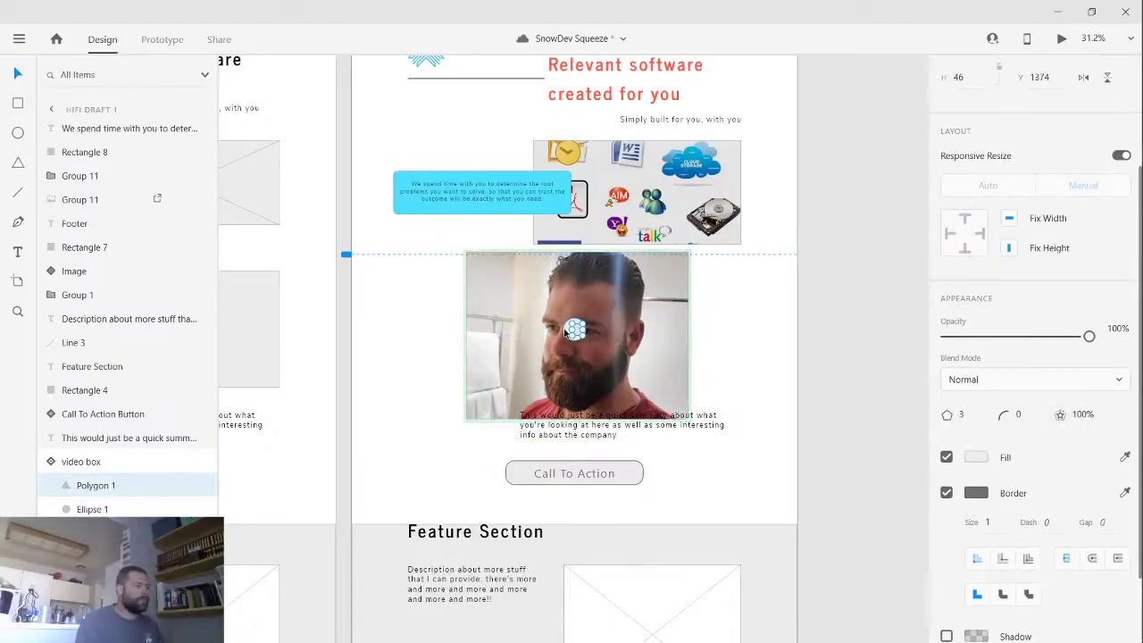
left_click(575, 332, "shift")
left_click_drag(578, 339, 574, 341)
key("Escape")
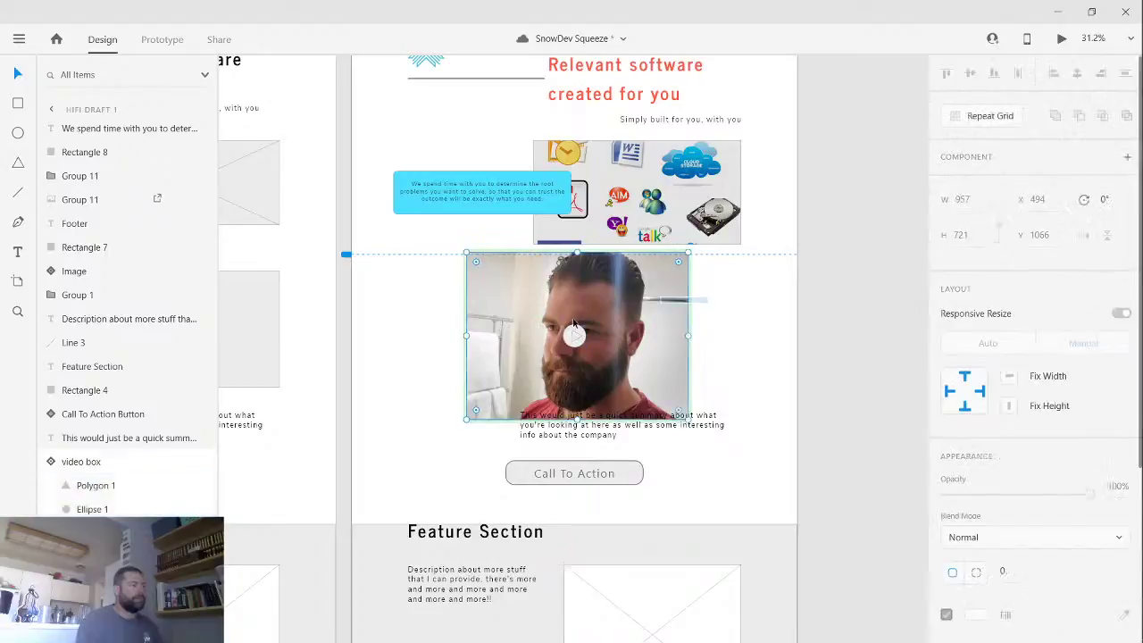
- Group the picture with the play icon inside the video box and move the group to X 502, Y 1084
key("ctrl+g")
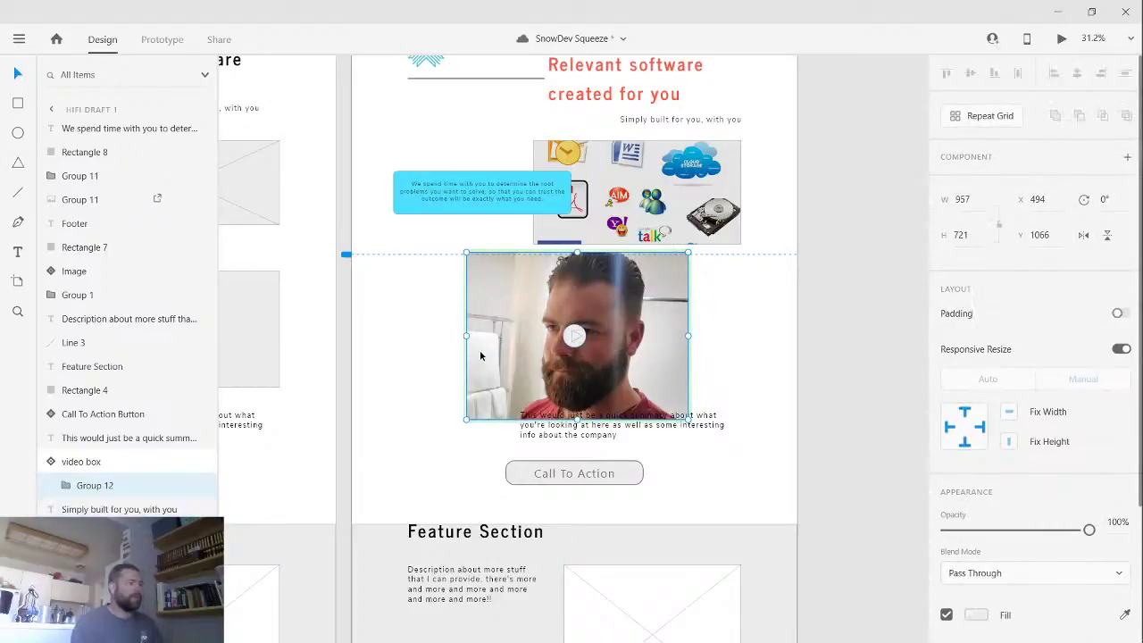
mouse_move(569, 365)
left_mouse_down()
mouse_move(621, 386)
mouse_move(593, 396)
mouse_move(558, 364)
mouse_move(574, 382)
left_mouse_up()
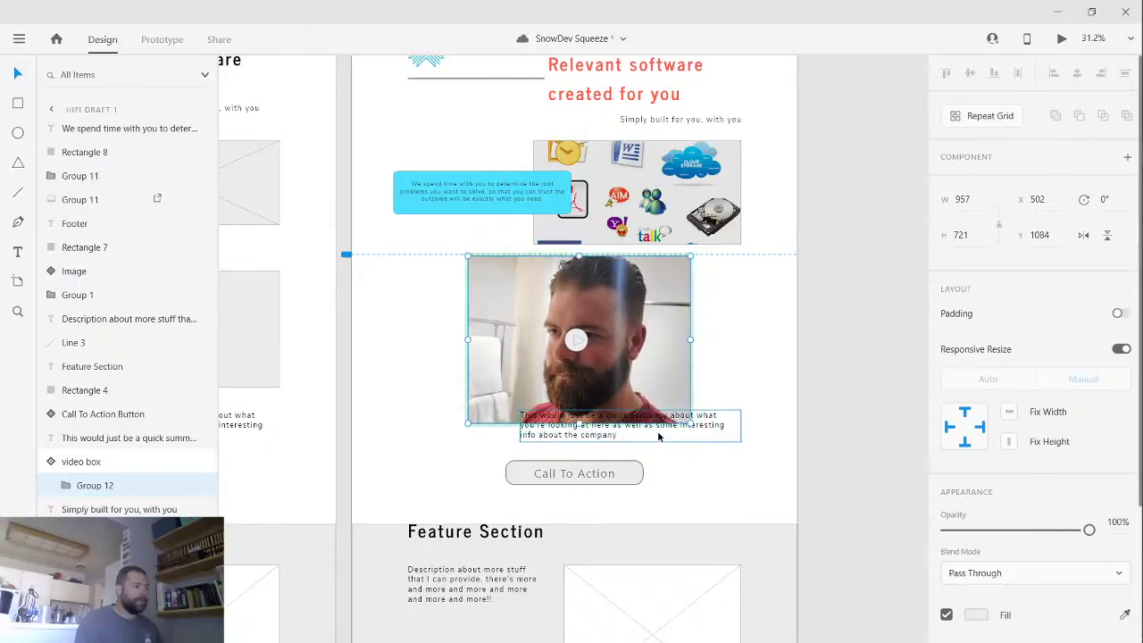
- Move the summary text below the video picture to X 755, Y 1873, and delete the Call To Action button under it
left_click_drag(659, 435, 665, 463)
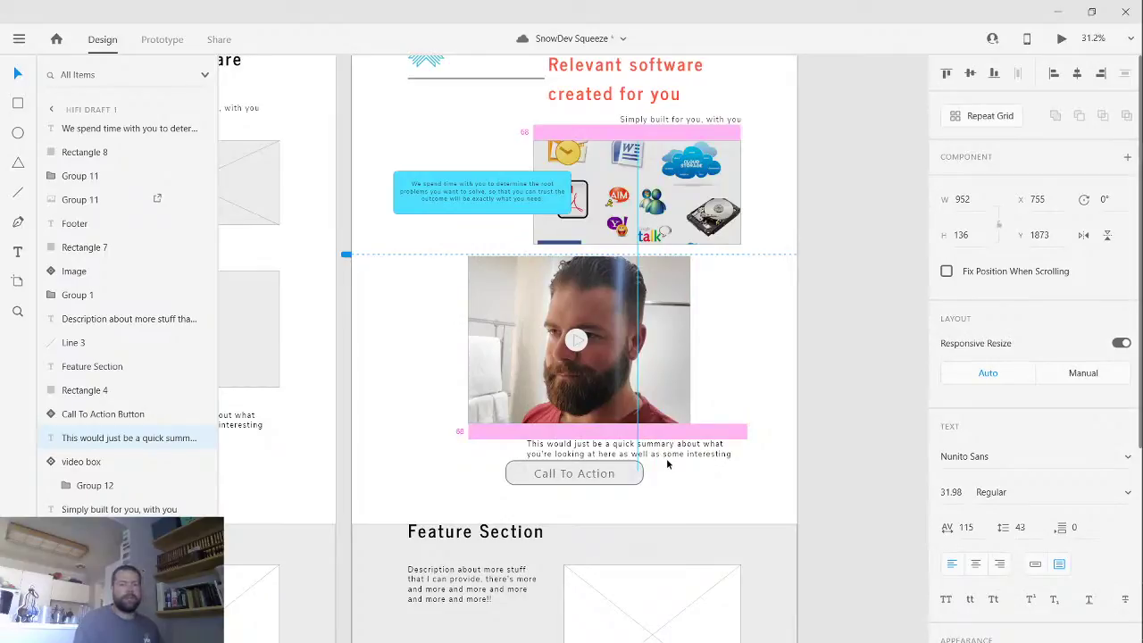
left_click_drag(665, 464, 666, 463)
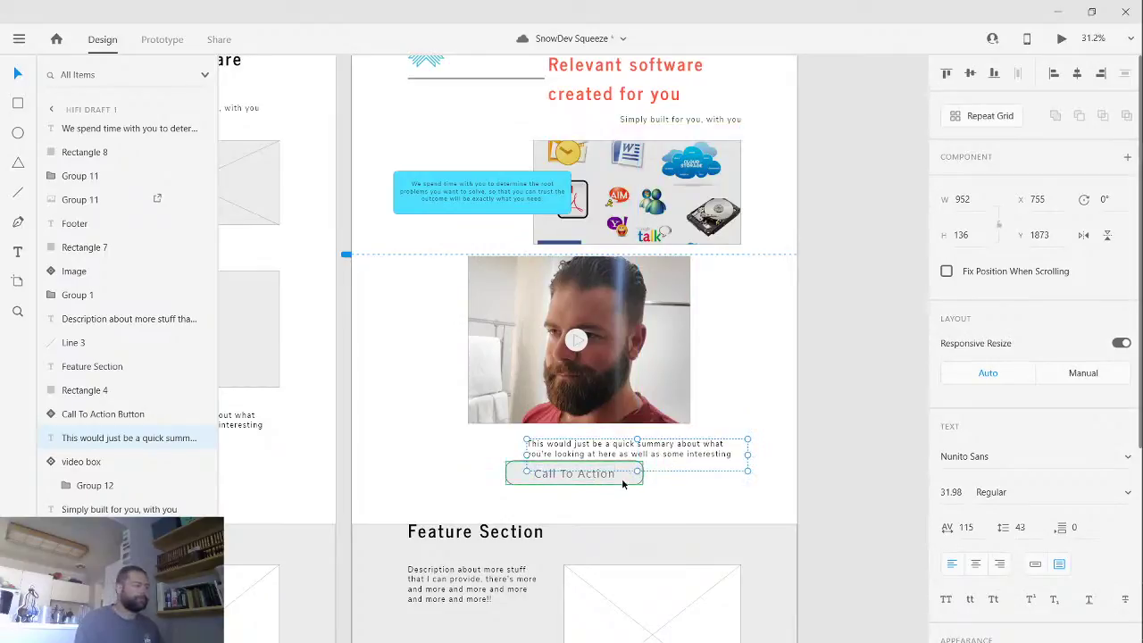
left_click_drag(622, 478, 649, 496)
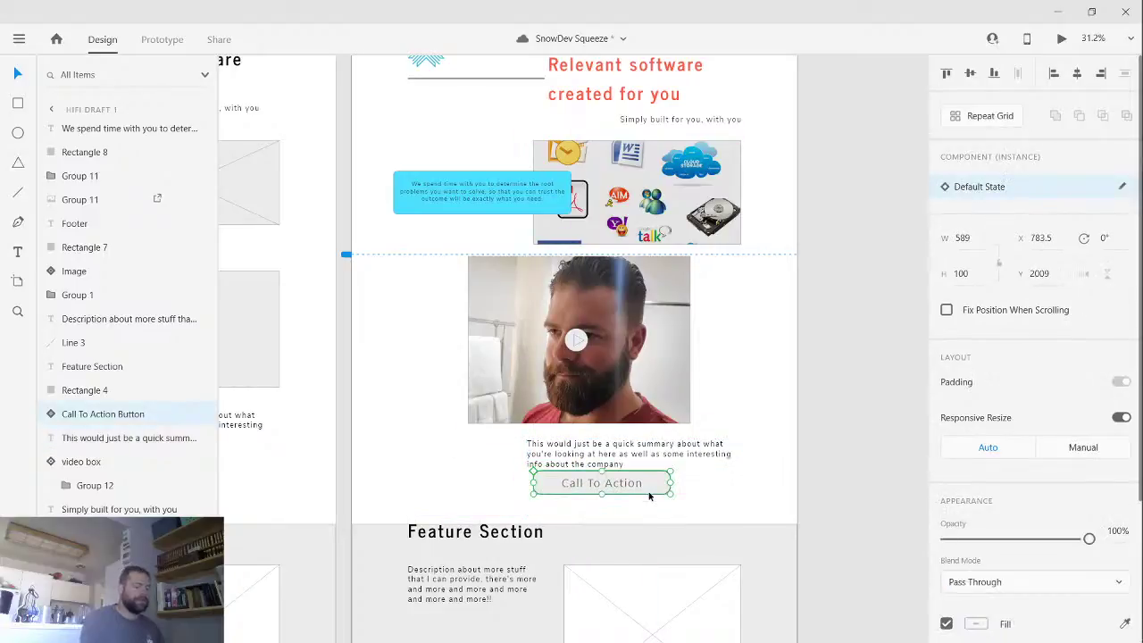
key("Delete")
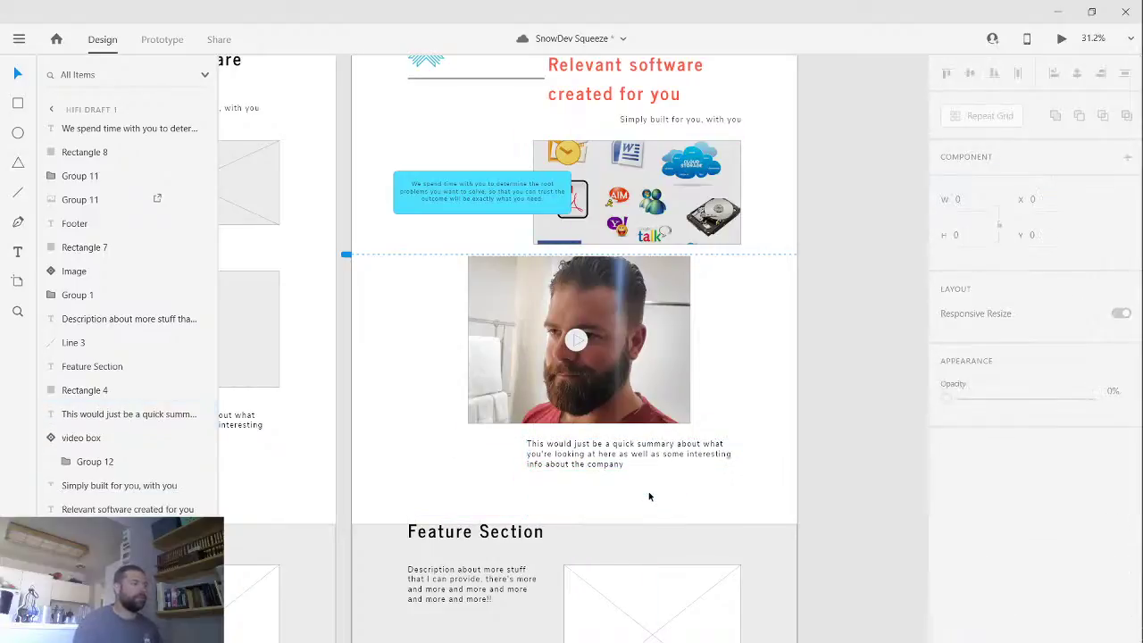
- Move the summary text to X 26, Y 1999, near the artboard's left edge above the Feature Section
left_click_drag(419, 463, 317, 447)
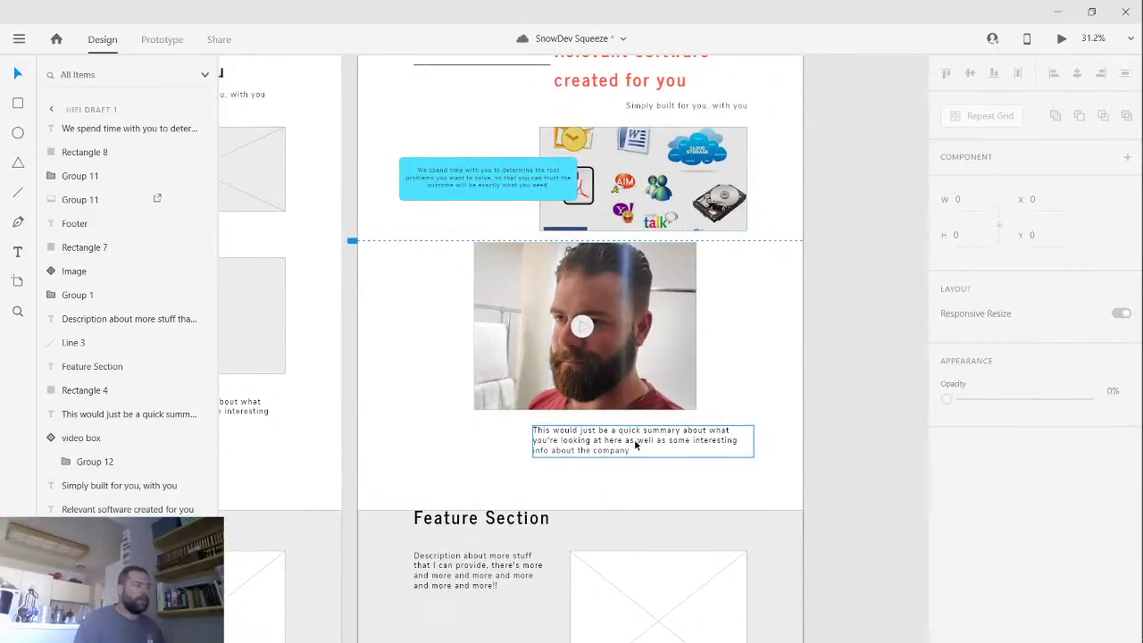
left_click_drag(641, 444, 465, 468)
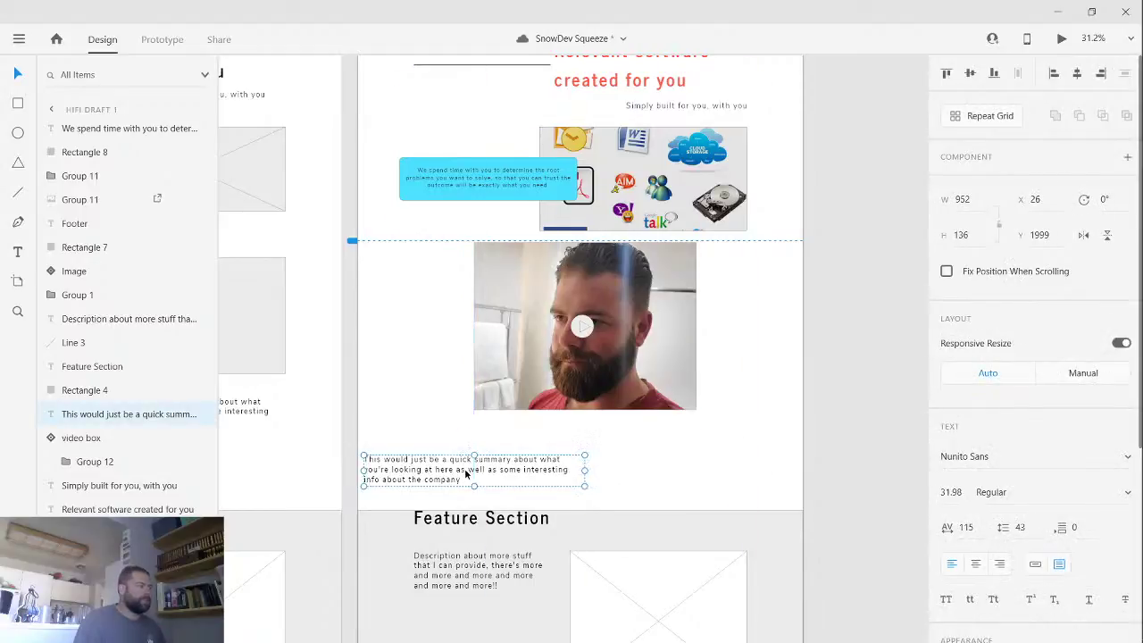
- Release the picture group from the video box component and move it to X 482, Y 1184
scroll(589, 382, "up", 1)
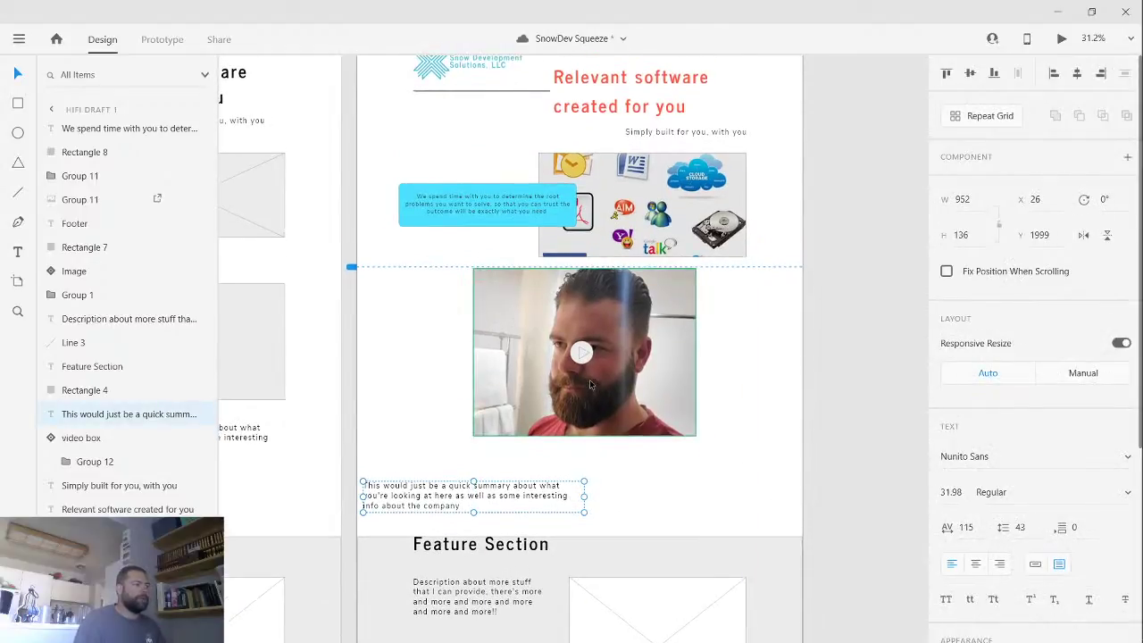
left_click_drag(589, 380, 585, 403)
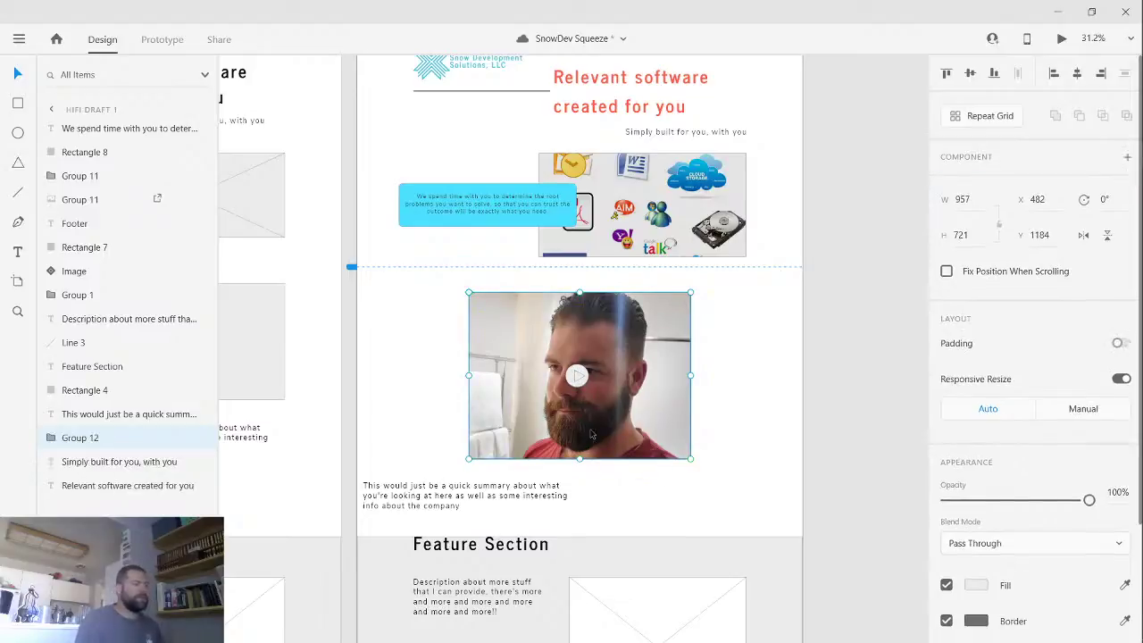
left_click(712, 417)
- Ungroup the video picture so its play triangle, circle and photo are separate objects
left_click(577, 376)
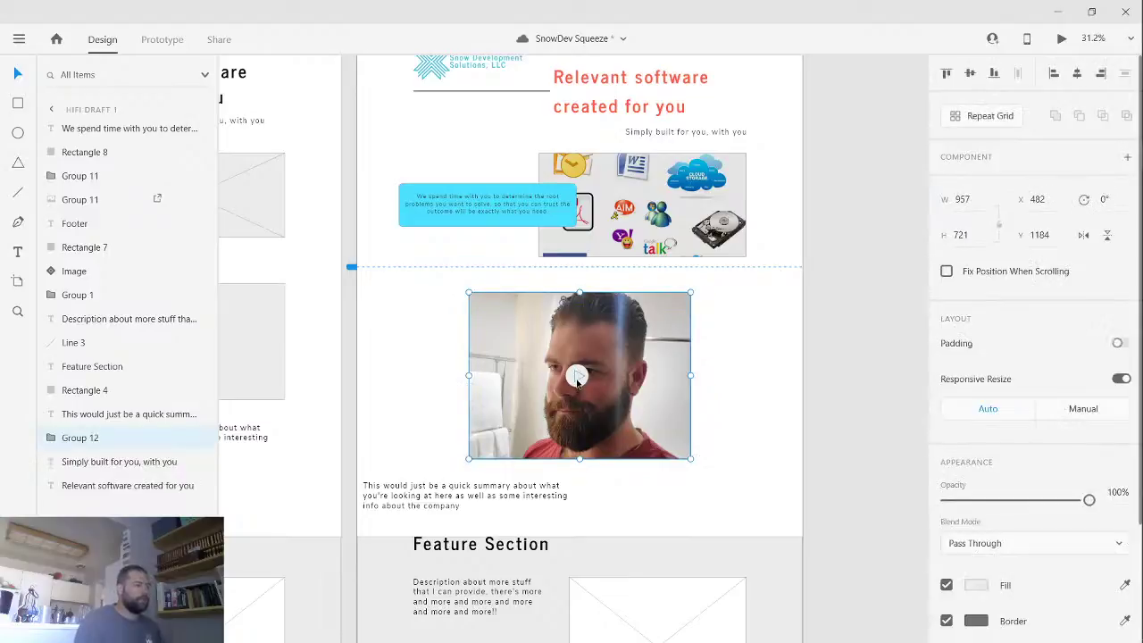
scroll(577, 379, "up", 5)
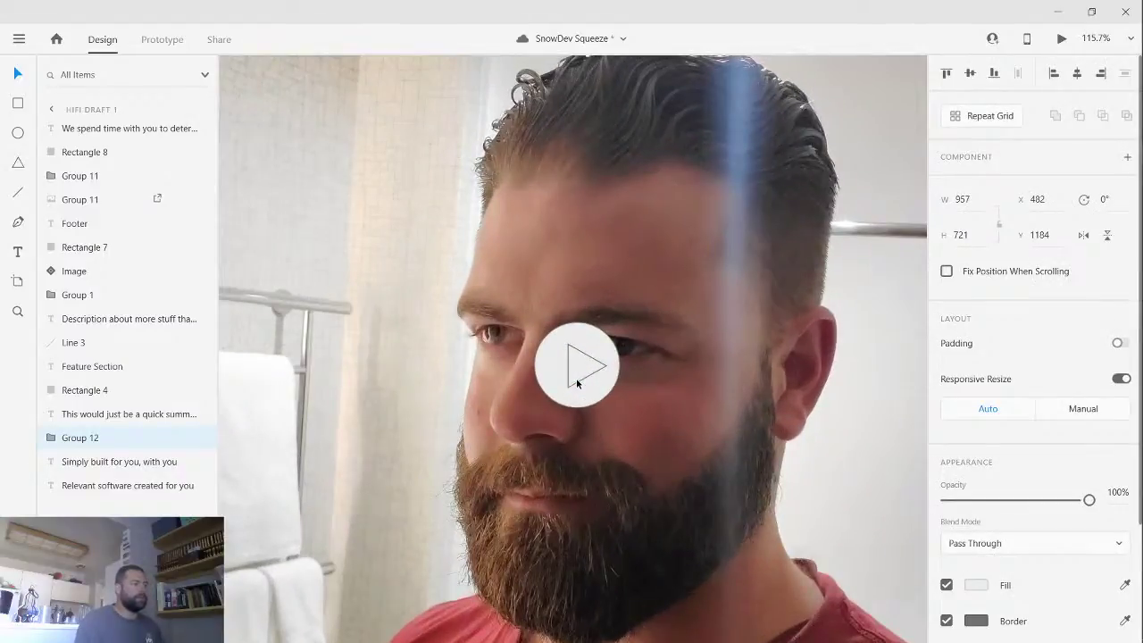
scroll(576, 382, "down", 2)
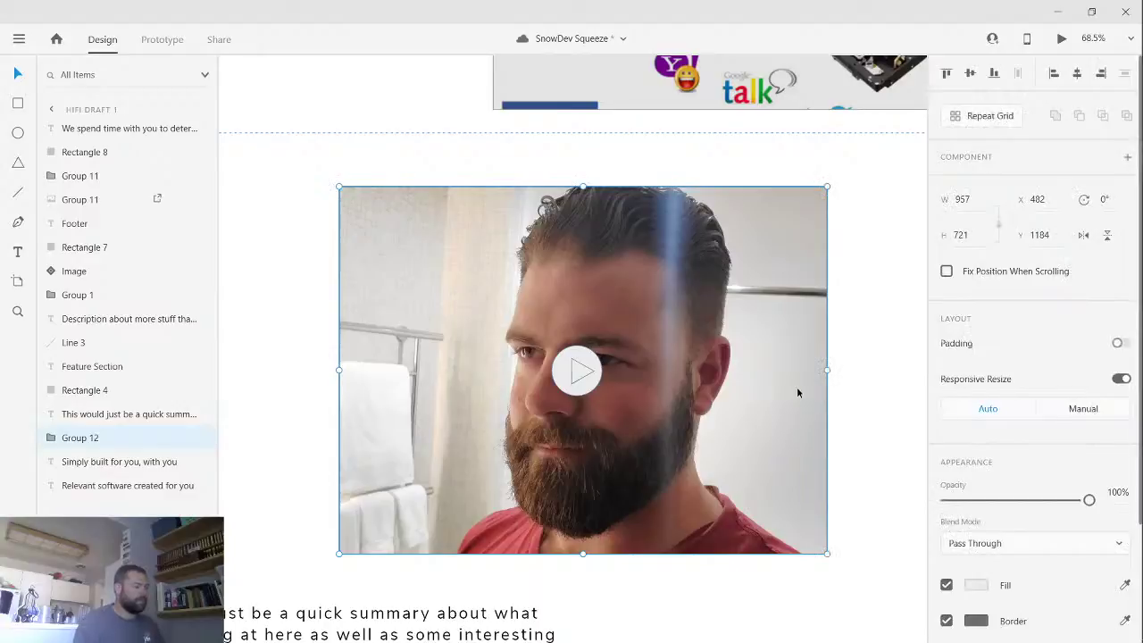
key("ctrl+shift+g")
left_click(858, 390)
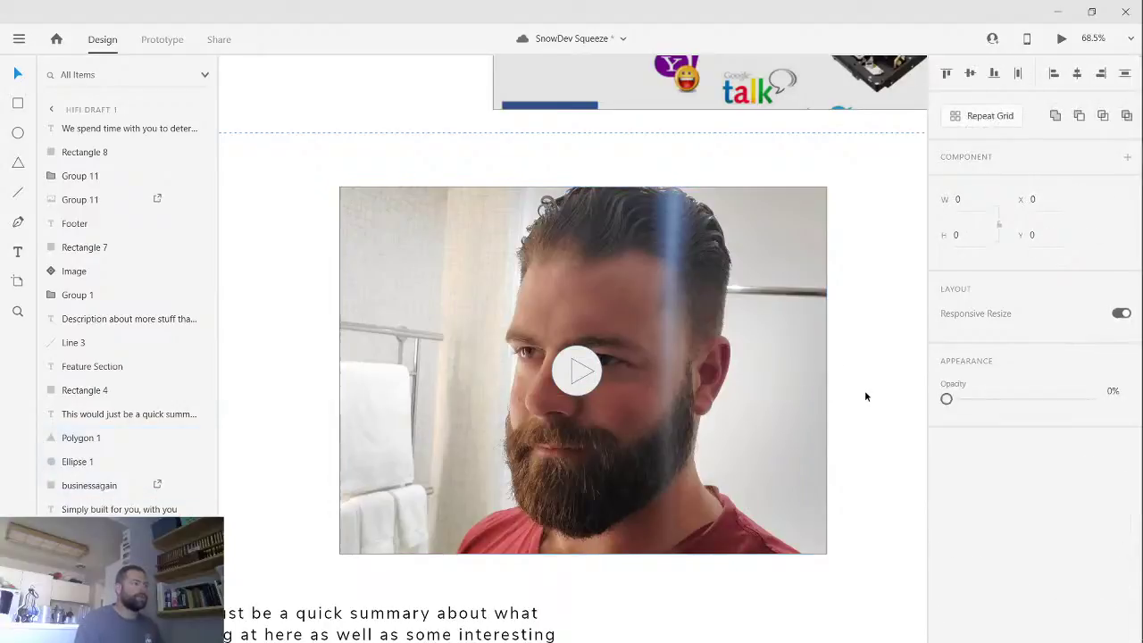
- Turn off the fill of the play icon's circle and set its border size to 10
left_click(581, 381)
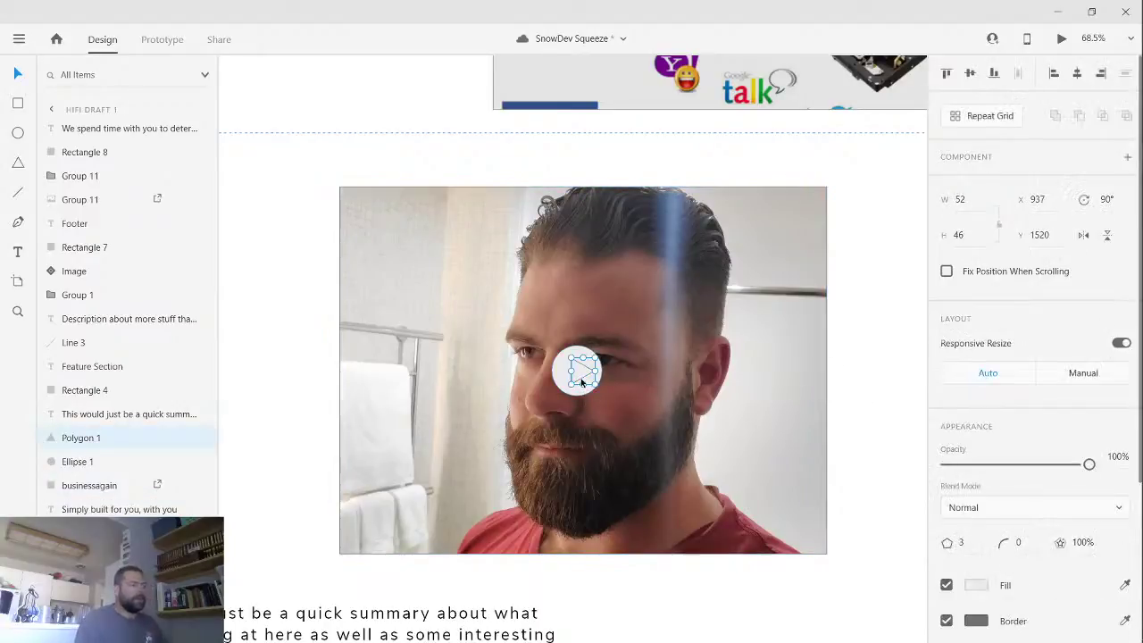
left_click(558, 382)
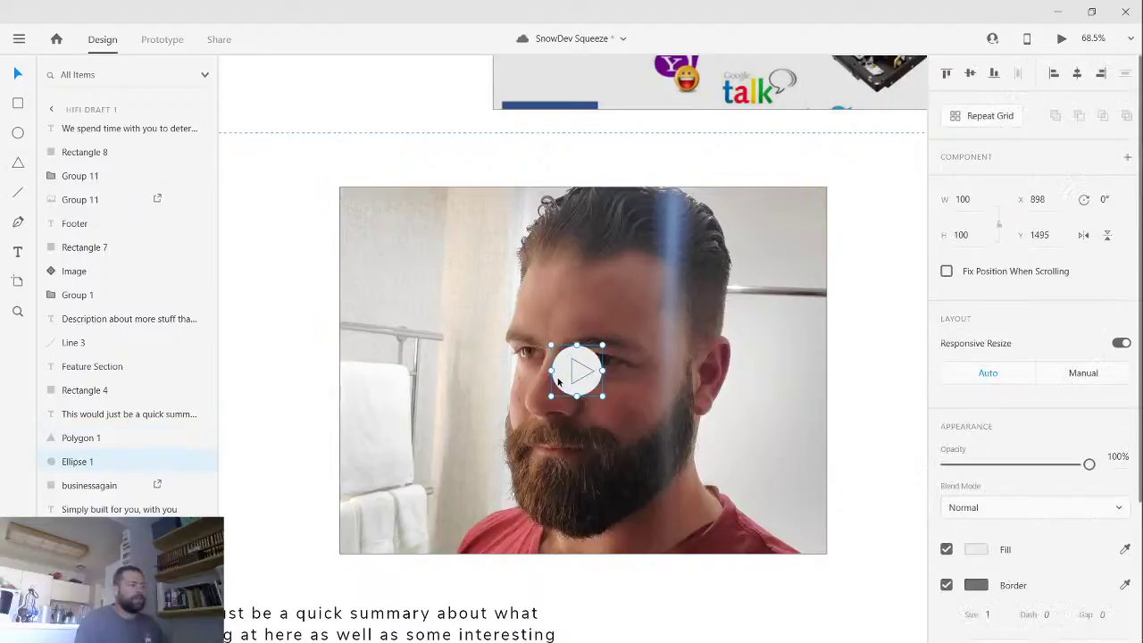
left_click(947, 549)
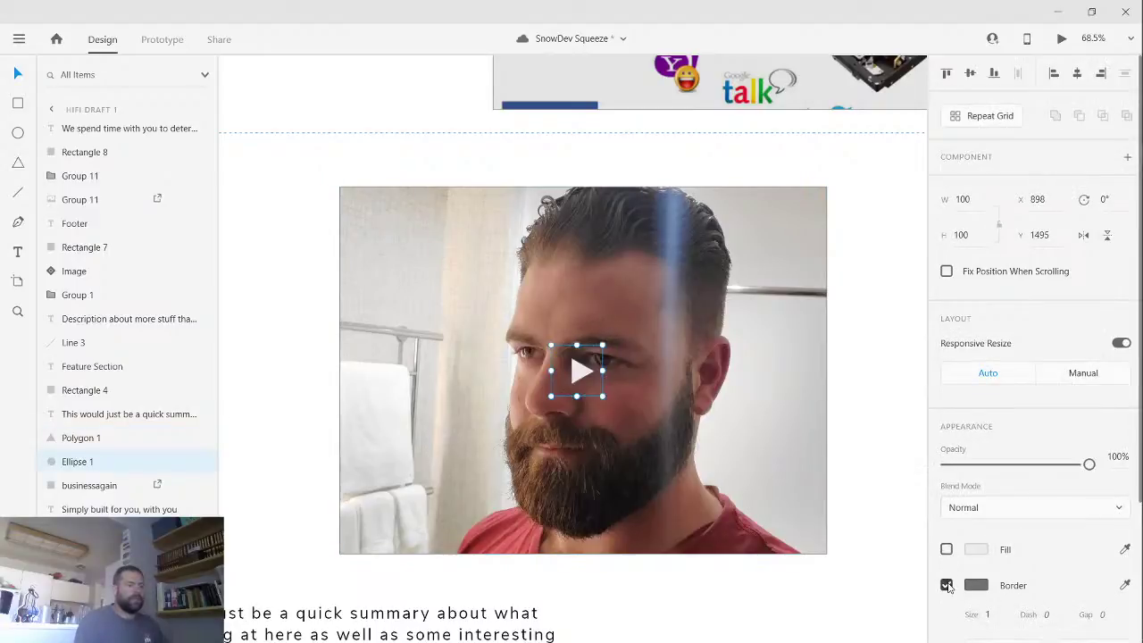
scroll(975, 572, "down", 1)
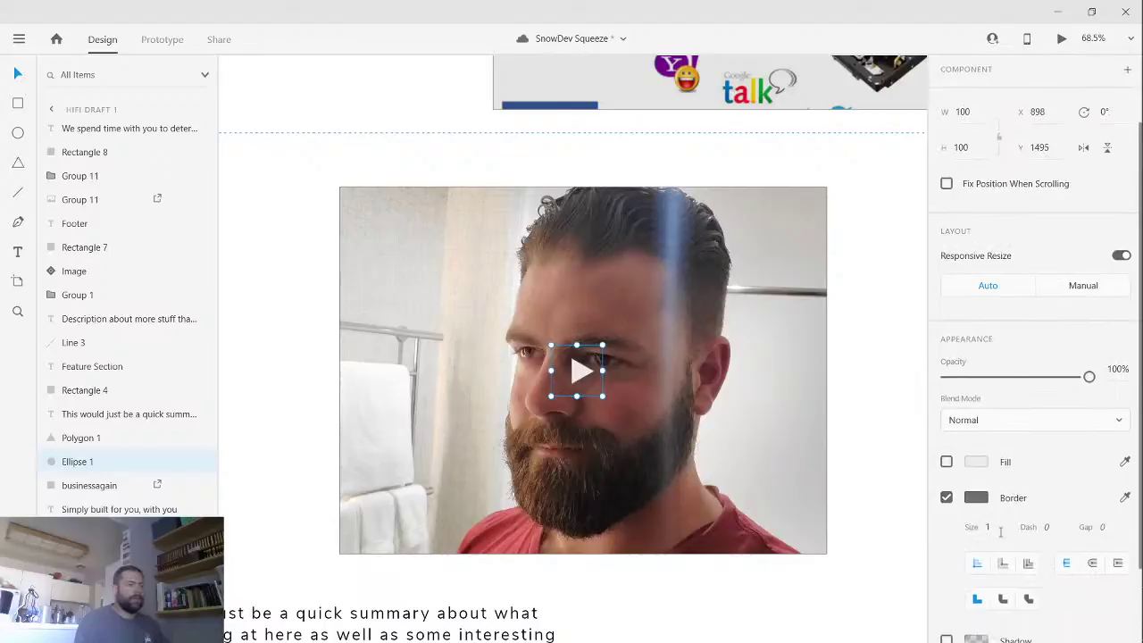
left_click(989, 527)
type("3")
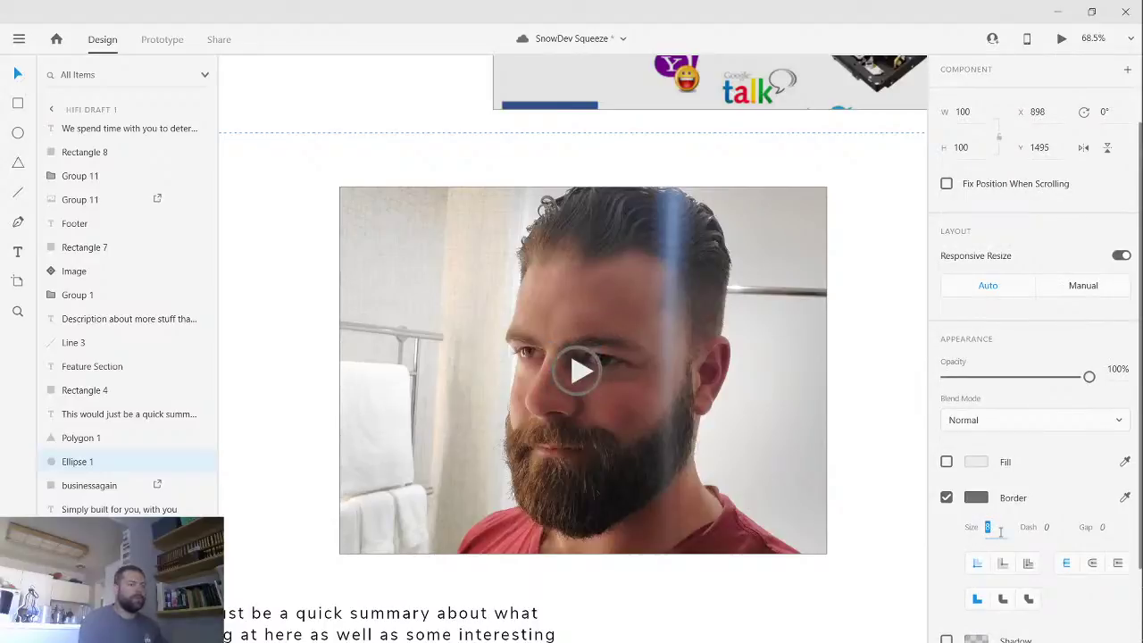
type("10")
key("Return")
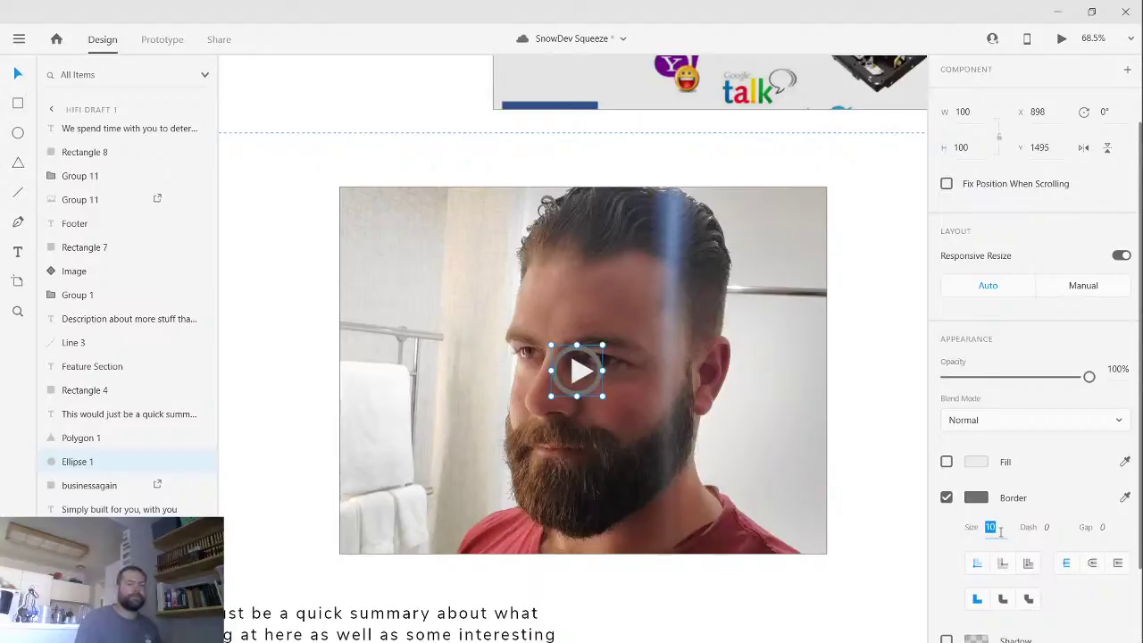
- Remove the border of the play icon's triangle and fill it with the grey #656565
left_click(579, 373)
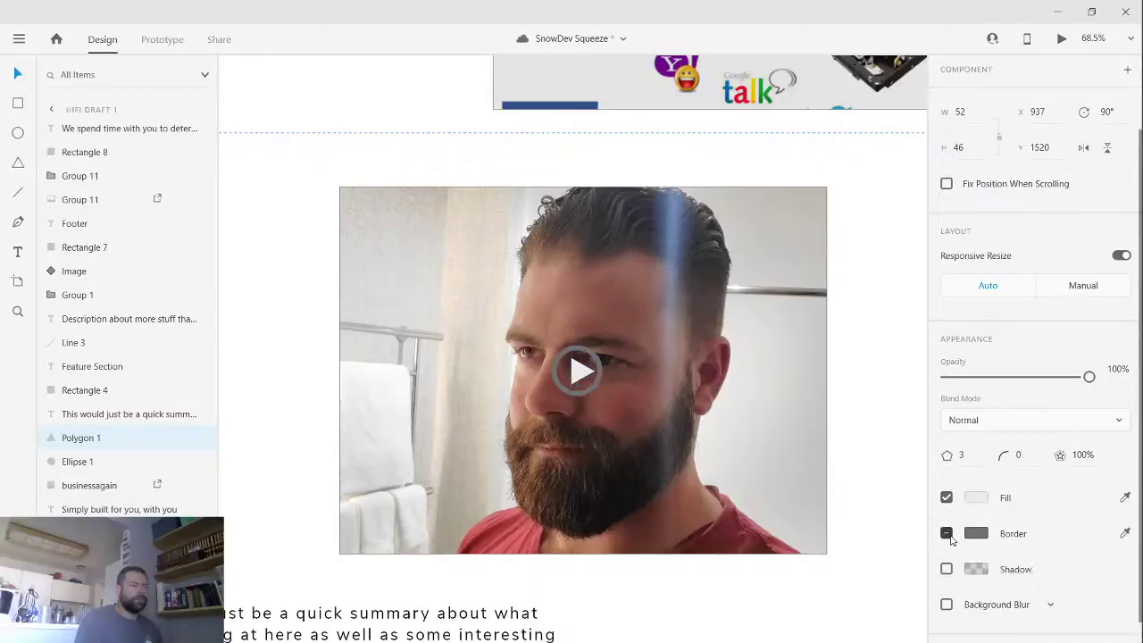
left_click(946, 534)
left_click(976, 500)
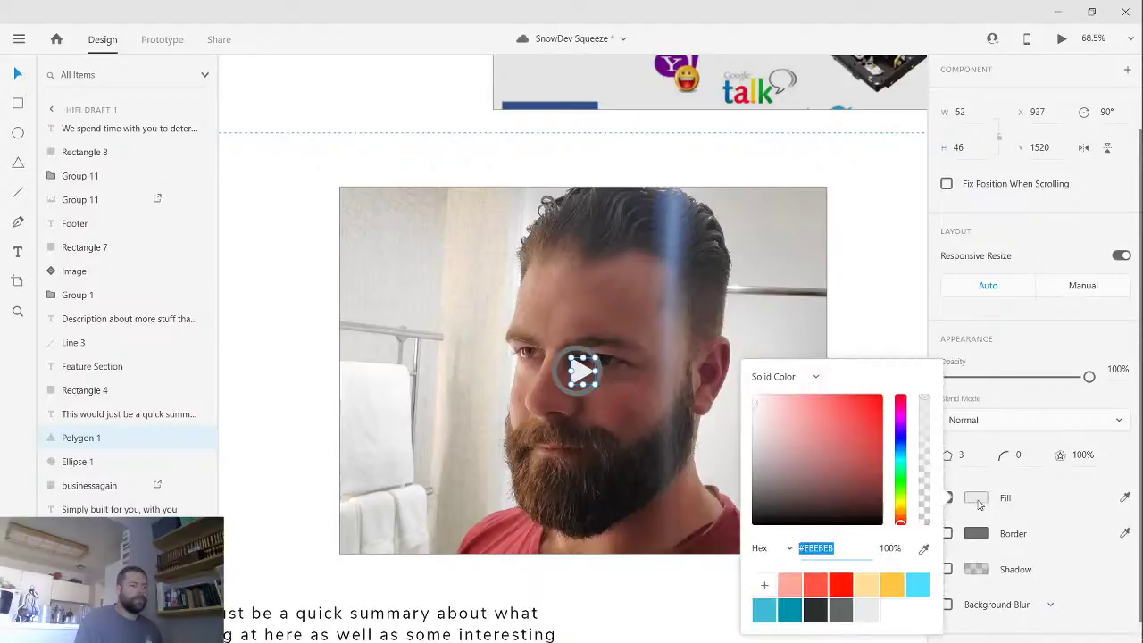
left_click(817, 614)
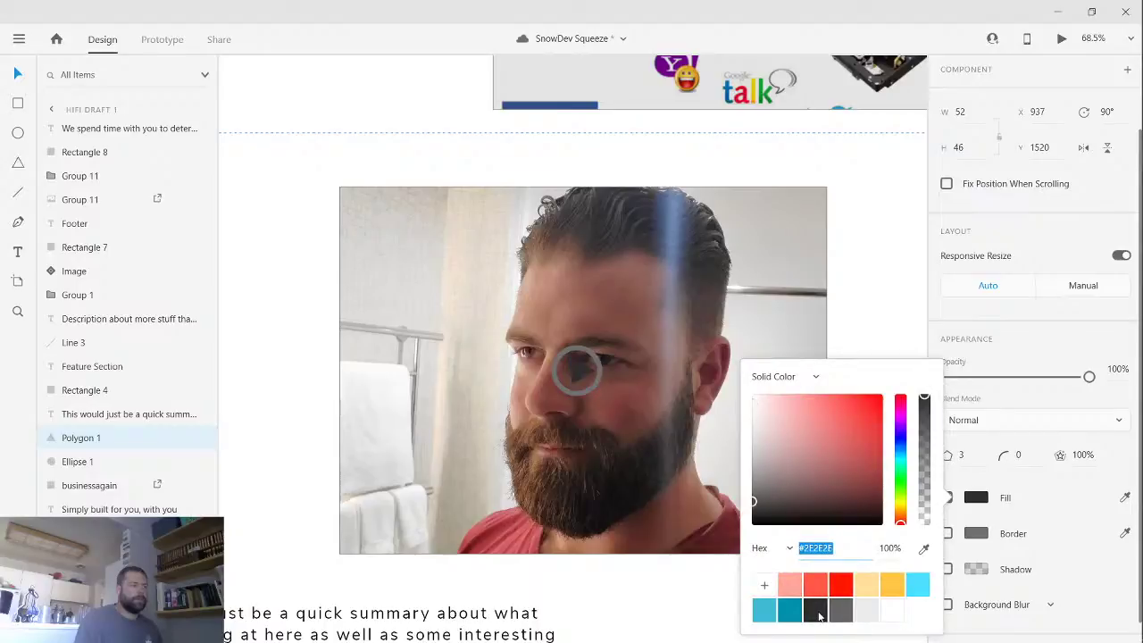
left_click(840, 610)
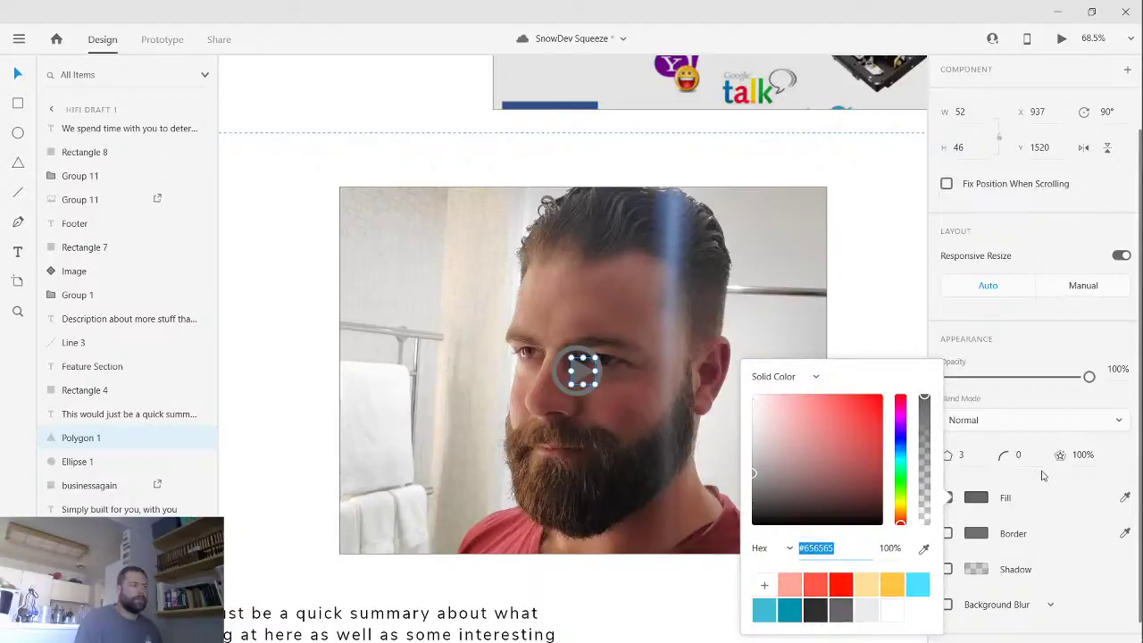
left_click(1026, 498)
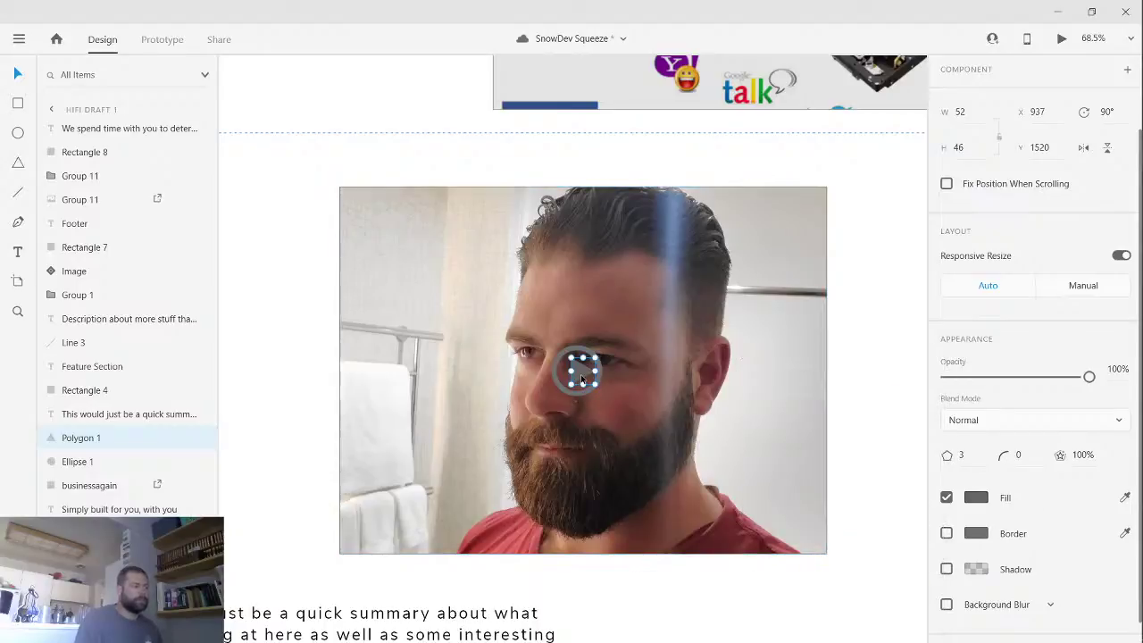
- Move the play triangle to X 932, Y 1519 inside its circle, and group the triangle, circle and photo together
left_click_drag(581, 379, 577, 379)
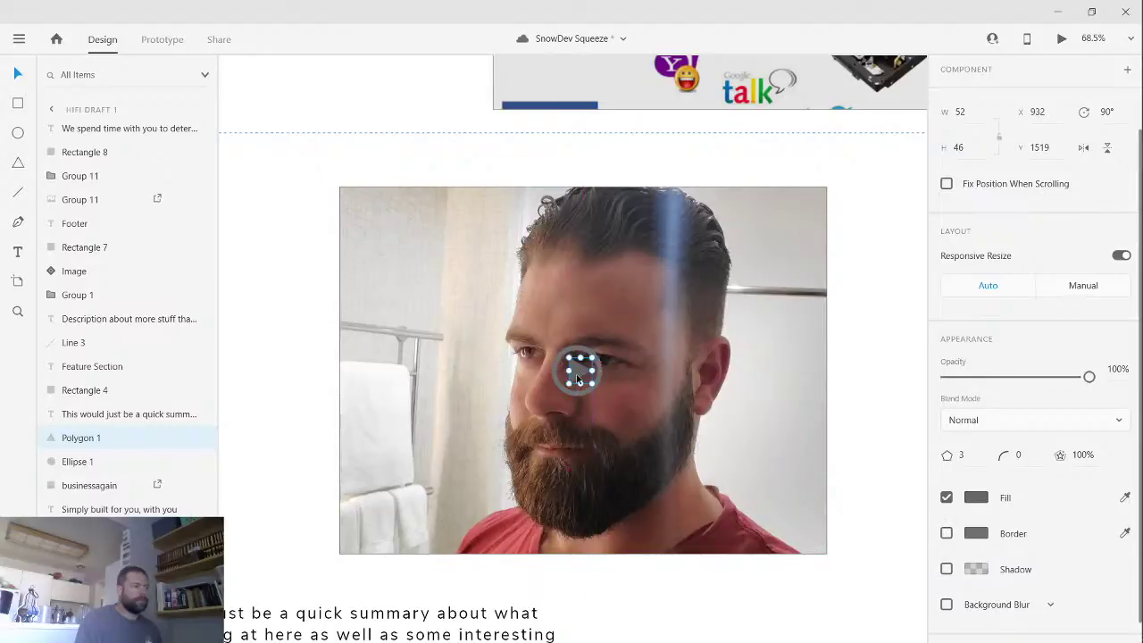
left_click(624, 435)
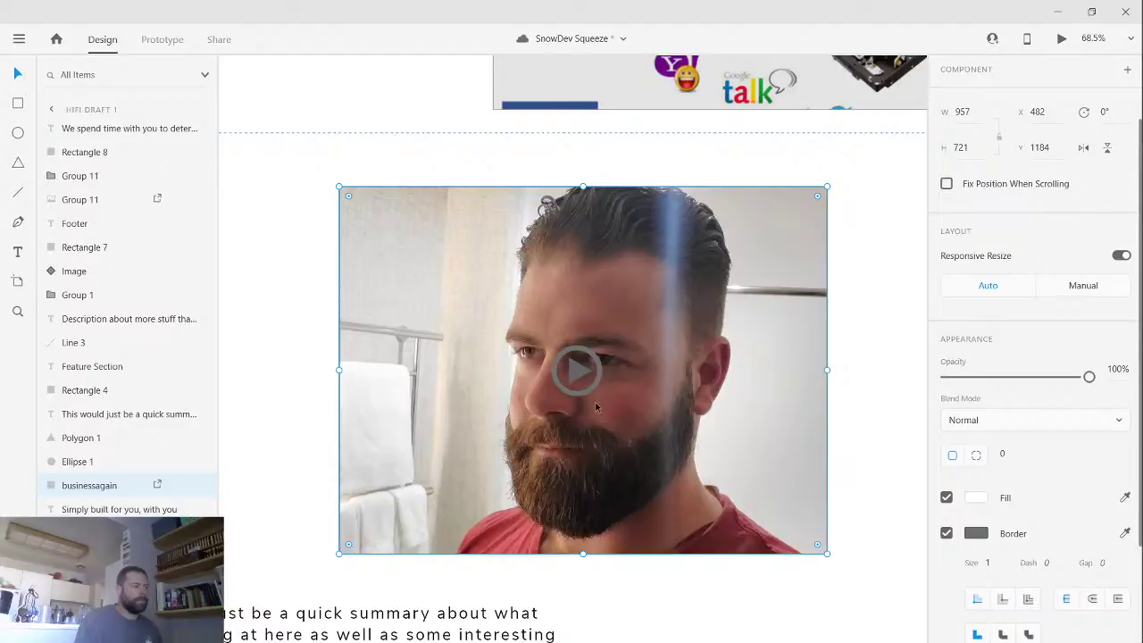
left_click_drag(861, 303, 477, 406)
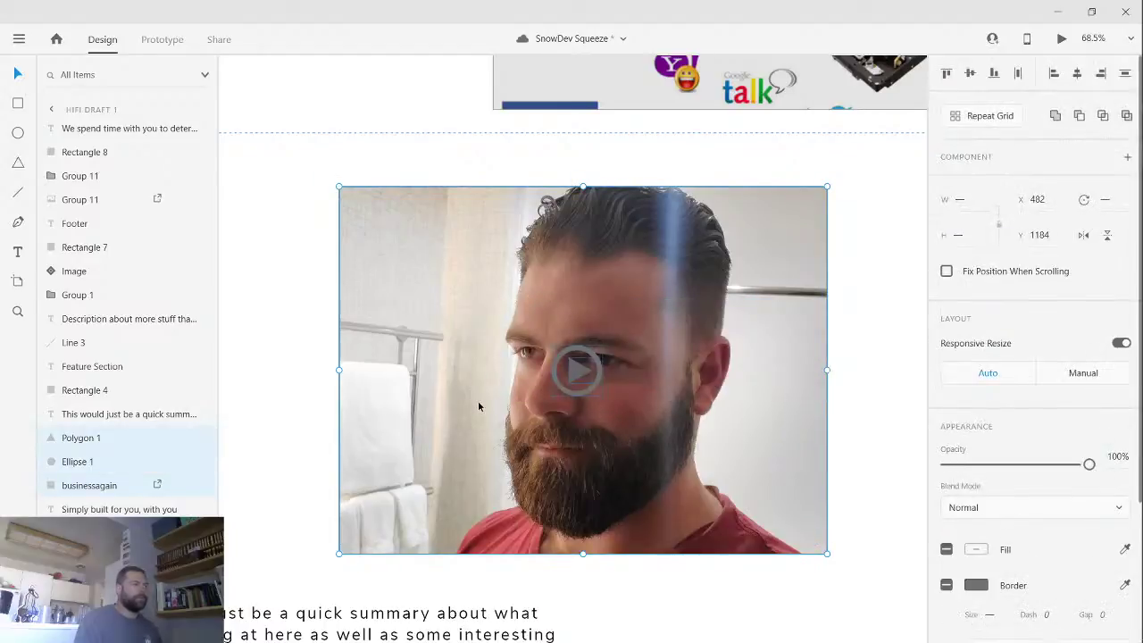
key("ctrl+g")
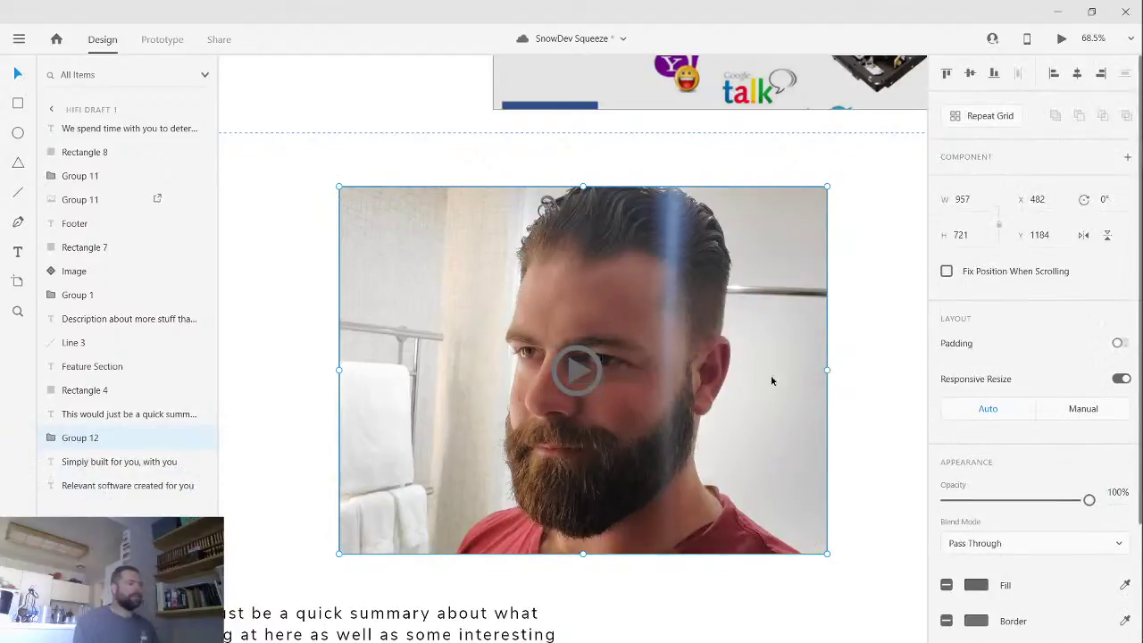
left_click(884, 313)
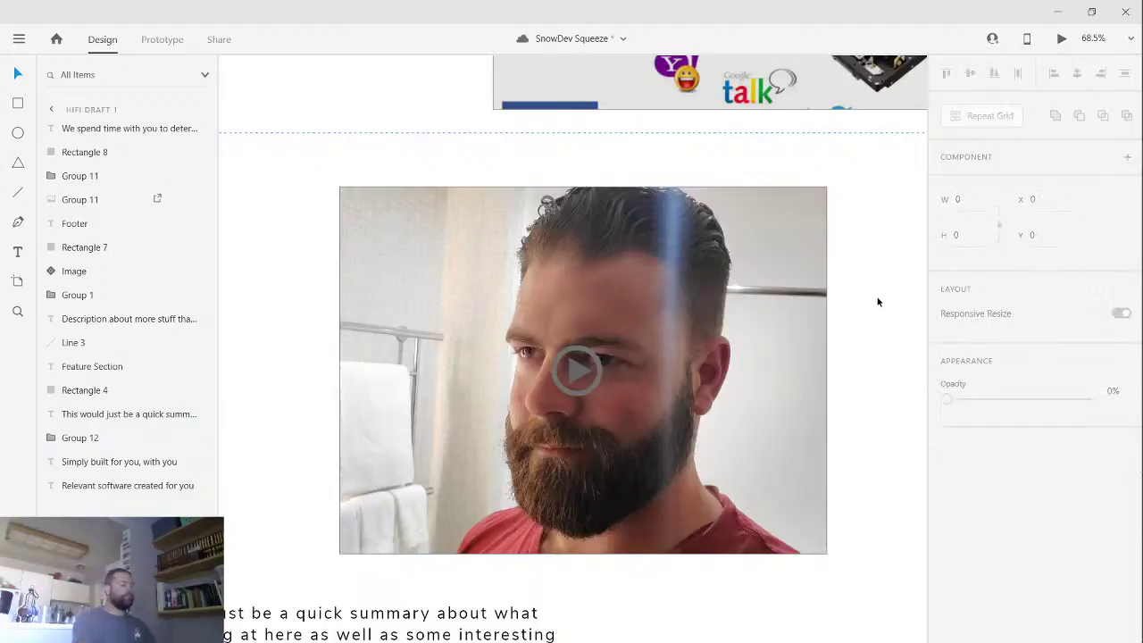
- Move the video picture group to X 468, Y 1143 and resize it to 1140 wide by 568 high
scroll(879, 303, "down", 5)
left_click_drag(863, 460, 731, 409)
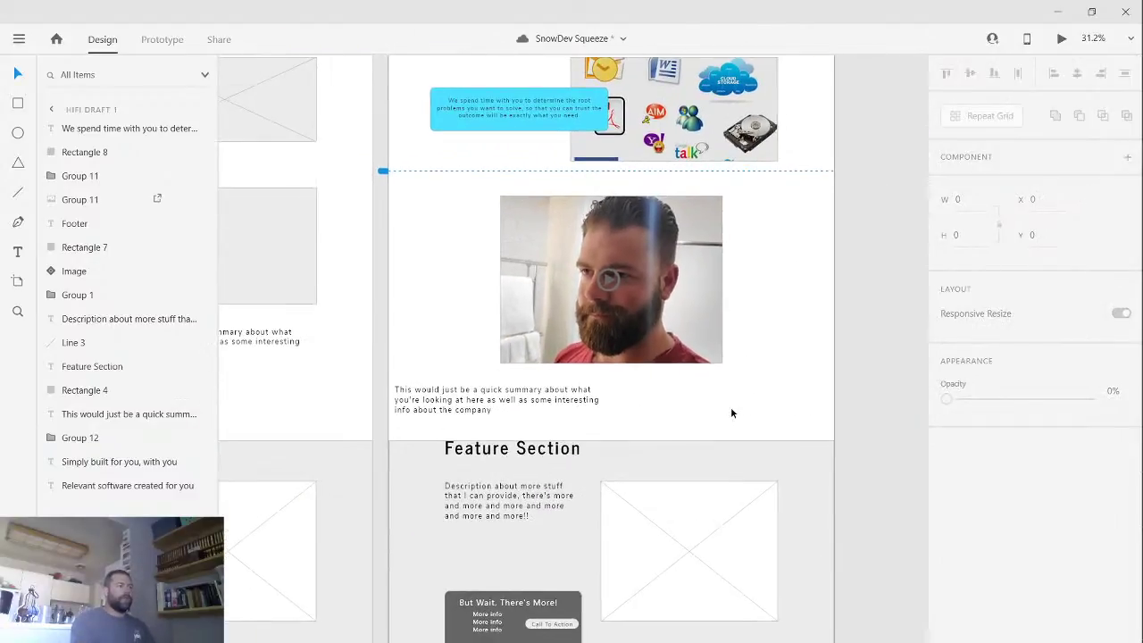
mouse_move(623, 319)
left_mouse_down()
mouse_move(647, 308)
mouse_move(616, 309)
left_mouse_up()
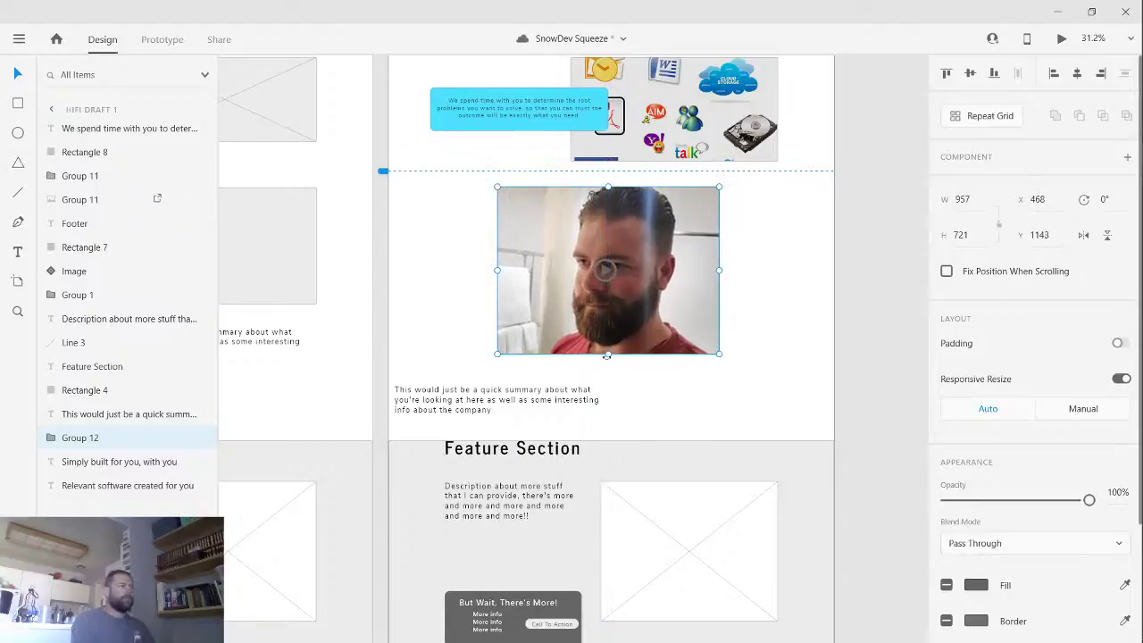
left_click_drag(606, 355, 607, 300)
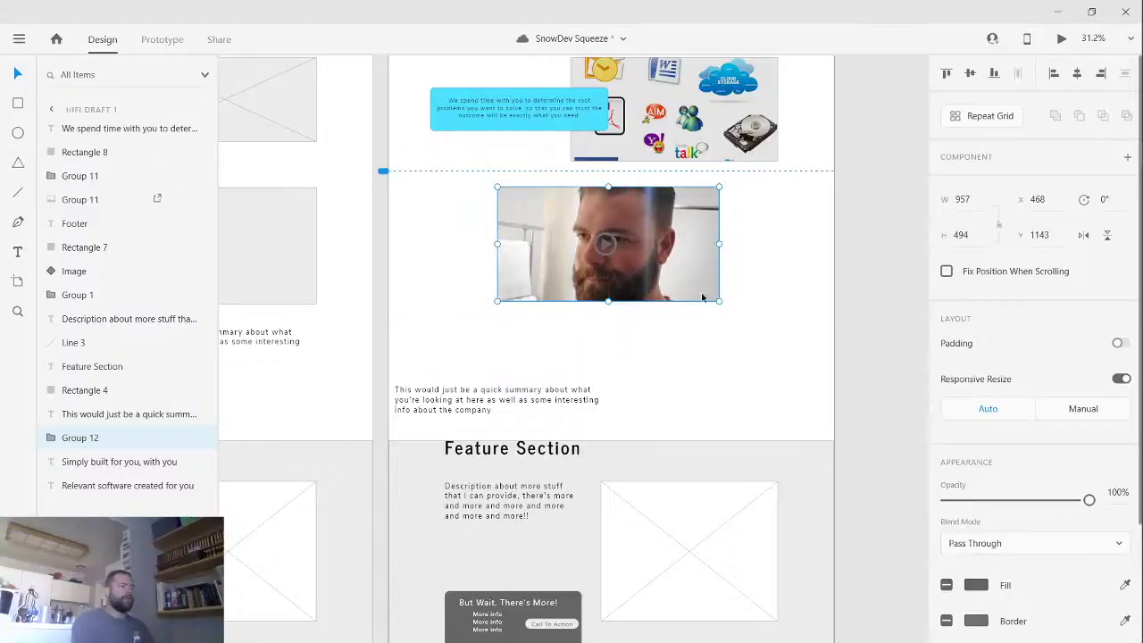
left_click_drag(718, 301, 760, 318)
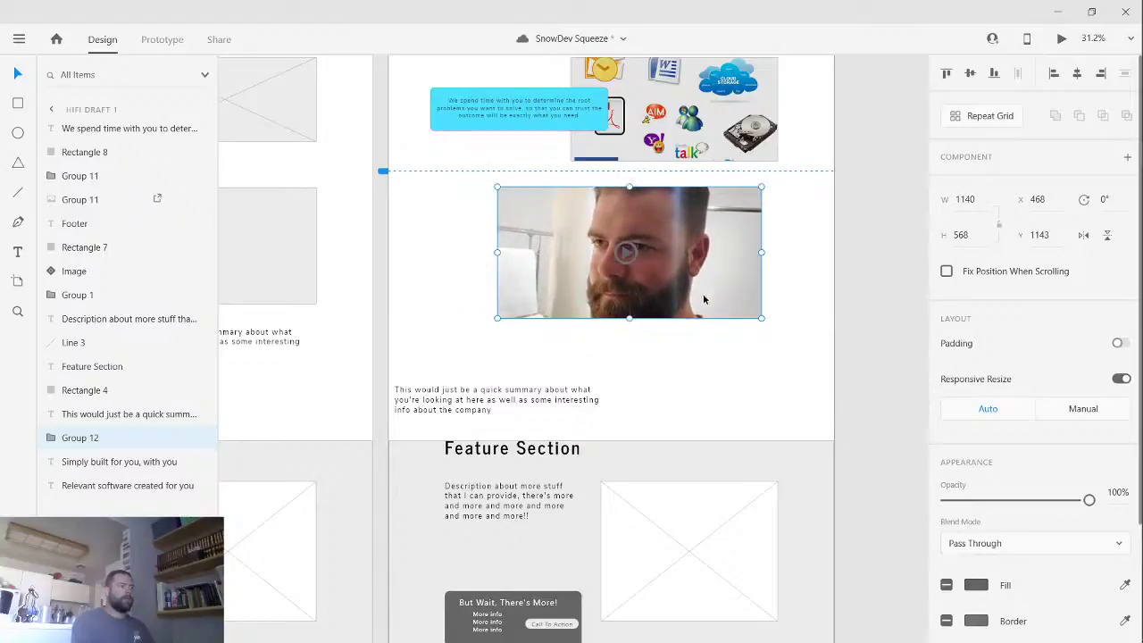
- Move only the photo inside the video group to X 390, Y 1170, leaving the play icon in place
scroll(679, 299, "up", 1)
scroll(679, 299, "right", 1)
double_click(645, 300)
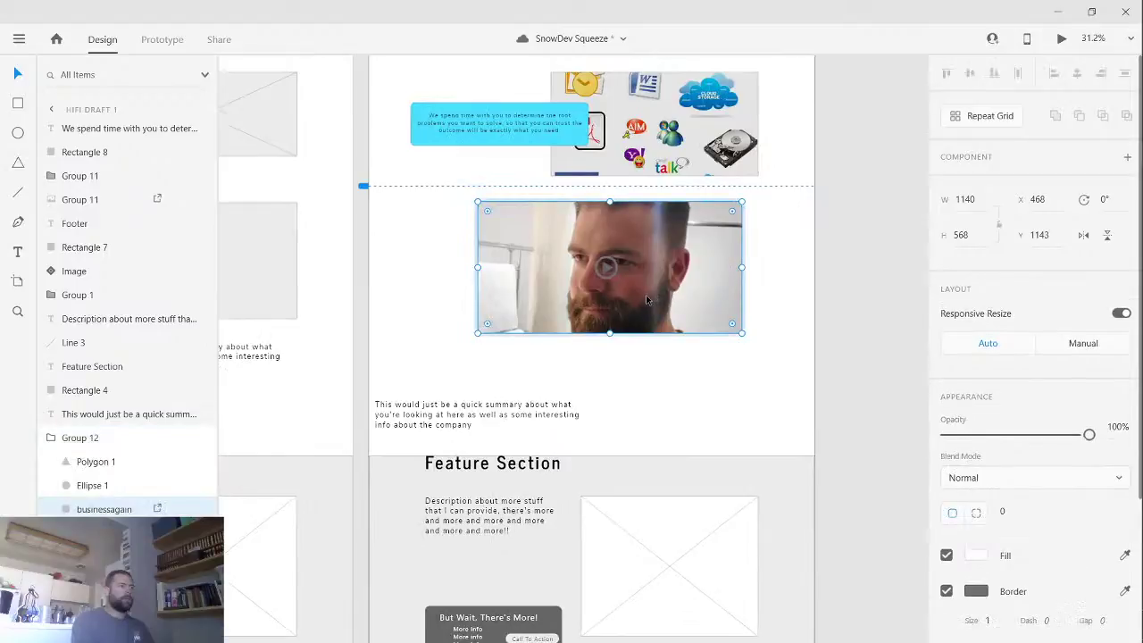
left_click_drag(645, 294, 634, 304)
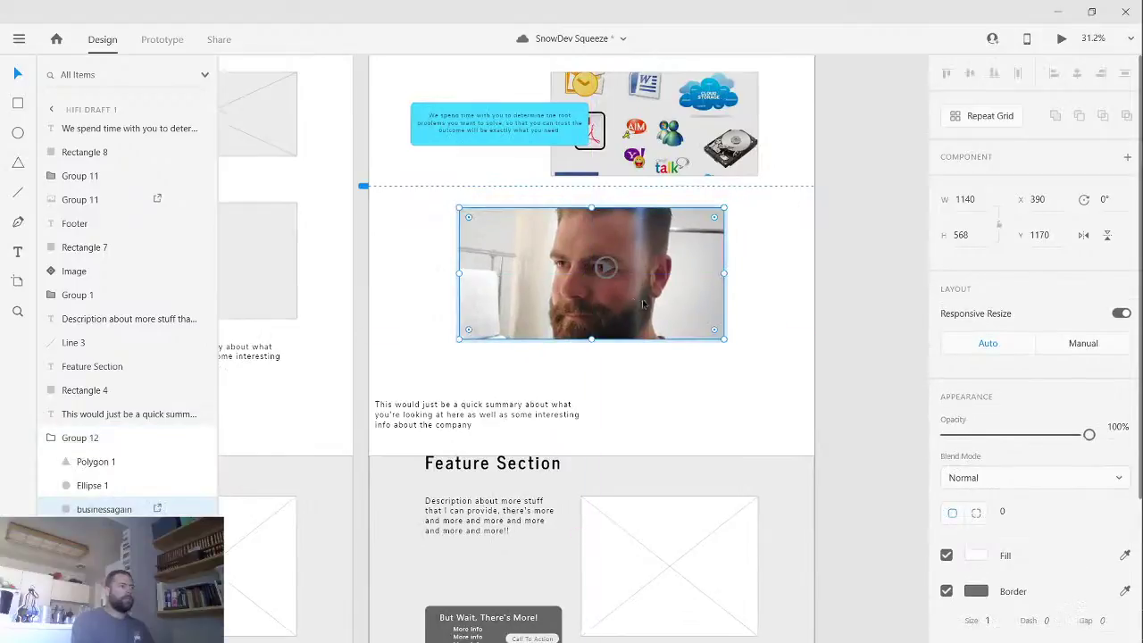
left_click(673, 407)
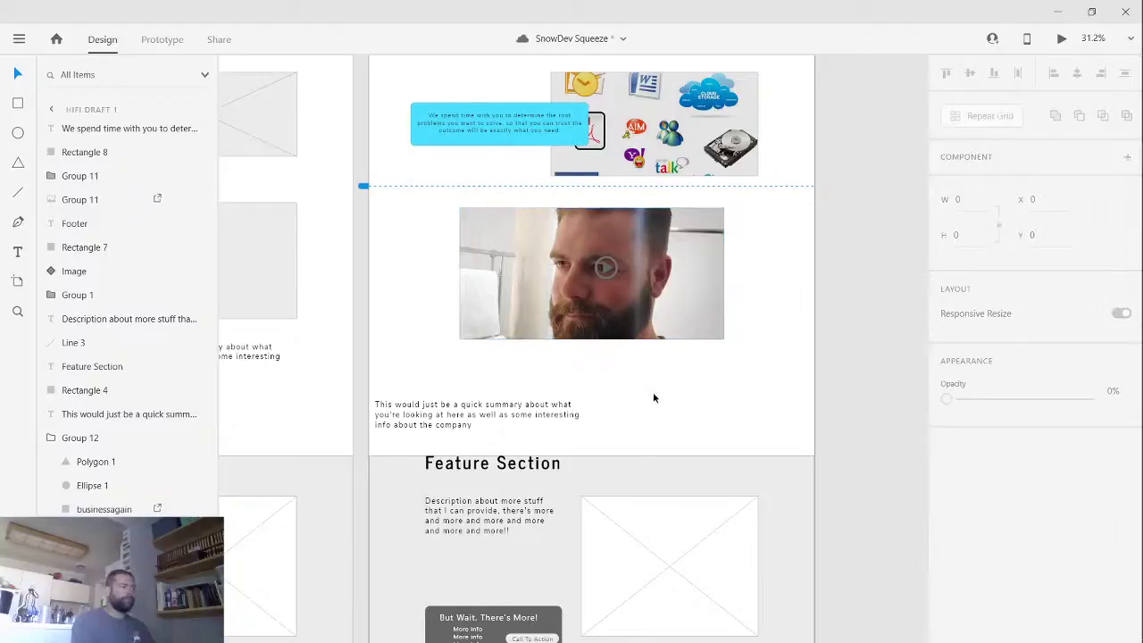
- Move the summary text up under the video picture to X 179, Y 1799
scroll(657, 376, "up", 1)
left_click(449, 431)
left_click_drag(449, 431, 484, 386)
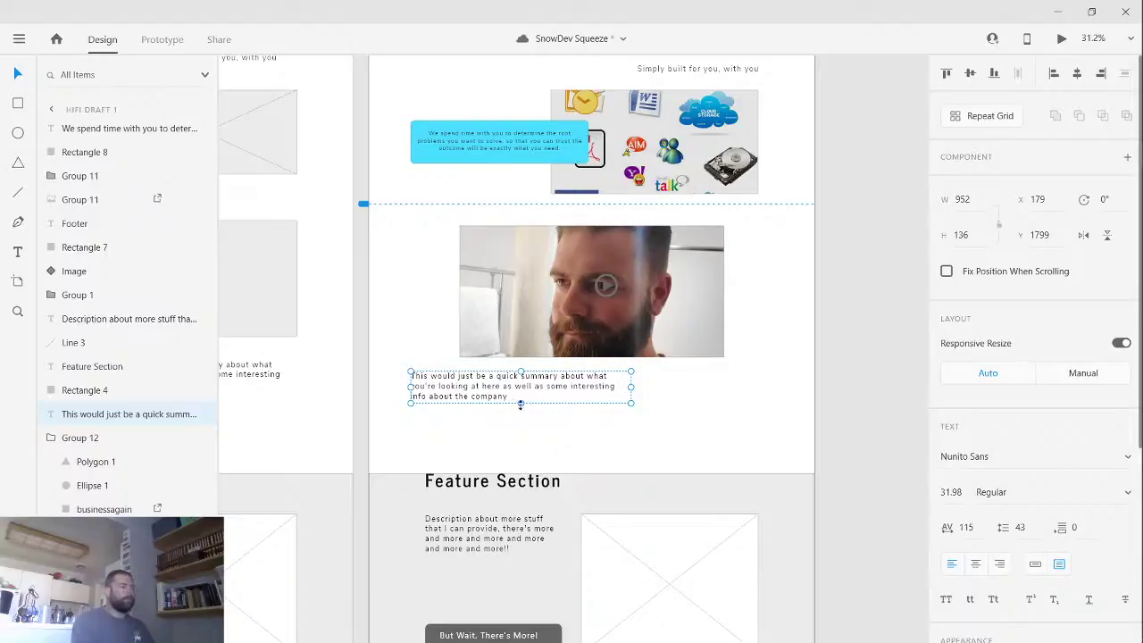
- Replace the summary text under the video with "Our process starts at the user level, to determine priority inefficiencies in the current system."
double_click(489, 386)
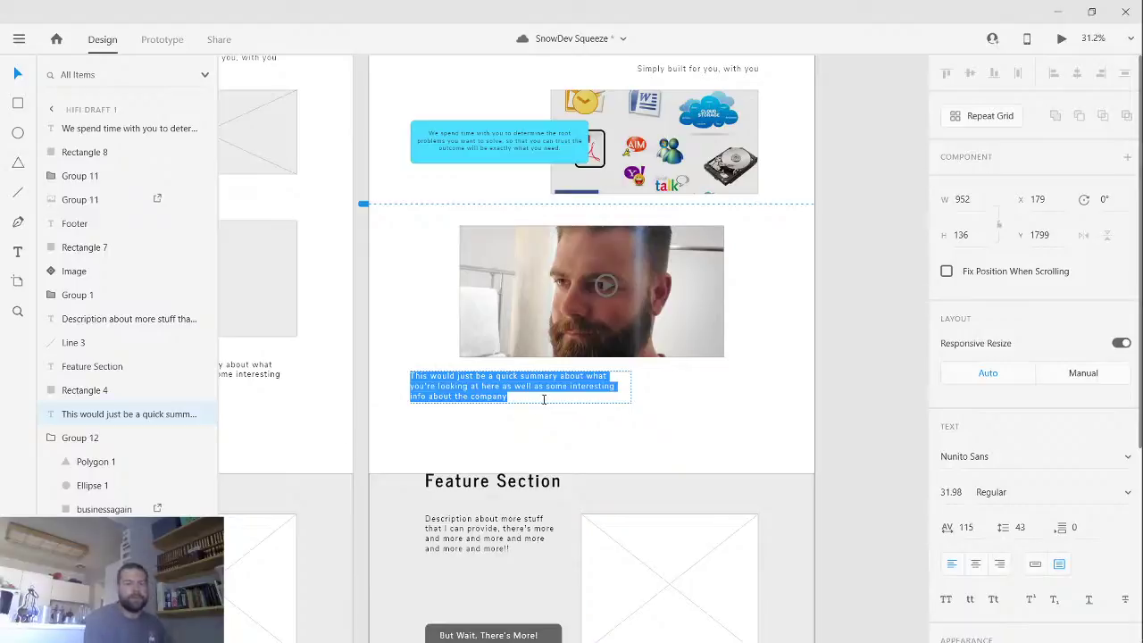
type("Or")
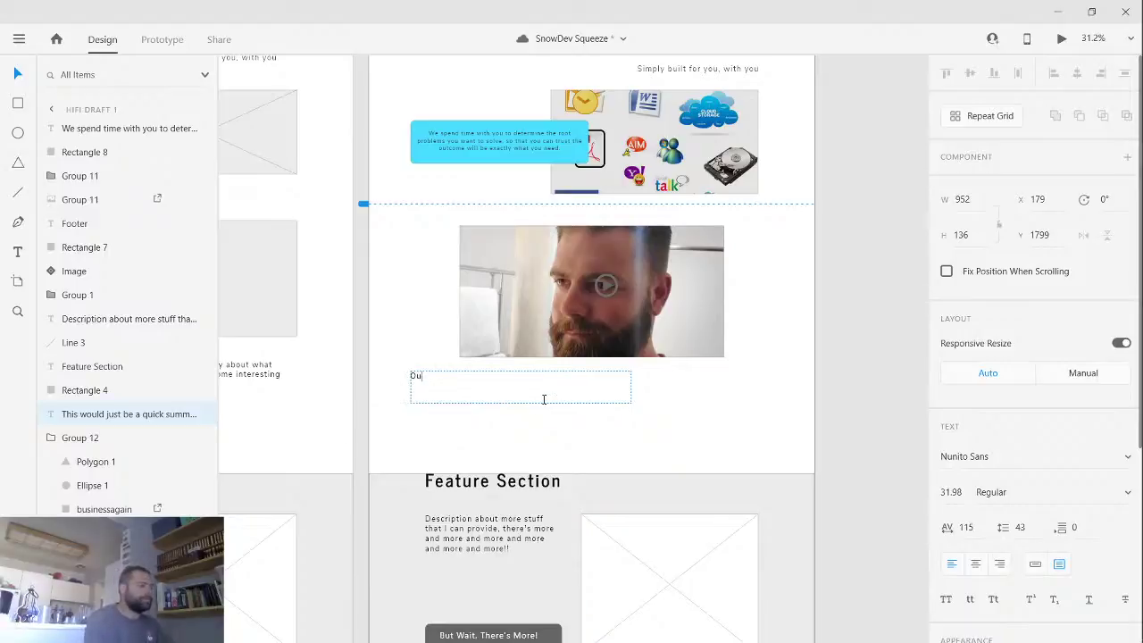
type("r proc")
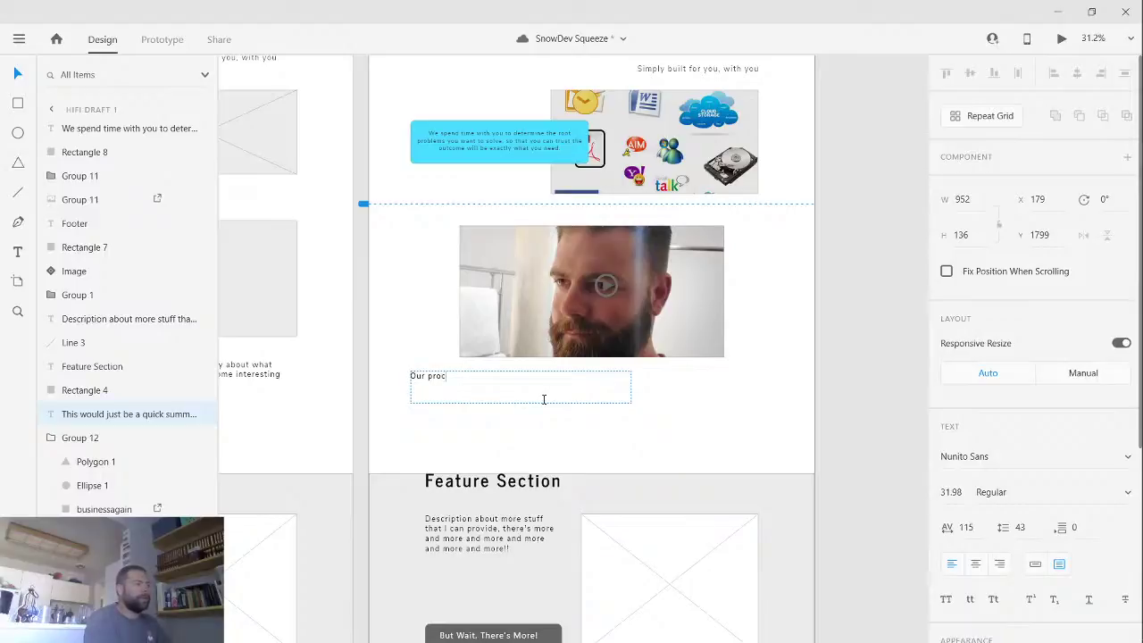
type("ess")
key("BackSpace")
type("s ")
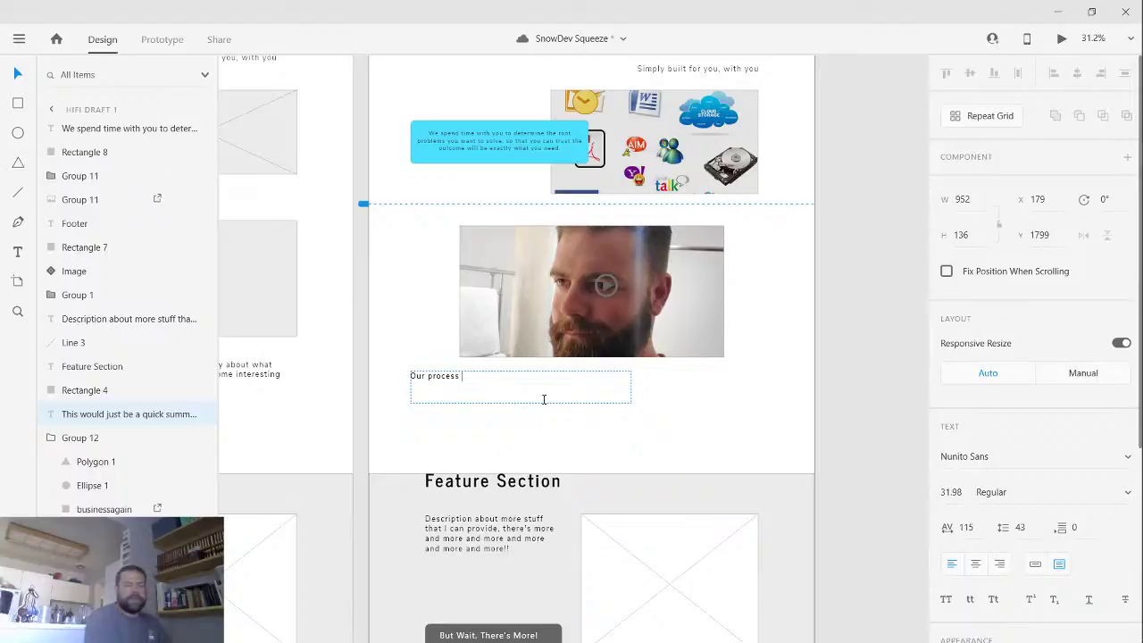
type("starts at the ")
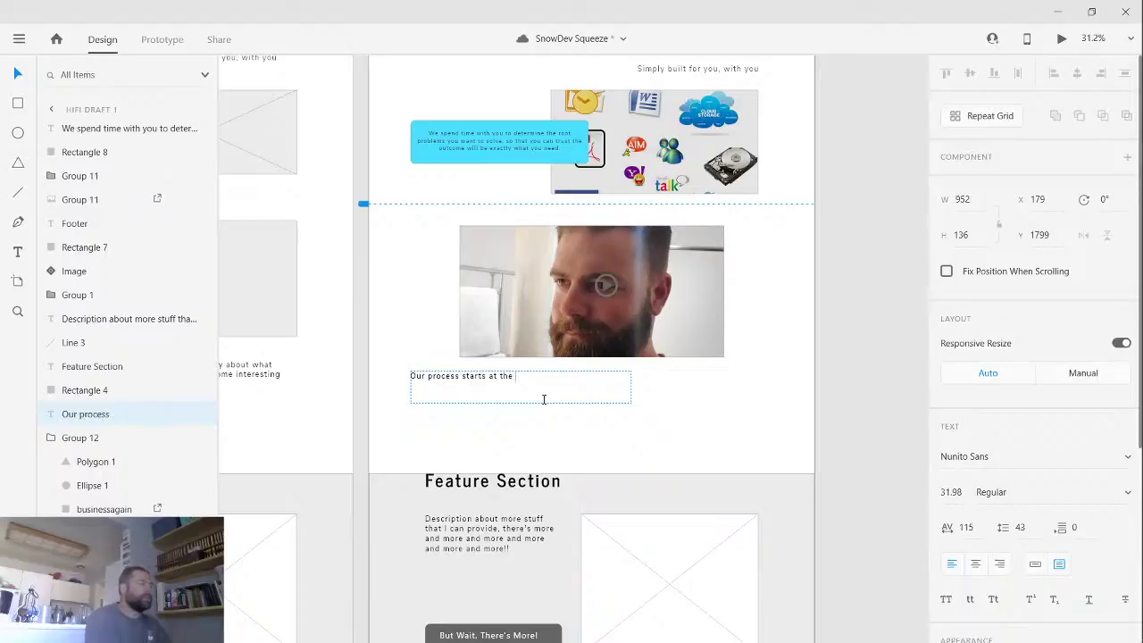
type("user le")
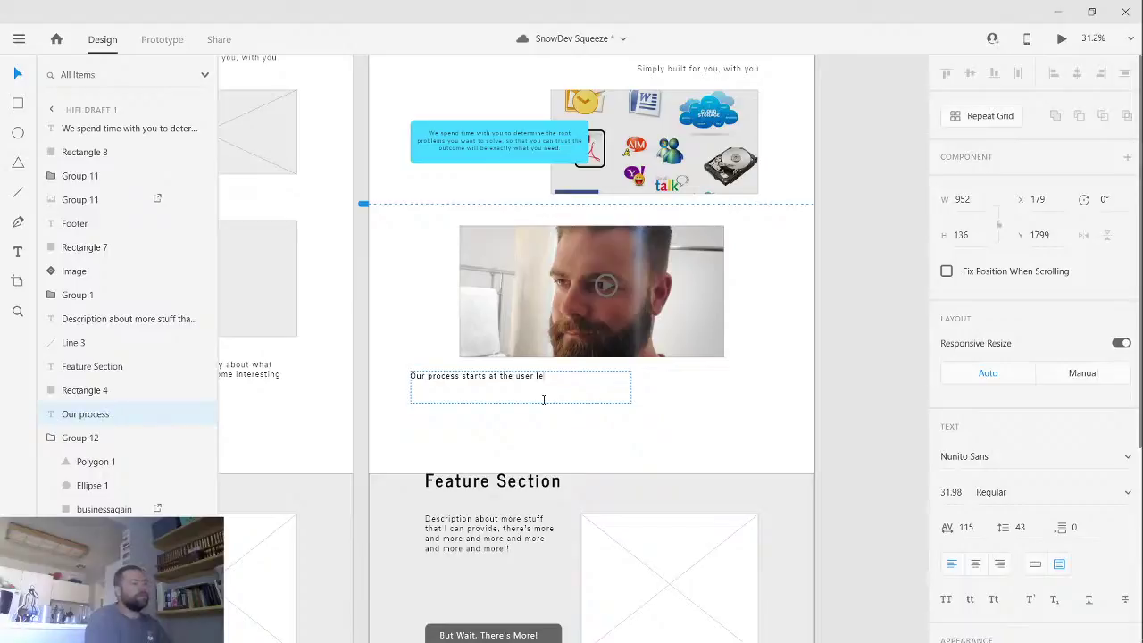
type("vel, ")
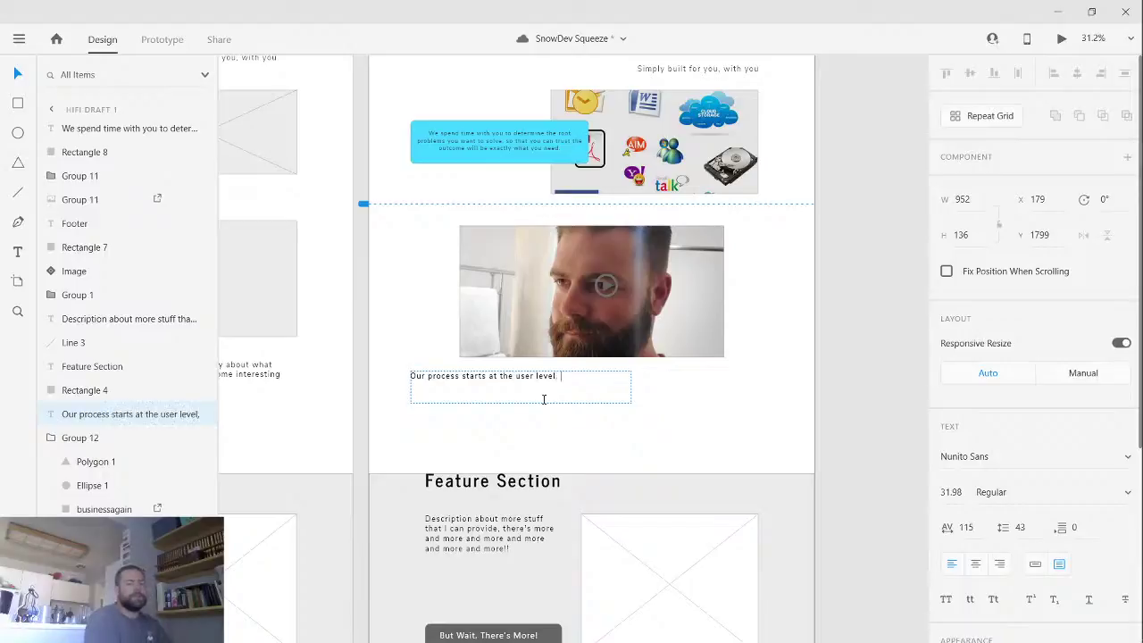
type("to deter")
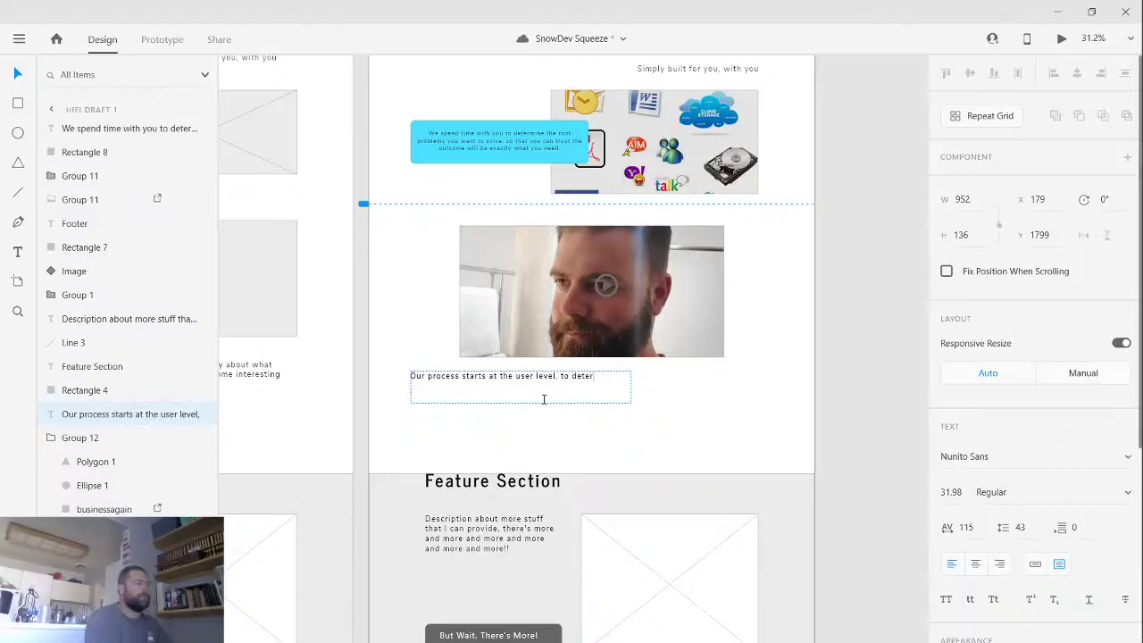
type("mine ")
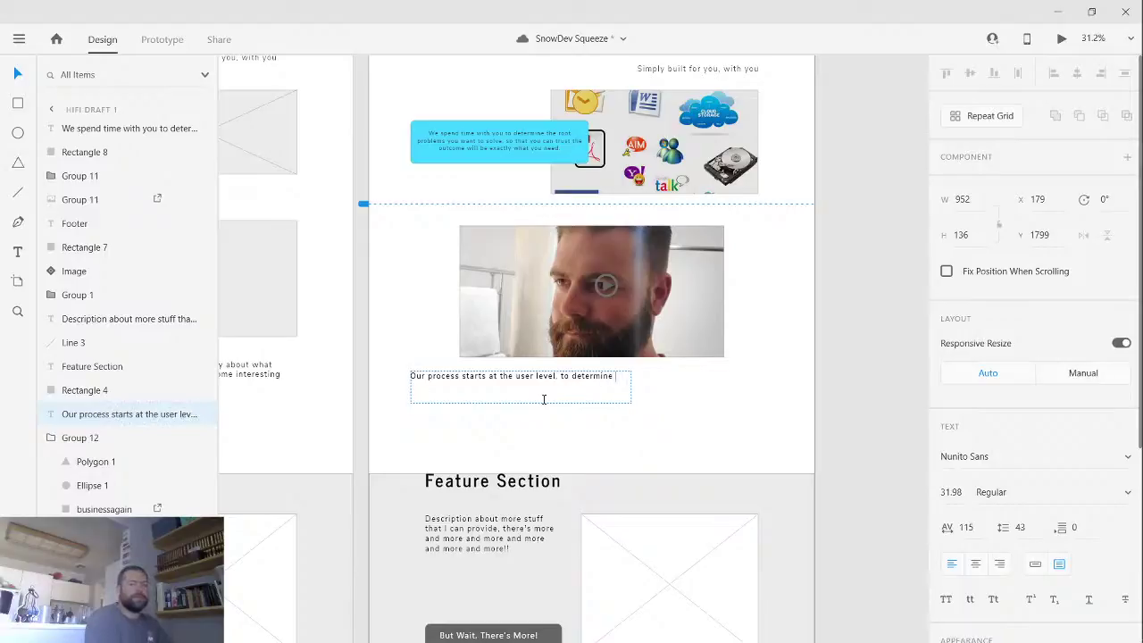
type("prior")
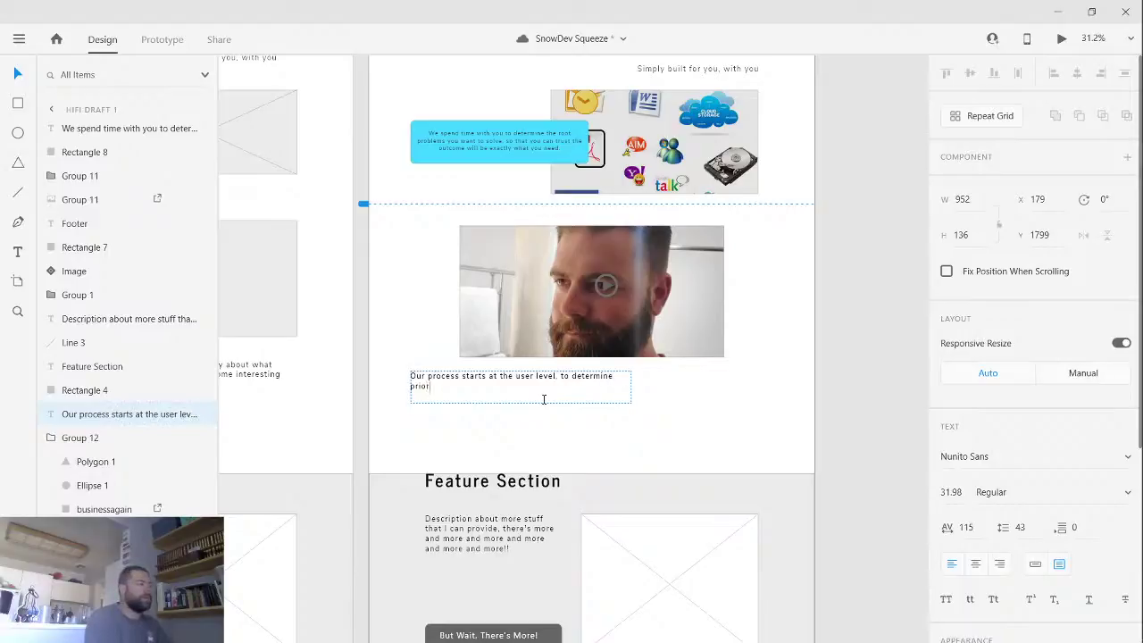
type("ity ineffe")
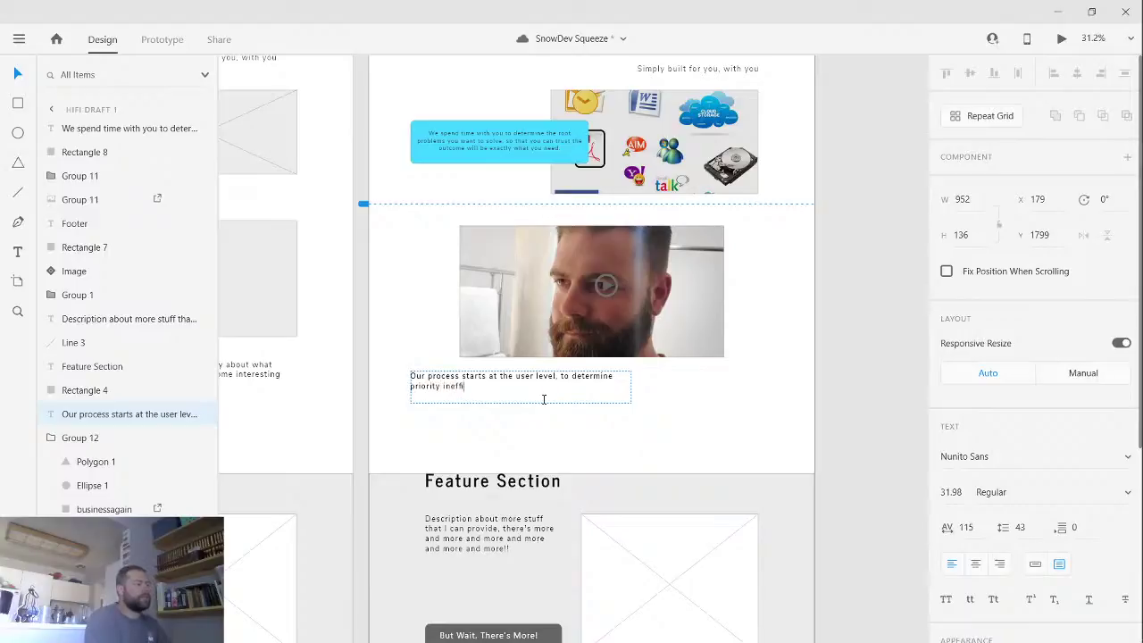
type("ciencies")
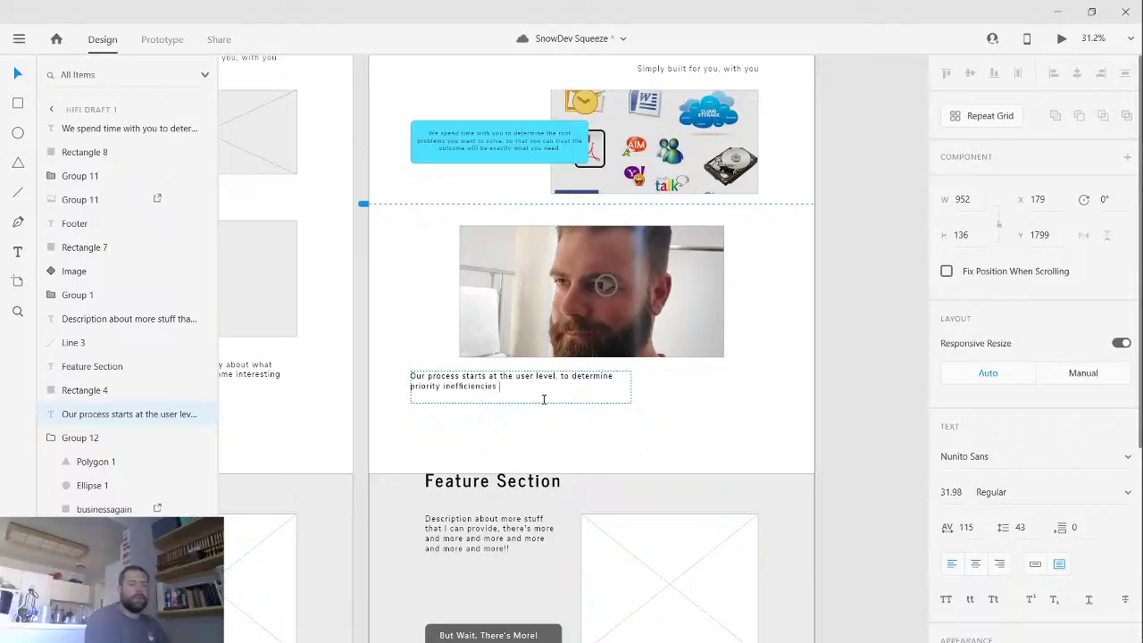
type(" in the current s")
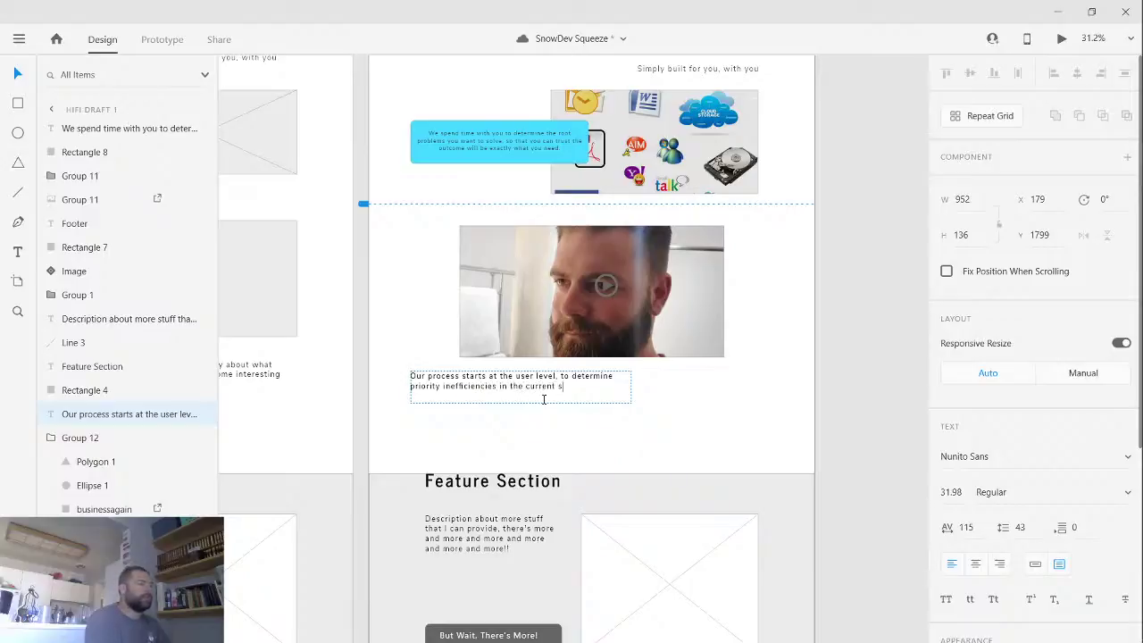
type("ystem. This al")
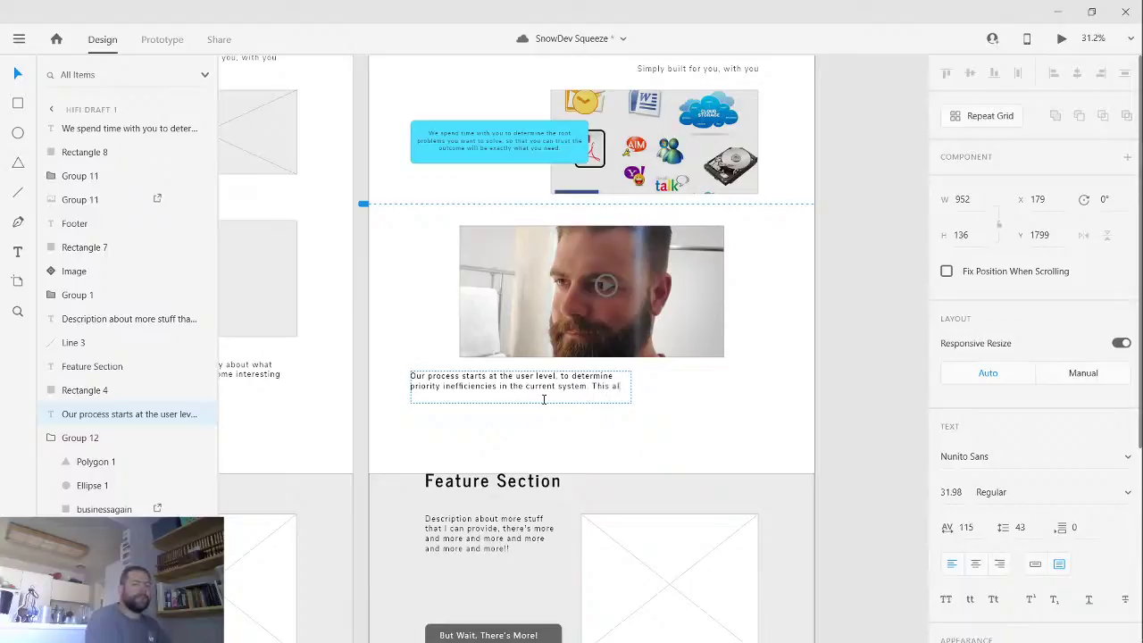
- Complete the summary's second sentence as "This allows for maximum impact for minimum effort on your part."
type("lows for maxim")
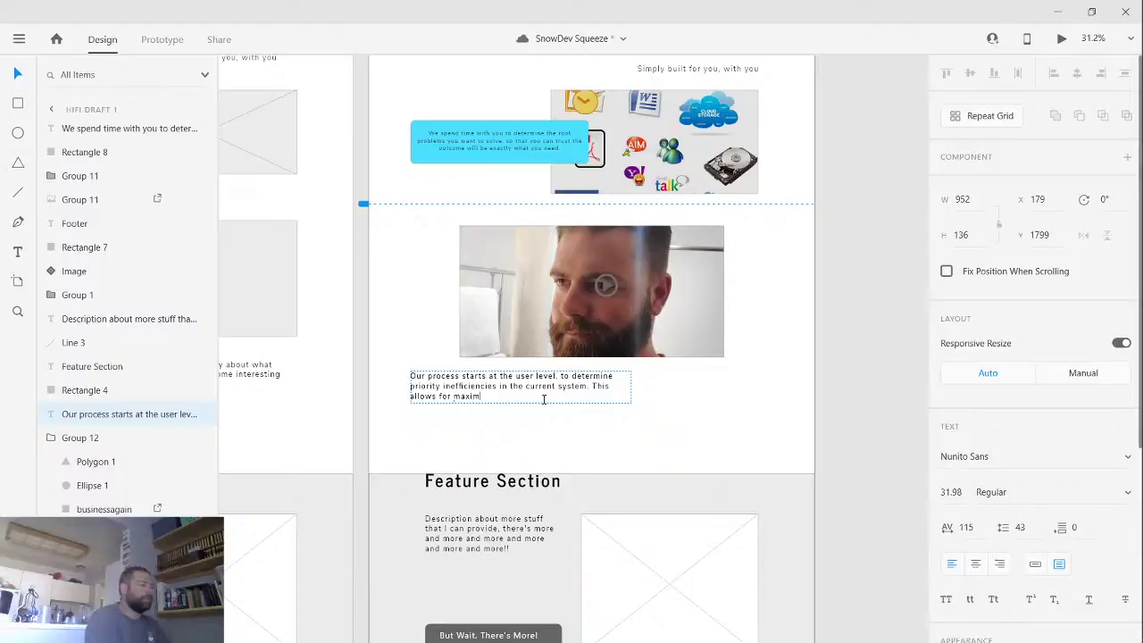
type("um ")
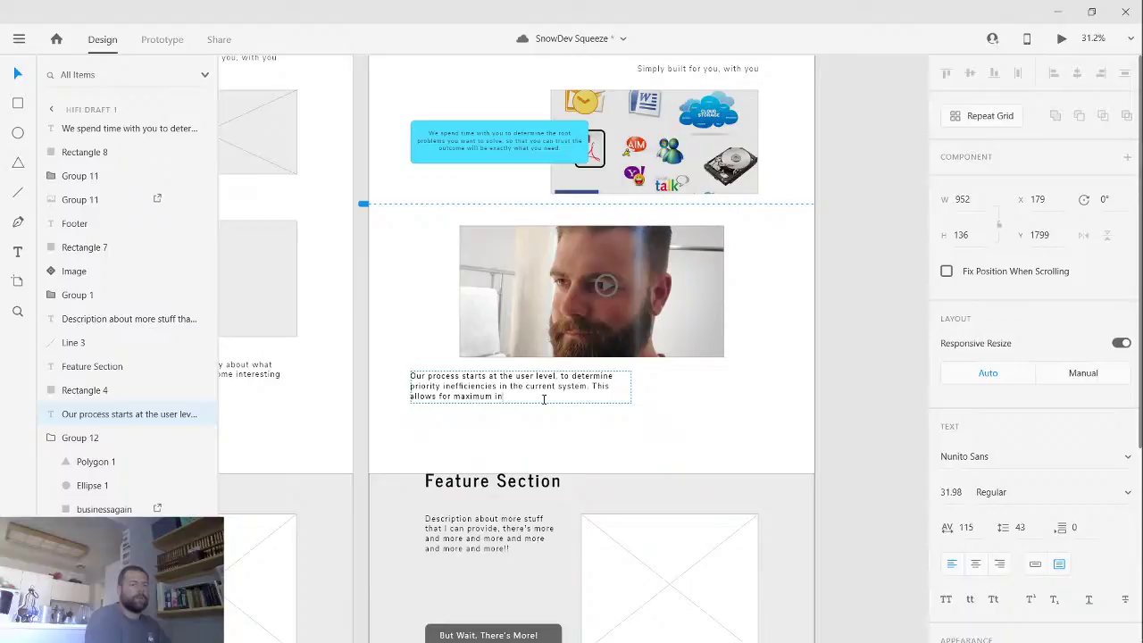
type("impac")
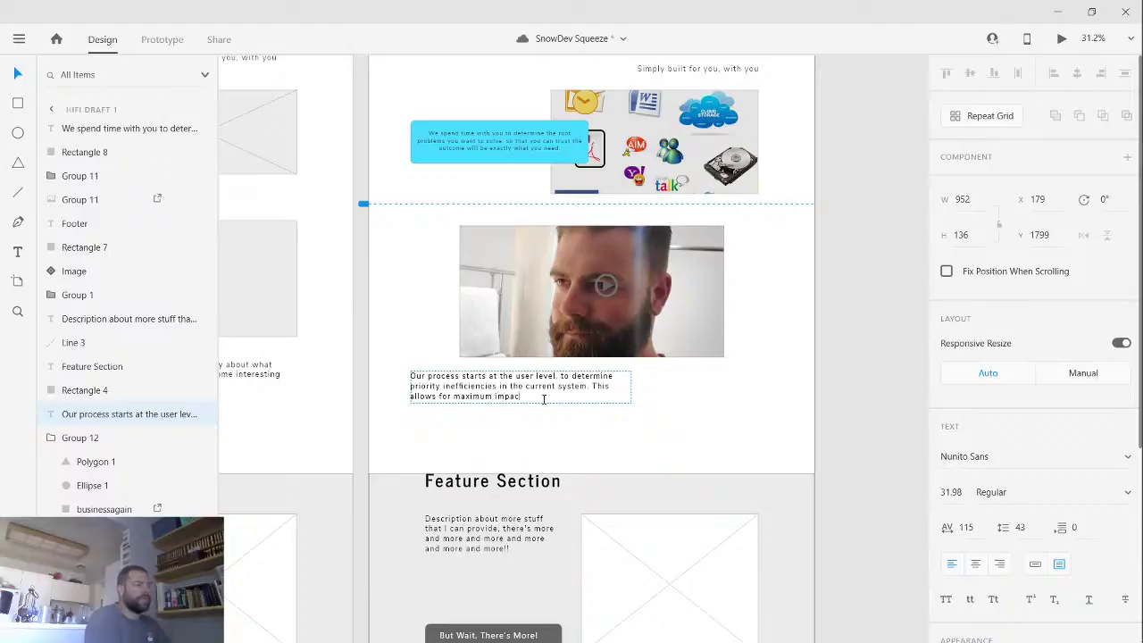
type("t for")
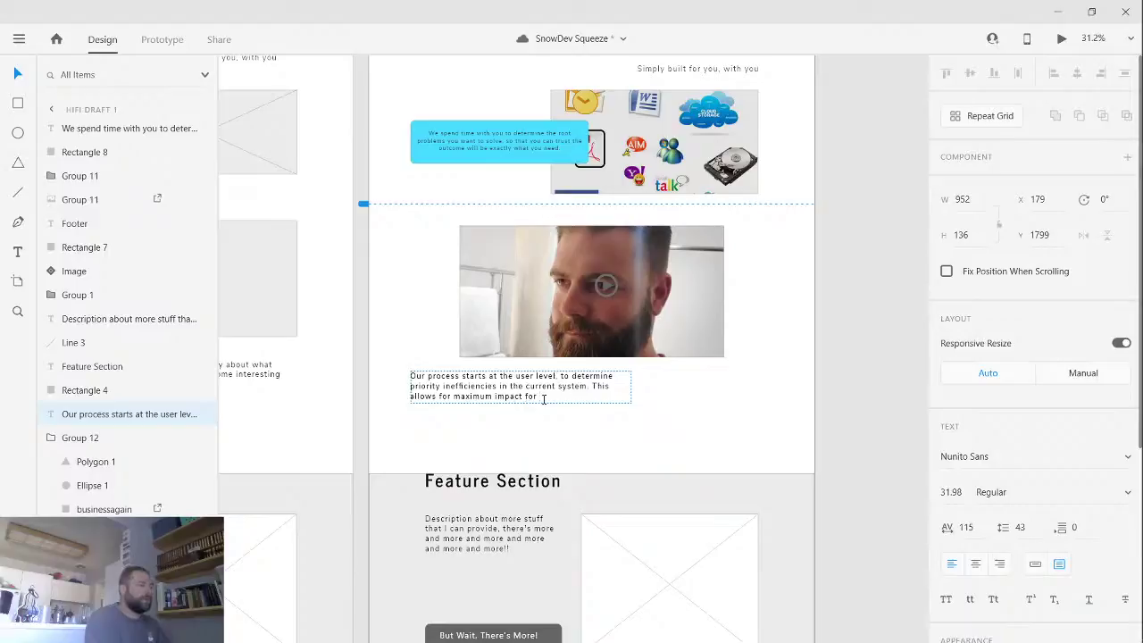
type("minimum effort")
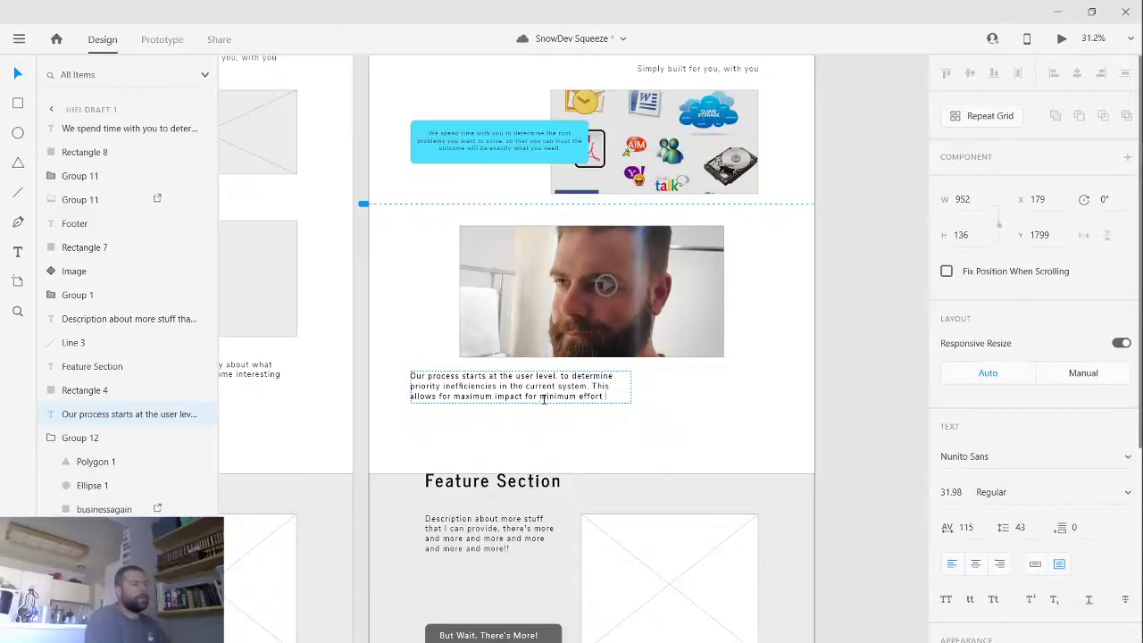
type(" on your part.")
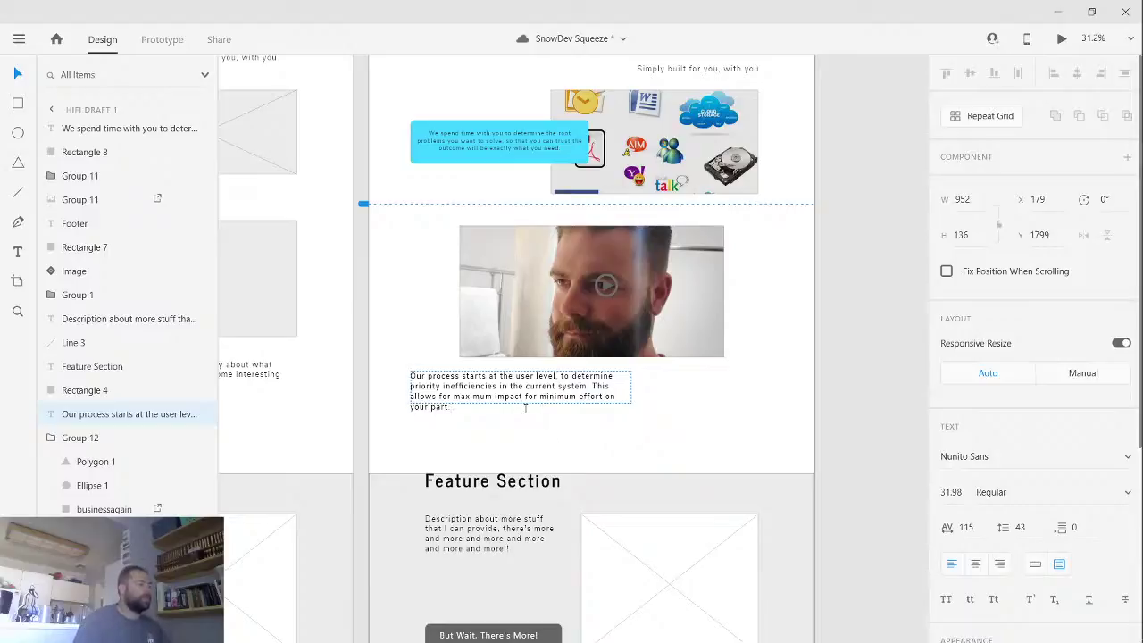
- Enlarge the summary text box to 1136 wide by 185 high
left_click(530, 399)
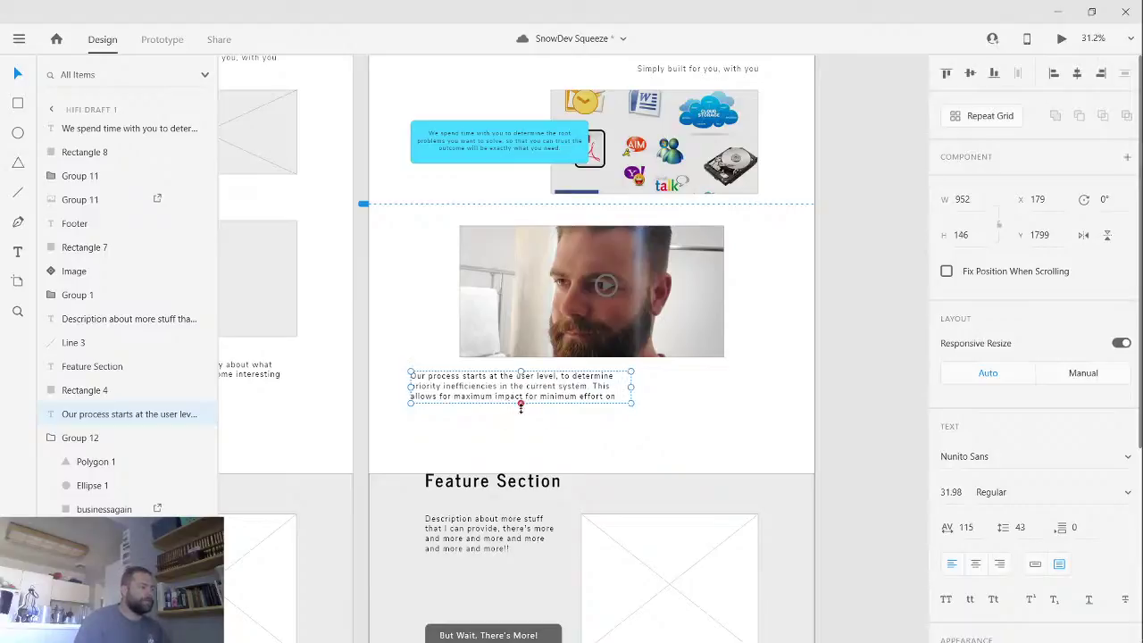
left_click_drag(521, 404, 521, 415)
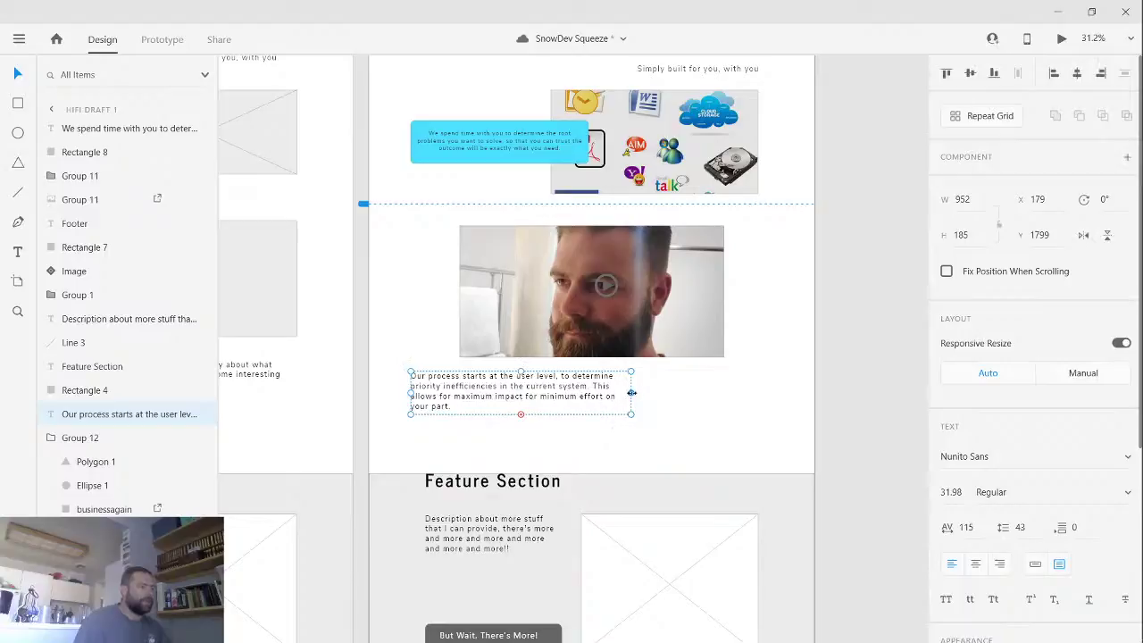
left_click_drag(631, 393, 674, 392)
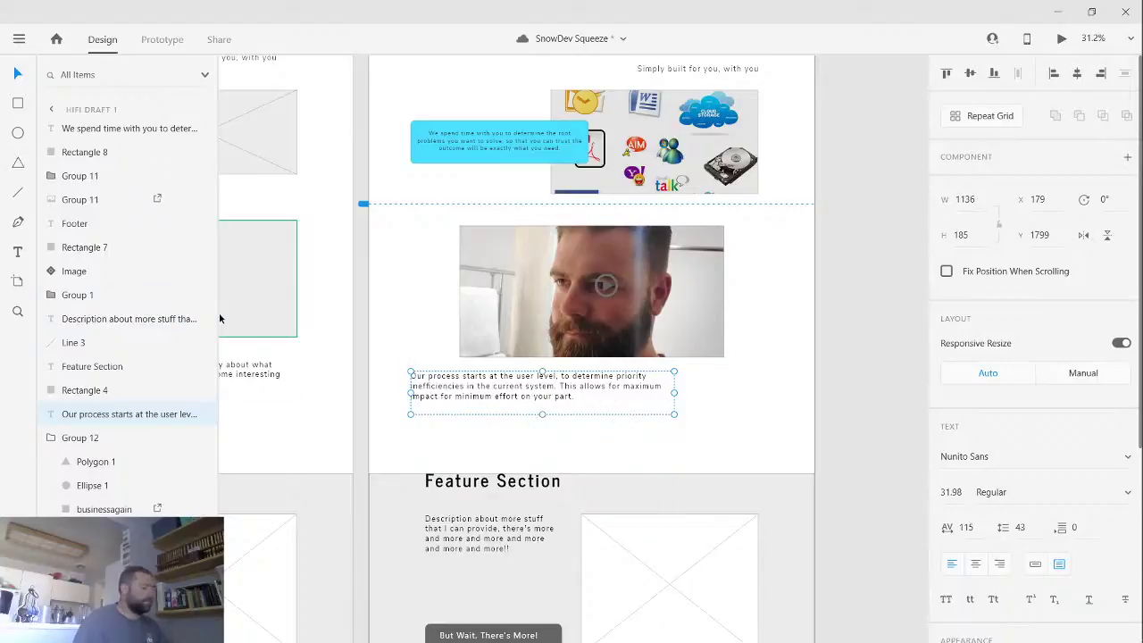
- Try the Body and Emphasis character styles on the summary text and settle on the Subtitle style
key("ctrl+shift+y")
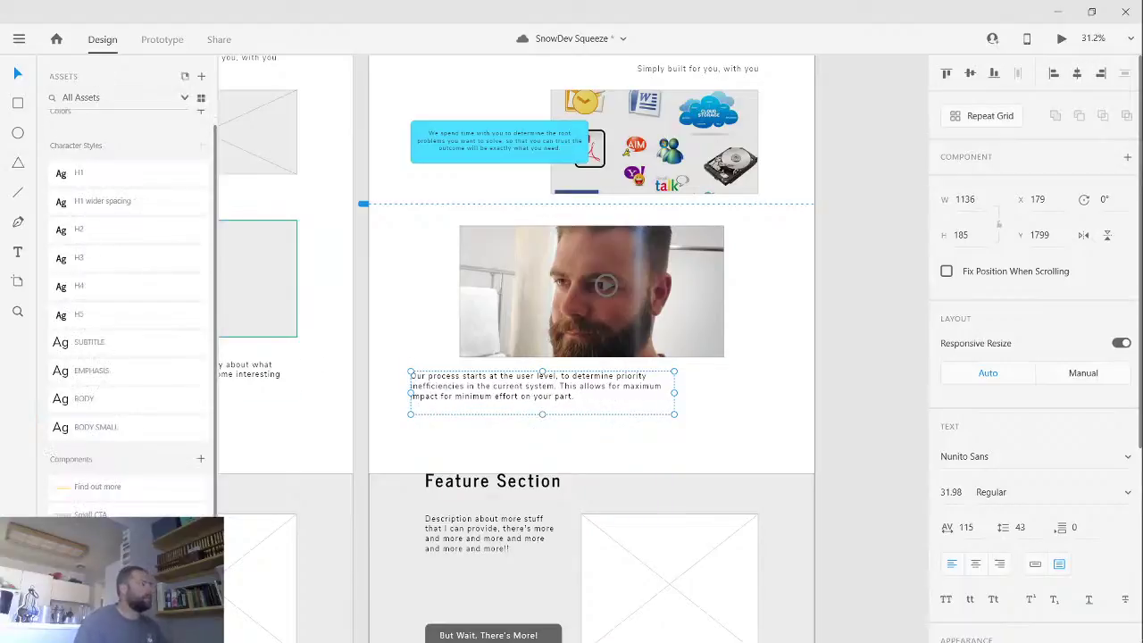
left_click(166, 399)
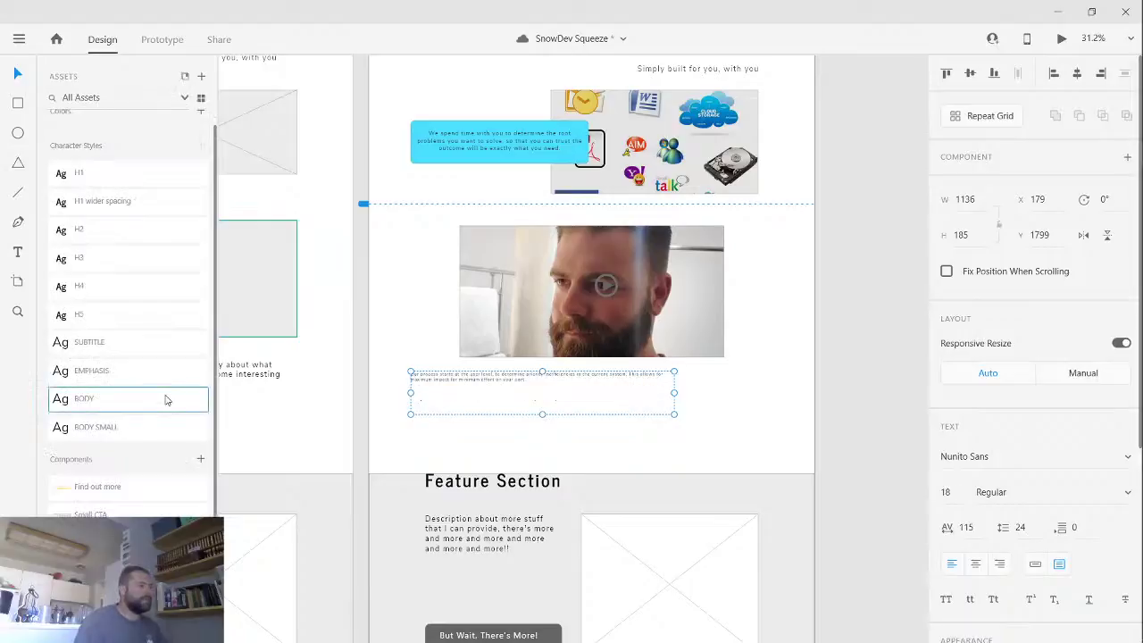
left_click(155, 369)
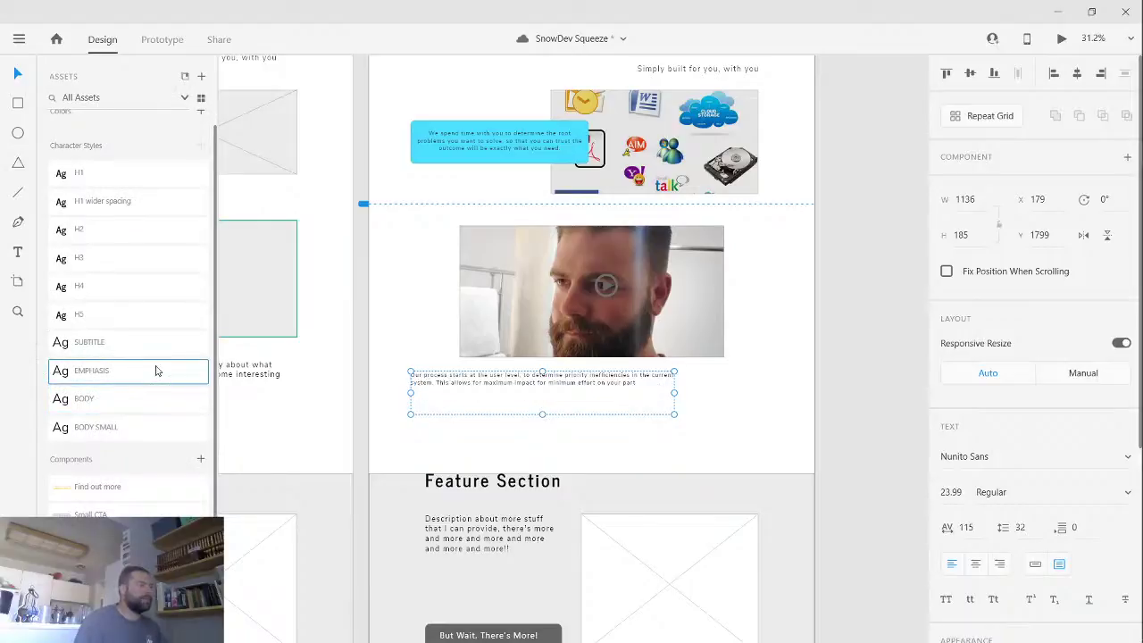
left_click(157, 346)
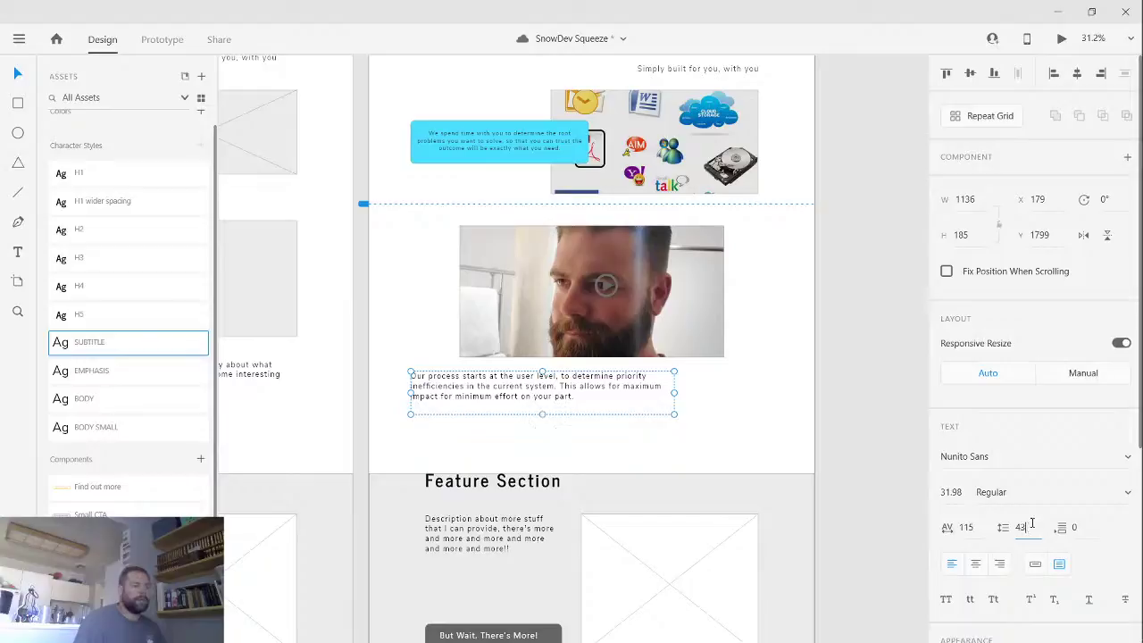
- Set the summary text's line spacing to 48
key("Up")
key("Up")
key("Up")
key("Up")
key("Up")
key("Up")
key("Up")
key("Up")
key("Up")
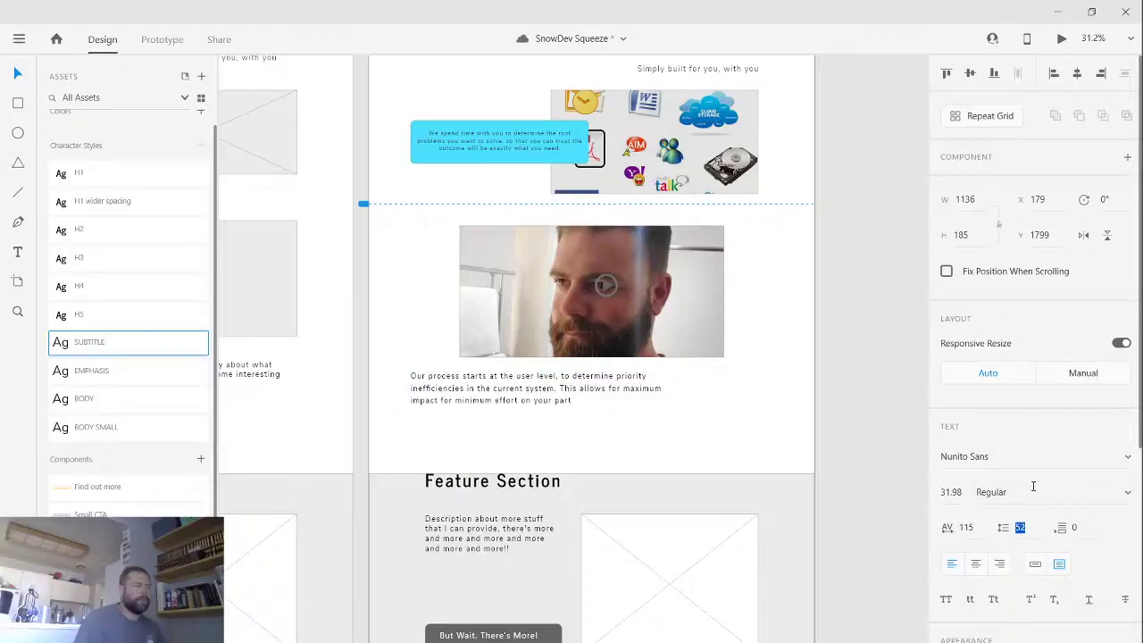
key("Down")
key("Down")
key("Down")
key("Down")
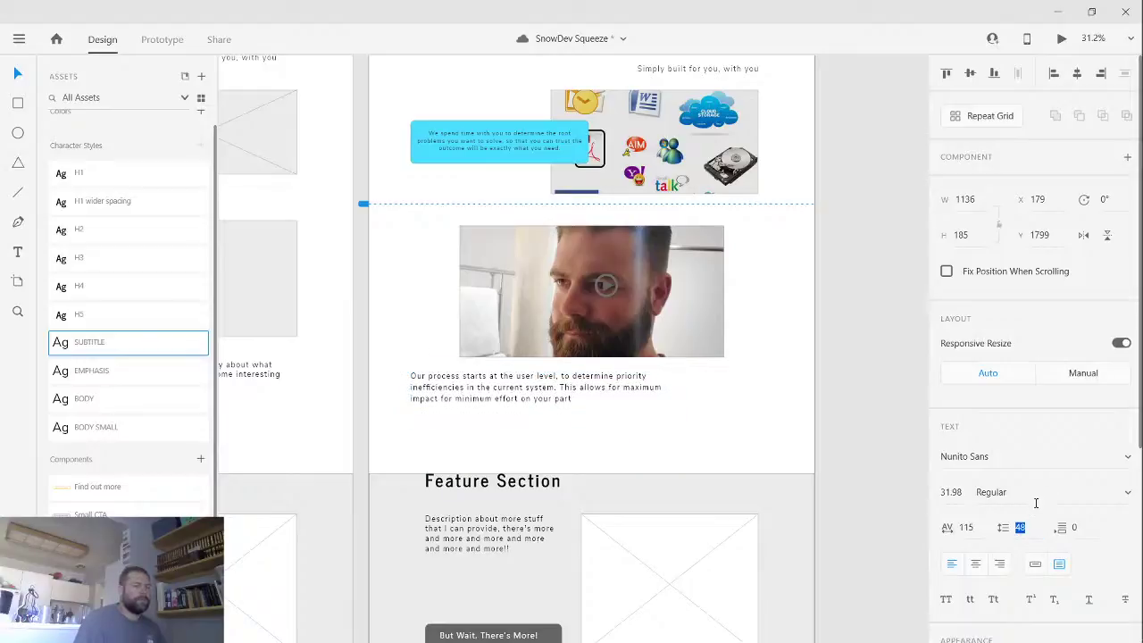
key("Return")
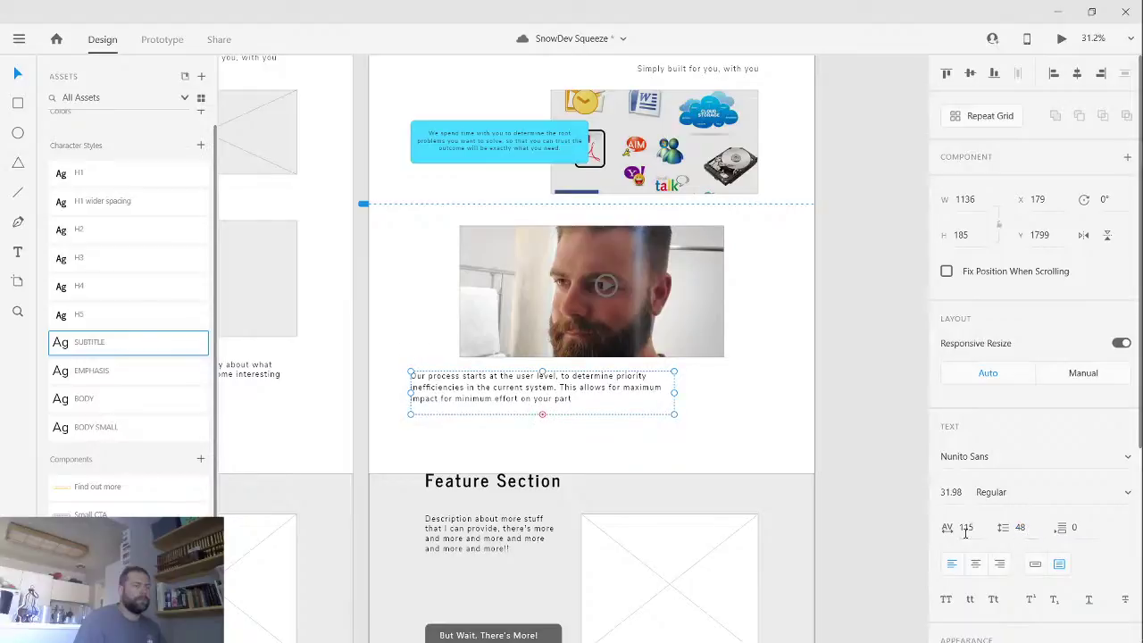
- Set the summary text's character spacing to 136
key("Up")
key("Up")
key("Up")
key("Up")
key("Up")
key("Up")
key("Up")
key("Up")
key("Up")
key("Up")
key("Up")
key("Up")
key("Up")
key("Up")
key("Up")
key("Up")
key("Up")
key("Up")
key("Up")
key("Up")
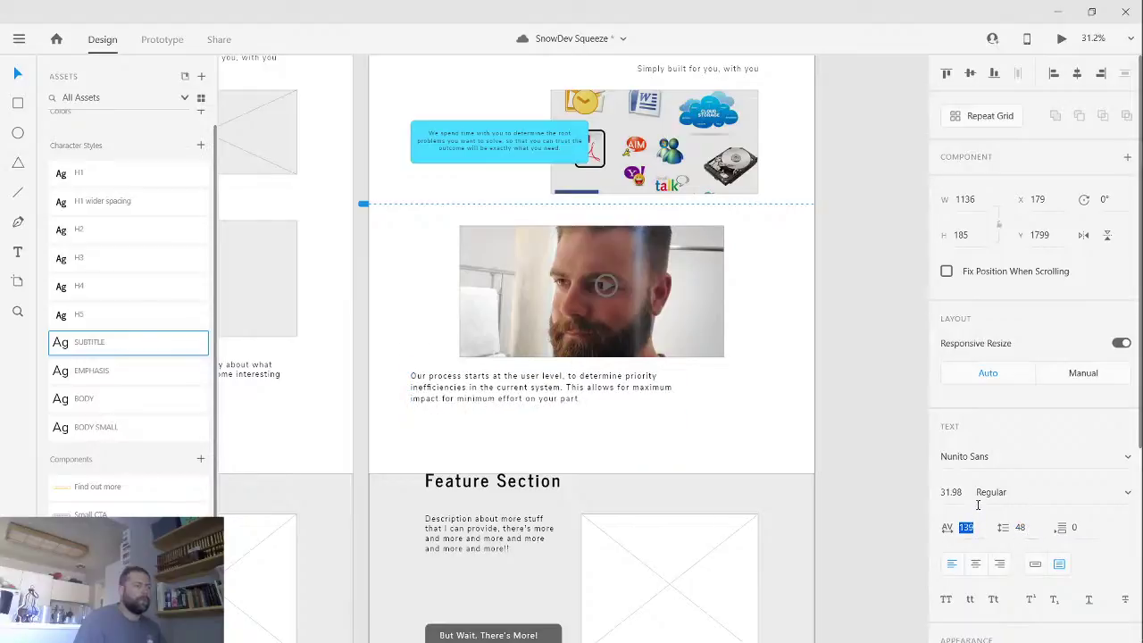
key("Down")
key("Down")
key("Down")
key("Down")
key("Down")
key("Down")
key("Down")
key("Return")
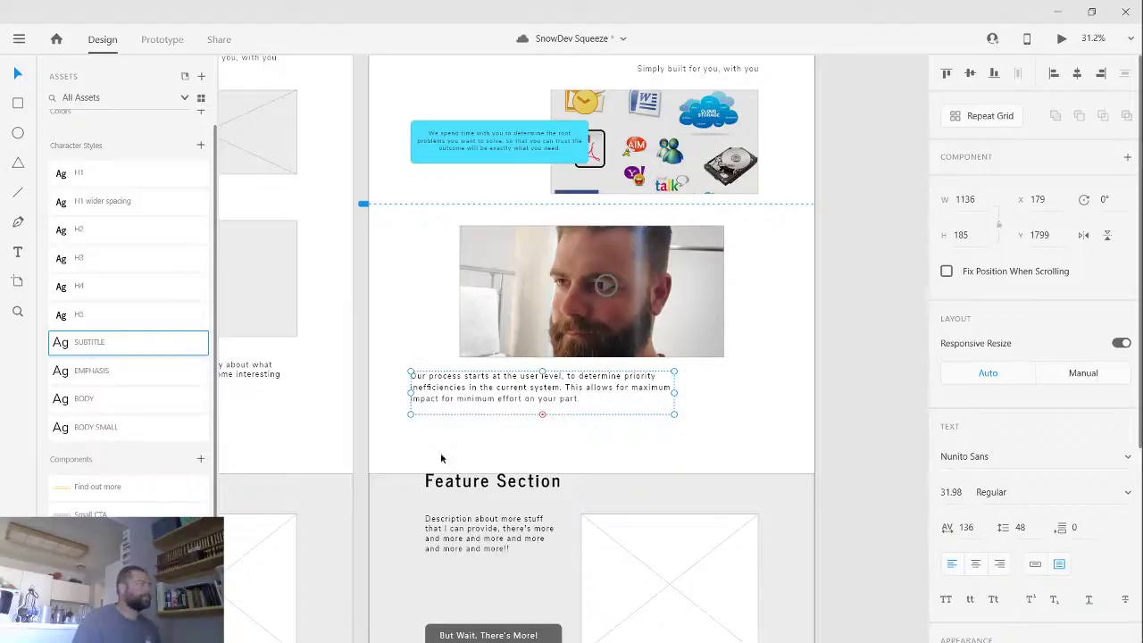
- Reapply the Subtitle character style to the summary text to reset its spacing
left_click(591, 426)
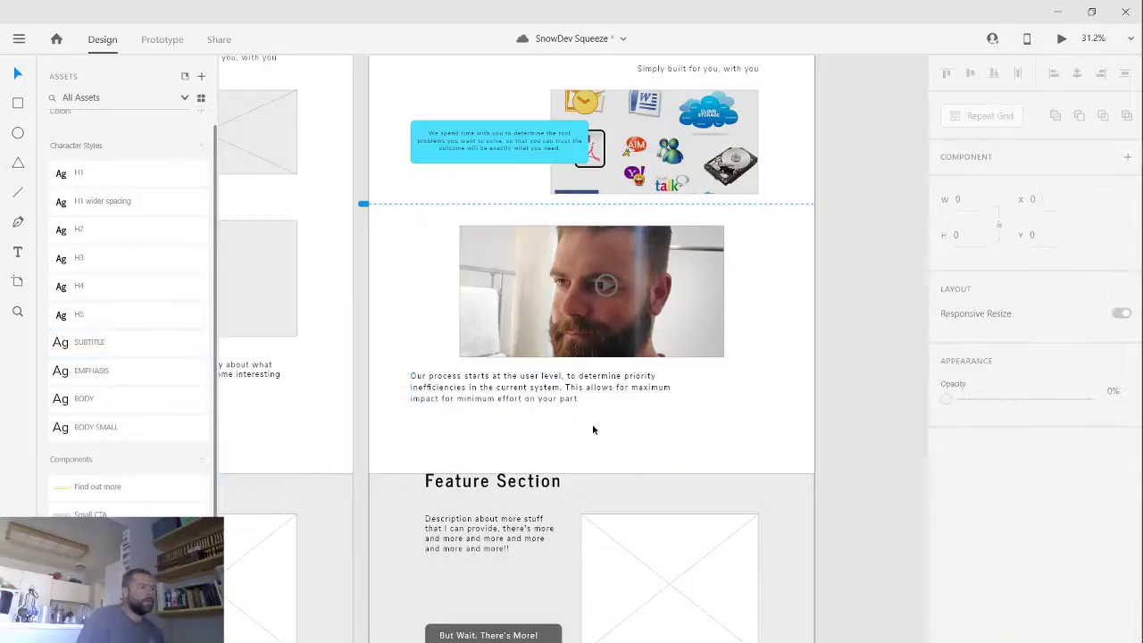
left_click(567, 399)
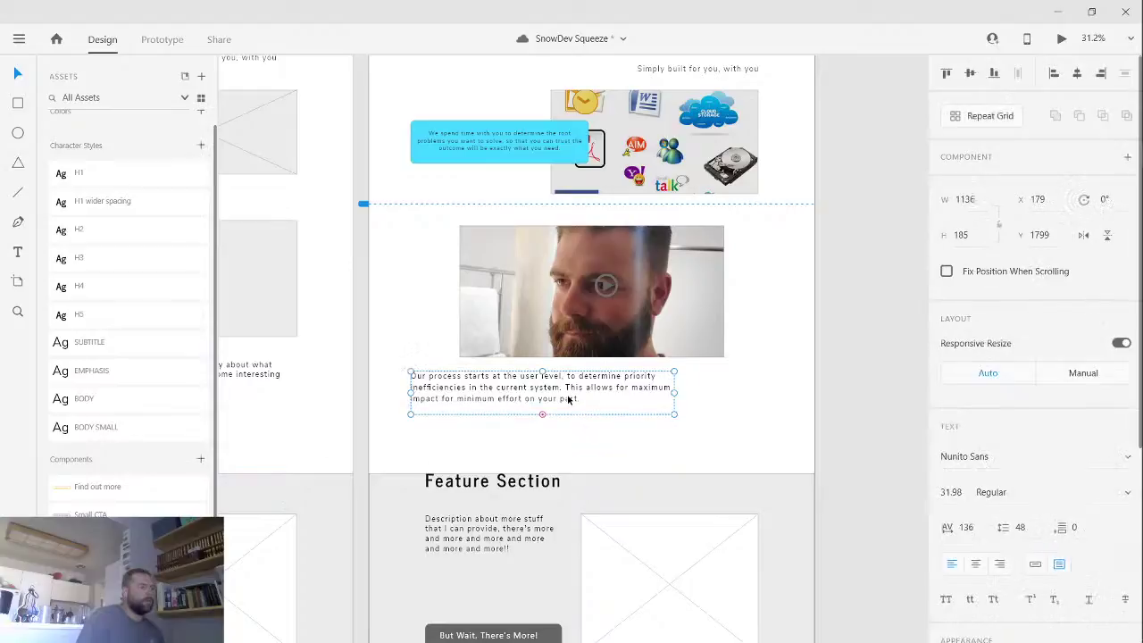
left_click(121, 343)
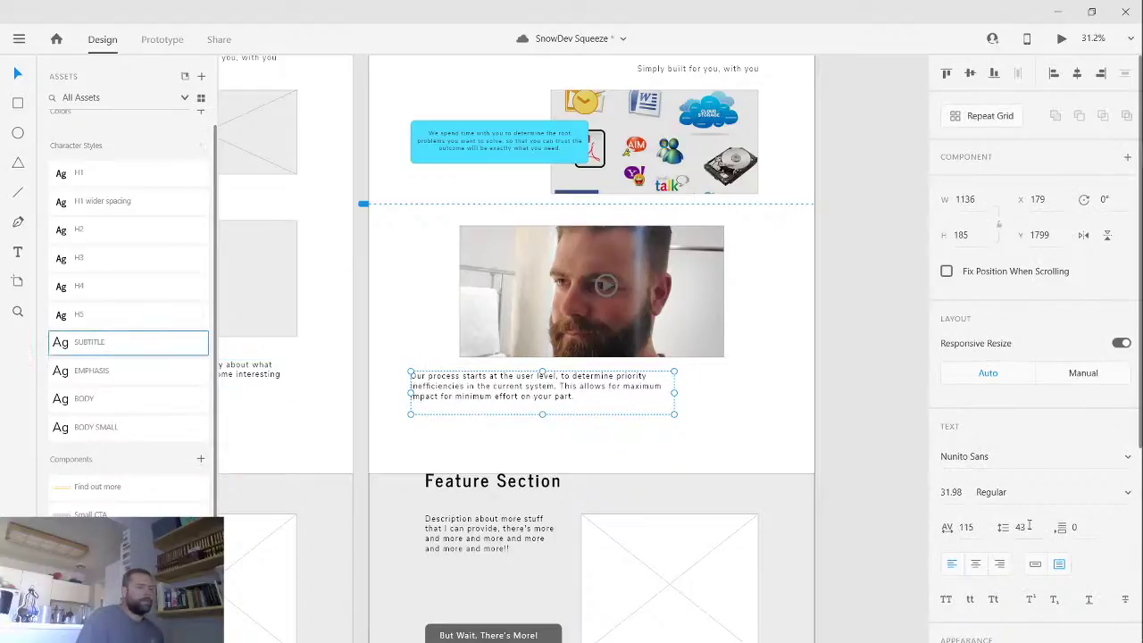
- Set the summary text's line spacing to 45 and its character spacing to 171
key("Up")
key("Up")
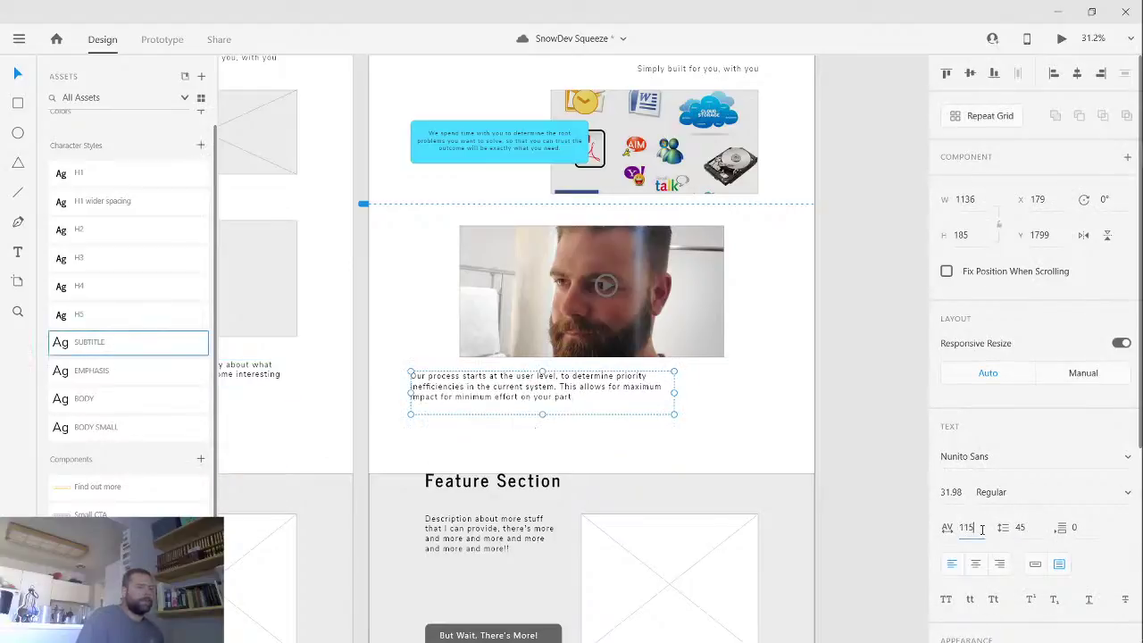
left_click_drag(982, 529, 987, 480)
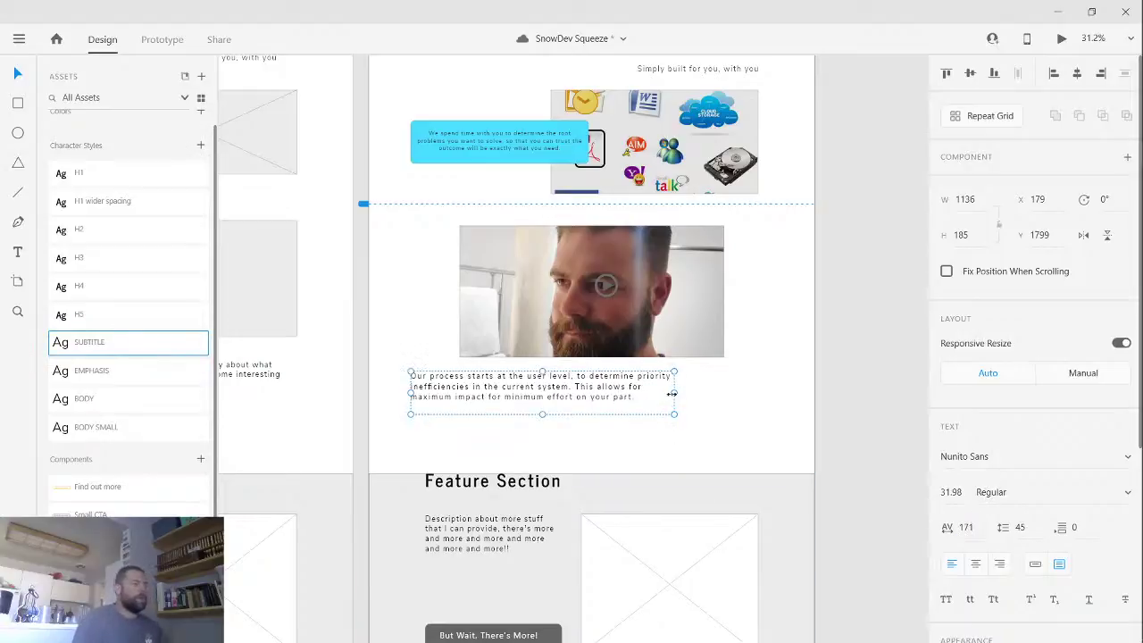
- Narrow the summary text box to a width of 1117 and deselect it
left_click_drag(671, 394, 669, 393)
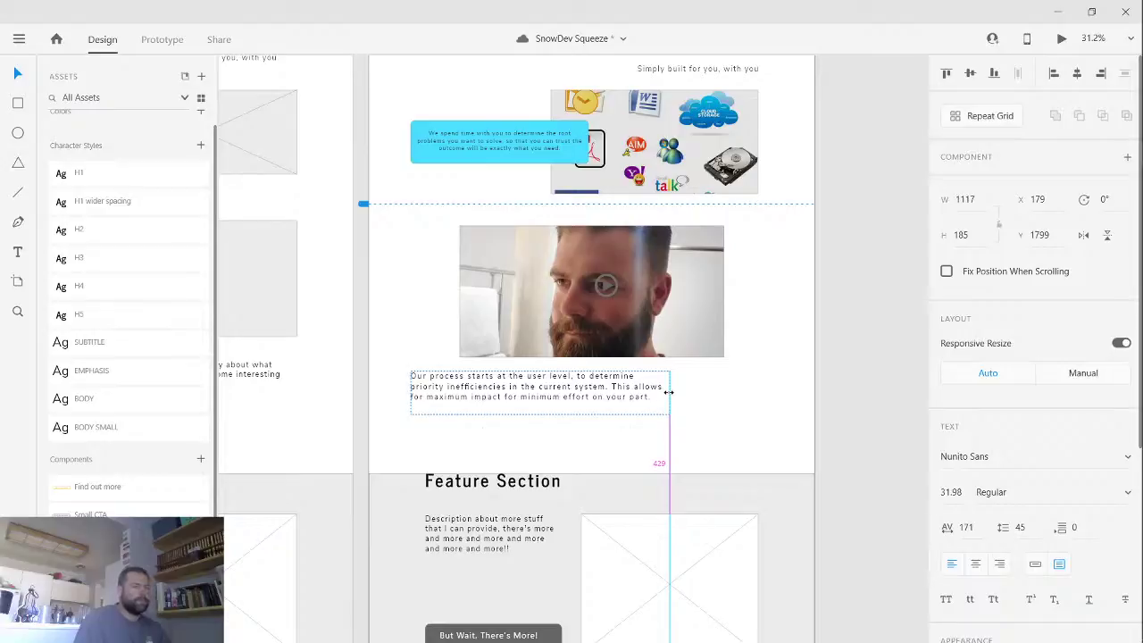
left_click_drag(668, 392, 669, 392)
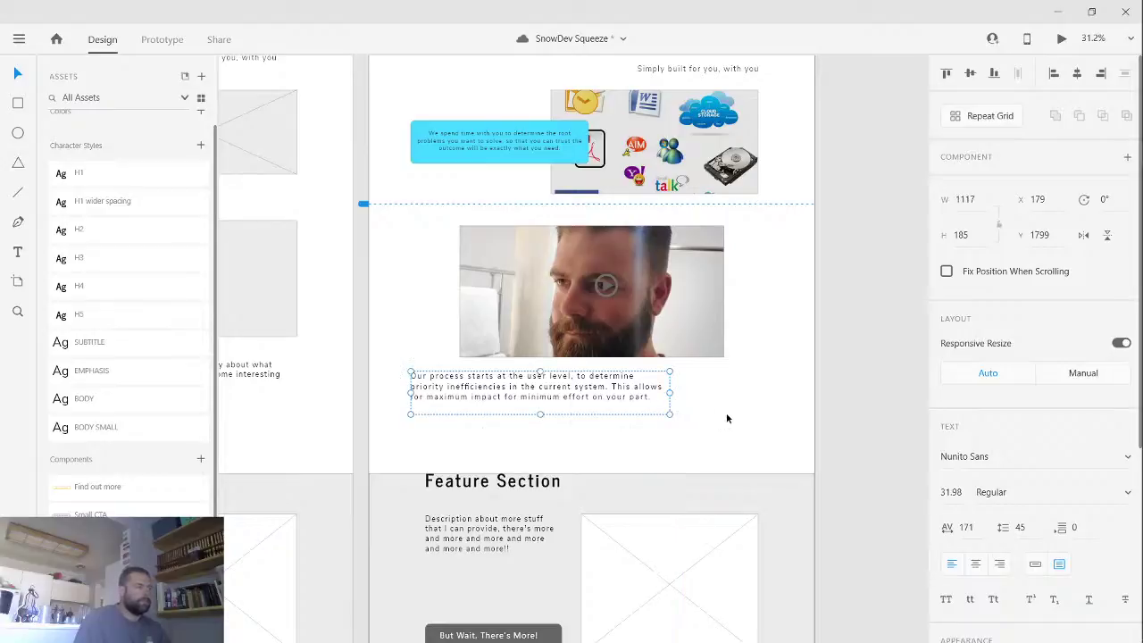
left_click(726, 418)
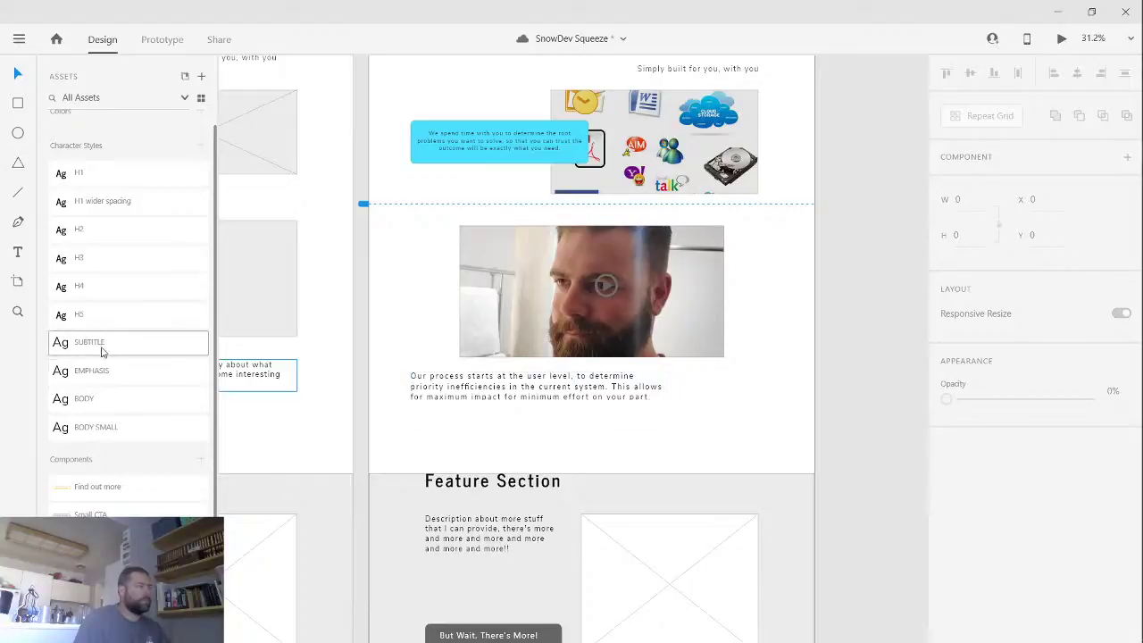
- Examine the font size and spacing of the Subtitle and Body character styles, and review the Hifi Draft 1 layout beside the wireframe
mouse_move(101, 349)
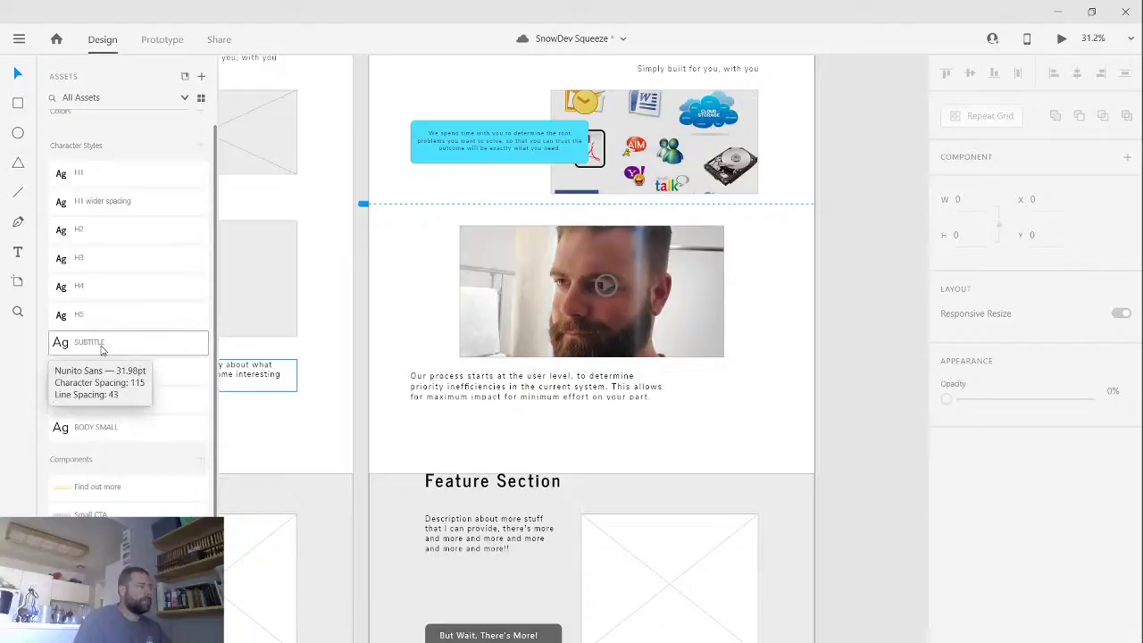
mouse_move(104, 400)
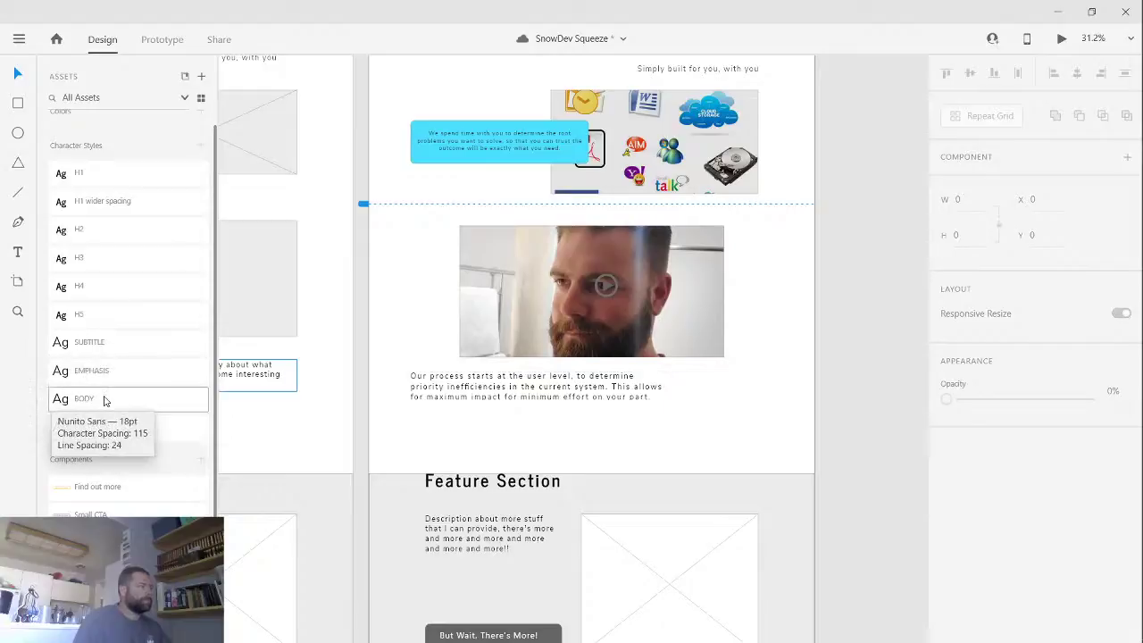
mouse_move(119, 241)
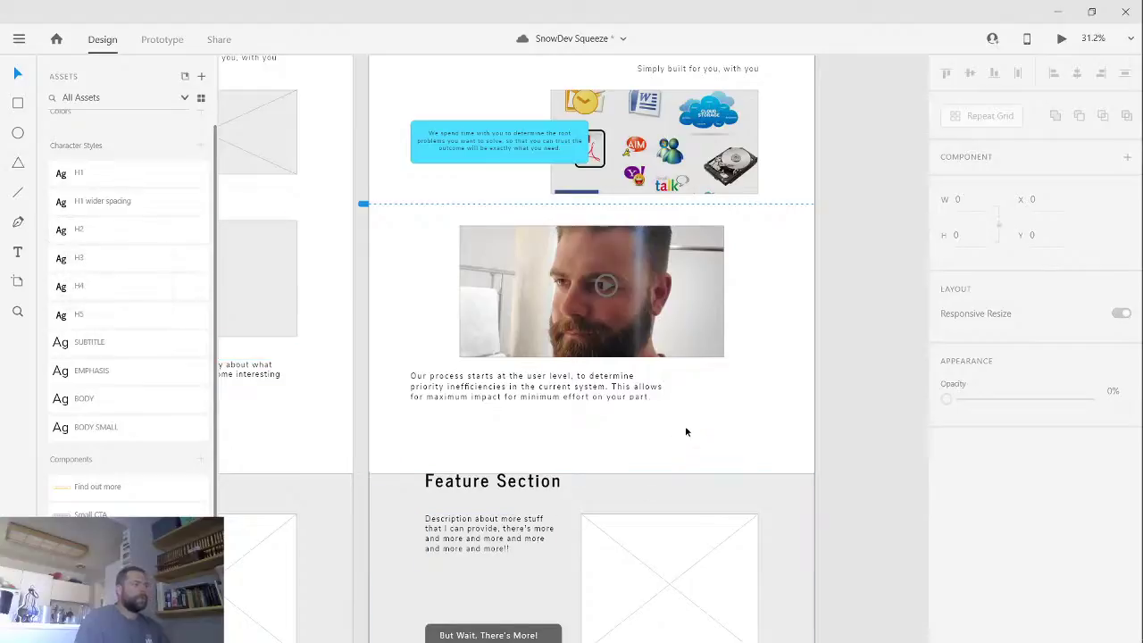
scroll(684, 431, "down", 1)
scroll(685, 432, "up", 2)
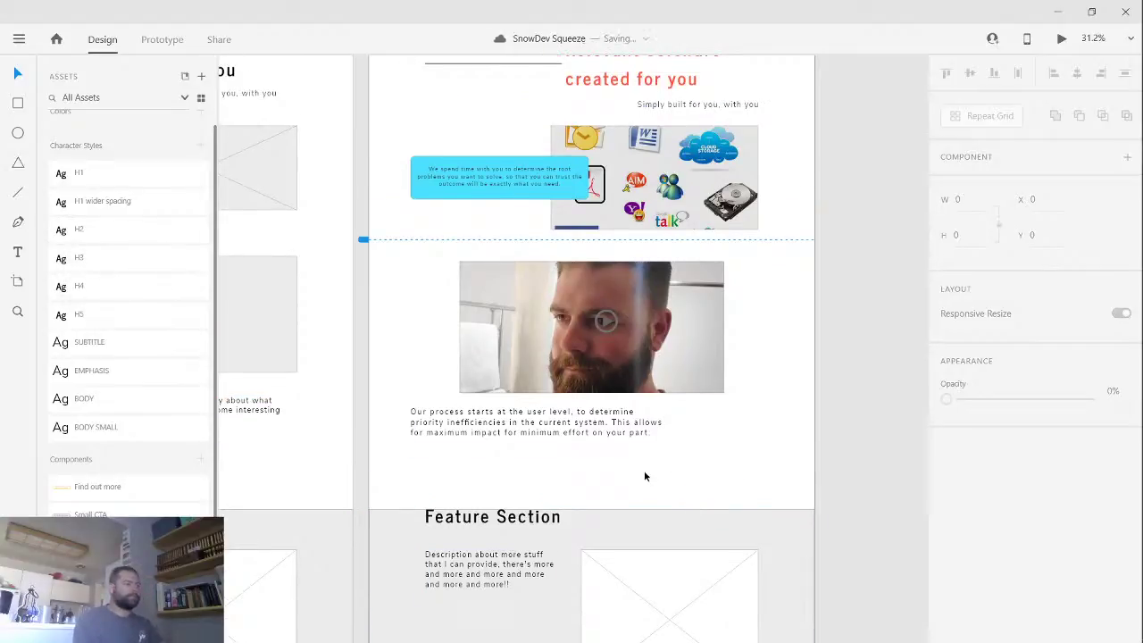
scroll(644, 472, "down", 1)
scroll(643, 467, "up", 1)
scroll(642, 466, "down", 1)
scroll(642, 468, "down", 1)
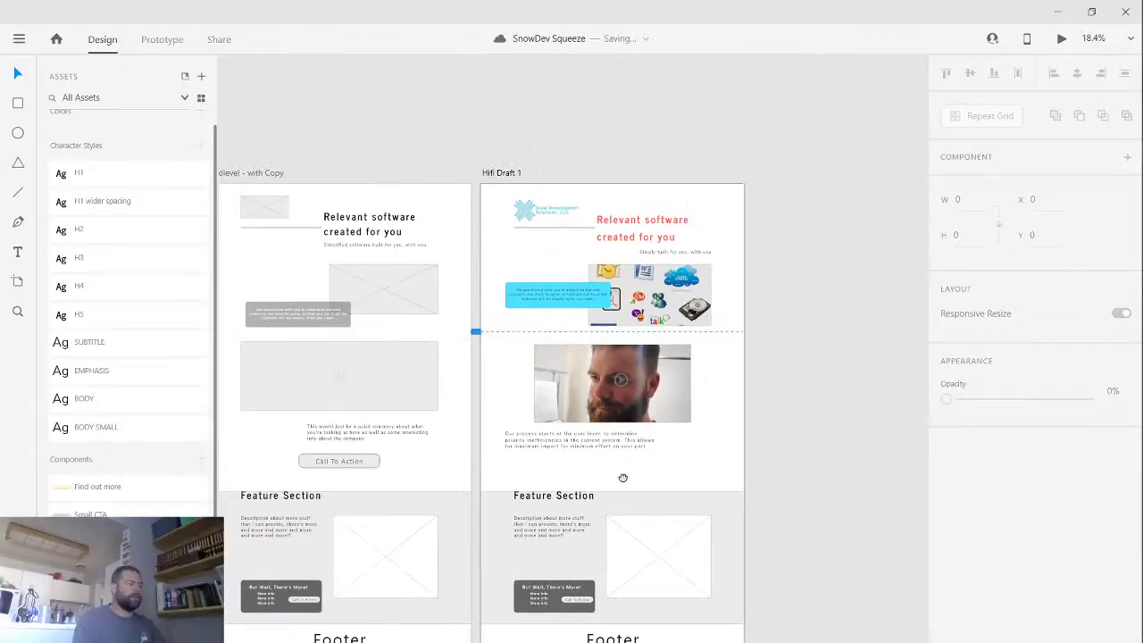
- Show the artboard's column grid and move the summary text to X 242, Y 1861, starting at the first column
left_click_drag(622, 474, 528, 437)
scroll(525, 428, "up", 3)
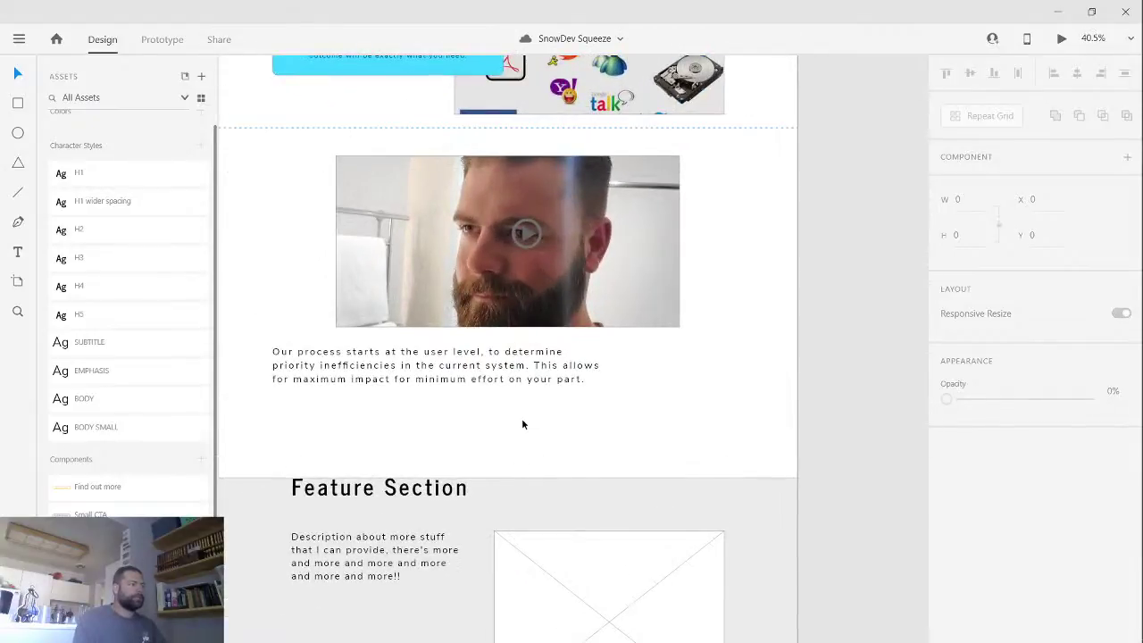
left_click(487, 373)
left_click_drag(470, 381, 471, 403)
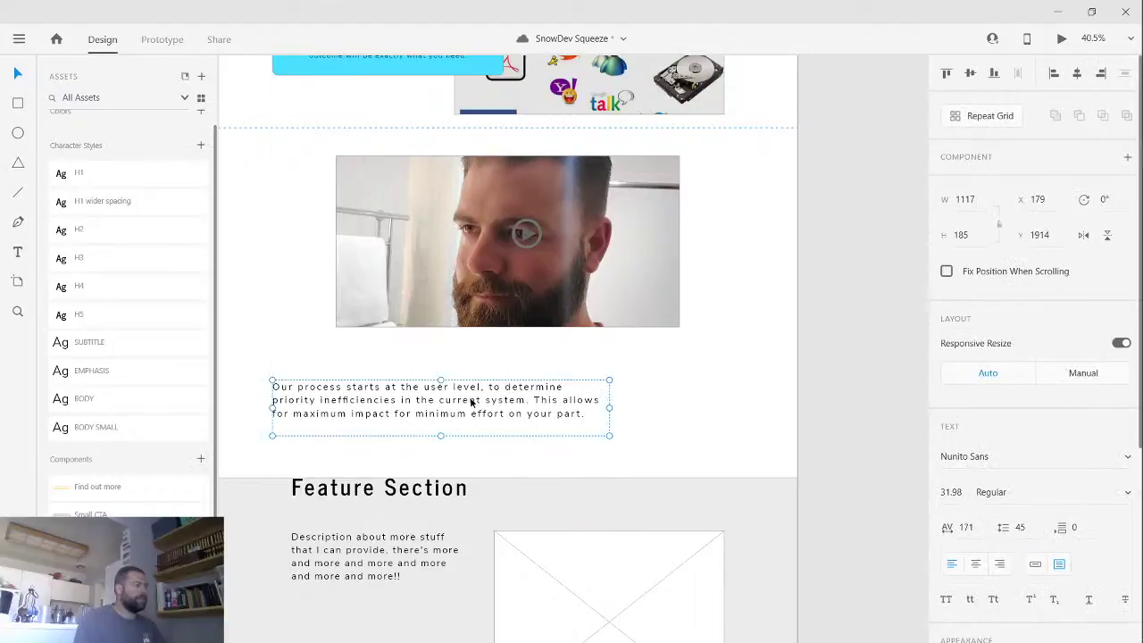
key("ctrl+shift+apostrophe")
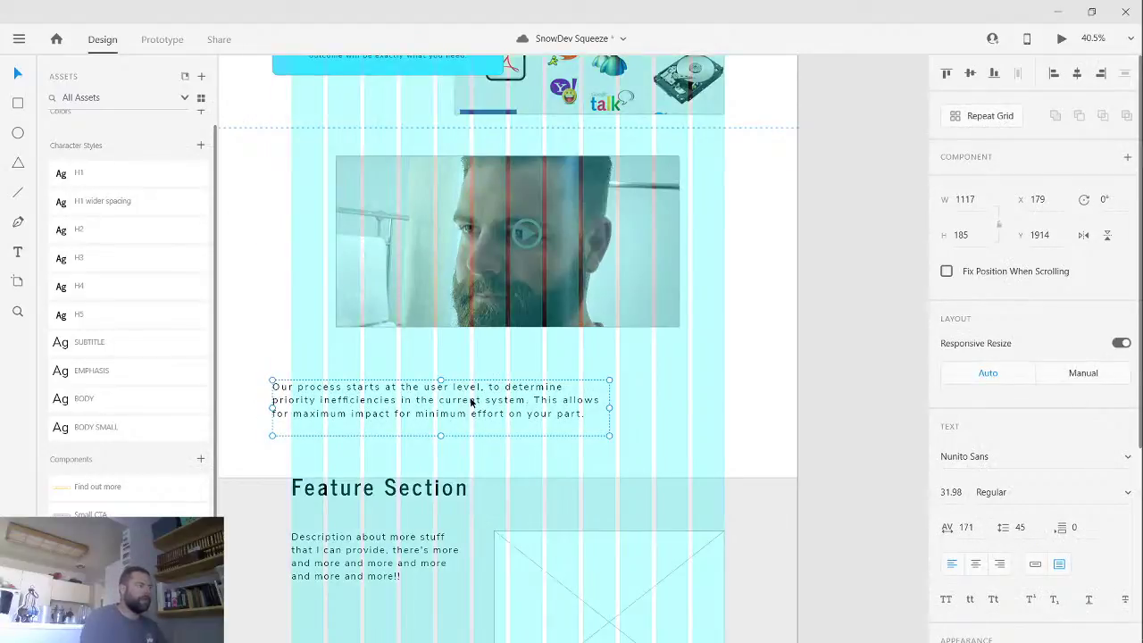
left_click_drag(387, 416, 405, 401)
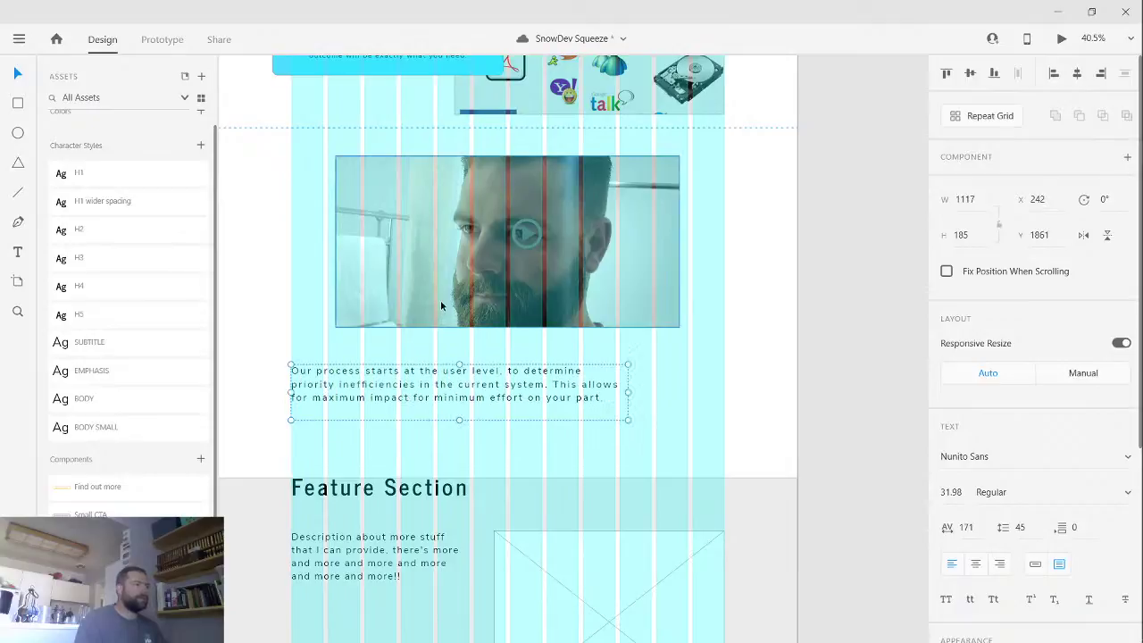
- Move the video image to X 538, Y 1138 so it ends flush with the last grid column
left_click_drag(440, 300, 483, 293)
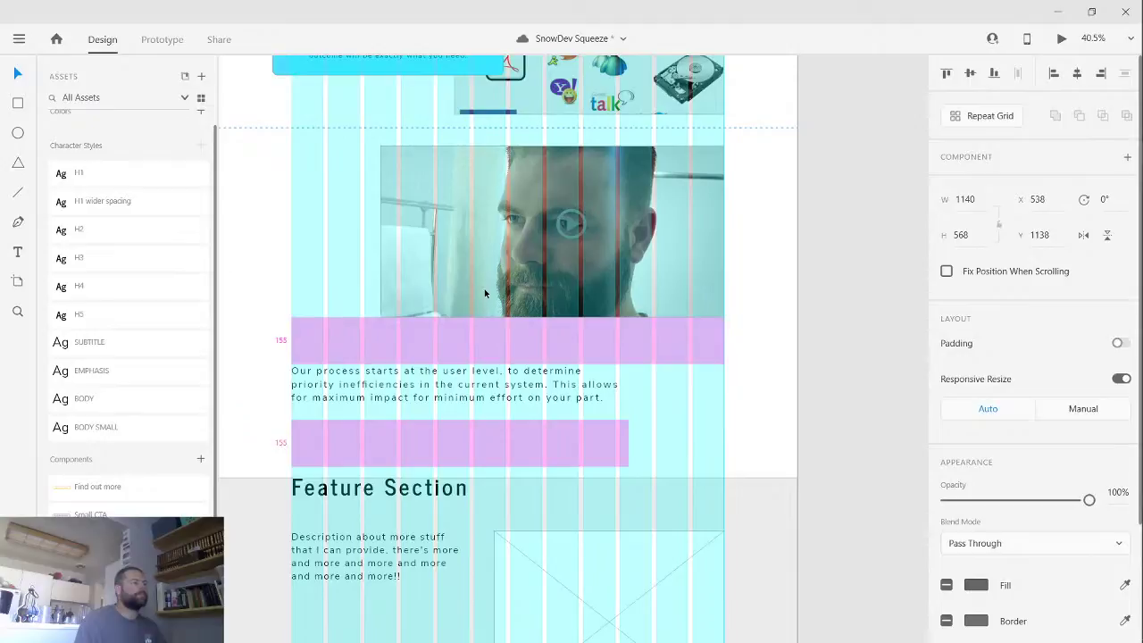
left_click_drag(485, 288, 490, 291)
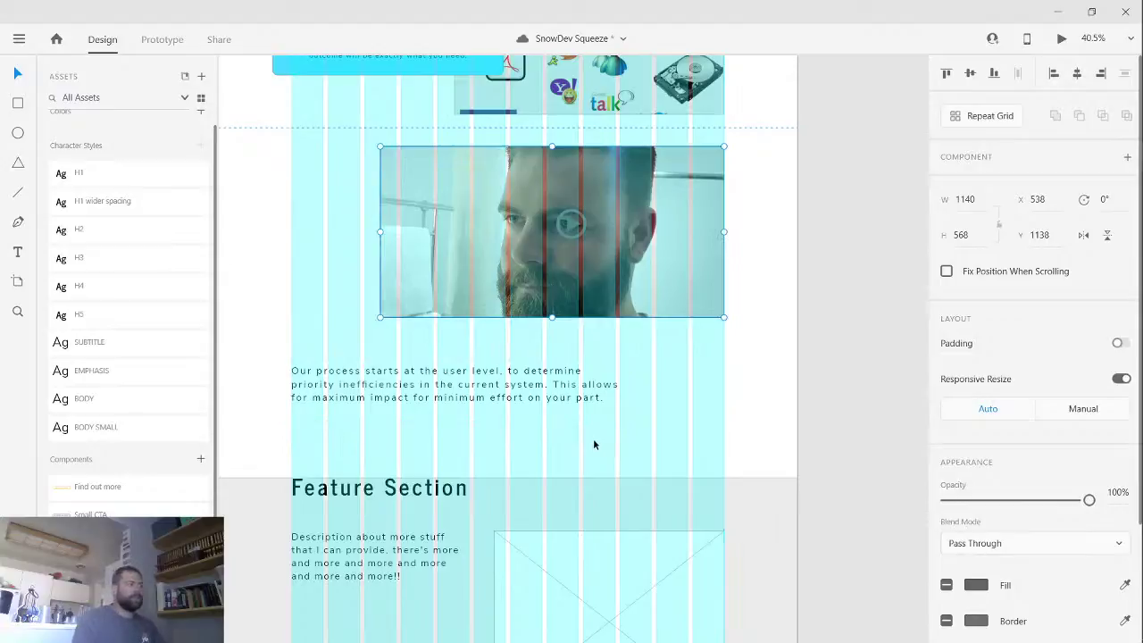
- Apply the Emphasis character style to the summary text and resize its box to 902 by 117
left_click(477, 393)
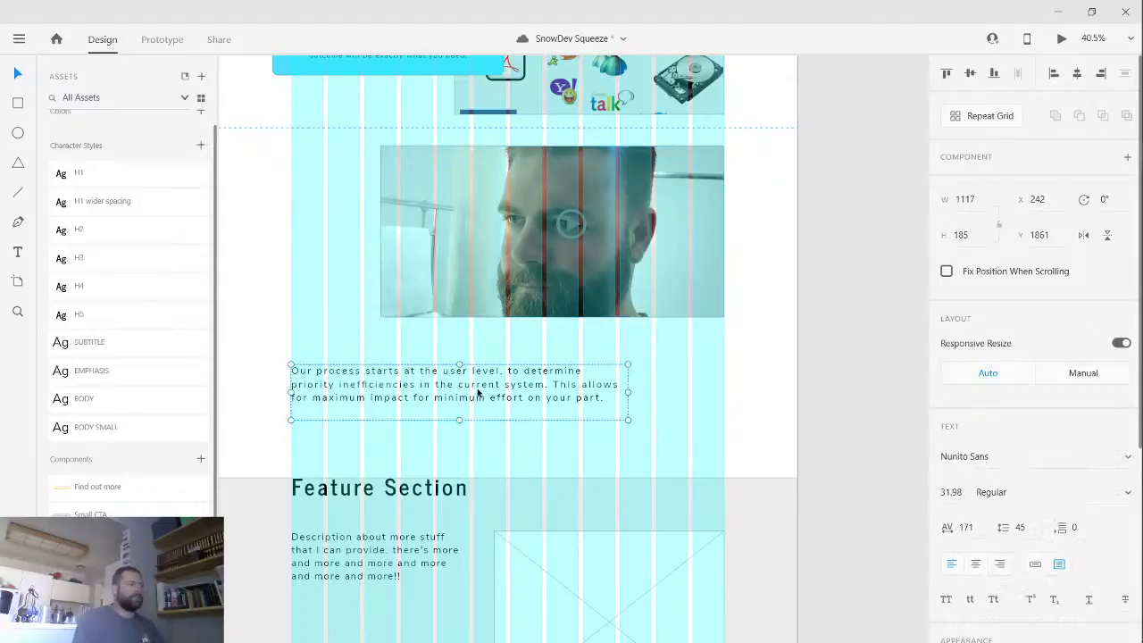
left_click_drag(627, 391, 563, 390)
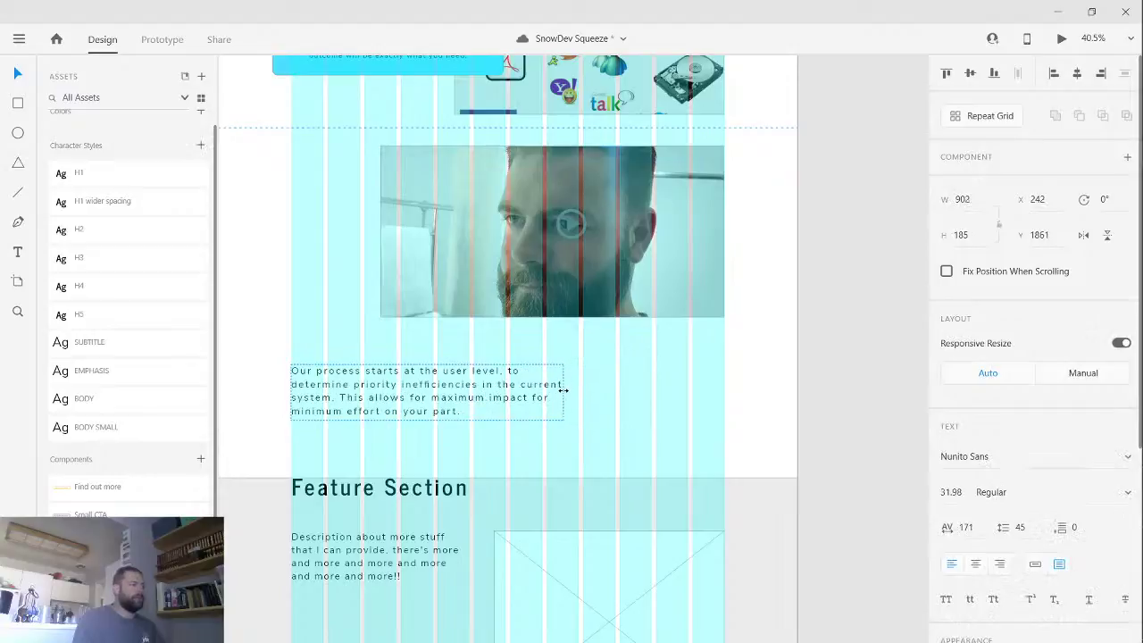
left_click(142, 371)
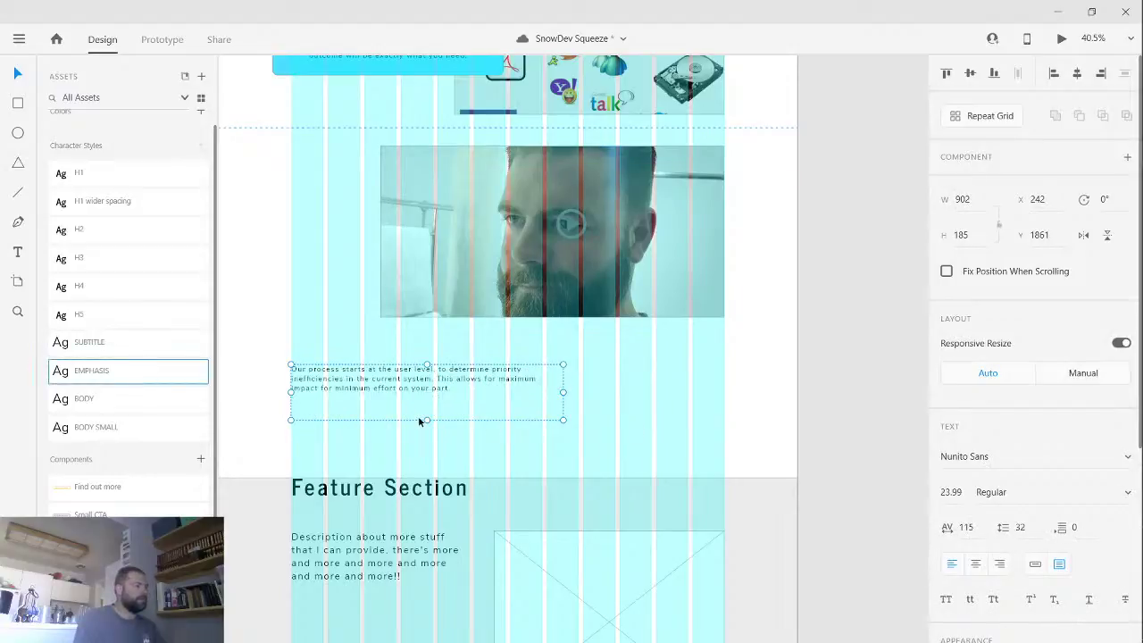
left_click_drag(426, 419, 426, 399)
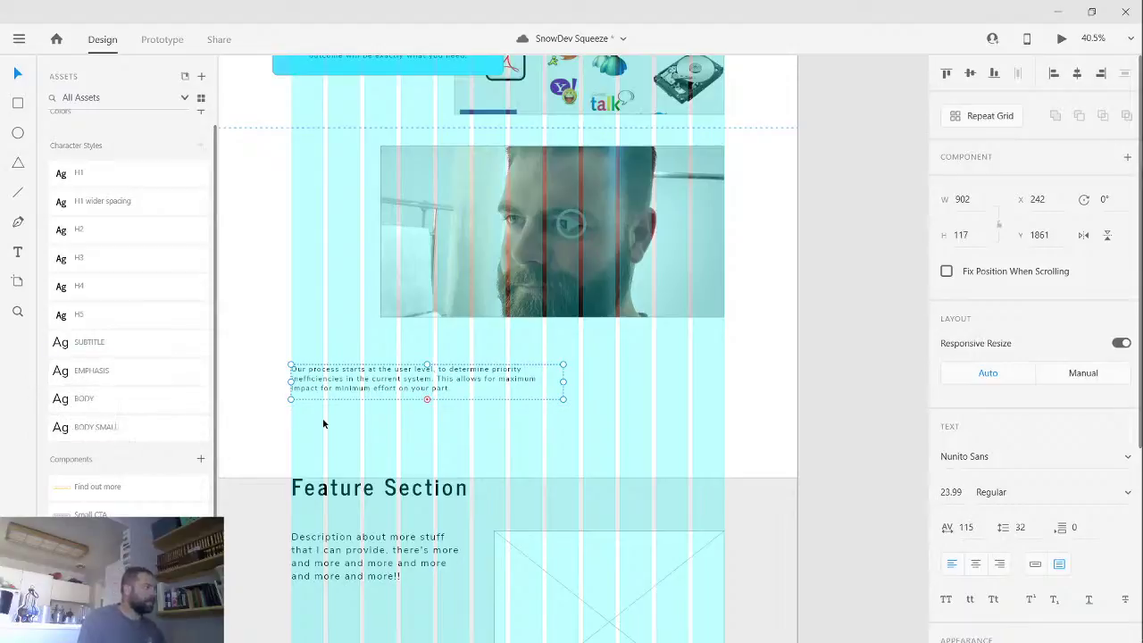
mouse_move(149, 380)
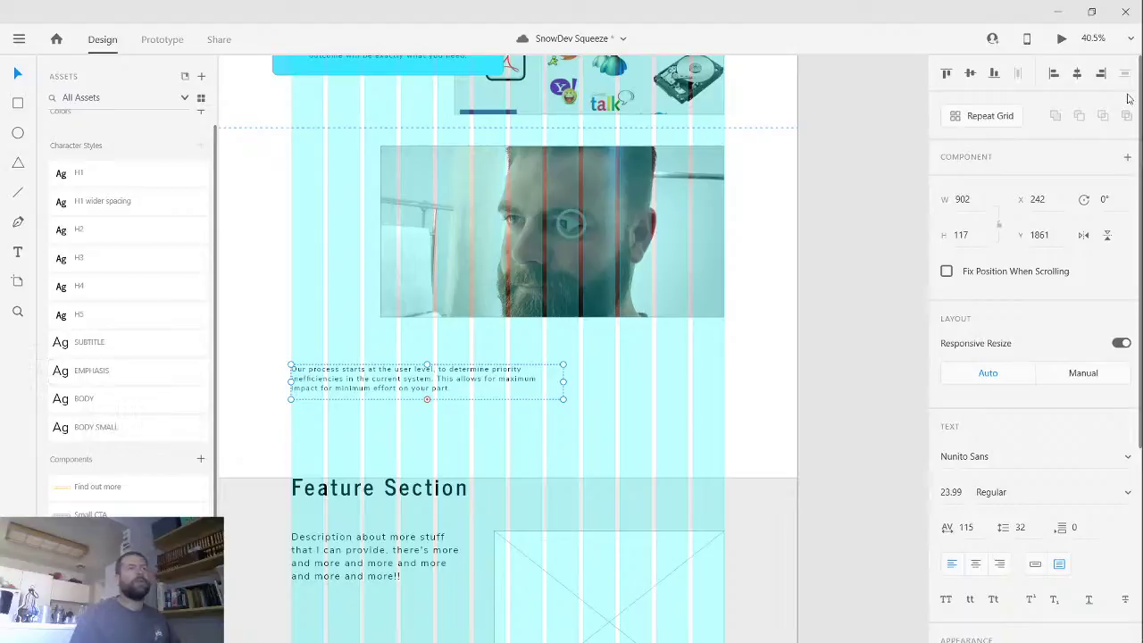
- Switch to a new Chrome window and go to type-scale.com
mouse_move(1142, 107)
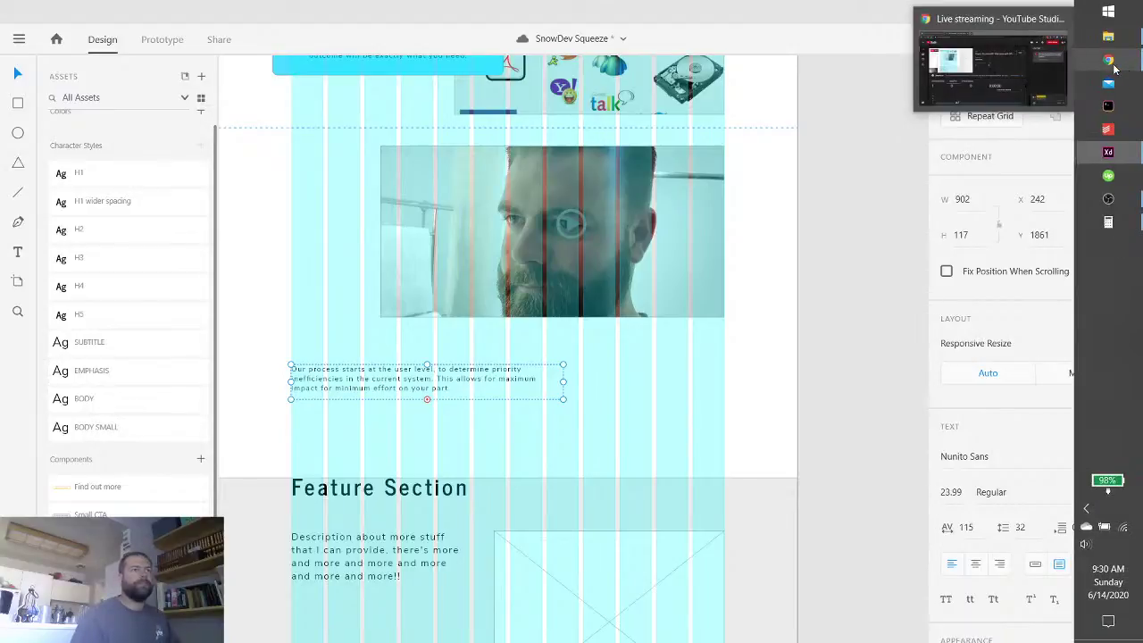
right_click(1113, 66)
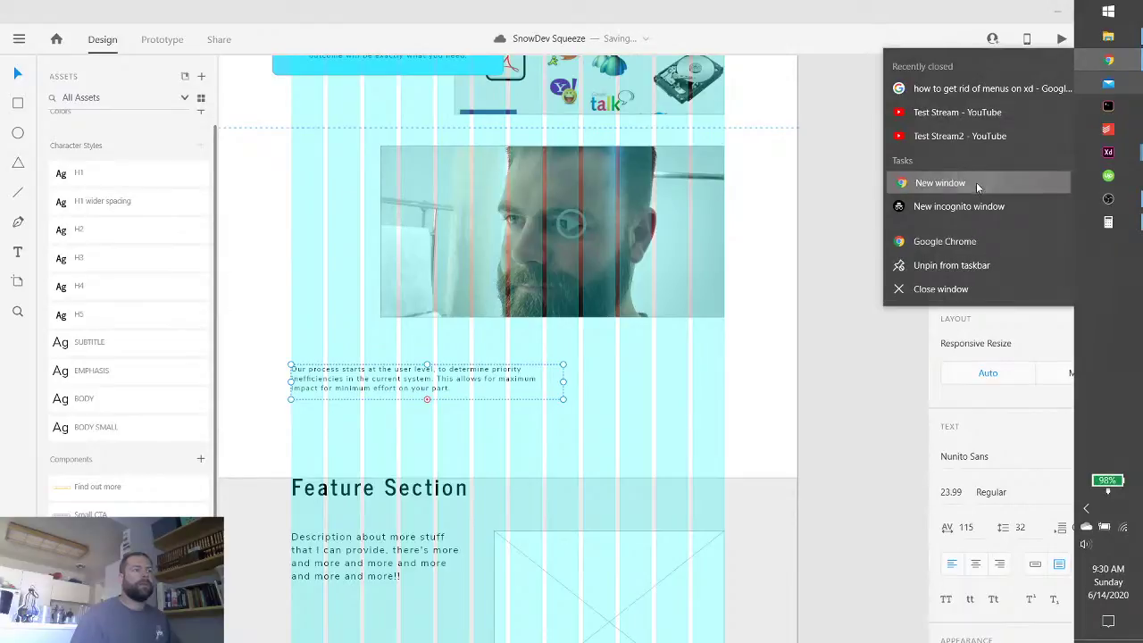
left_click(740, 262)
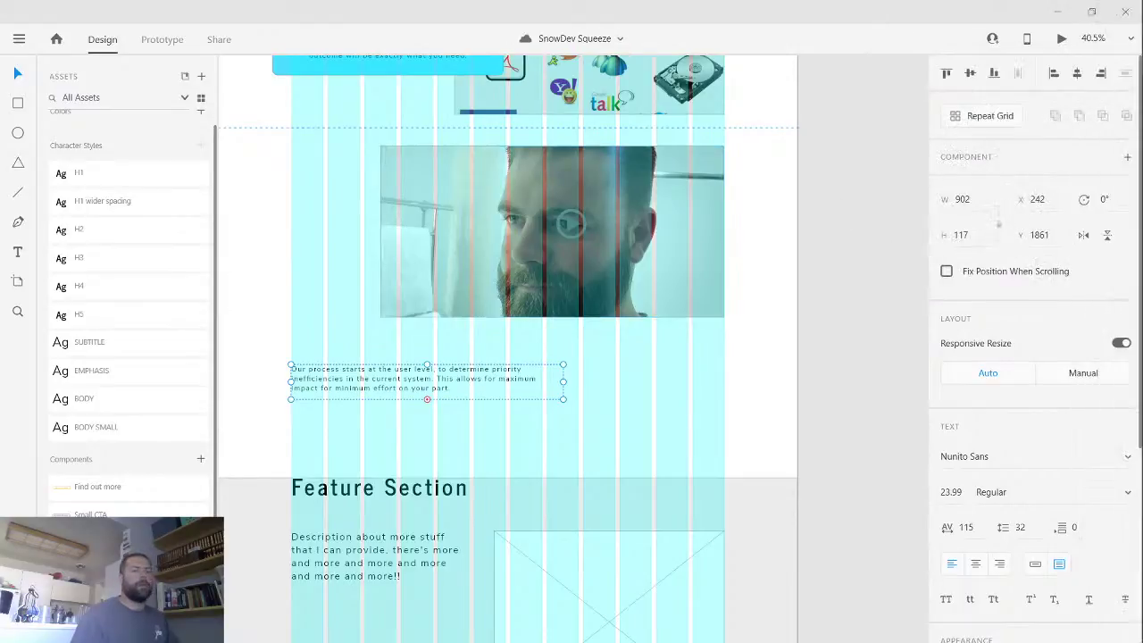
left_click(1112, 66)
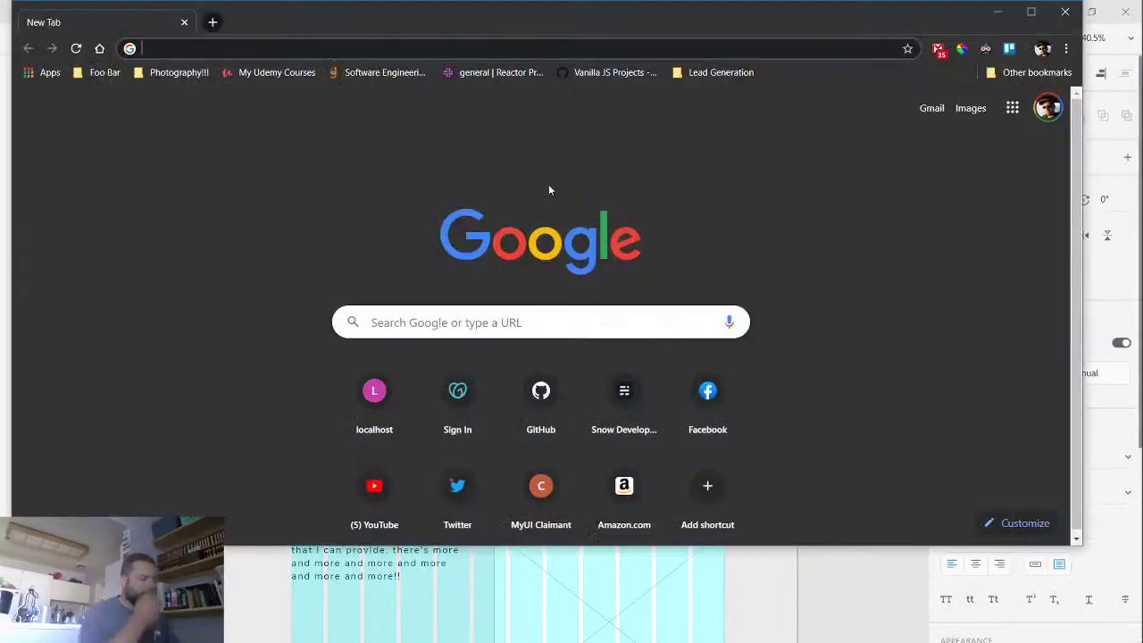
type("typ")
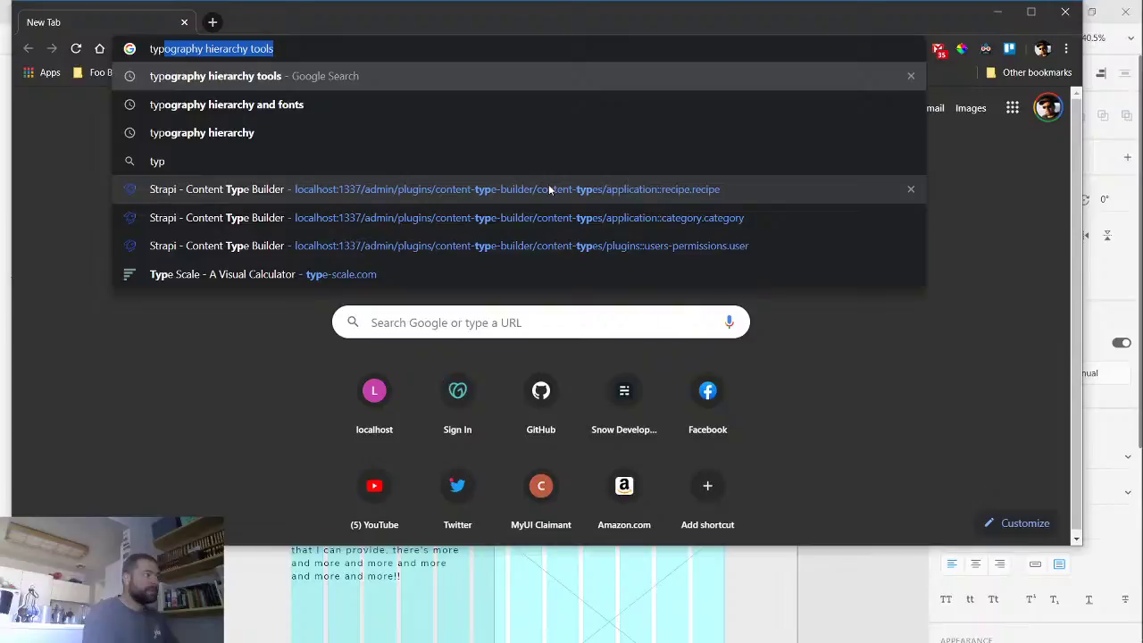
type("e")
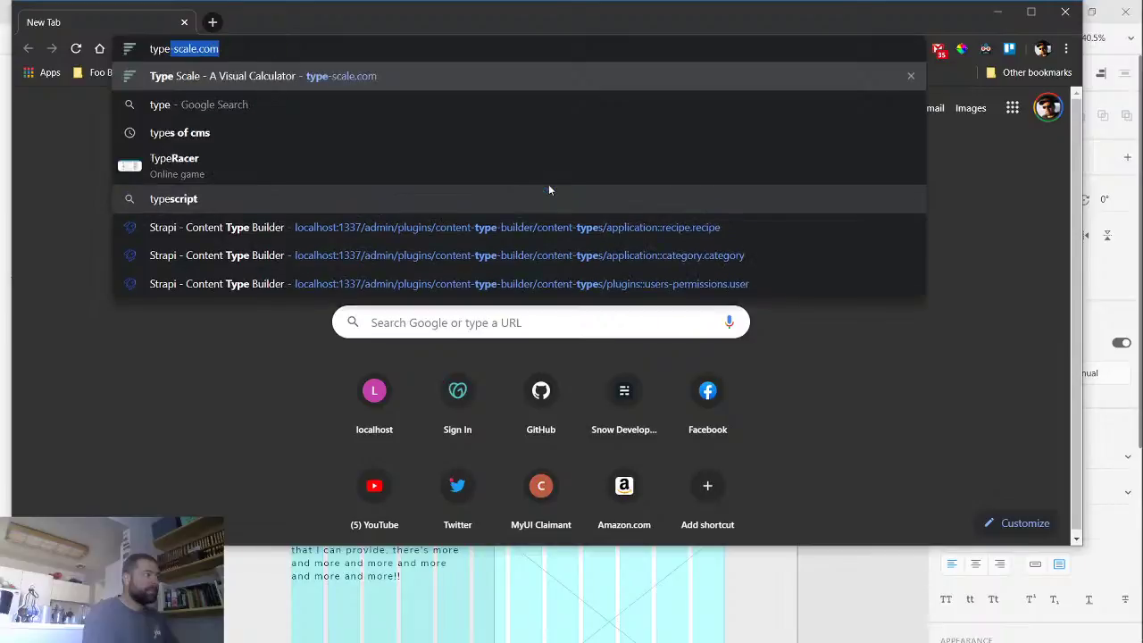
key("Return")
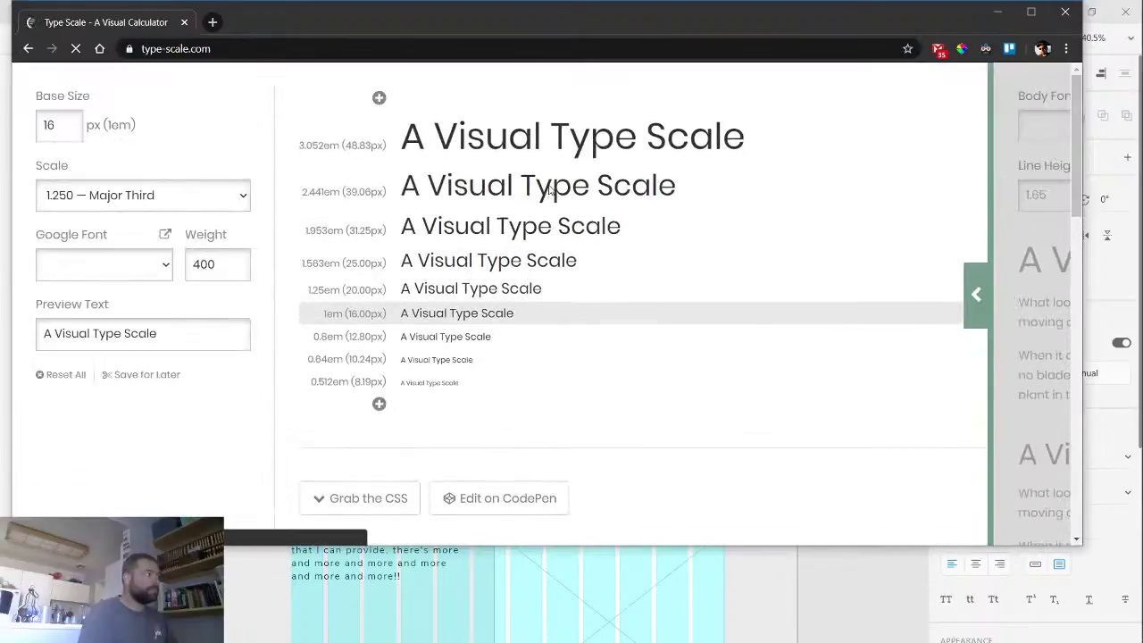
- Try the Minor Second, Major Second and Minor Third type scales and return to 1.250 — Major Third
left_click(154, 210)
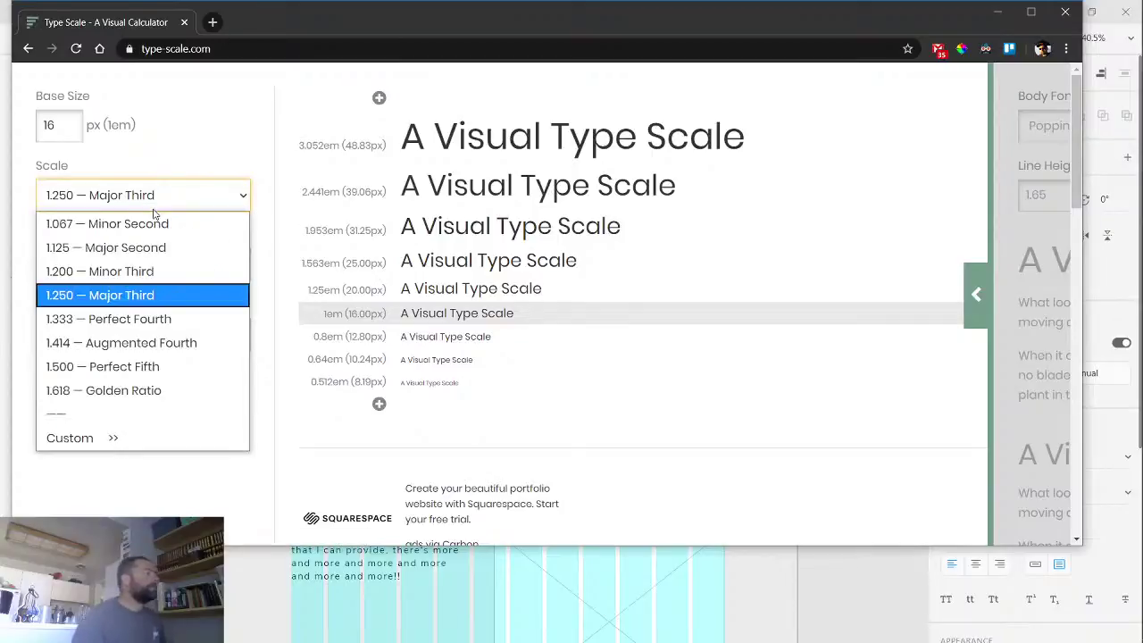
left_click(200, 226)
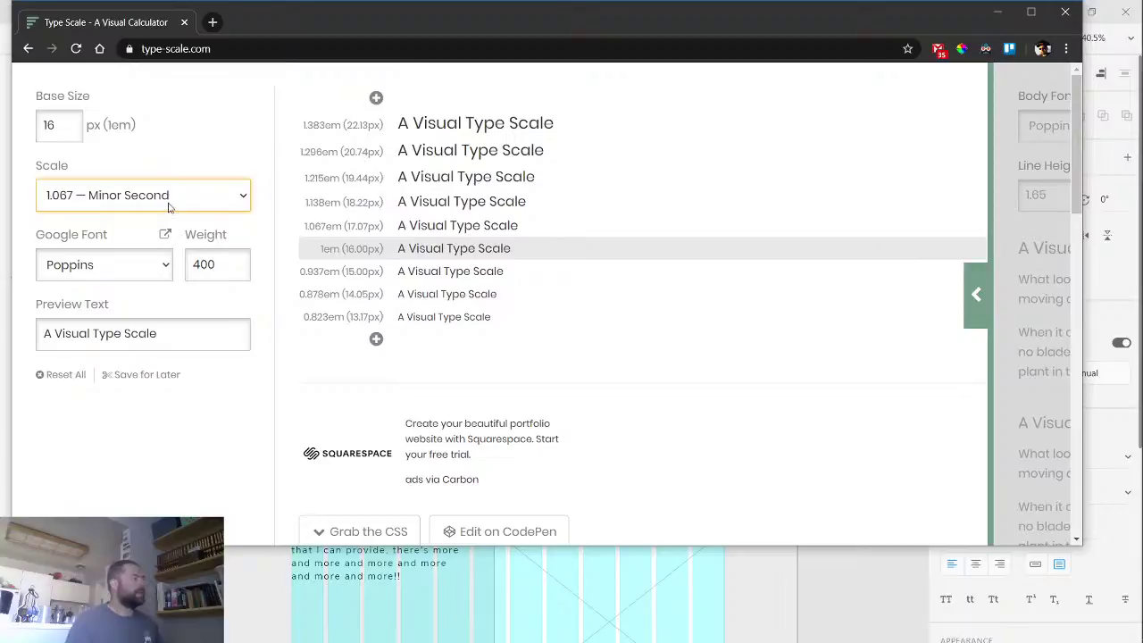
left_click(169, 206)
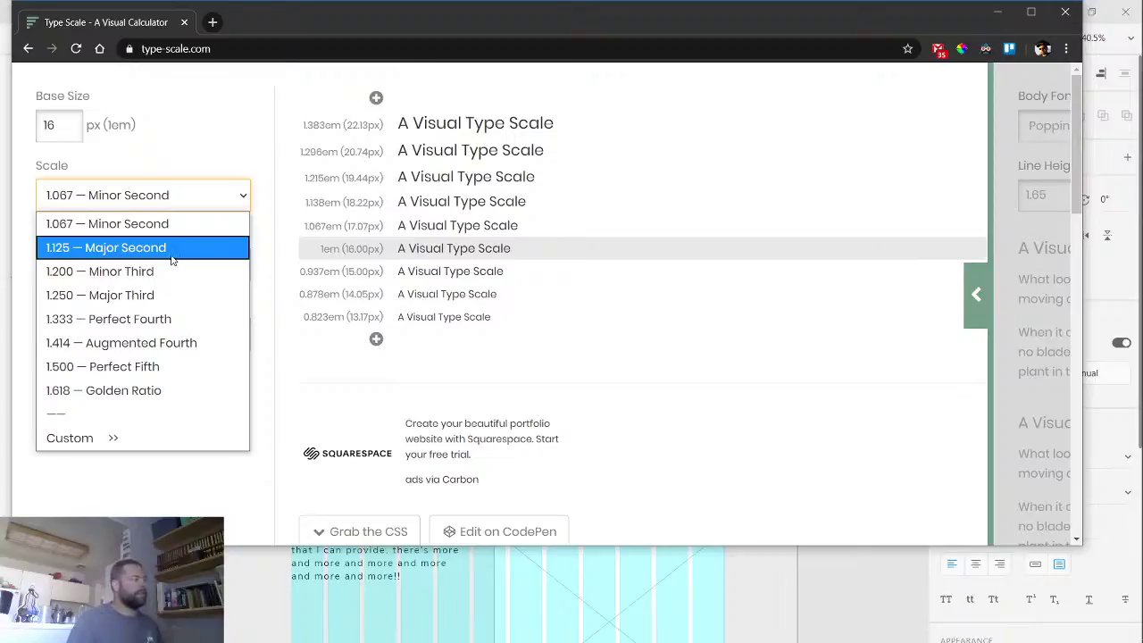
left_click(191, 248)
left_click(201, 215)
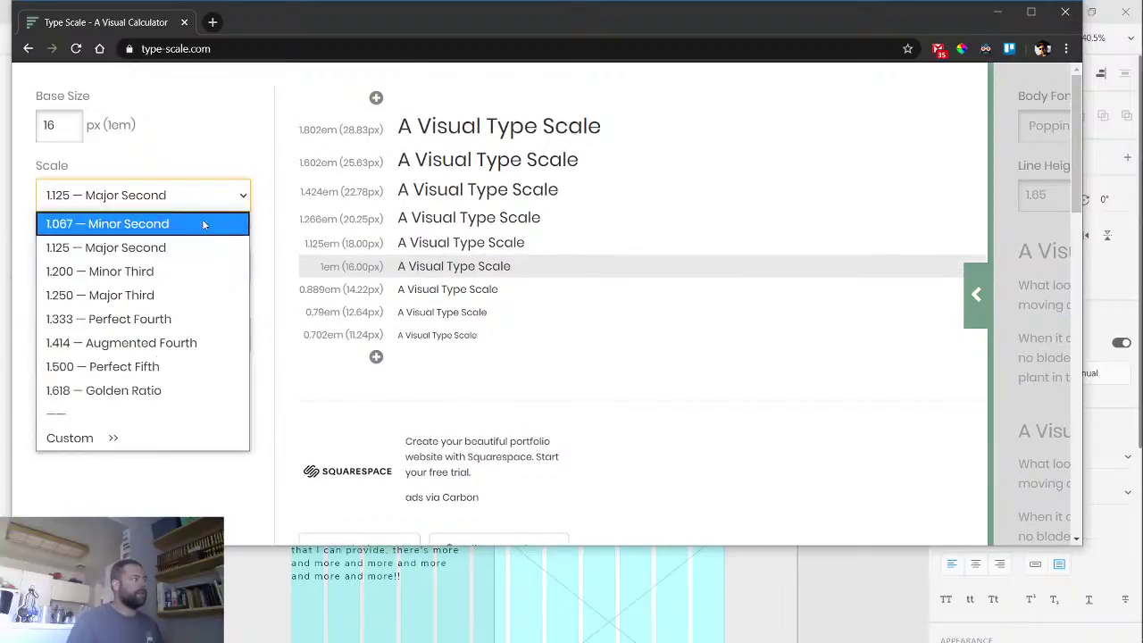
left_click(192, 268)
left_click(185, 201)
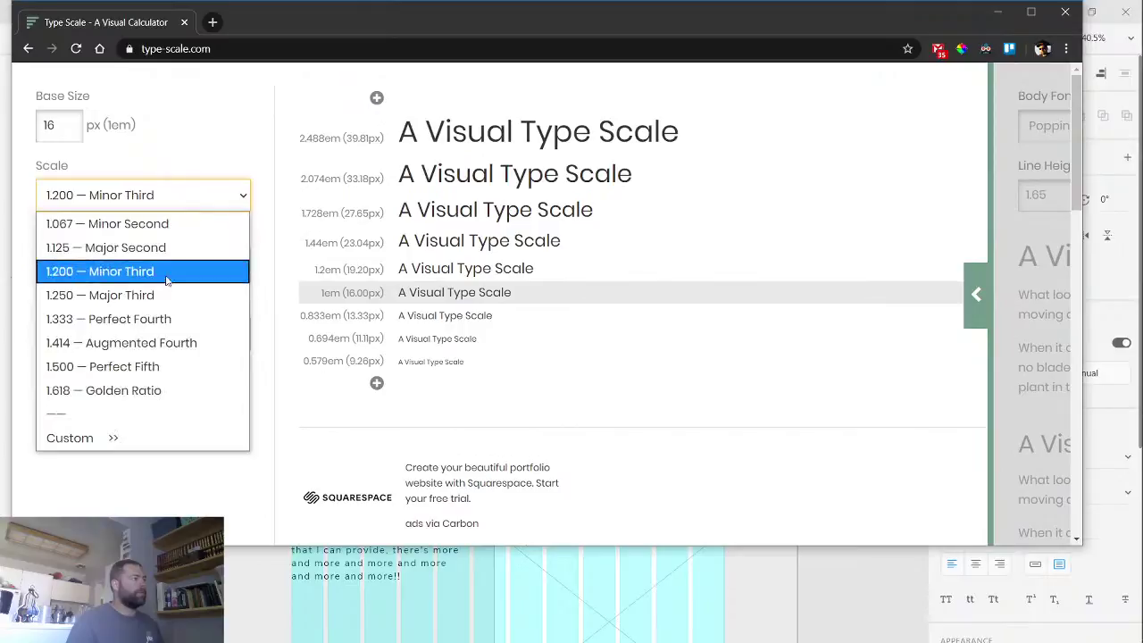
left_click(167, 300)
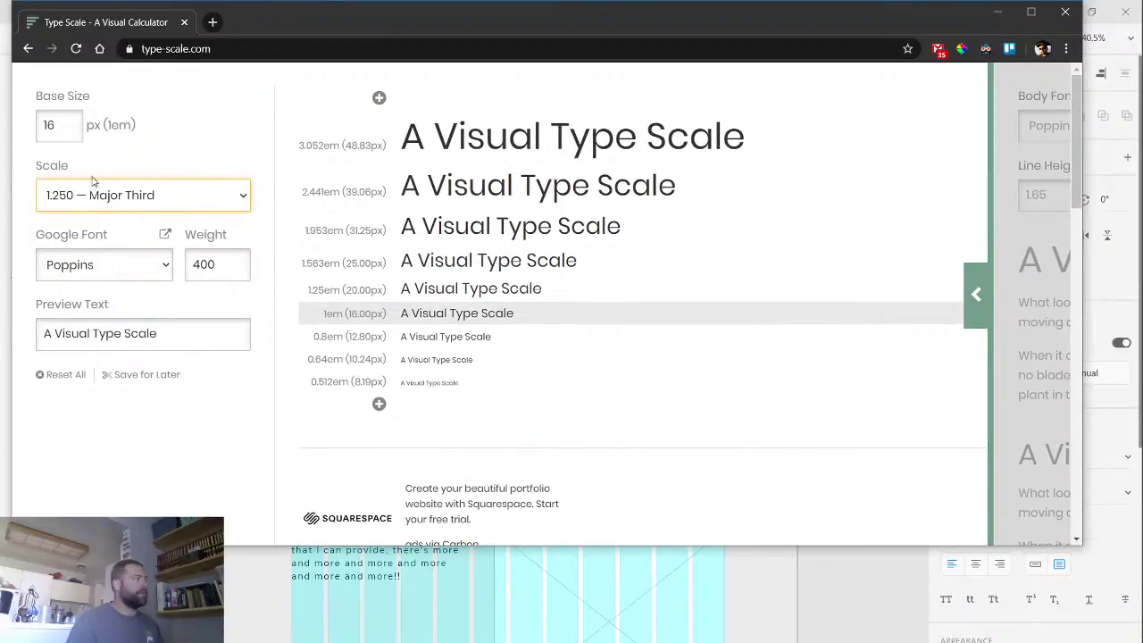
- Set the type scale's base size to 18 px
double_click(50, 125)
type("18")
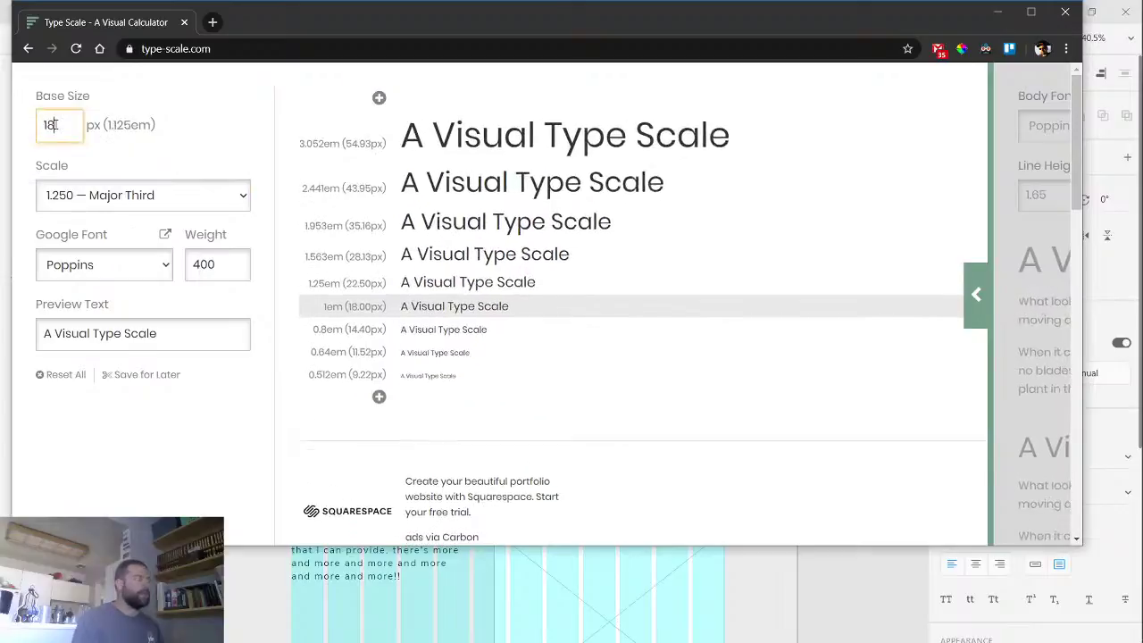
- Set the type scale to 1.200 — Minor Third and the heading Google Font to News Cycle
left_click(147, 204)
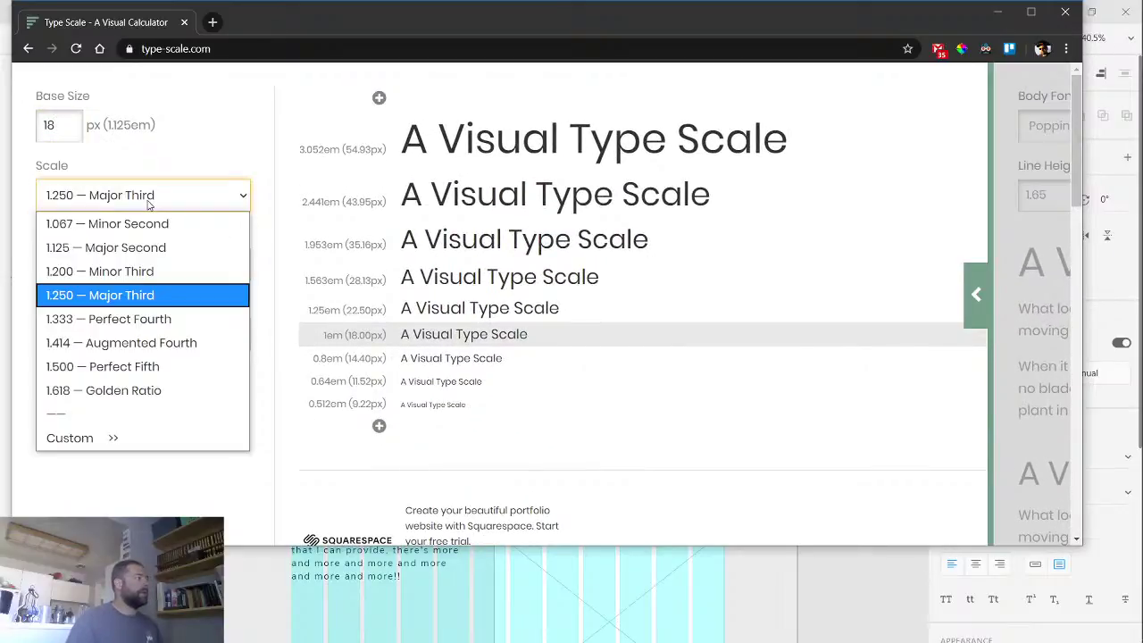
left_click(180, 270)
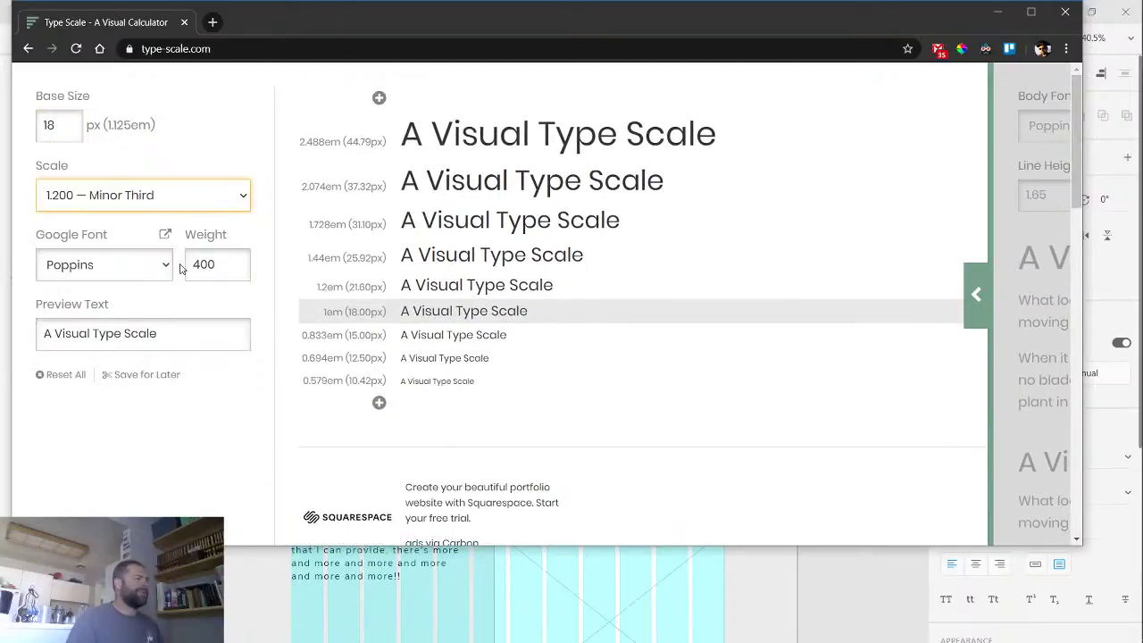
left_click(131, 273)
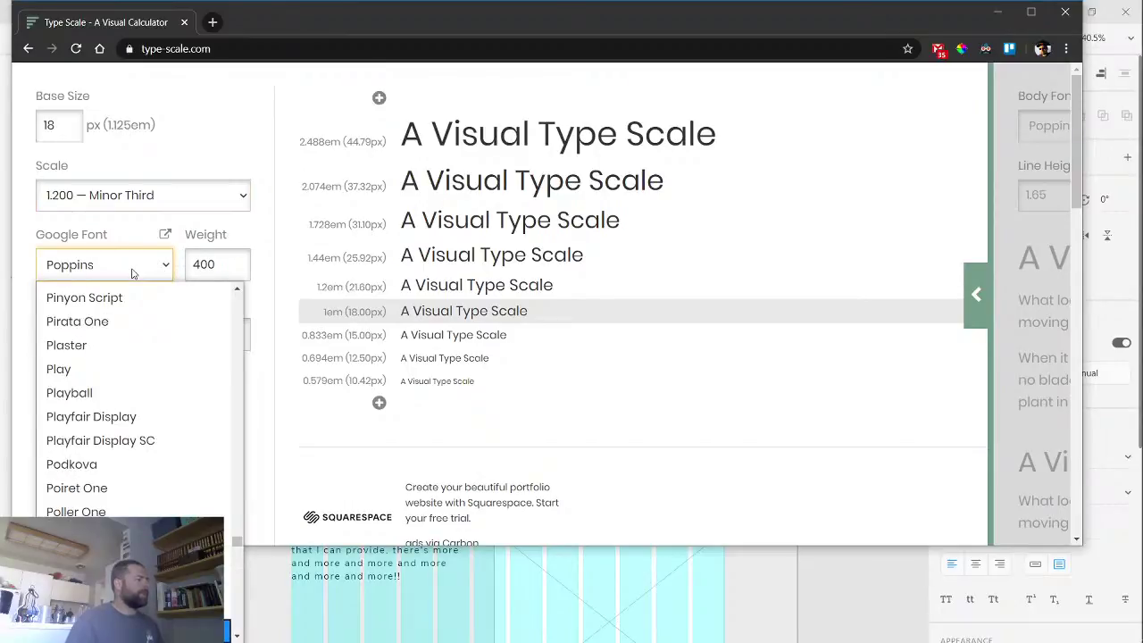
scroll(152, 349, "up", 1)
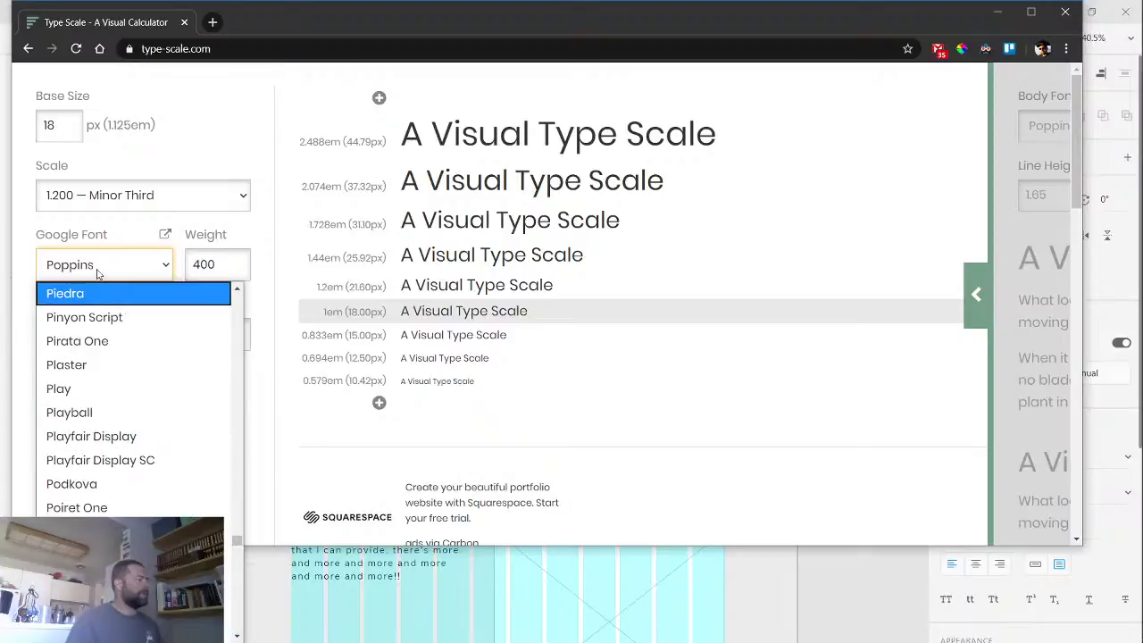
type("new")
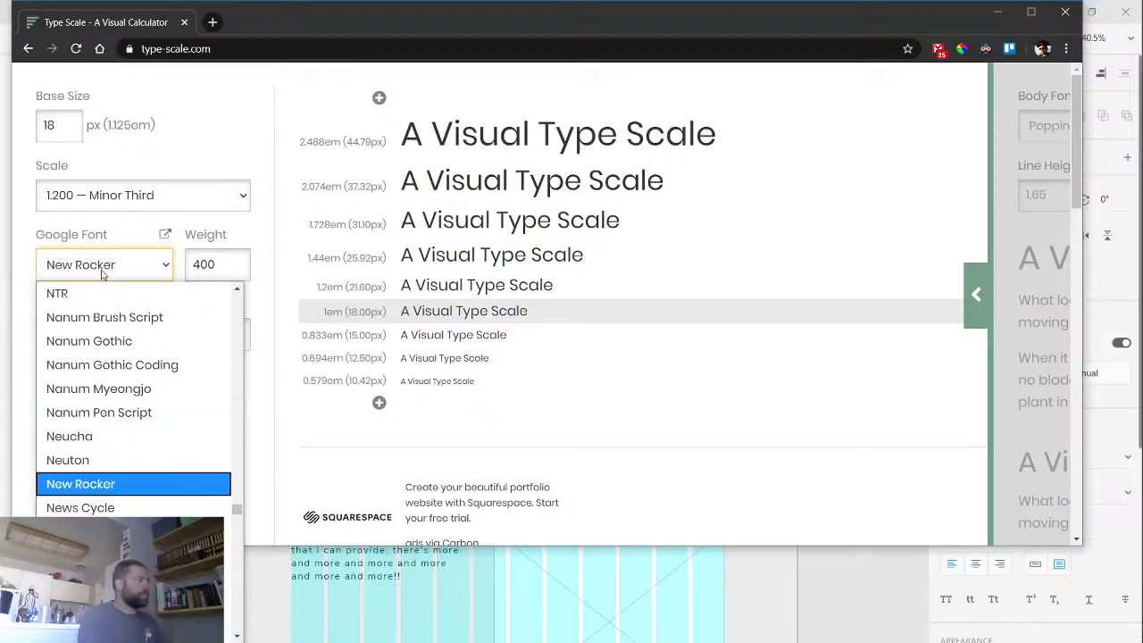
key("Down")
key("Return")
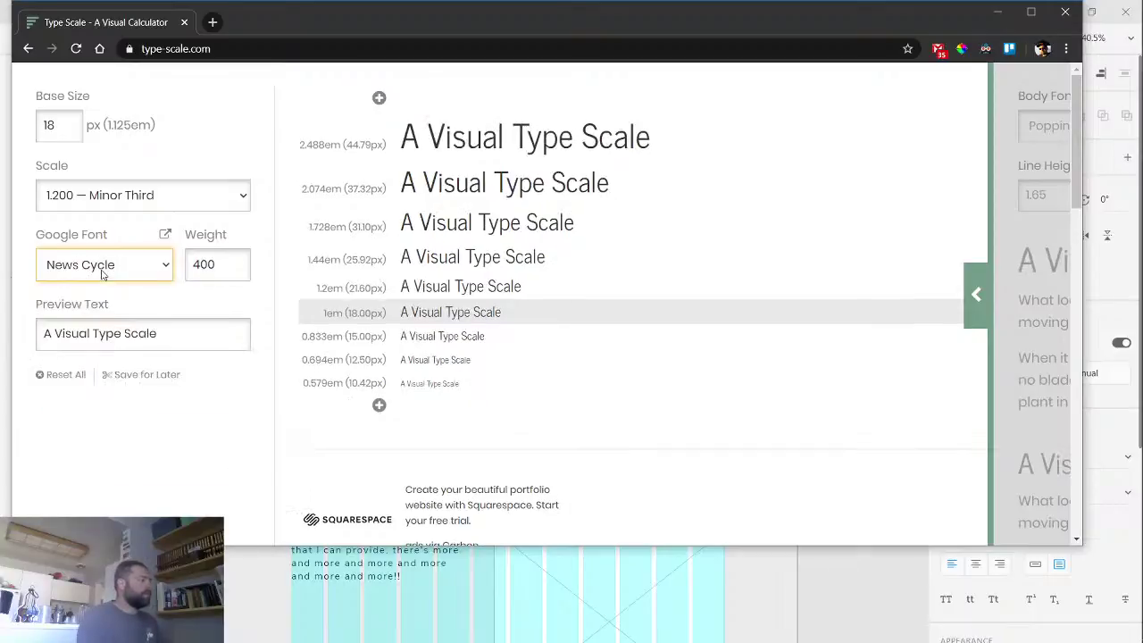
- Set the heading font weight to 700
left_click(229, 265)
double_click(230, 265)
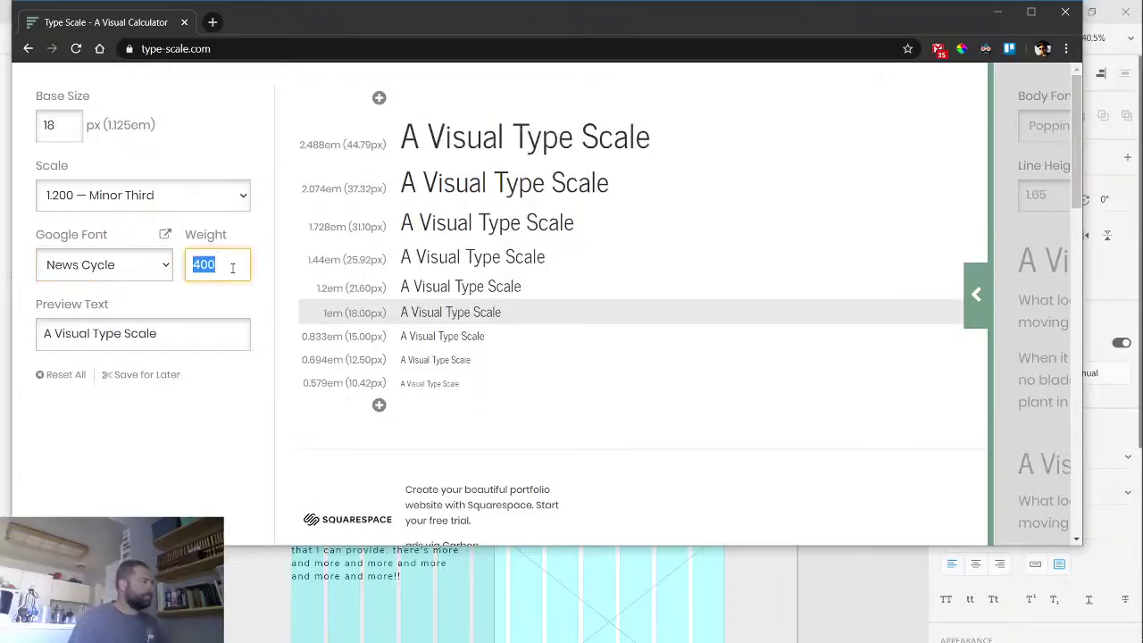
type("700")
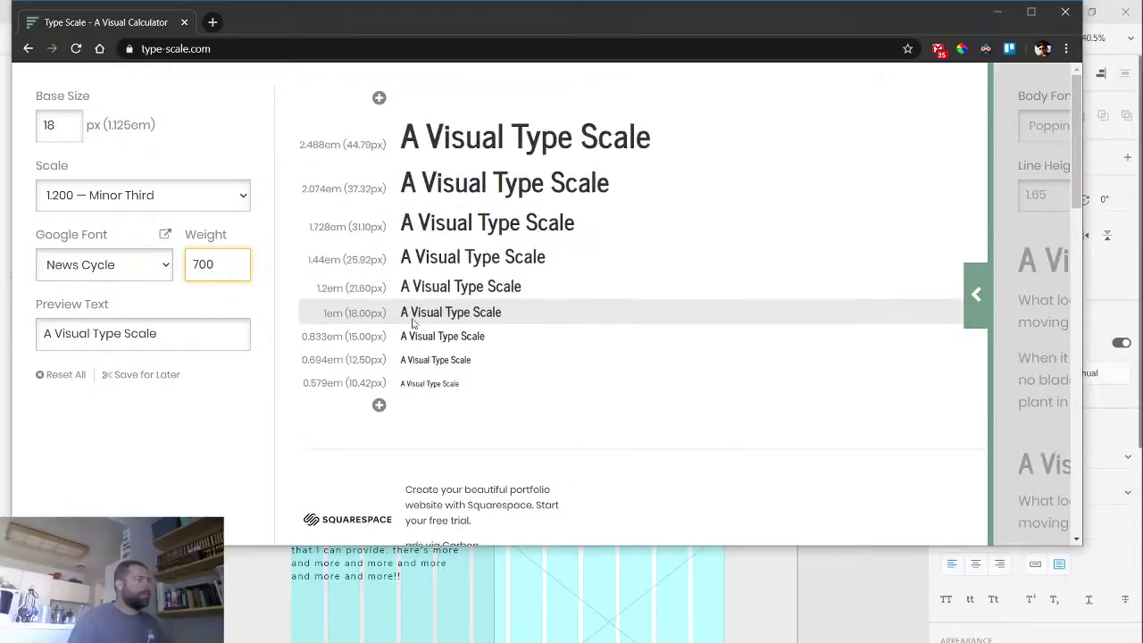
- Expand the body text preview and set the body font to Nunito Sans
left_click(976, 295)
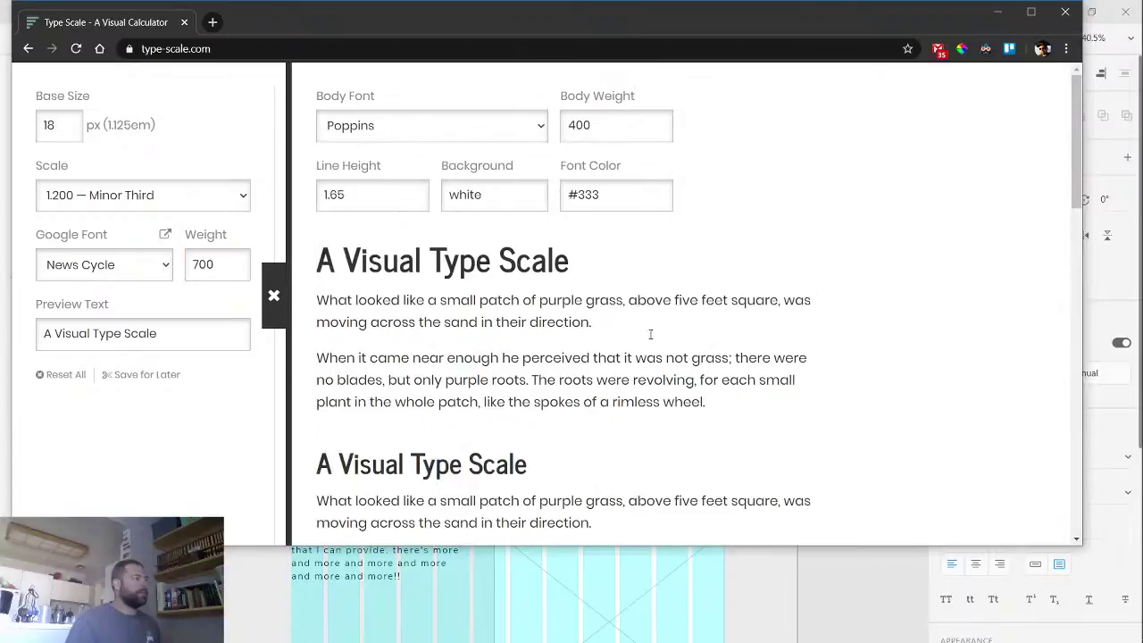
left_click(395, 138)
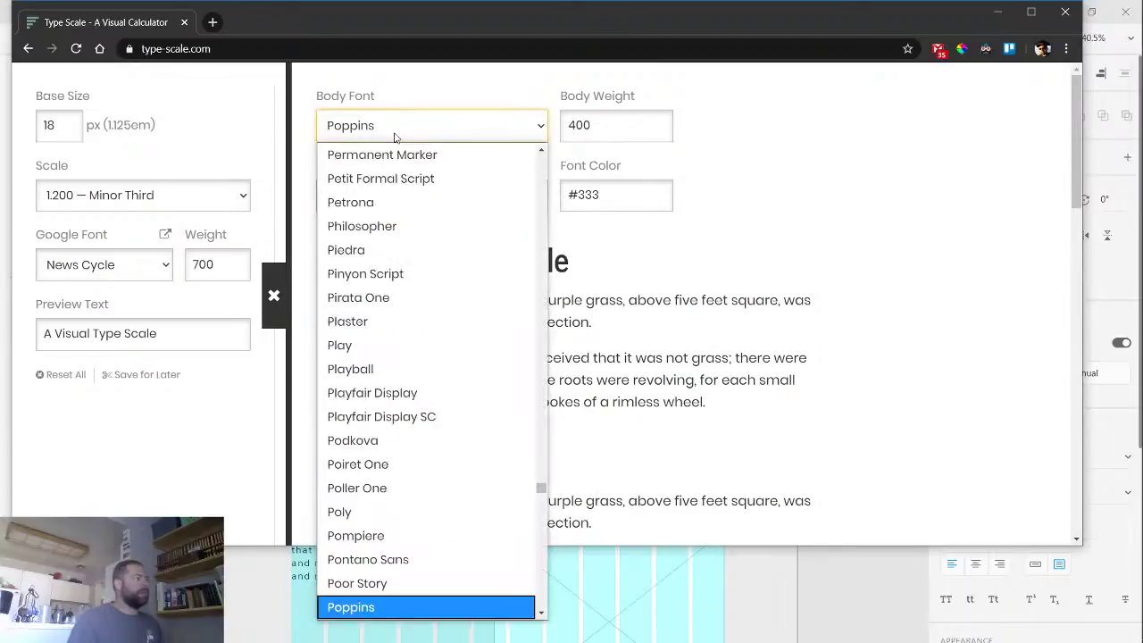
key("n")
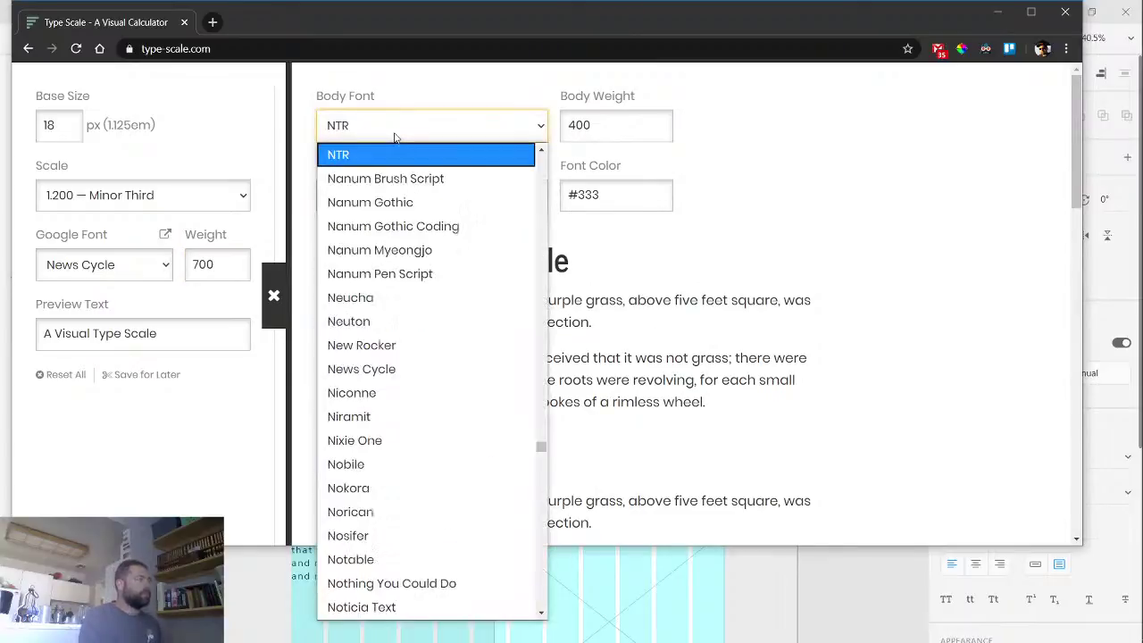
key("u")
scroll(446, 330, "down", 4)
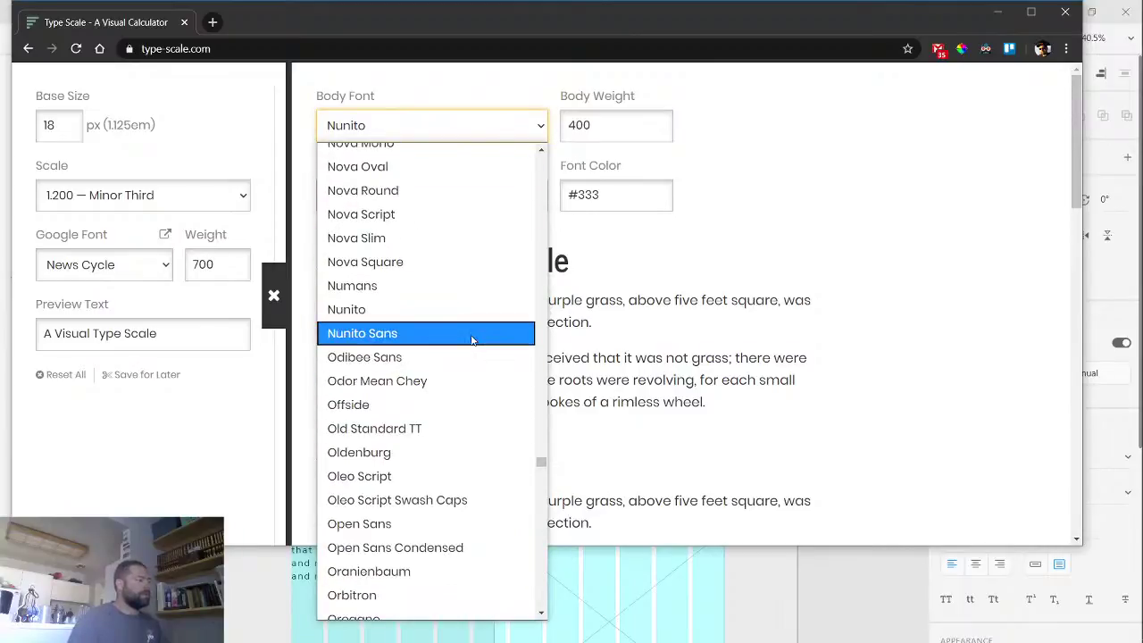
left_click(472, 336)
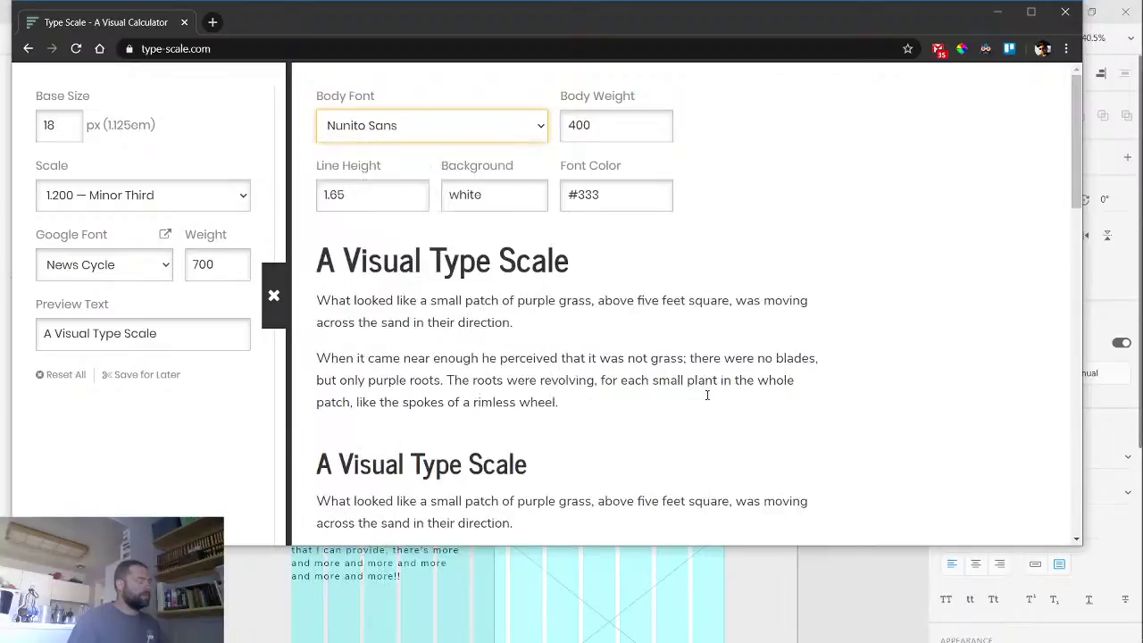
- Switch back to Adobe XD and resize the summary text box below the video to 558 by 143
key("alt+Tab")
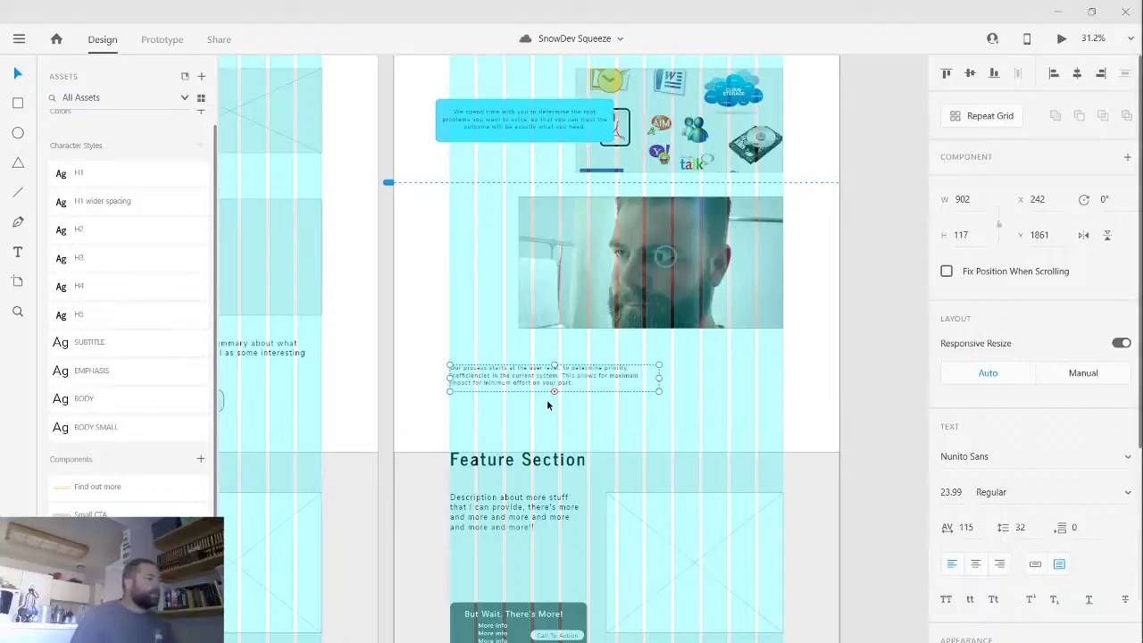
scroll(559, 396, "up", 3)
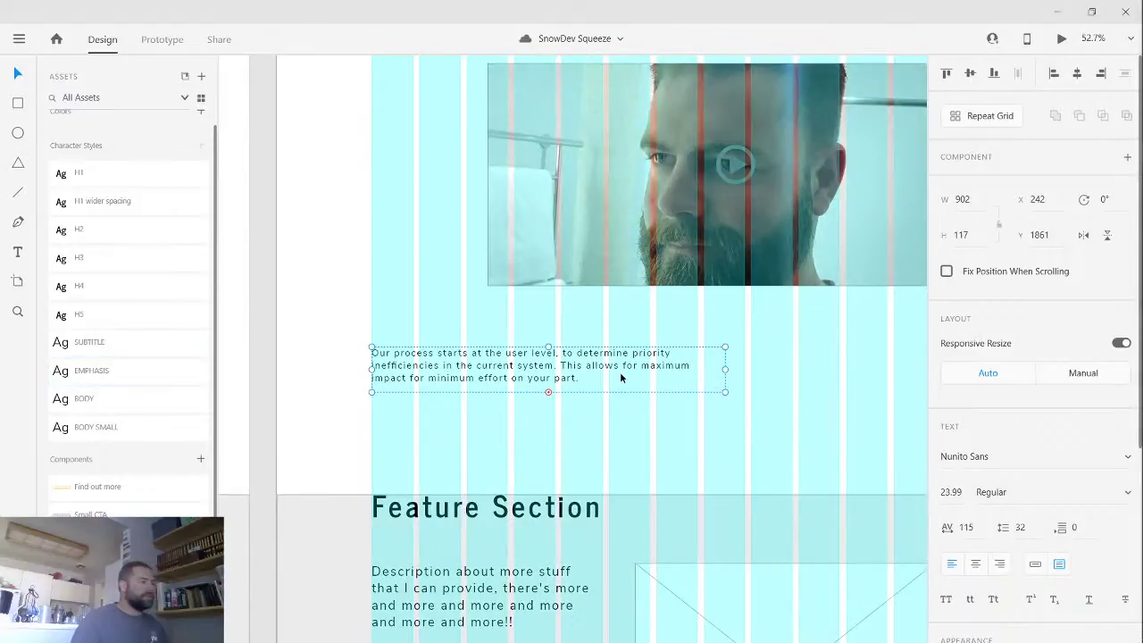
left_click_drag(548, 393, 548, 395)
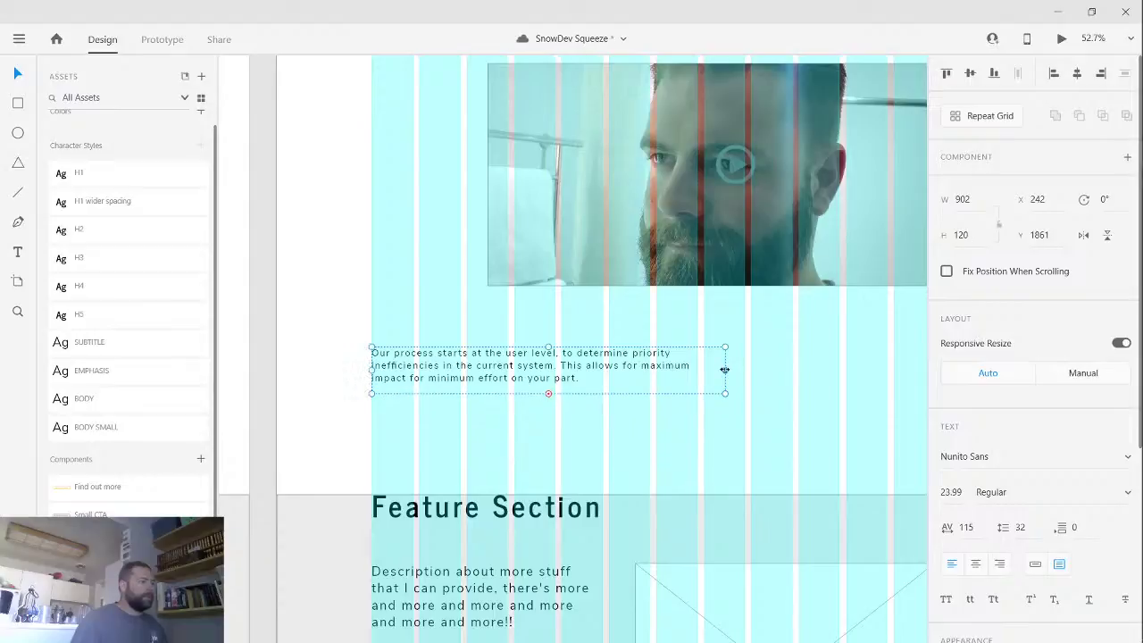
left_click_drag(725, 370, 590, 369)
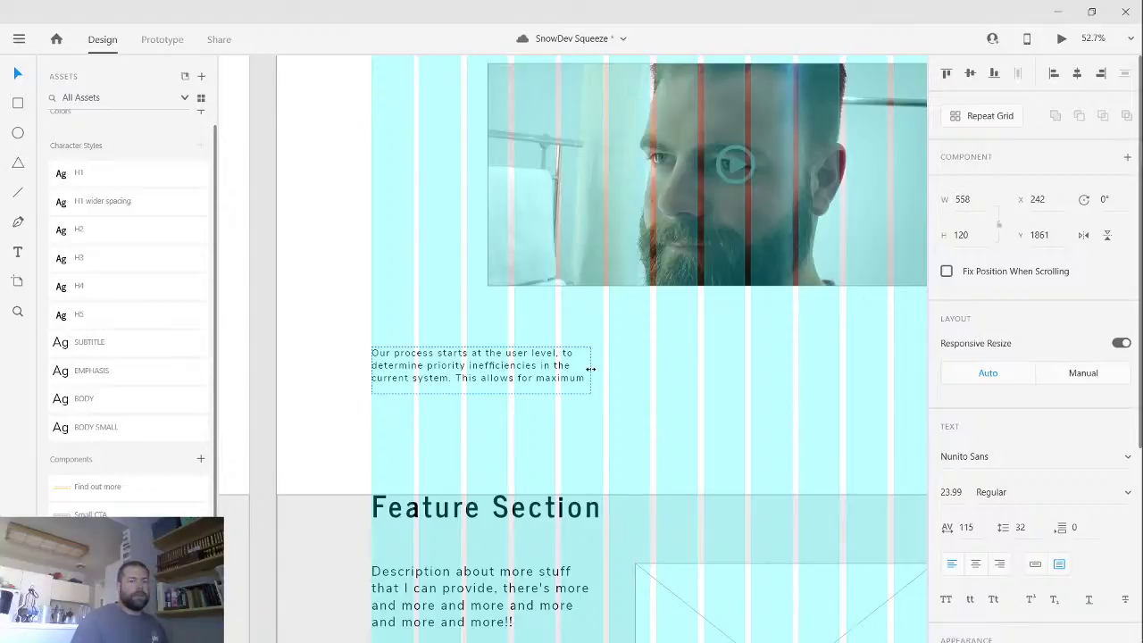
left_click_drag(590, 369, 590, 369)
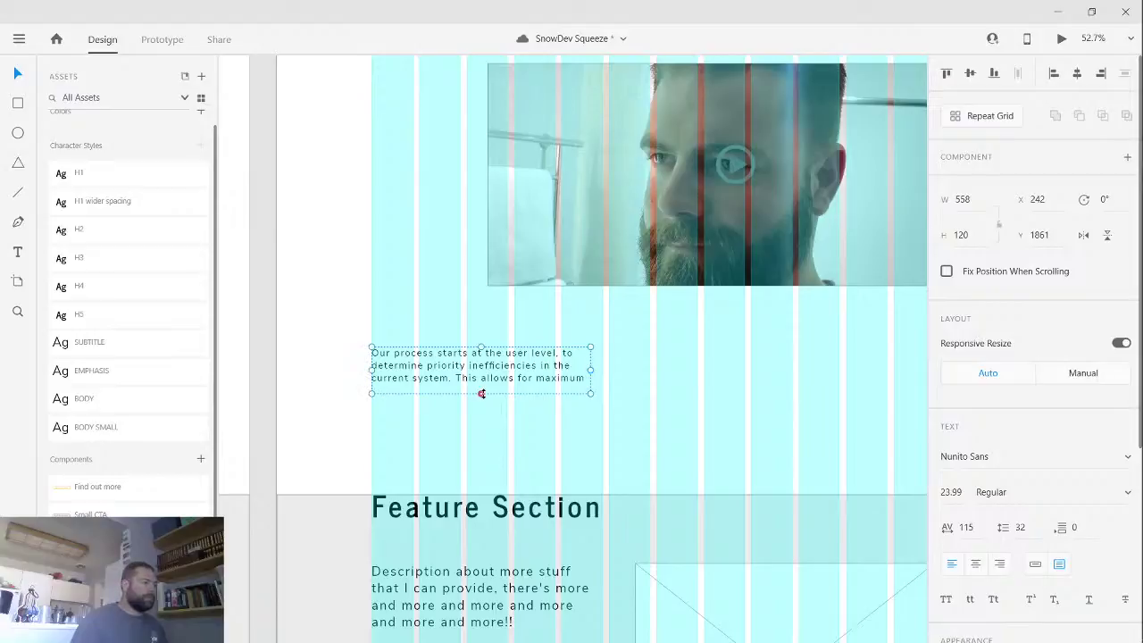
left_click_drag(481, 394, 481, 408)
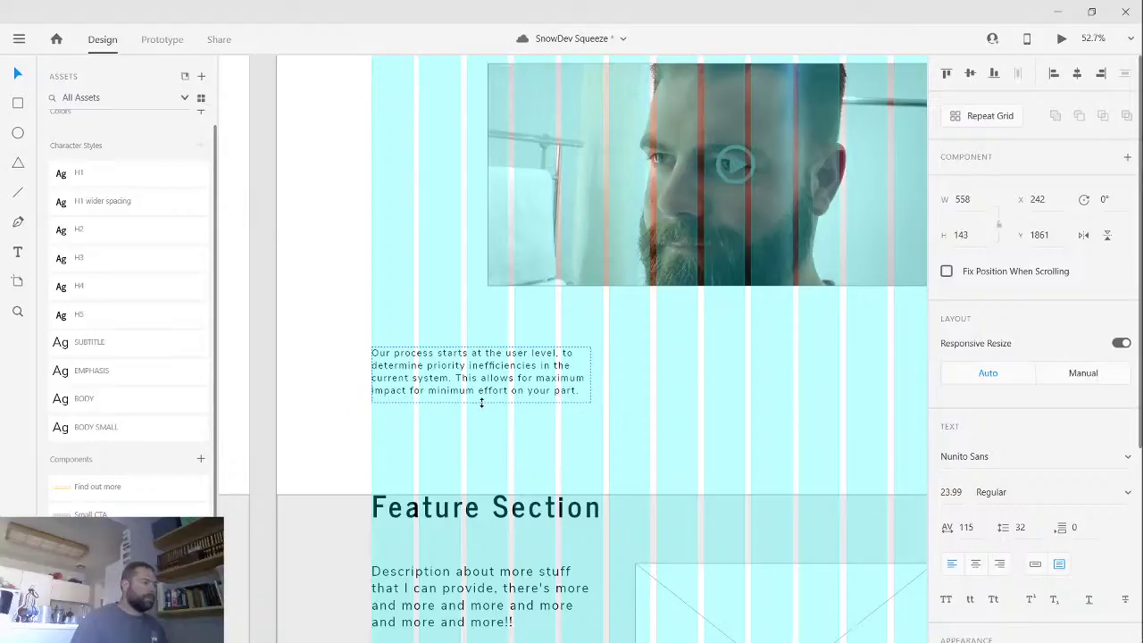
left_click(556, 447)
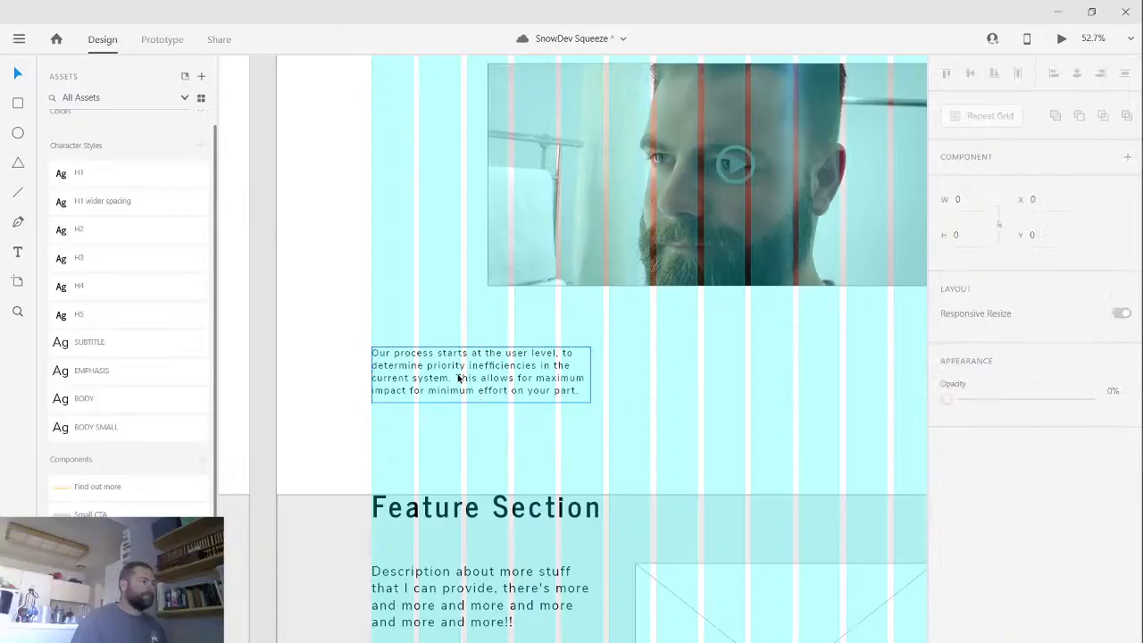
- Move the summary text one grid column inward and closer to the video, at X 363, Y 1806
left_click_drag(458, 377, 524, 358)
left_click_drag(562, 423, 446, 441)
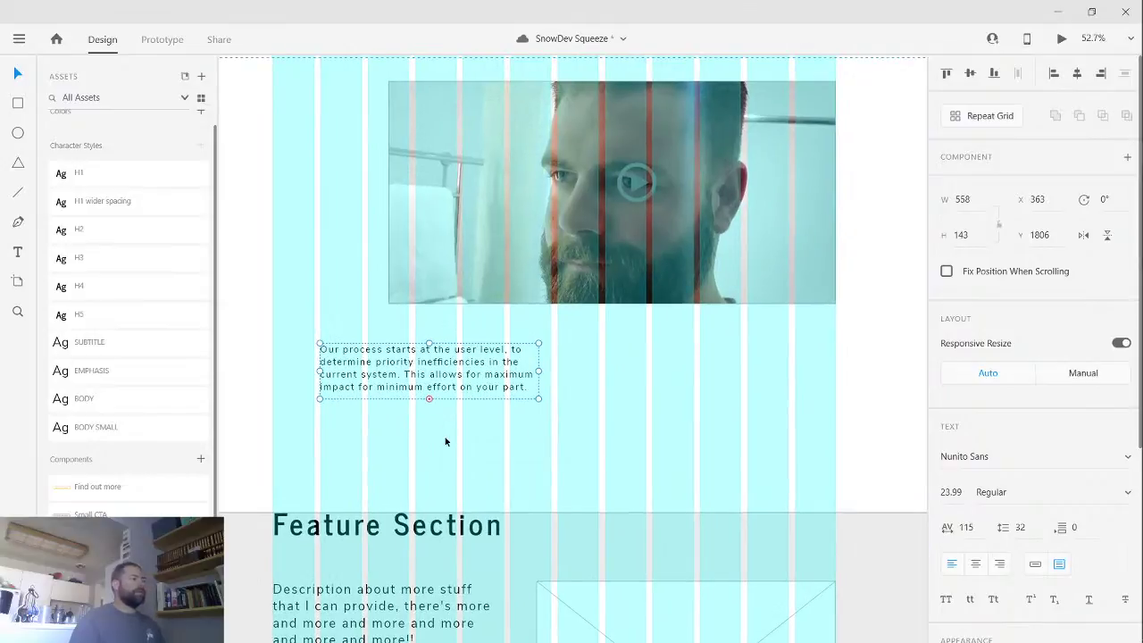
- Compare the area around the summary text with the wireframe's Call To Action placement, checking both against the layout grid
scroll(446, 441, "down", 3)
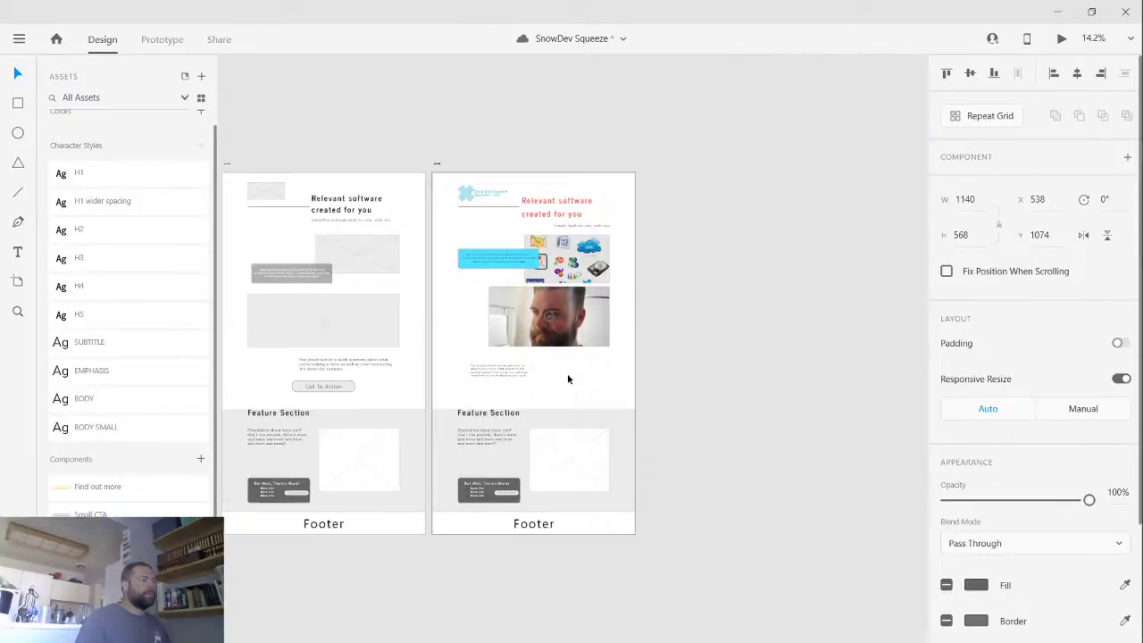
scroll(576, 367, "up", 5)
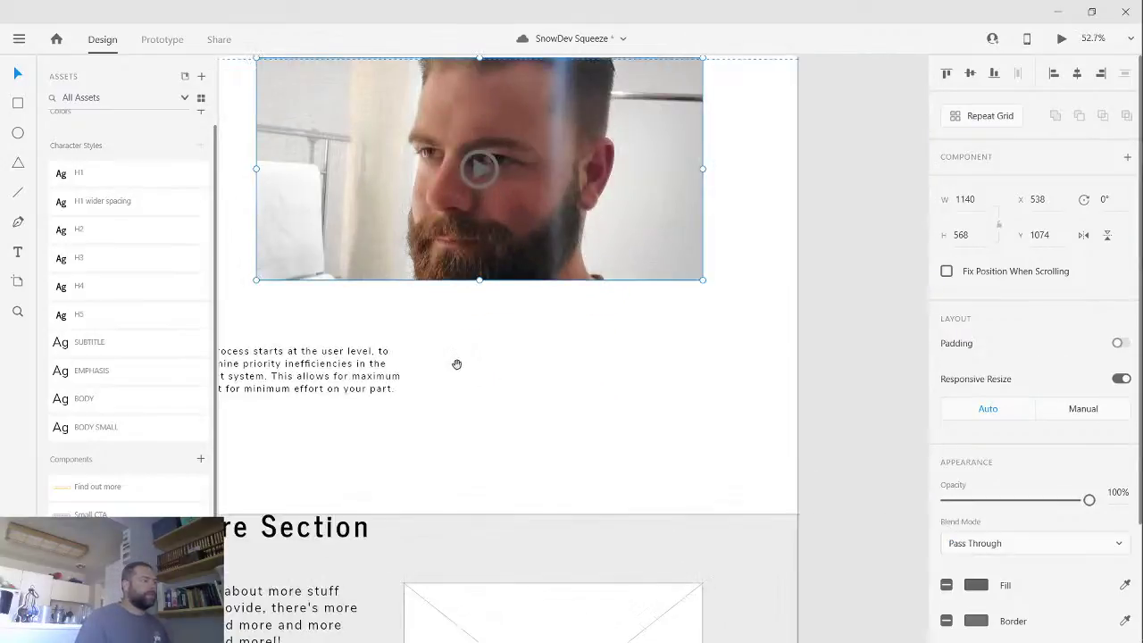
left_click_drag(456, 365, 630, 406)
key("ctrl+shift+apostrophe")
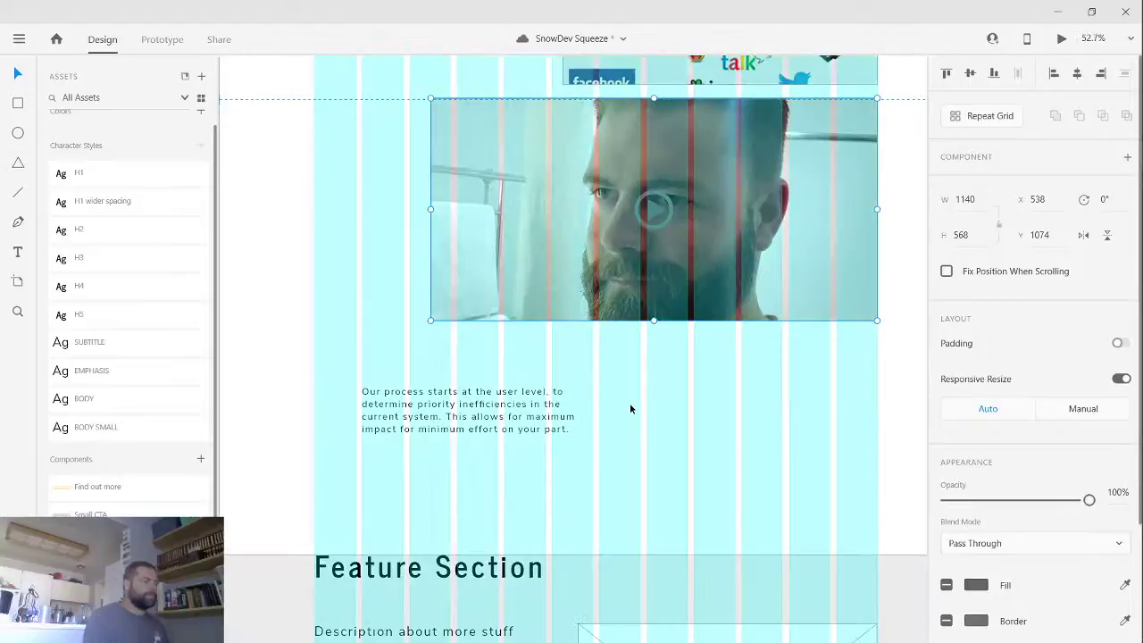
scroll(630, 408, "down", 1)
scroll(685, 418, "down", 1)
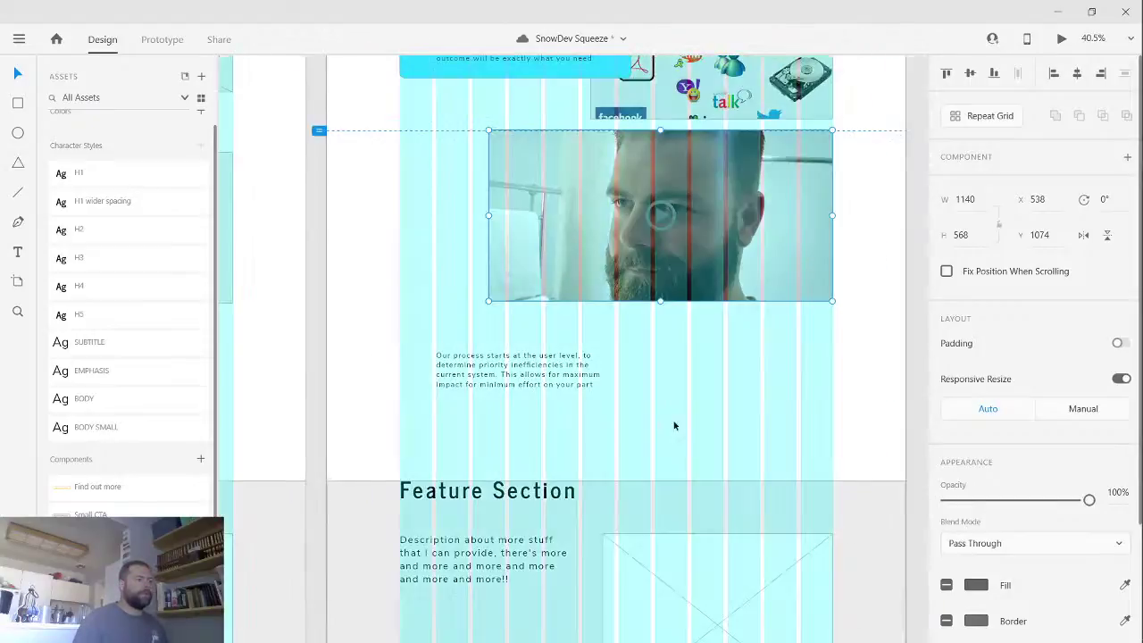
scroll(673, 423, "left", 3)
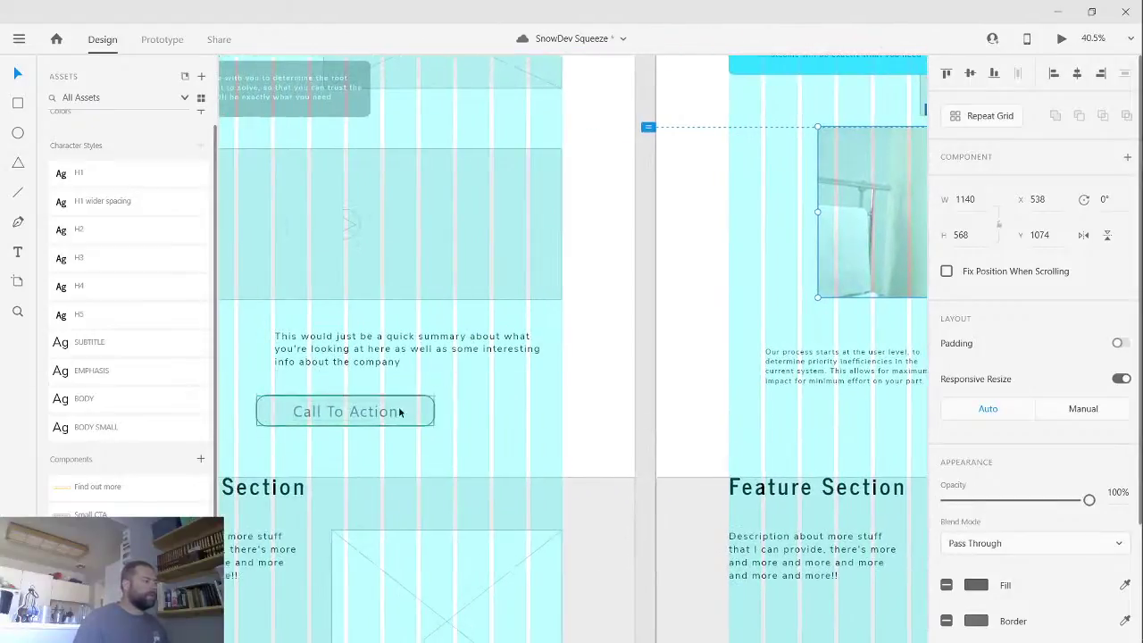
left_click_drag(630, 425, 866, 405)
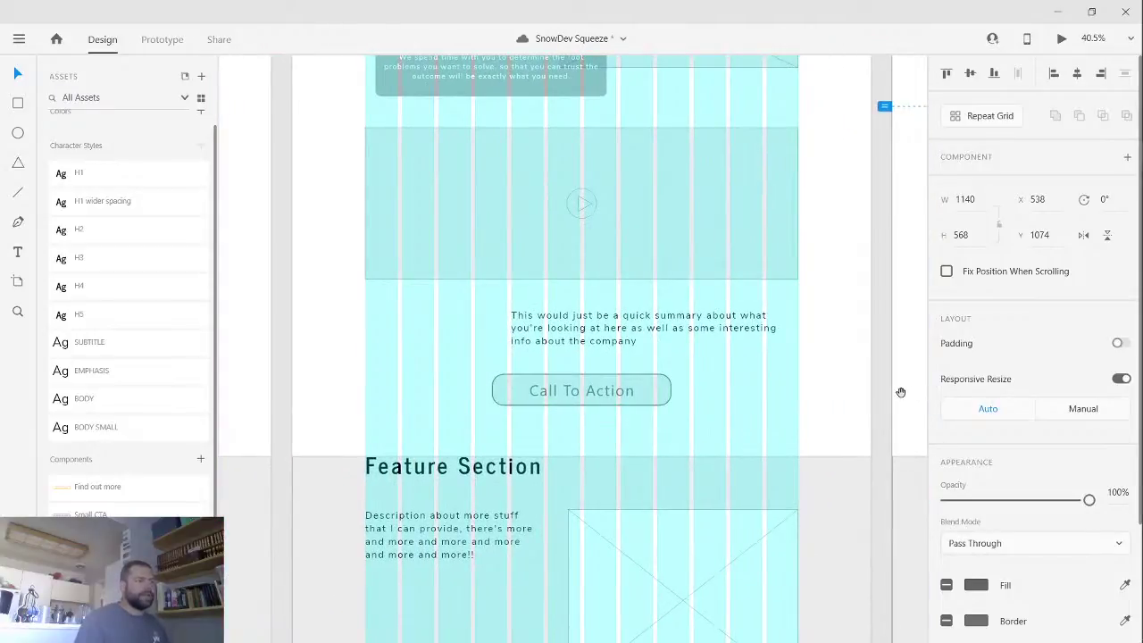
left_click_drag(900, 392, 237, 402)
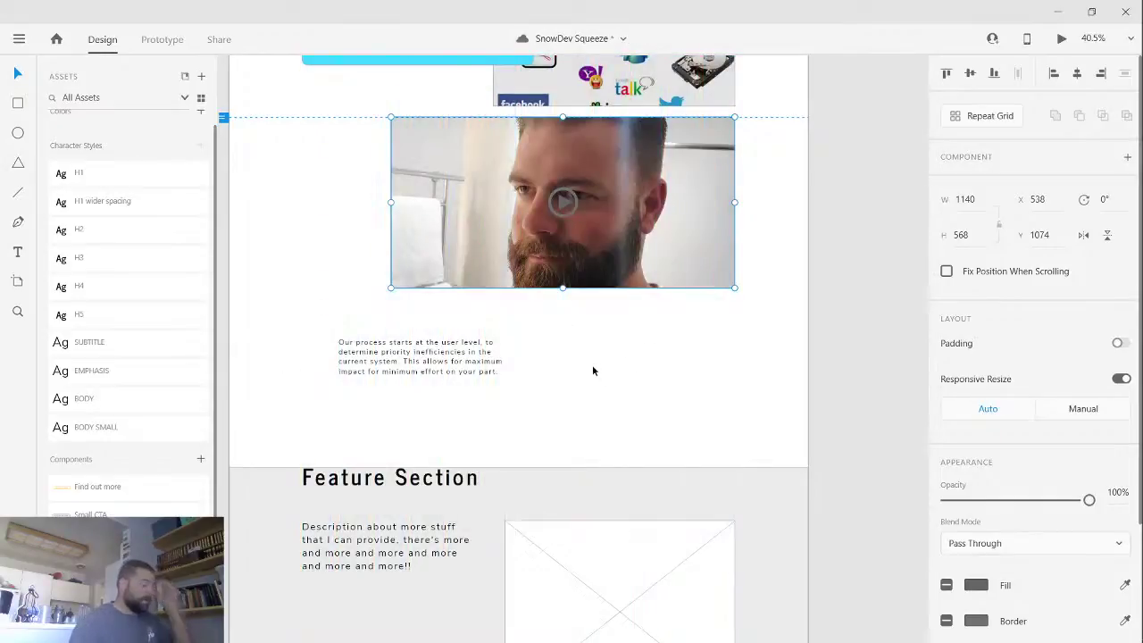
- Draw a button rectangle about 324 by 69 beside the summary text and round its corners to a radius of 35
key("r")
left_click_drag(585, 353, 684, 373)
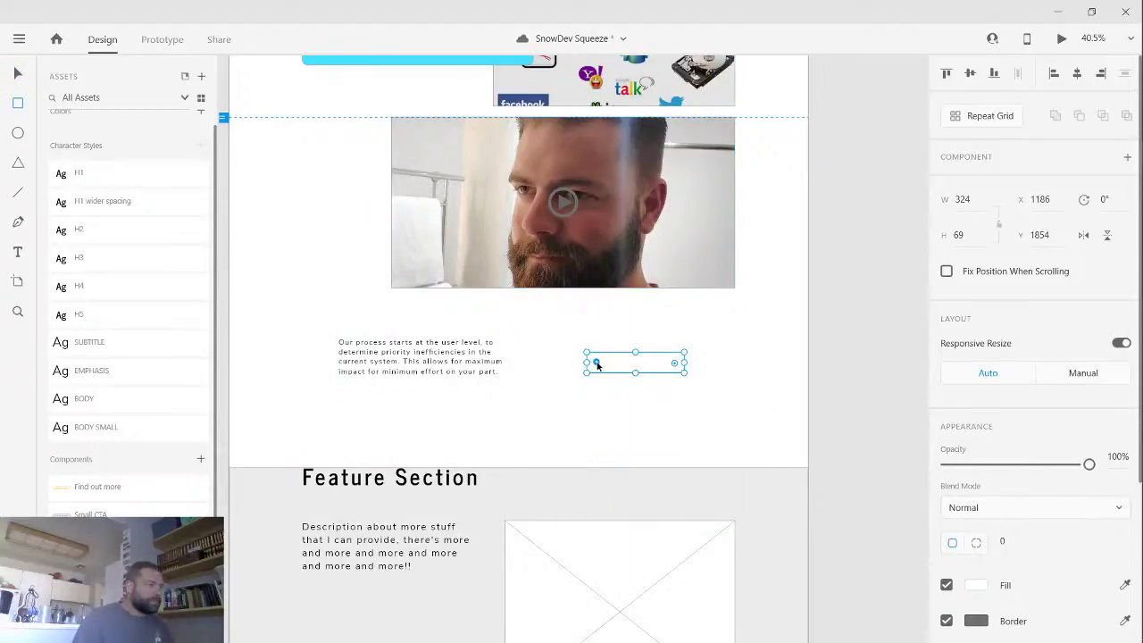
left_click_drag(597, 363, 602, 365)
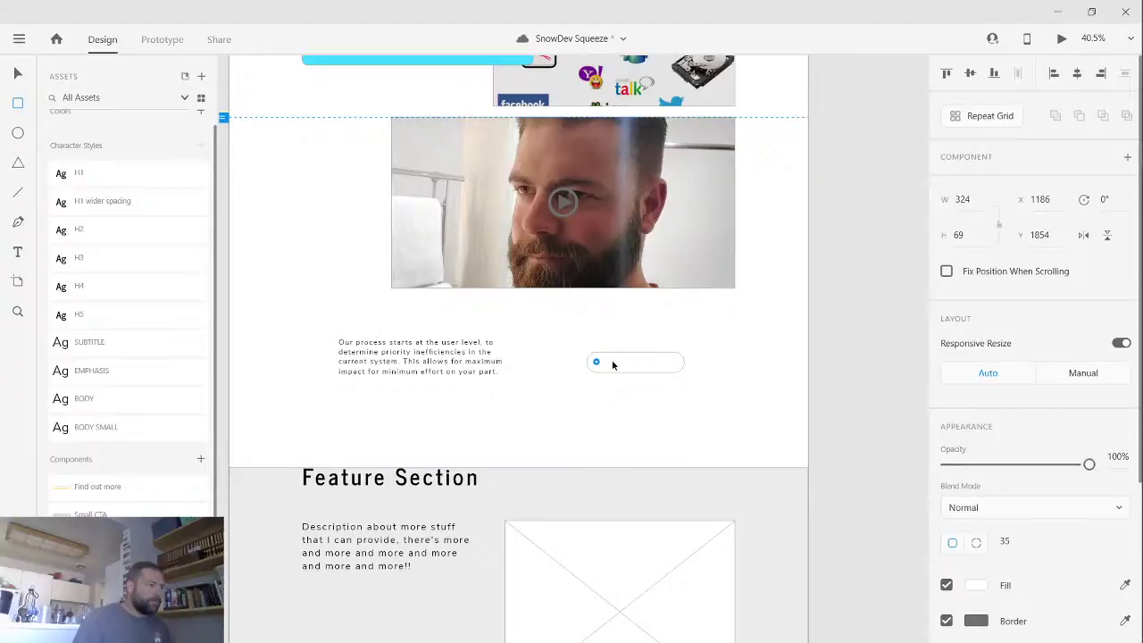
left_click(629, 366)
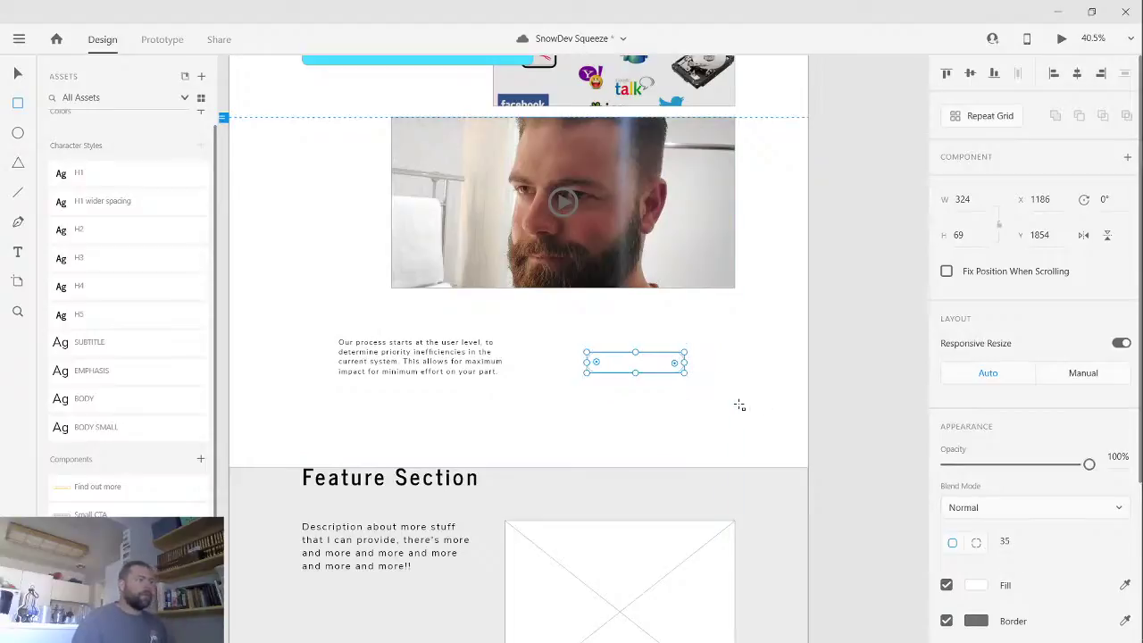
- Try to adjust the corner radius of the button rectangle further
scroll(610, 372, "up", 5, "ctrl")
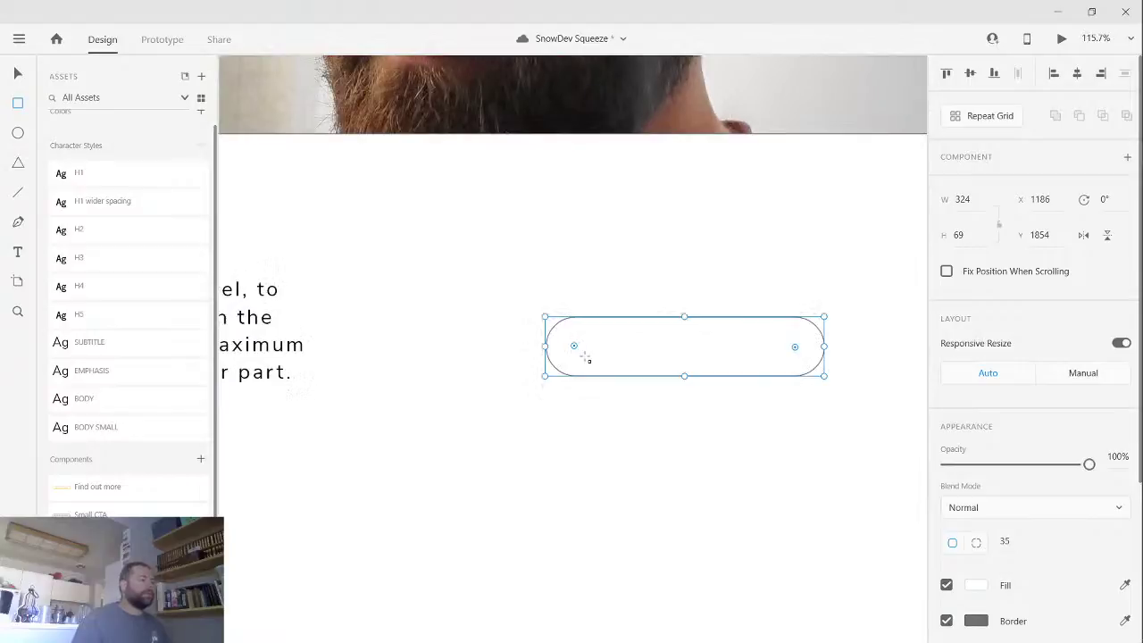
left_click_drag(574, 348, 519, 352)
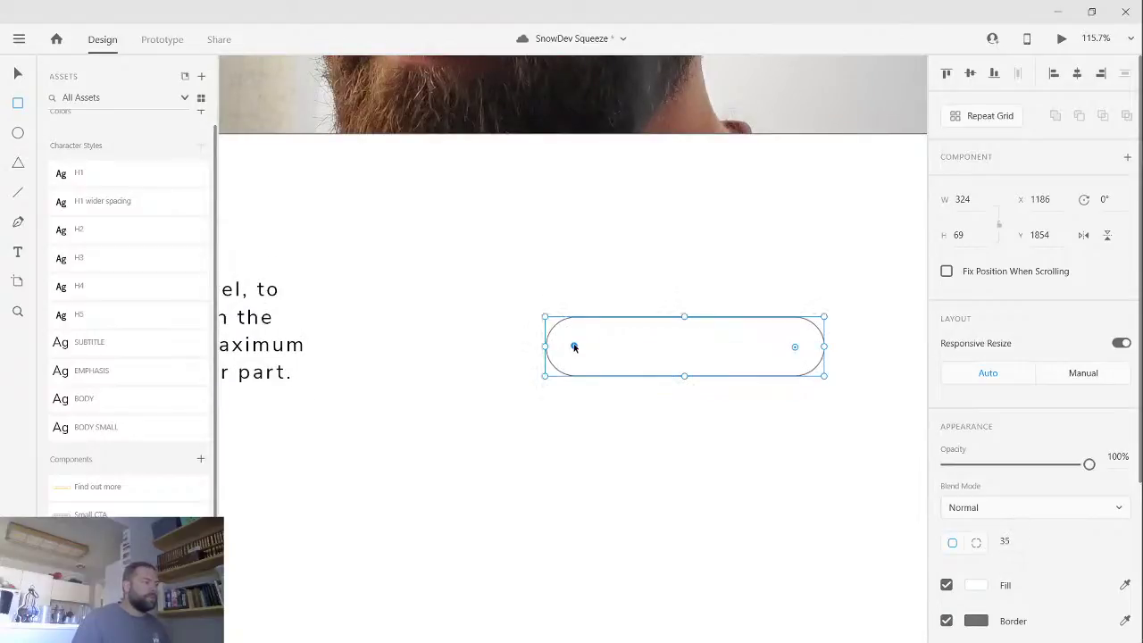
key("Escape")
key("v")
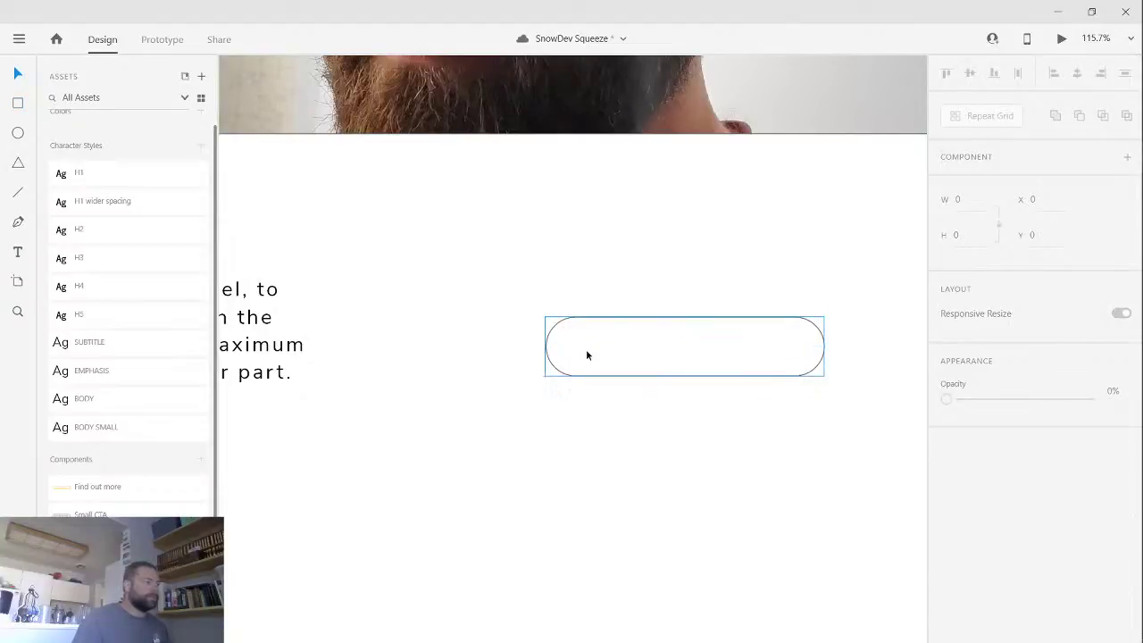
left_click(589, 353)
left_click_drag(574, 346, 617, 361)
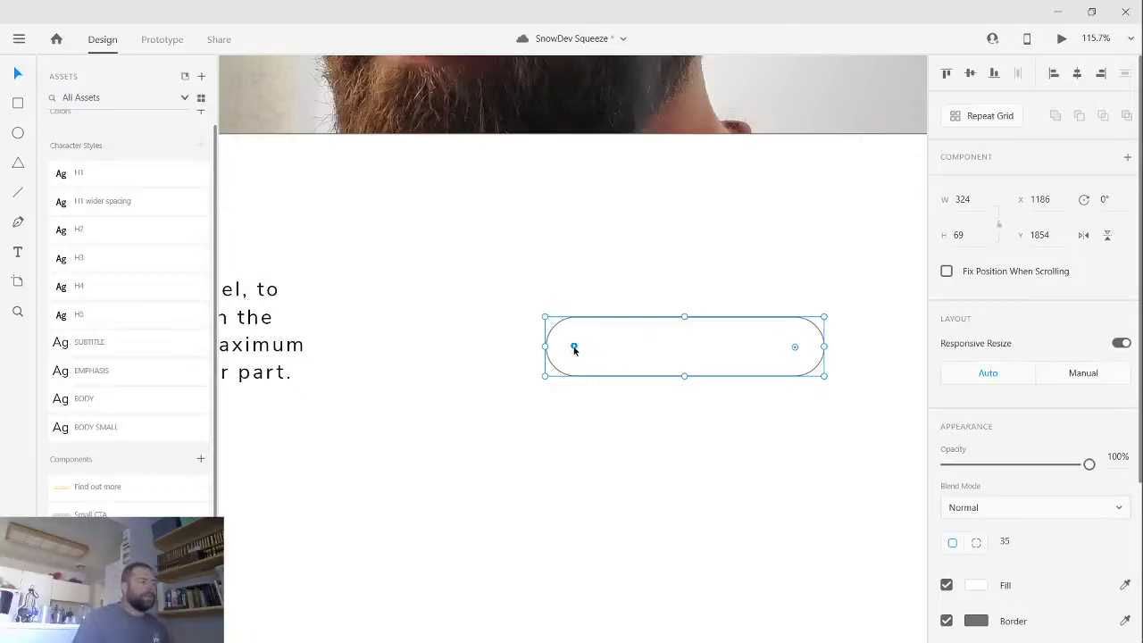
- Reduce the button rectangle's corner radius to 9 and turn off its fill
left_click_drag(574, 349, 551, 322)
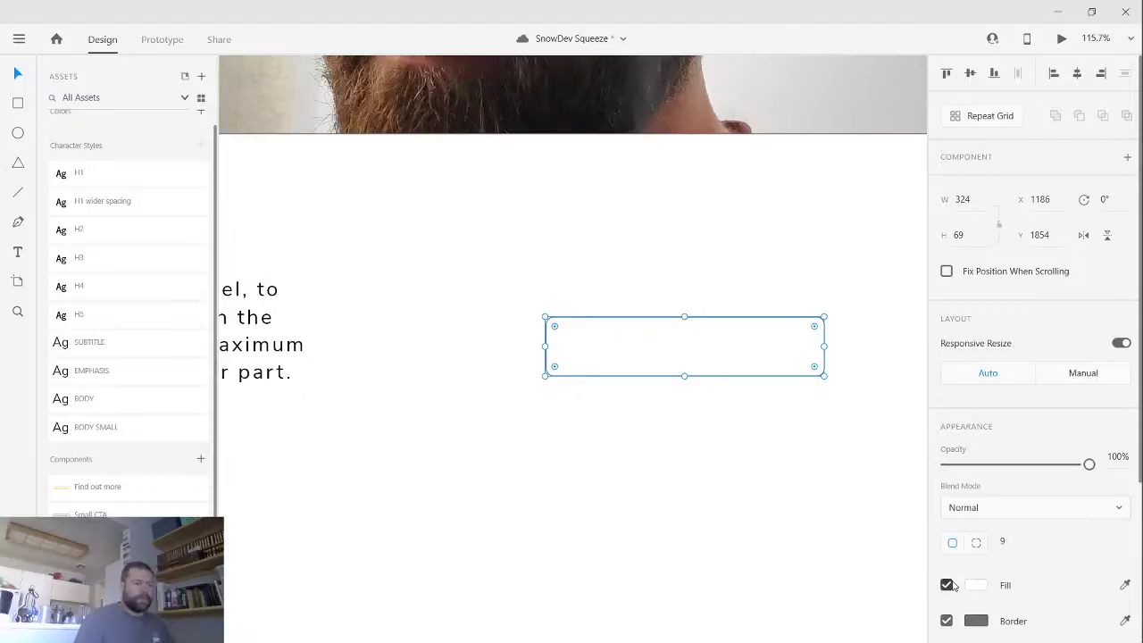
scroll(952, 585, "down", 3)
left_click(946, 497)
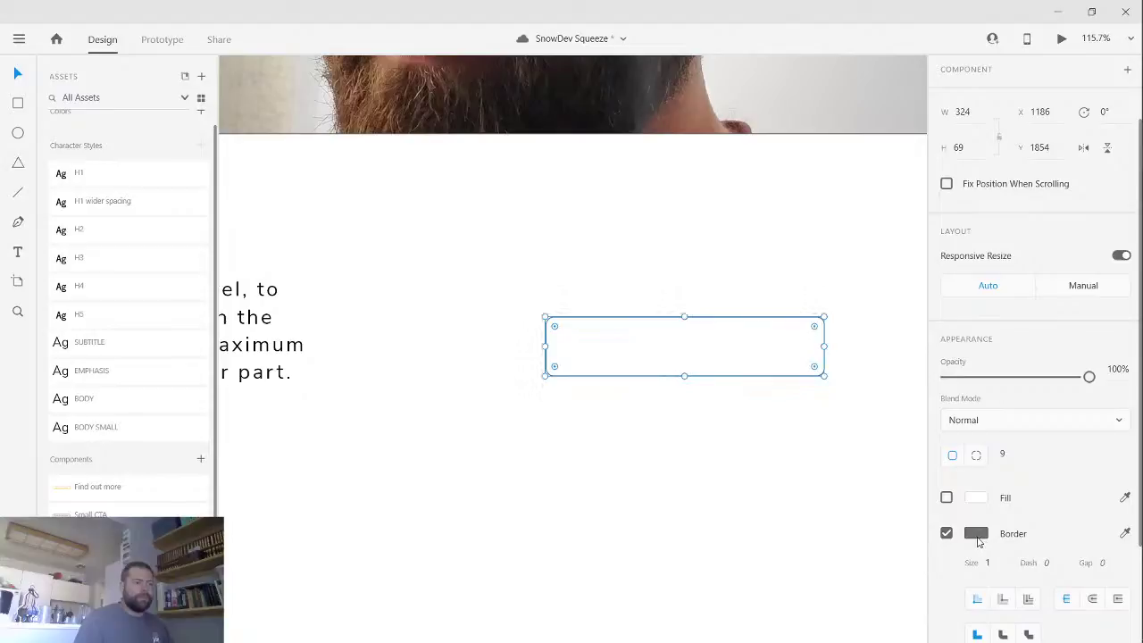
- Set the button rectangle's border colour to the saved yellow #FFC545
left_click(975, 534)
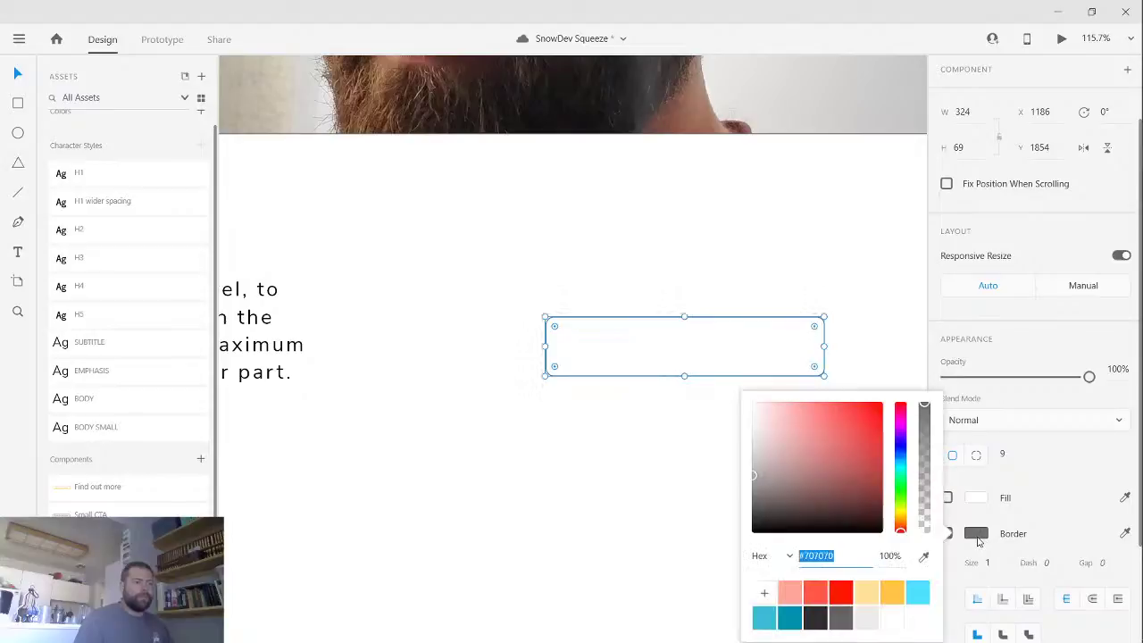
left_click(896, 596)
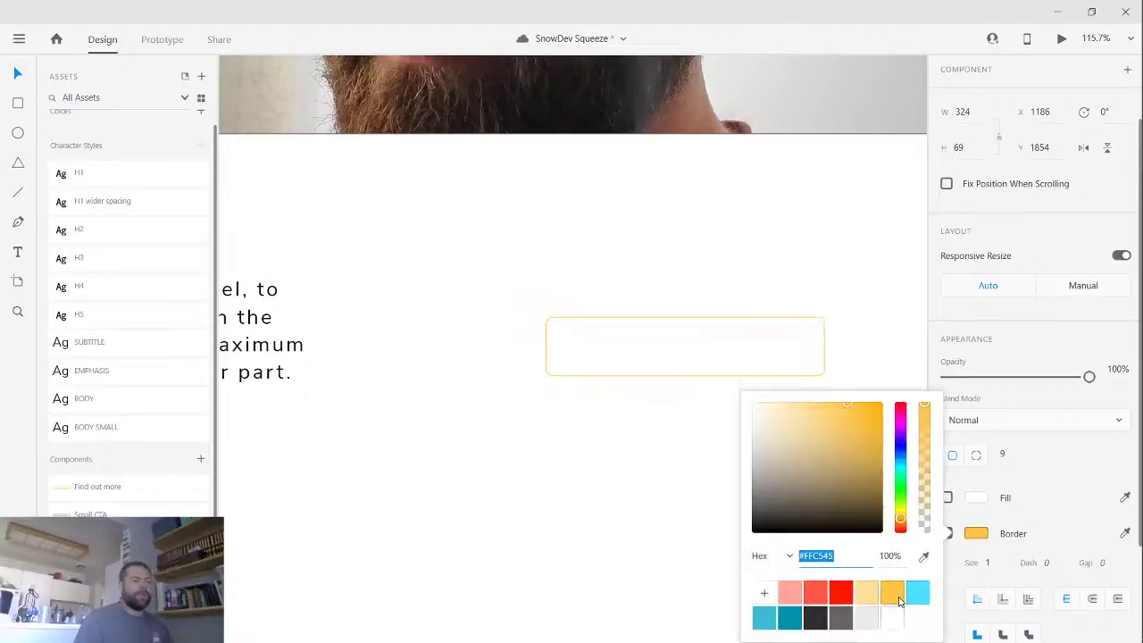
left_click(661, 553)
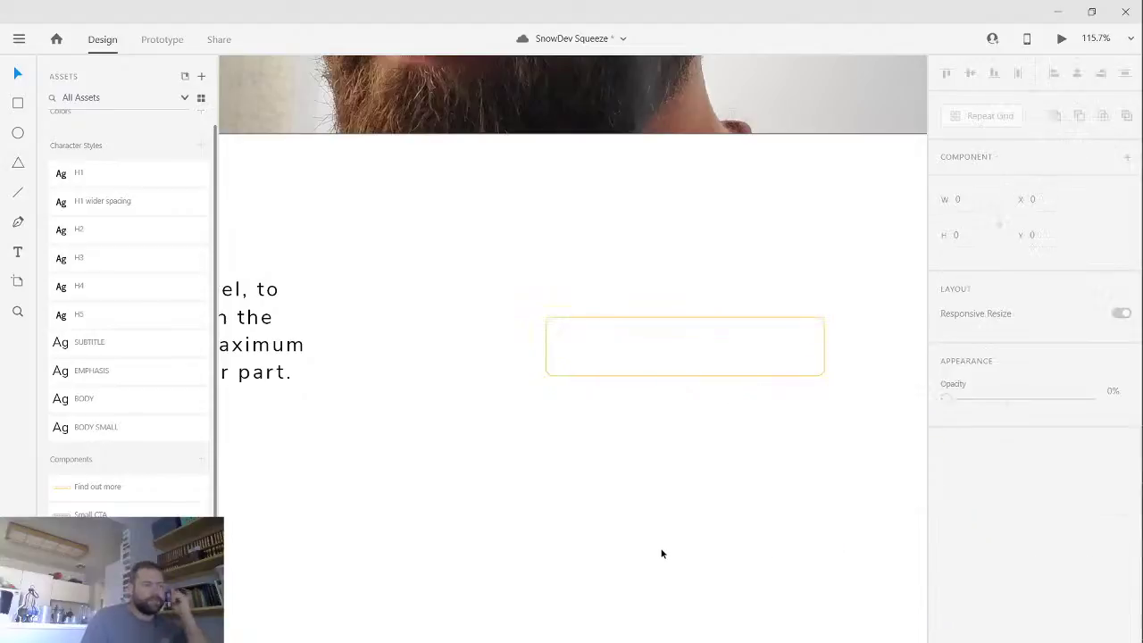
- Thicken the button rectangle's border to a size of 3
left_click(684, 374)
scroll(1004, 580, "down", 2)
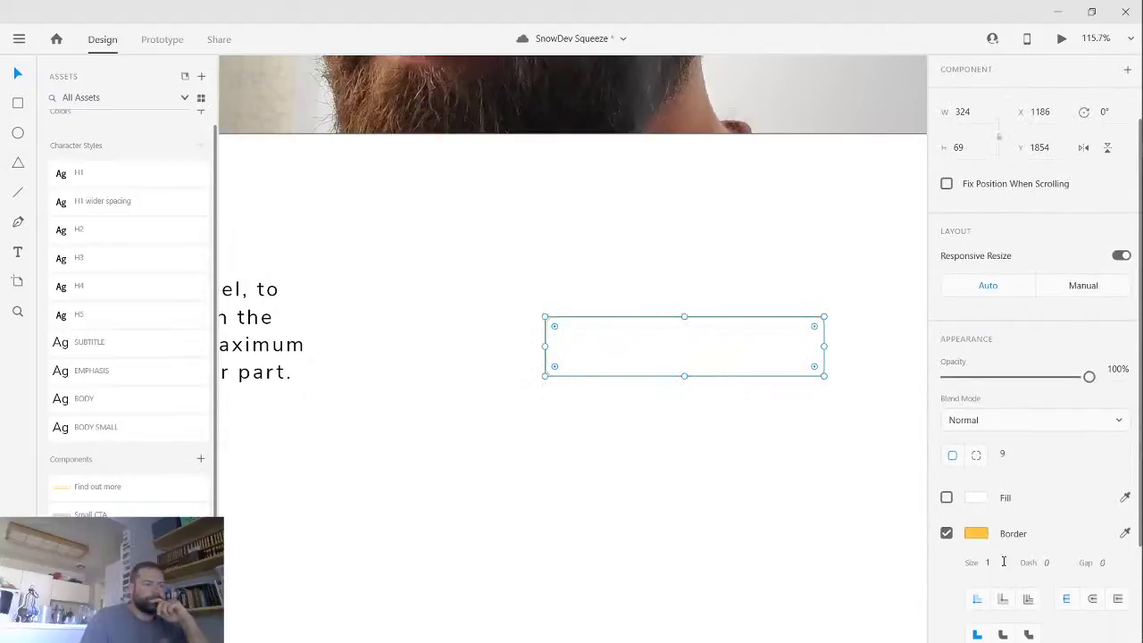
key("Up")
key("Up")
key("Up")
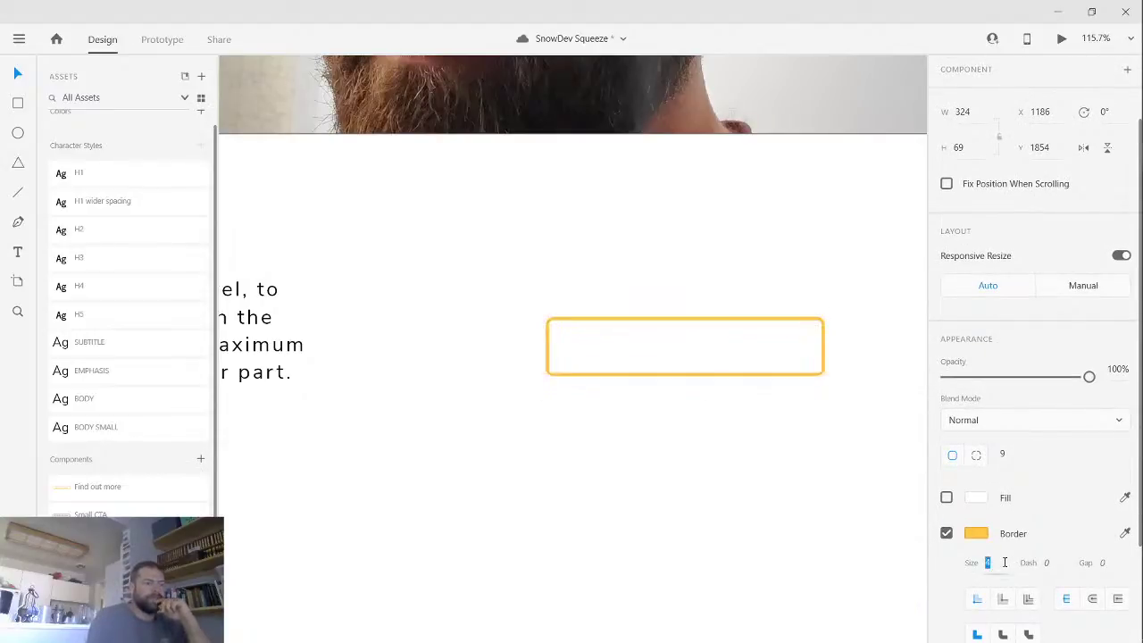
key("Down")
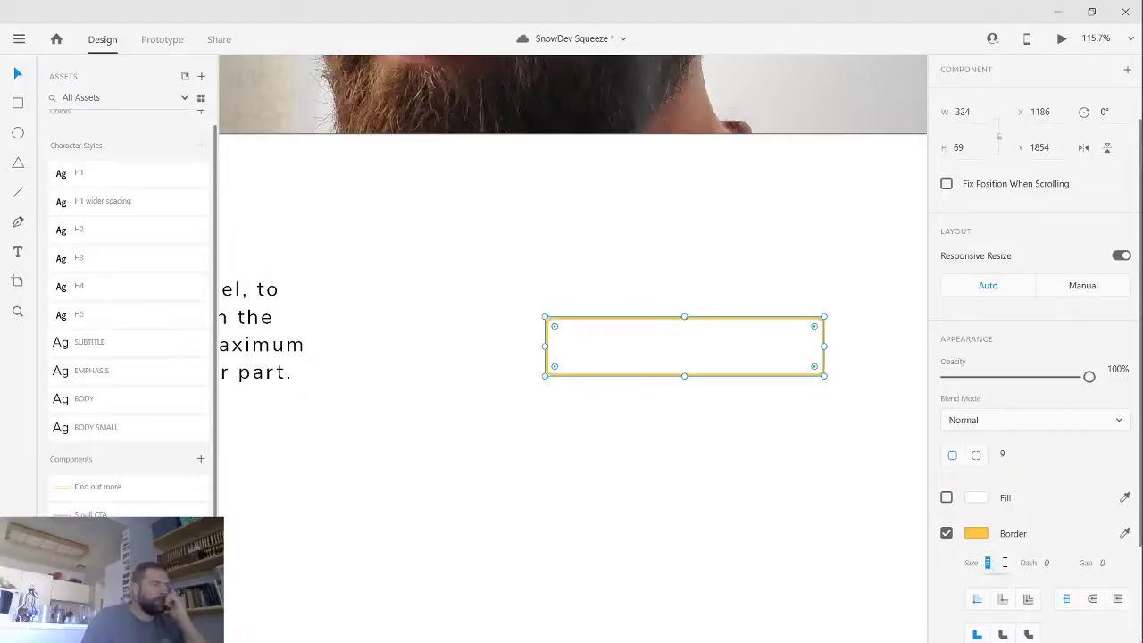
- Add a shadow with an X offset of 3 to the button rectangle and inspect its look up close
scroll(1005, 563, "down", 3)
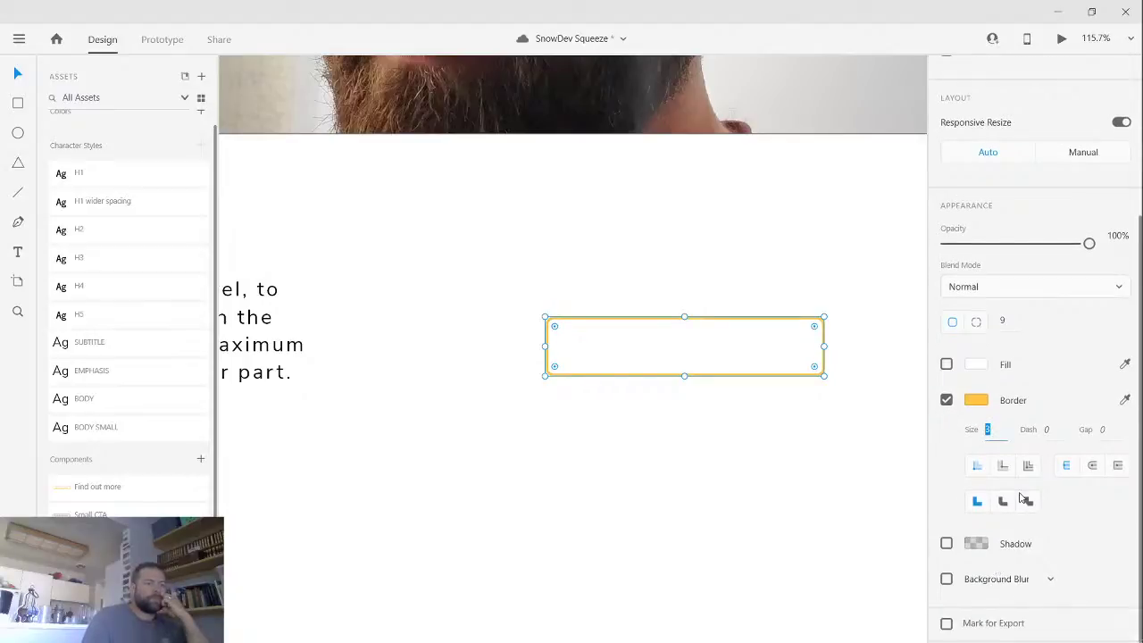
left_click(946, 544)
left_click(989, 572)
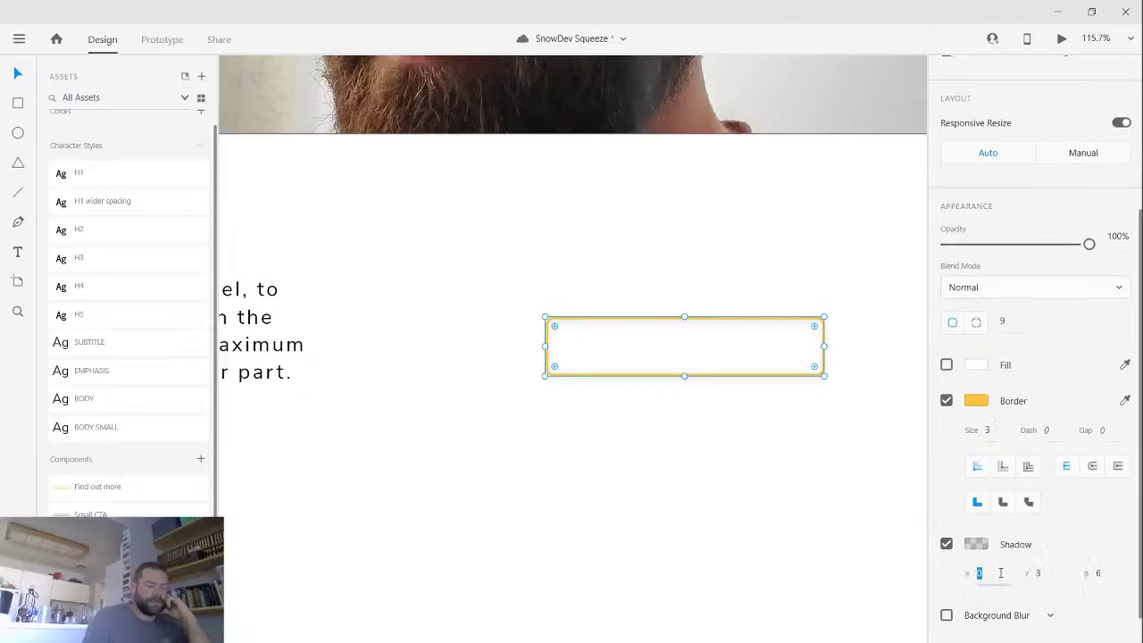
type("3")
key("Return")
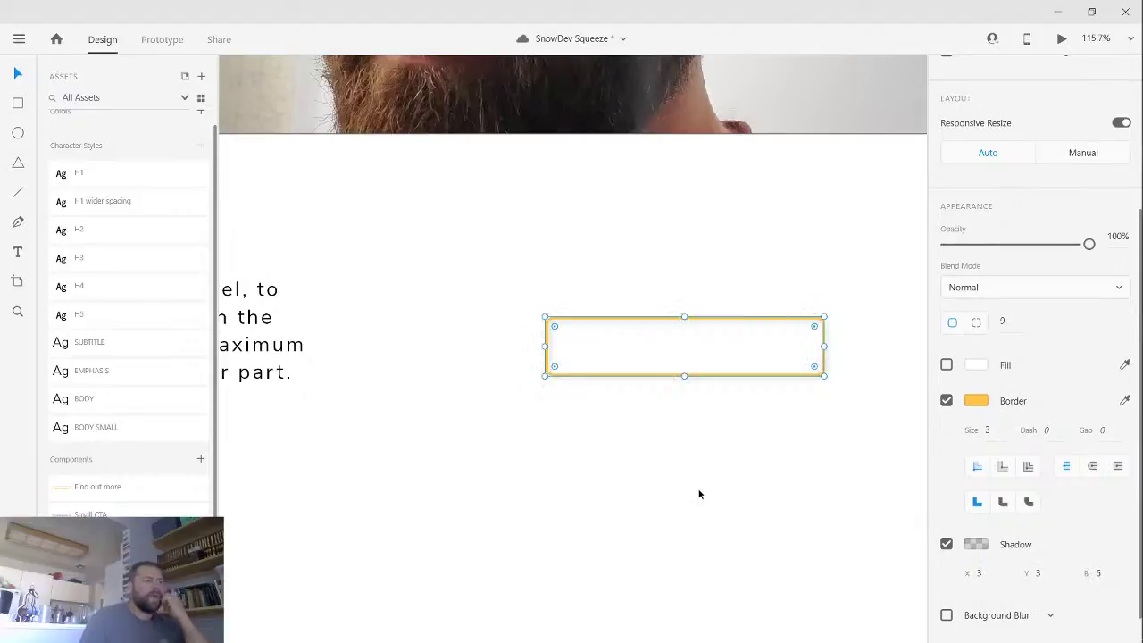
left_click(711, 487)
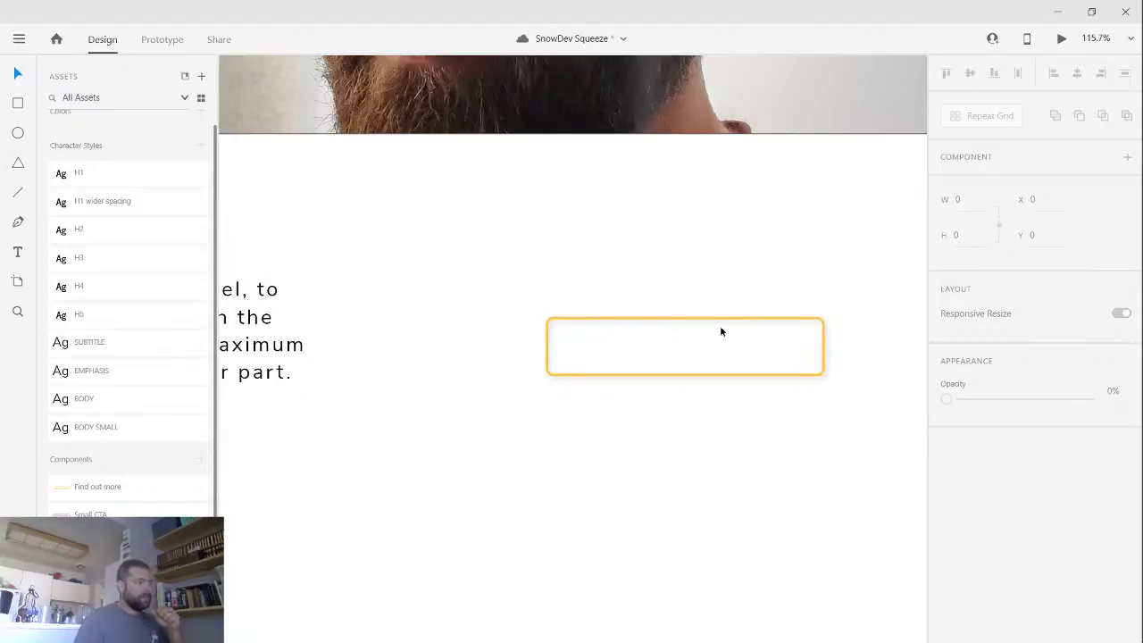
scroll(656, 329, "up", 4)
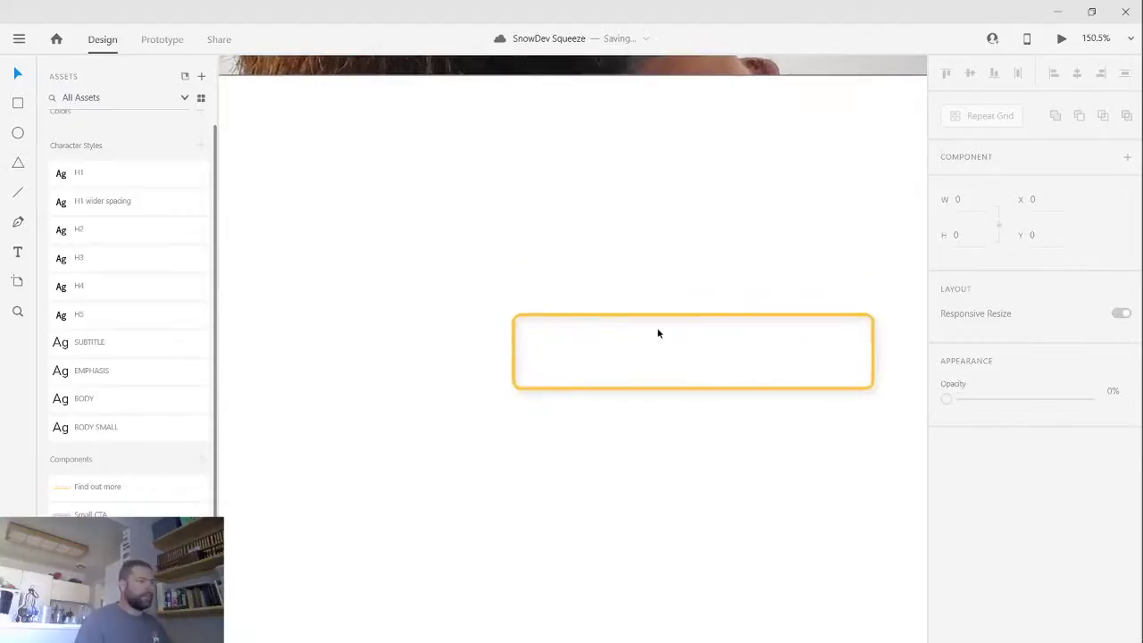
scroll(607, 382, "right", 5)
scroll(608, 382, "down", 2)
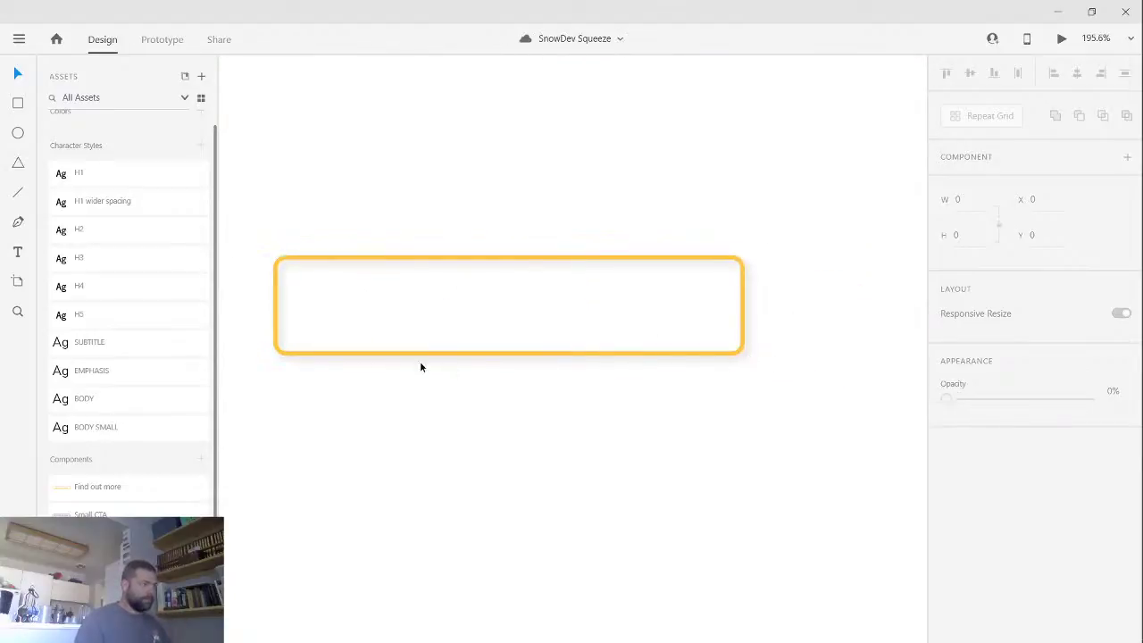
scroll(668, 292, "down", 4)
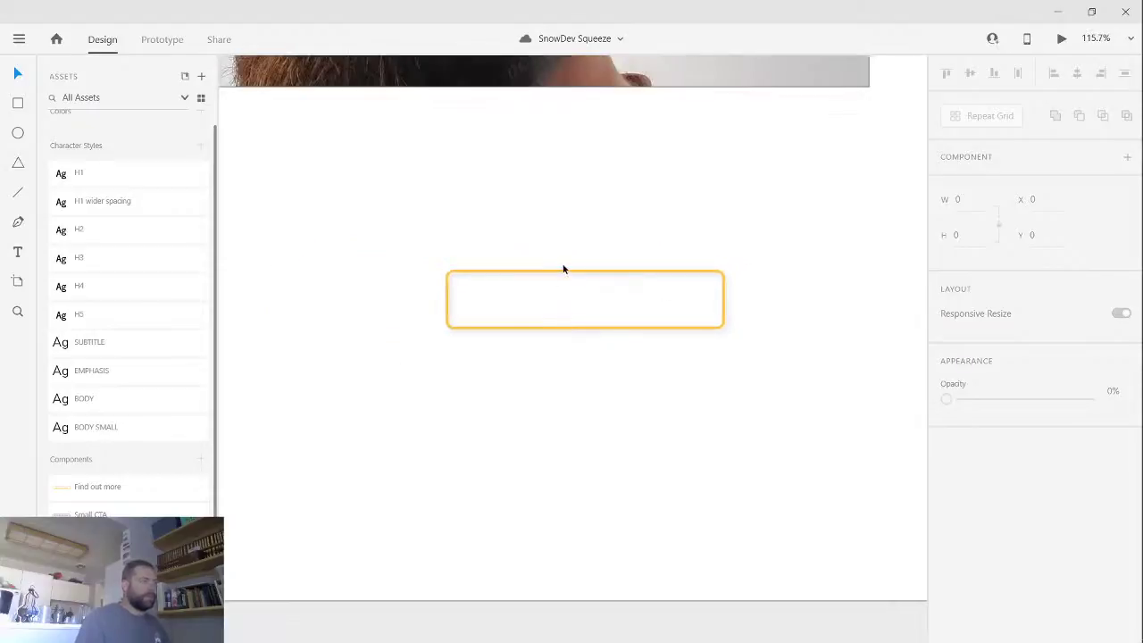
- Turn off the button rectangle's shadow, keeping the yellow border on
left_click(566, 274)
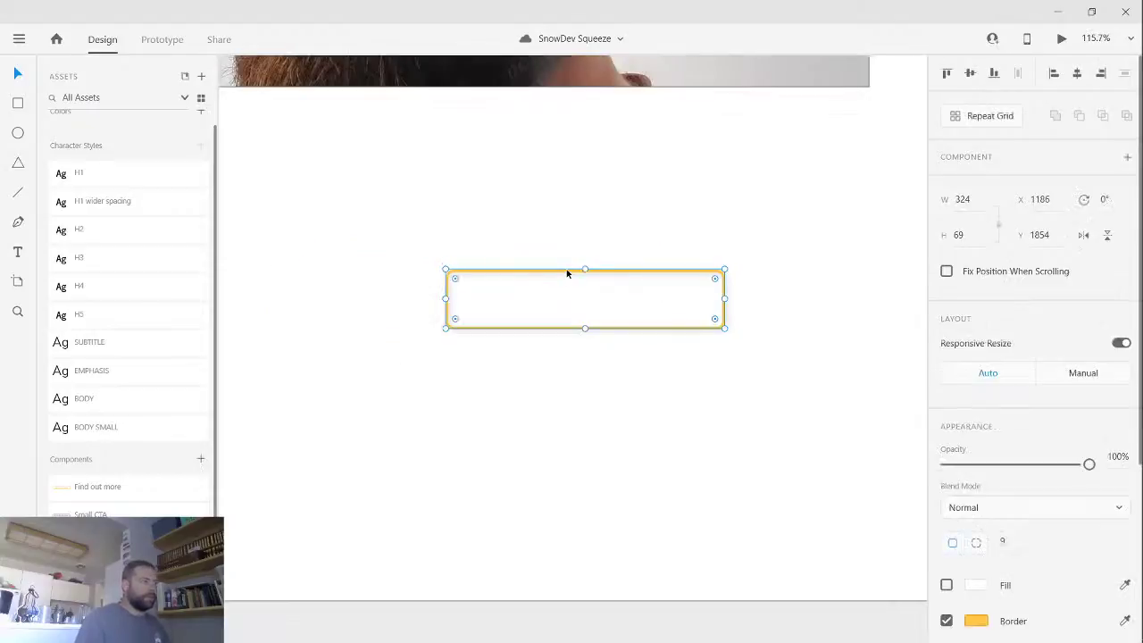
left_click(946, 620)
left_click(946, 621)
scroll(956, 562, "down", 3)
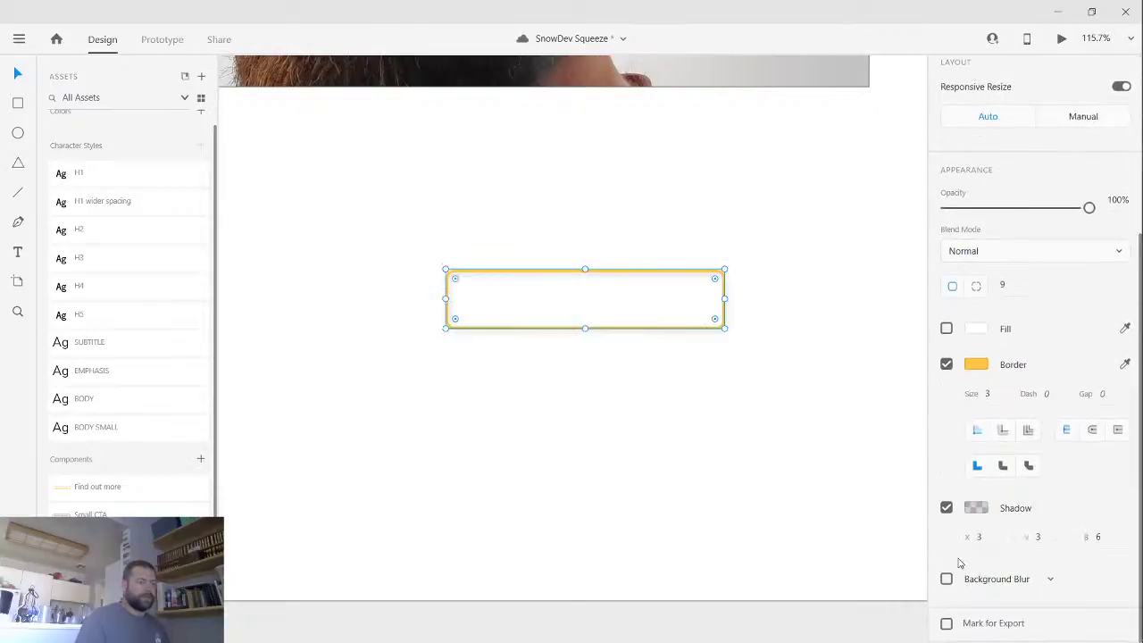
- Add a text label reading "FIND MORE" inside the yellow-bordered button
key("space")
left_click_drag(589, 446, 641, 435)
key("t")
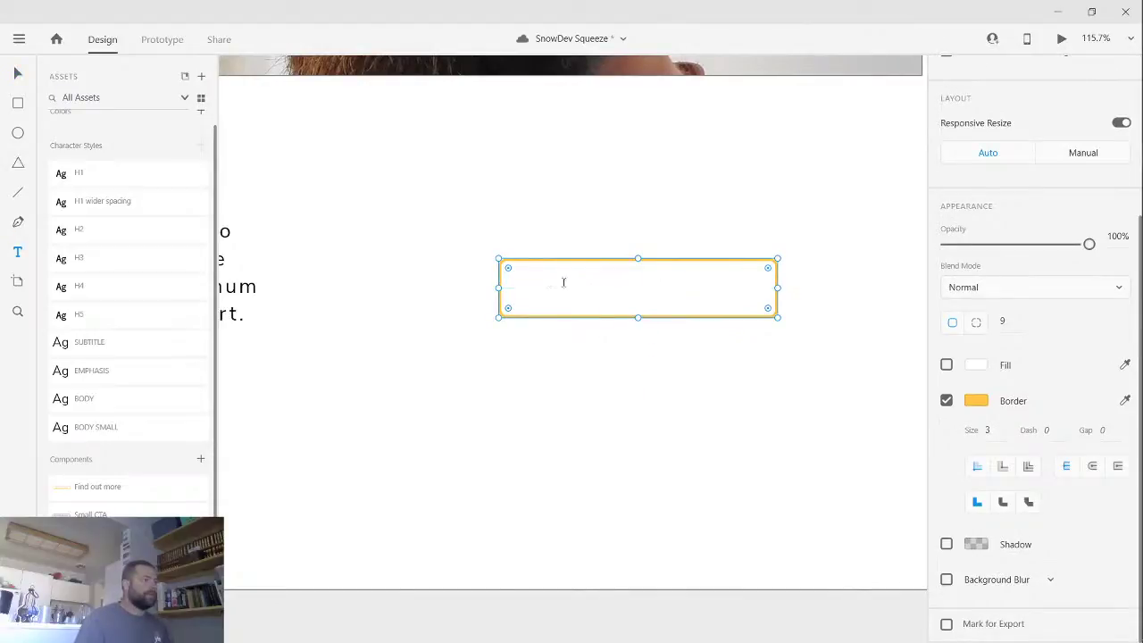
left_click(544, 285)
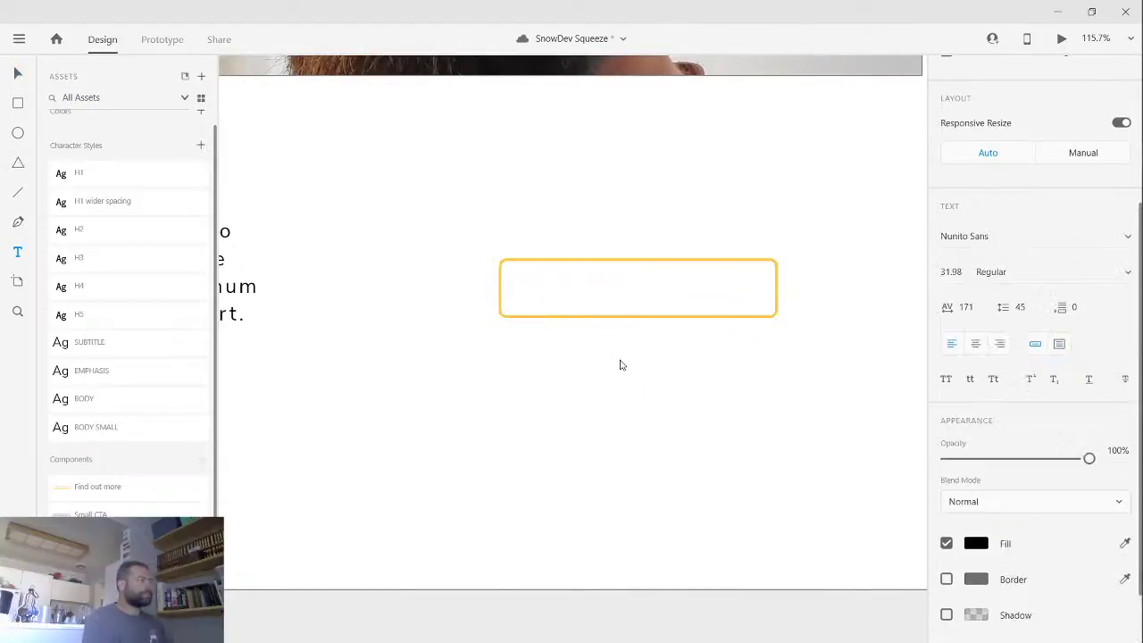
type("Lea")
key("BackSpace")
key("BackSpace")
key("BackSpace")
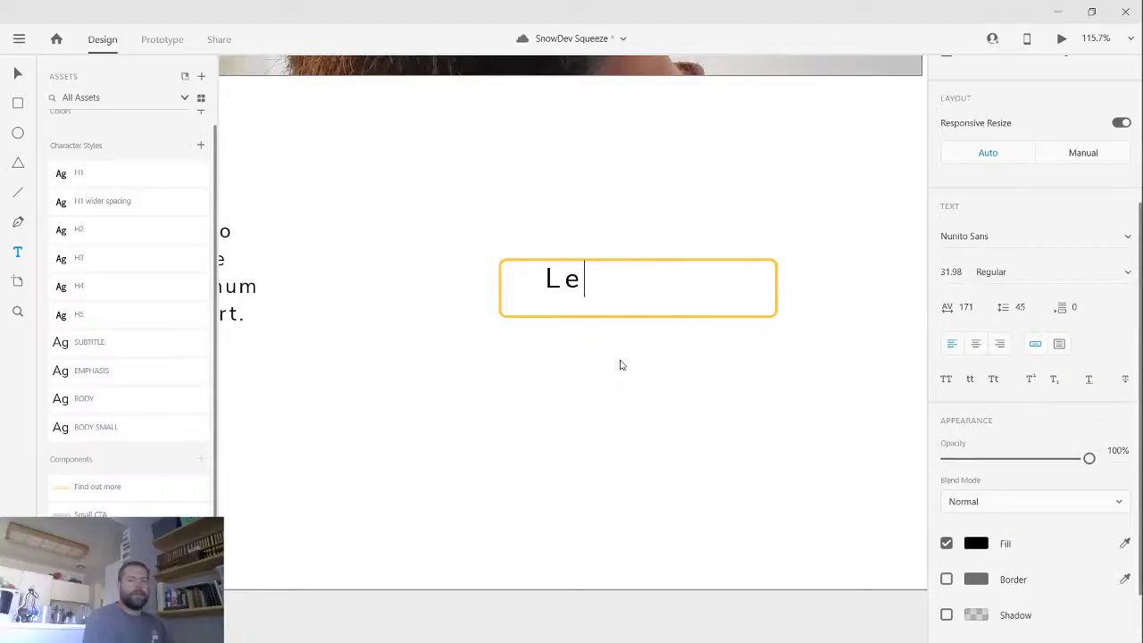
type("Find")
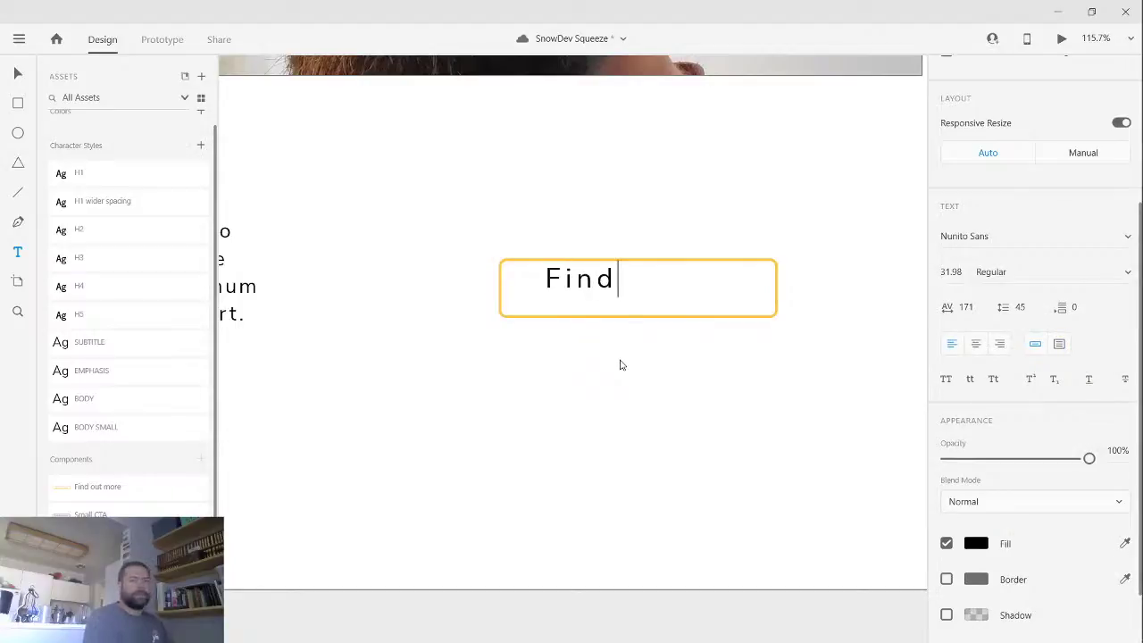
key("BackSpace")
key("BackSpace")
key("BackSpace")
key("BackSpace")
type("FIND MORE")
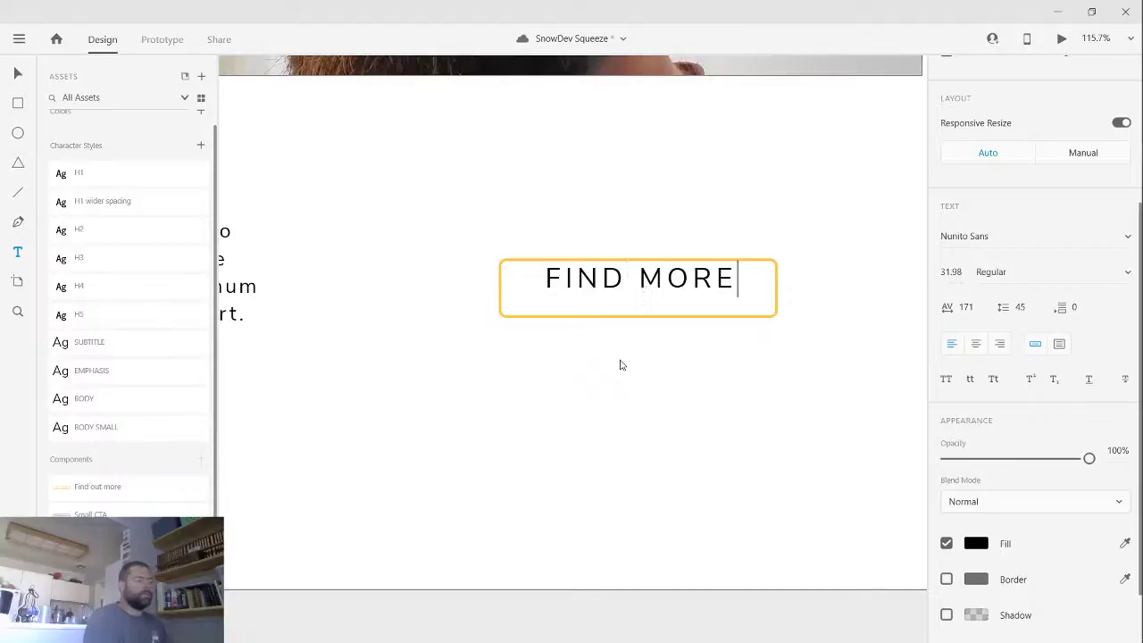
- Change the button label's wording to "FIND OUT MORE"
key("BackSpace")
key("BackSpace")
key("BackSpace")
key("BackSpace")
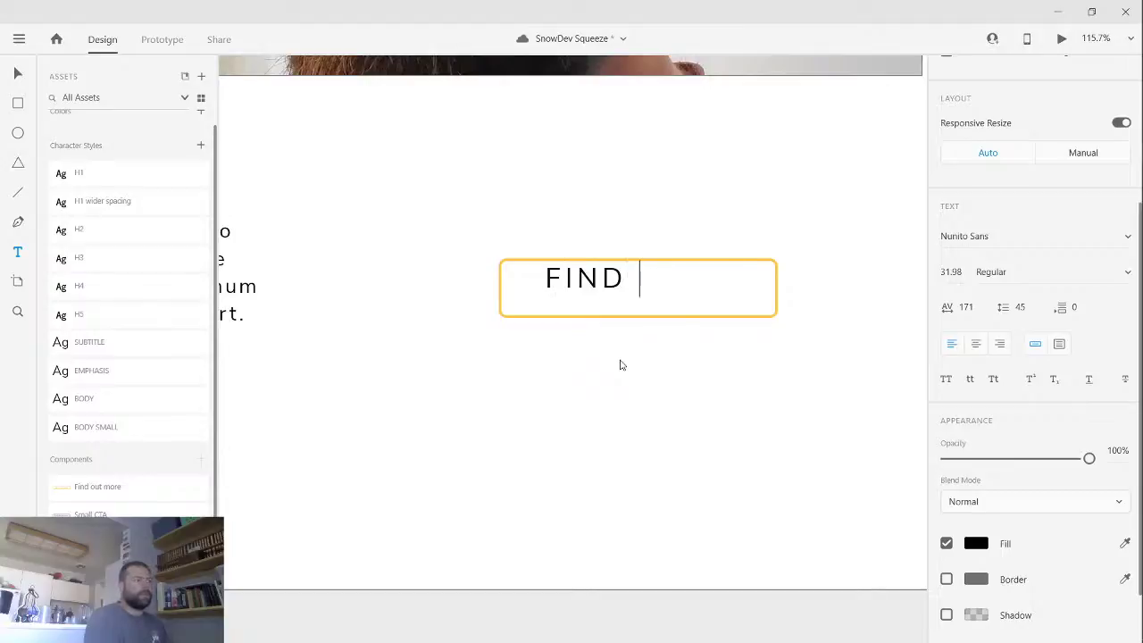
type("OUT MORE")
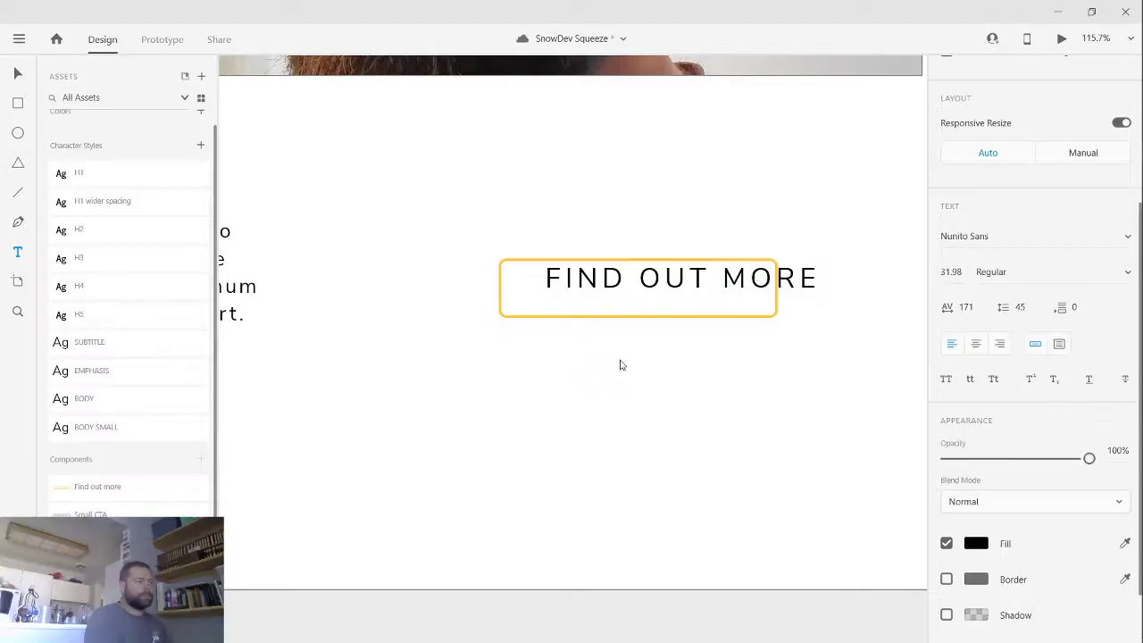
key("Escape")
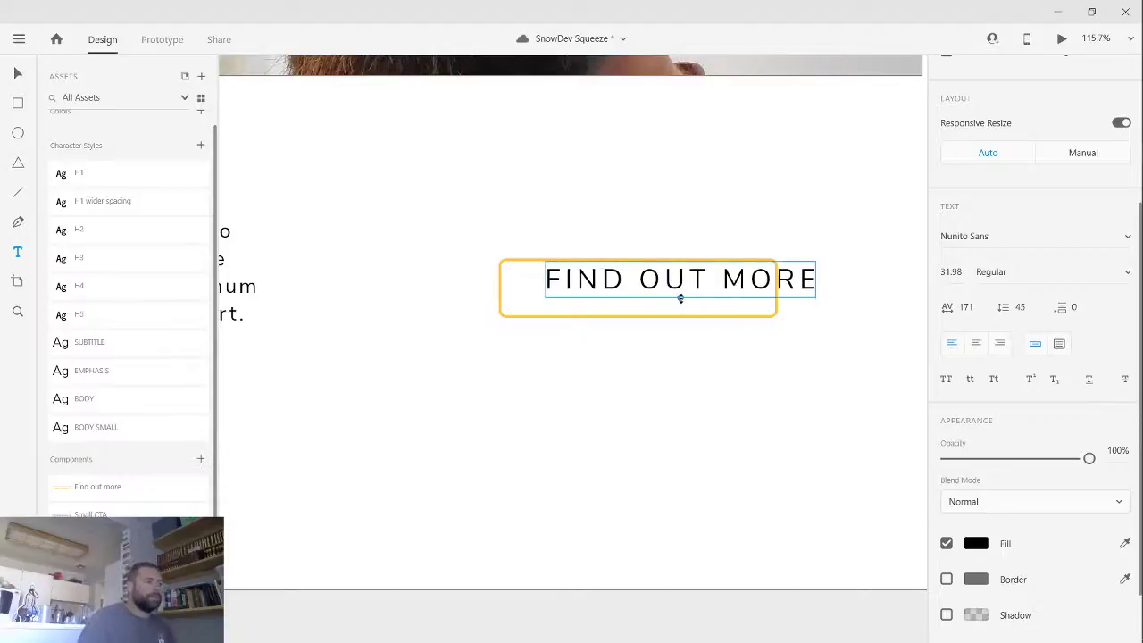
- Apply the BODY character style to the button label and centre it inside the button at X 1266, Y 1877
key("ctrl+z")
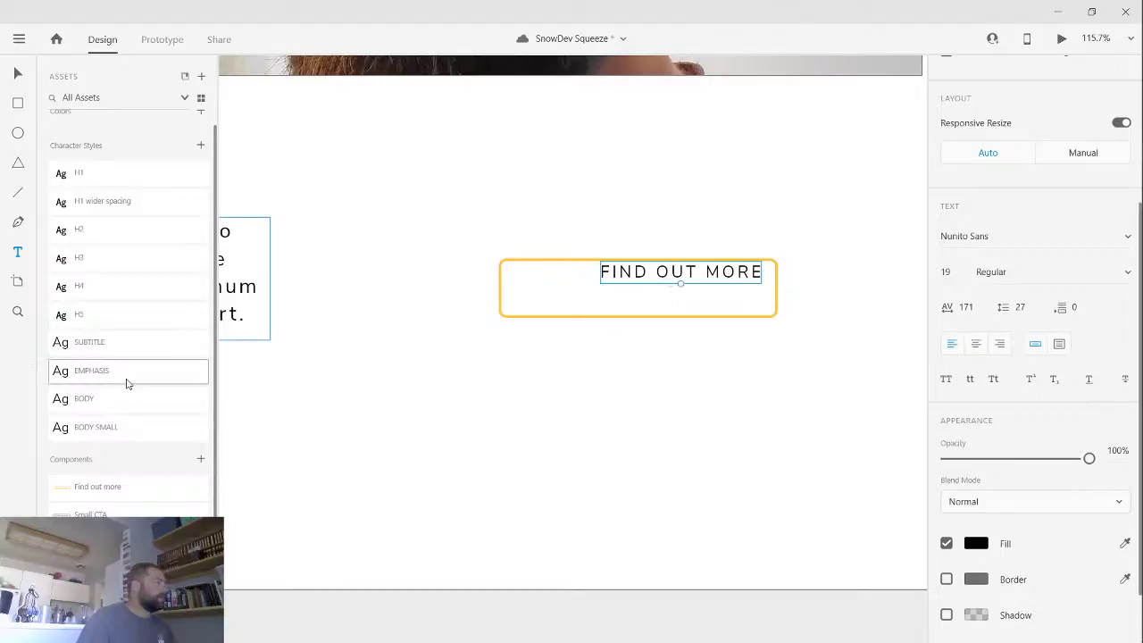
left_click(115, 413)
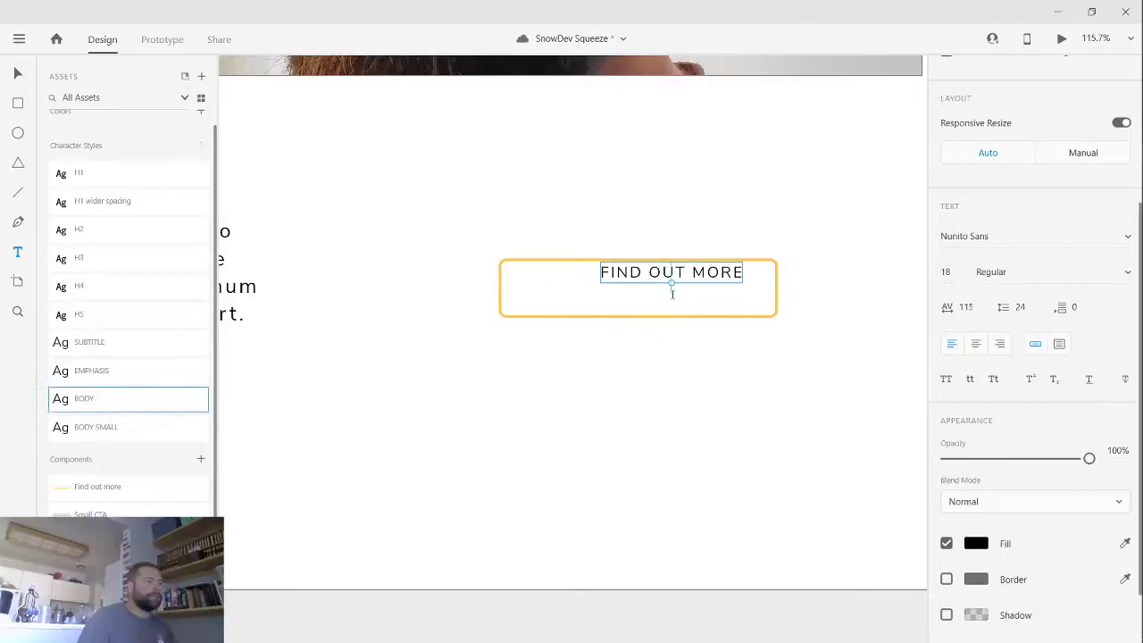
key("v")
left_click_drag(693, 270, 663, 286)
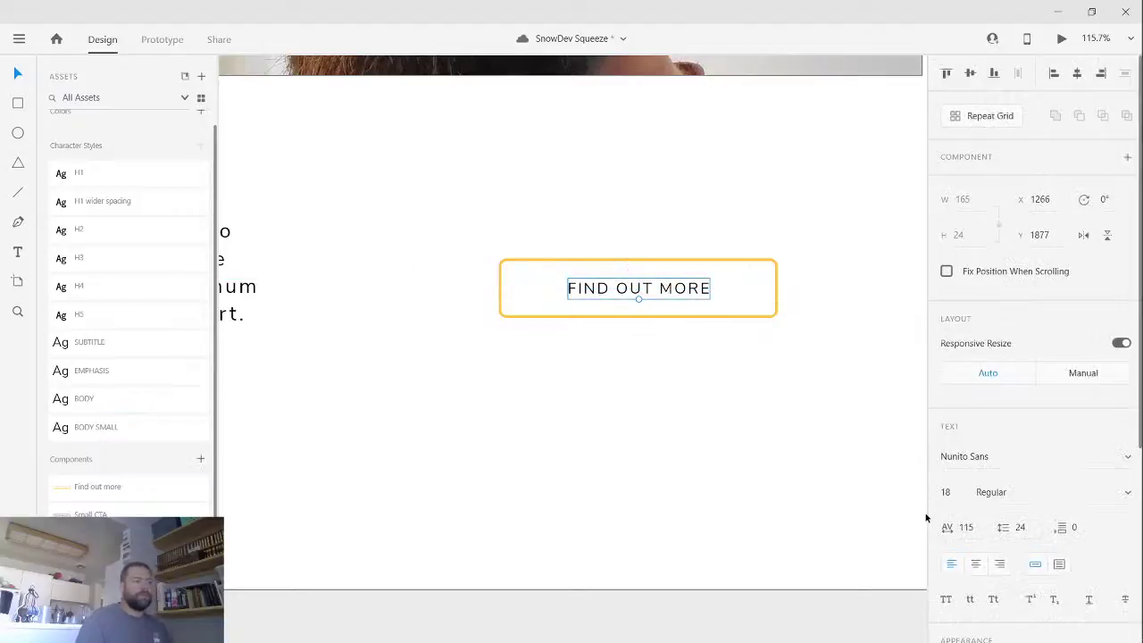
- Recolour the "FIND OUT MORE" label with the same saved yellow as the button's border
scroll(969, 515, "down", 4)
left_click(975, 473)
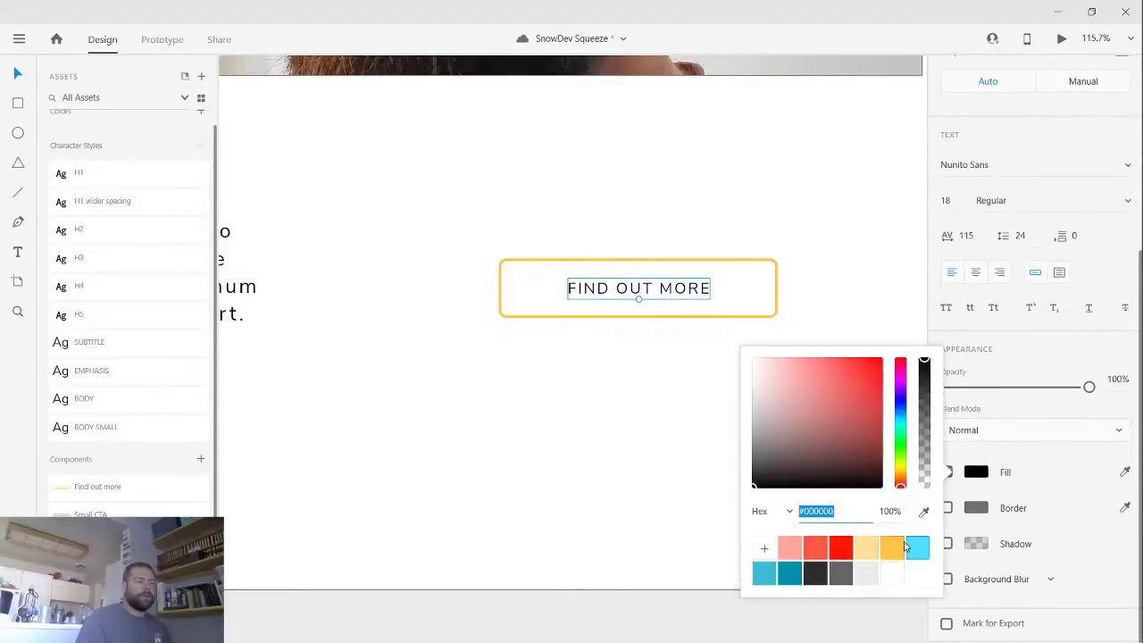
left_click(891, 546)
left_click(653, 450)
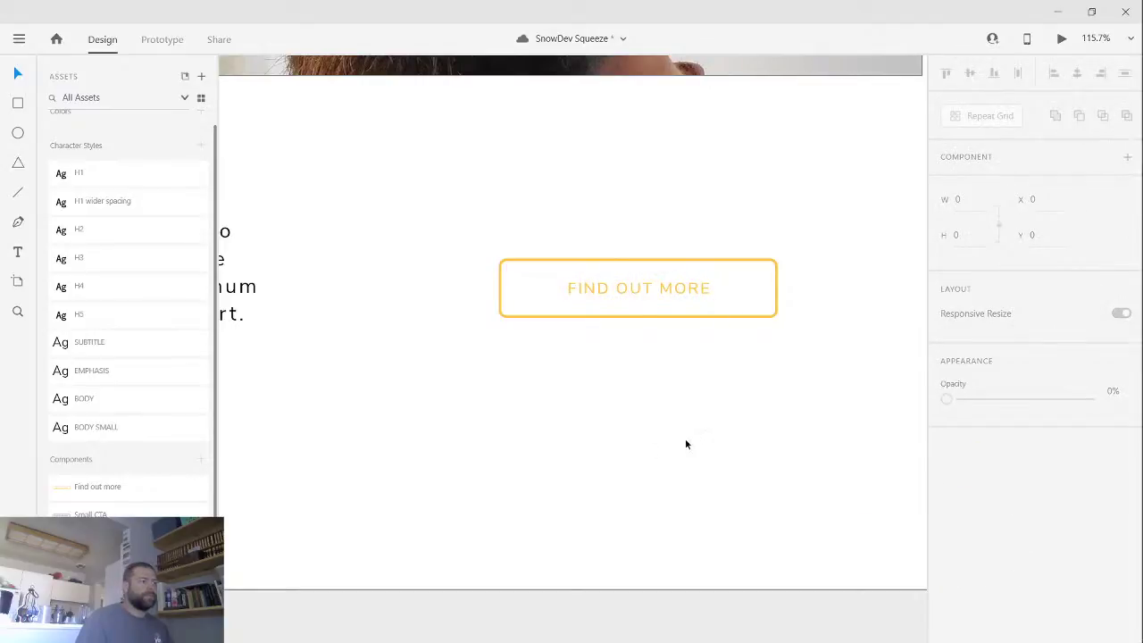
- Narrow the button rectangle symmetrically around its label to a width of 274
left_click(500, 288)
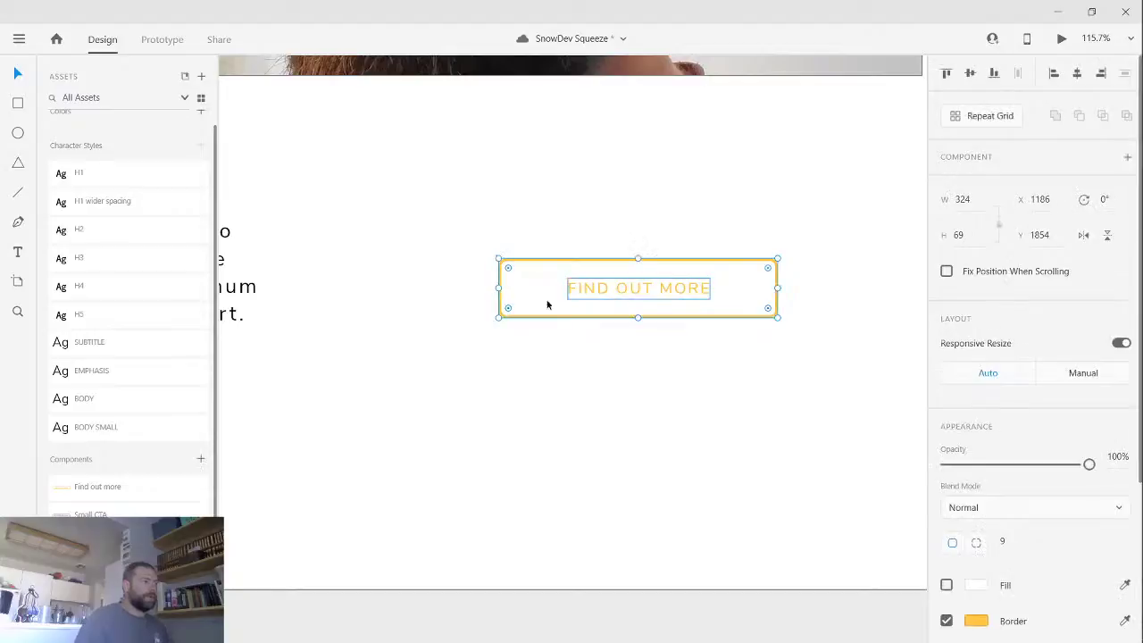
key("alt")
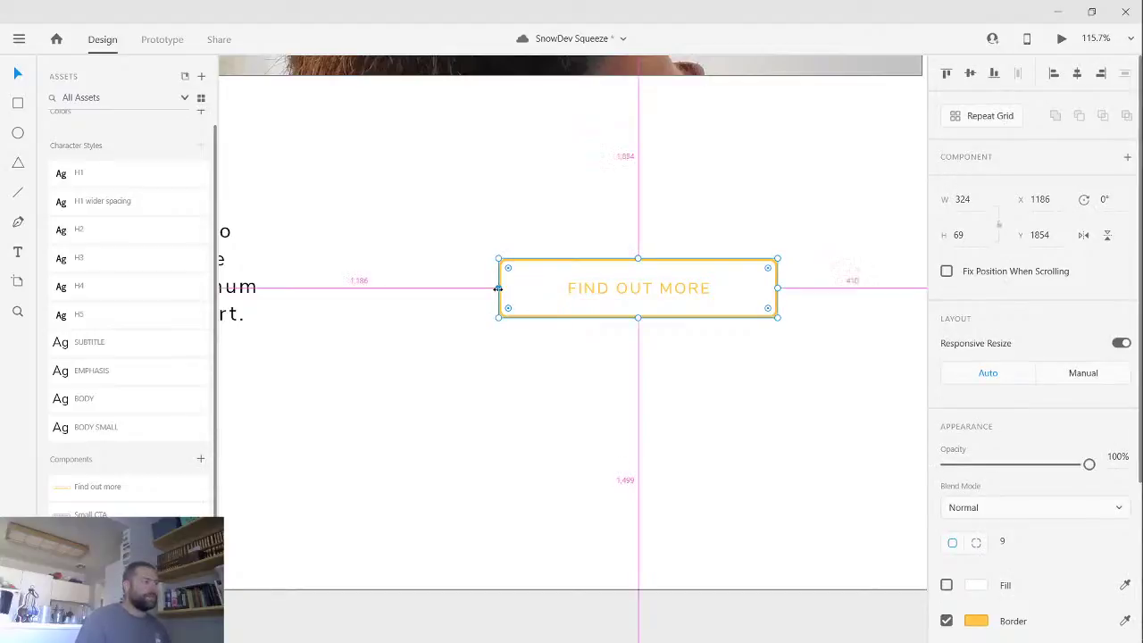
left_click_drag(498, 288, 521, 287)
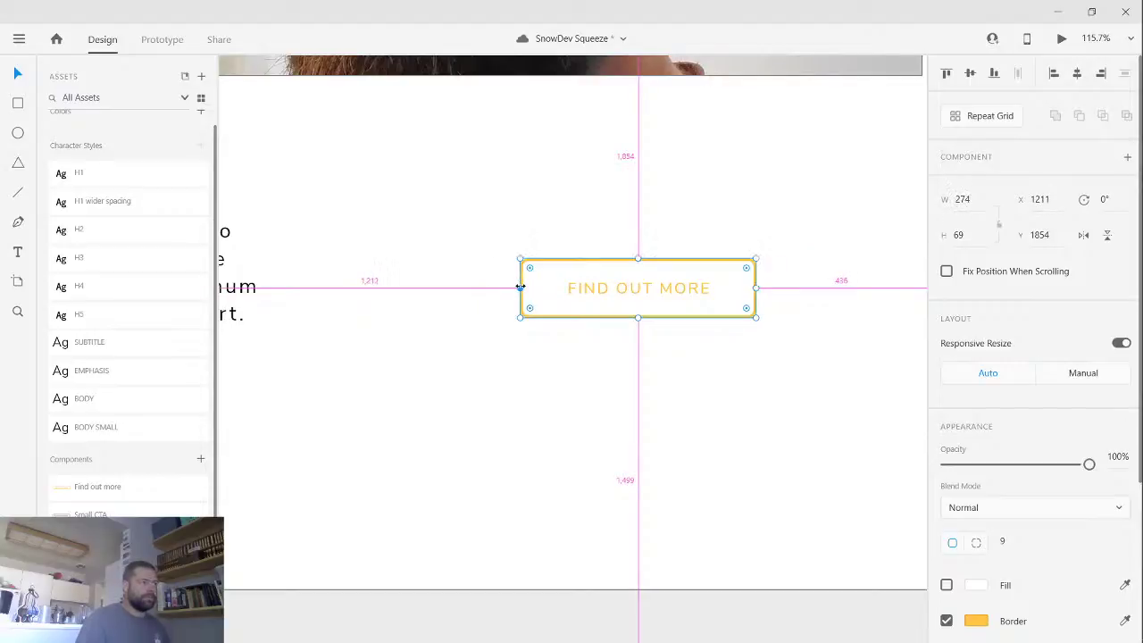
- Widen the outline of the FIND OUT MORE button symmetrically to 314
scroll(571, 375, "down", 1)
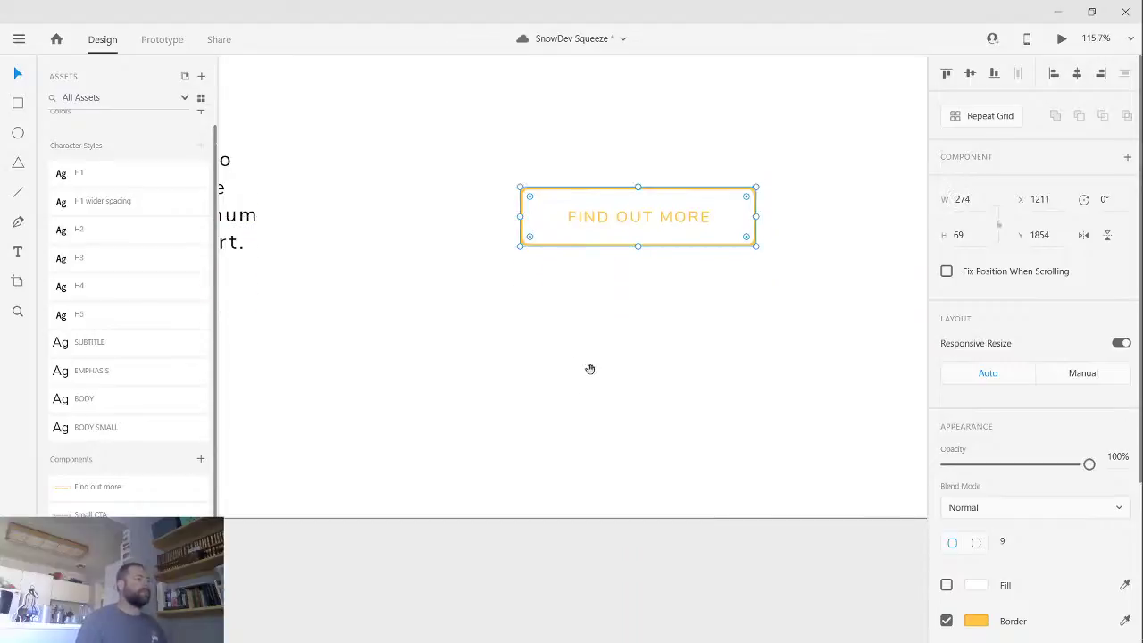
scroll(592, 366, "down", 3)
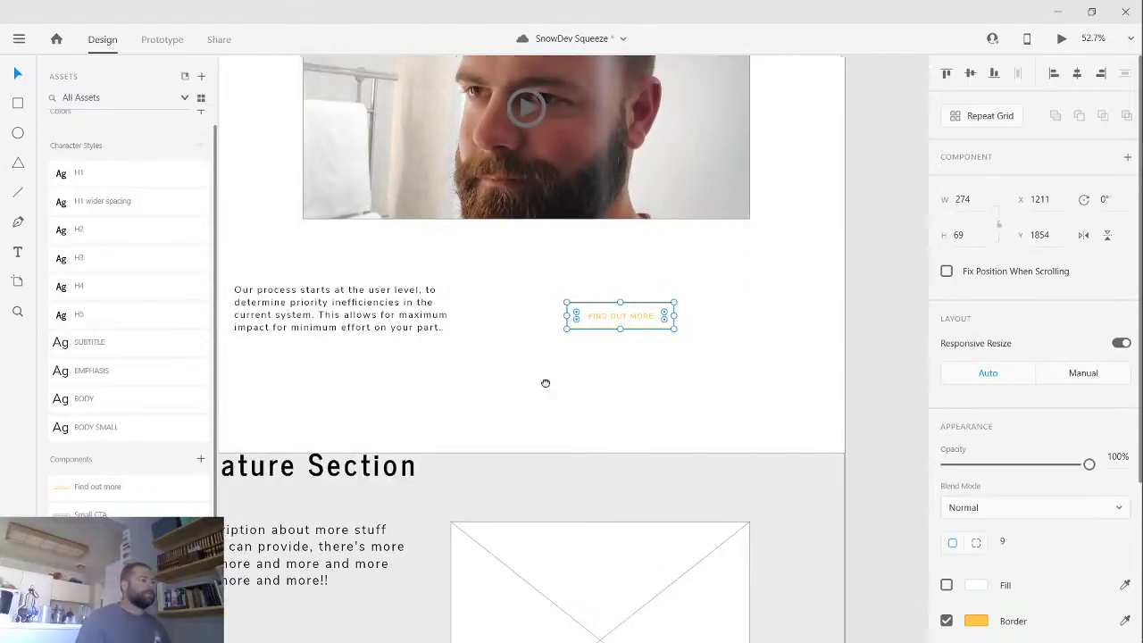
scroll(590, 379, "left", 3)
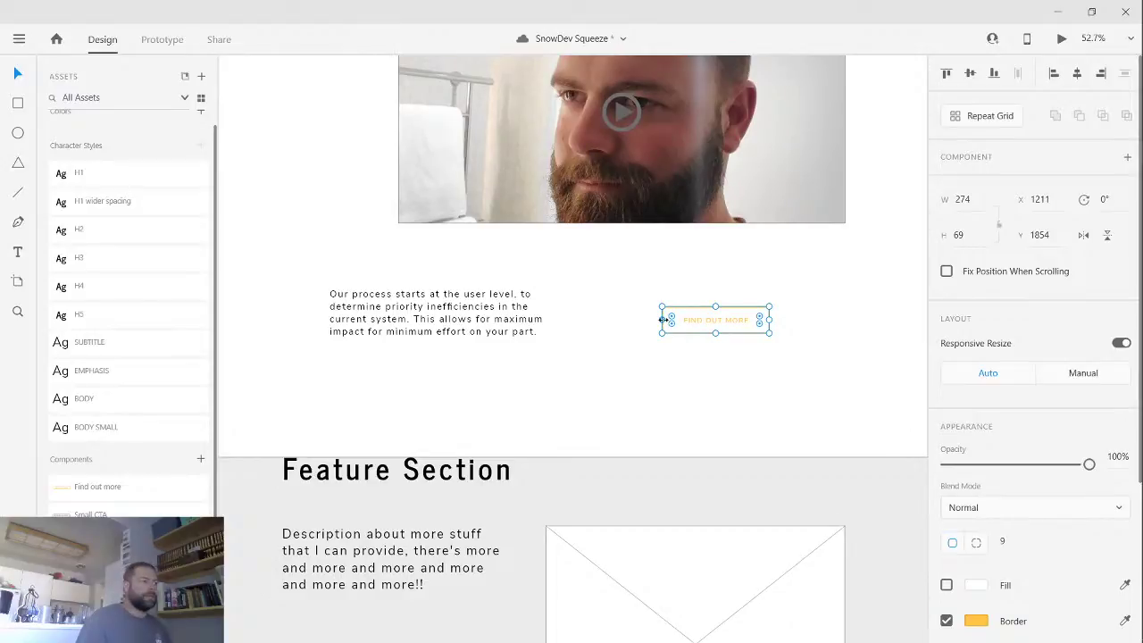
left_click_drag(661, 319, 655, 320)
- Apply the EMPHASIS character style to the FIND OUT MORE label and set its fill to #FFC545
double_click(715, 319)
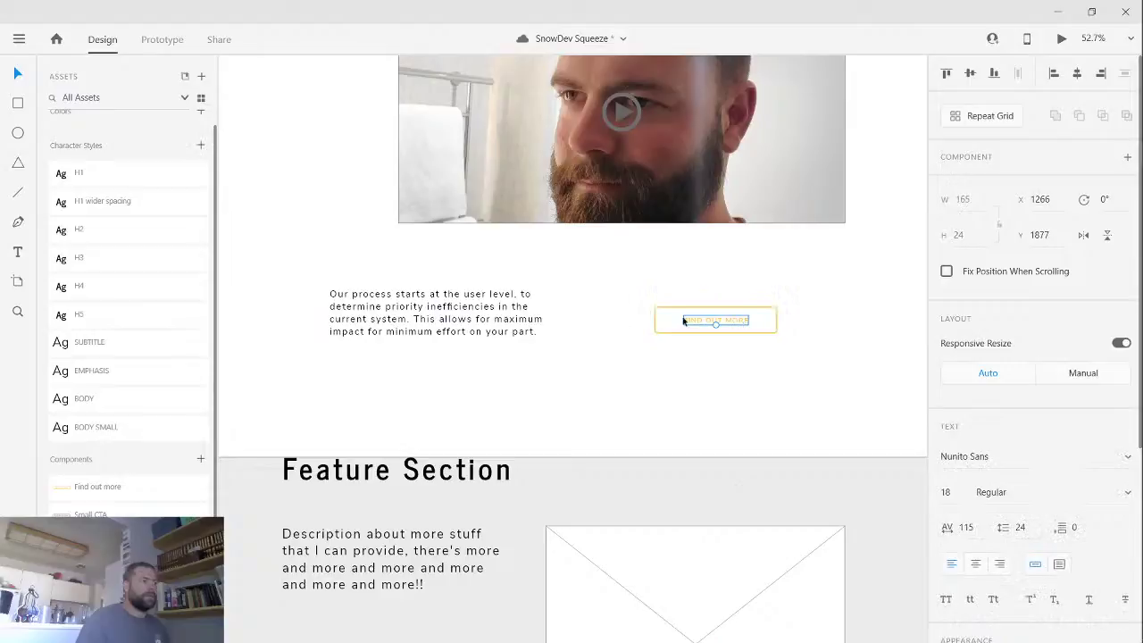
left_click(149, 371)
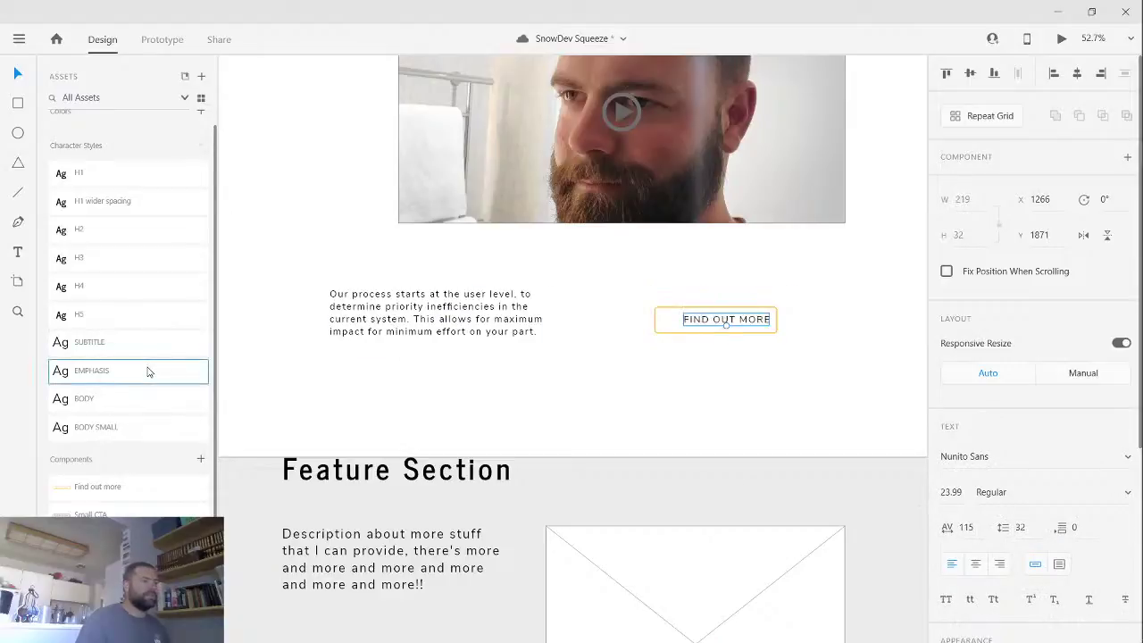
scroll(987, 562, "down", 4)
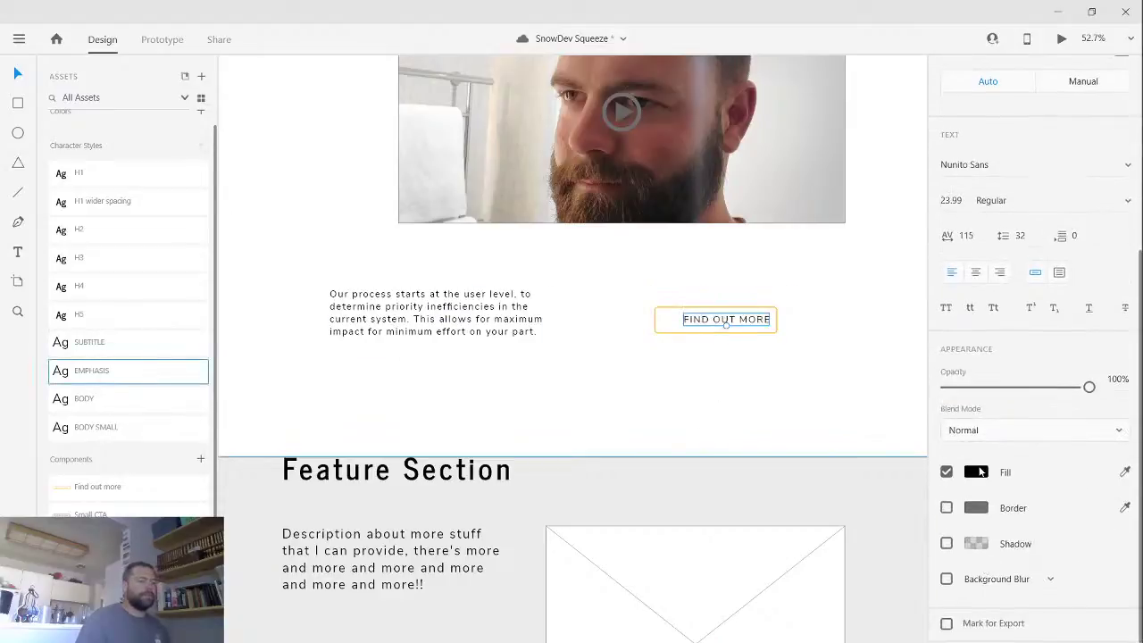
left_click(973, 473)
left_click(892, 546)
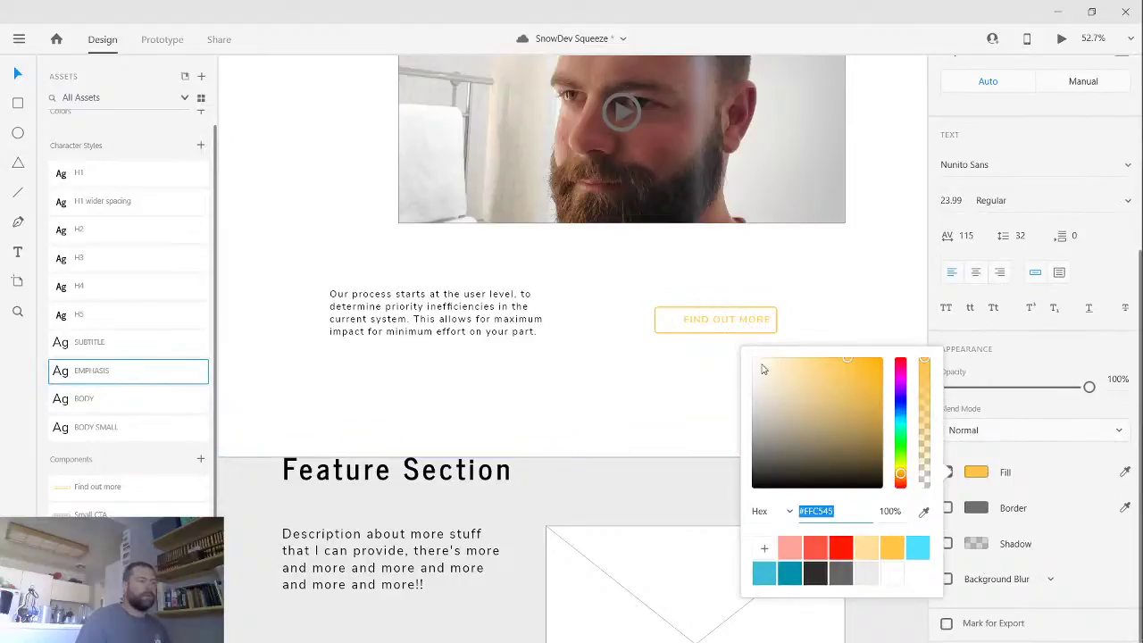
- Centre the FIND OUT MORE label inside its button outline
left_click(737, 326)
left_click_drag(738, 324, 730, 324)
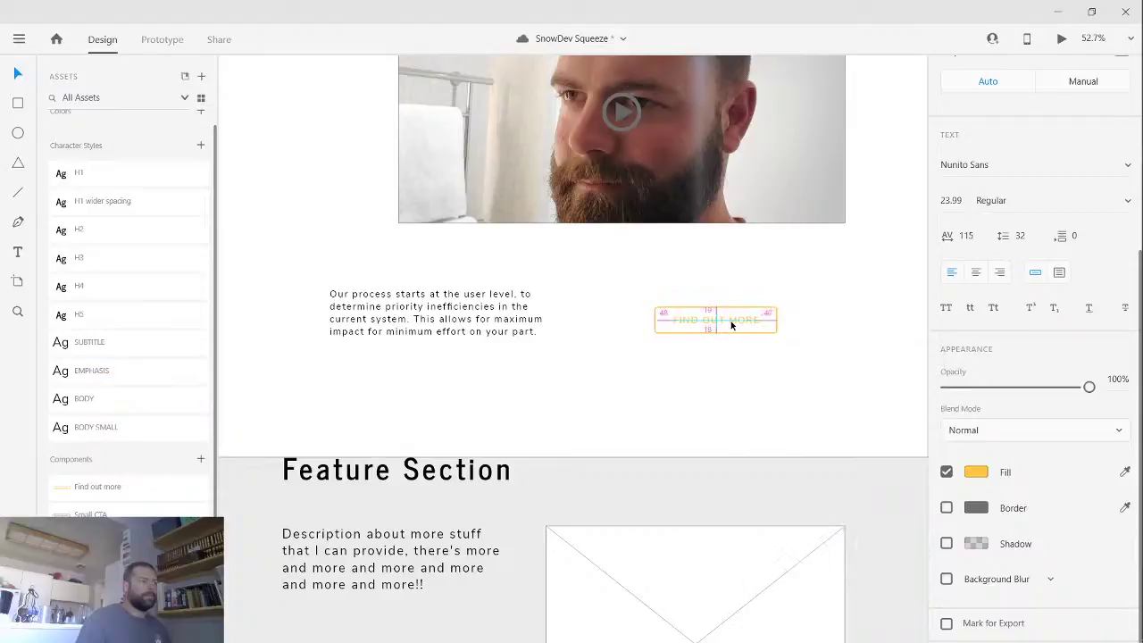
key("Escape")
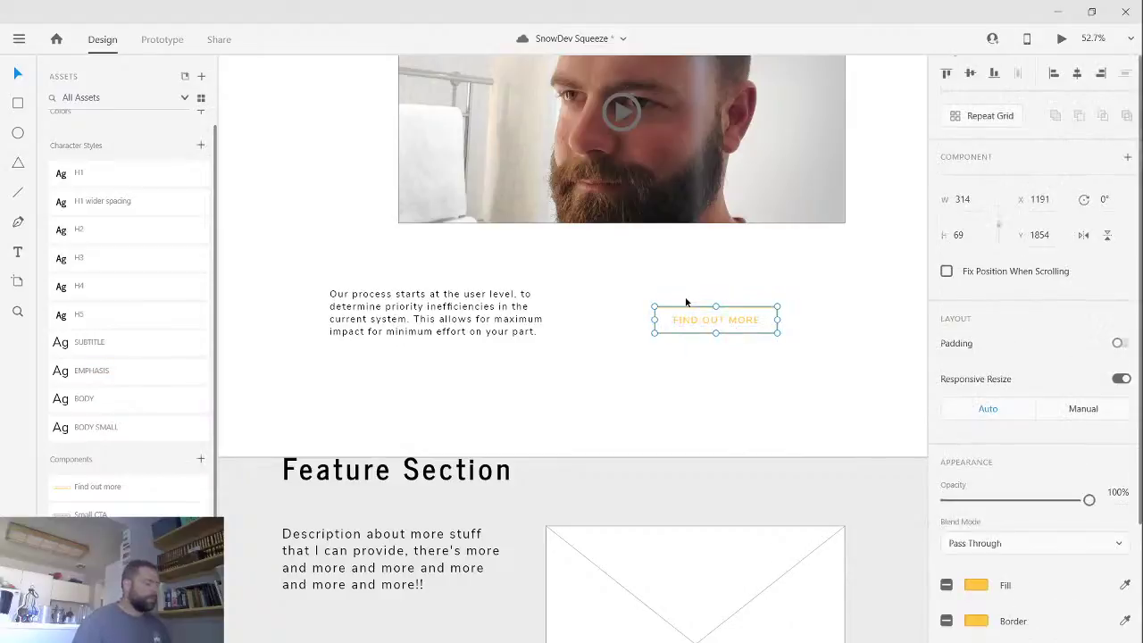
left_click(711, 438)
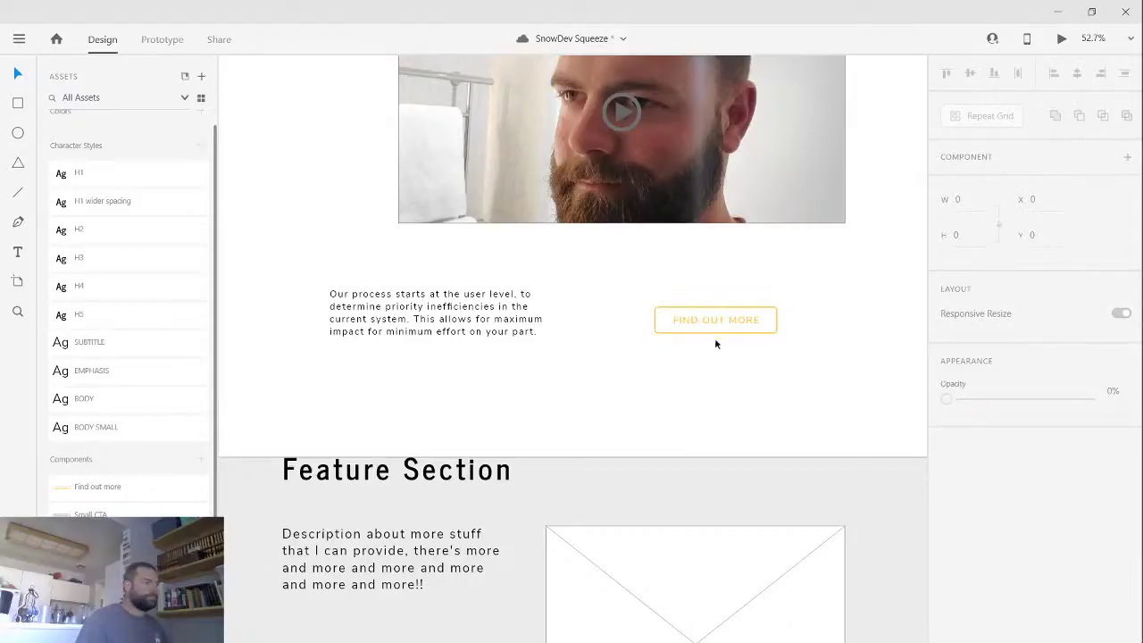
- Move the FIND OUT MORE button to X 1108, Y 1843, aligning its left edge with the centre of the video image
left_click_drag(720, 323, 686, 314)
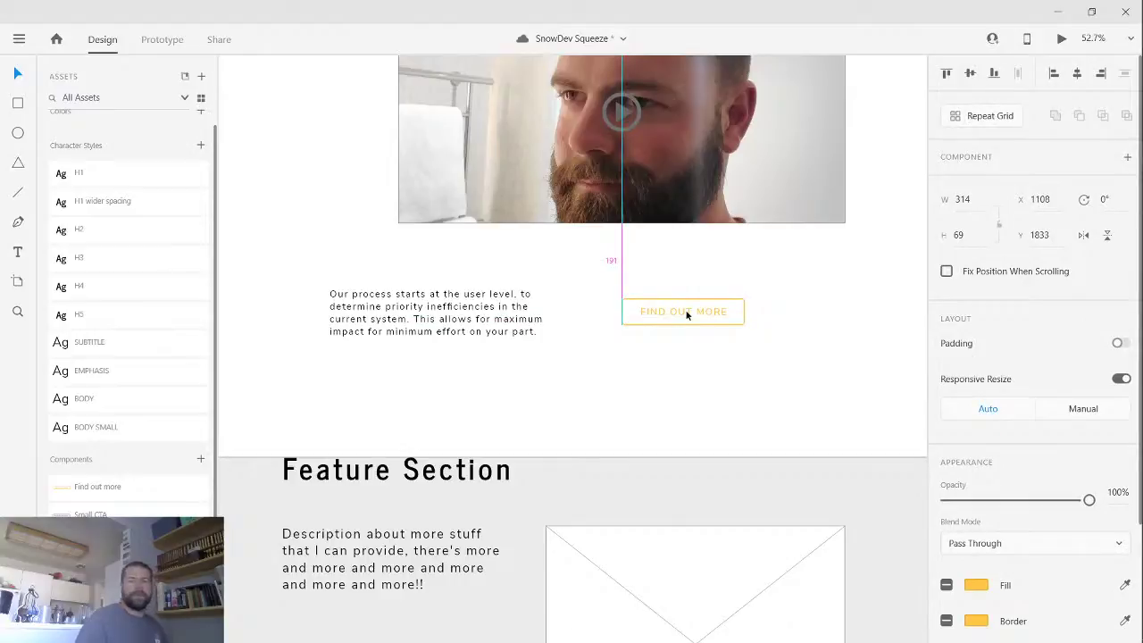
mouse_move(685, 314)
left_mouse_down()
mouse_move(694, 296)
mouse_move(686, 318)
left_mouse_up()
scroll(689, 383, "down", 1)
scroll(689, 378, "up", 1)
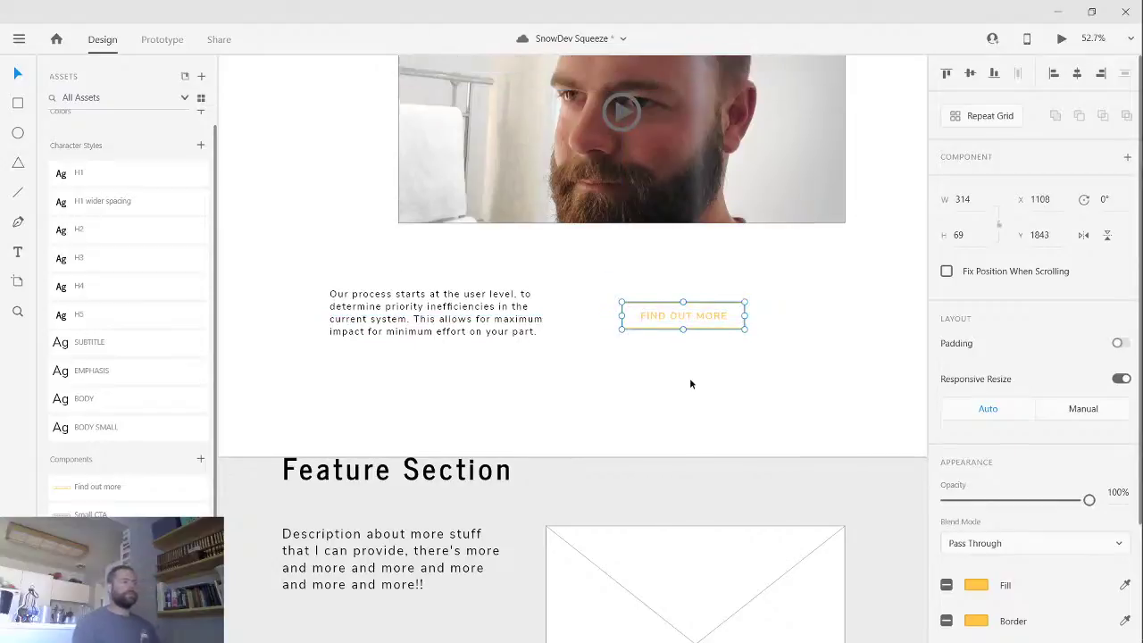
- Examine the button's placement relative to the video image, the process text and the Feature Section
scroll(689, 378, "down", 2)
scroll(690, 377, "down", 1)
scroll(689, 378, "up", 1)
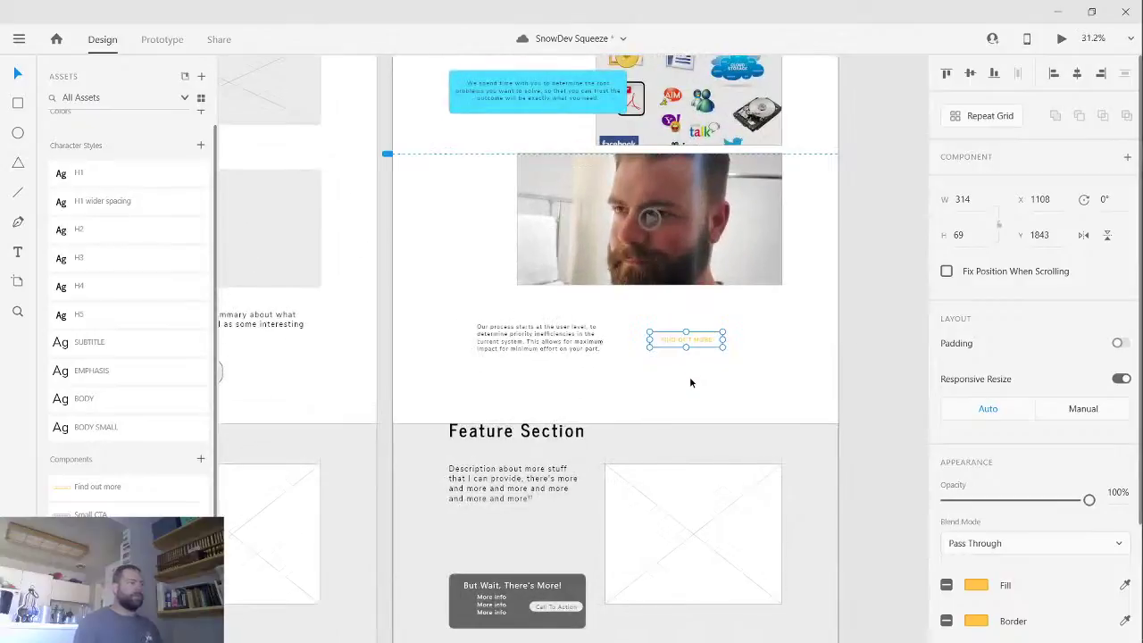
scroll(689, 377, "up", 1)
scroll(689, 377, "up", 1)
left_click_drag(689, 379, 697, 516)
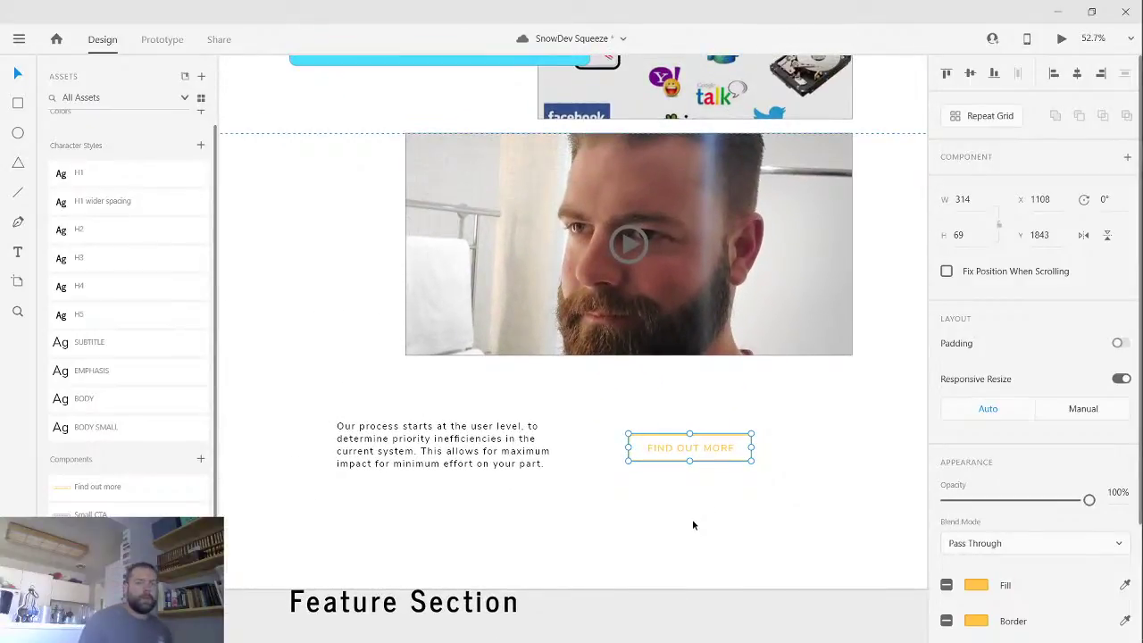
left_click(692, 524)
scroll(683, 488, "down", 2)
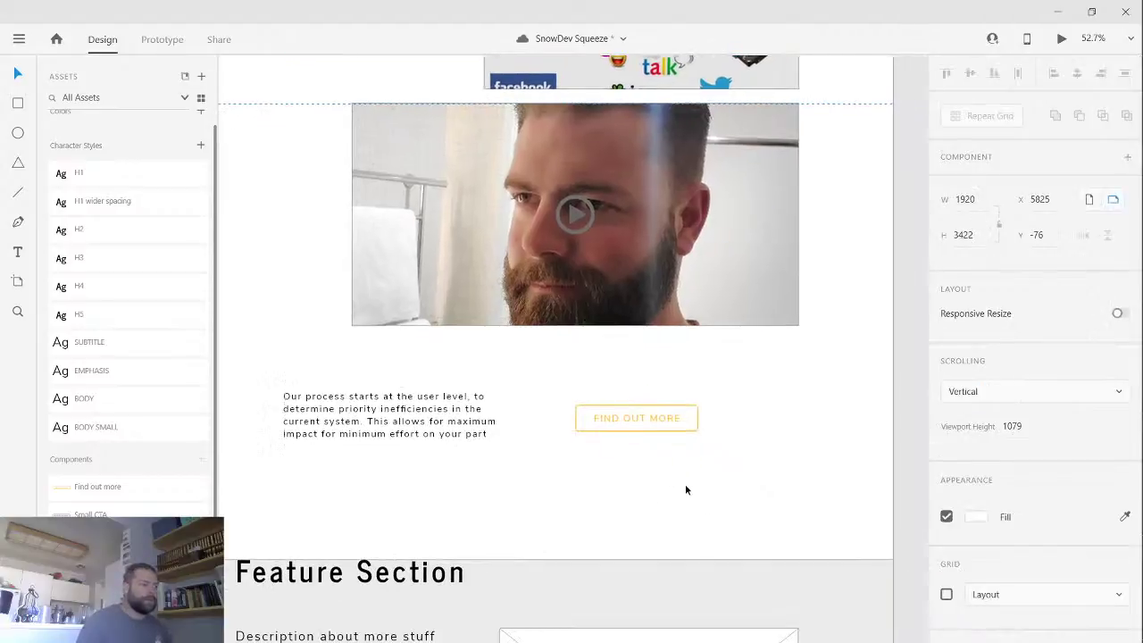
scroll(737, 482, "up", 1)
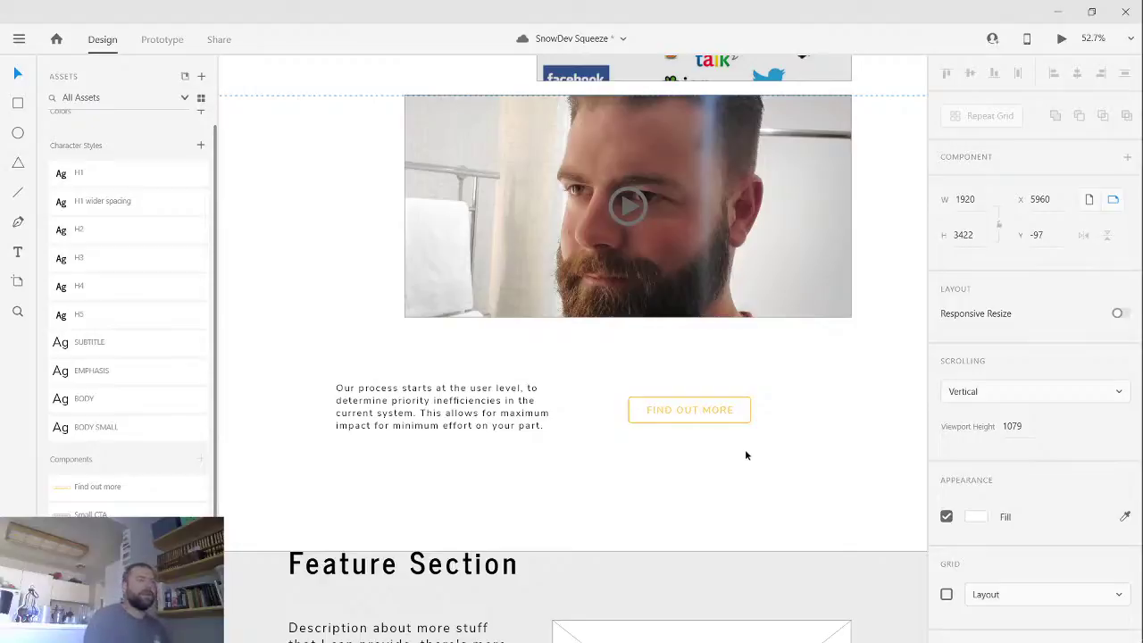
- Turn the FIND OUT MORE button into a component and inspect its master marker up close
left_click(701, 411)
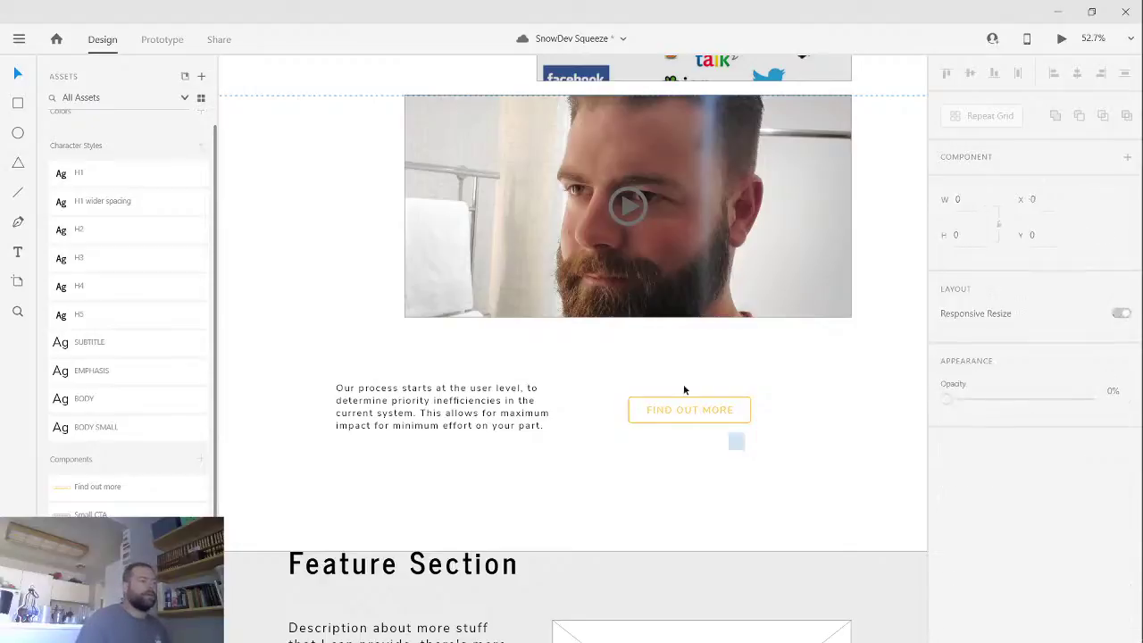
key("ctrl+k")
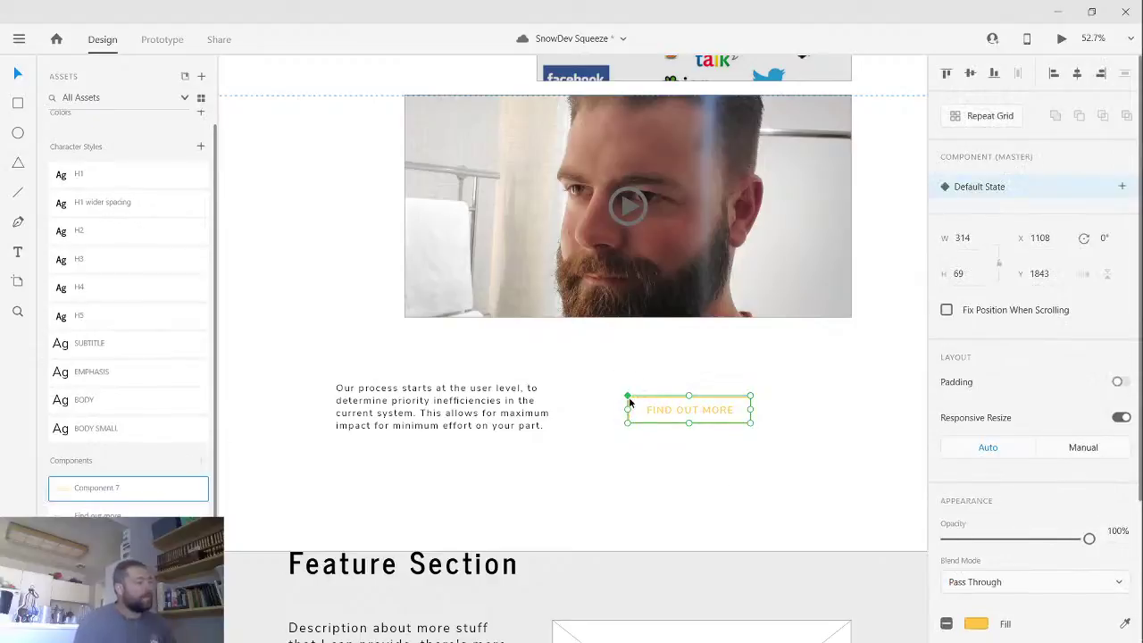
scroll(631, 400, "up", 5)
scroll(630, 400, "up", 2)
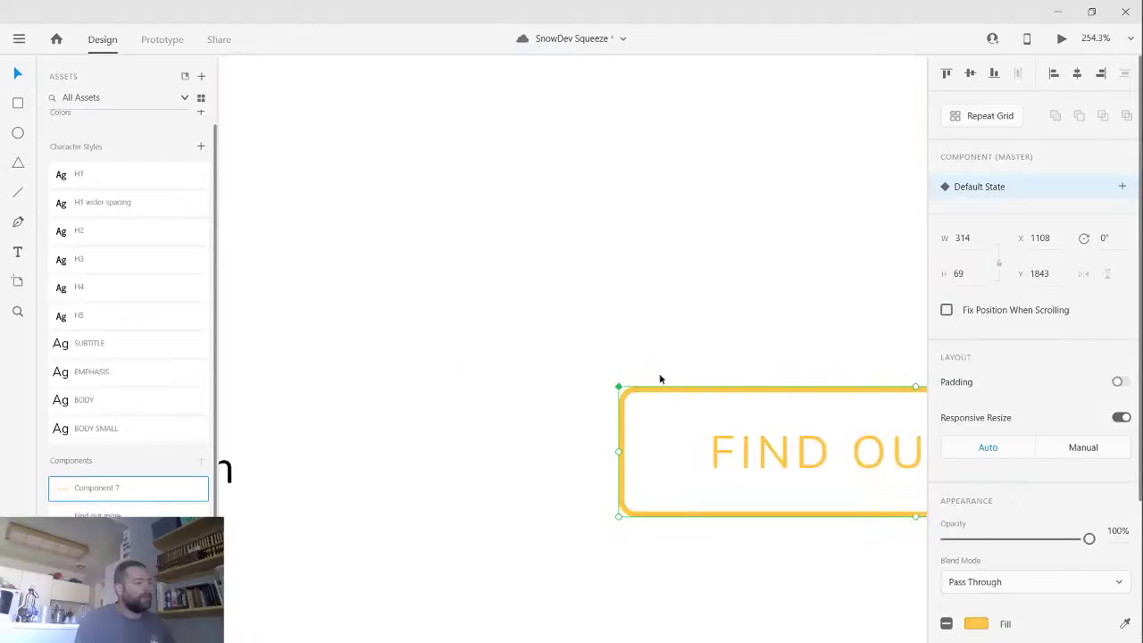
scroll(625, 404, "down", 5)
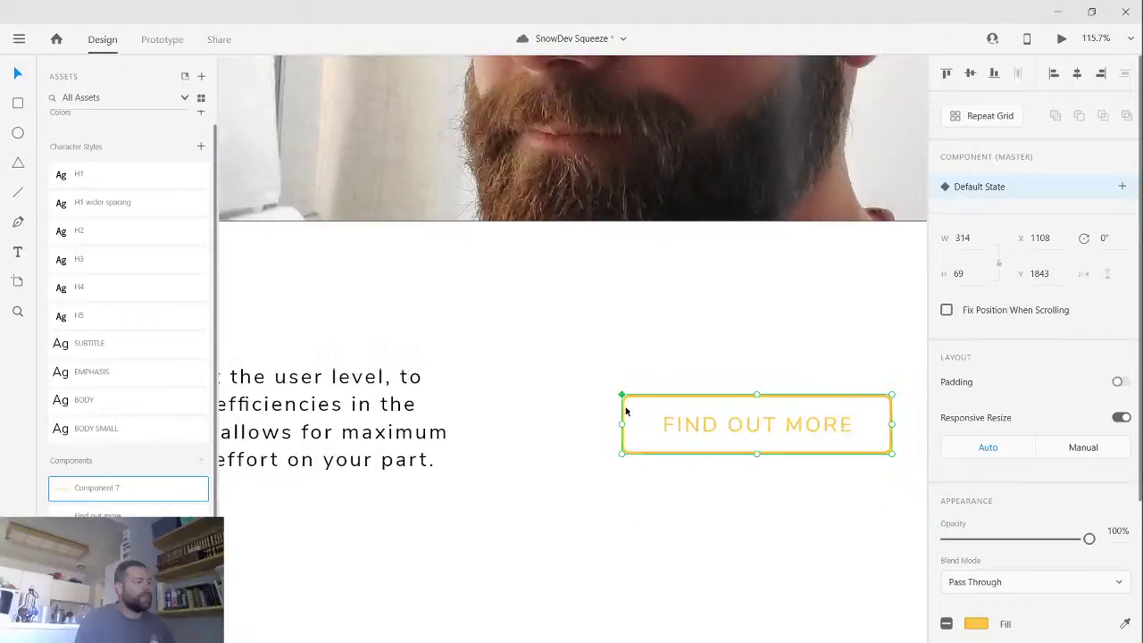
scroll(698, 500, "down", 1)
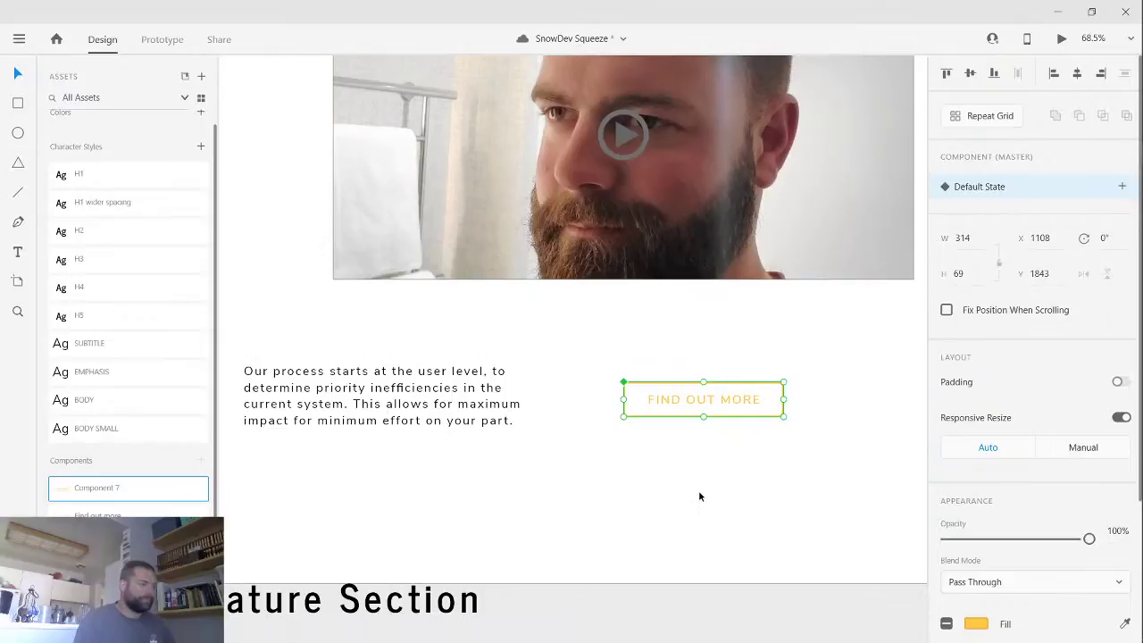
- Place a duplicate instance of the button component below and to the right of the master, at about X 1345, Y 2094
scroll(702, 486, "down", 2)
scroll(701, 486, "up", 2)
scroll(703, 478, "down", 2)
left_click_drag(702, 478, 639, 447)
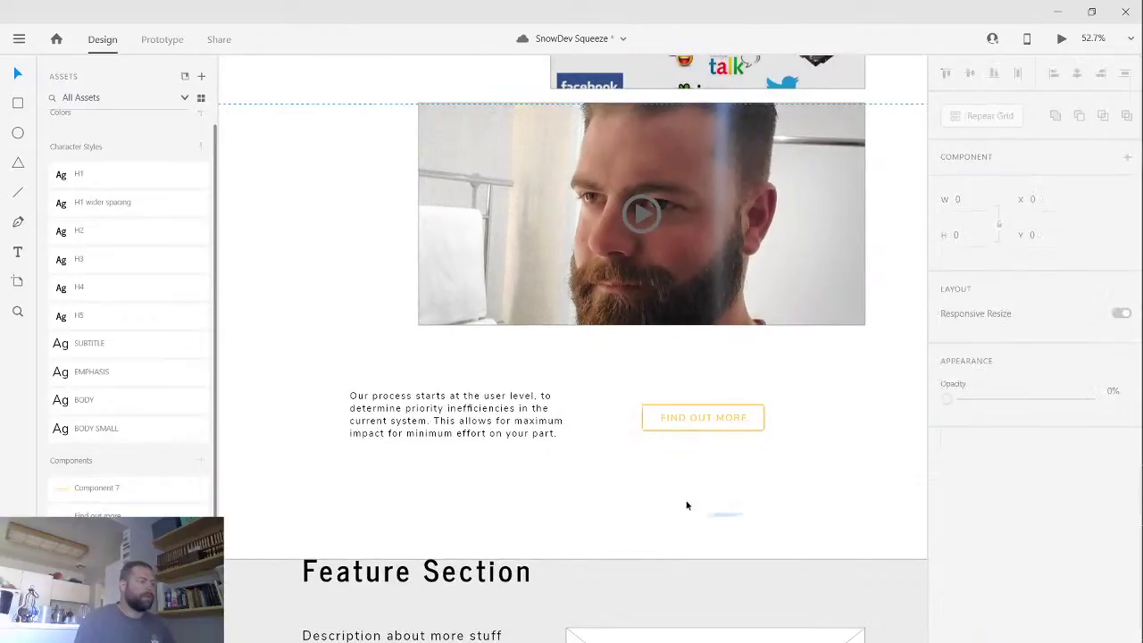
left_click_drag(711, 505, 566, 459)
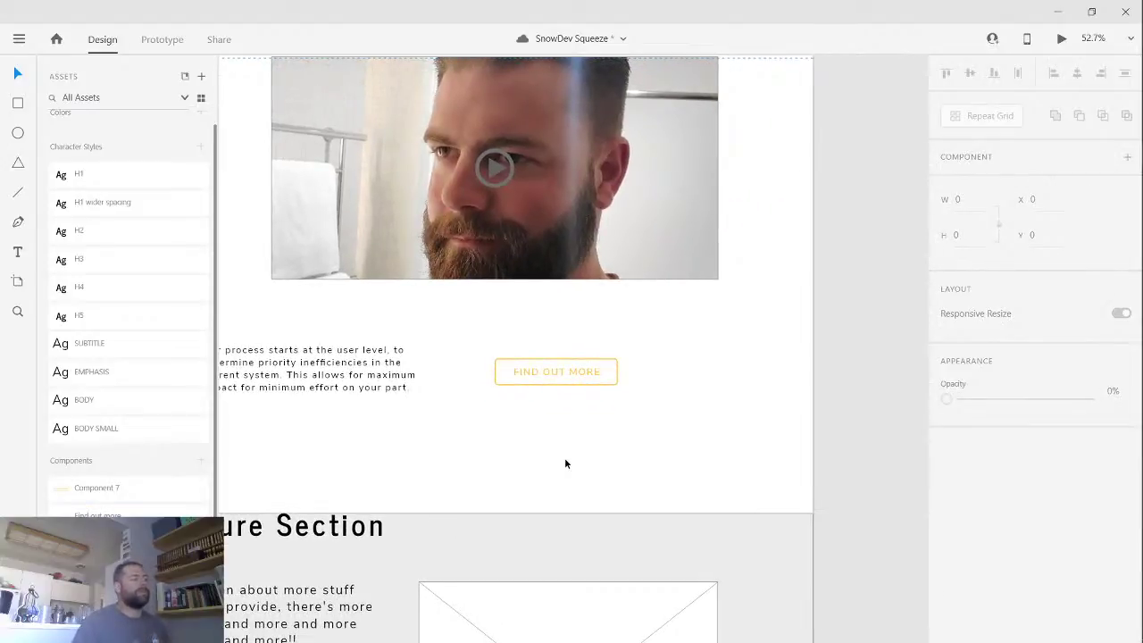
left_click(540, 376)
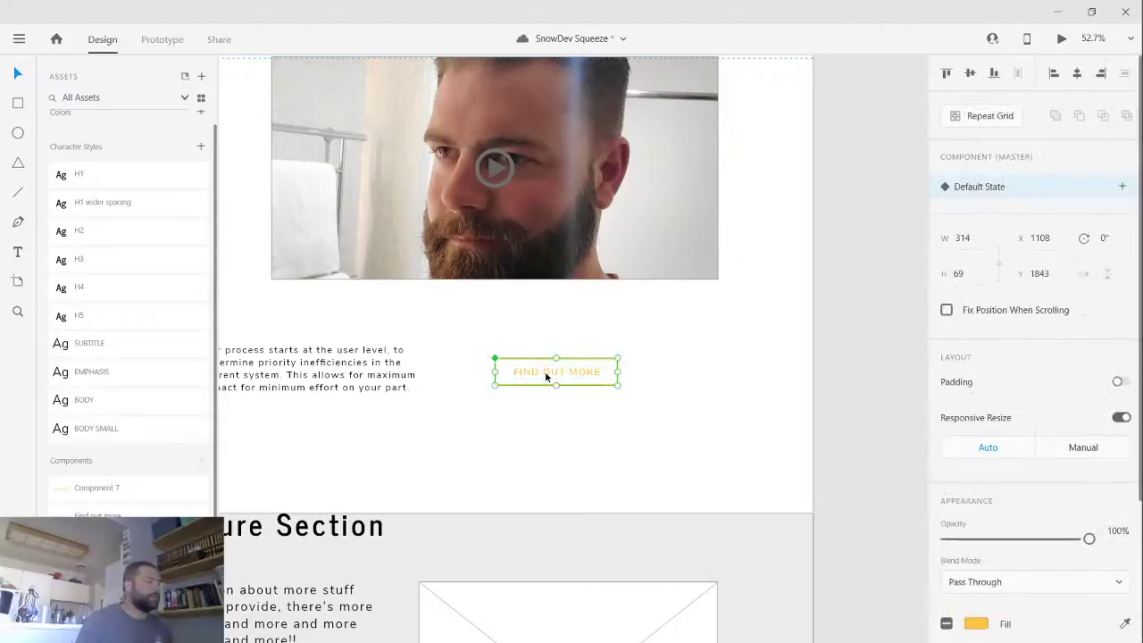
left_click_drag(560, 375, 647, 469)
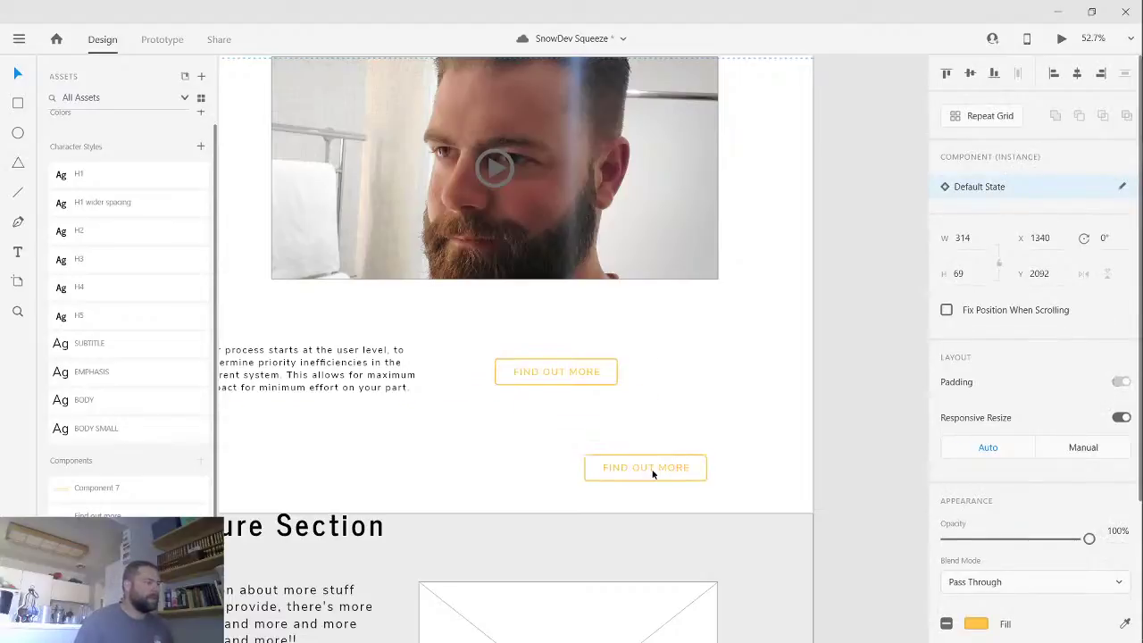
left_click(551, 375)
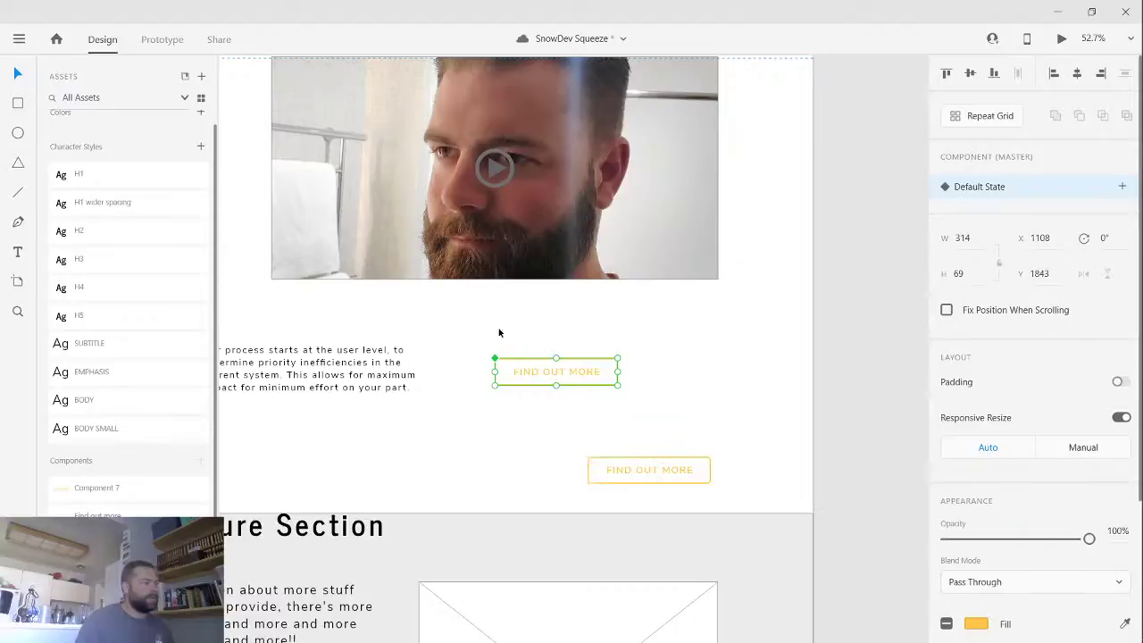
left_click(657, 468)
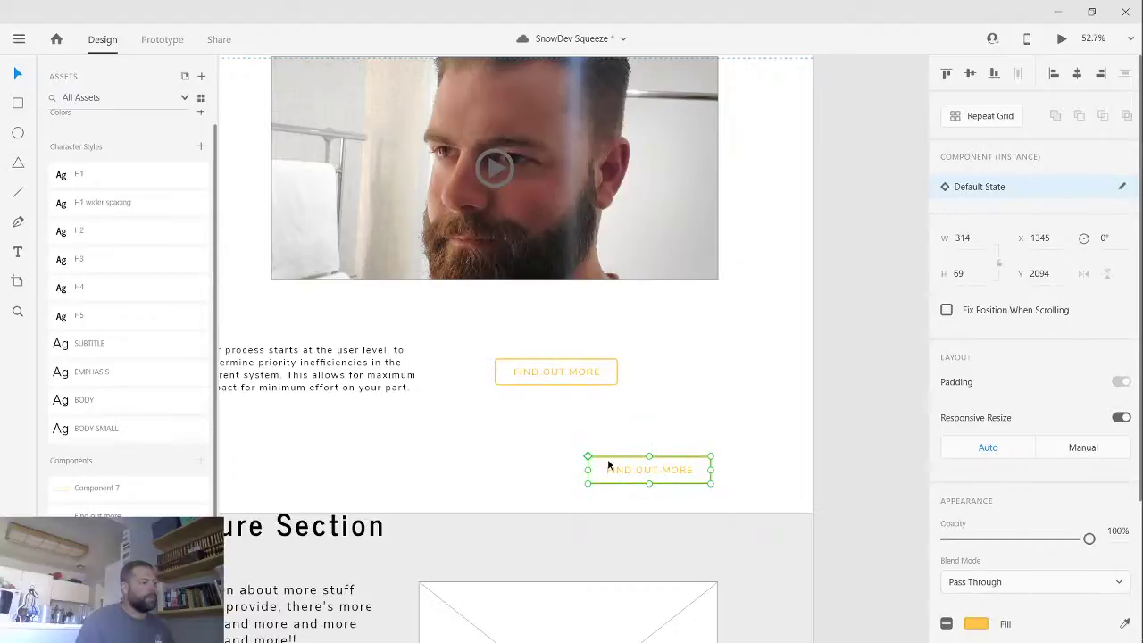
- Try the red fill #FF1800 on the master button component and restore its fill to #FFC545, repeating the change to compare both buttons
left_click(580, 376)
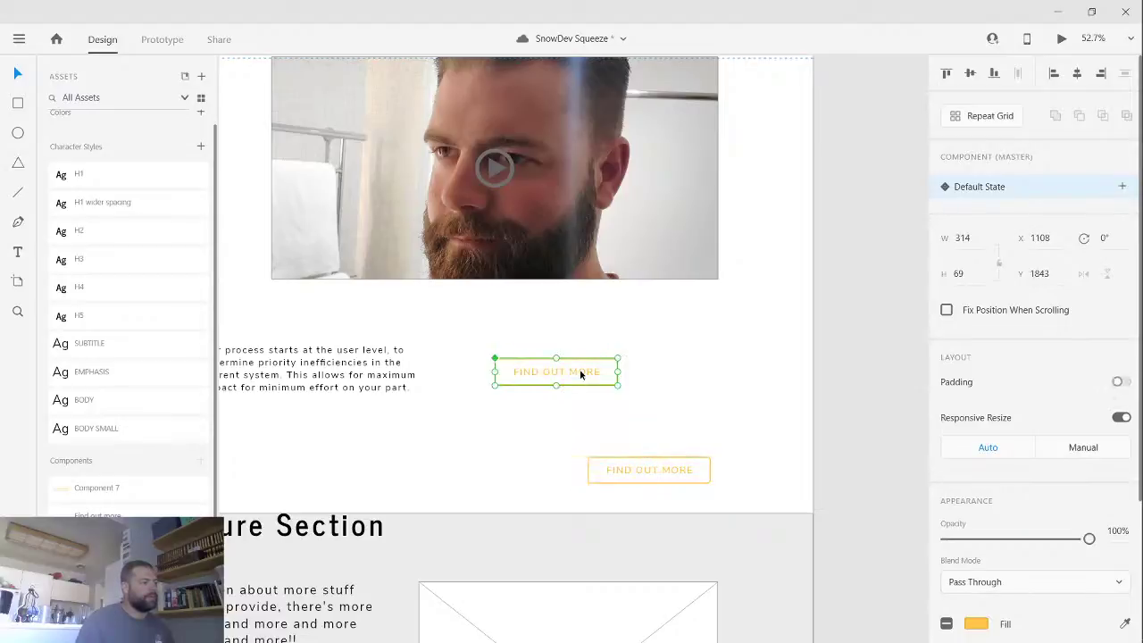
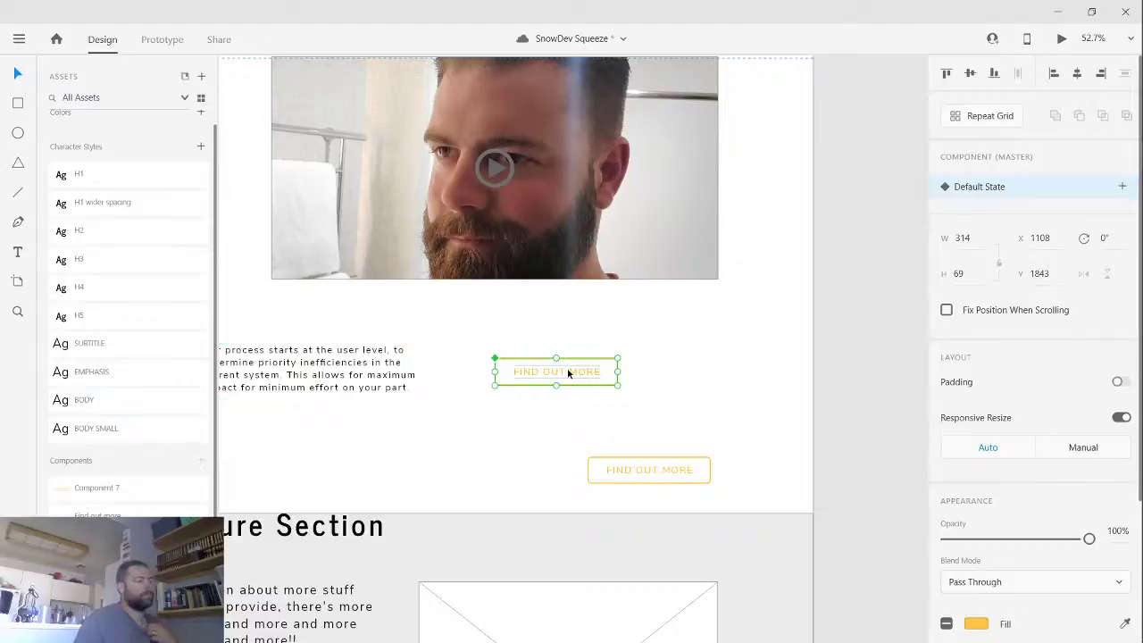
left_click(610, 376)
left_click(591, 374)
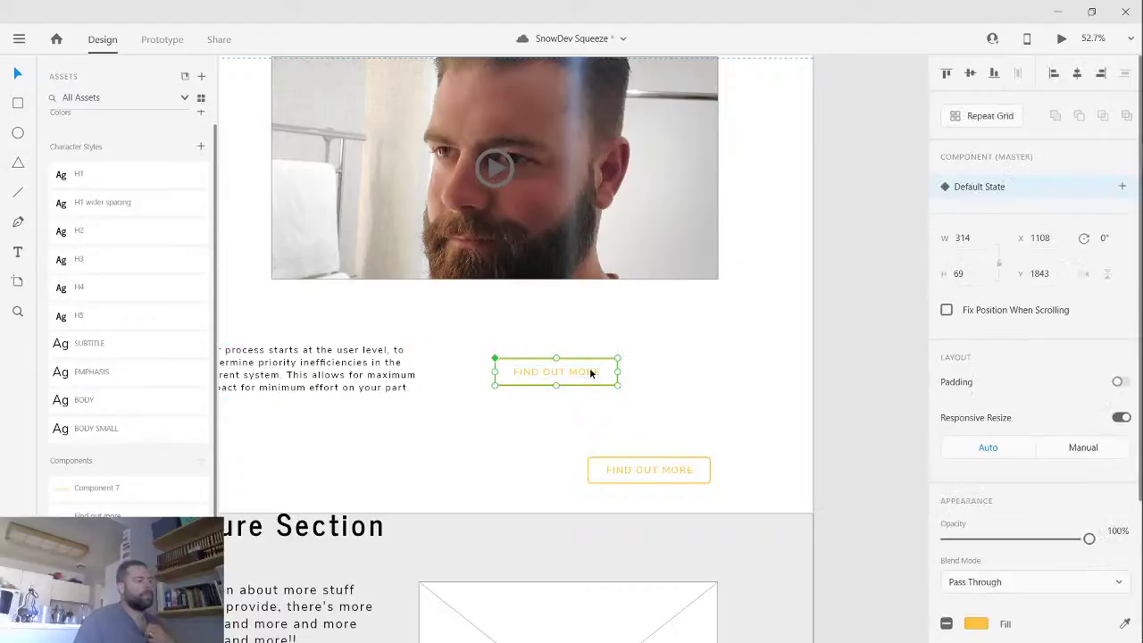
left_click(976, 623)
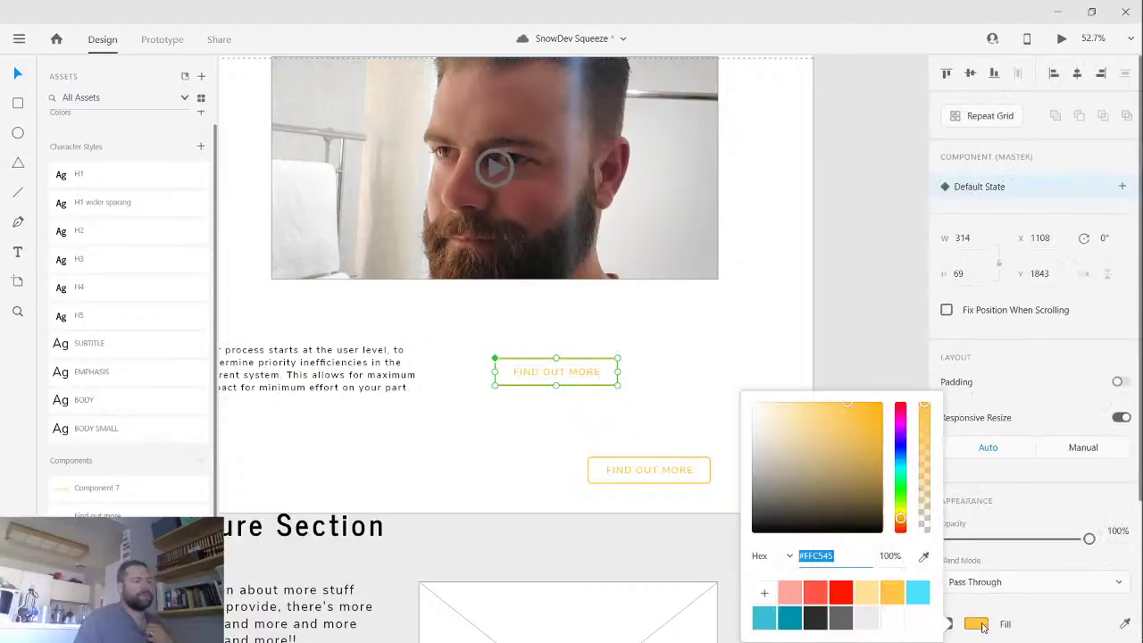
left_click(837, 595)
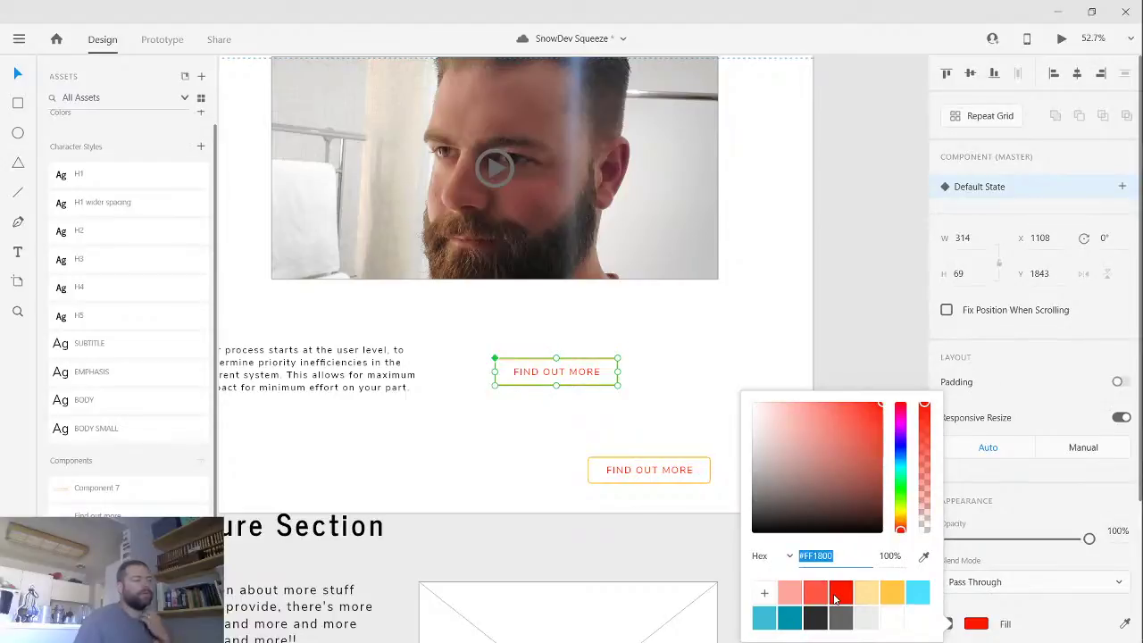
left_click(891, 595)
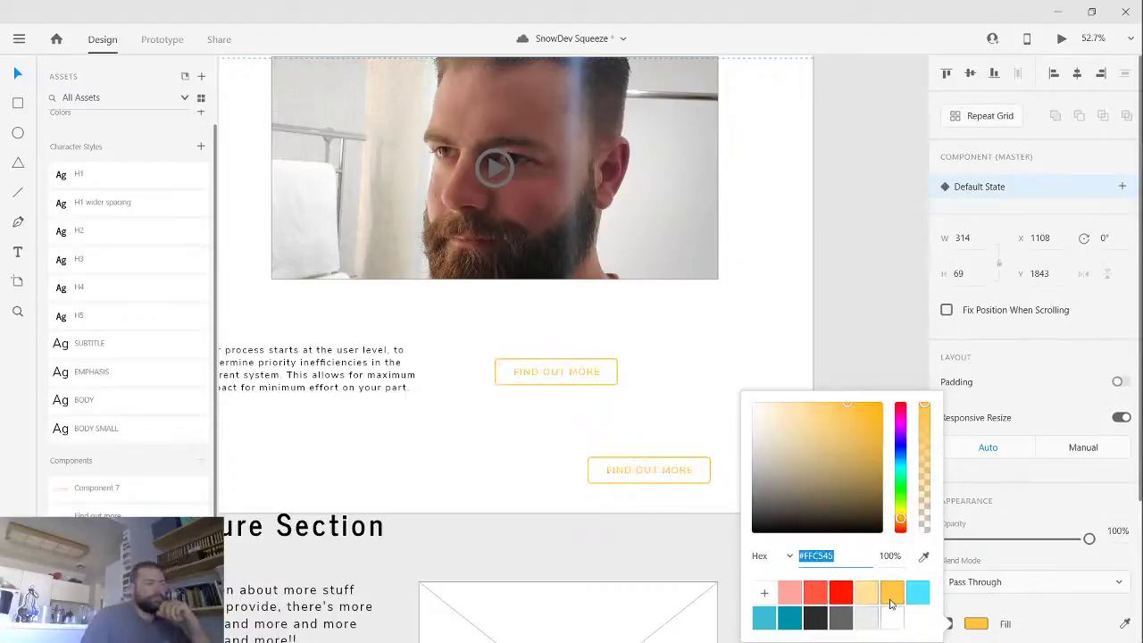
left_click(833, 595)
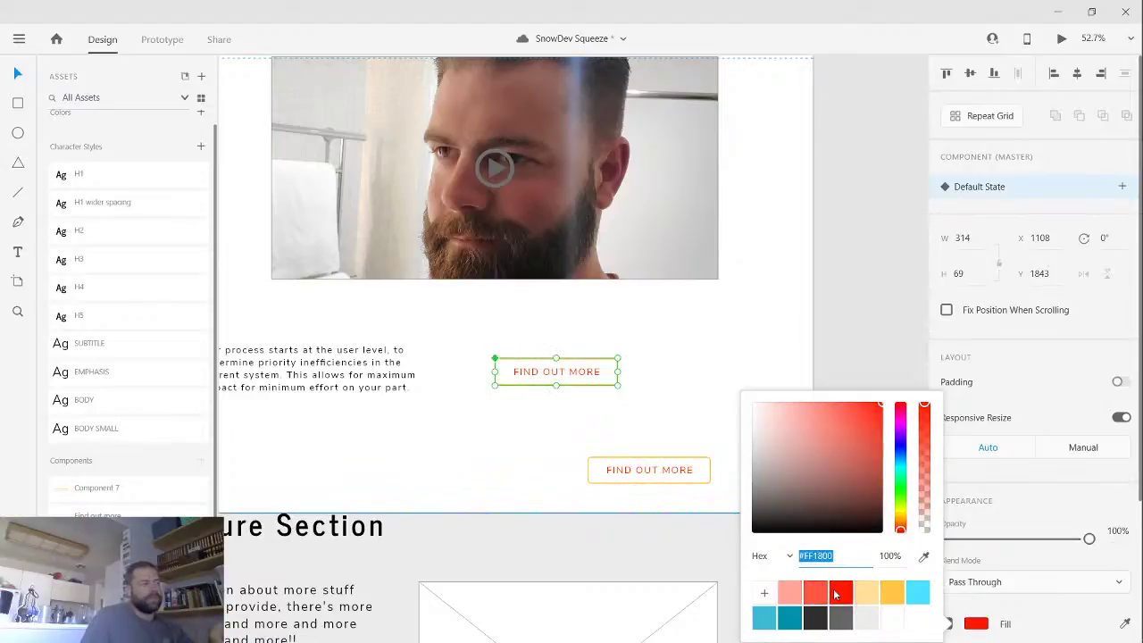
left_click(891, 593)
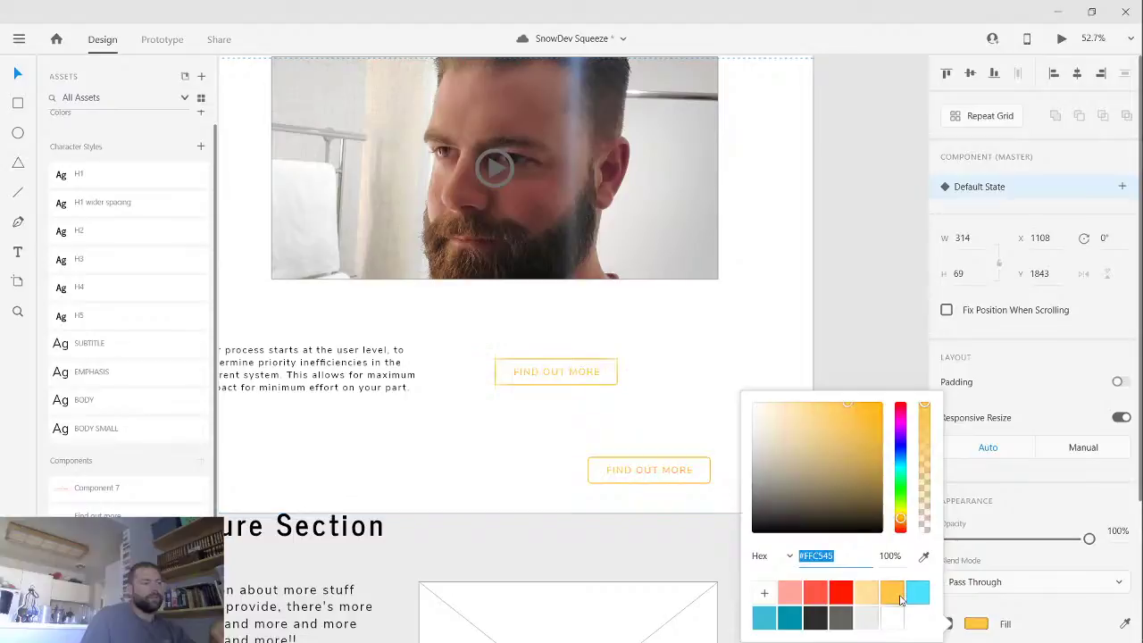
- Delete the duplicate FIND OUT MORE instance below the master button
left_click(842, 337)
left_click(672, 470)
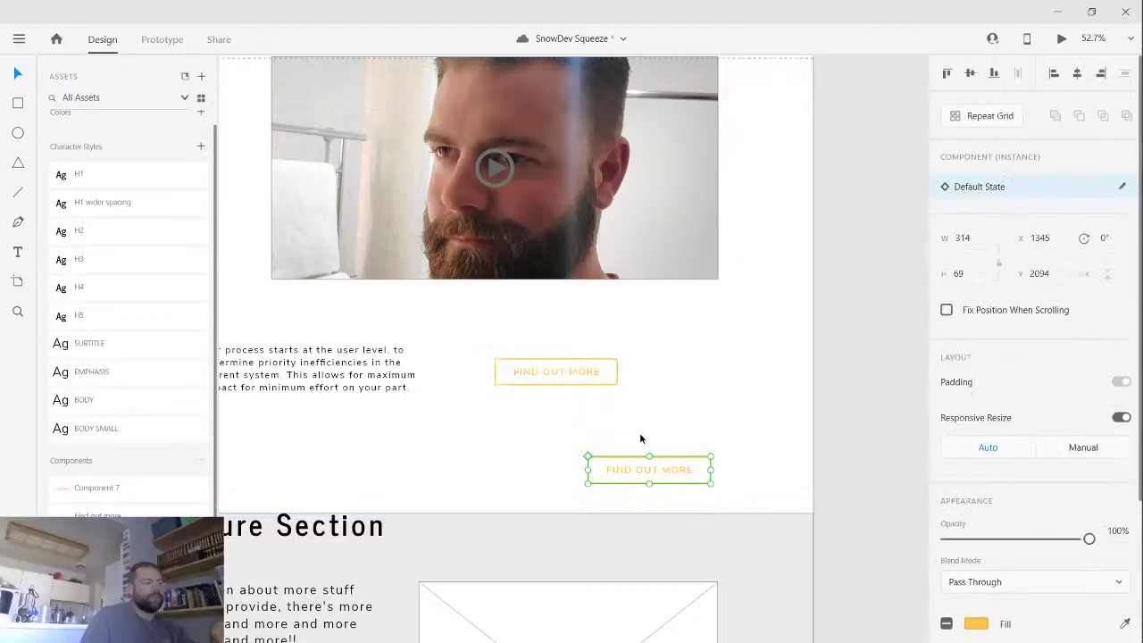
key("Delete")
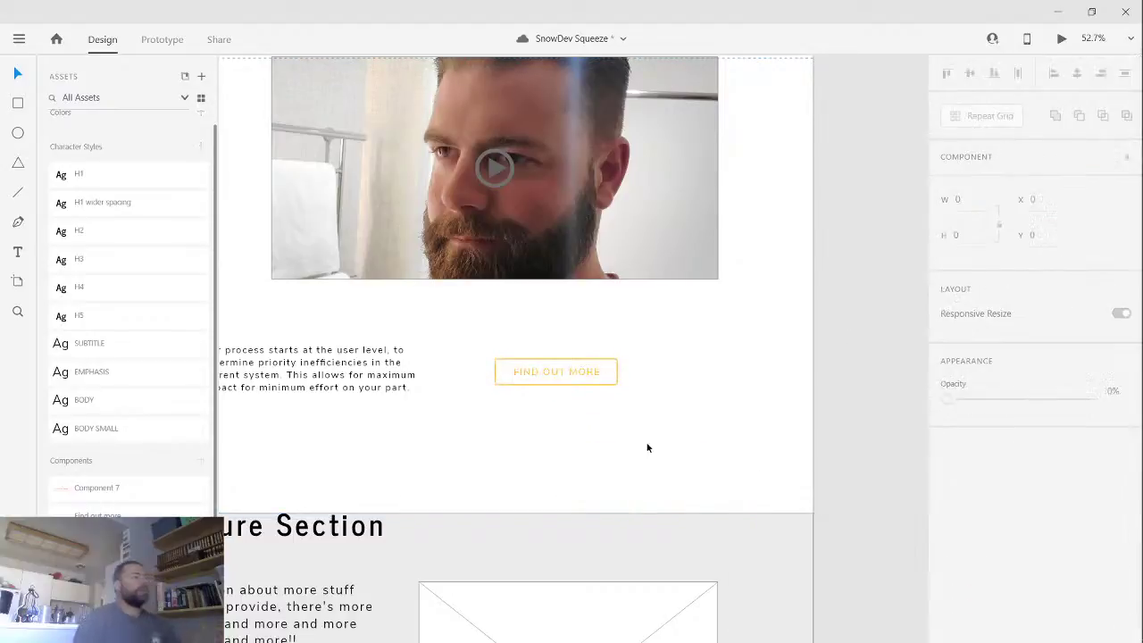
- Add a Hover State to the master FIND OUT MORE button component, keeping the name Hover State
left_click_drag(597, 430, 654, 480)
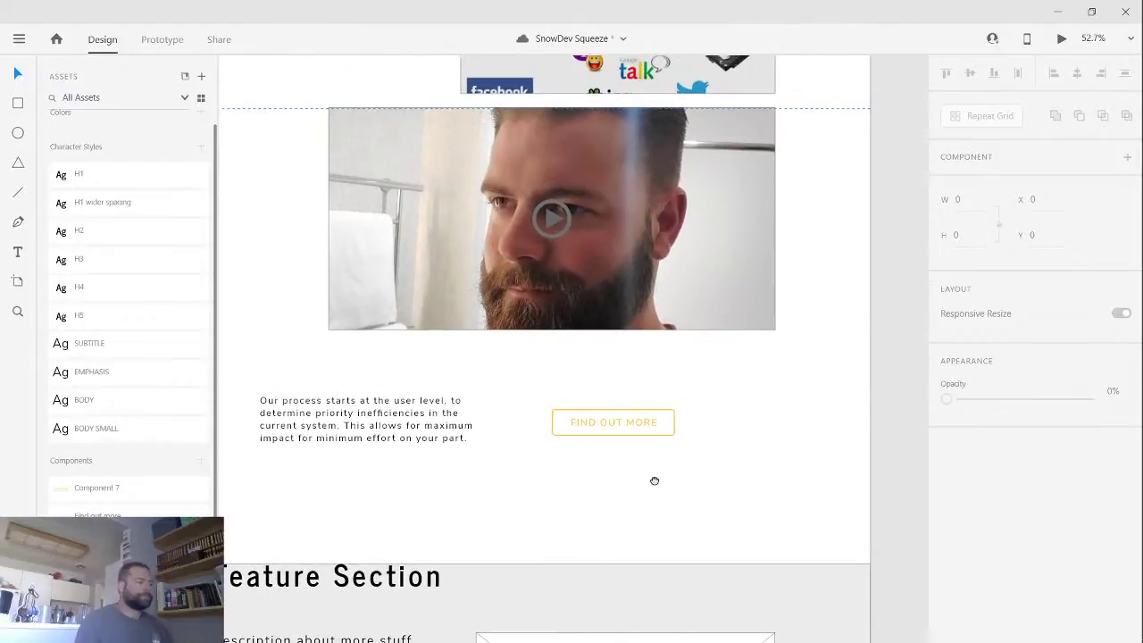
left_click(634, 422)
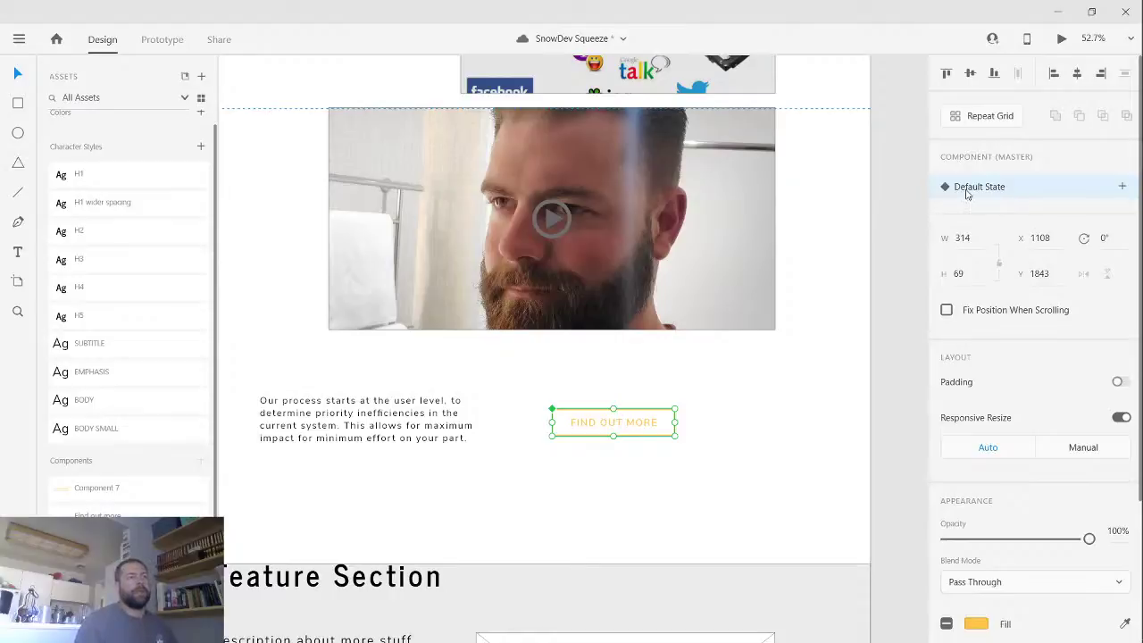
left_click(1122, 187)
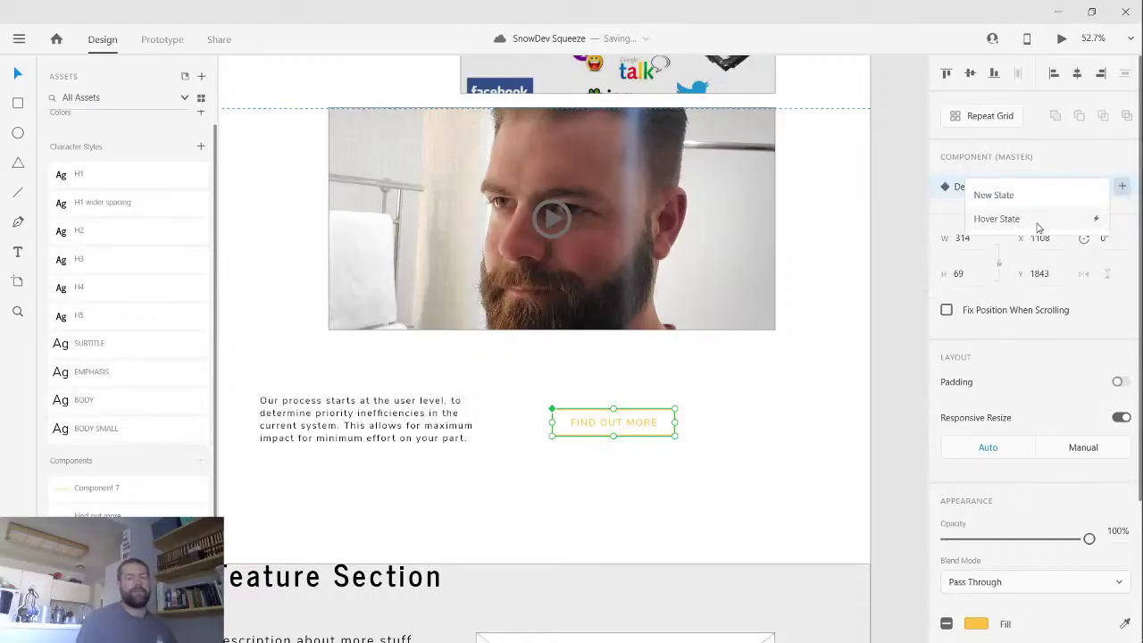
left_click(1039, 225)
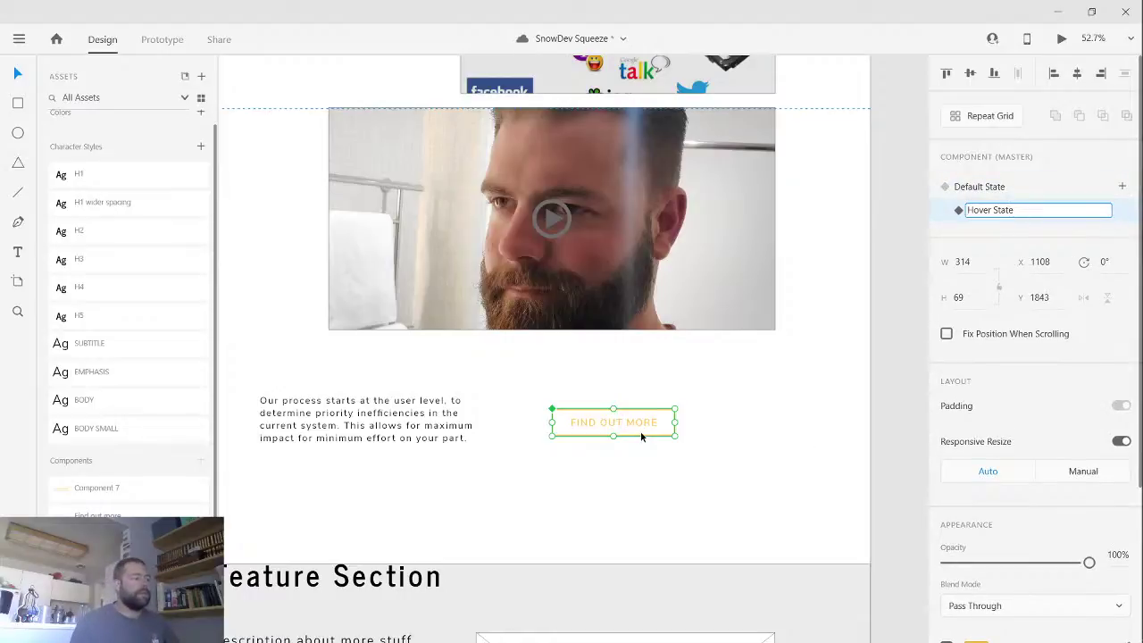
left_click(936, 222)
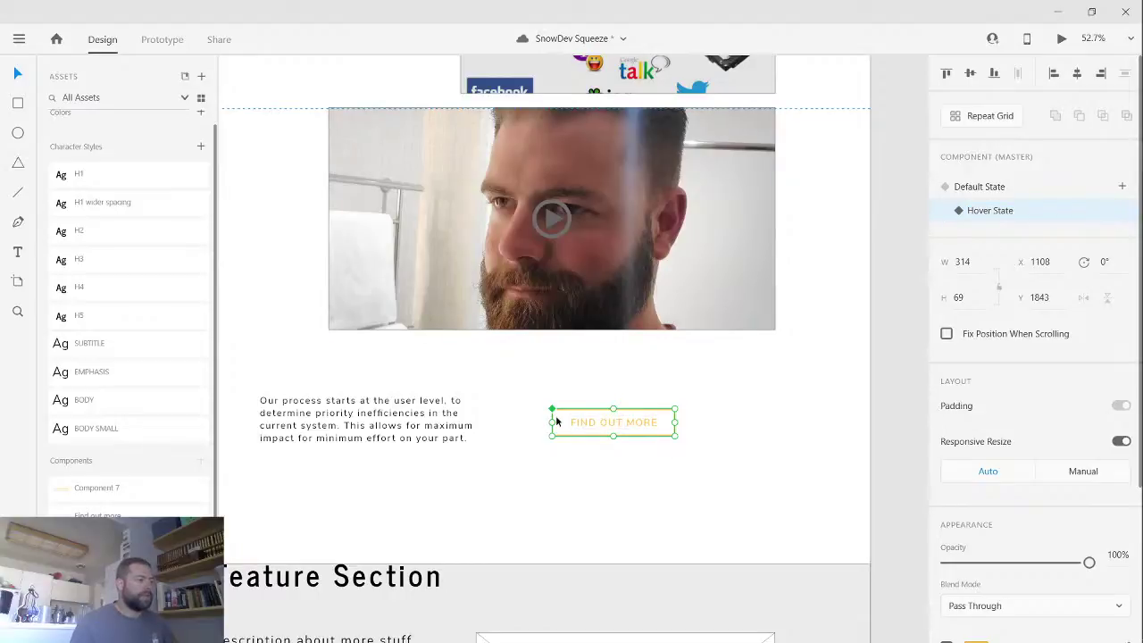
key("Escape")
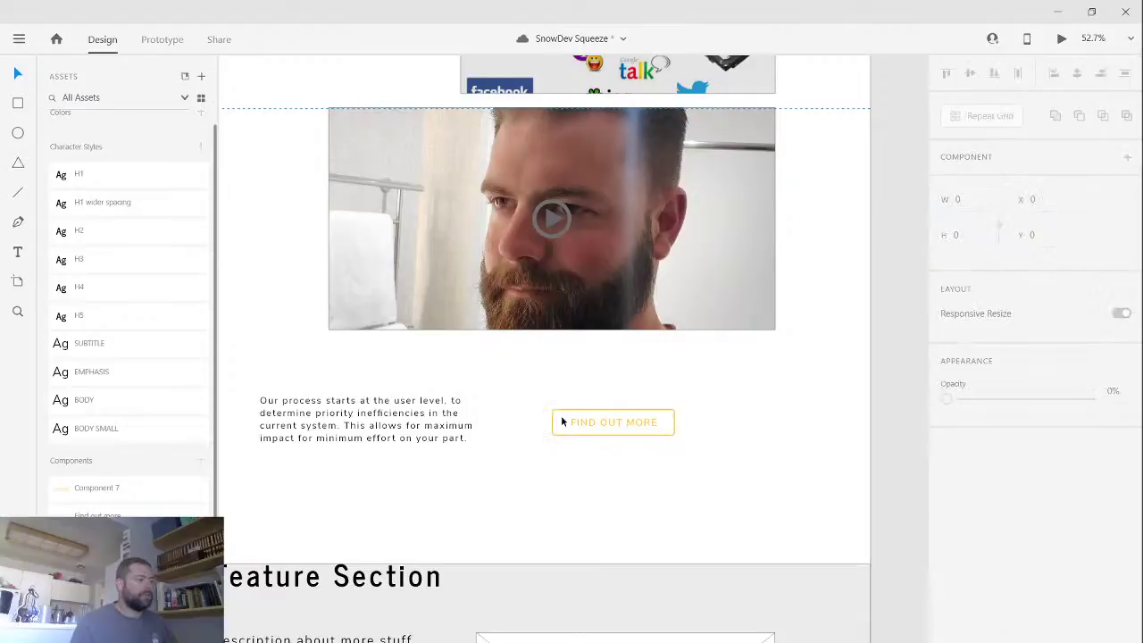
- Turn off the grey border on the FIND OUT MORE label text inside the button component
left_click(562, 422)
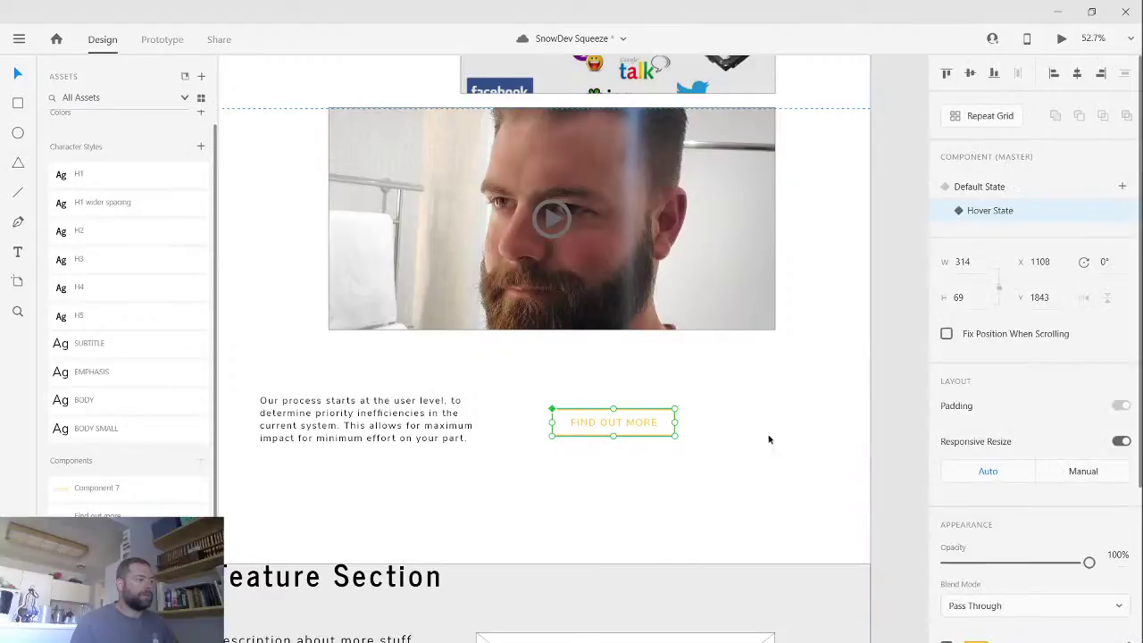
scroll(1017, 533, "down", 2)
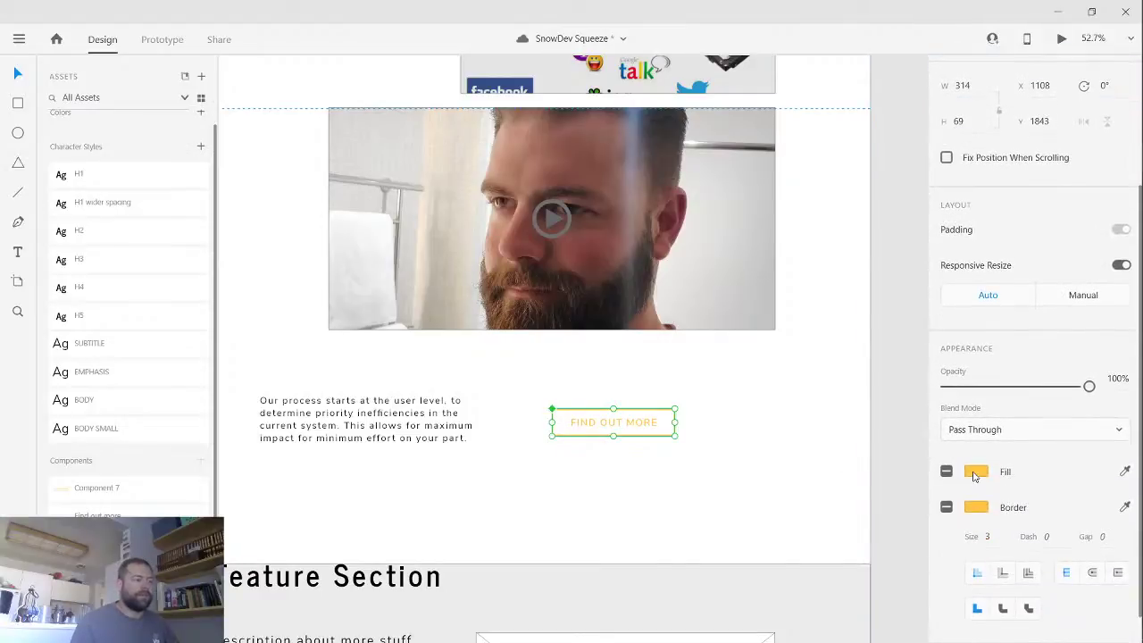
left_click(975, 471)
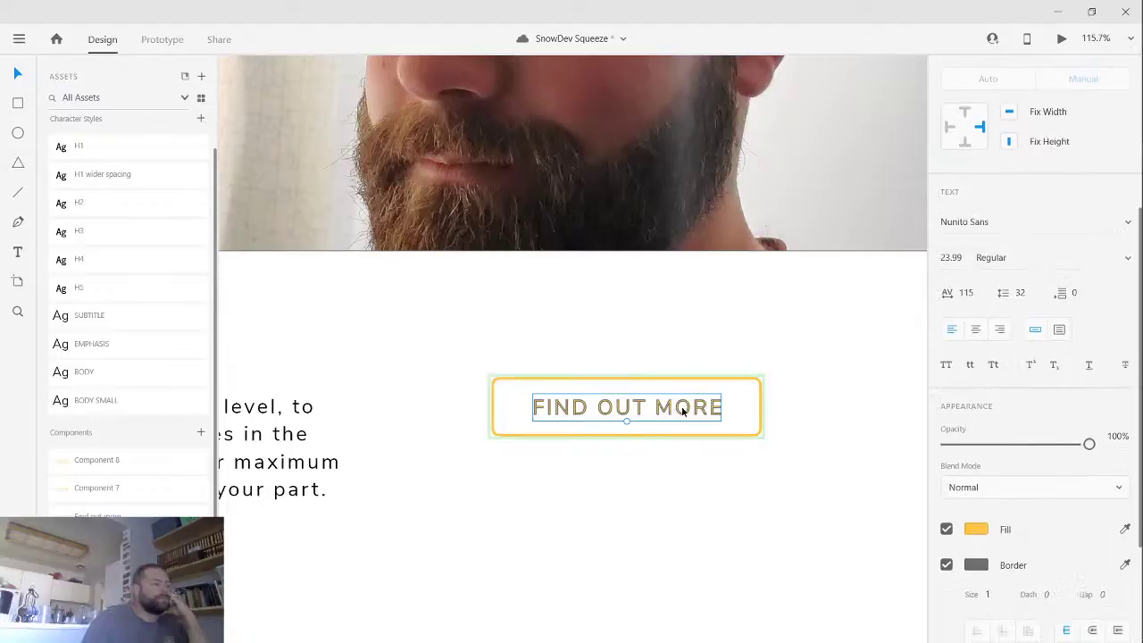
mouse_move(682, 410)
left_mouse_down()
mouse_move(668, 408)
mouse_move(684, 407)
left_mouse_up()
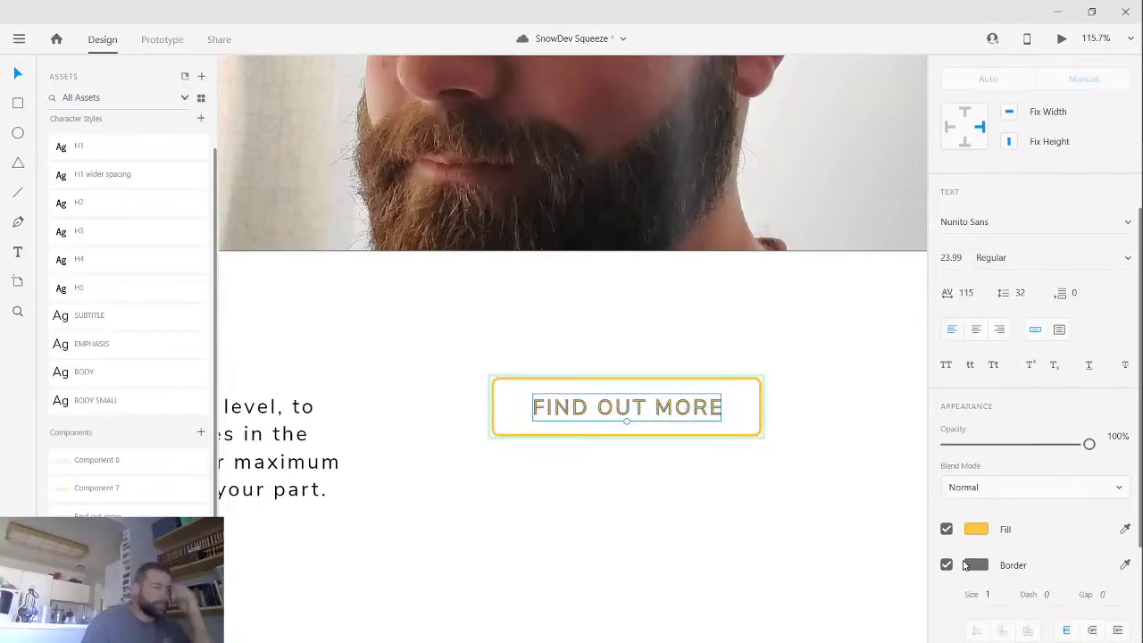
left_click(947, 565)
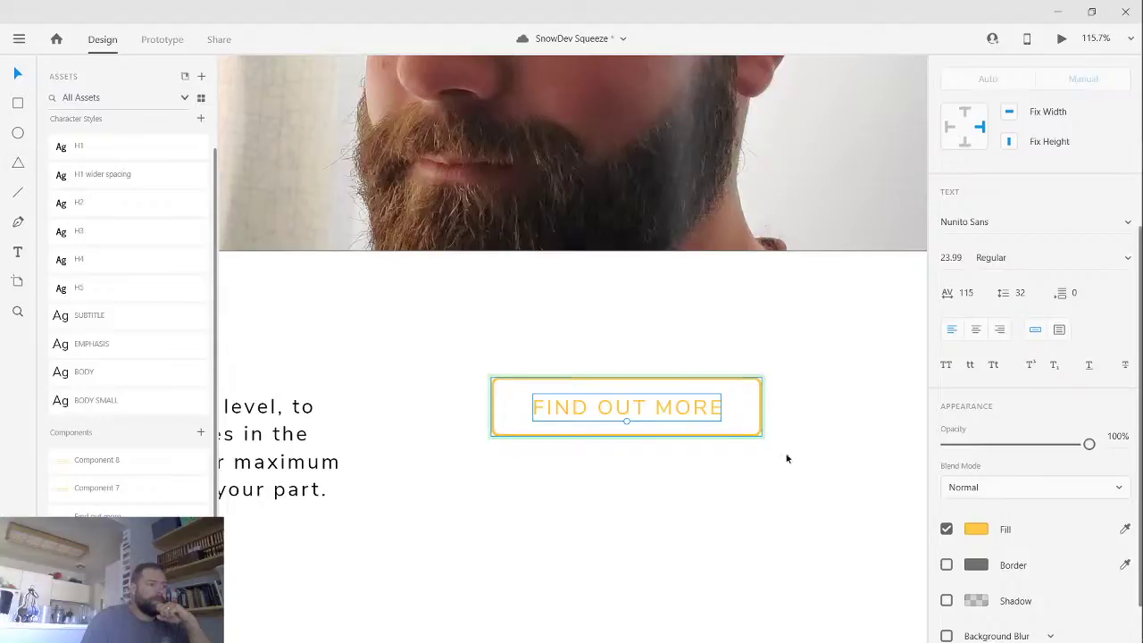
- Fill the button's background rectangle with the saved yellow #FFC545 for the hover state
left_click(762, 429)
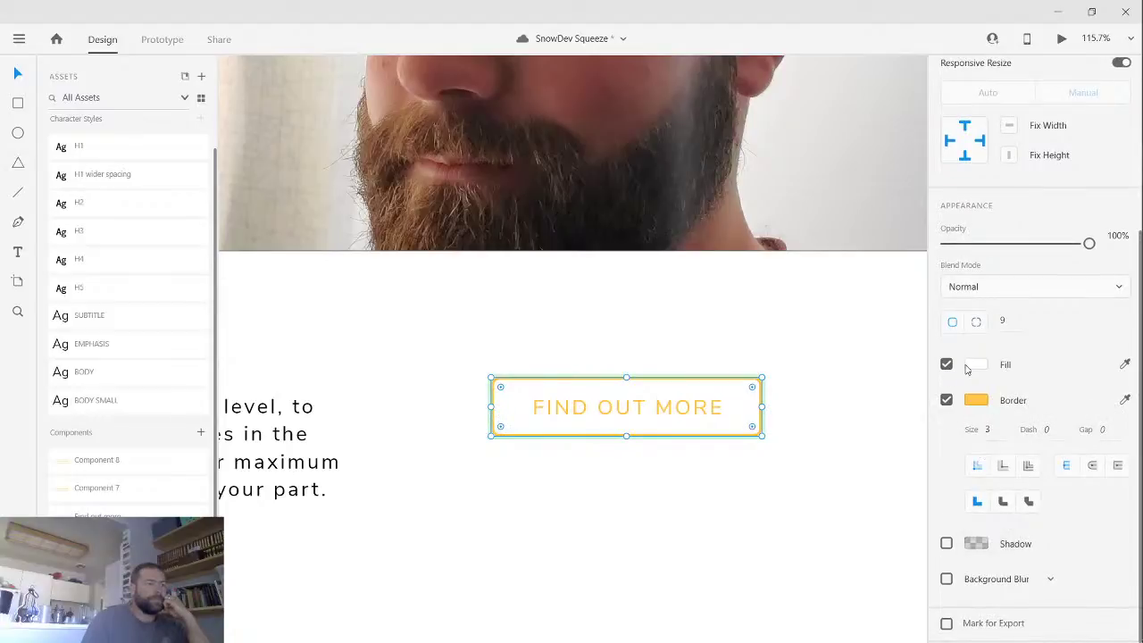
left_click(973, 365)
left_click(892, 451)
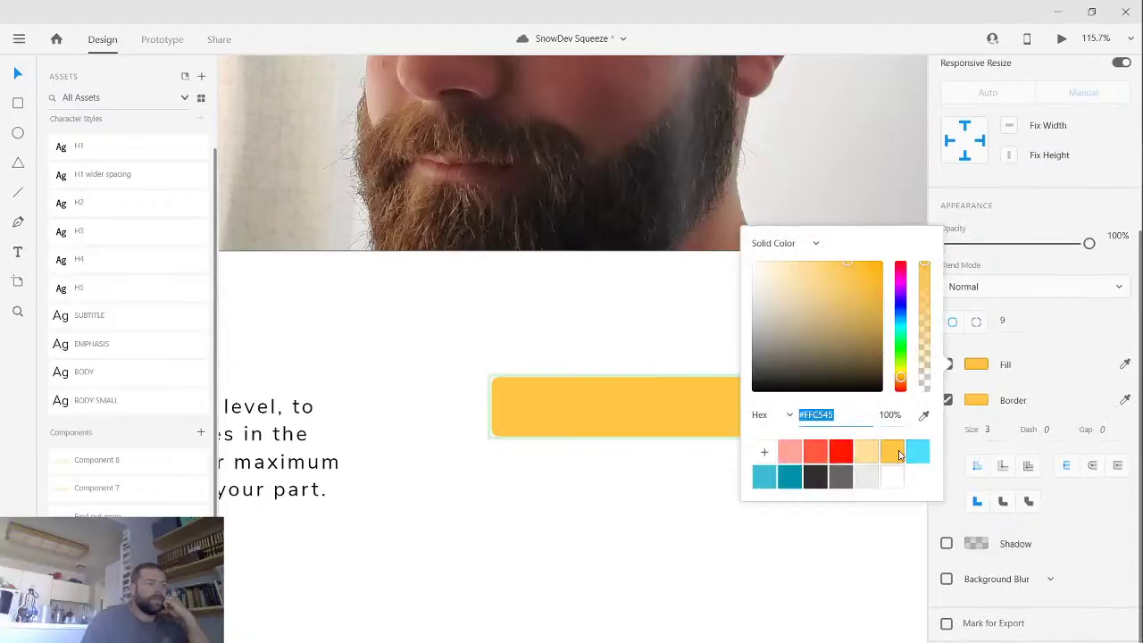
left_click(1041, 391)
- Set the fill of the FIND OUT MORE label to white in the hover state
left_click(664, 409)
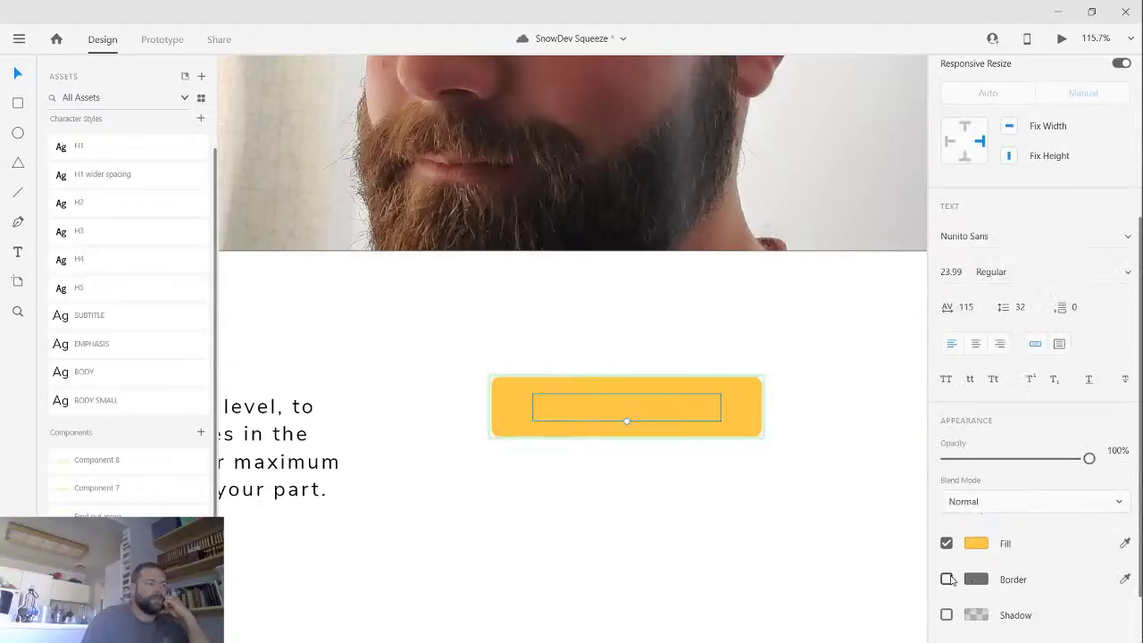
left_click(975, 542)
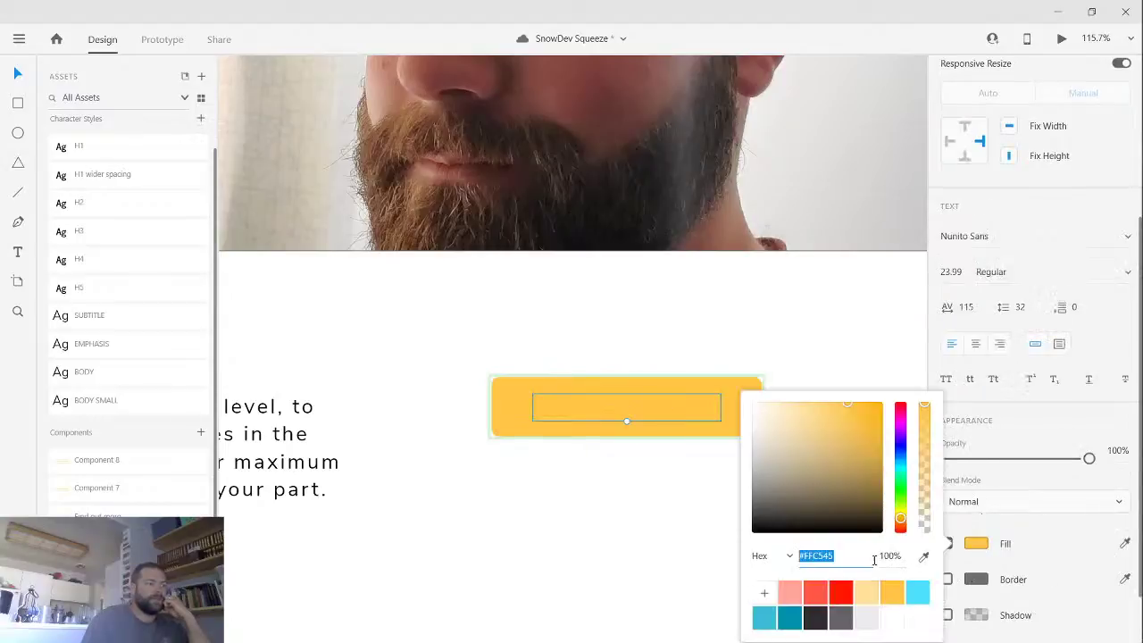
left_click(896, 625)
left_click(620, 551)
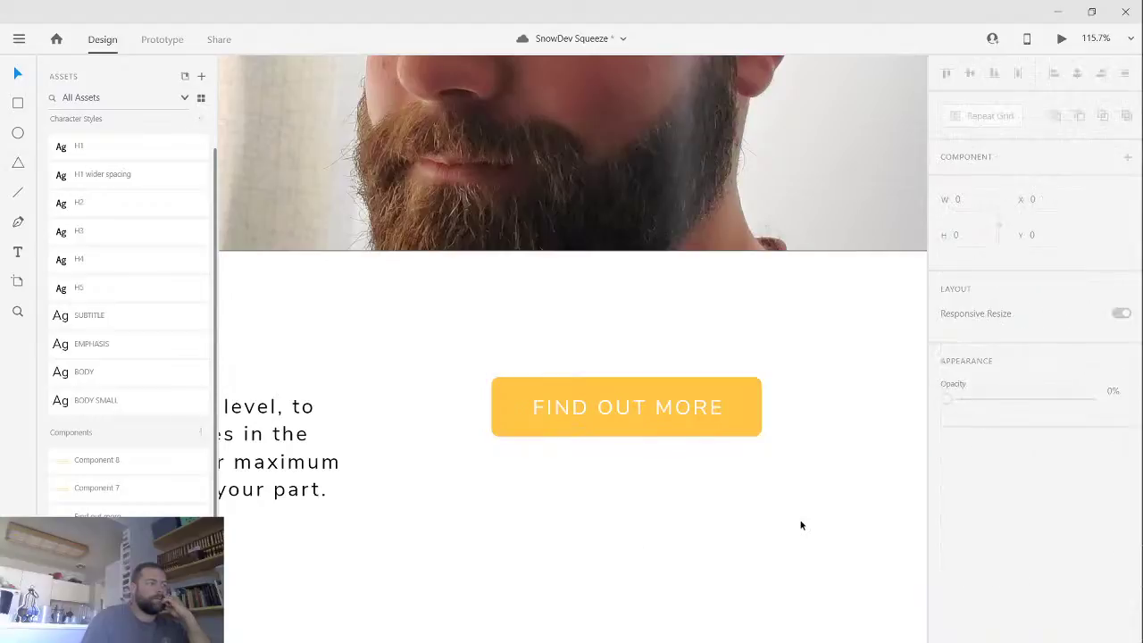
- Enable a shadow on the background rectangle of the button's hover state
left_click(737, 423)
scroll(994, 554, "down", 3)
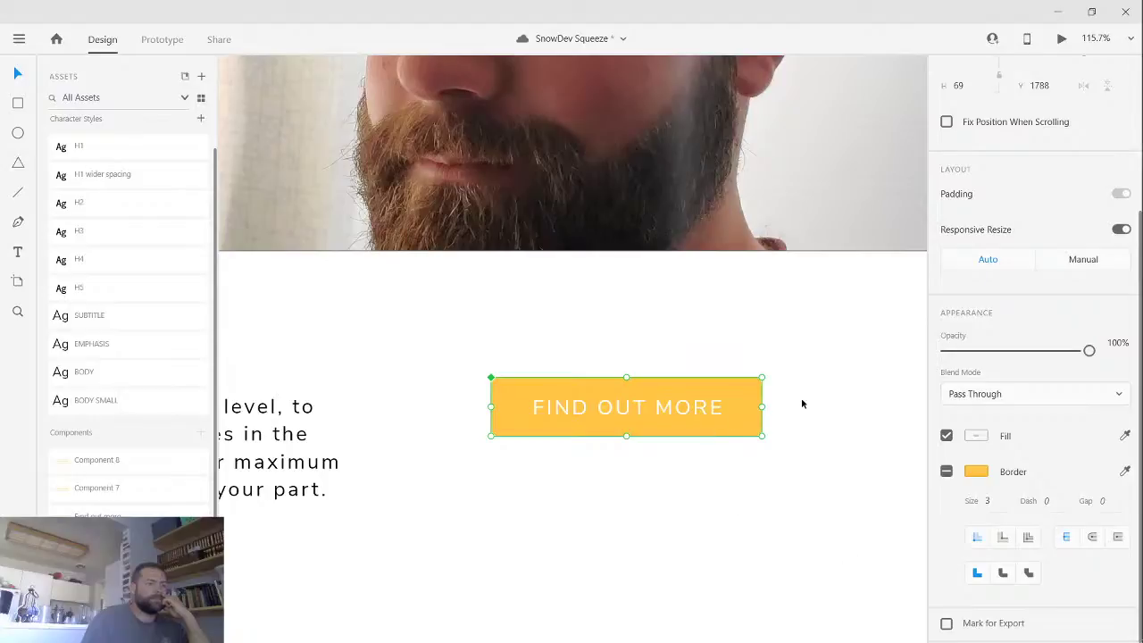
left_click(715, 410)
double_click(741, 417)
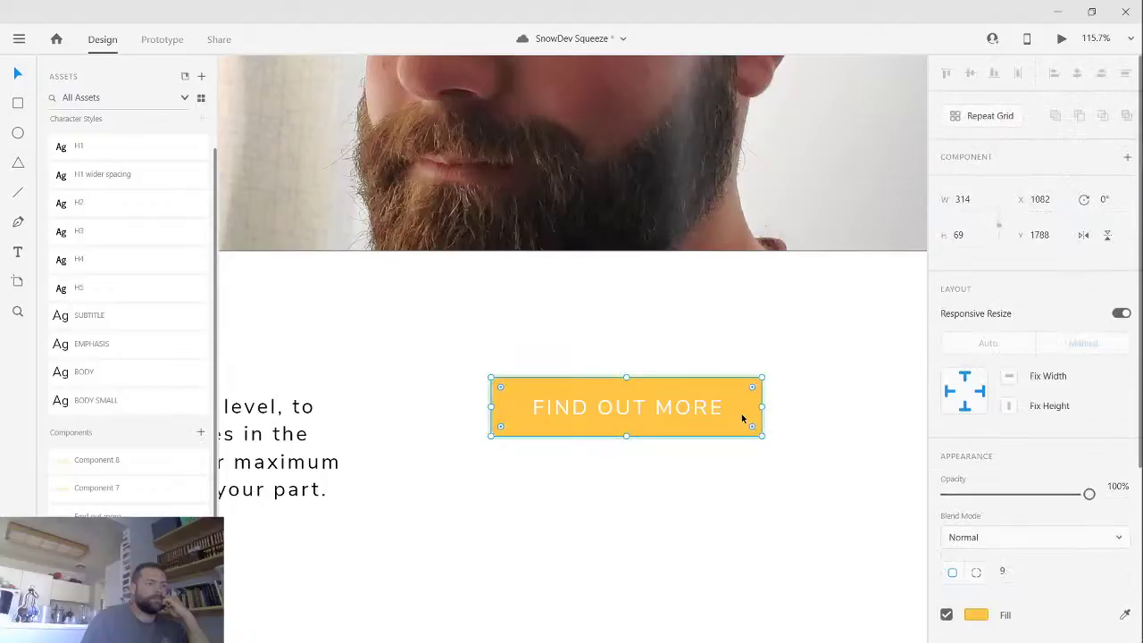
scroll(1005, 439, "down", 5)
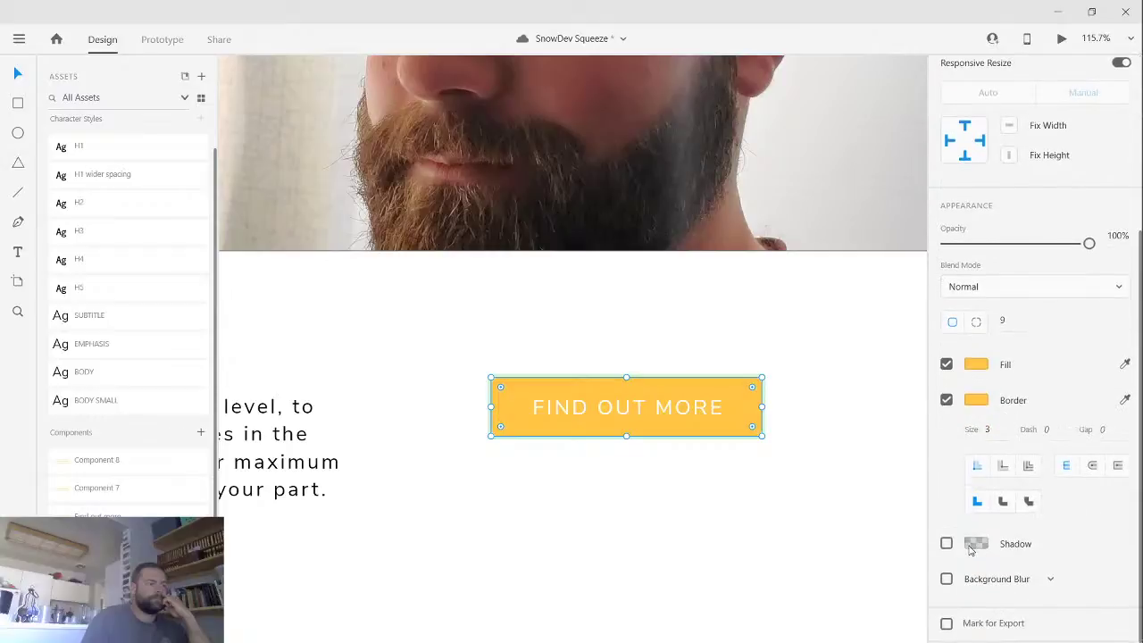
left_click(974, 544)
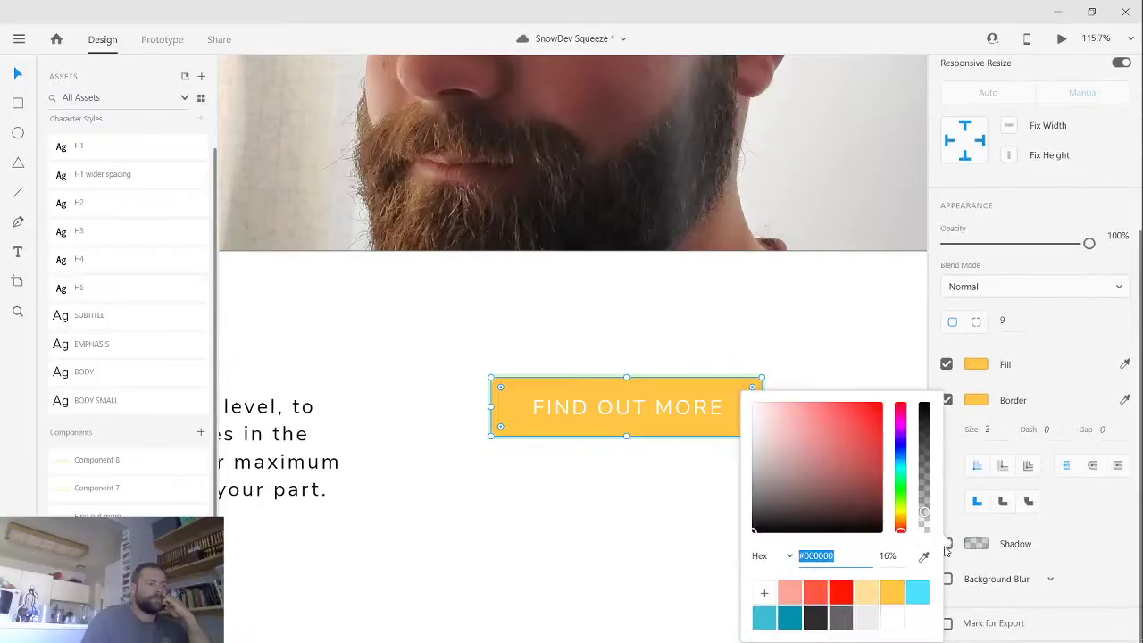
left_click(1036, 532)
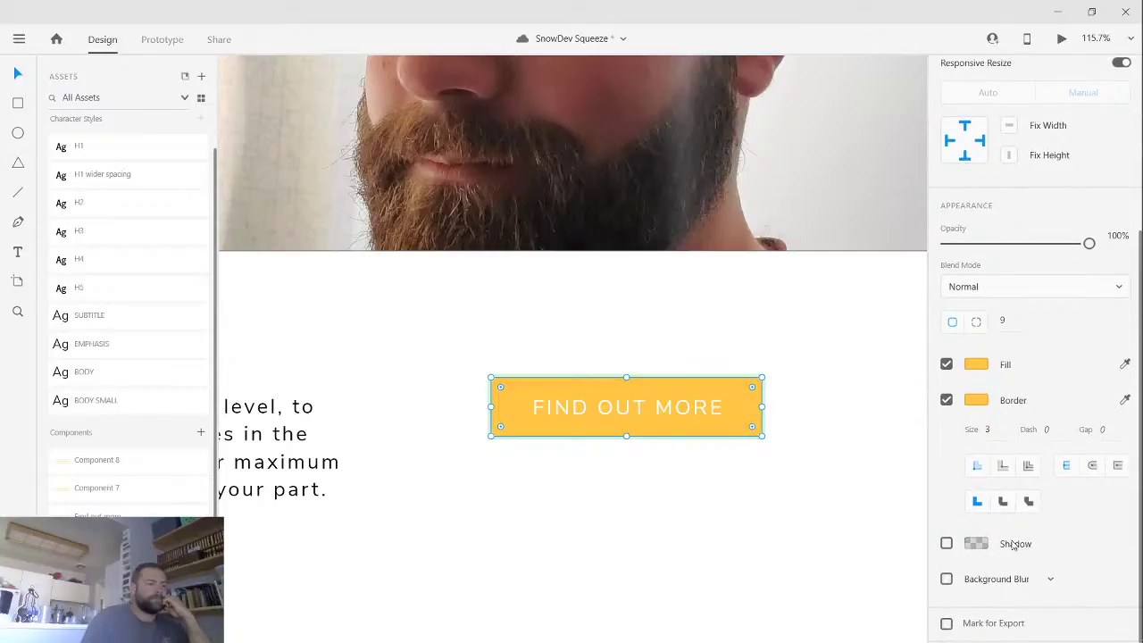
left_click(947, 544)
scroll(986, 547, "down", 1)
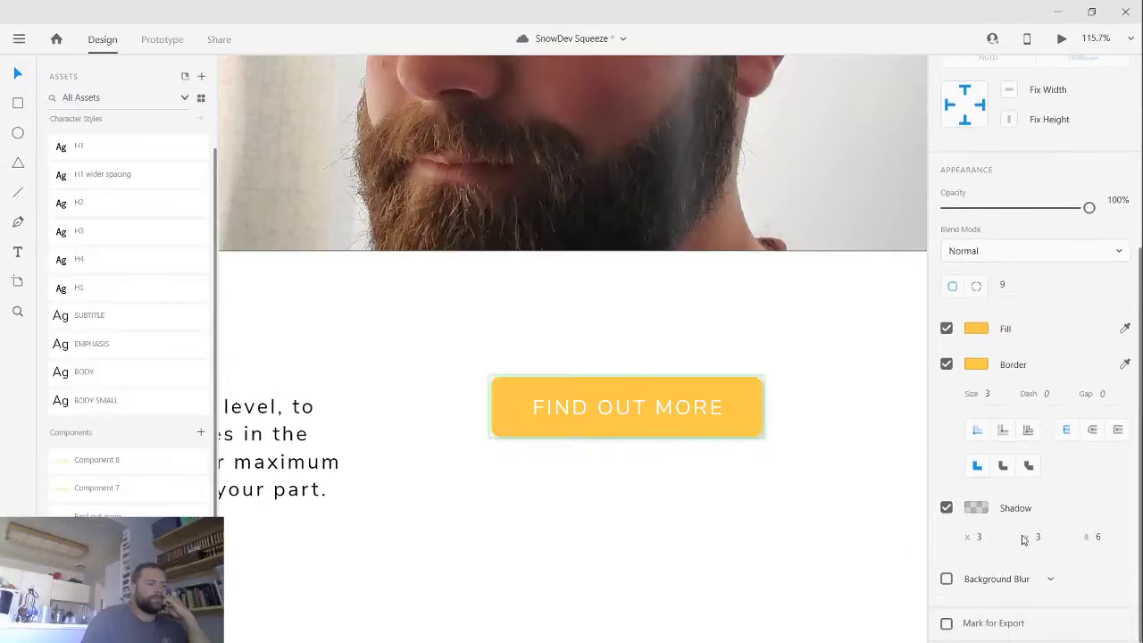
- Set the rectangle's shadow offsets to X 6 and Y 6
left_click(989, 539)
type("6")
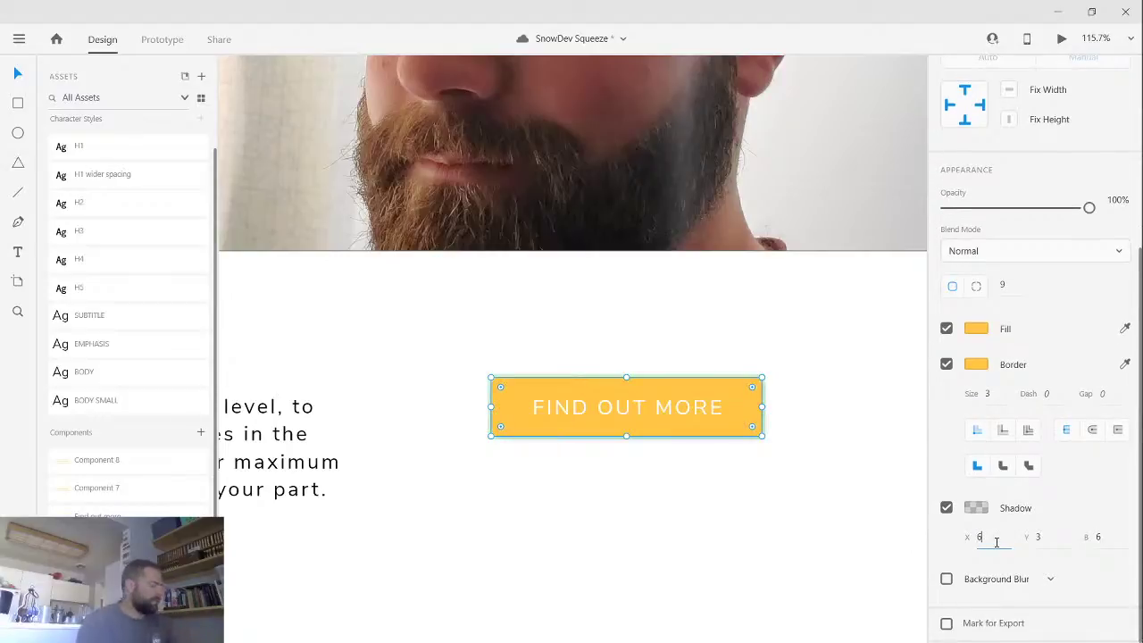
key("Tab")
type("6")
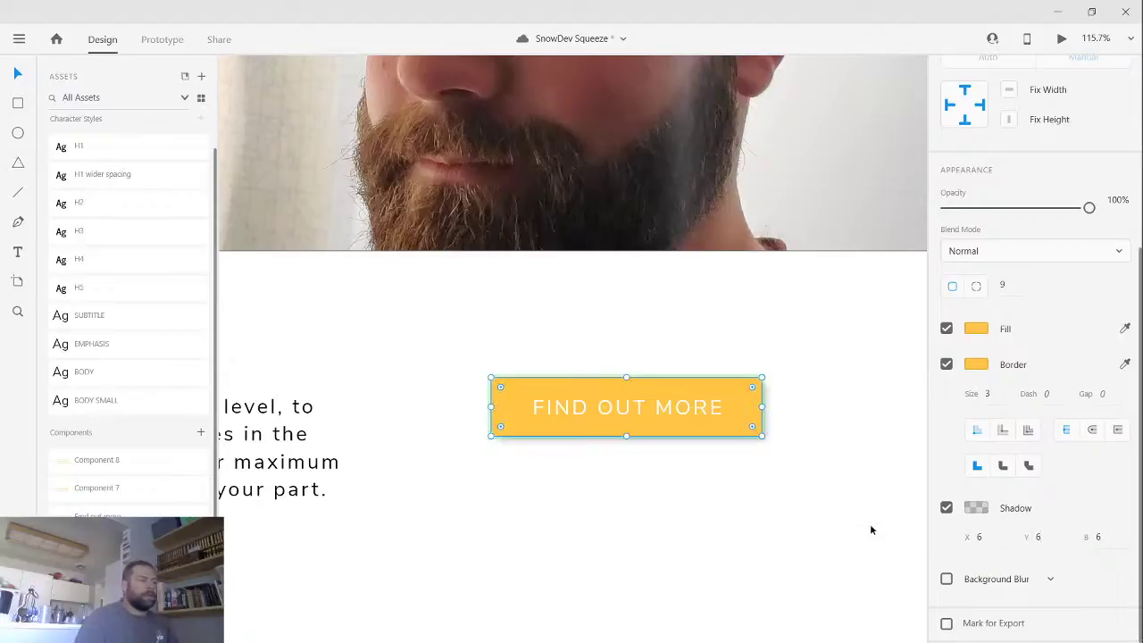
- Switch the master button component back to its Default State
left_click(845, 529)
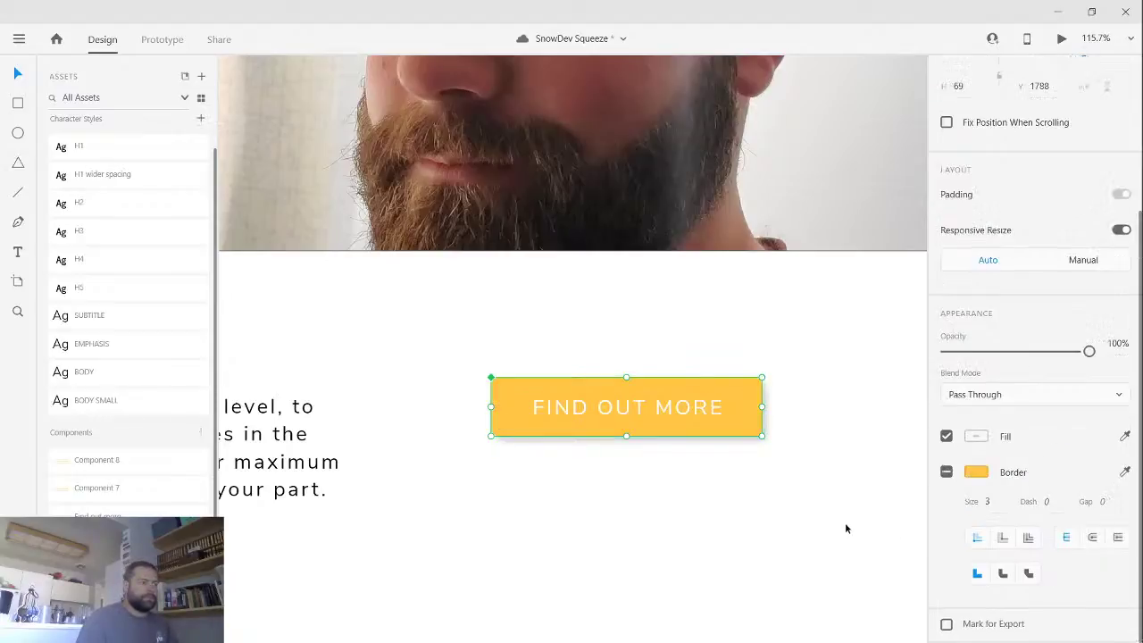
left_click(725, 424)
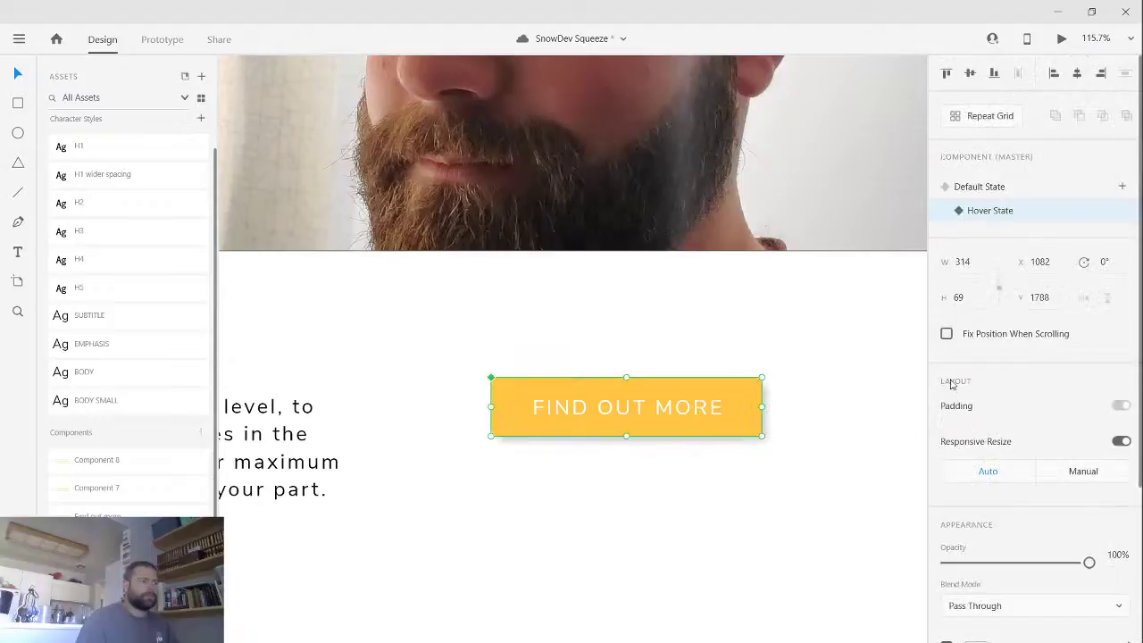
scroll(862, 429, "down", 1)
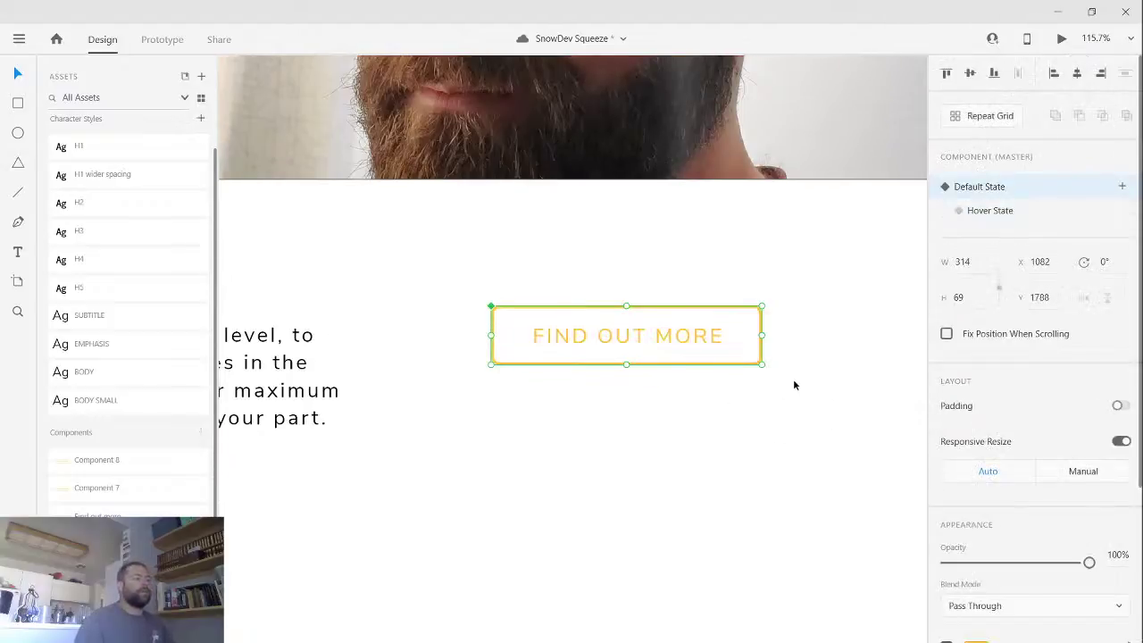
- Open a preview of the Hifi Draft 1 artboard
scroll(793, 379, "down", 5, "ctrl")
left_click_drag(414, 113, 559, 142)
scroll(416, 136, "down", 3, "ctrl")
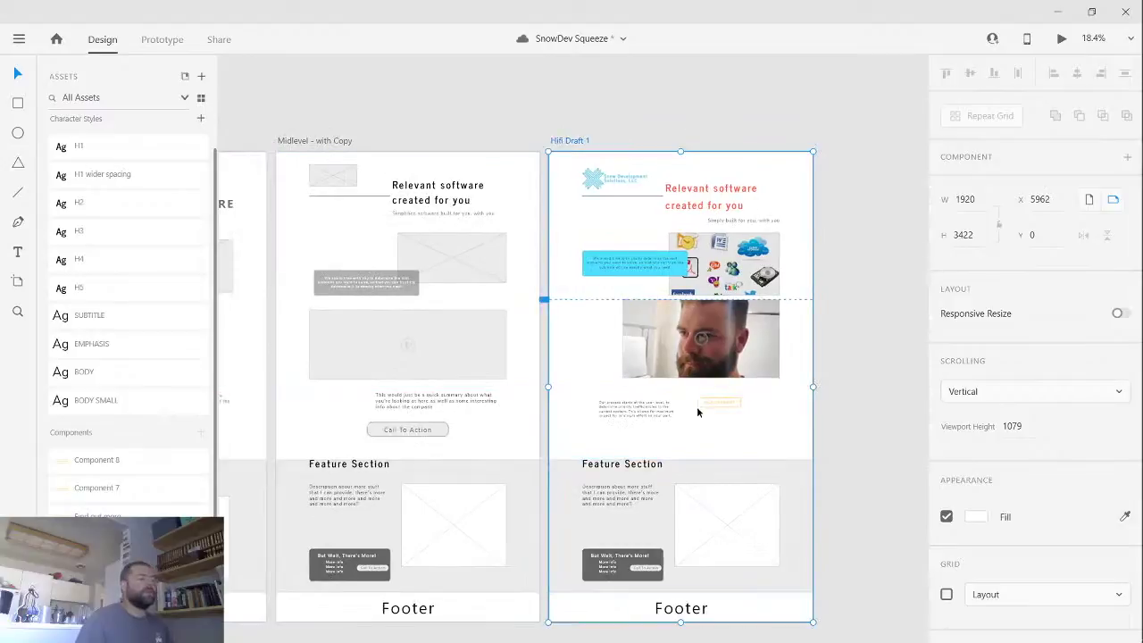
scroll(697, 407, "up", 3, "ctrl")
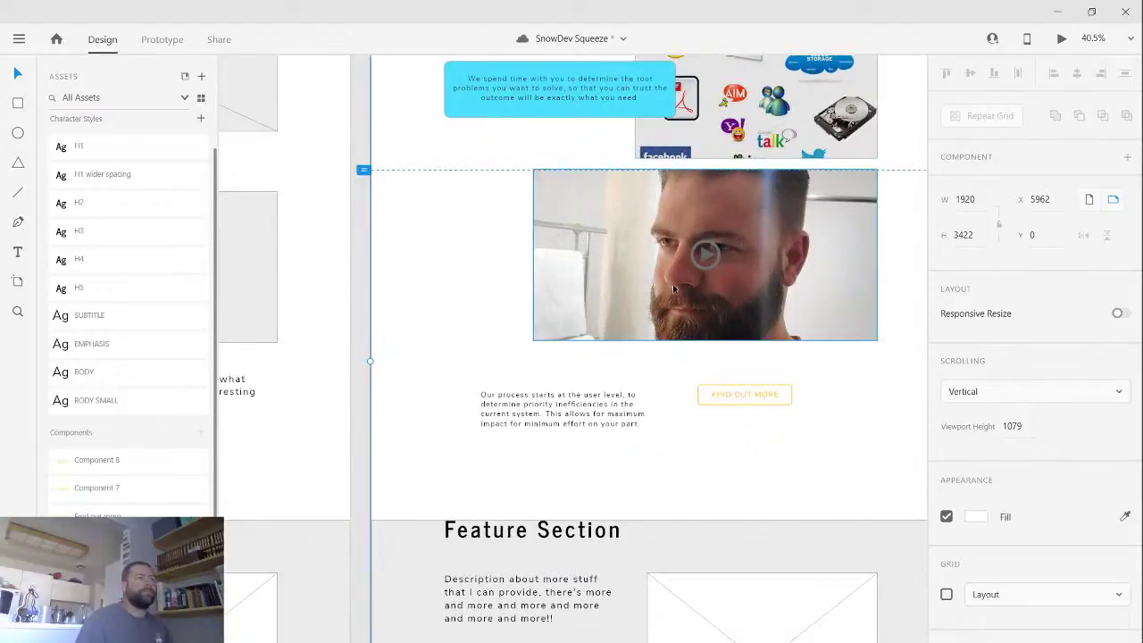
left_click(458, 288)
left_click(1062, 43)
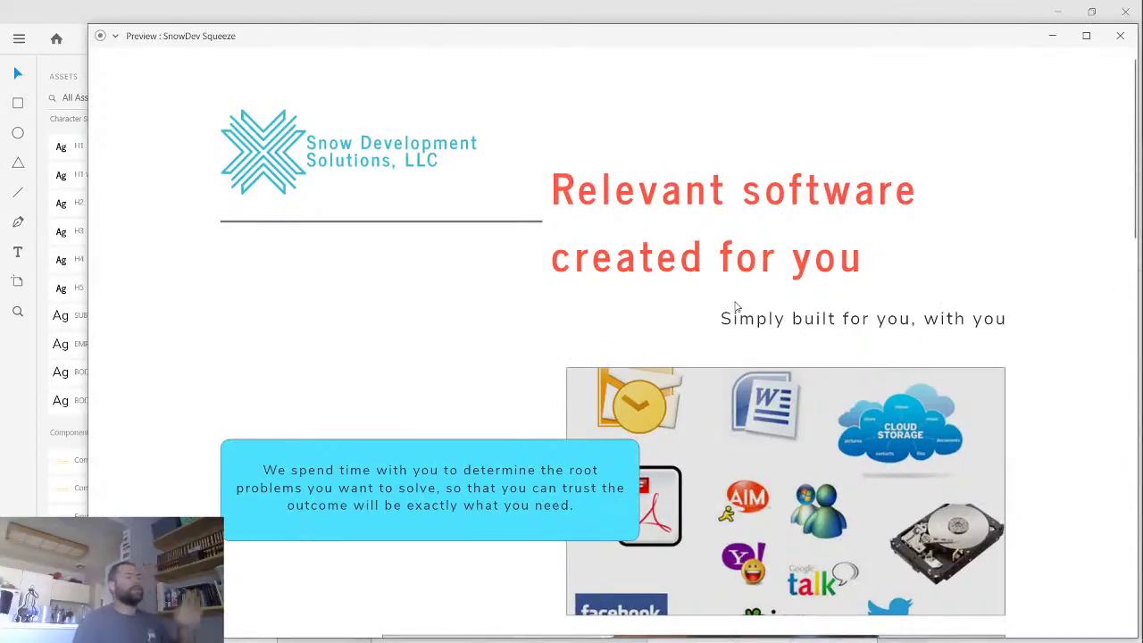
- Examine the FIND OUT MORE button's look and hover behaviour within the previewed page, including the surrounding sections
scroll(735, 307, "down", 8)
scroll(736, 307, "down", 3)
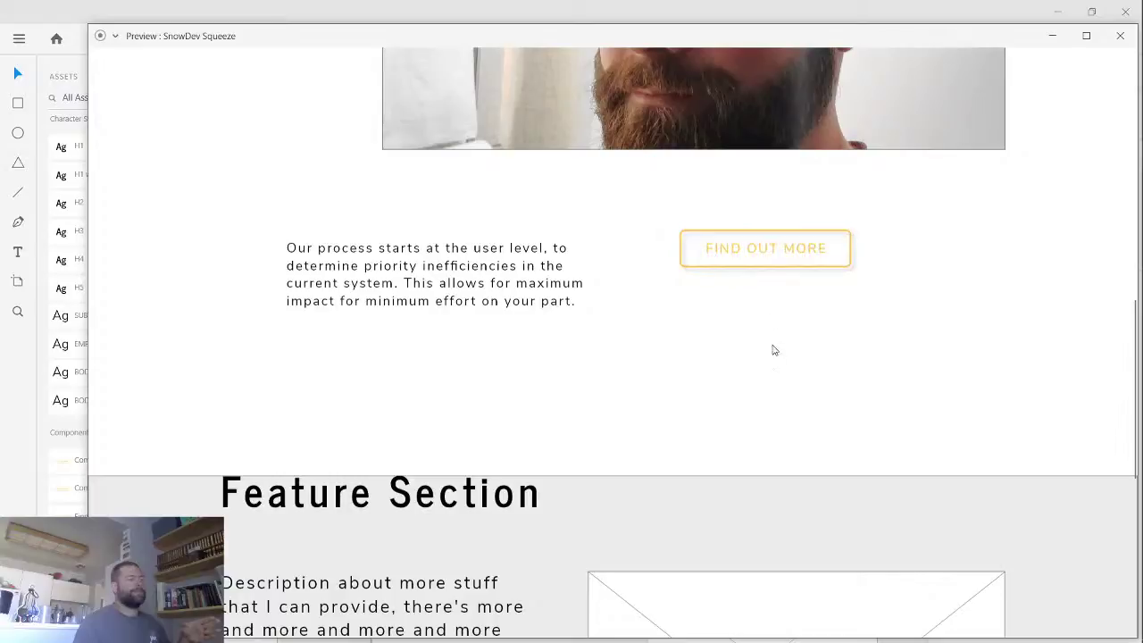
scroll(566, 336, "down", 2)
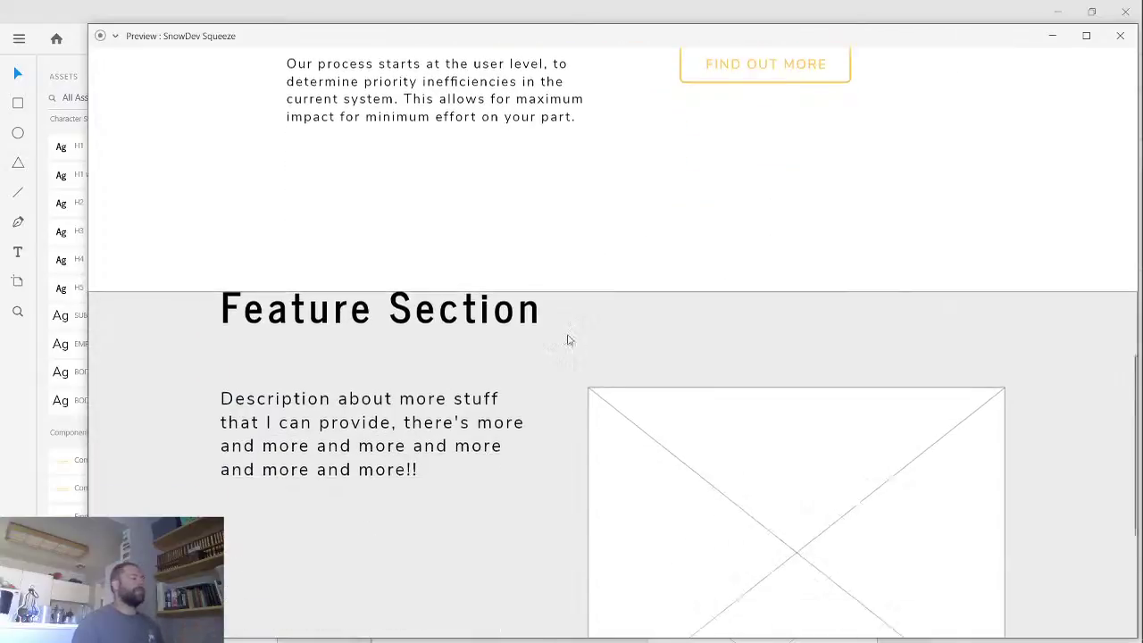
scroll(571, 337, "up", 7)
scroll(571, 331, "up", 2)
scroll(572, 331, "down", 5)
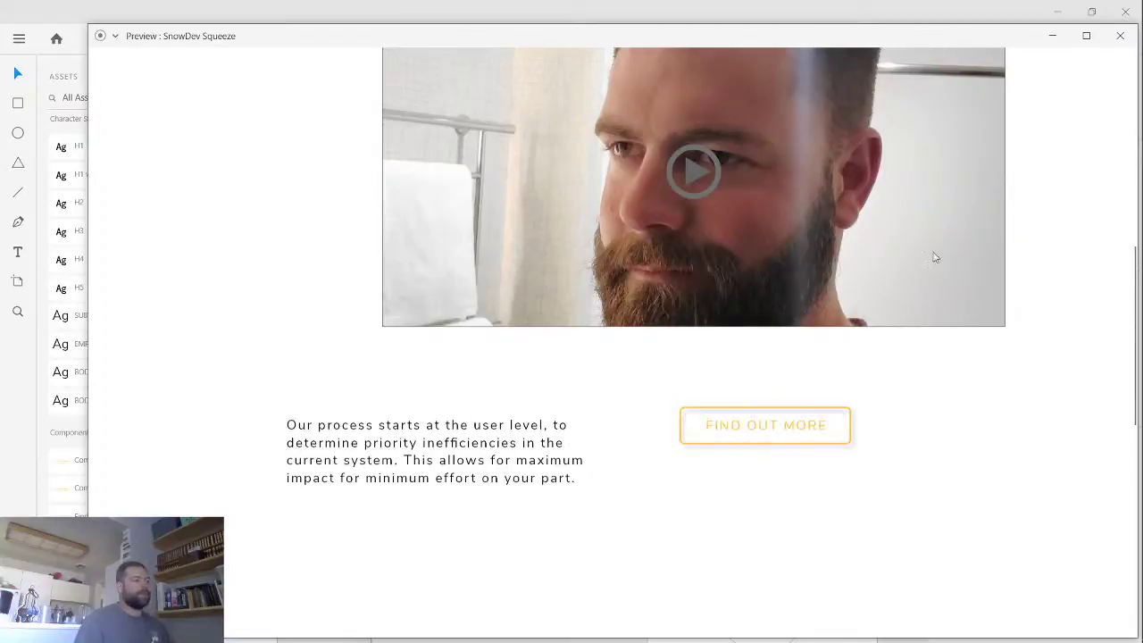
- Close the preview and move the FIND OUT MORE button slightly down and right, roughly centring it vertically beside the process paragraph
left_click(1117, 36)
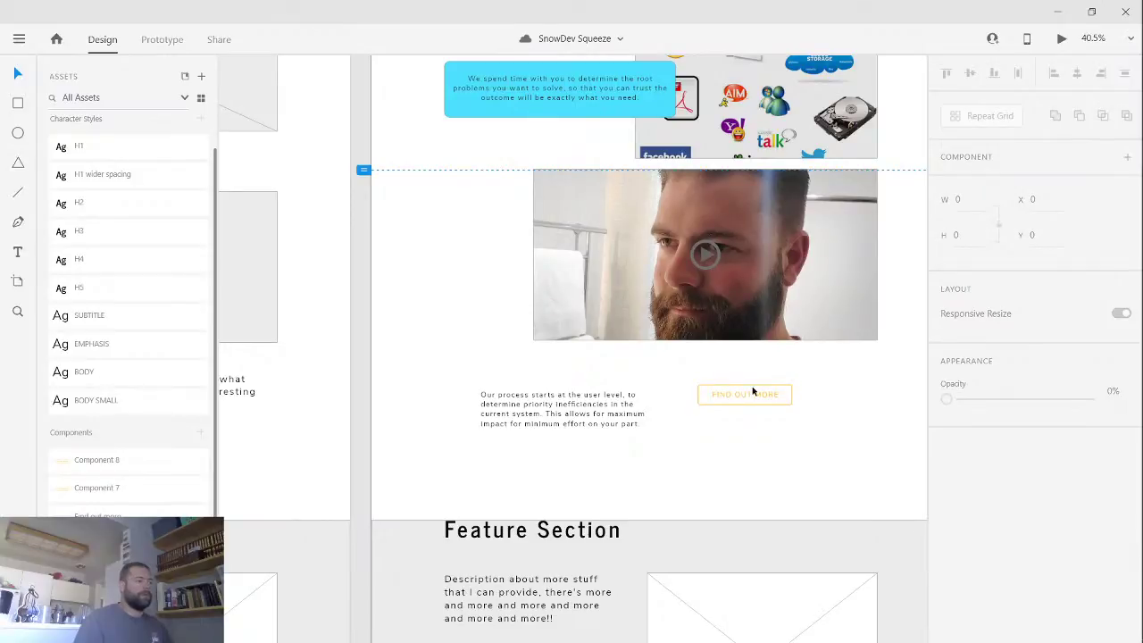
mouse_move(752, 401)
left_mouse_down()
mouse_move(750, 416)
mouse_move(766, 416)
left_mouse_up()
left_click(790, 467)
- Apply the H1 wider spacing character style to the Feature Section heading on the Hifi Draft 1 artboard
scroll(782, 479, "down", 3)
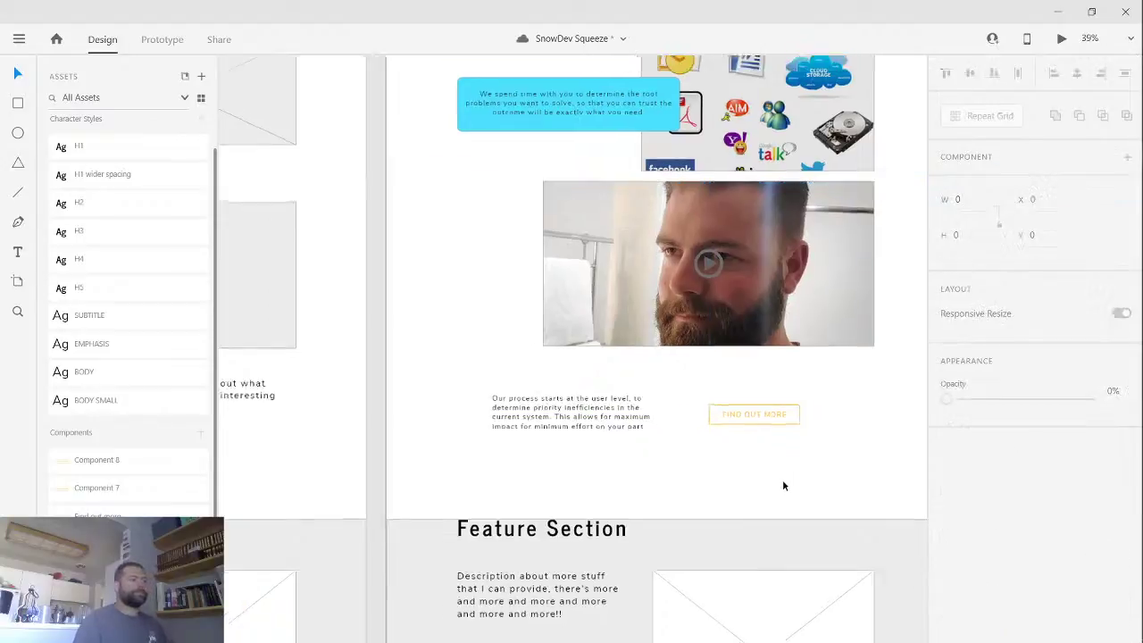
scroll(783, 485, "down", 5)
scroll(741, 277, "right", 1)
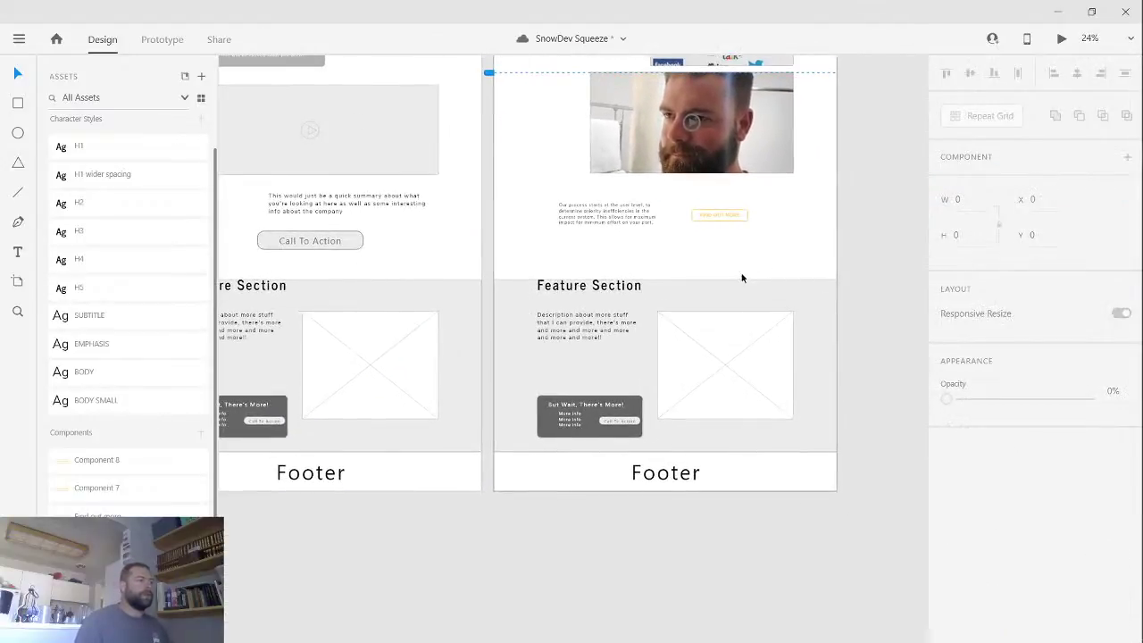
scroll(634, 288, "up", 6)
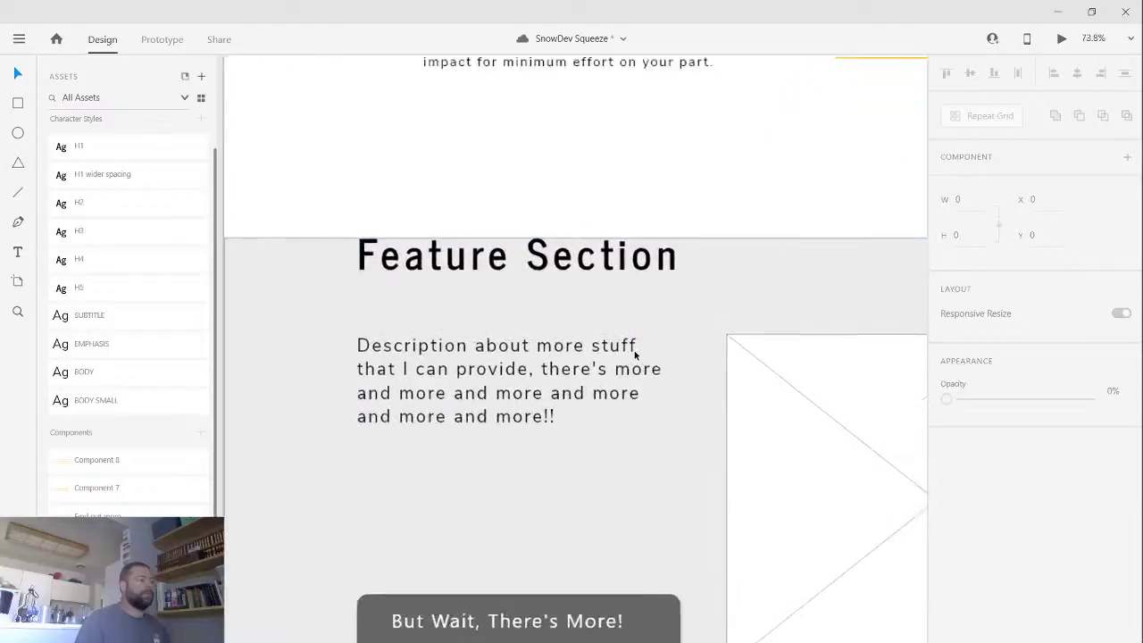
scroll(673, 318, "down", 5)
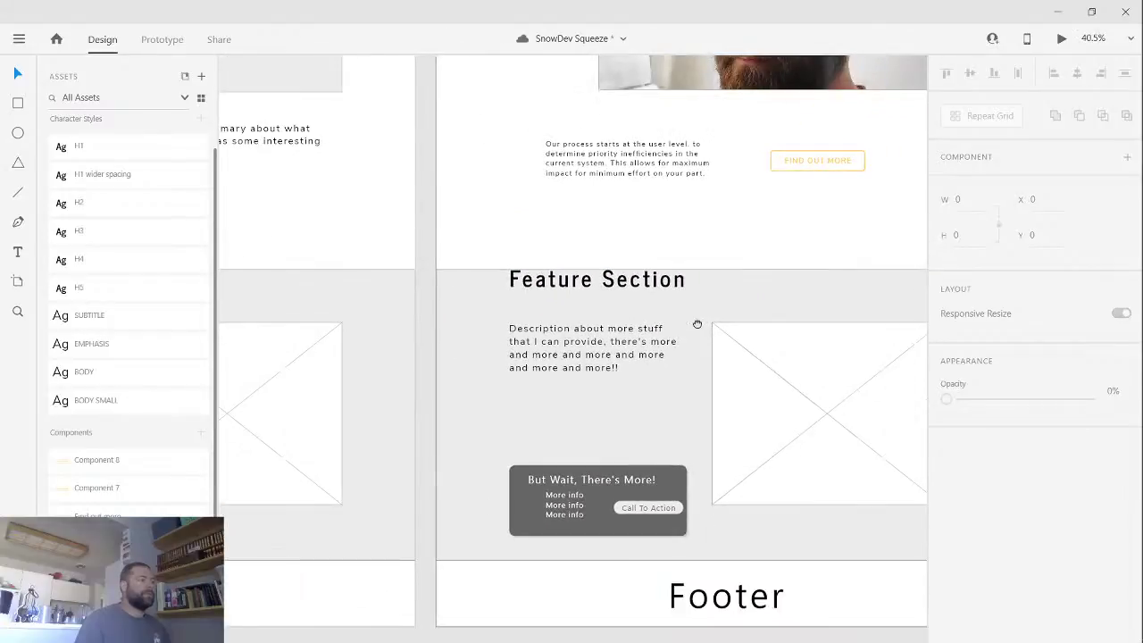
left_click_drag(601, 321, 581, 324)
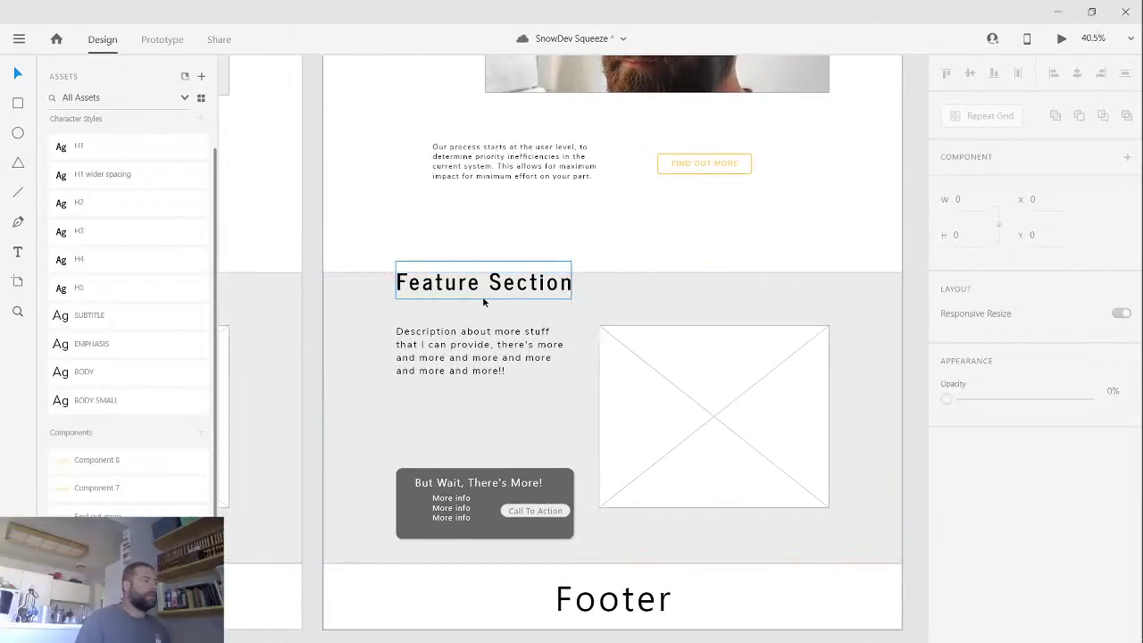
left_click(490, 274)
left_click(93, 147)
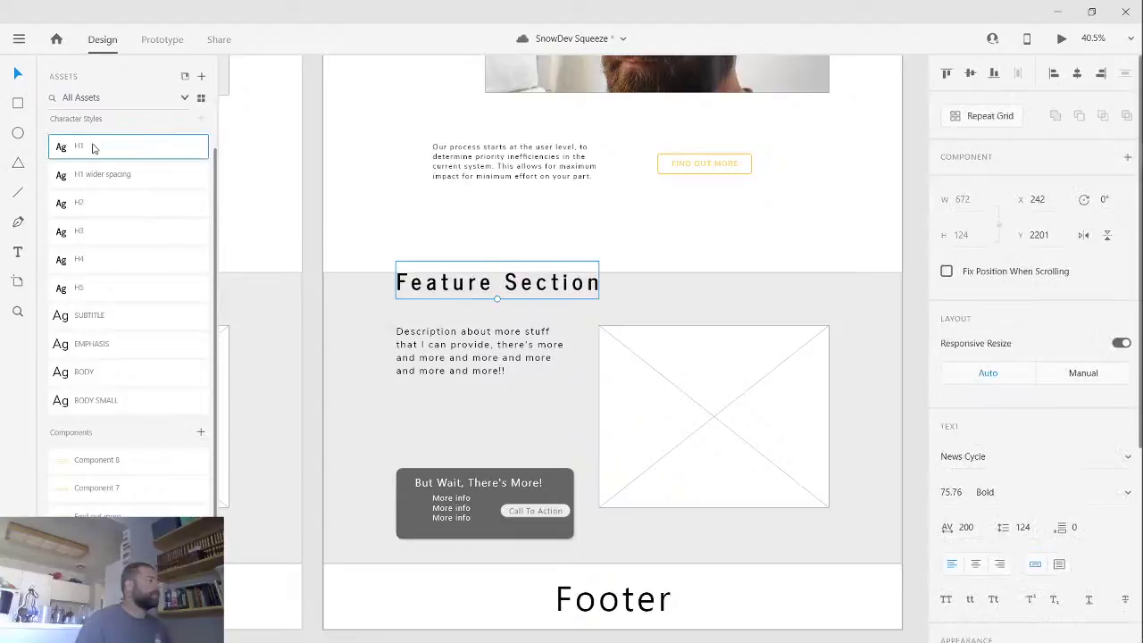
left_click(100, 204)
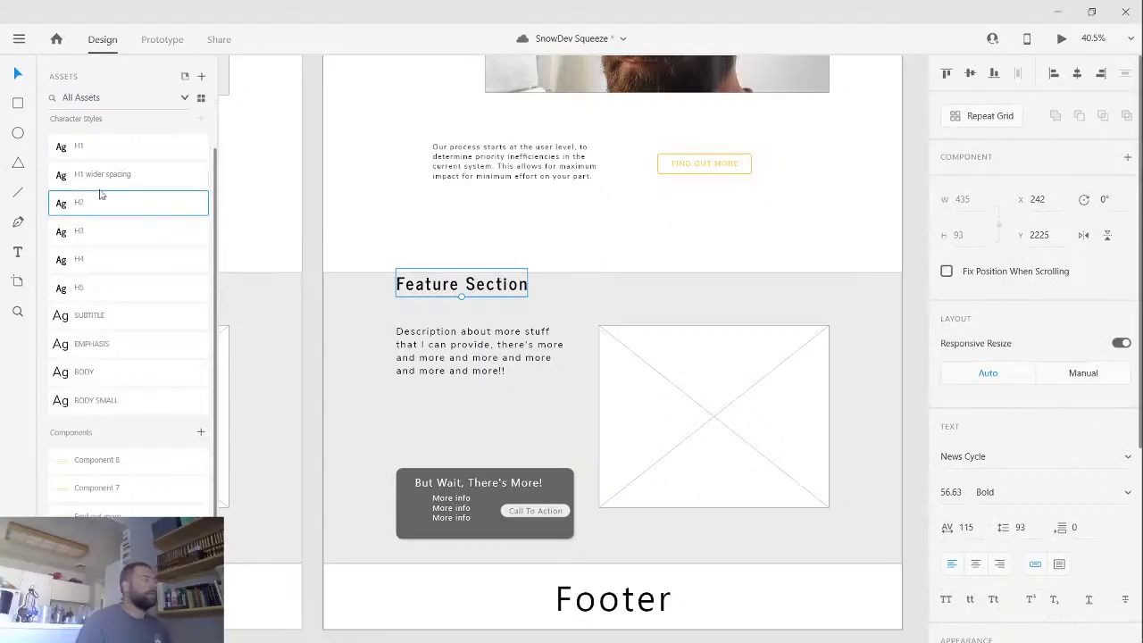
left_click(100, 176)
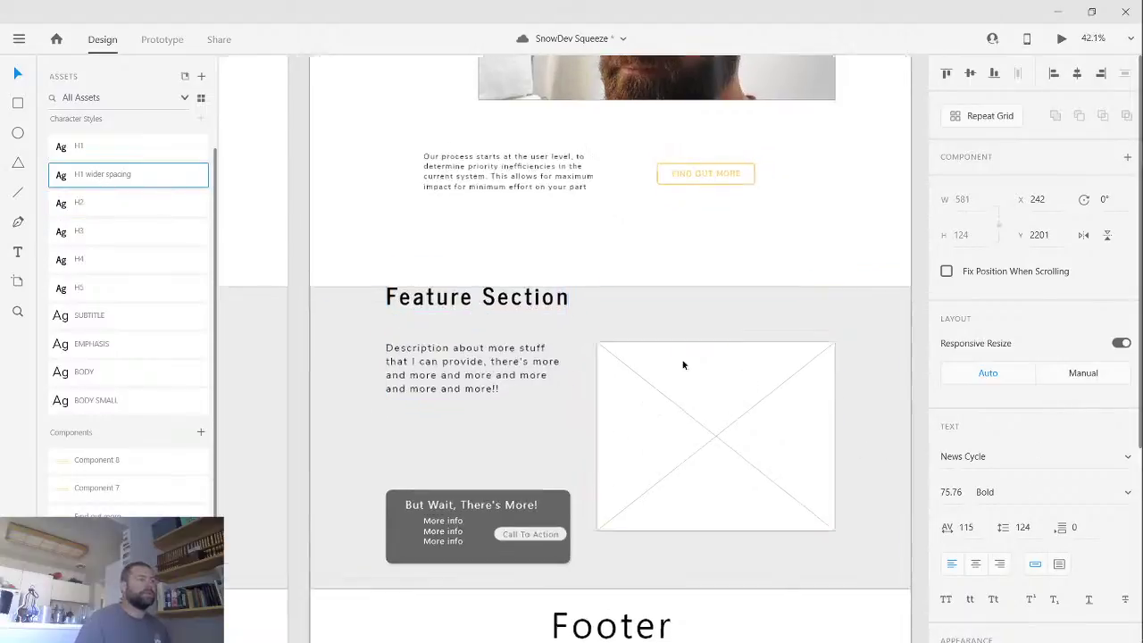
- Match the Feature Section heading to the page title's red with fill #FF5745, and nudge it up over the section's top edge
scroll(681, 364, "up", 3)
scroll(679, 339, "down", 3)
scroll(680, 351, "up", 15)
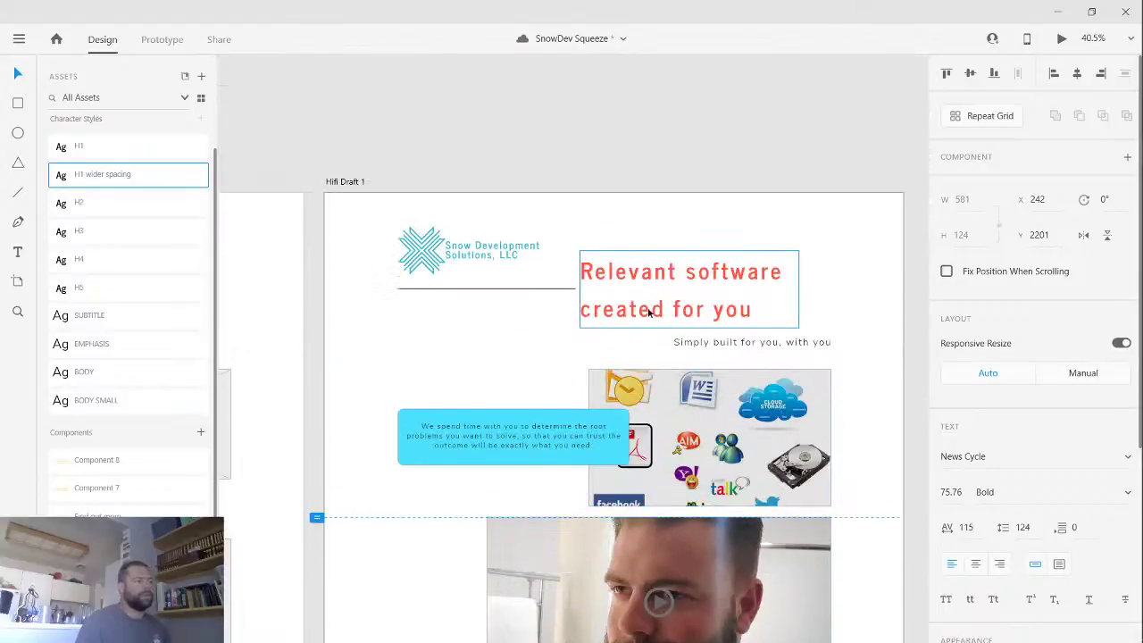
scroll(650, 311, "down", 15)
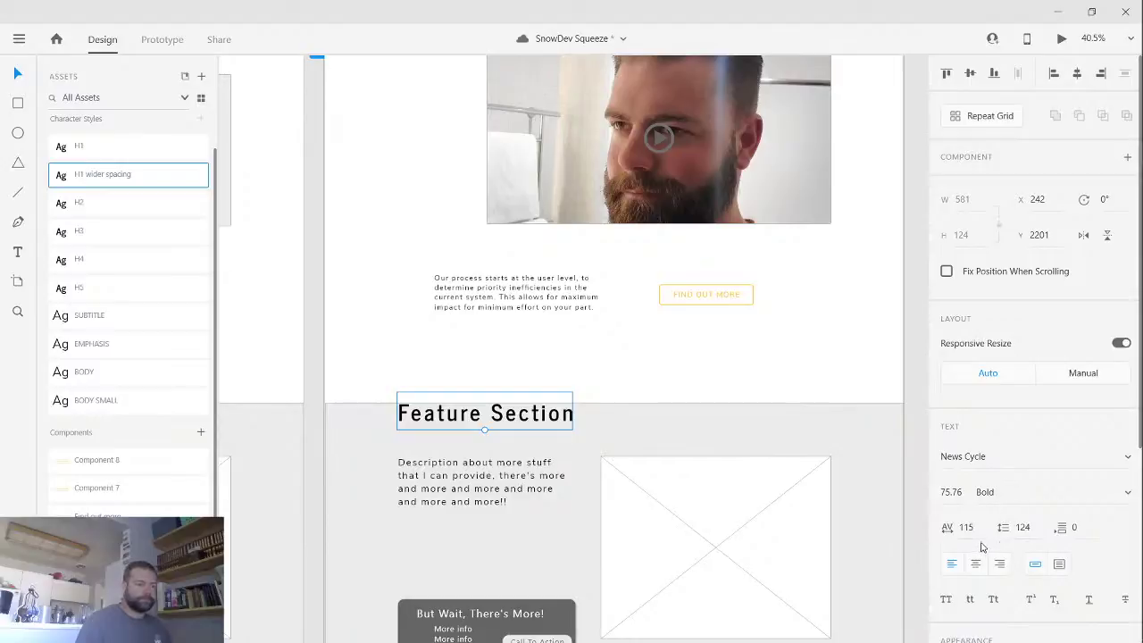
scroll(982, 546, "down", 3)
left_click(976, 472)
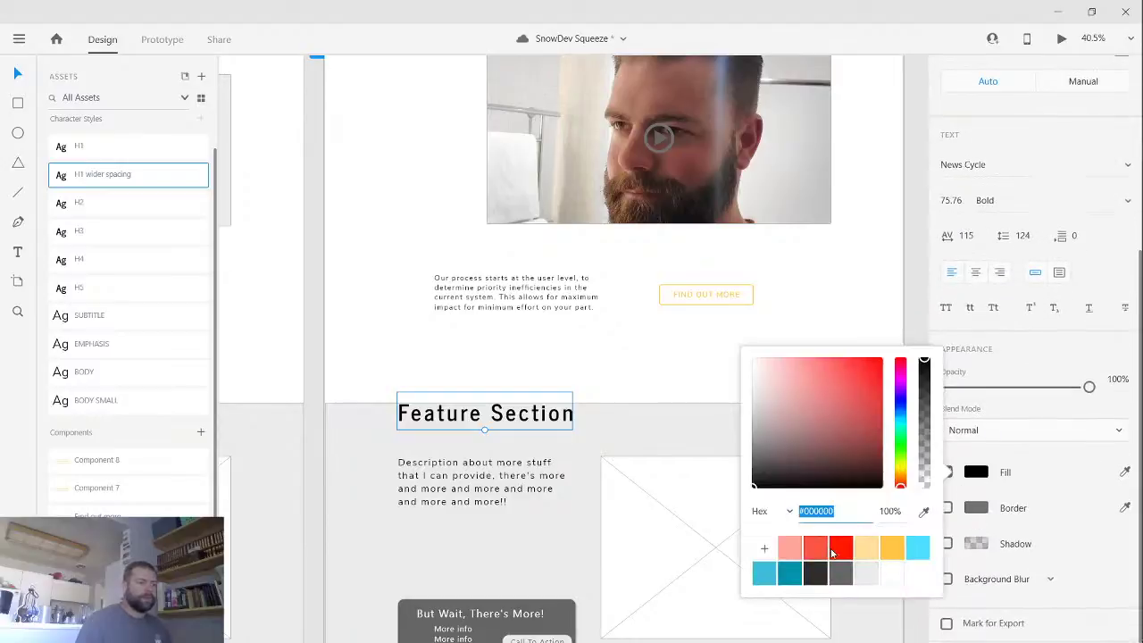
left_click(814, 548)
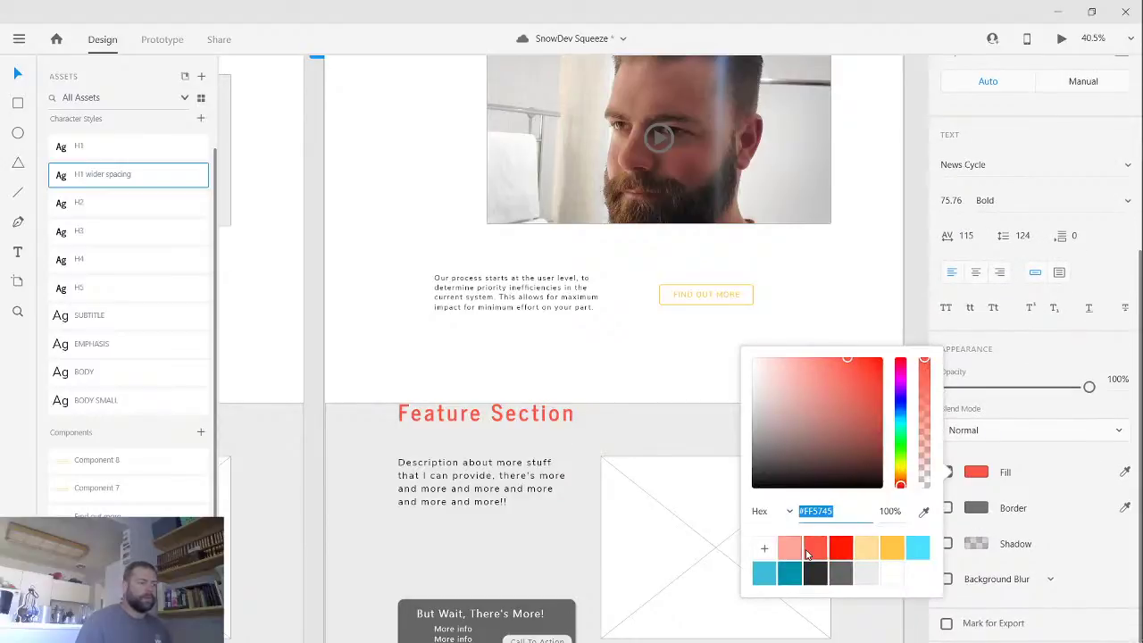
left_click(636, 436)
left_click(505, 413)
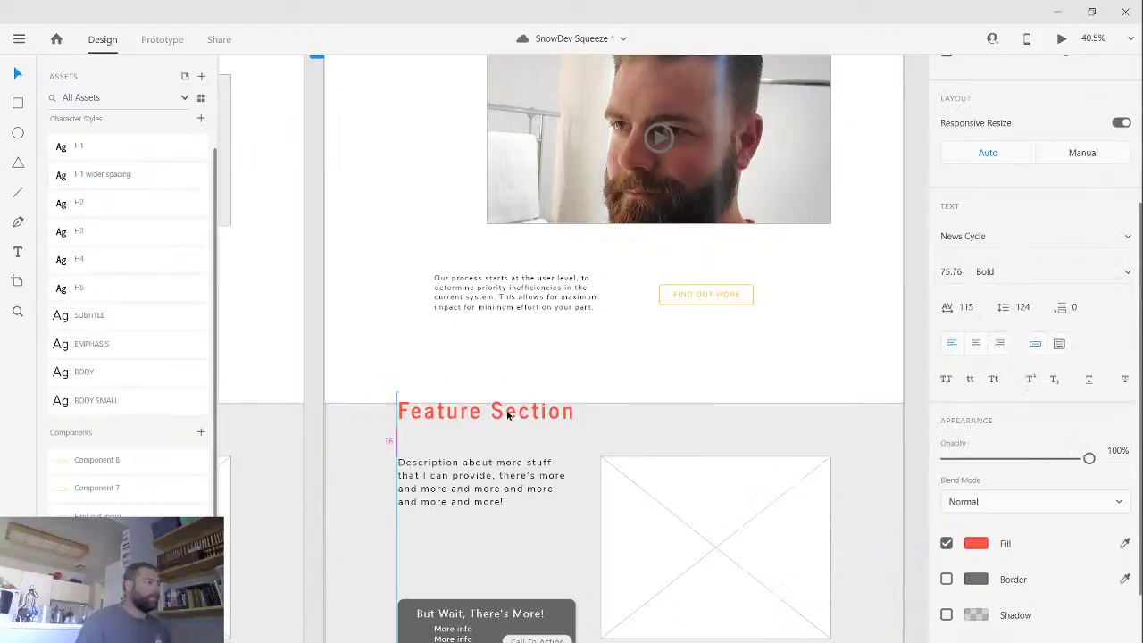
left_click_drag(507, 414, 507, 409)
- Remove the border from the grey background rectangle behind the feature section
left_click(636, 426)
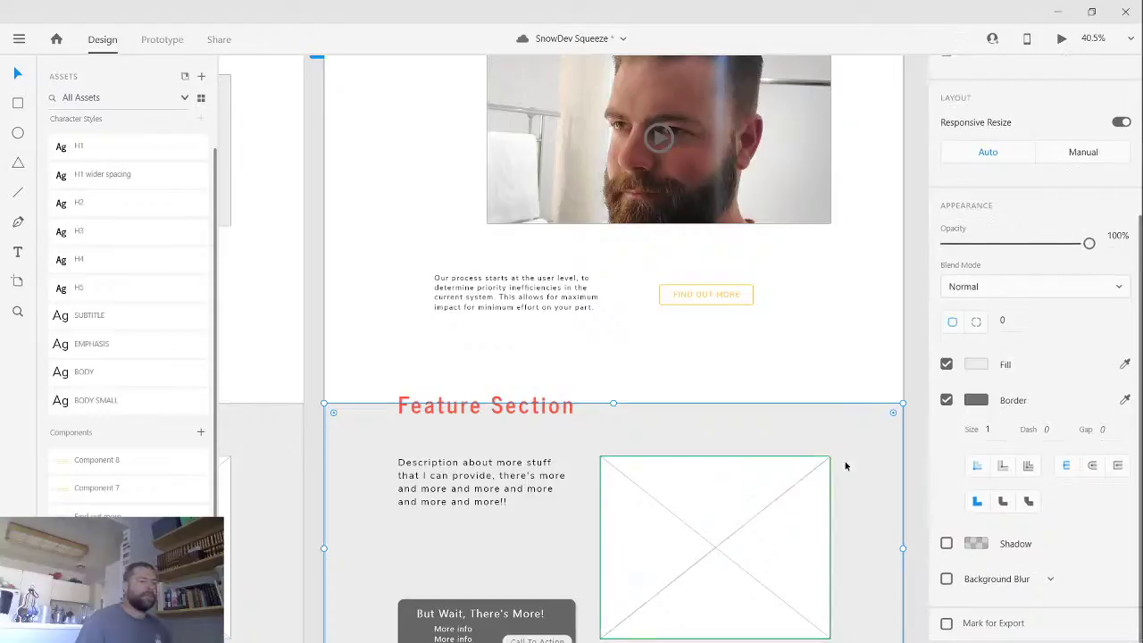
left_click(946, 401)
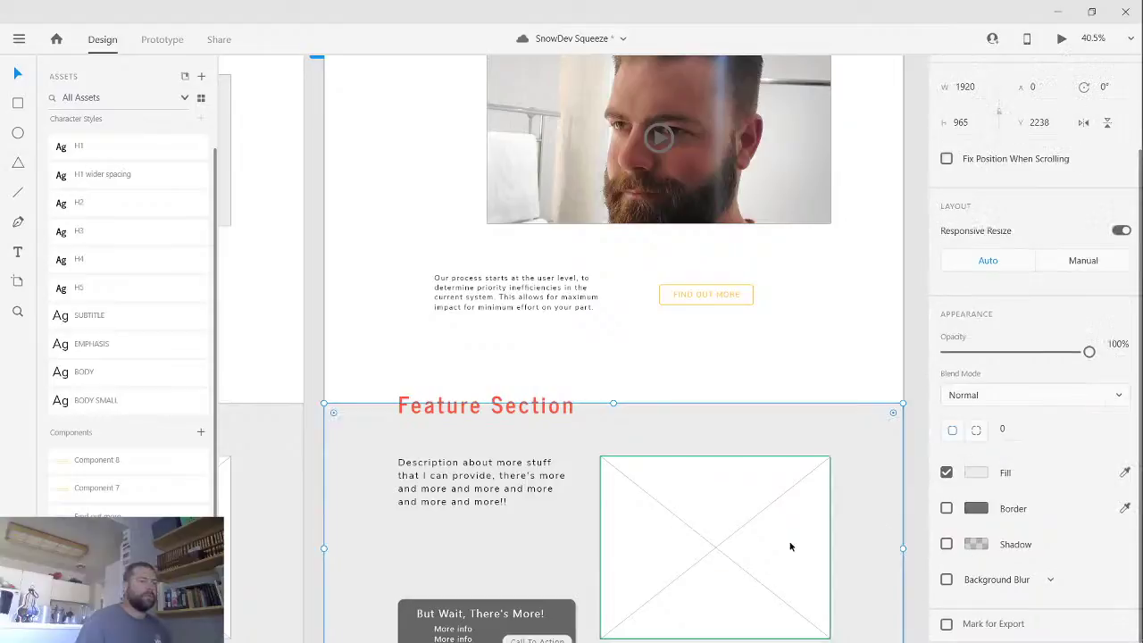
left_click(917, 389)
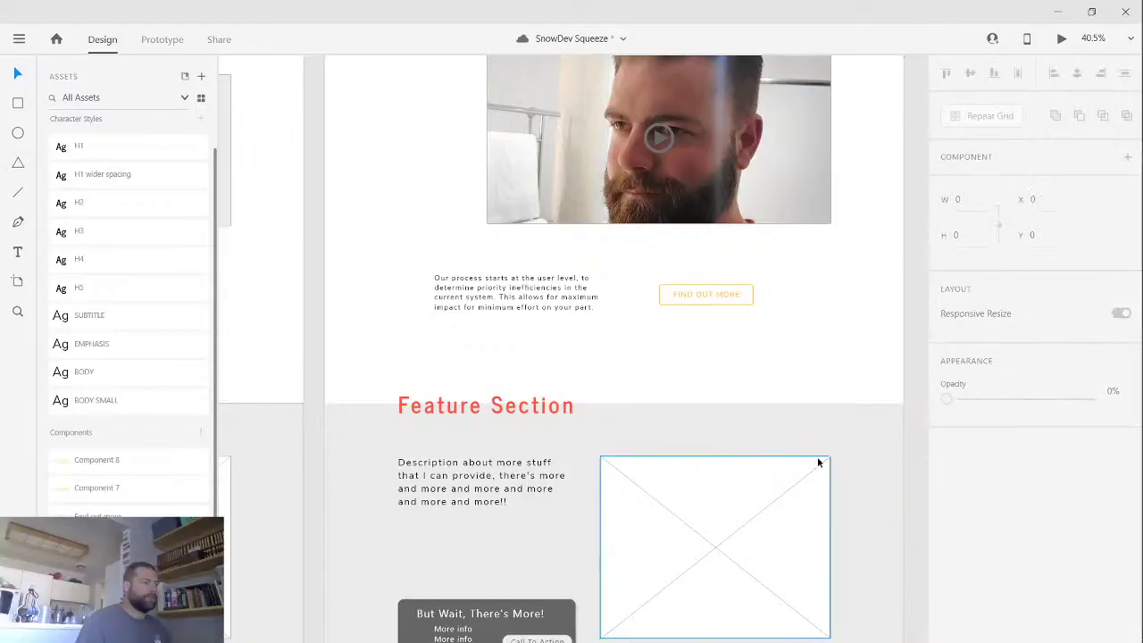
- Change the feature section background rectangle's fill from a solid colour to a linear gradient
scroll(817, 463, "down", 3)
scroll(816, 466, "up", 2)
scroll(830, 495, "up", 1)
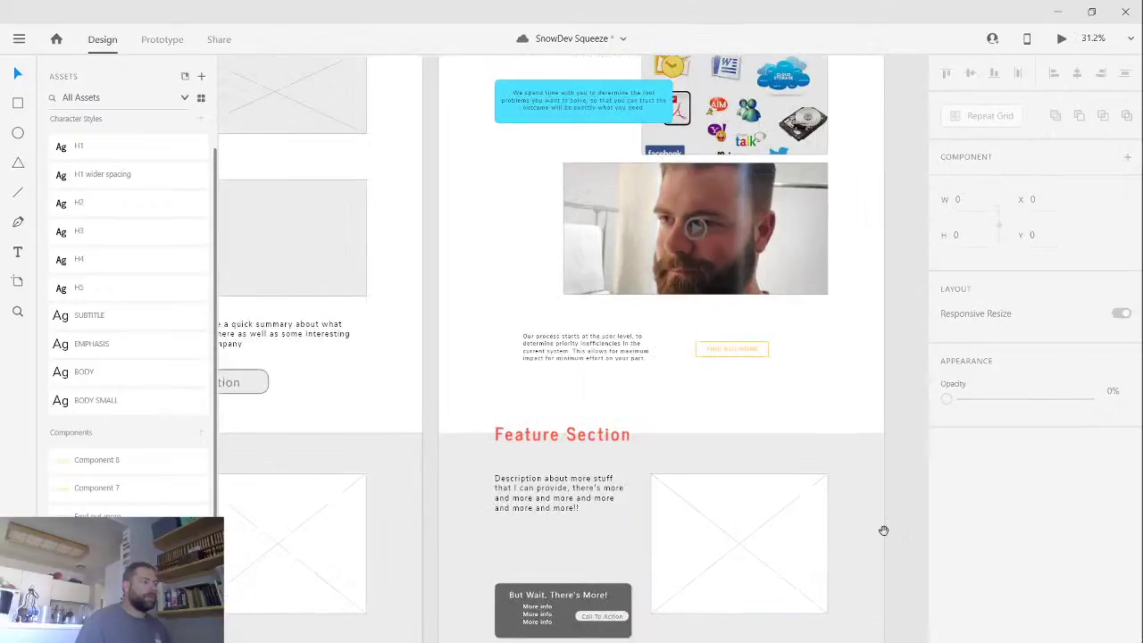
left_click_drag(852, 529, 761, 308)
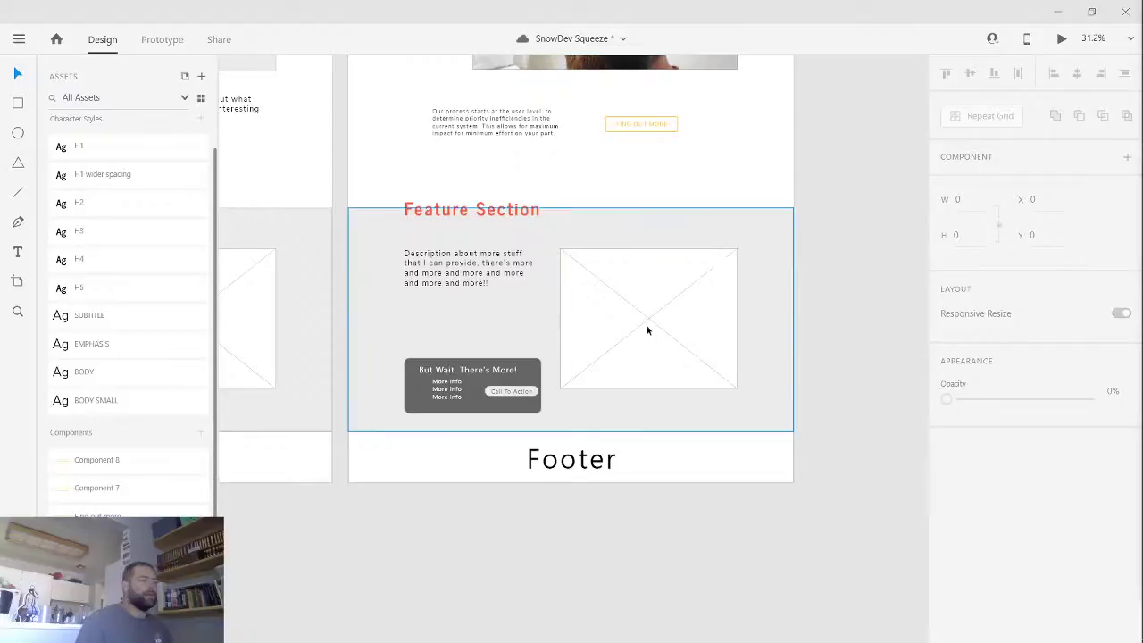
left_click(596, 228)
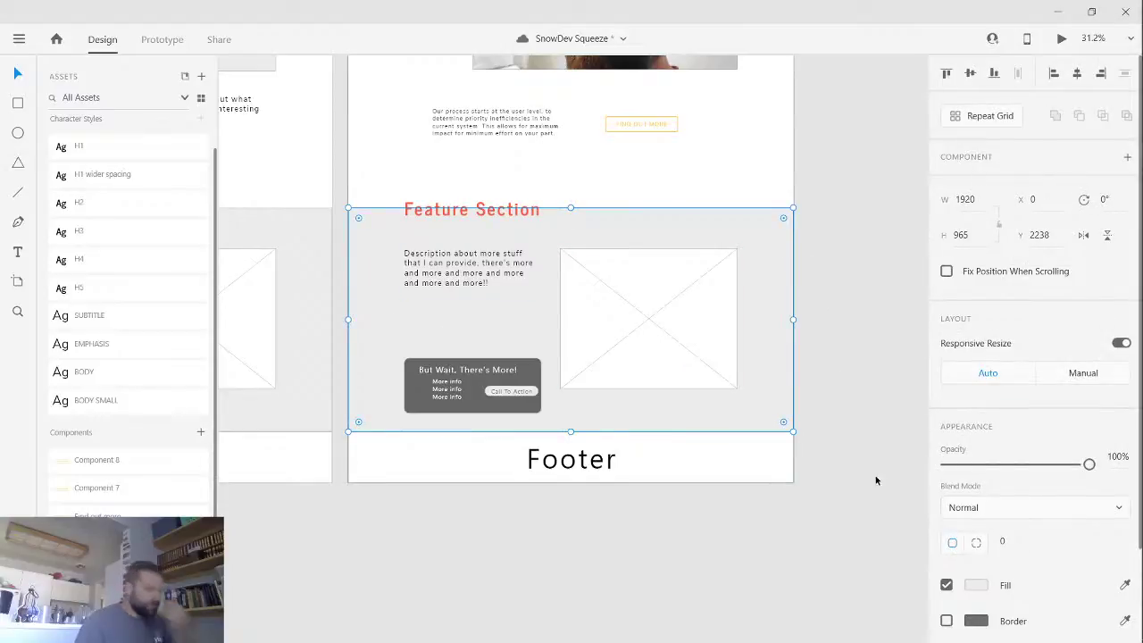
left_click(977, 586)
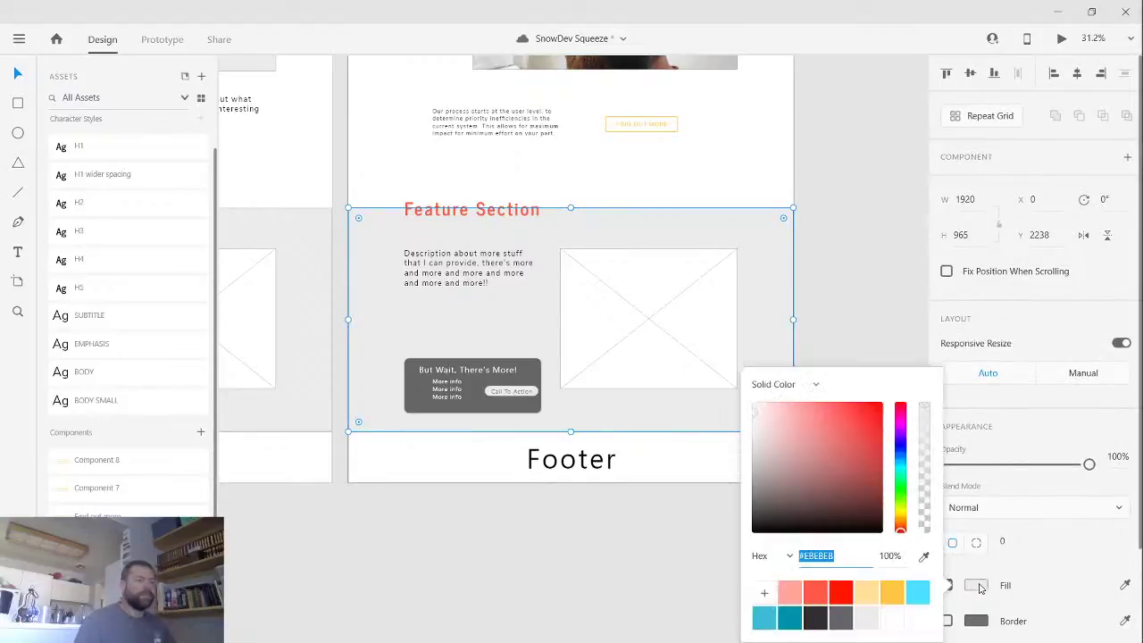
left_click(807, 383)
left_click(803, 428)
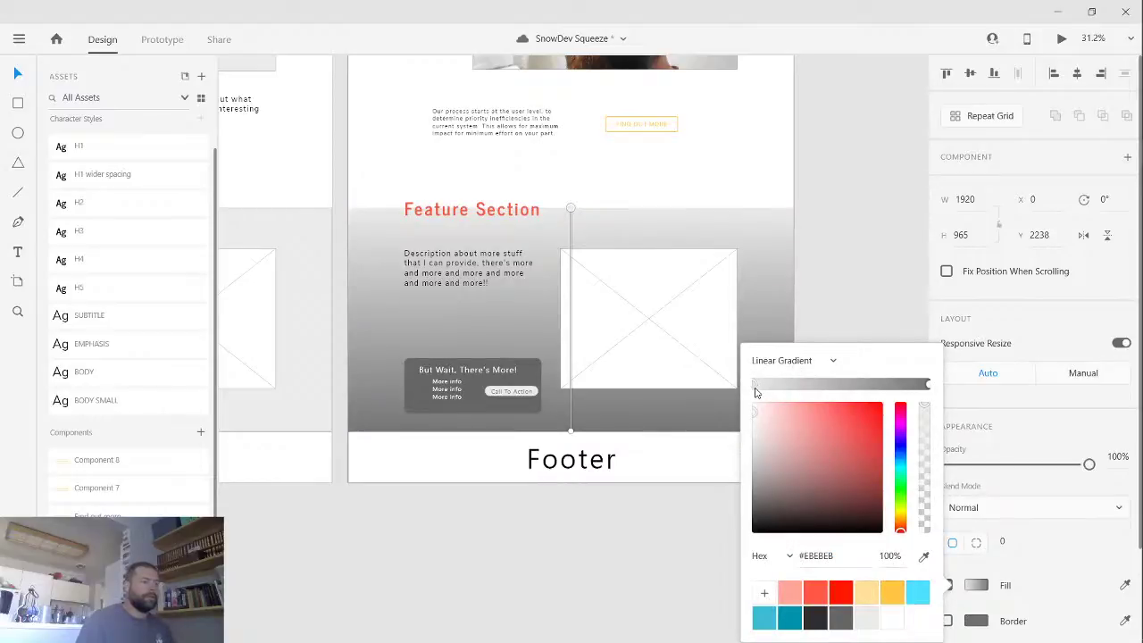
- Set the gradient's top stop to white #FFFFFF and its bottom stop to yellow #FFC545
left_click(892, 619)
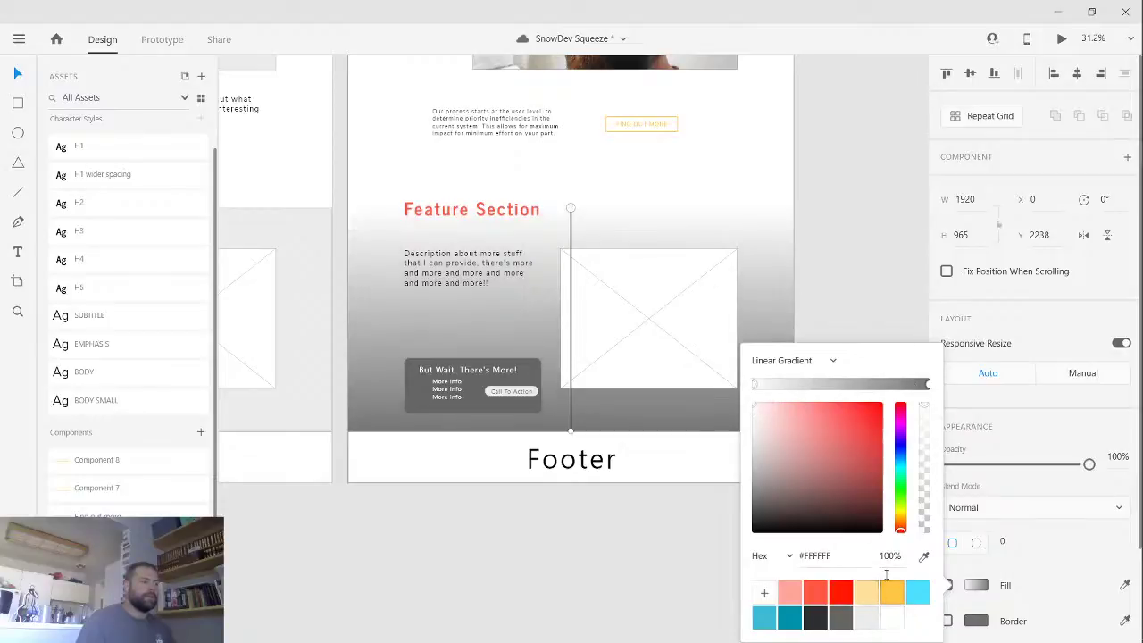
left_click(893, 593)
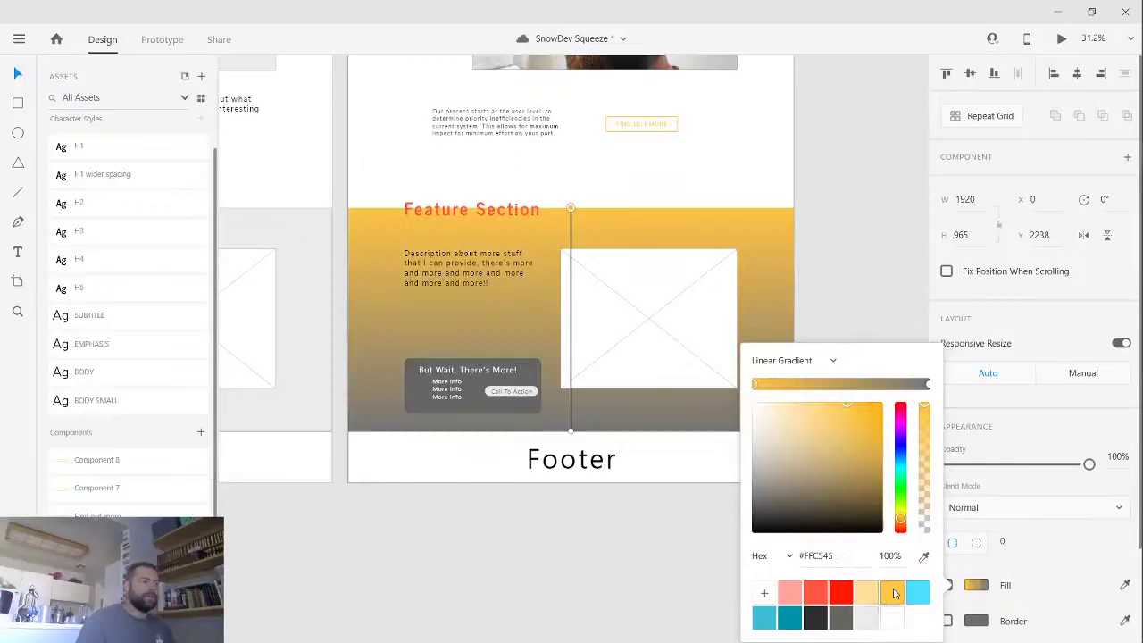
left_click(893, 619)
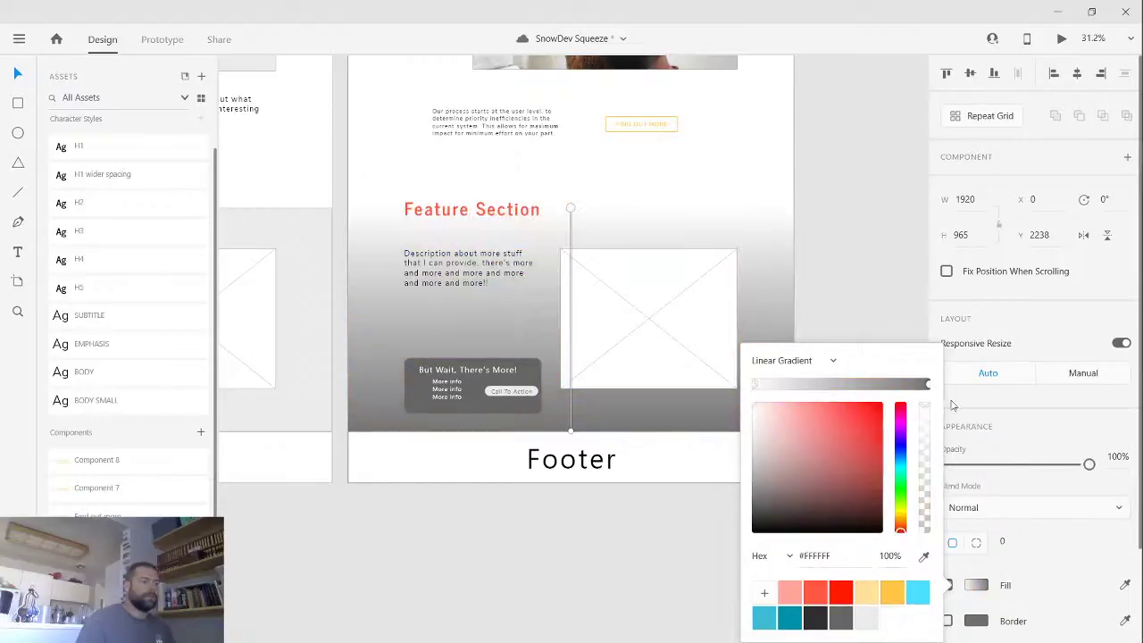
left_click(927, 385)
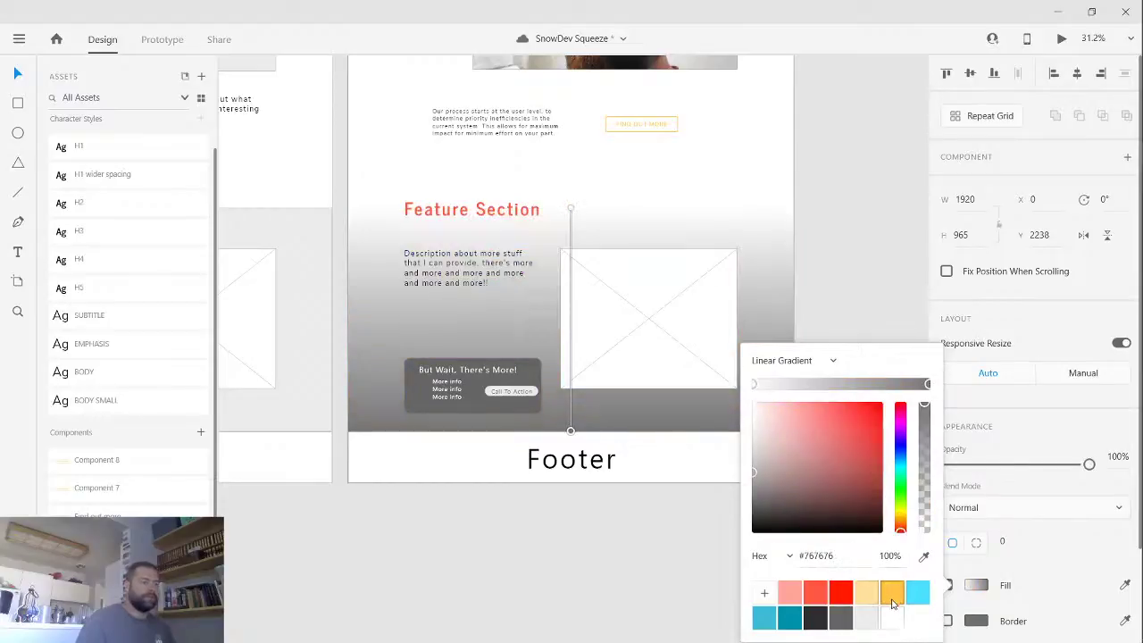
left_click(893, 592)
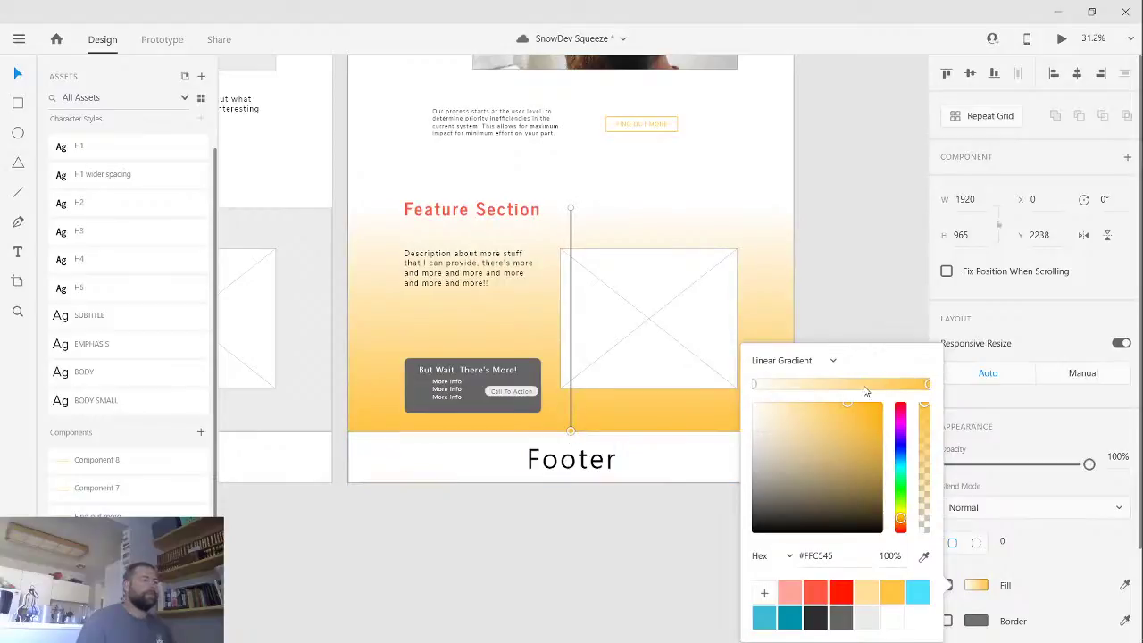
- Add two intermediate stops to the background gradient, at about a quarter and just under two thirds of its length
left_click(848, 385)
left_click_drag(848, 385, 801, 387)
left_click(889, 385)
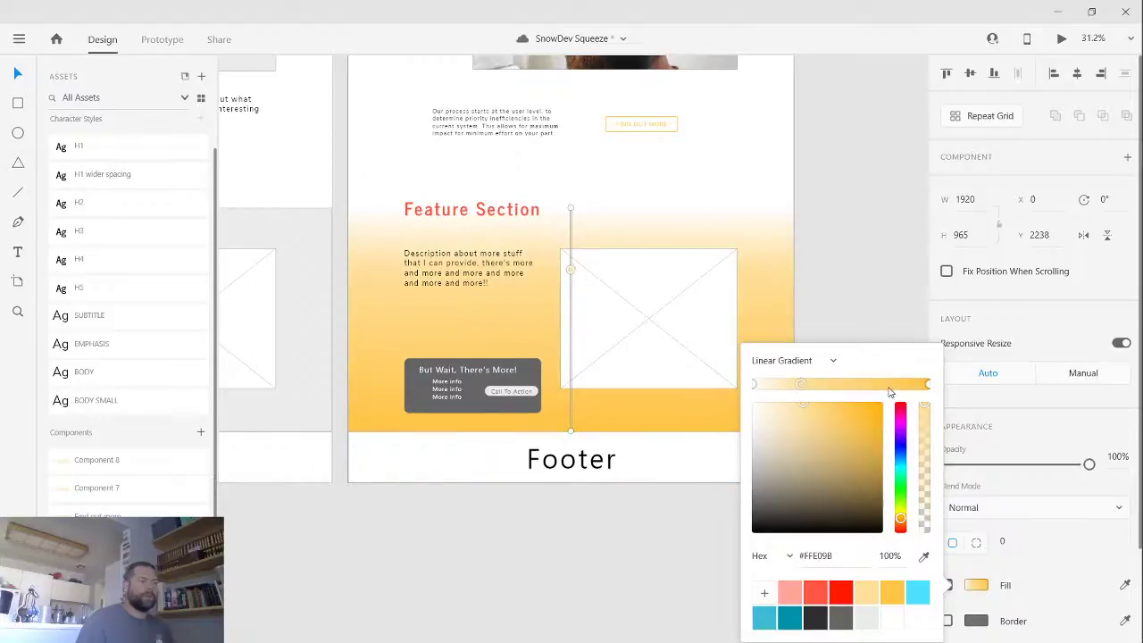
left_click_drag(886, 384, 864, 385)
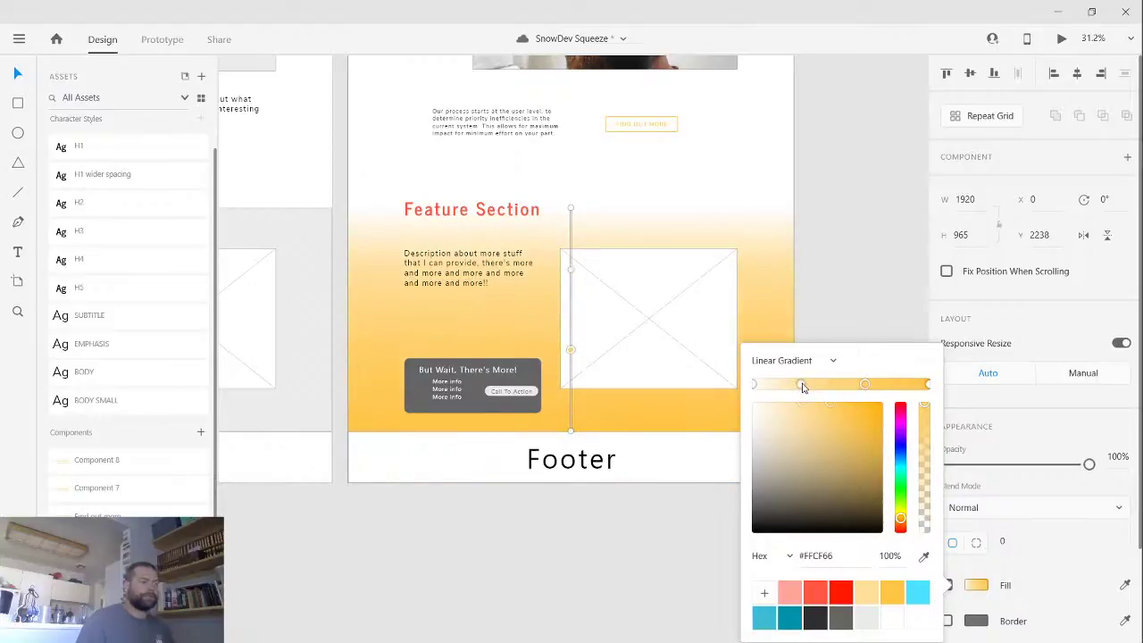
- Colour both intermediate gradient stops yellow #FFC545
left_click(801, 384)
left_click(891, 592)
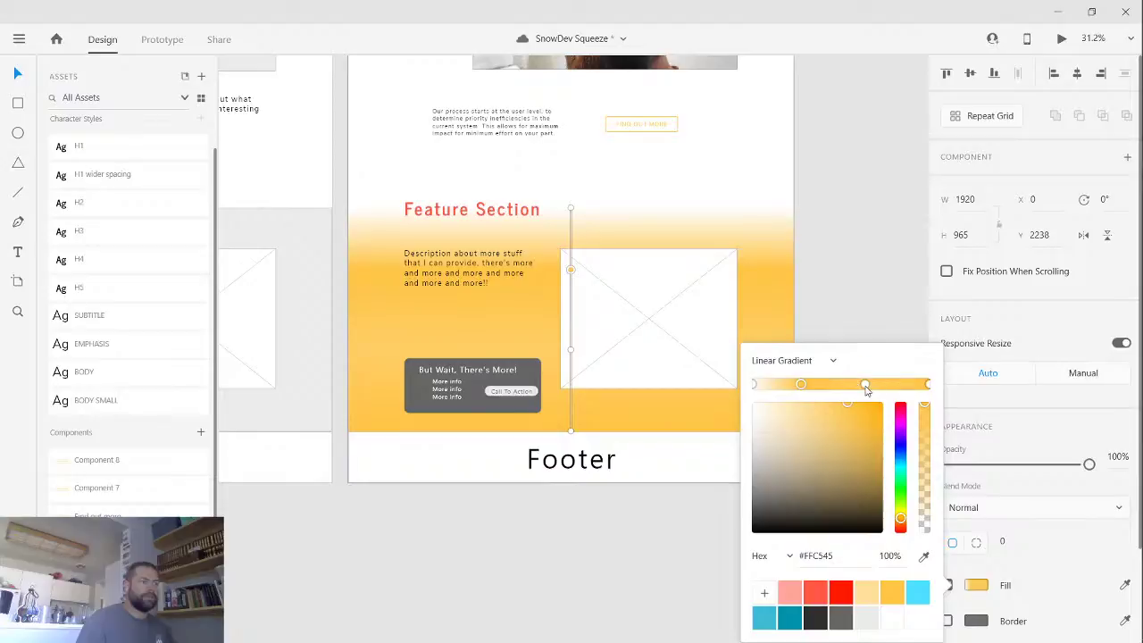
left_click(865, 385)
left_click(891, 592)
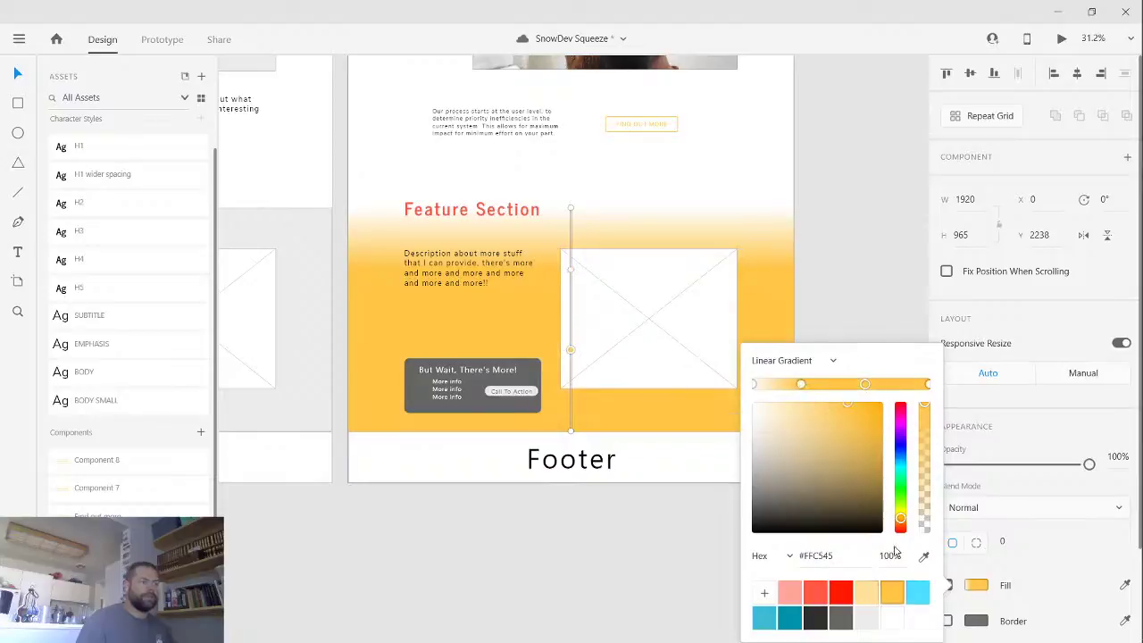
- Set the gradient's bottom stop to white #FFFFFF and shift the upper yellow stop closer to the middle, at about 40% of the length
left_click(931, 386)
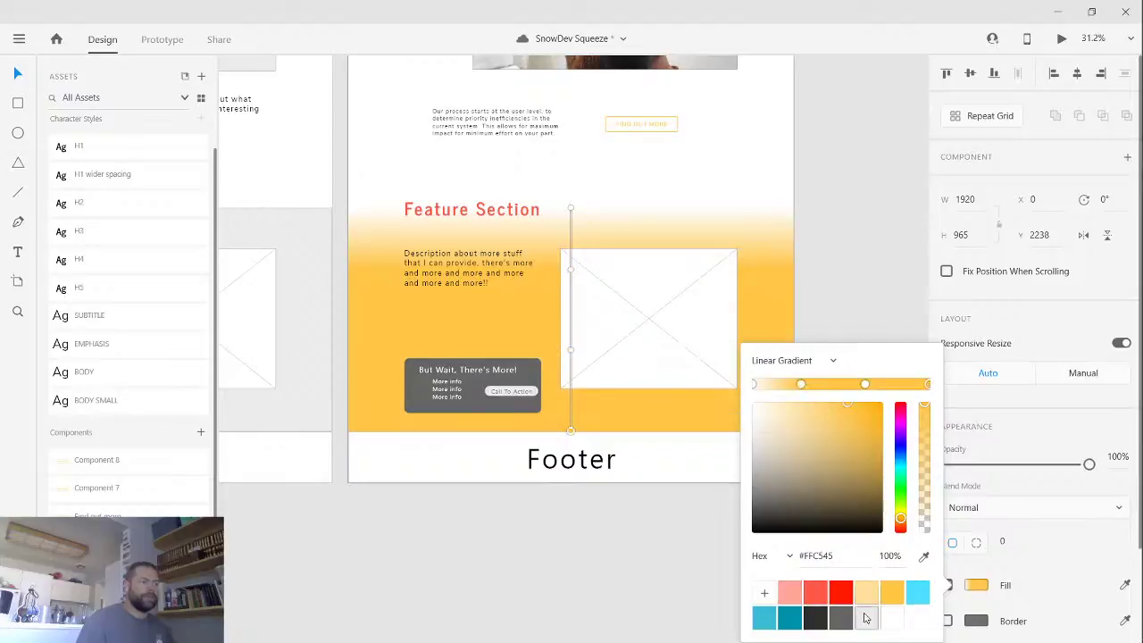
left_click(894, 619)
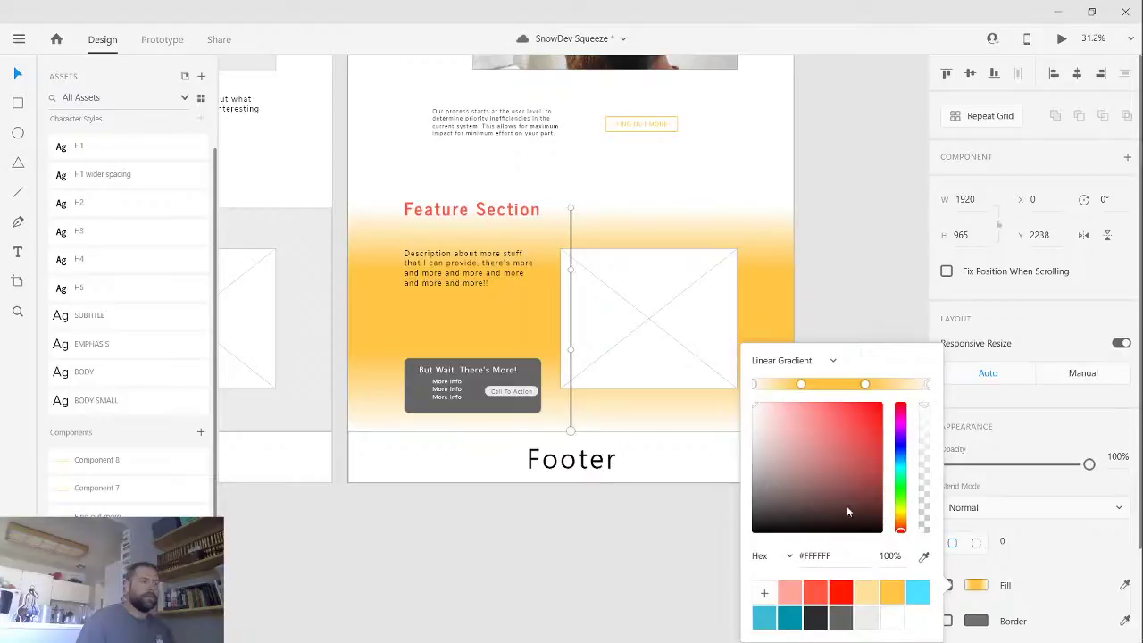
left_click_drag(802, 385, 825, 390)
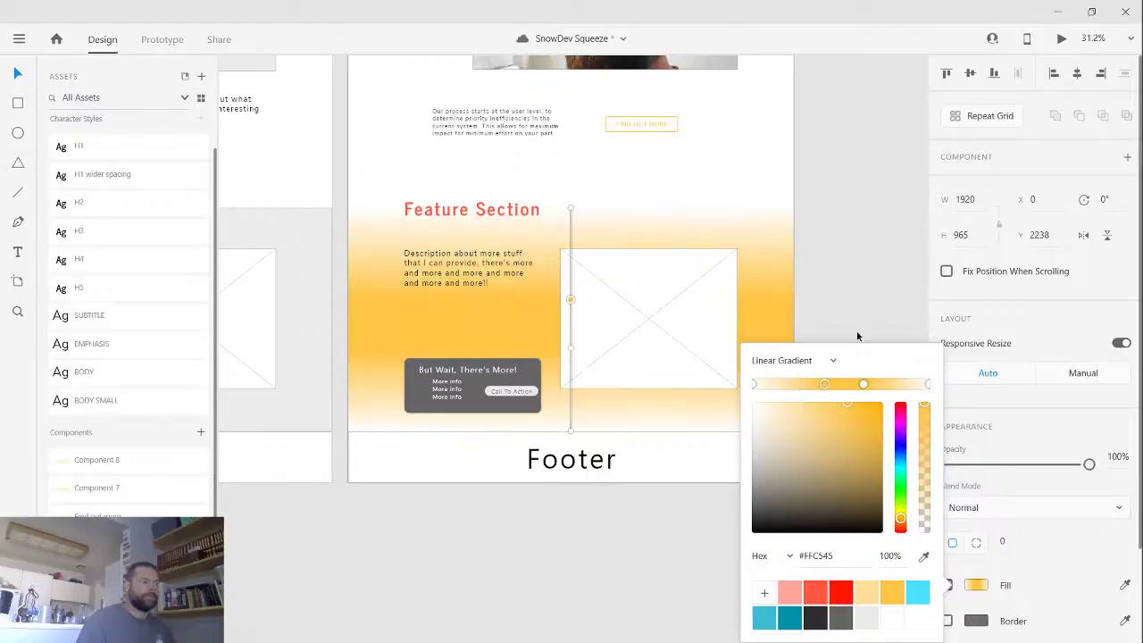
left_click(864, 314)
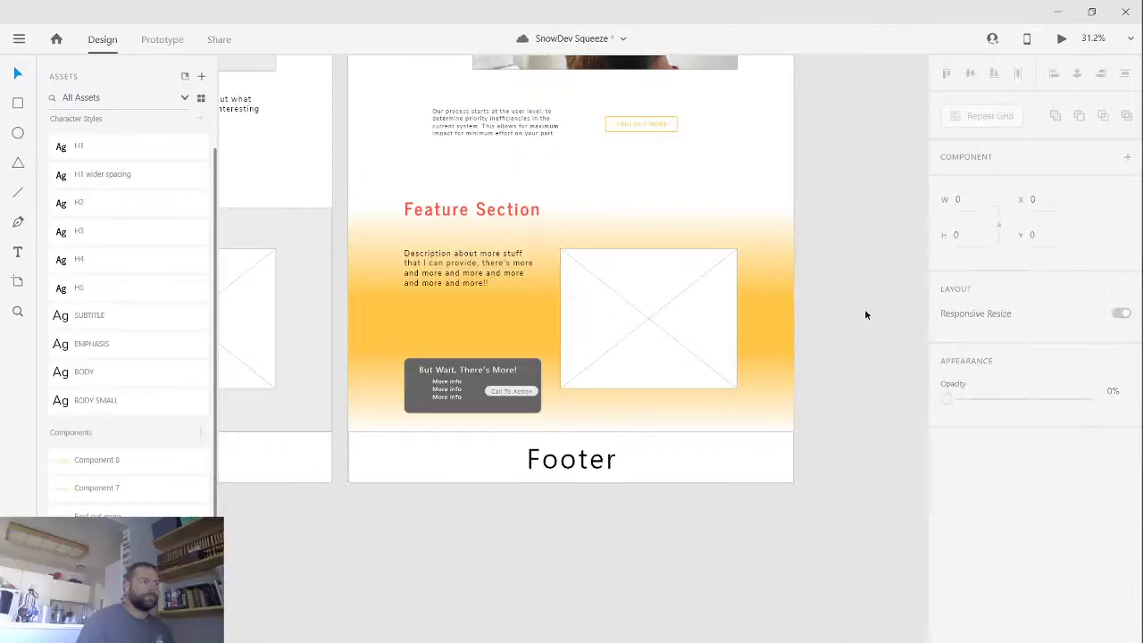
- Shorten the feature background's linear gradient by moving its start slightly below the section's upper edge and its end above the lower edge
left_click(567, 233)
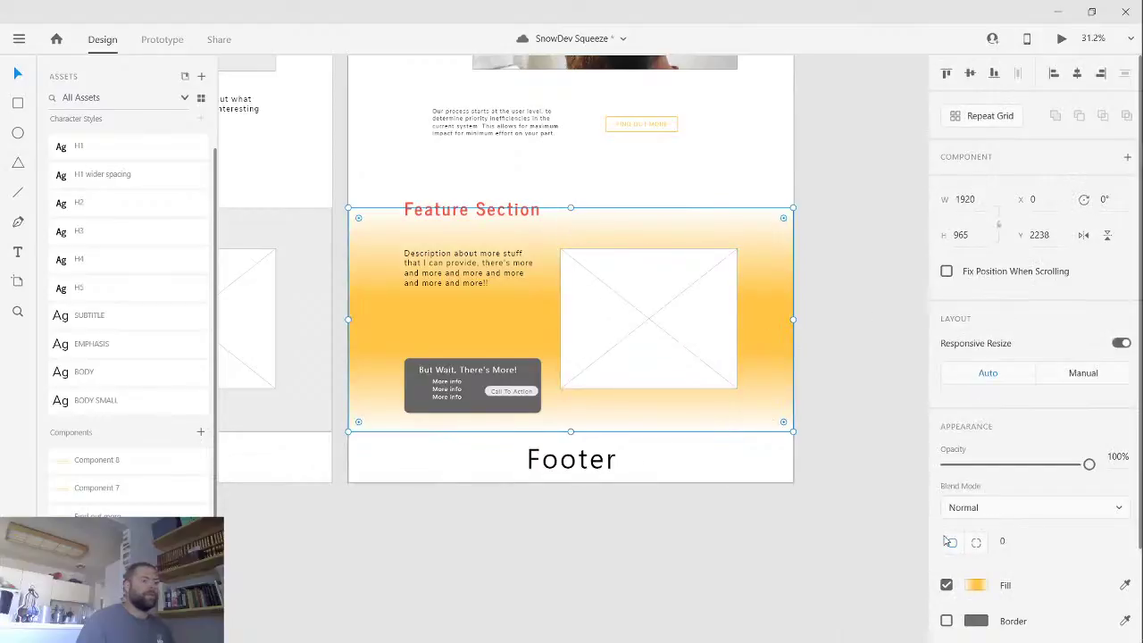
left_click(977, 585)
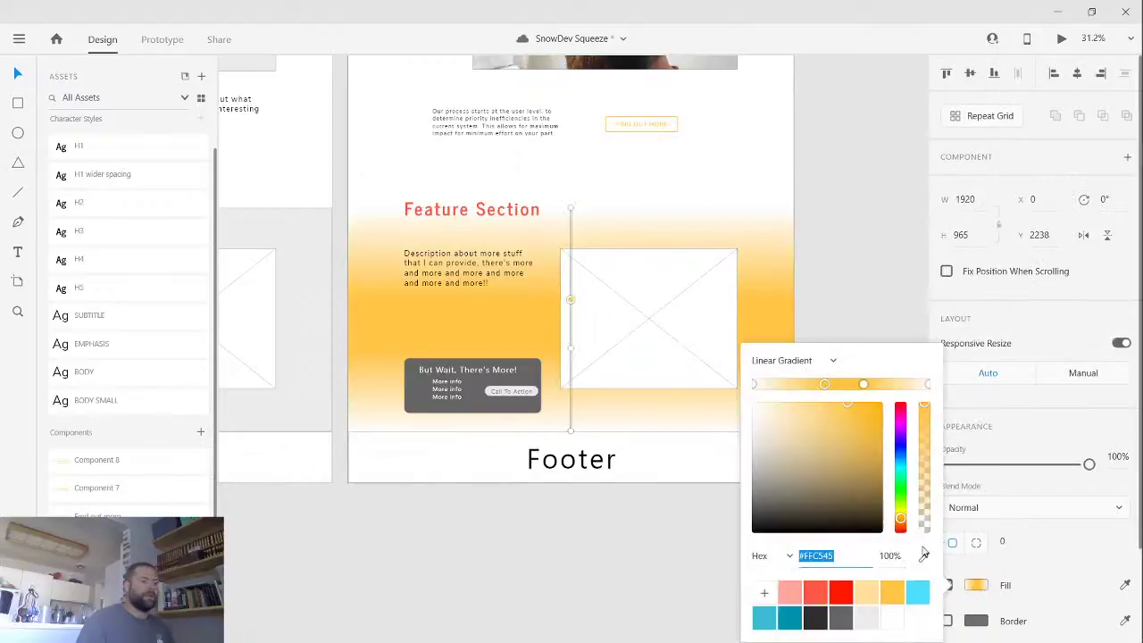
left_click(569, 198)
mouse_move(569, 198)
left_mouse_down()
mouse_move(567, 141)
mouse_move(559, 265)
mouse_move(569, 296)
mouse_move(571, 216)
left_mouse_up()
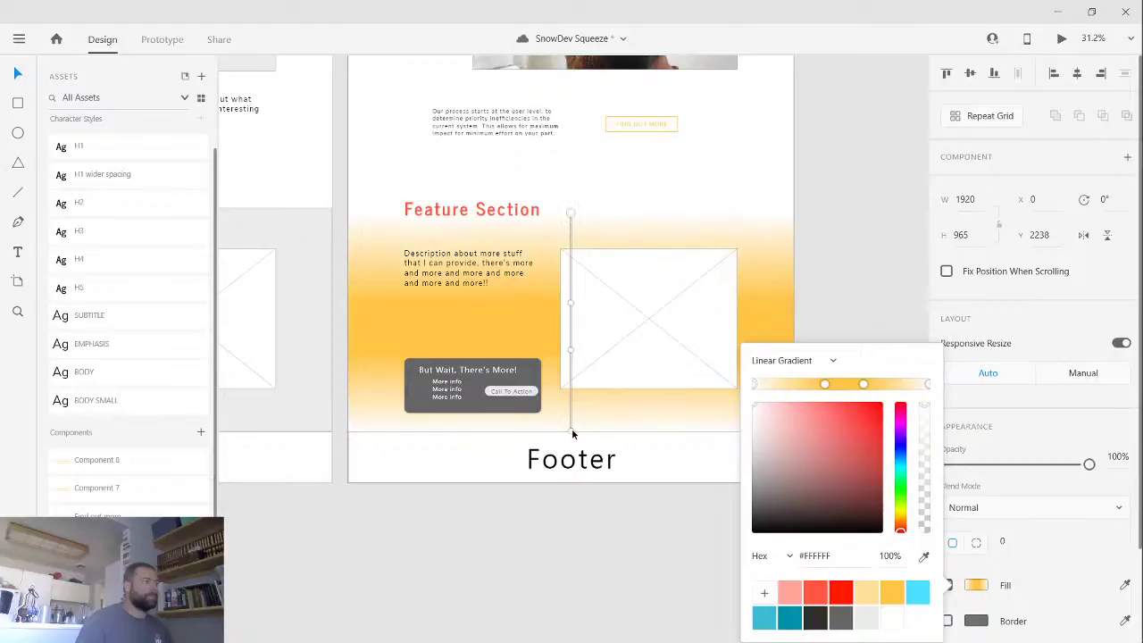
mouse_move(571, 427)
left_mouse_down()
mouse_move(570, 482)
mouse_move(571, 409)
left_mouse_up()
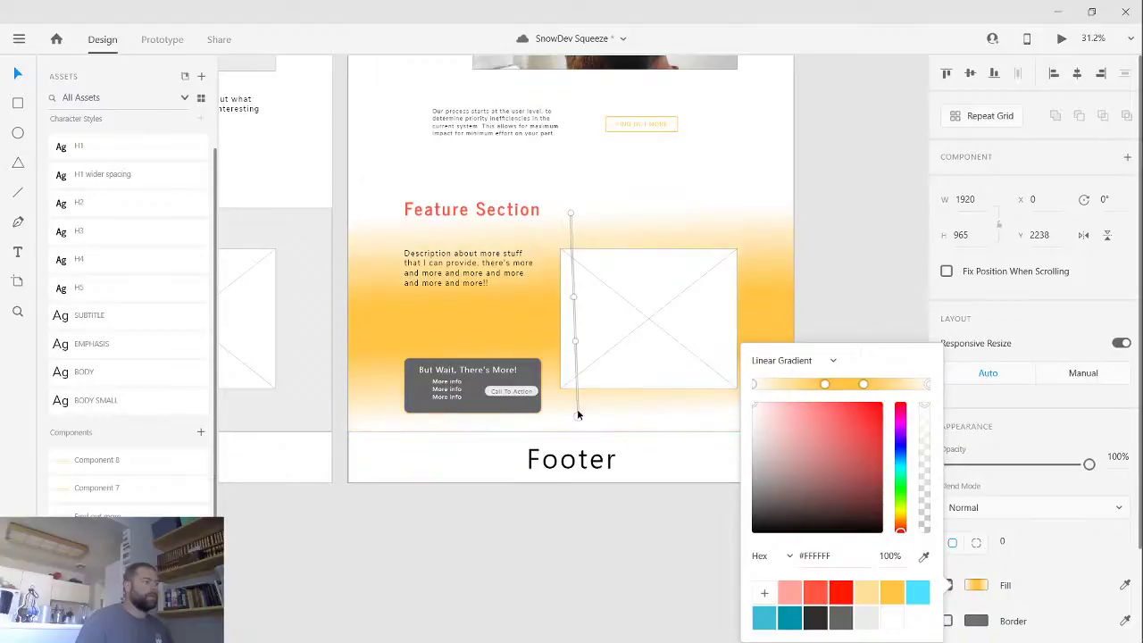
- Delete the gradient's lower yellow stop, then centre the remaining yellow stop and extend the gradient's end to the section's lower edge
left_click_drag(572, 345, 572, 310)
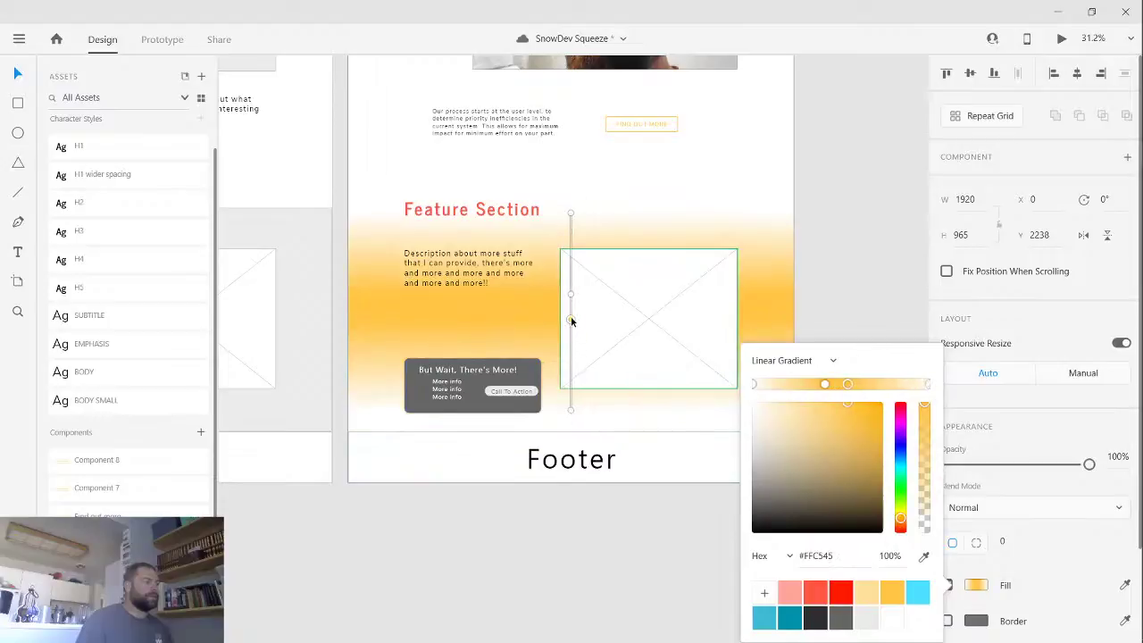
key("Delete")
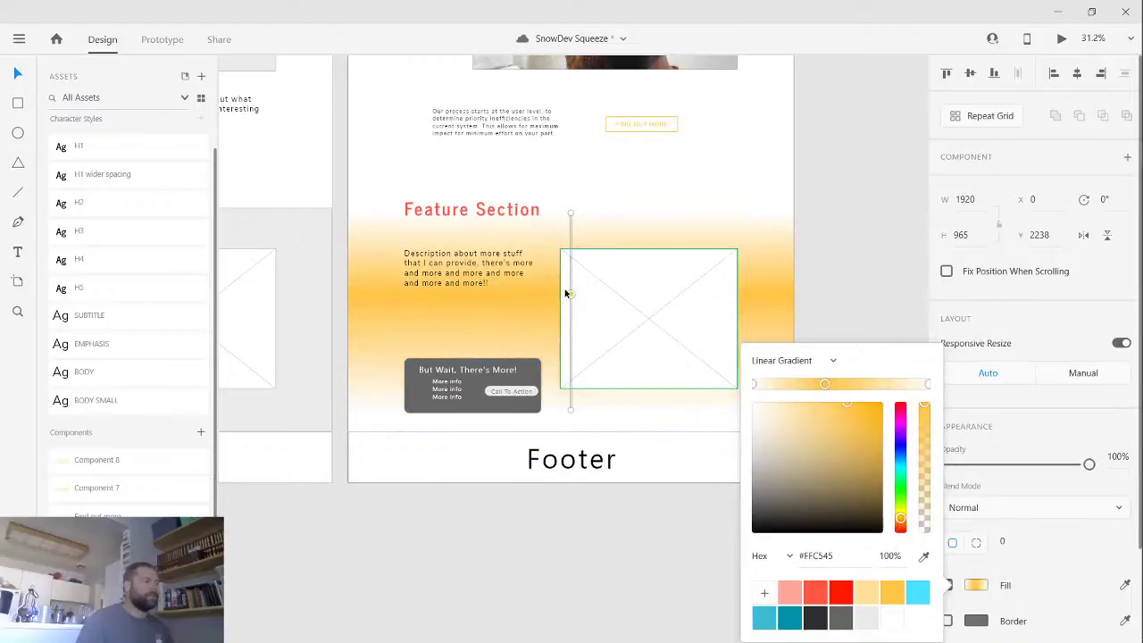
mouse_move(569, 294)
left_mouse_down()
mouse_move(571, 319)
mouse_move(571, 309)
left_mouse_up()
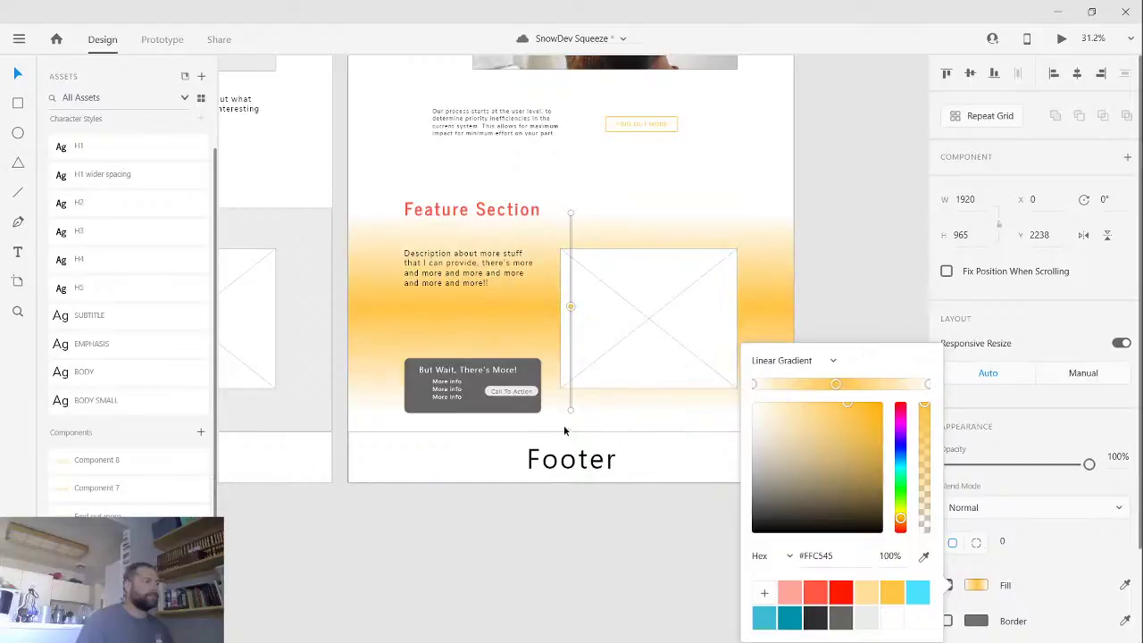
left_click_drag(570, 407, 569, 429)
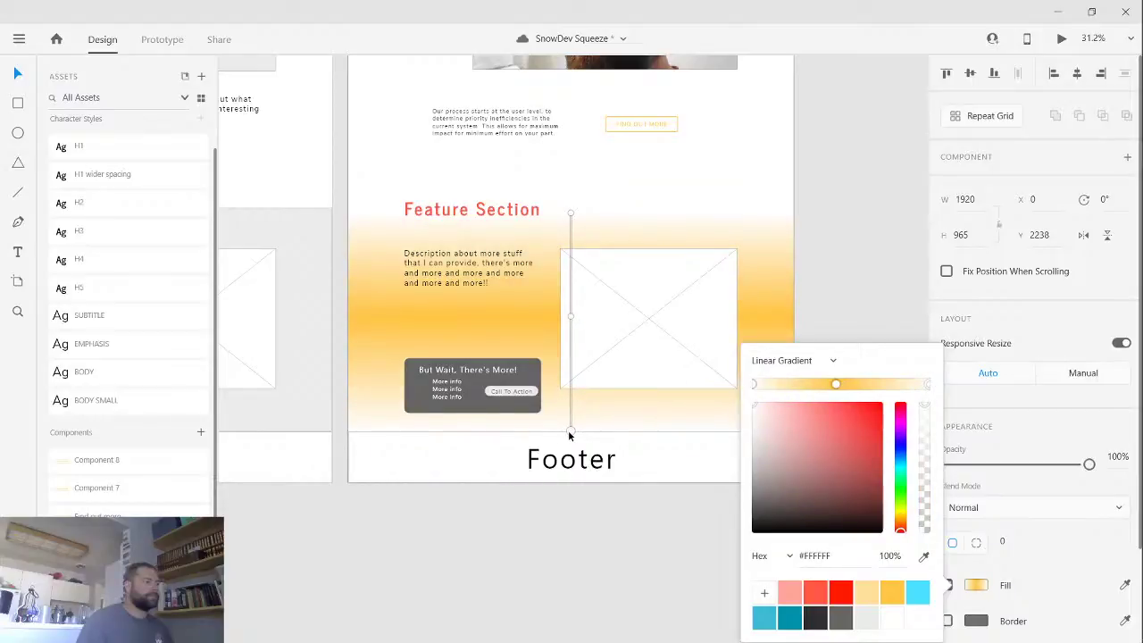
left_click(555, 570)
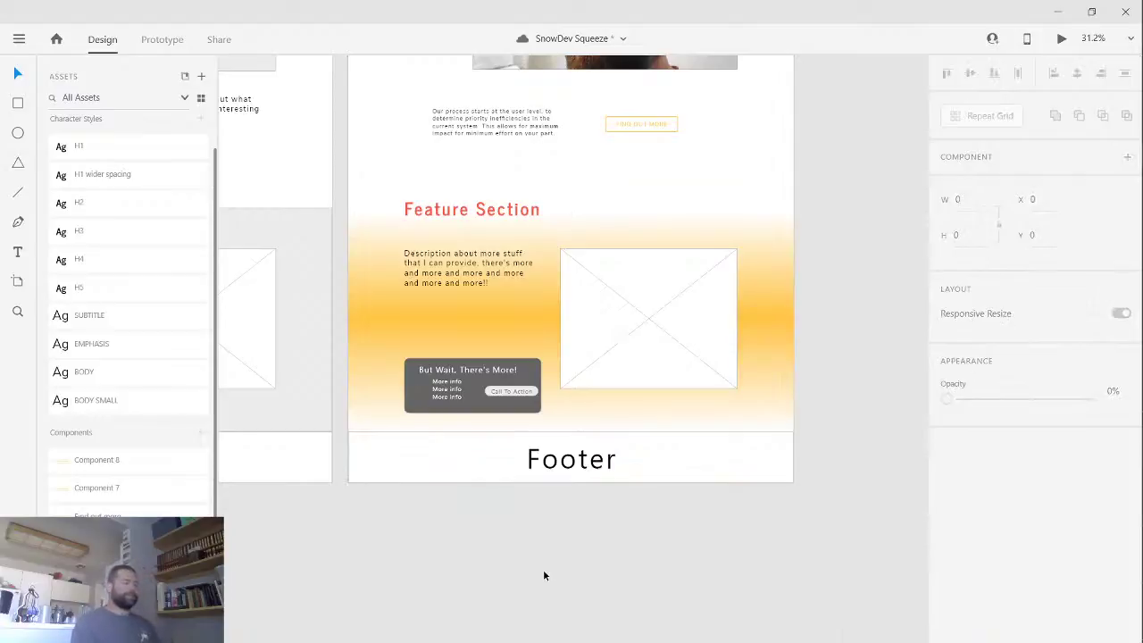
- Delete the dark "But Wait, There's More!" call-to-action box from the feature section
left_click(464, 393)
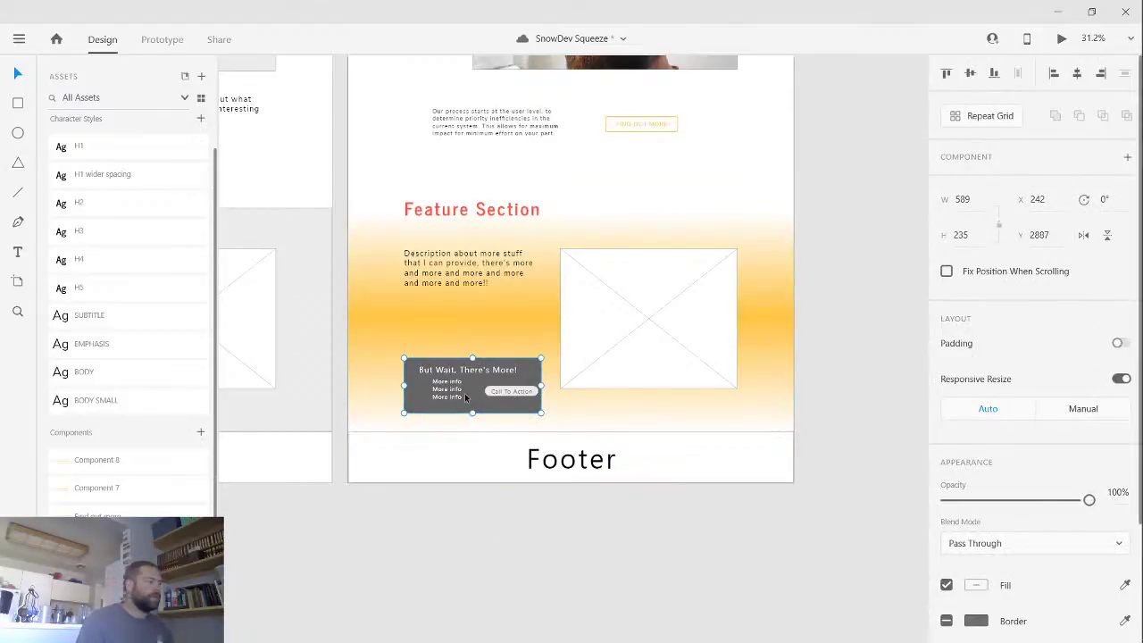
key("Delete")
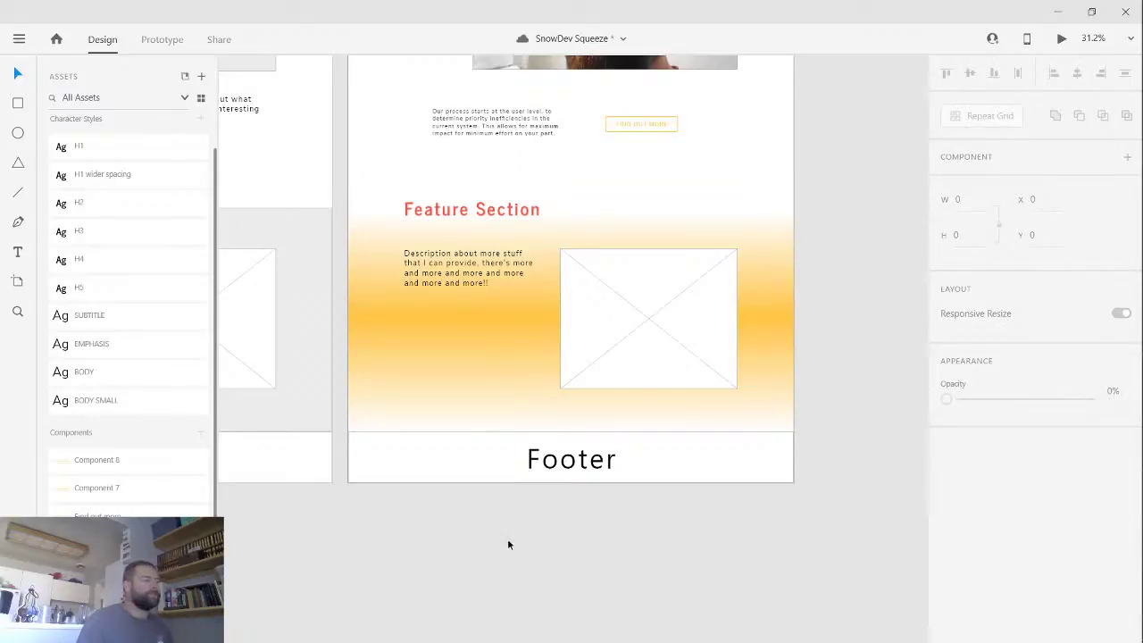
mouse_move(506, 540)
left_mouse_down()
mouse_move(548, 532)
mouse_move(676, 566)
mouse_move(860, 561)
mouse_move(742, 531)
mouse_move(495, 543)
left_mouse_up()
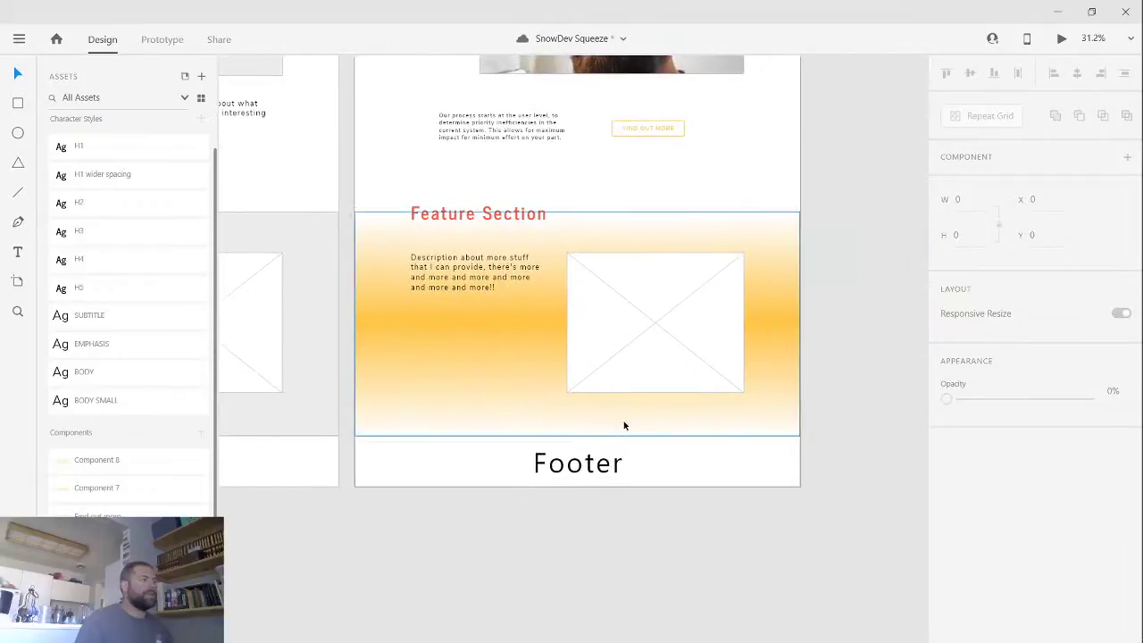
- Review the hifi page's overall layout and spacing from the header down to the feature section
scroll(622, 426, "down", 2)
scroll(619, 442, "up", 2)
scroll(616, 446, "down", 4)
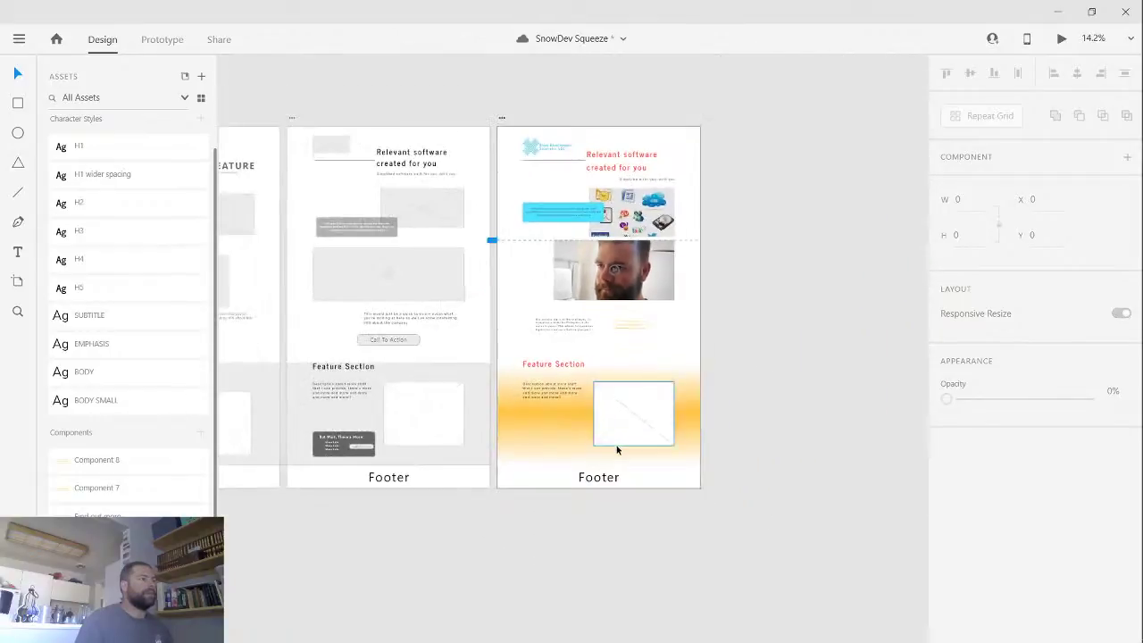
scroll(616, 446, "up", 2)
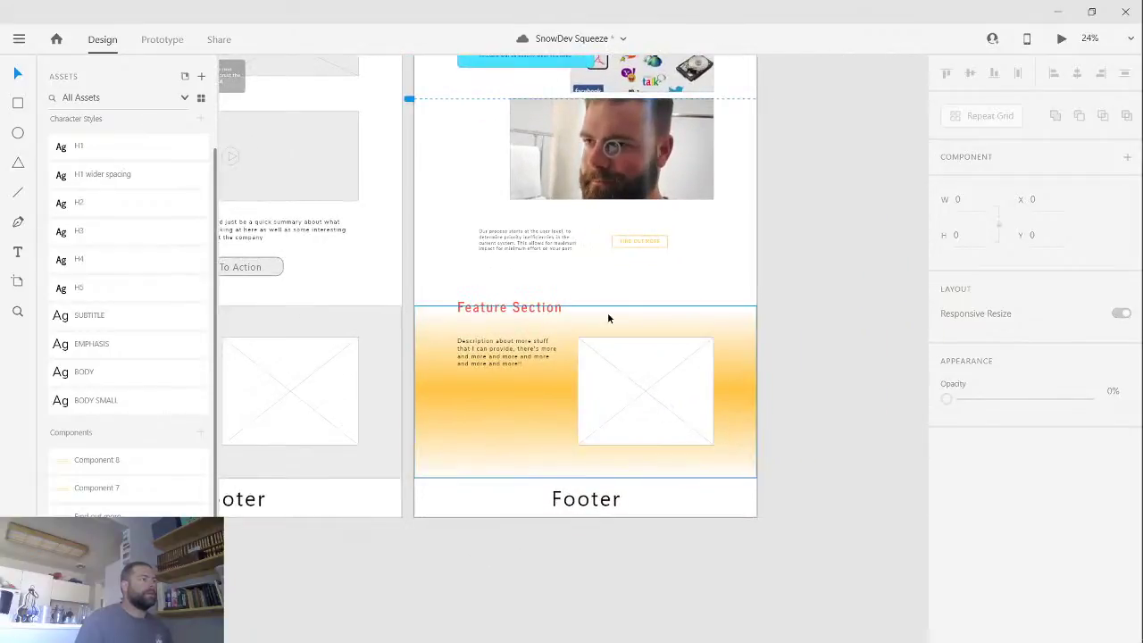
scroll(608, 310, "up", 4)
scroll(610, 308, "down", 1)
scroll(542, 323, "up", 3)
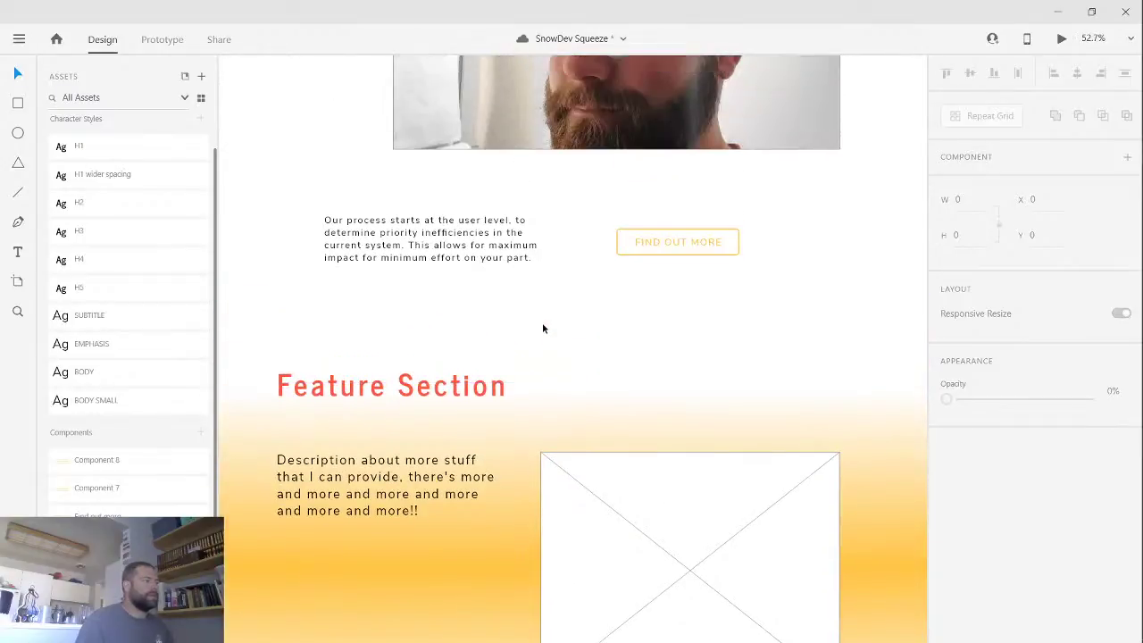
scroll(555, 342, "up", 10)
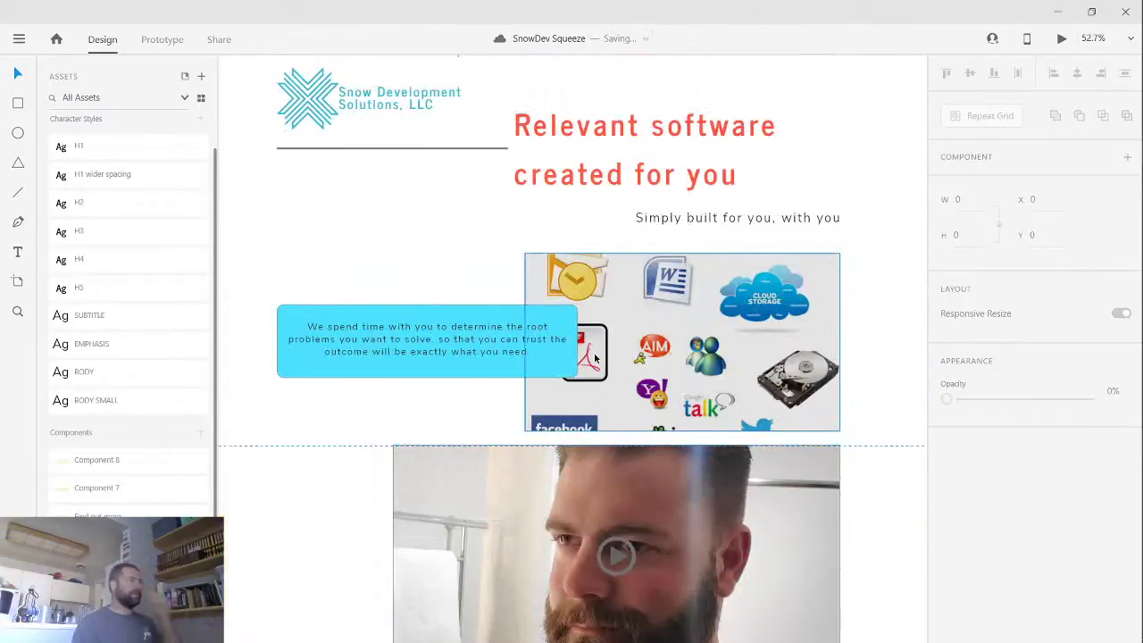
scroll(593, 361, "down", 8)
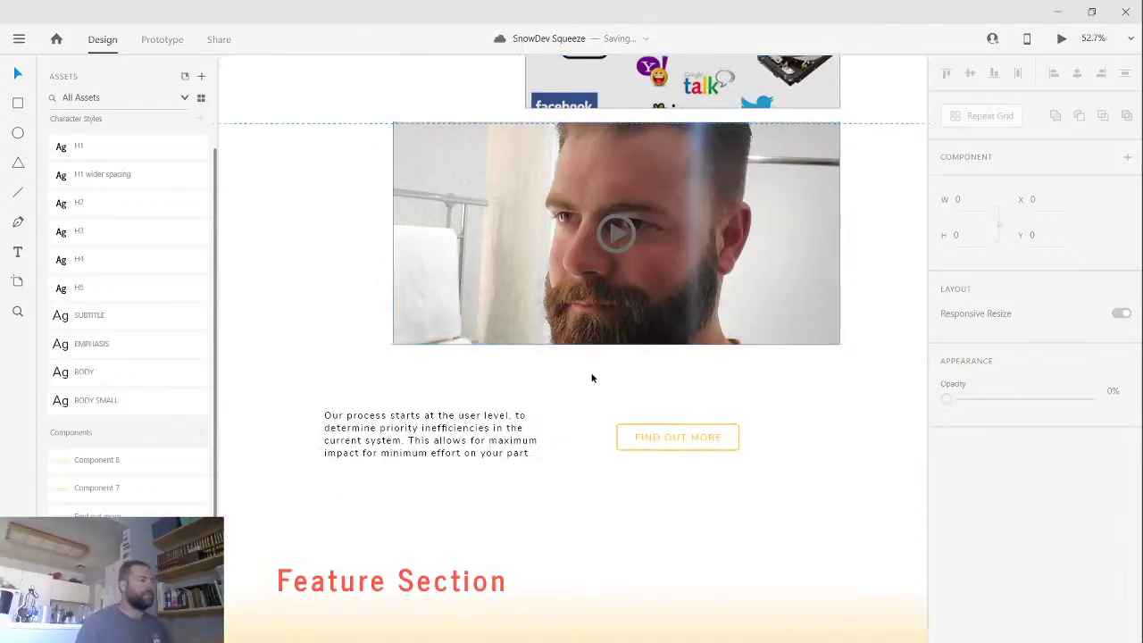
- Shift the video photo with the play icon straight down to Y 1151, leaving a gap below the software logos image
scroll(587, 387, "up", 1)
left_click(643, 305)
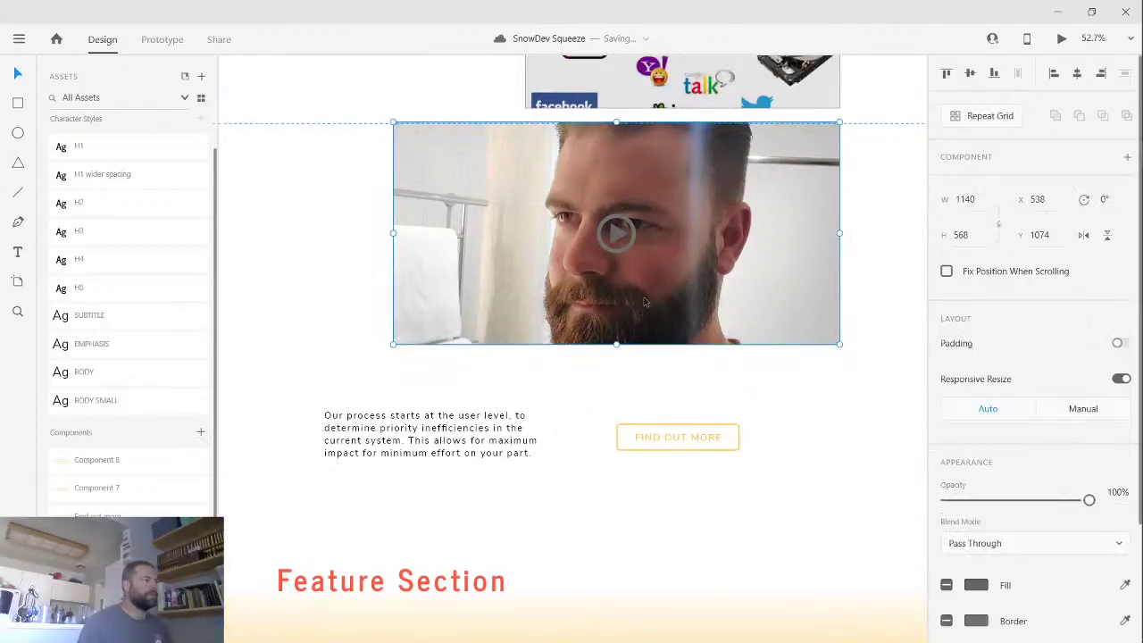
left_click_drag(643, 304, 645, 332)
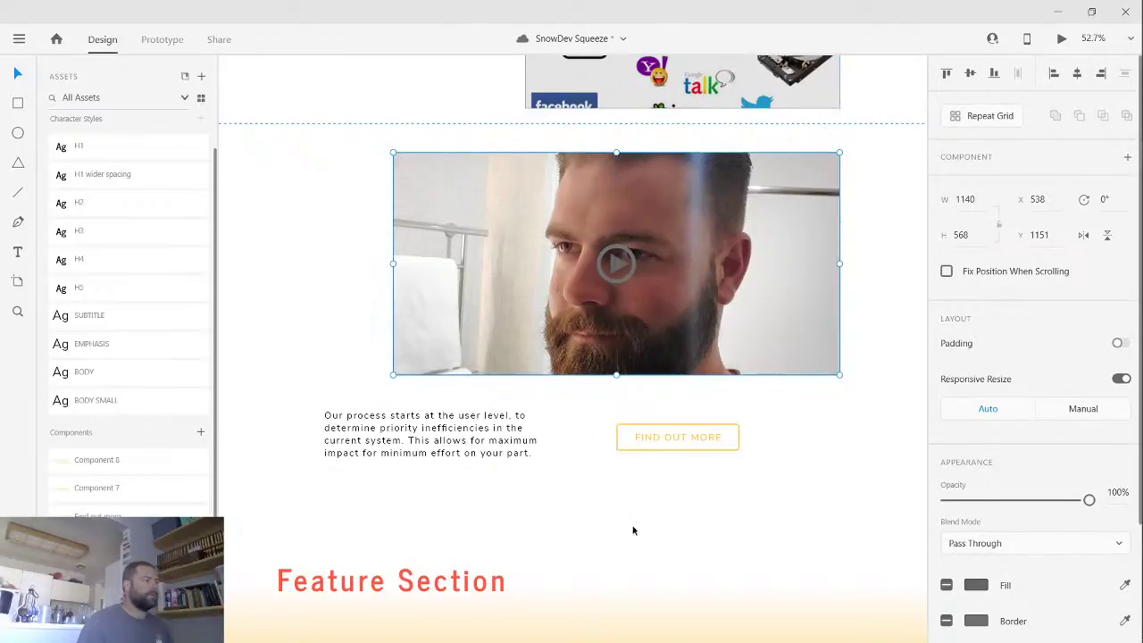
- Ungroup the image placeholder component in the feature section into its separate rectangle and diagonal lines
scroll(612, 505, "down", 4)
scroll(610, 507, "down", 6)
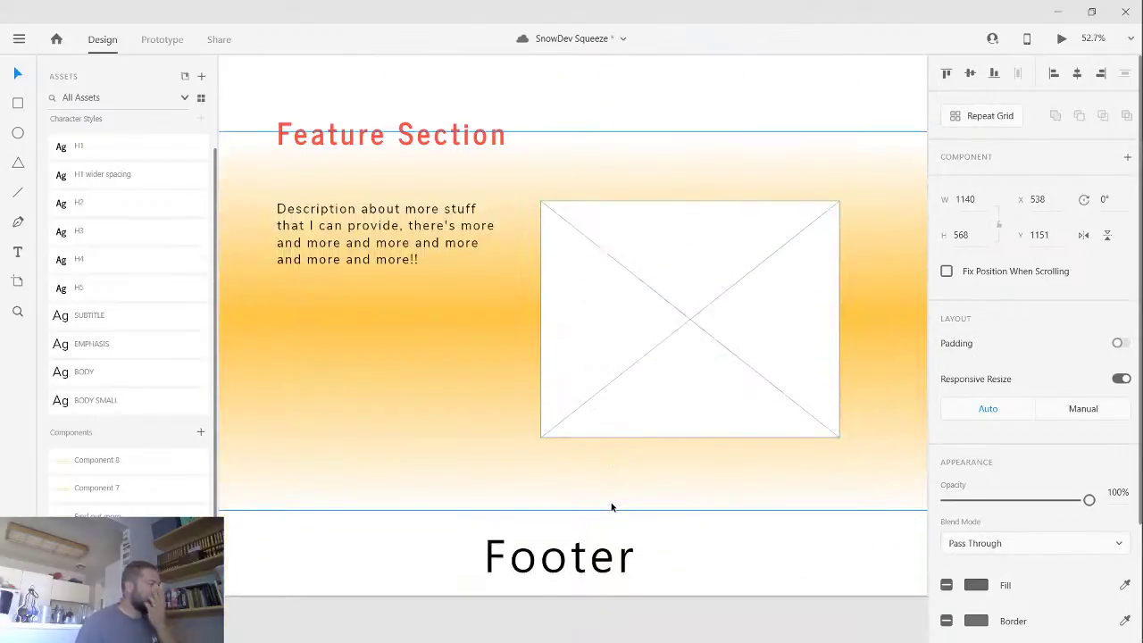
scroll(610, 501, "up", 1)
scroll(610, 501, "up", 1)
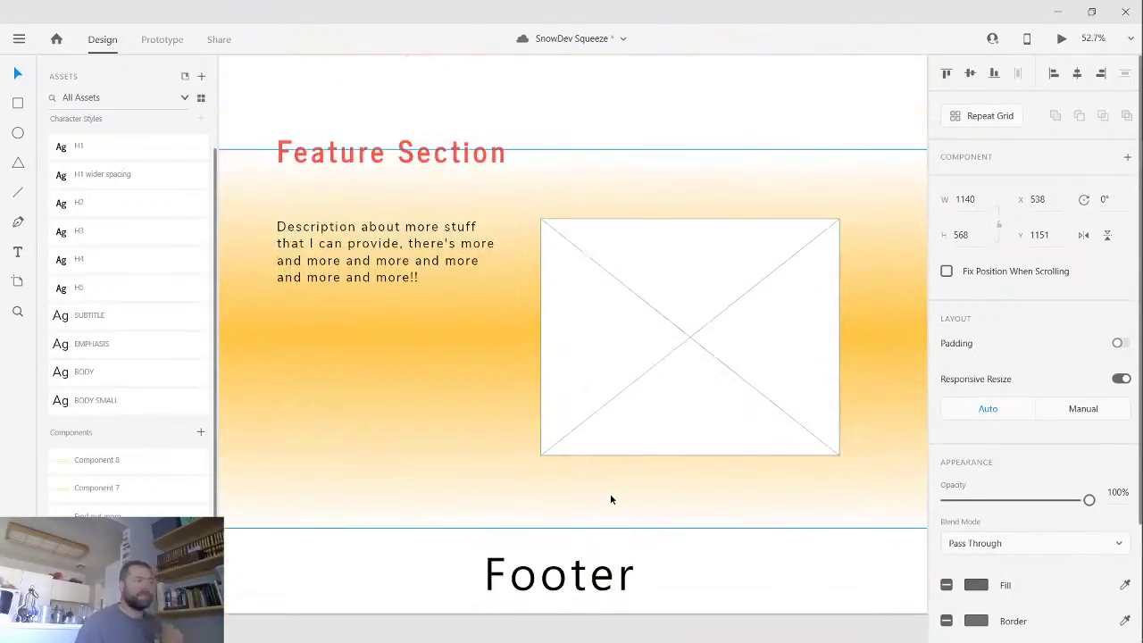
left_click(714, 393)
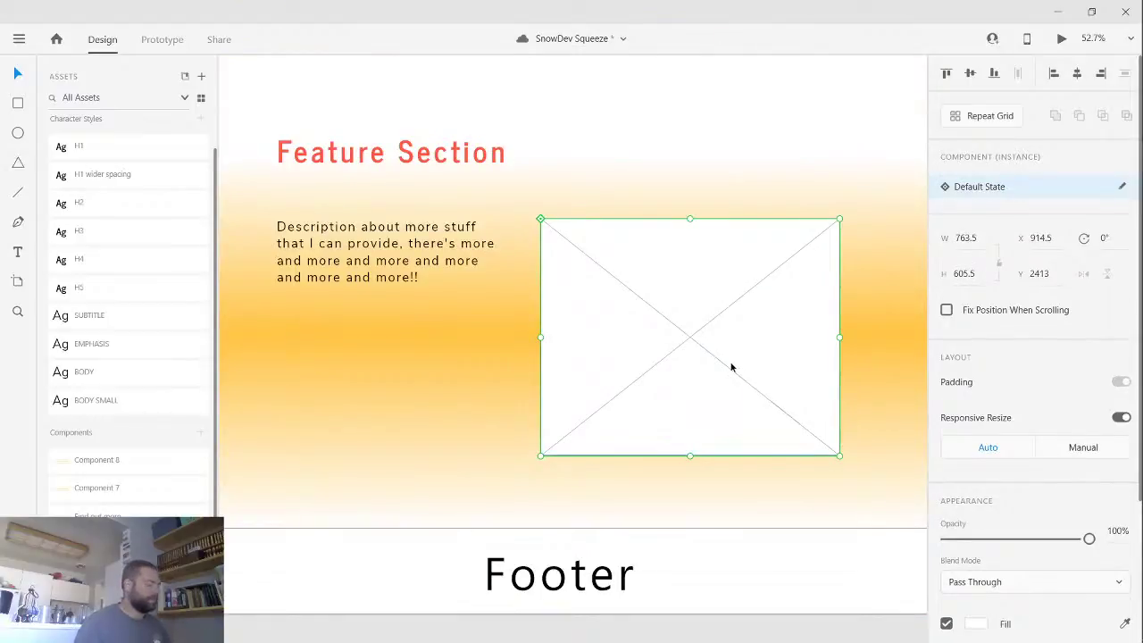
key("ctrl+shift+g")
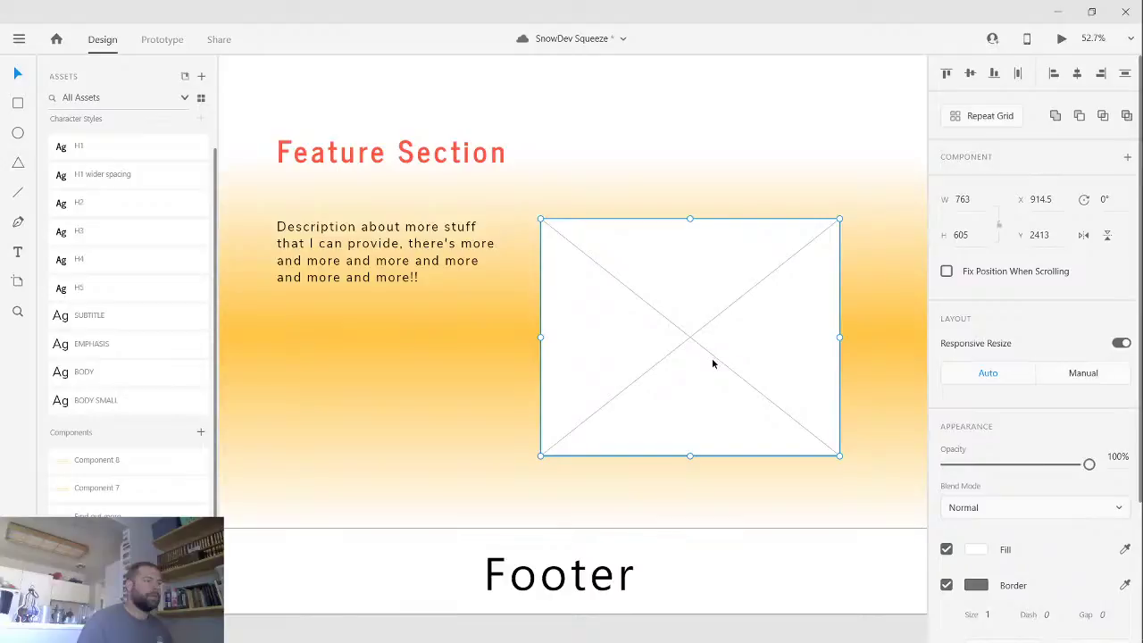
- Delete the two diagonal lines from the feature section's image placeholder, keeping the white rectangle
left_click(850, 332)
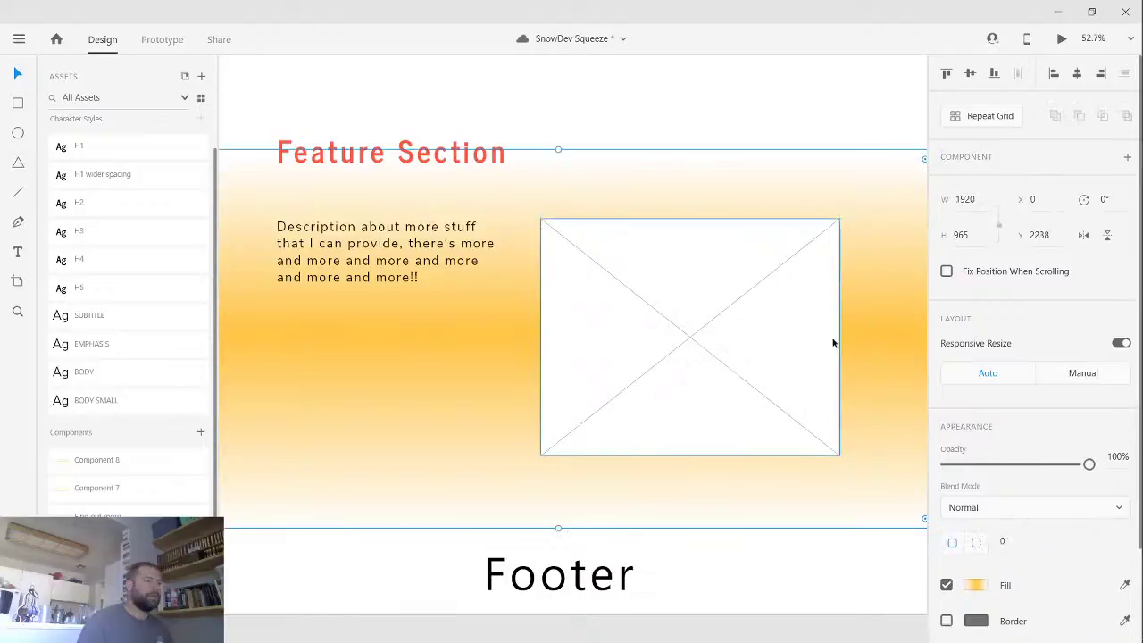
left_click(744, 384)
left_click(722, 308, "shift")
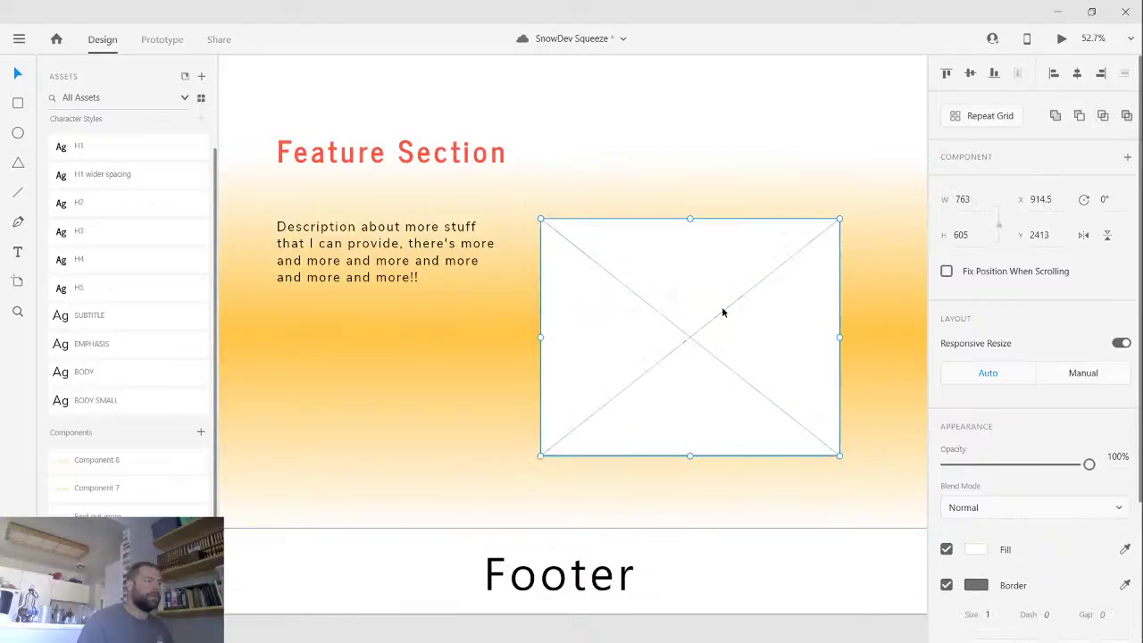
left_click(718, 304, "shift")
left_click(730, 308, "shift")
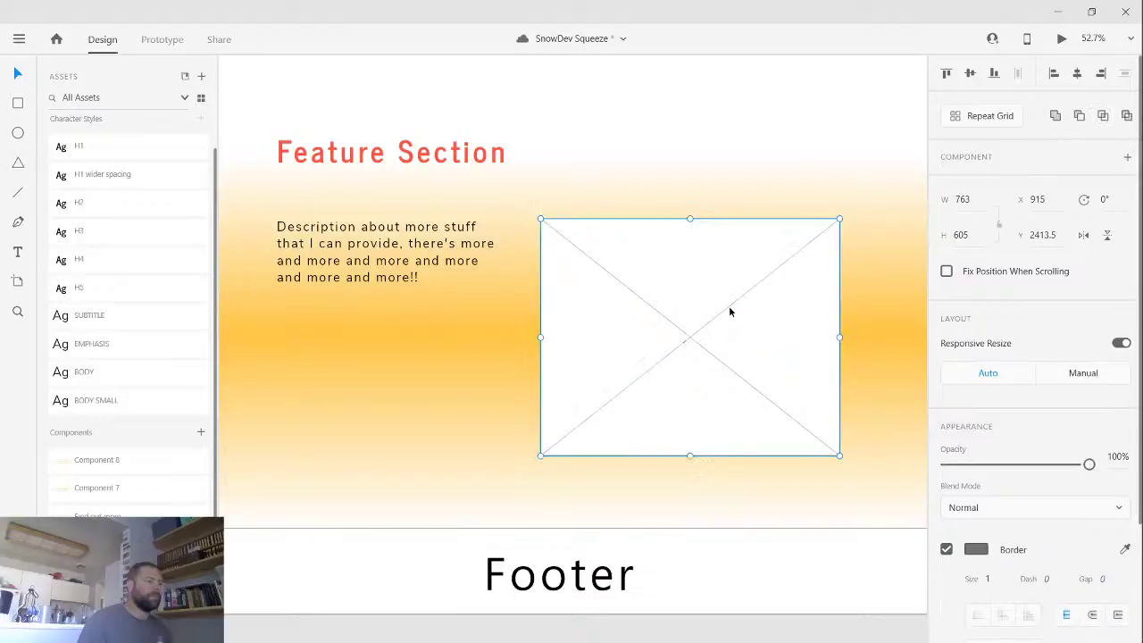
left_click(728, 304, "shift")
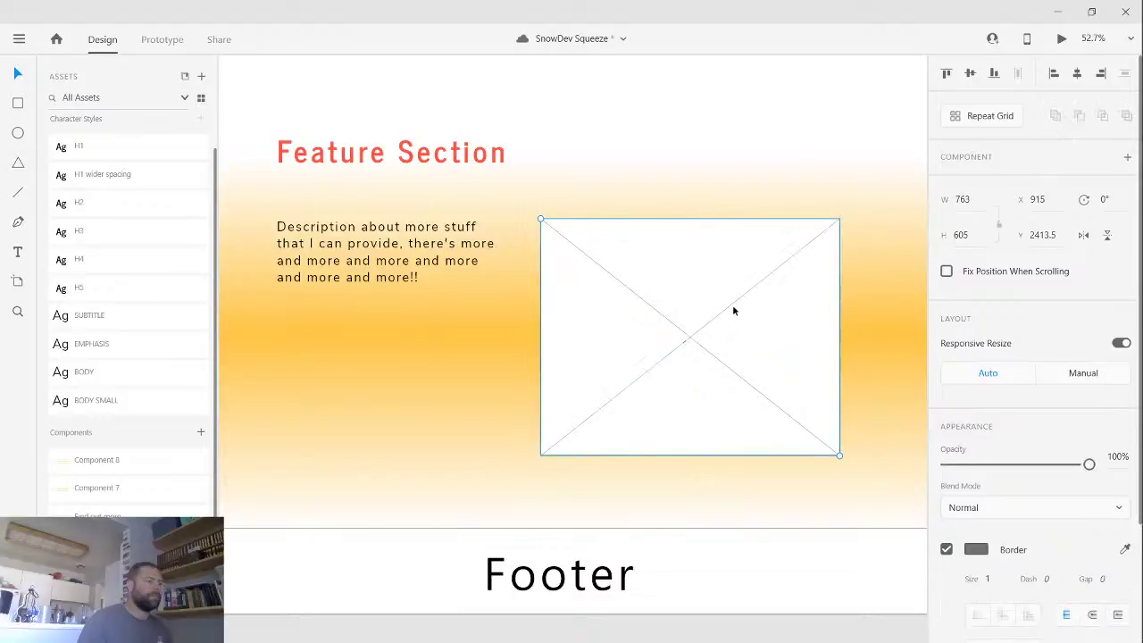
left_click(732, 307, "shift")
key("Delete")
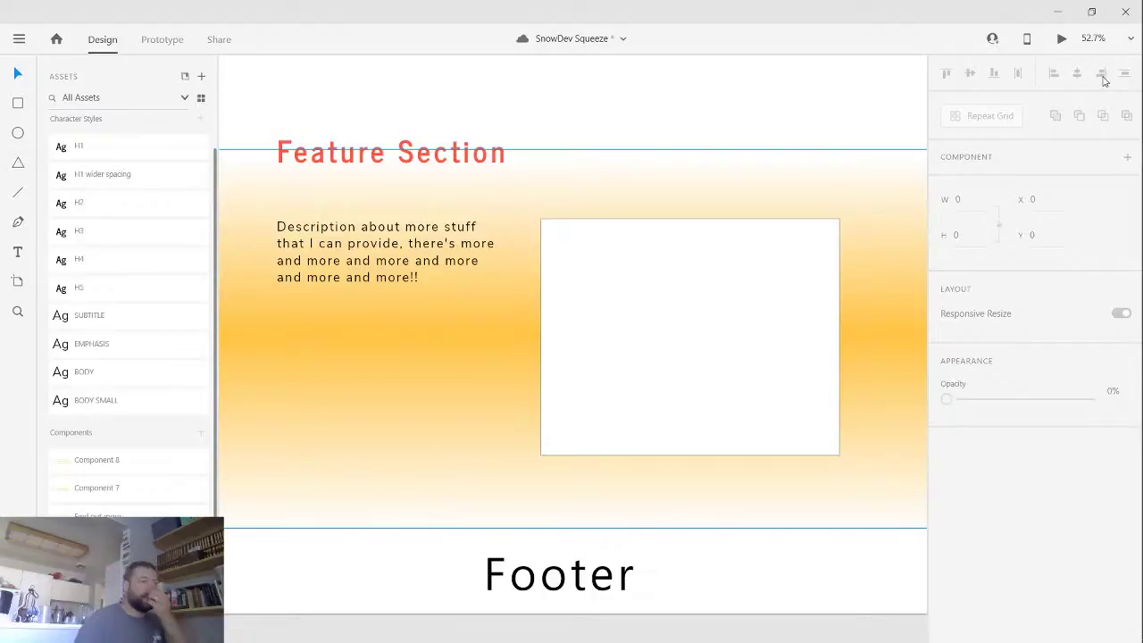
- Fill the white placeholder rectangle with the familylandscape picture from the Pictures folder in File Explorer
key("alt+Tab")
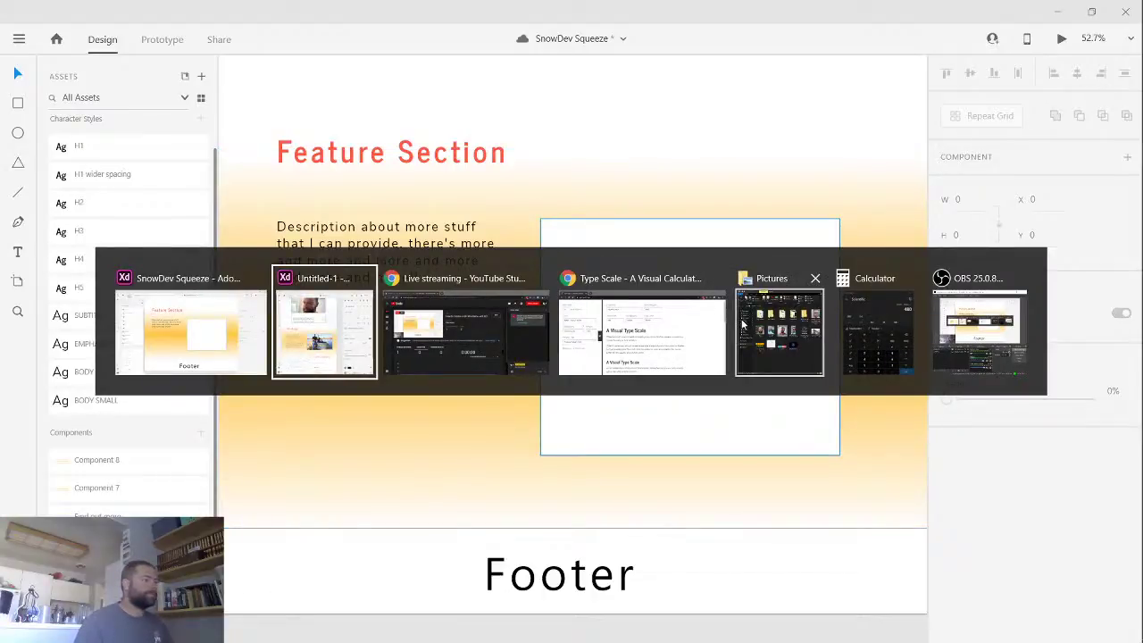
left_click(790, 341)
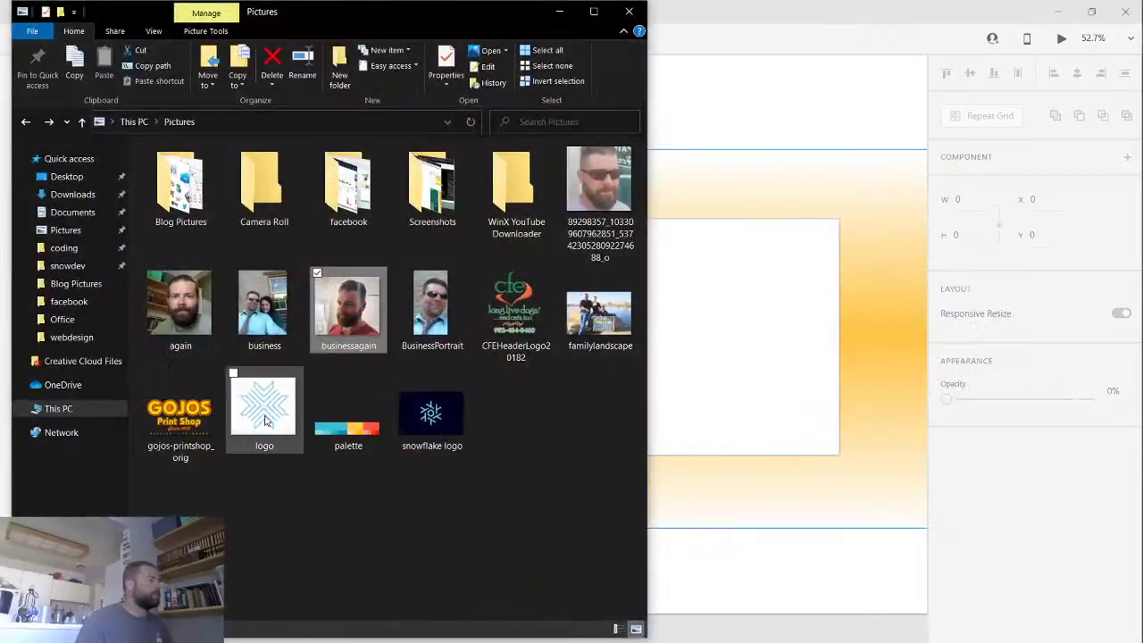
left_click_drag(600, 312, 739, 343)
left_click(750, 99)
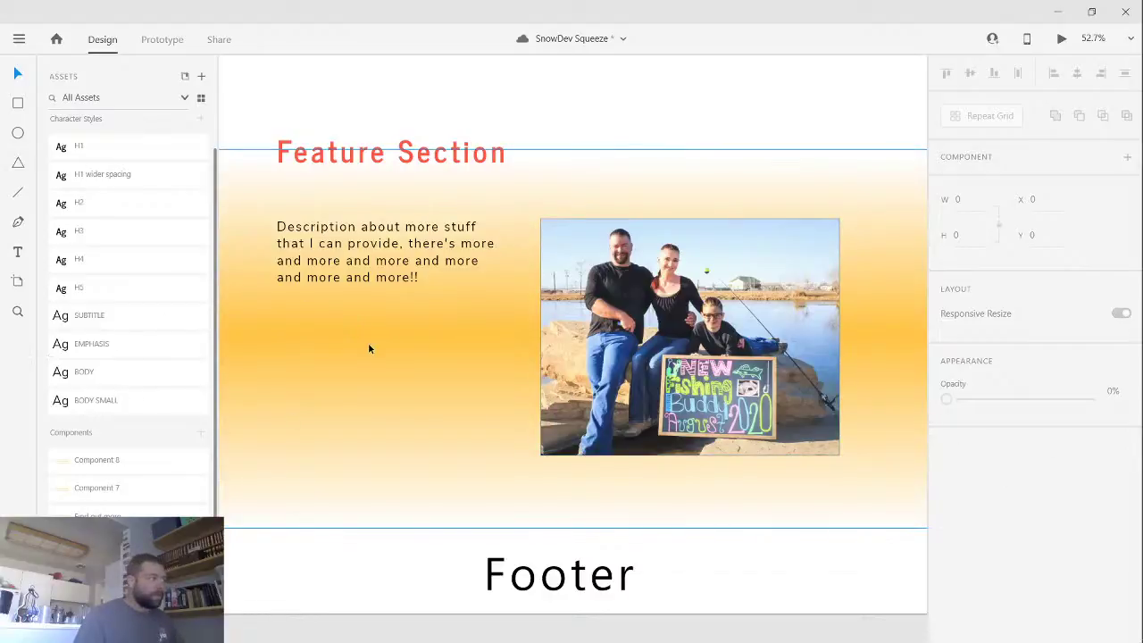
left_click(381, 402)
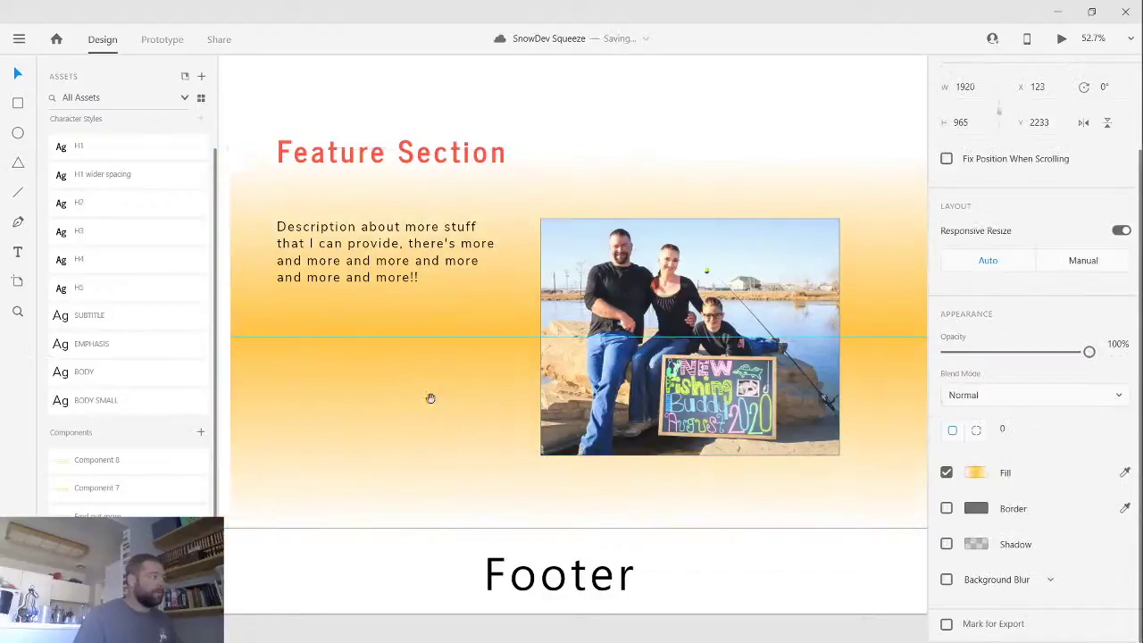
key("ctrl+z")
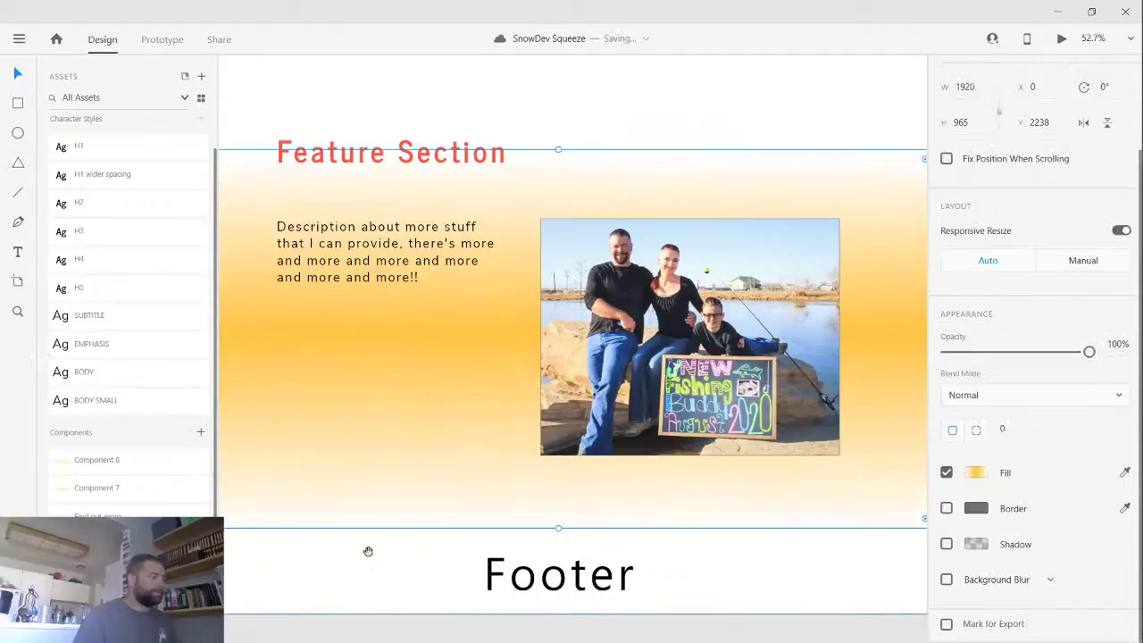
left_click_drag(355, 554, 458, 543)
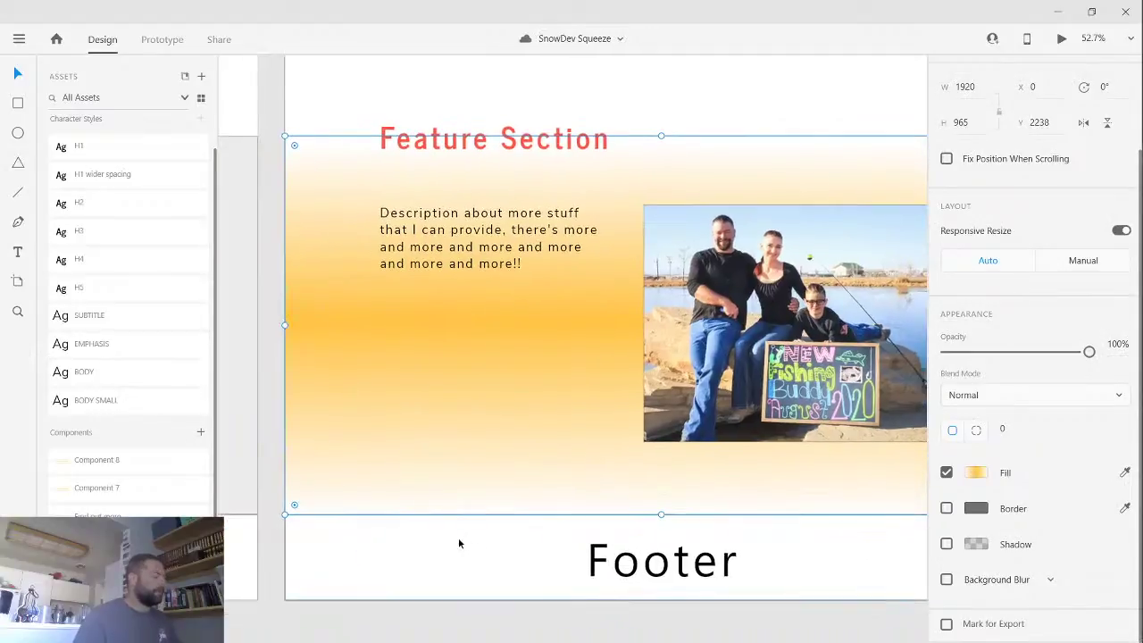
key("Escape")
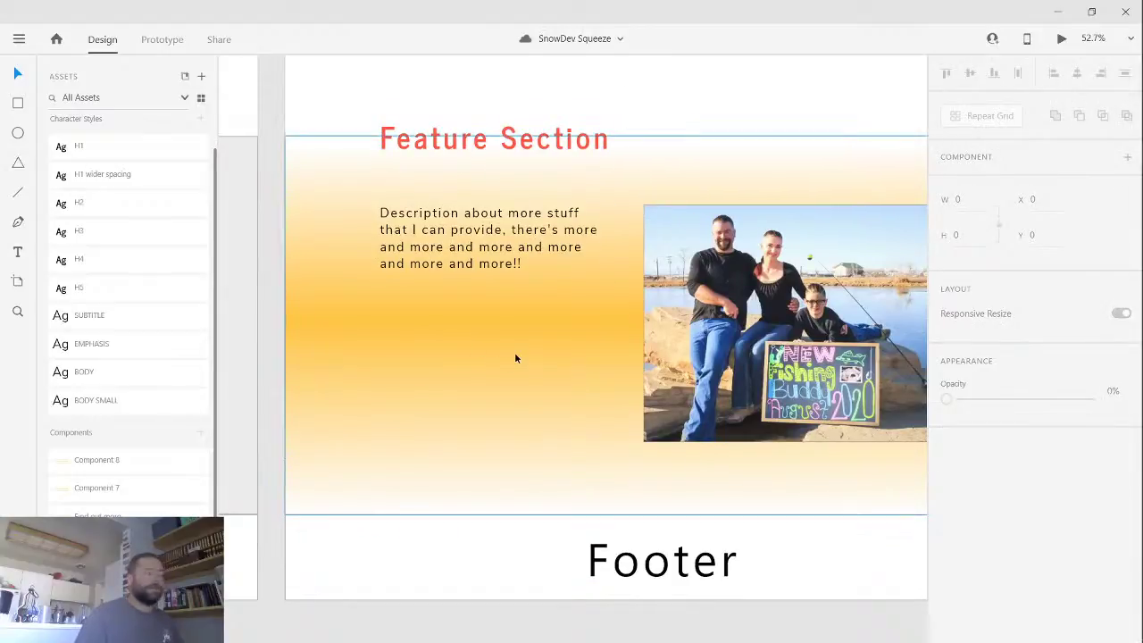
- Replace the "Feature Section" heading text with "Strategy"
left_click(497, 150)
key("Return")
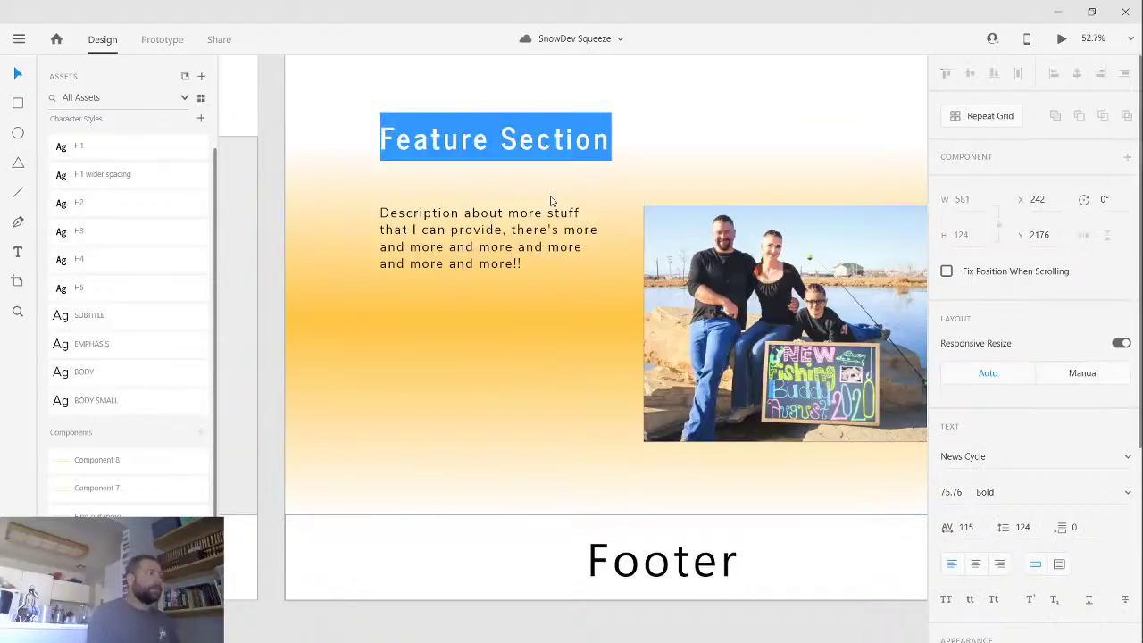
type("sTRA")
key("BackSpace")
key("BackSpace")
key("BackSpace")
key("BackSpace")
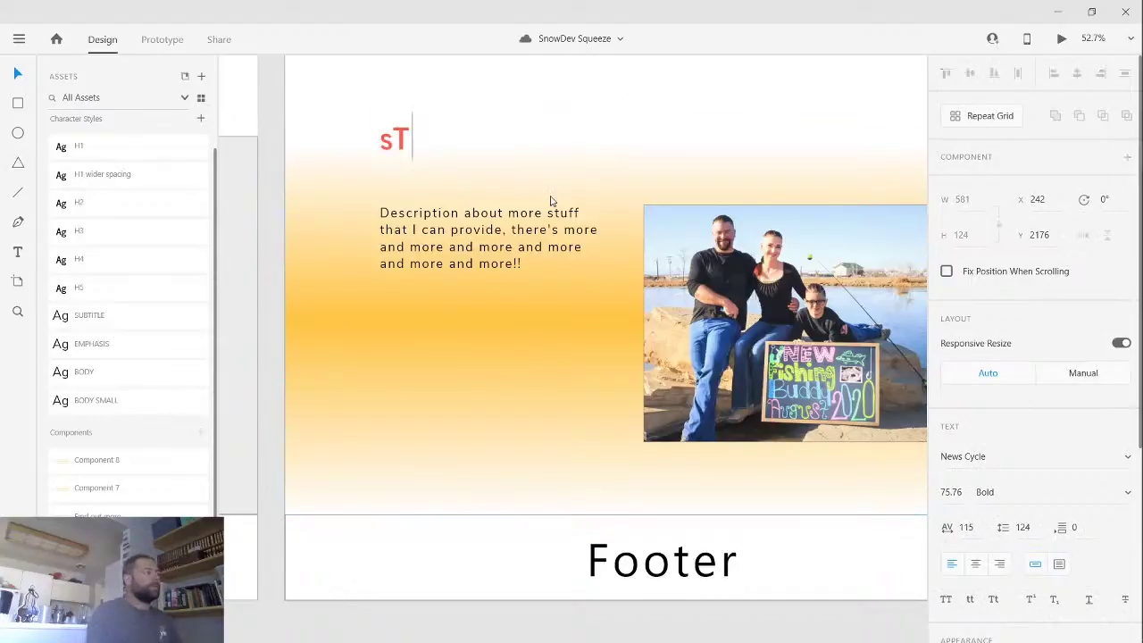
type("Stra")
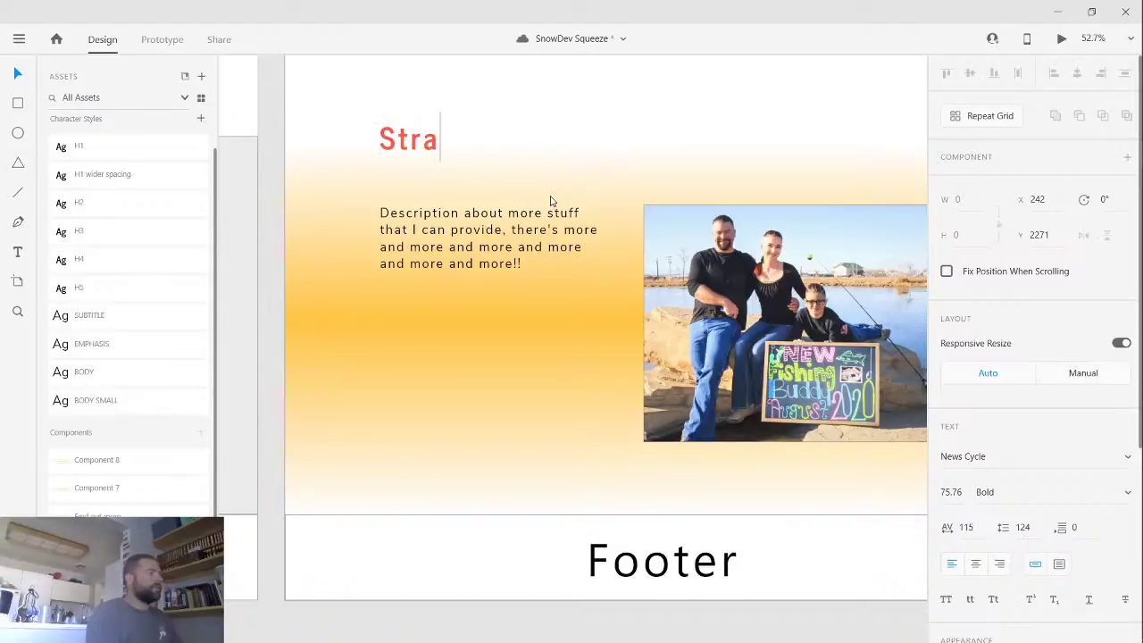
type("tegy")
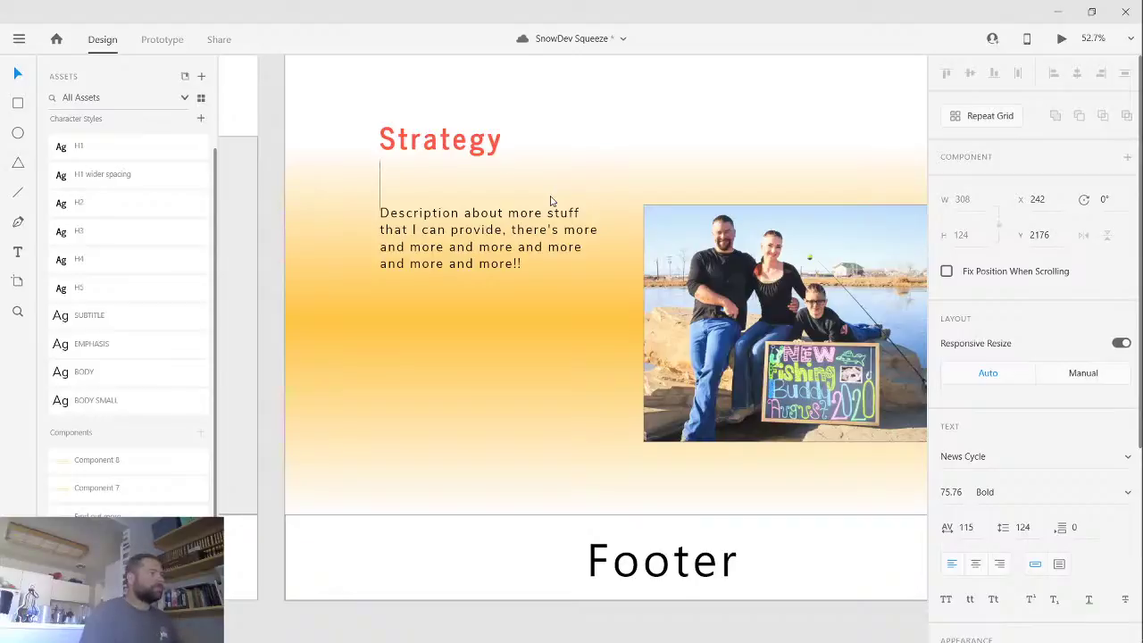
key("Escape")
left_click(514, 310)
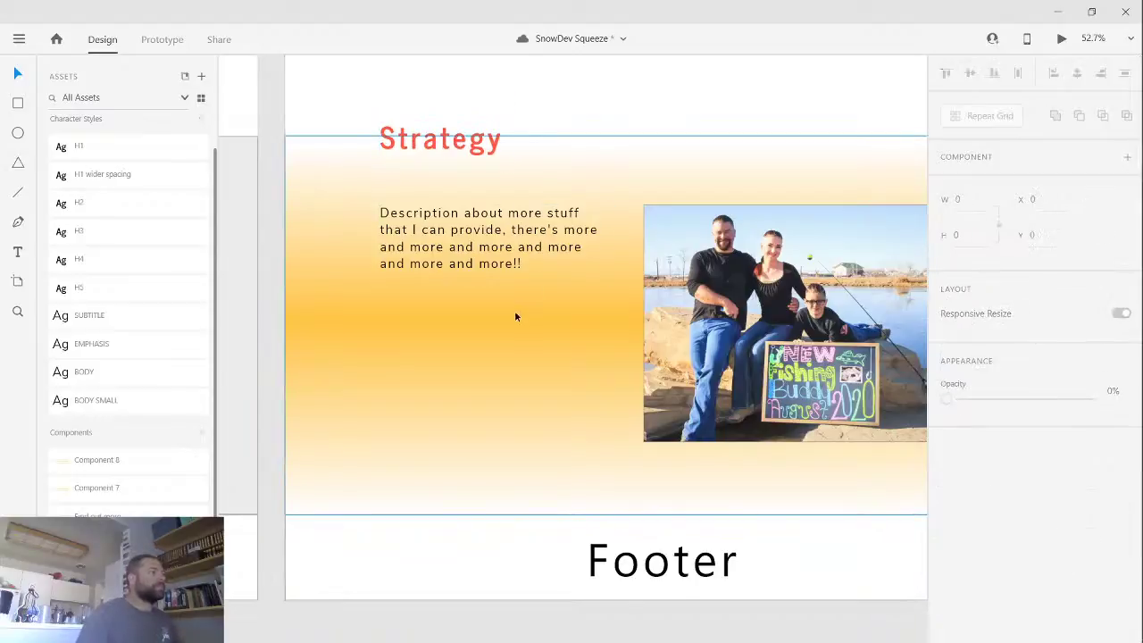
- Apply the H1 character style to the Strategy heading and fill it with the saved coral red swatch
left_click(456, 156)
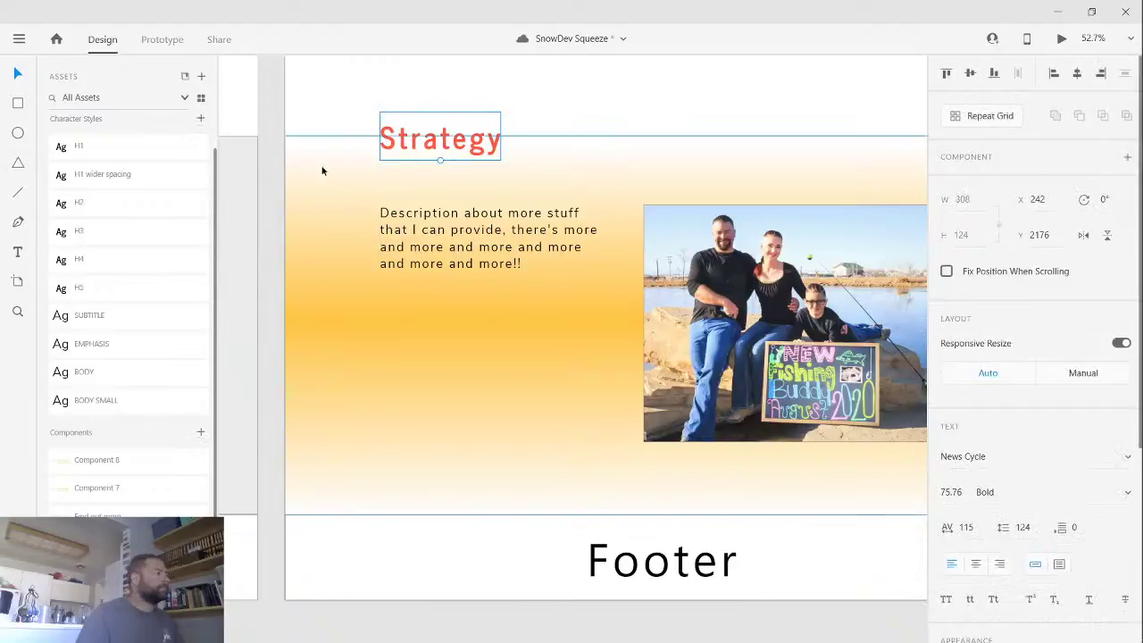
left_click(153, 177)
left_click(150, 157)
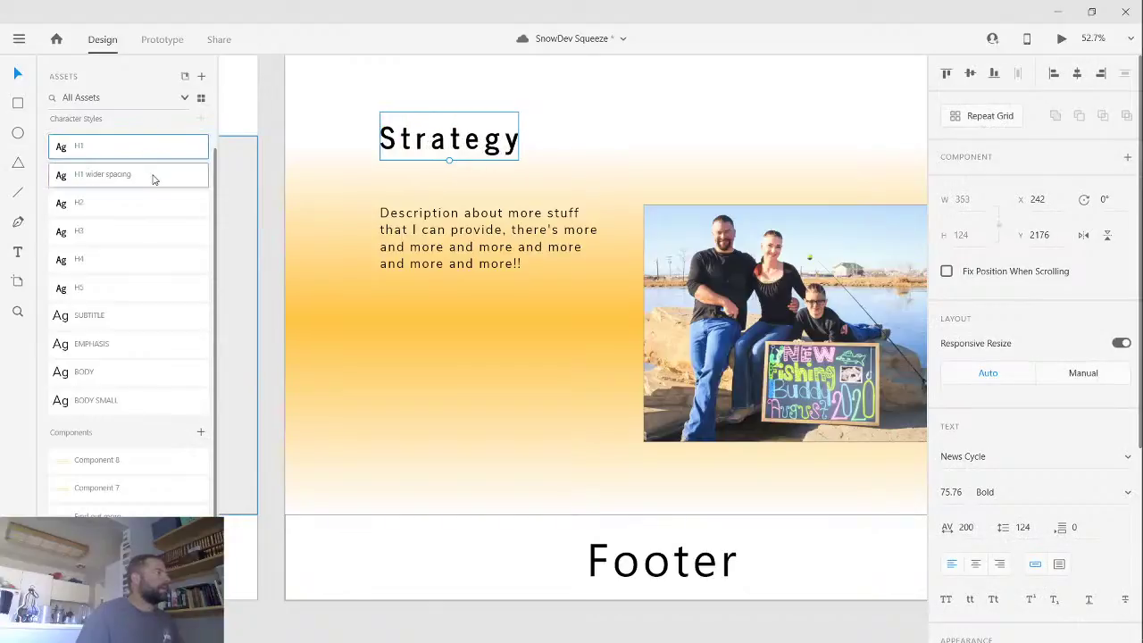
left_click(151, 175)
left_click(161, 150)
scroll(1000, 536, "down", 3)
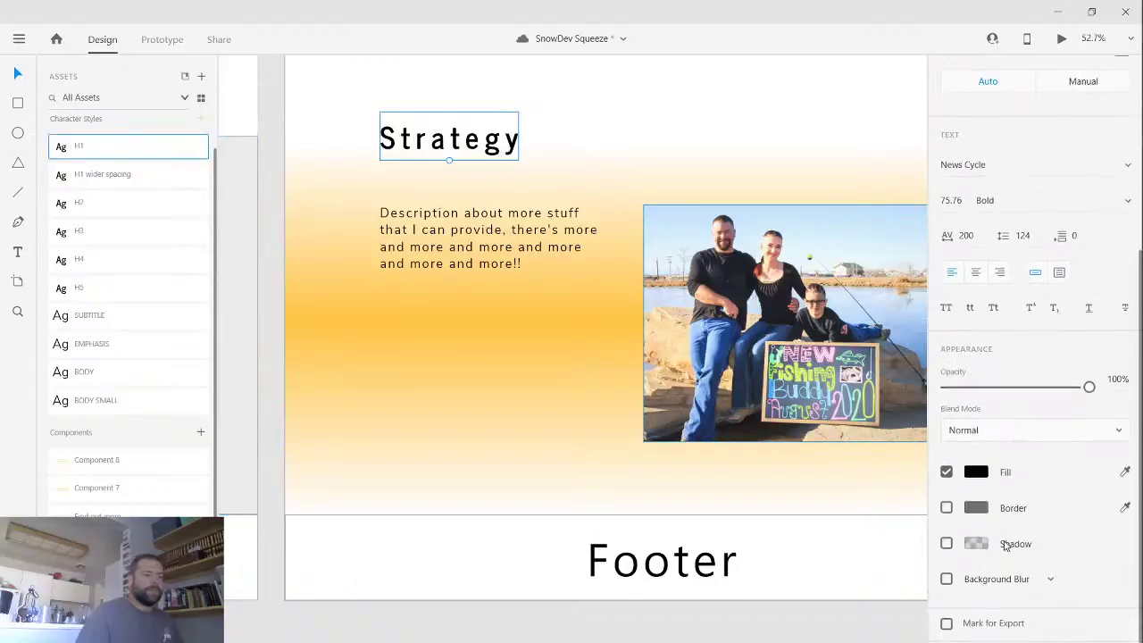
left_click(973, 473)
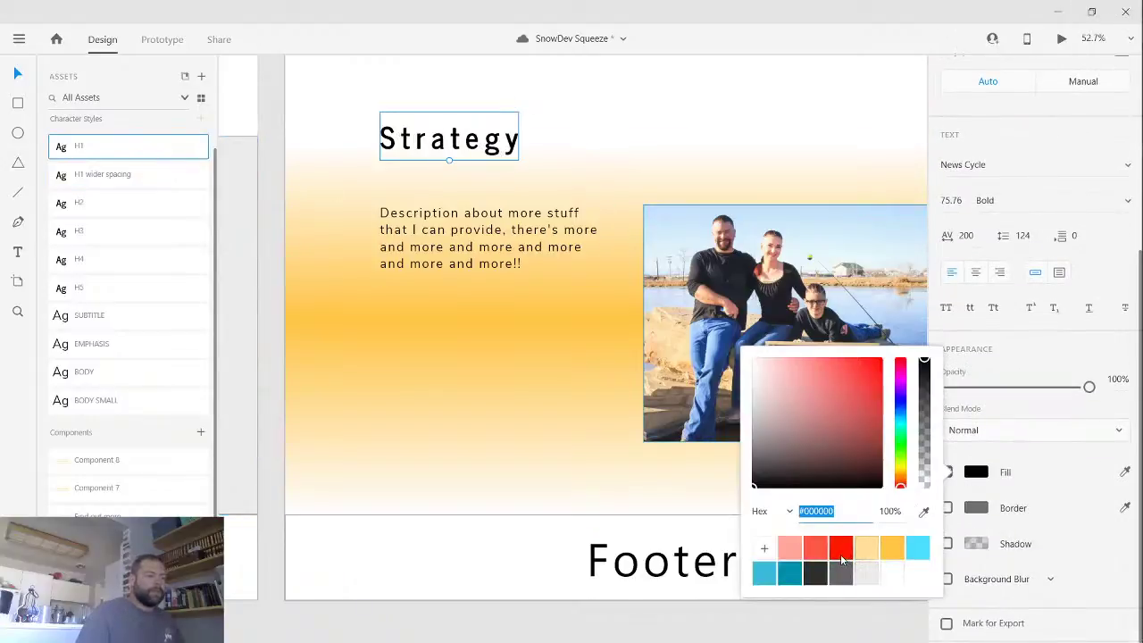
left_click(820, 554)
left_click(494, 429)
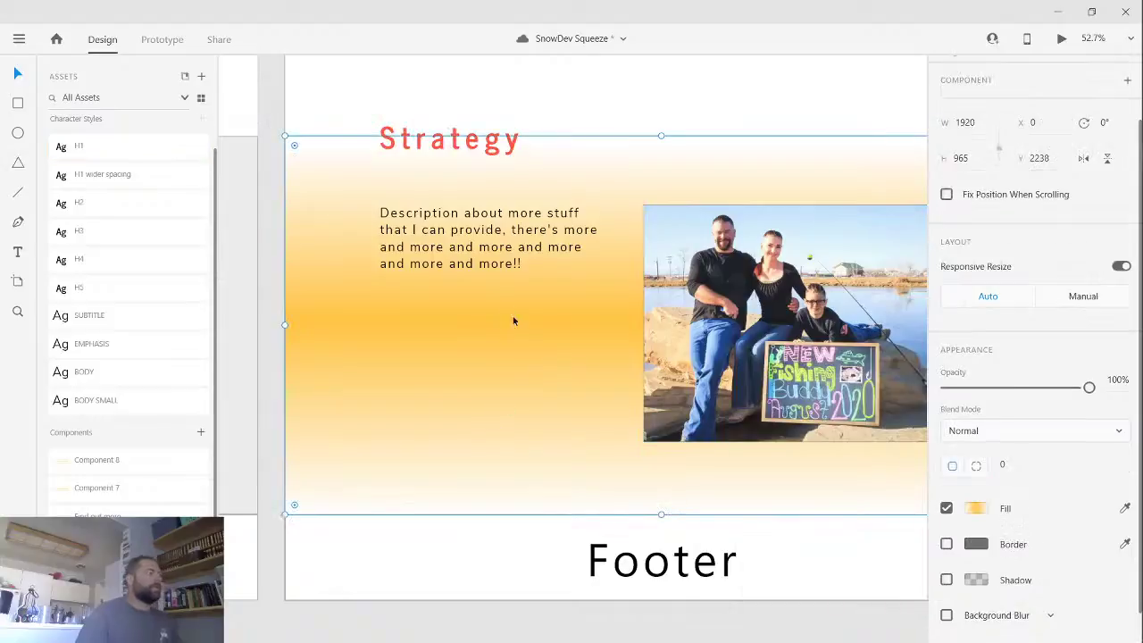
- Delete the placeholder description paragraph beneath the Strategy heading
left_click(506, 261)
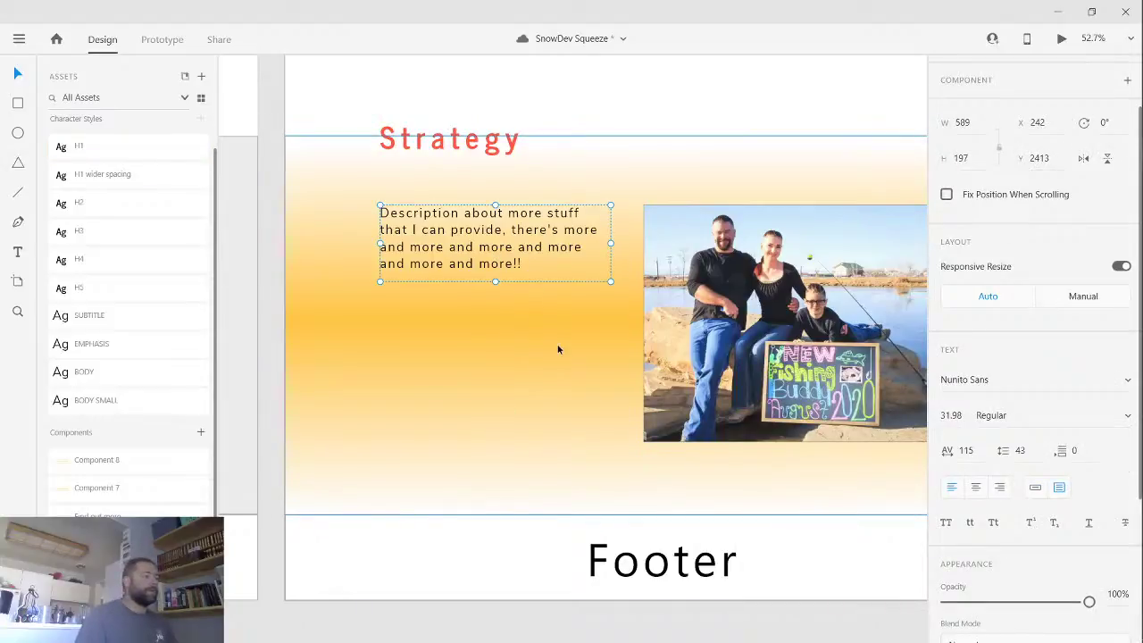
key("Delete")
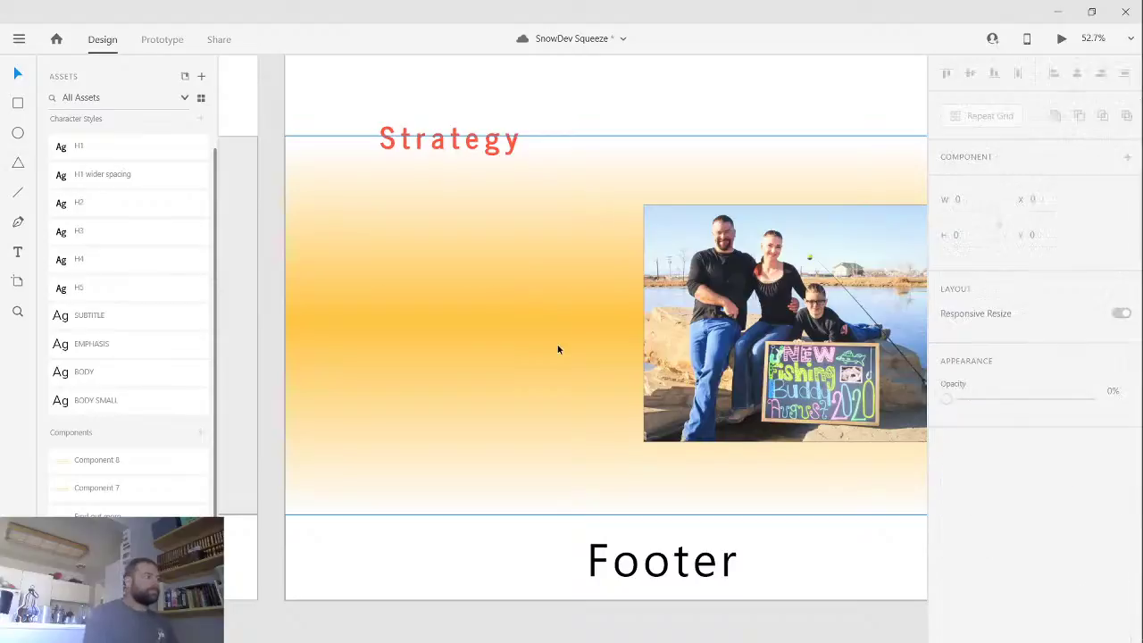
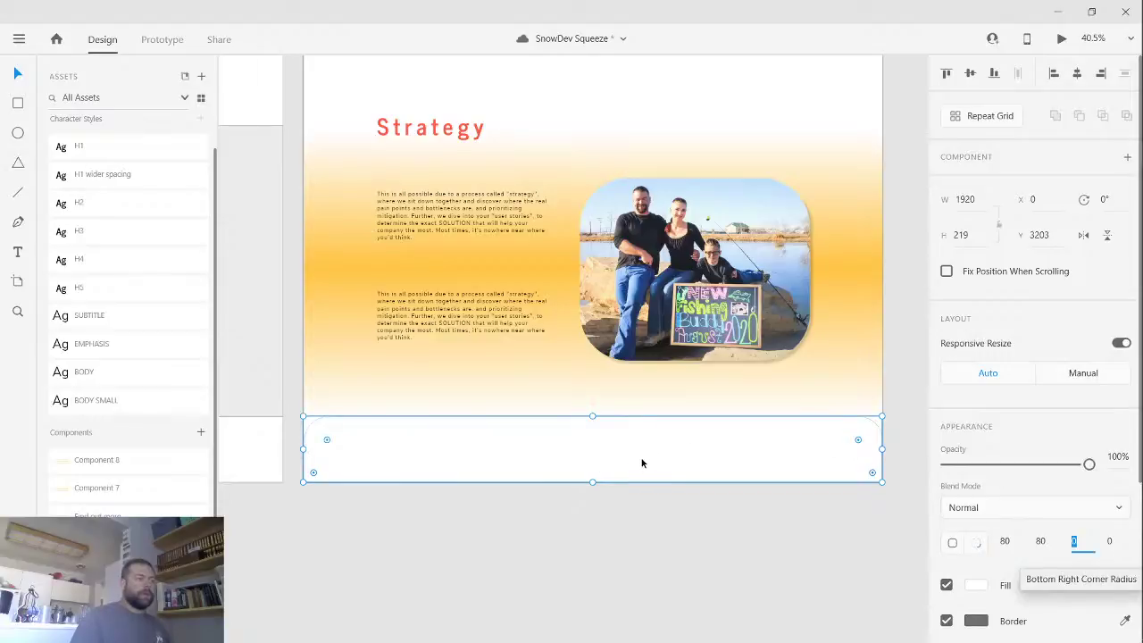
- Fill the footer rectangle below the Strategy section with the dark teal swatch #0392AD
right_click(641, 463)
left_click(585, 457)
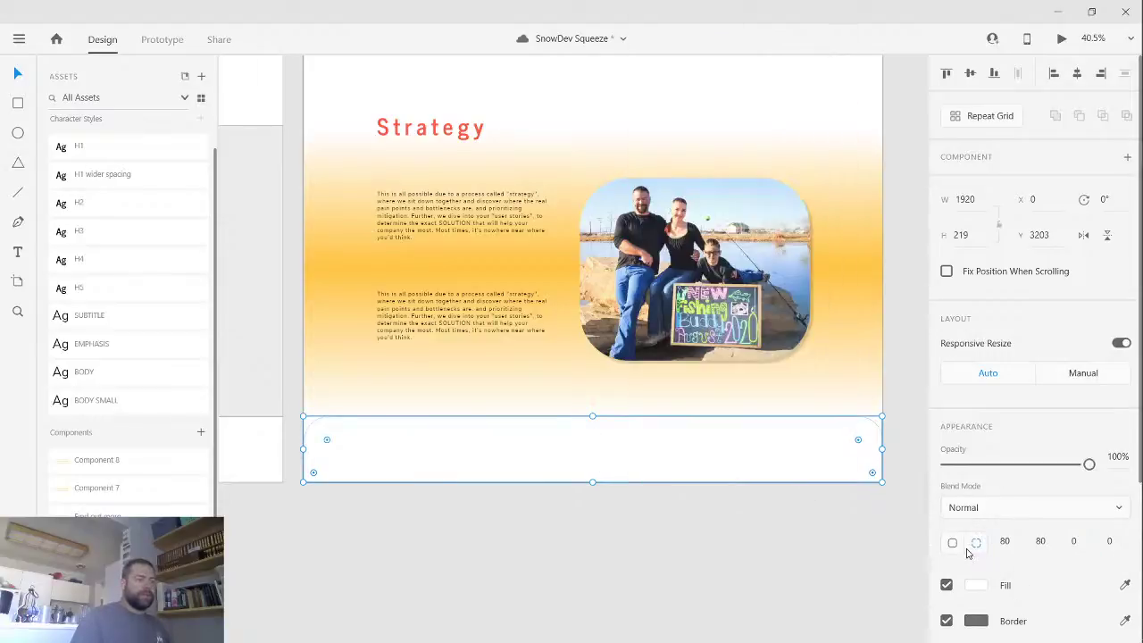
scroll(1011, 482, "down", 3)
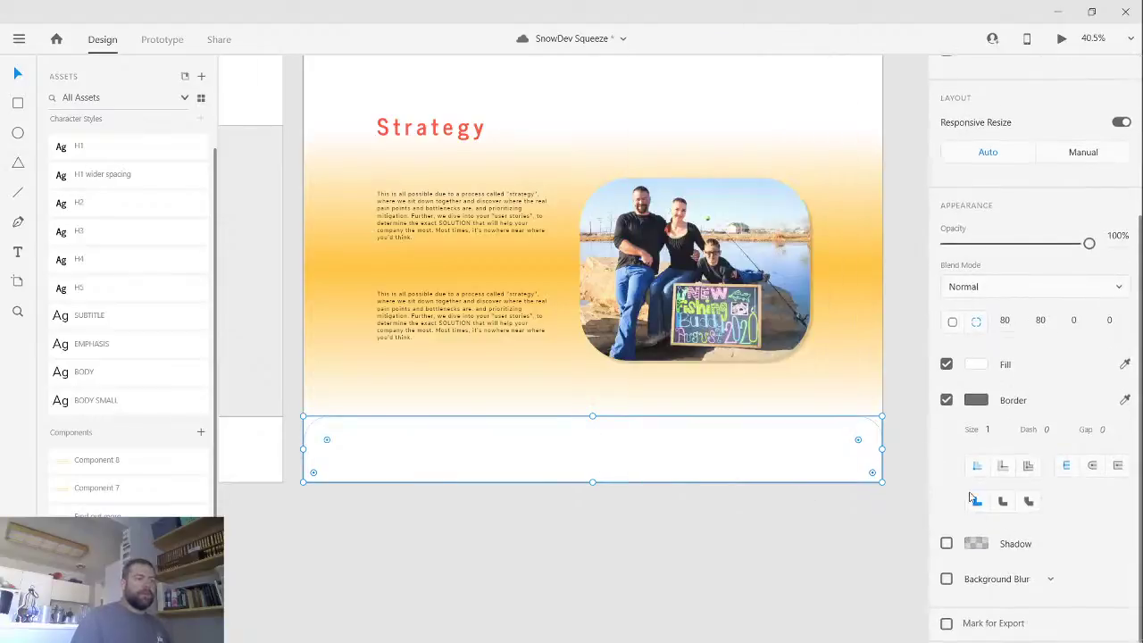
left_click(976, 365)
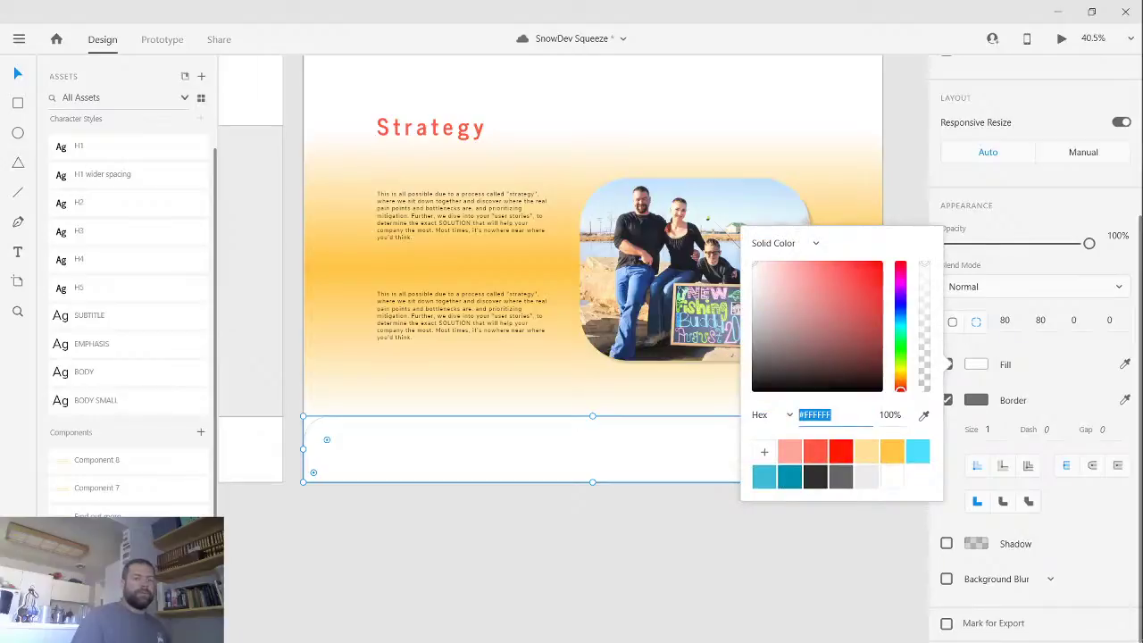
key("BackSpace")
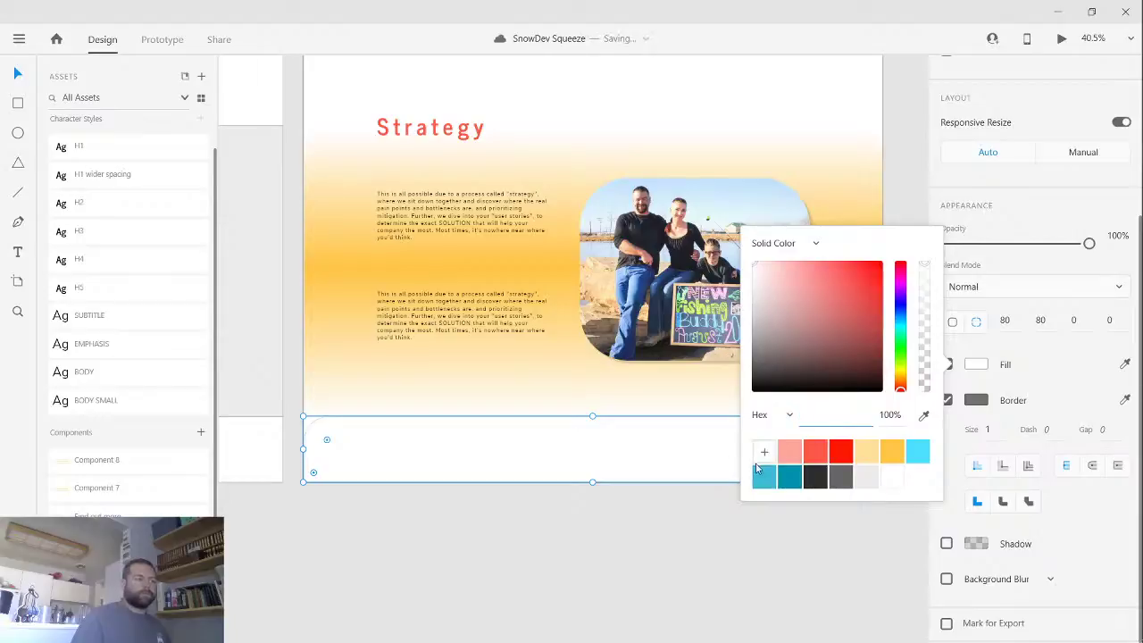
left_click(798, 481)
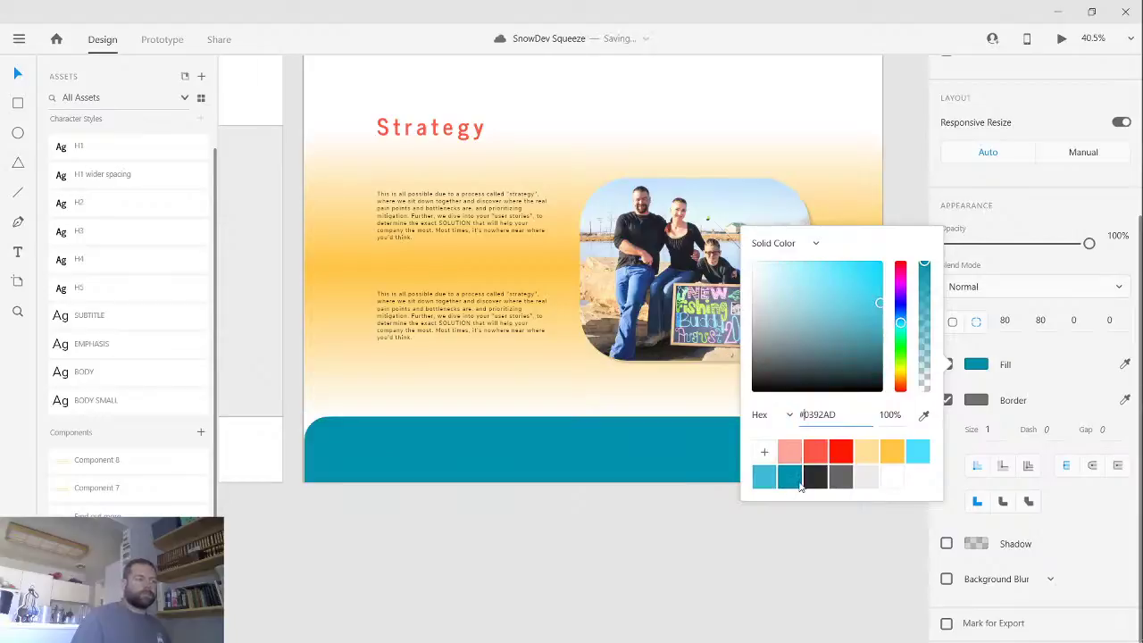
left_click(791, 539)
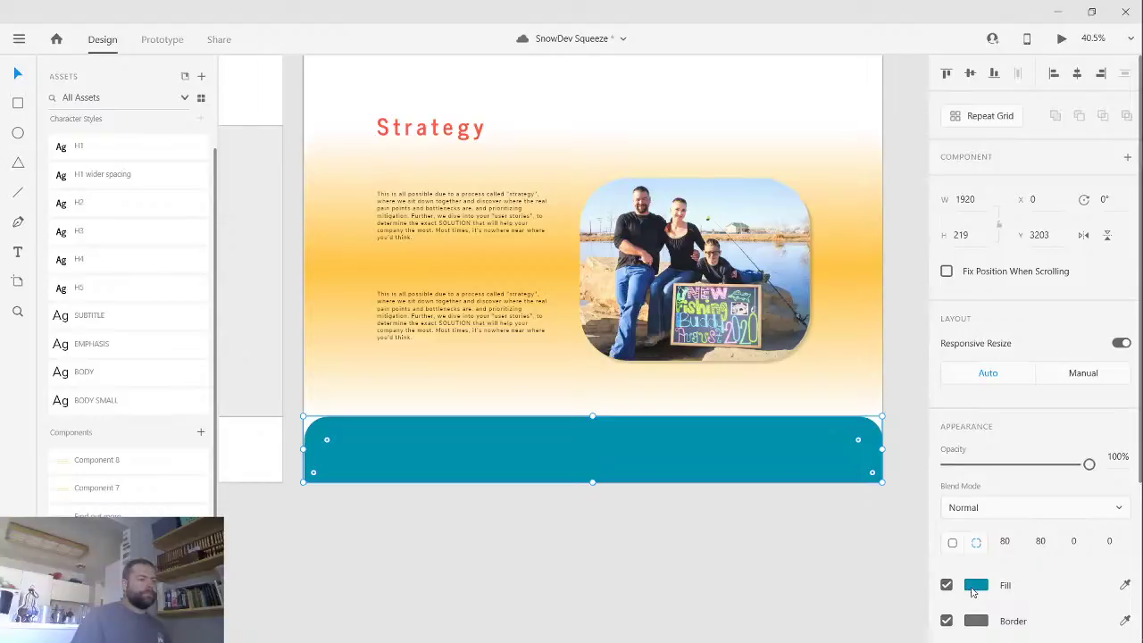
- Try the #3DBBD4 swatch on the footer rectangle and settle on the bright cyan fill #4DE1FF
left_click(975, 587)
left_click(770, 620)
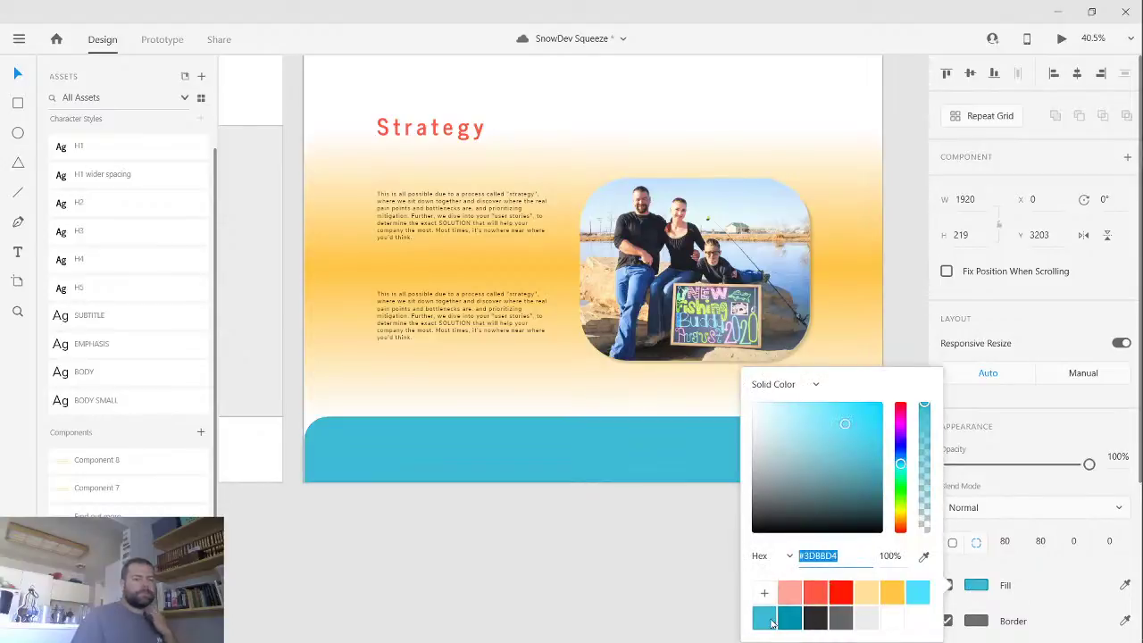
left_click(919, 592)
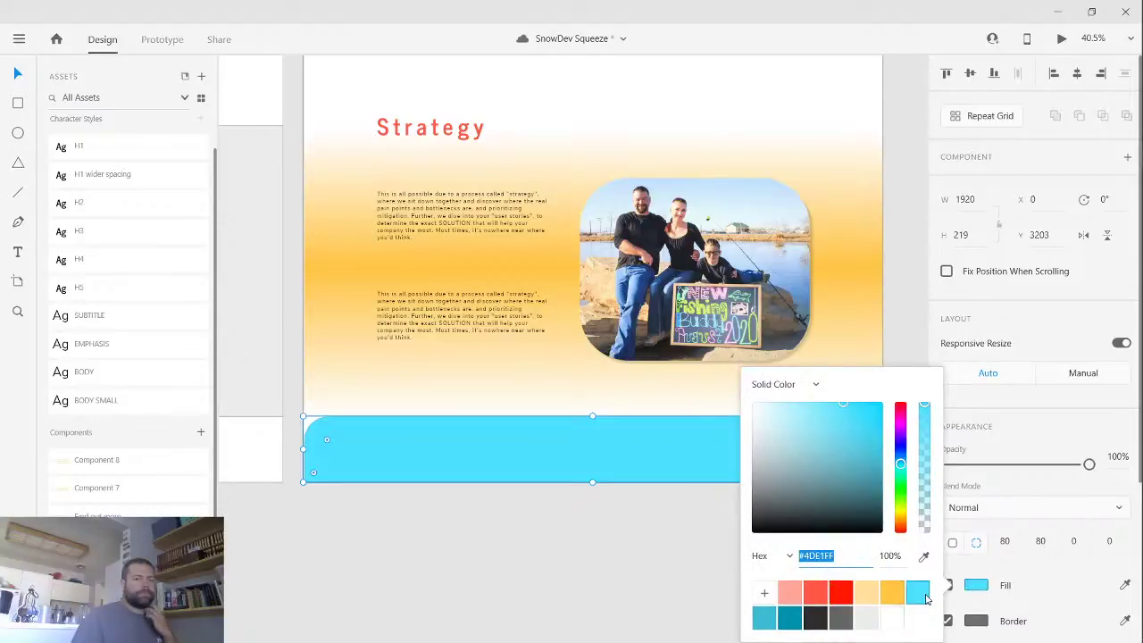
left_click(584, 581)
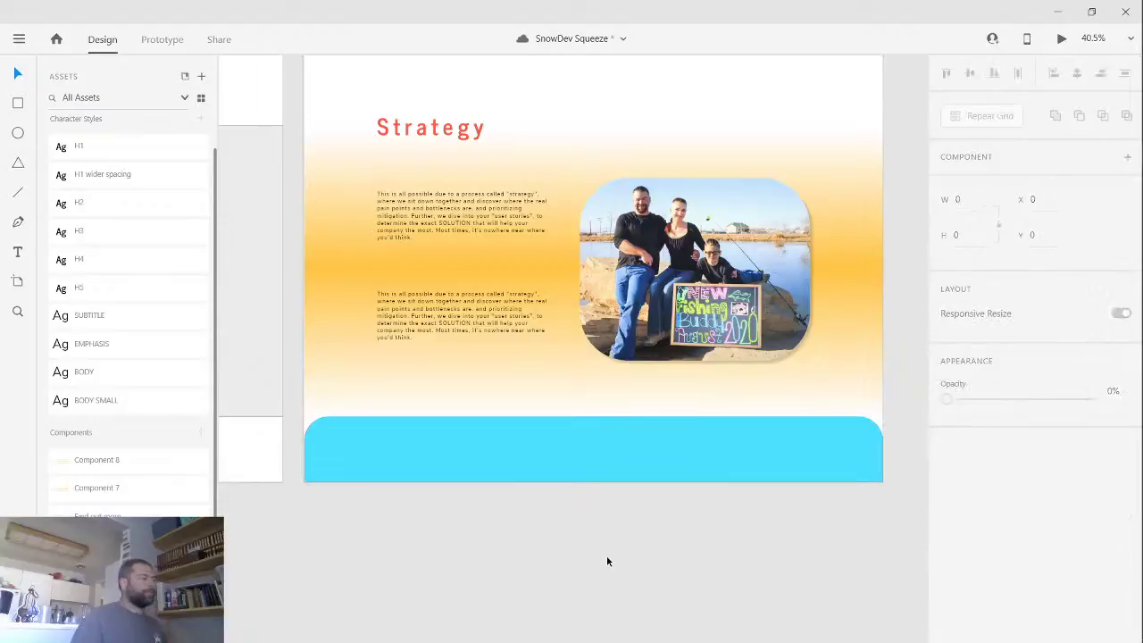
- Review the cyan footer against the whole page and the neighbouring wireframe, and save the document
scroll(607, 553, "down", 2)
scroll(607, 556, "up", 3)
scroll(607, 555, "down", 3)
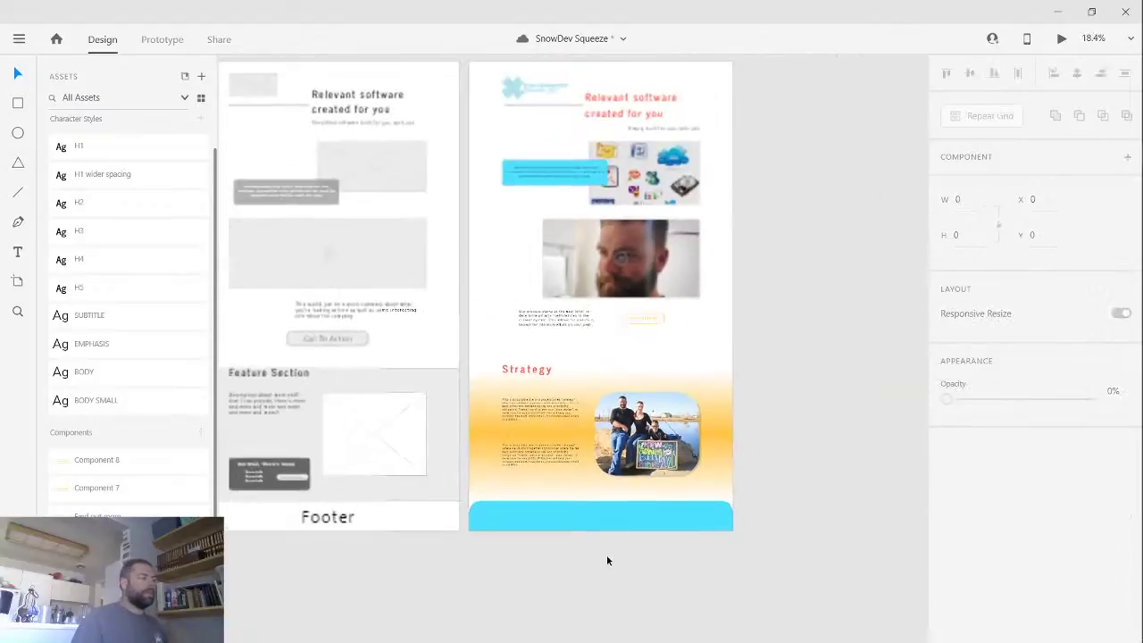
scroll(605, 561, "down", 1)
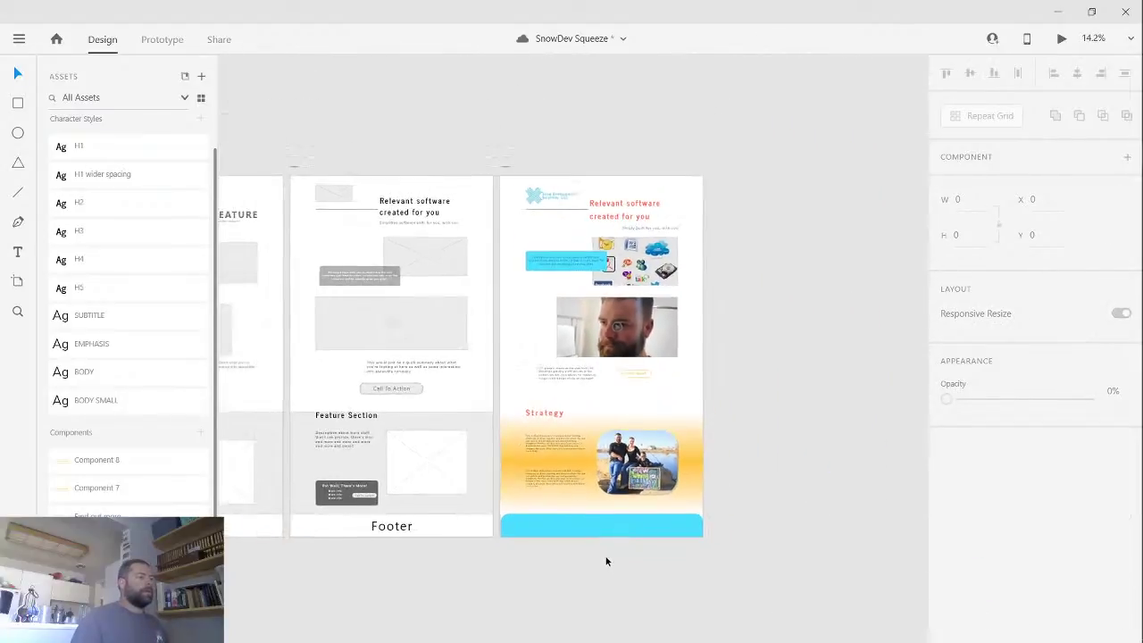
scroll(604, 561, "up", 3)
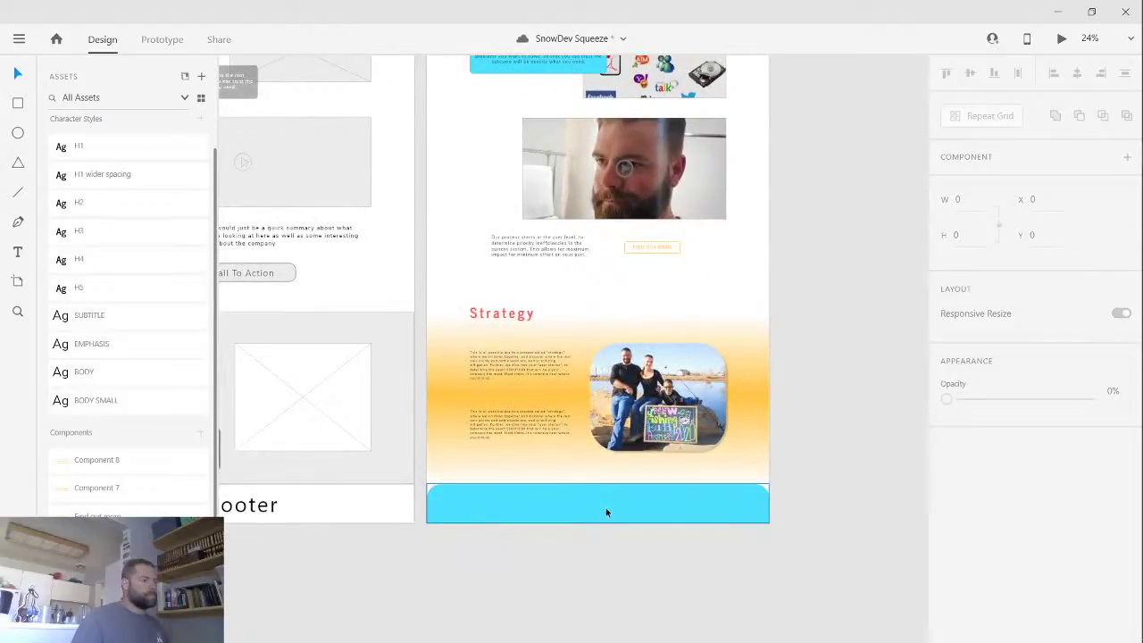
scroll(606, 508, "up", 2)
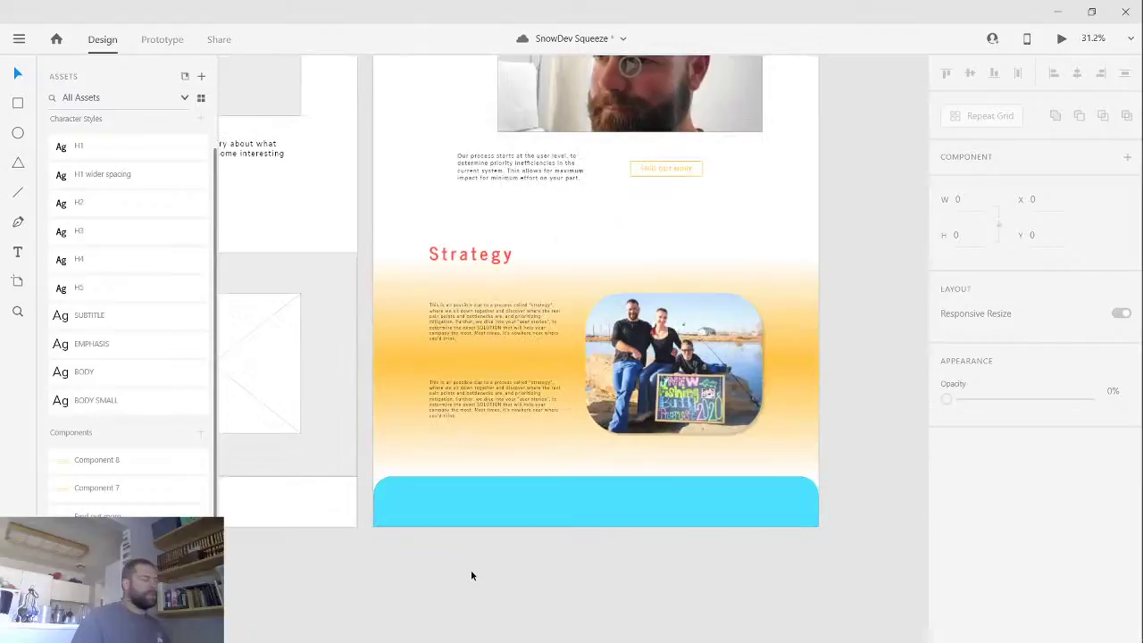
left_click_drag(471, 574, 480, 473)
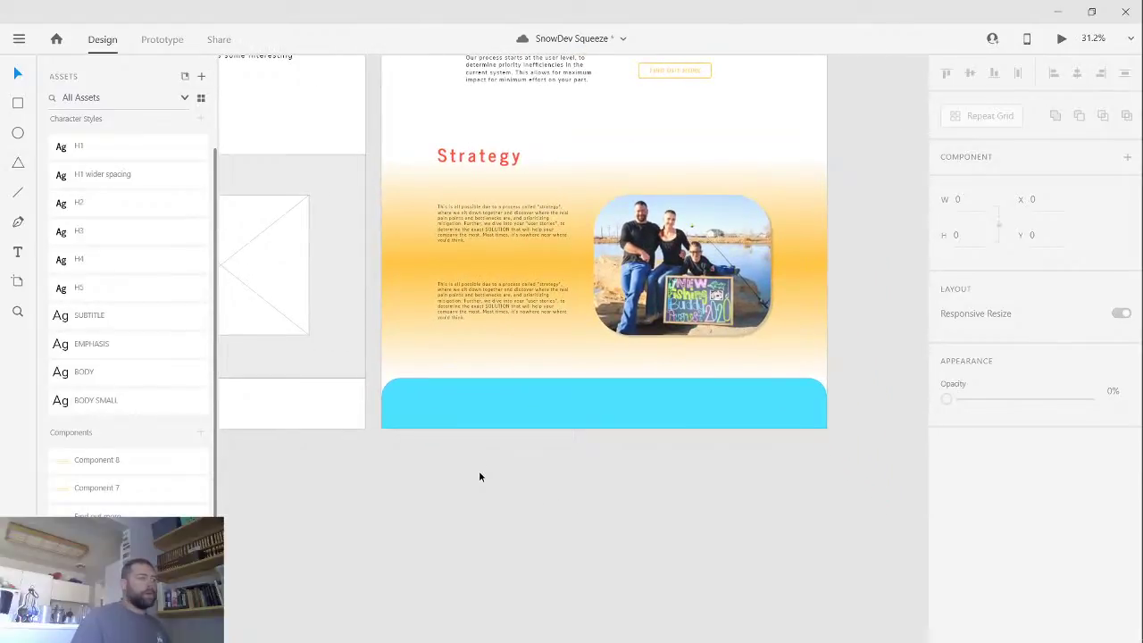
key("ctrl+s")
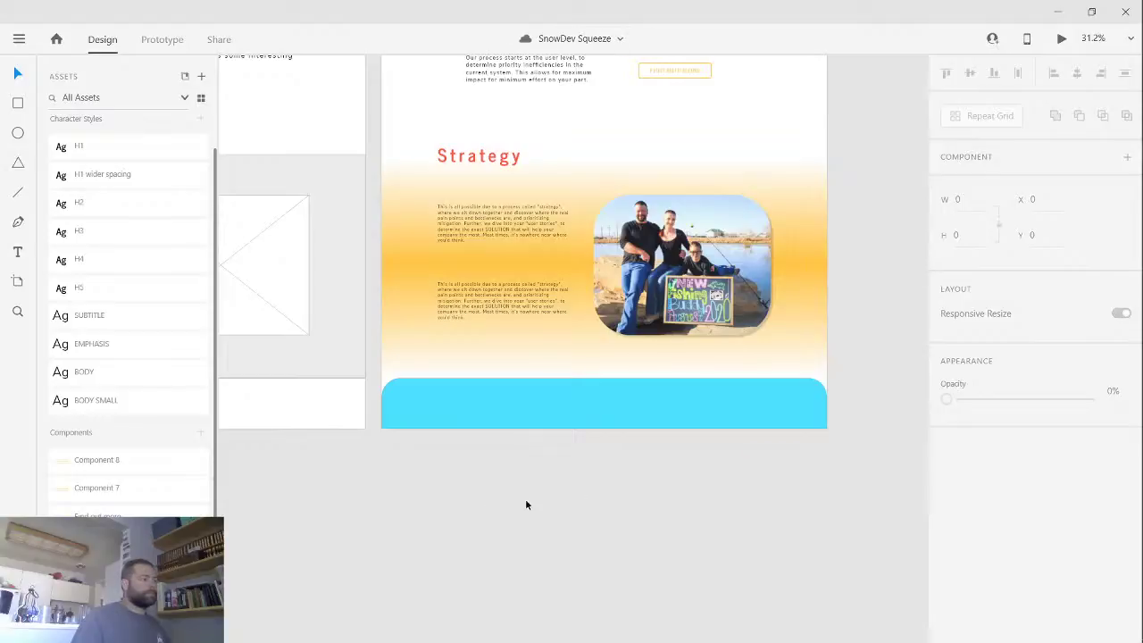
- Try placing a copy of the blue snowflake logo below the pages, and delete that copy
left_click_drag(477, 520, 644, 516)
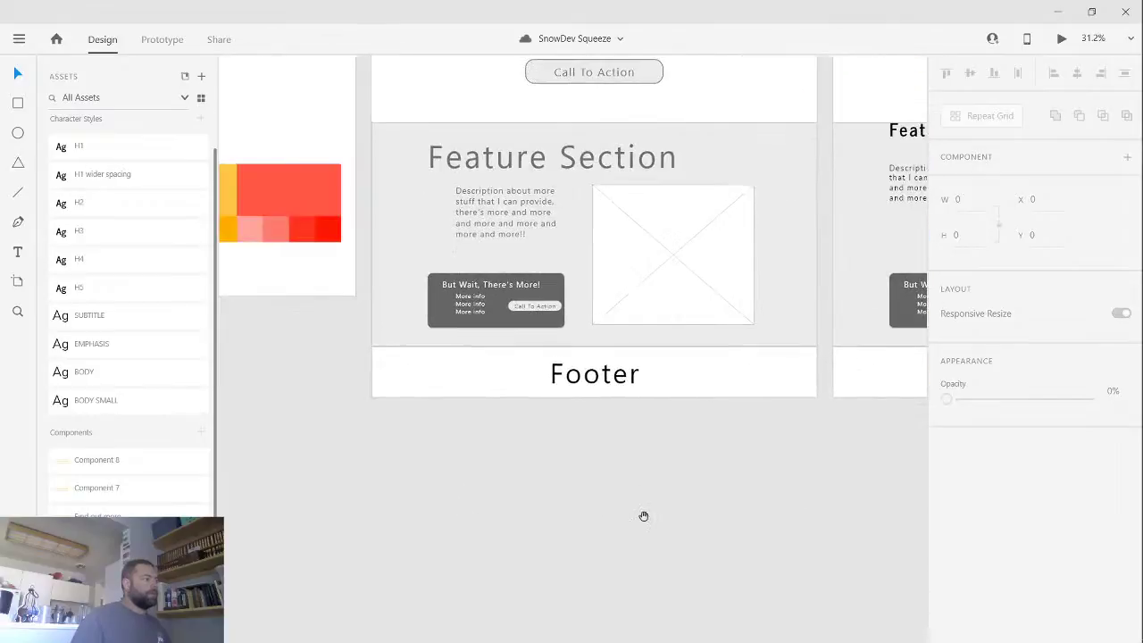
scroll(643, 516, "down", 4, "ctrl")
left_click(341, 455)
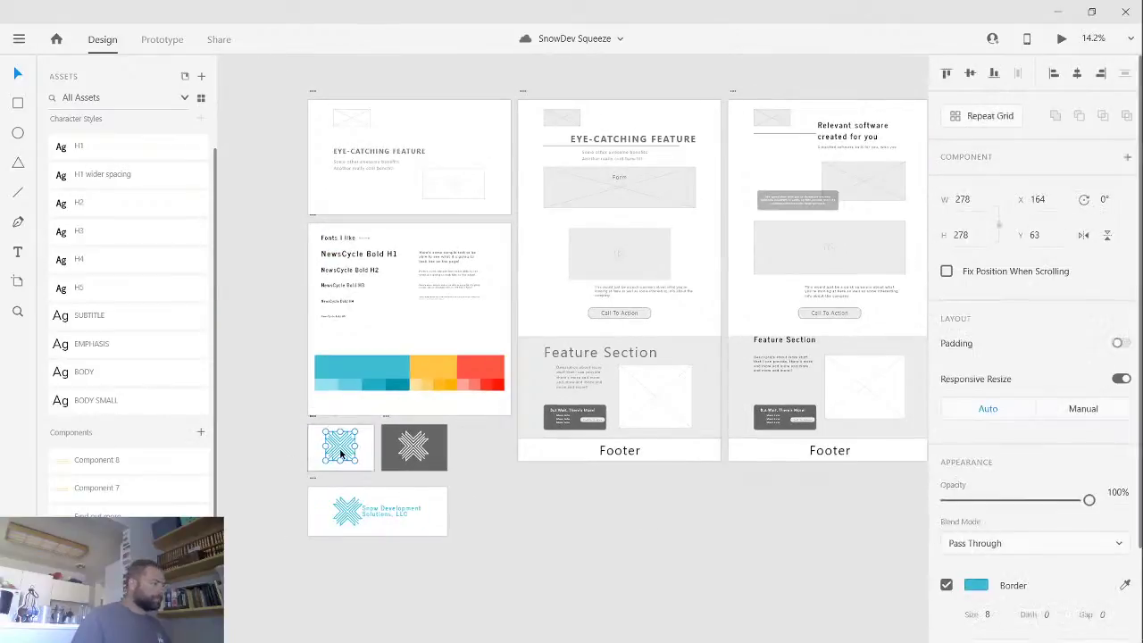
left_click_drag(625, 501, 264, 463)
left_click(363, 465)
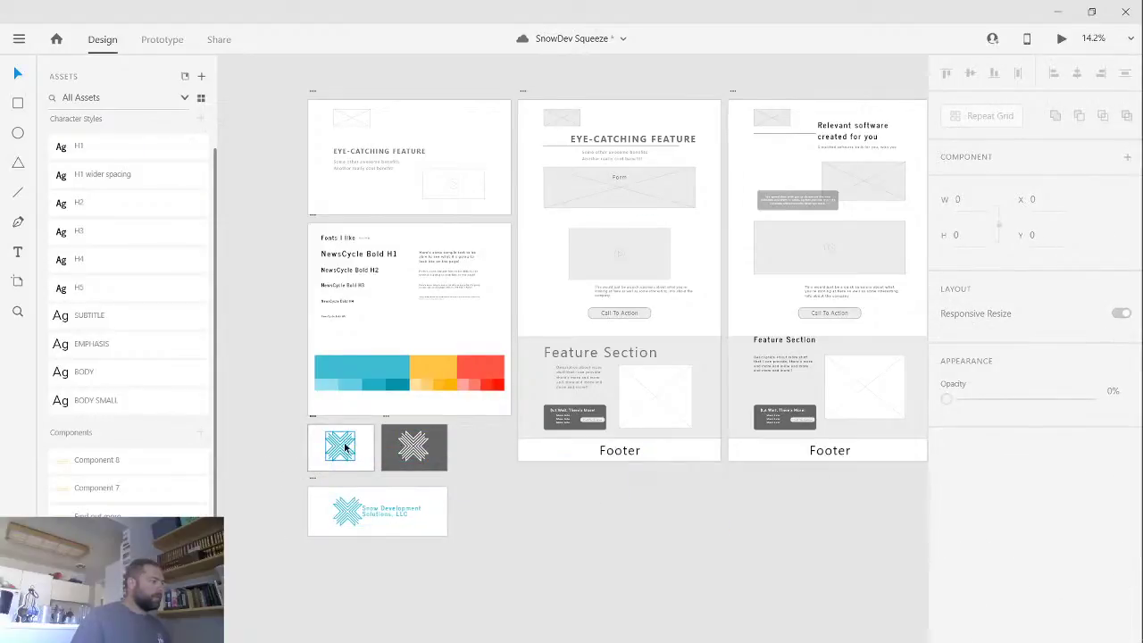
left_click_drag(345, 448, 838, 536)
left_click_drag(854, 591, 401, 531)
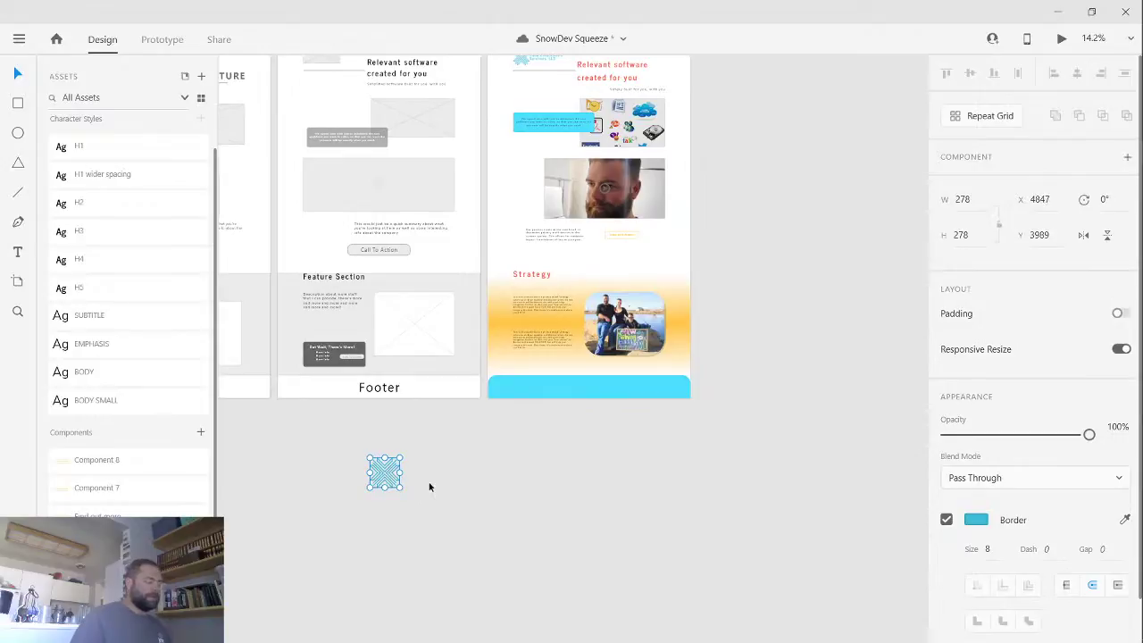
key("Delete")
- Copy the white snowflake logo from the dark logo artboard to the empty canvas below the pages
left_click_drag(382, 521, 724, 461)
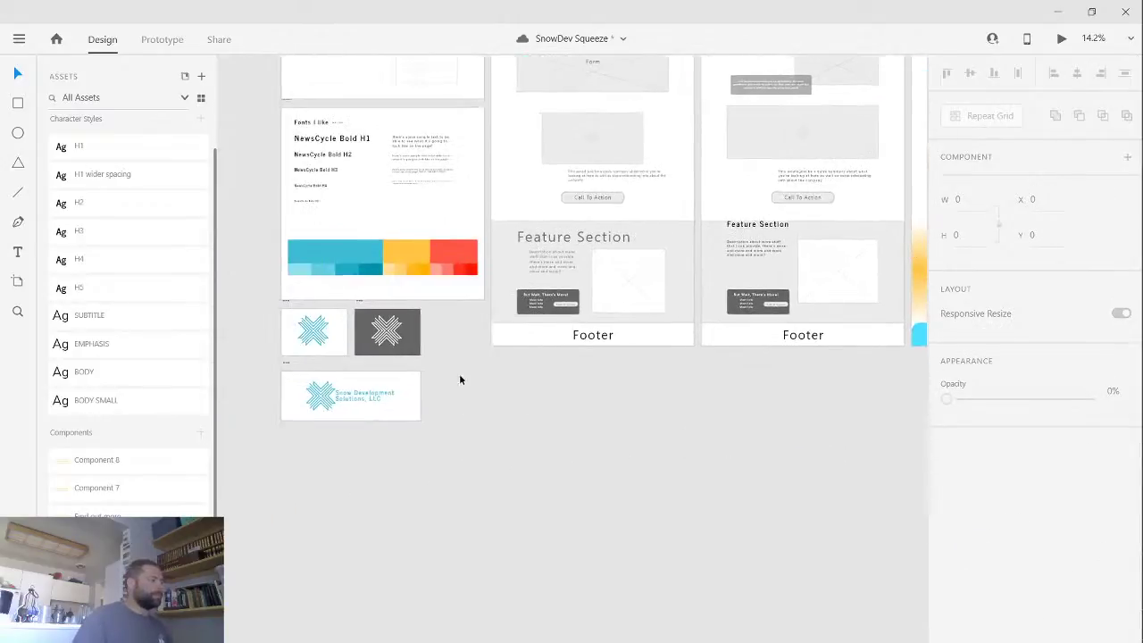
left_click(381, 334)
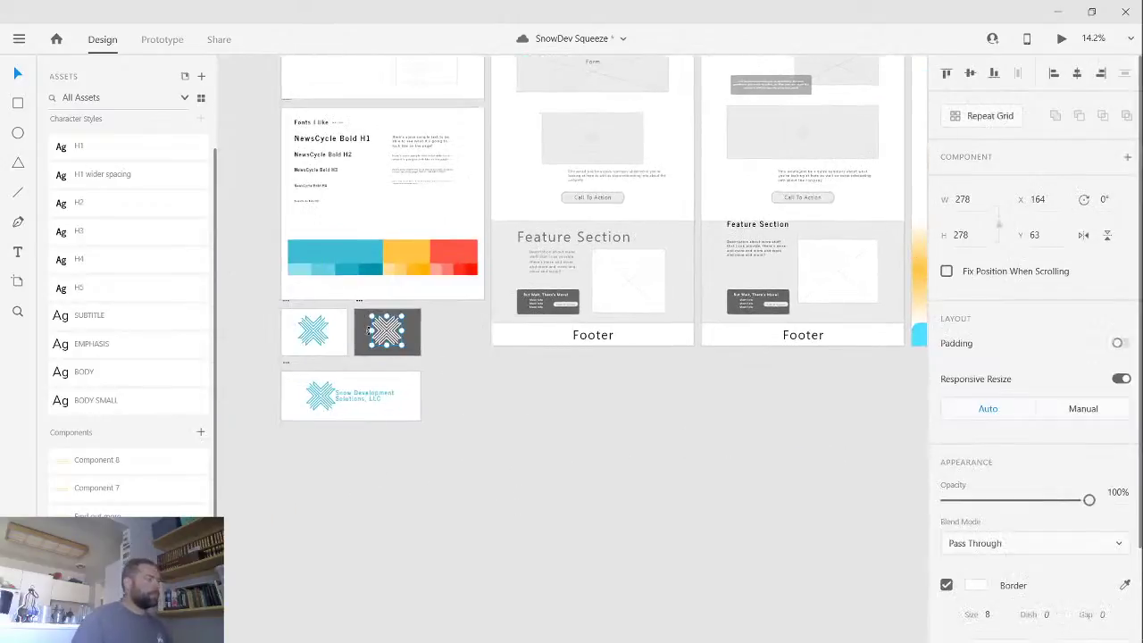
left_click_drag(369, 331, 893, 415)
left_click_drag(879, 502, 515, 464)
double_click(538, 370)
left_click_drag(537, 370, 580, 346)
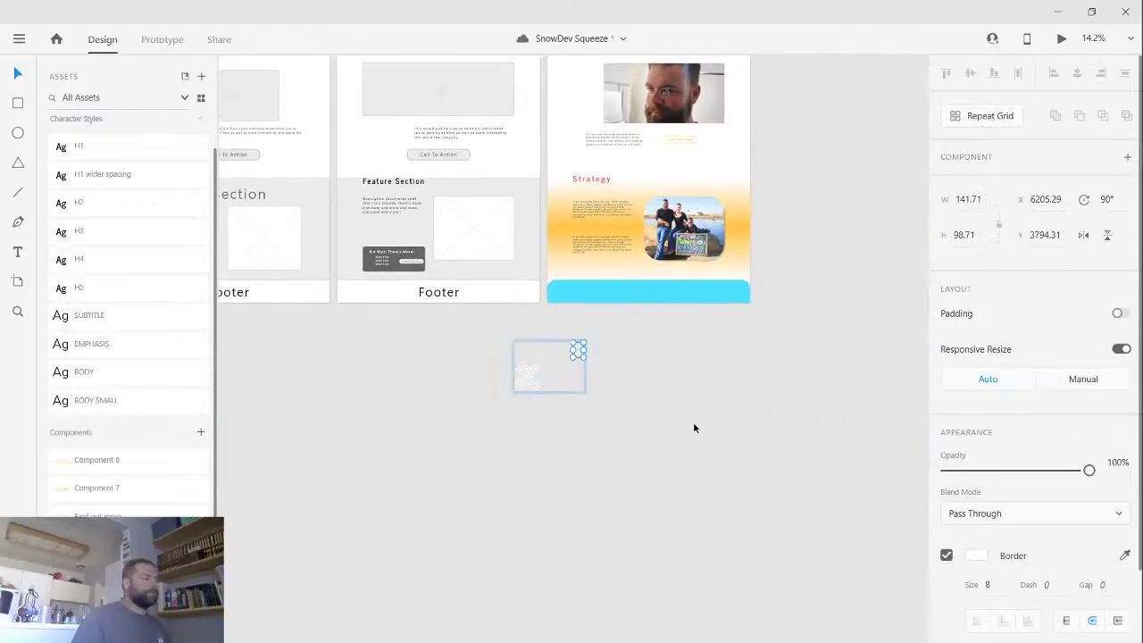
key("ctrl+z")
- Move the white snowflake logo onto the left end of the cyan footer and shrink it to about 150 by 150
left_click(571, 422)
left_click_drag(524, 376, 570, 295)
scroll(579, 300, "up", 6)
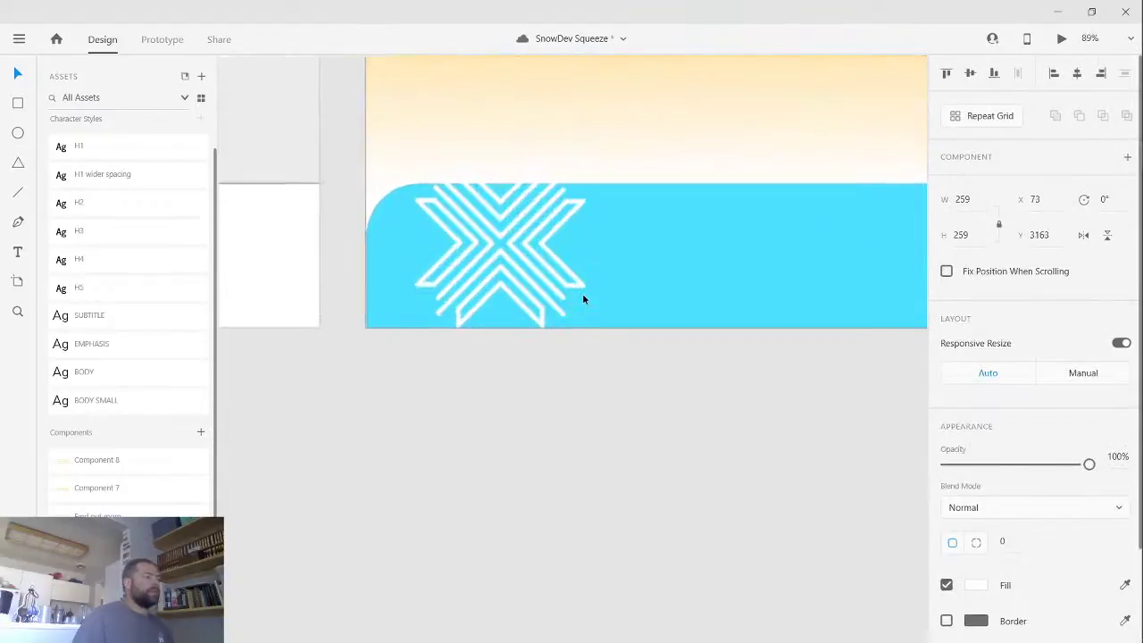
left_click_drag(585, 329, 518, 256)
left_click_drag(458, 198, 479, 257)
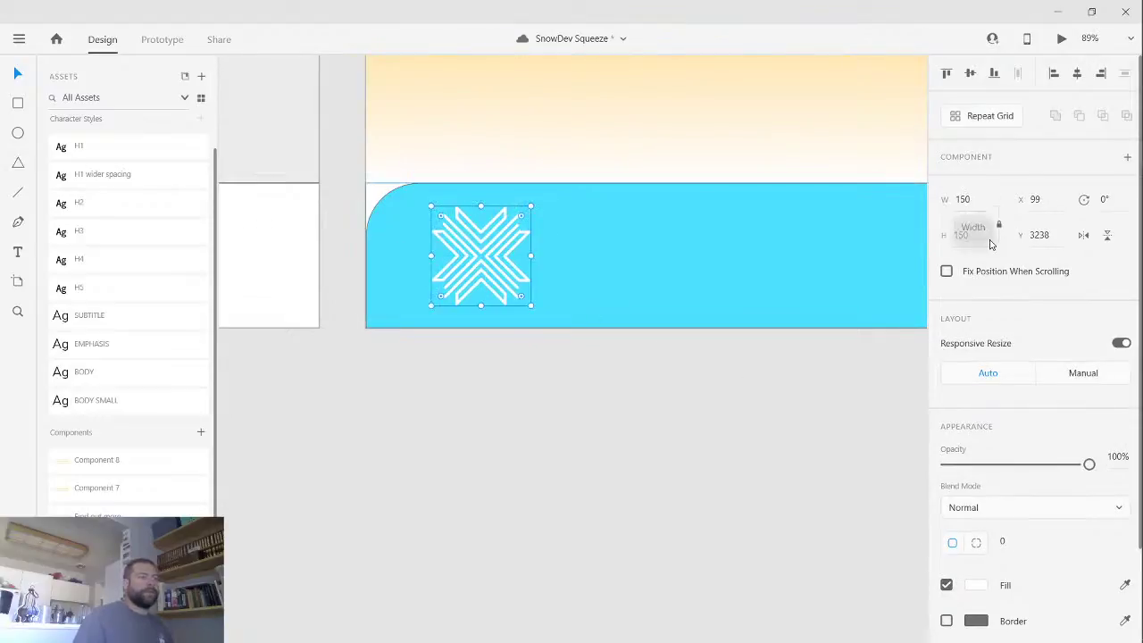
- Resize the footer's snowflake logo proportionally to a height of 95 and place it at about X 121, Y 3265
left_click(977, 202)
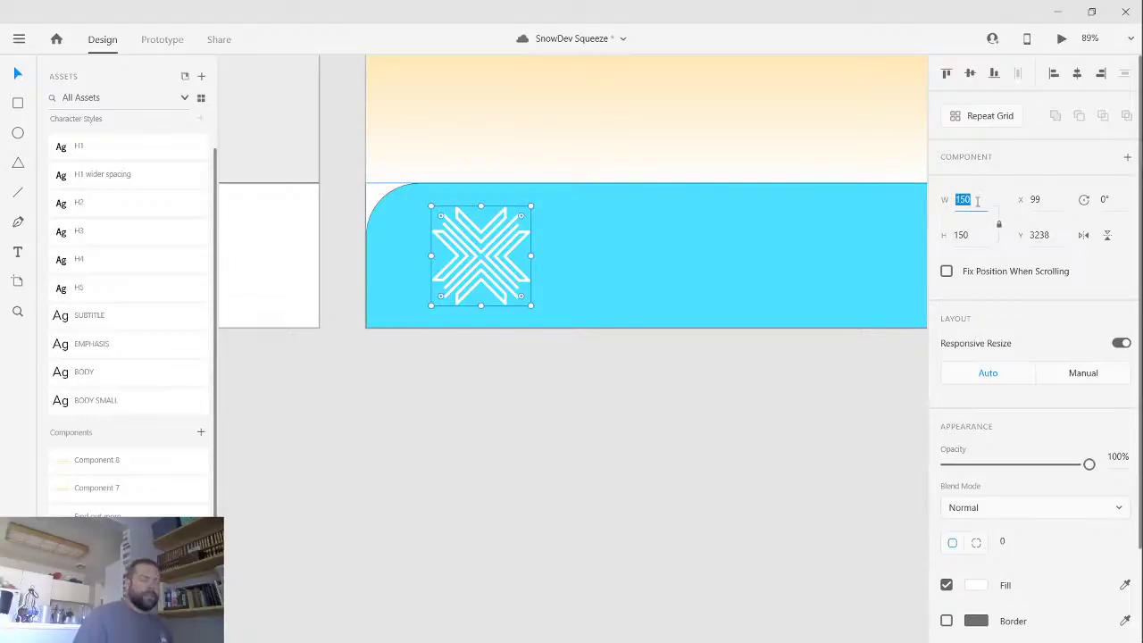
left_click(979, 239)
type("95")
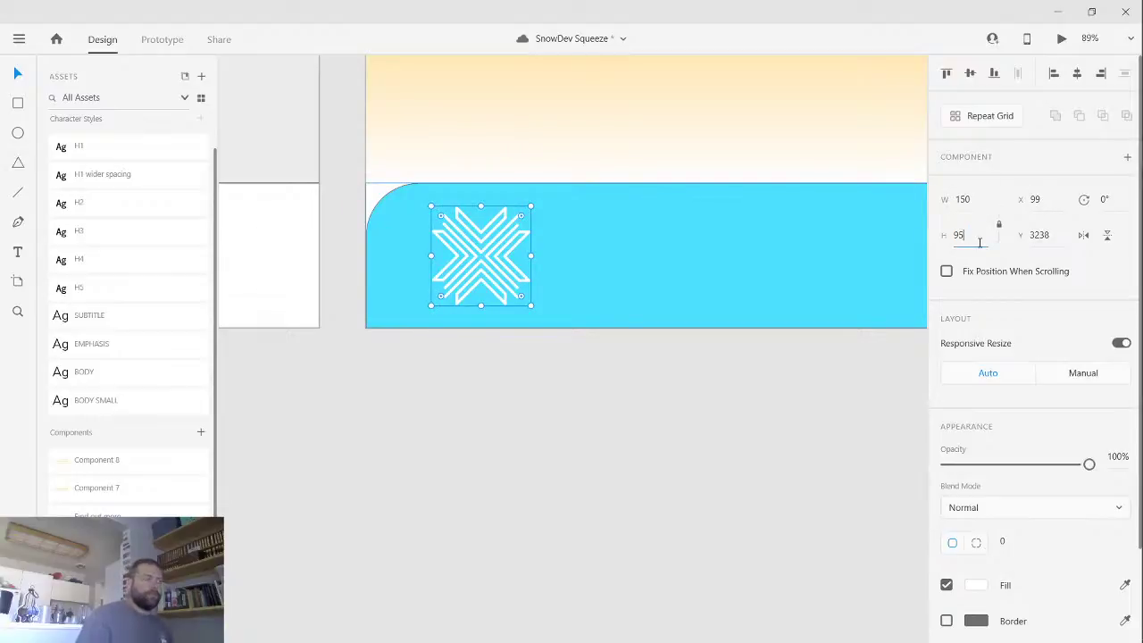
key("Return")
left_click_drag(464, 253, 479, 255)
left_click_drag(553, 340, 416, 403)
scroll(416, 403, "down", 3)
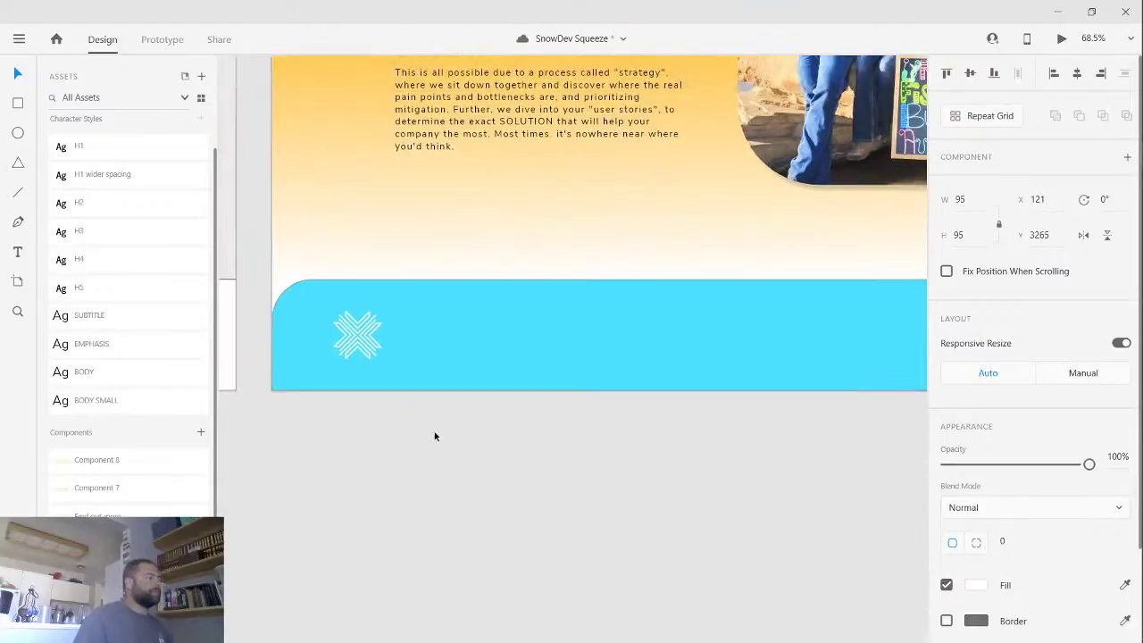
left_click(388, 357)
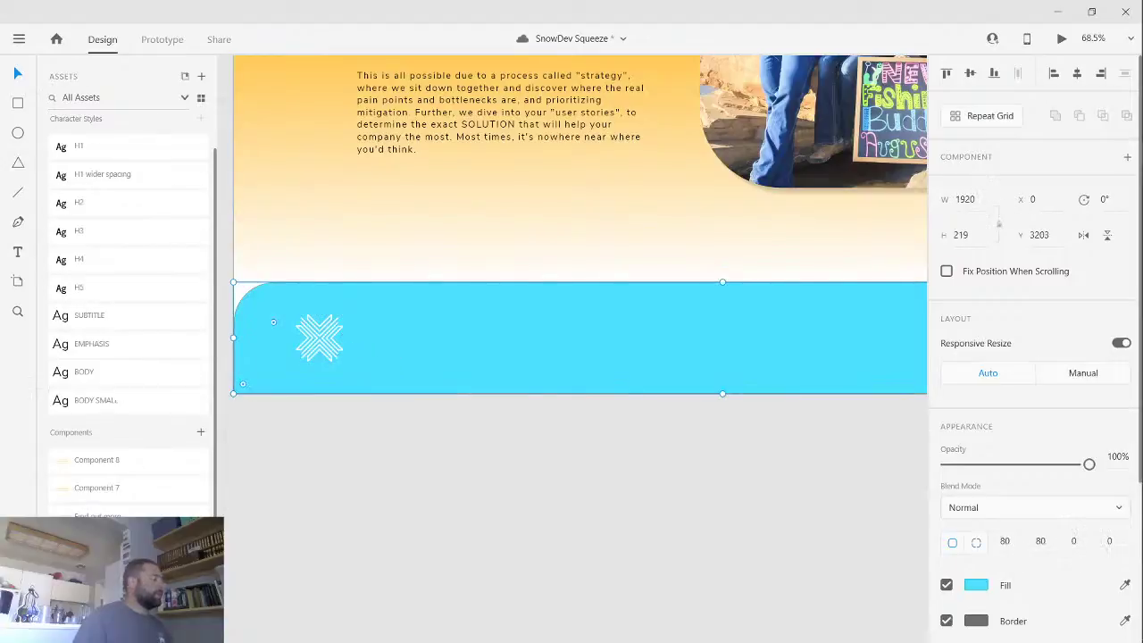
- Open the Icons 4 Design plugin and check its options
left_click(18, 622)
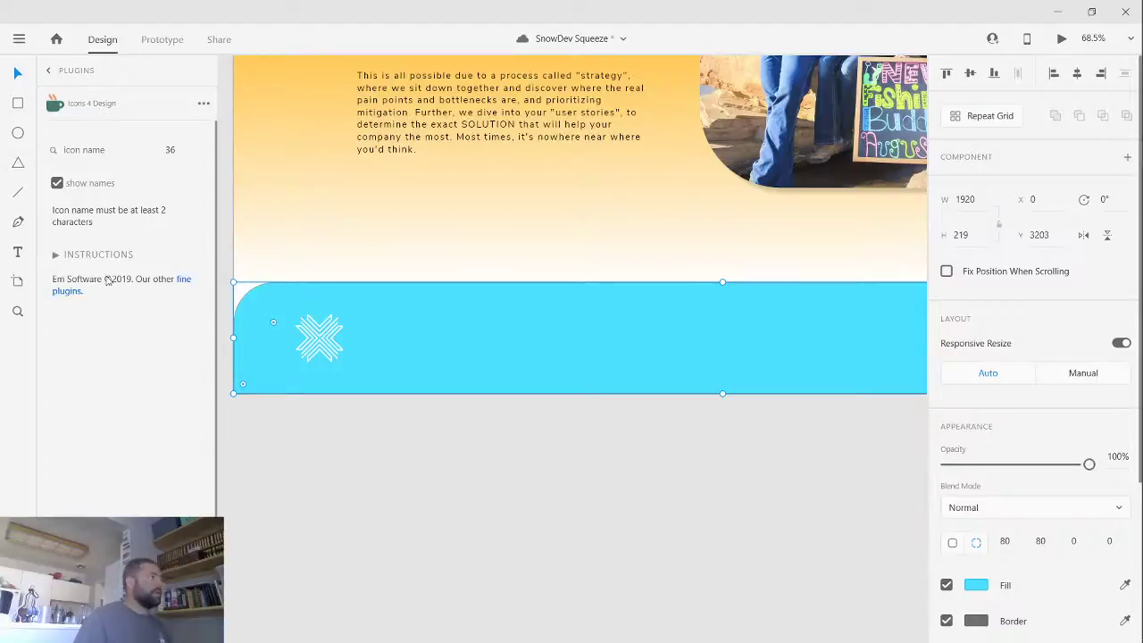
left_click(107, 151)
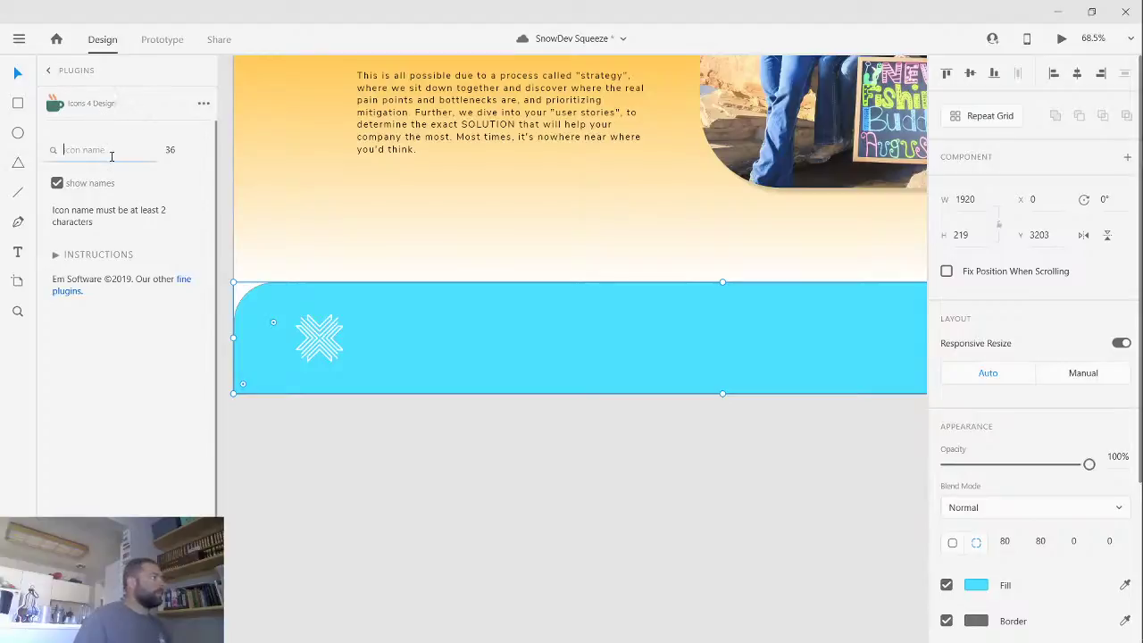
left_click(201, 105)
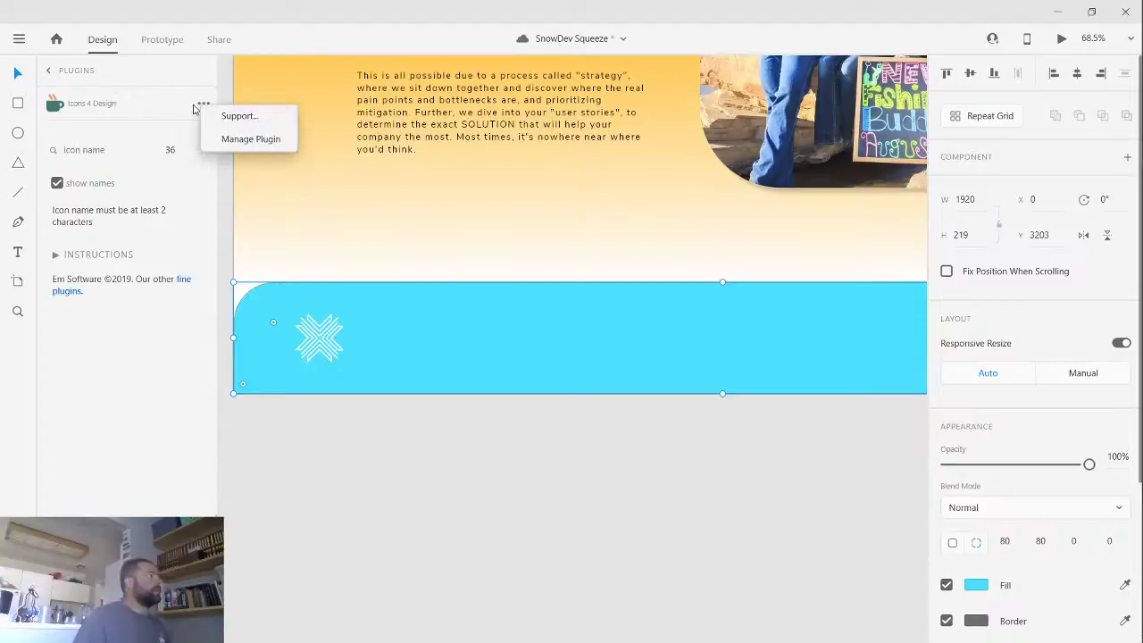
left_click(193, 108)
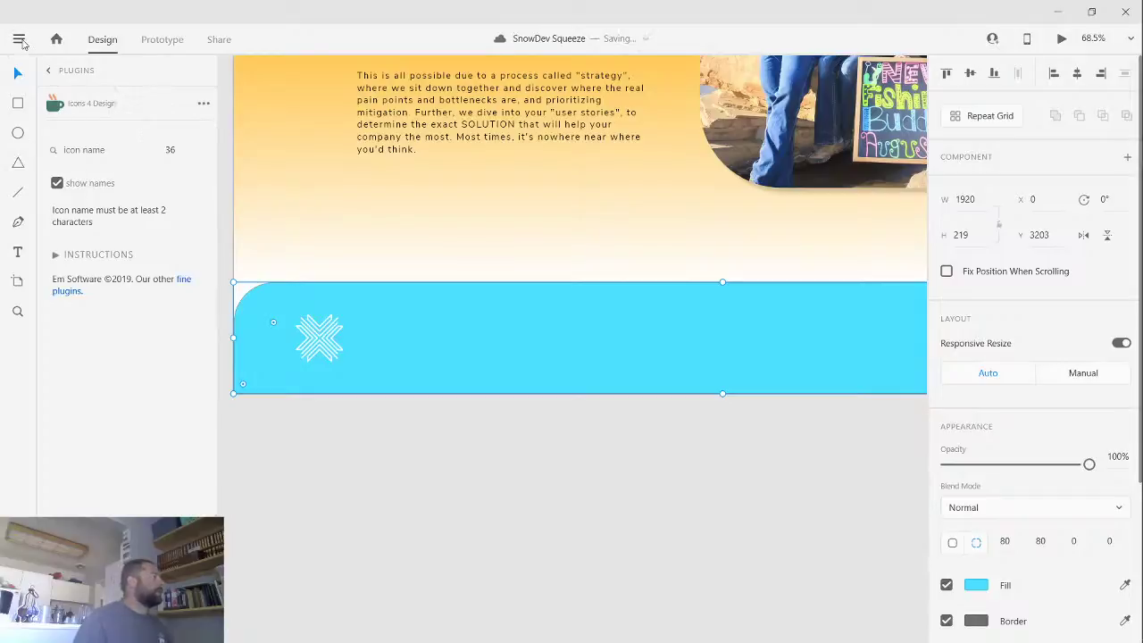
- Search the XD plugin catalogue for "icons", look through the available plugins, and close the catalogue
left_click(19, 39)
mouse_move(53, 539)
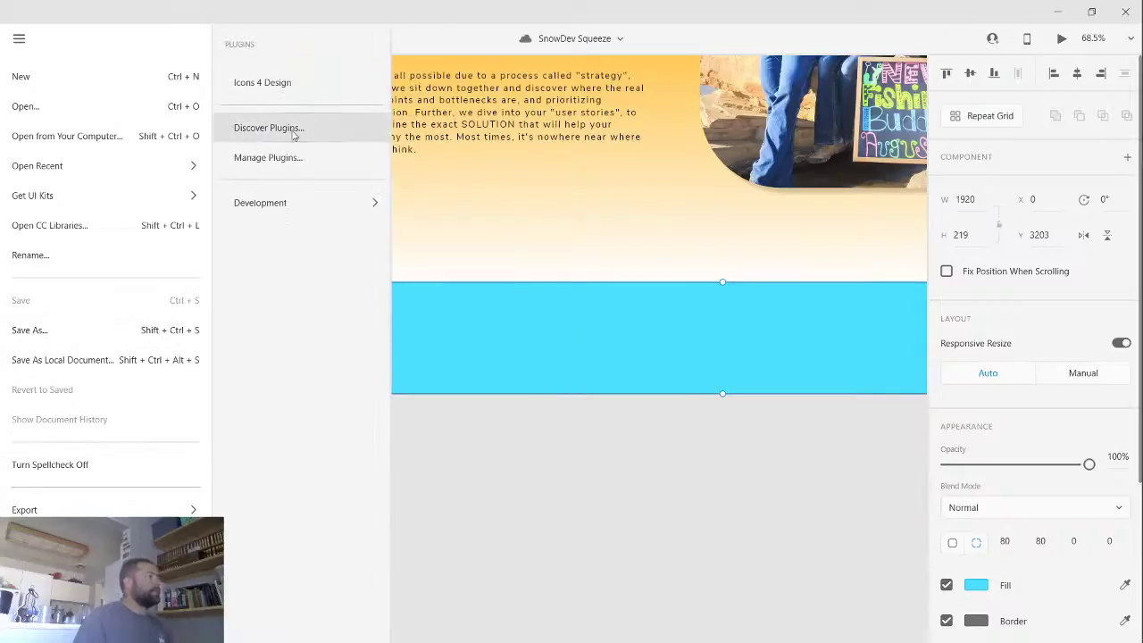
left_click(261, 82)
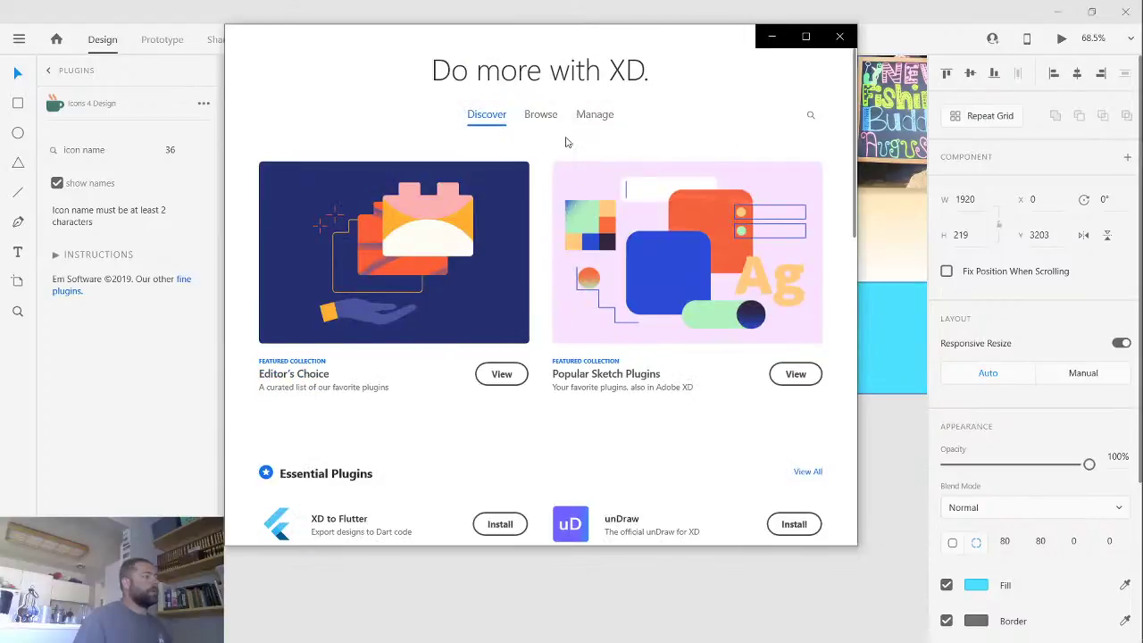
left_click(808, 116)
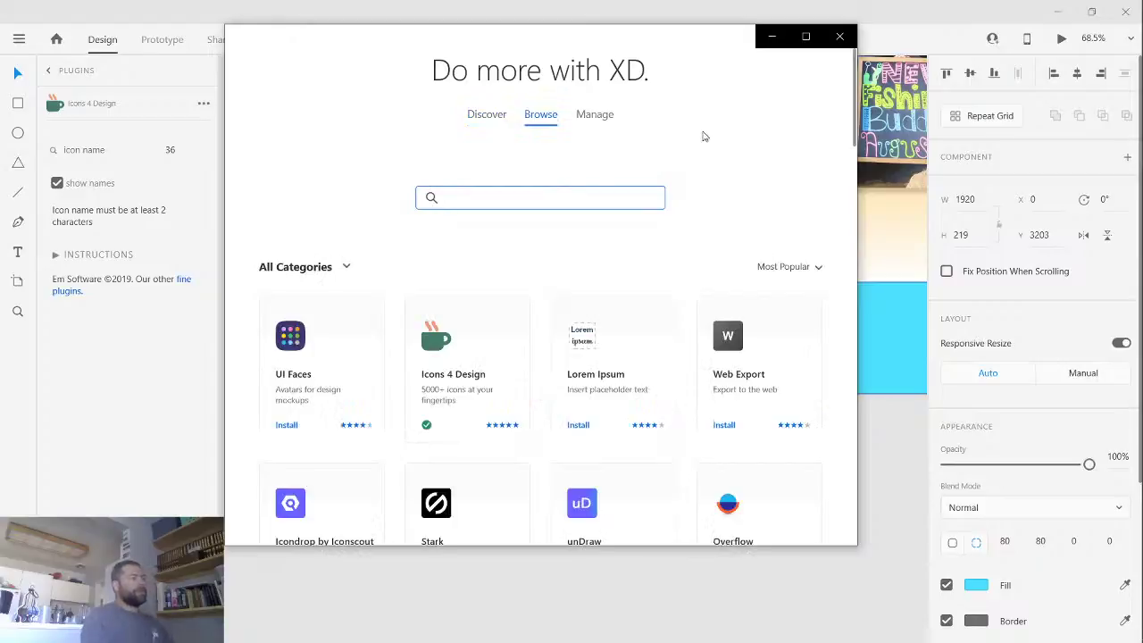
type("logo")
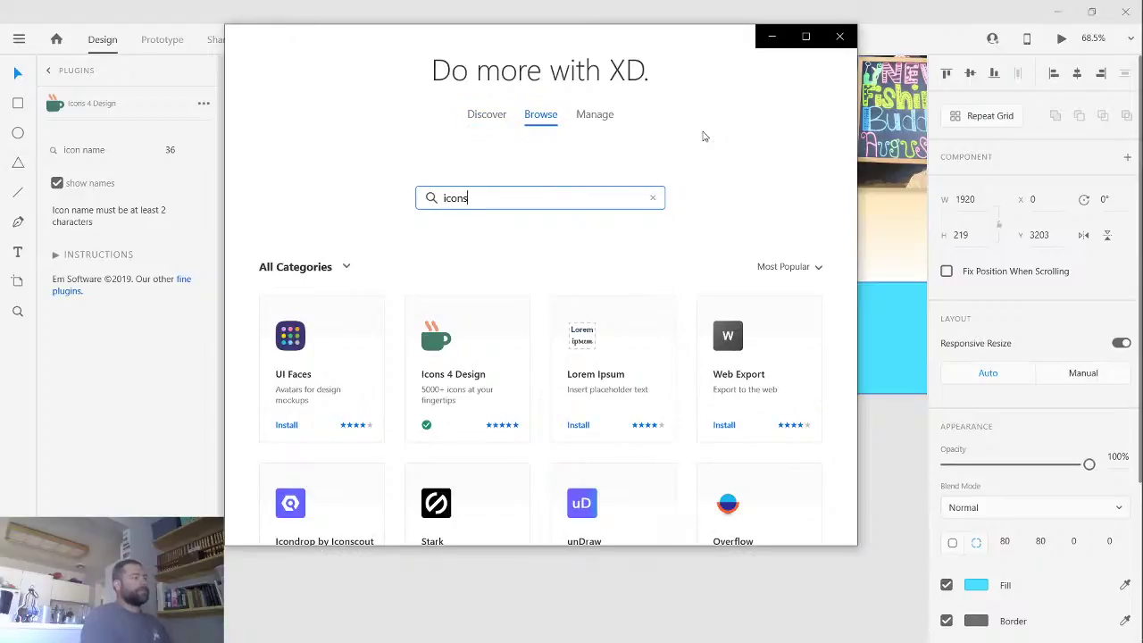
scroll(505, 331, "down", 4)
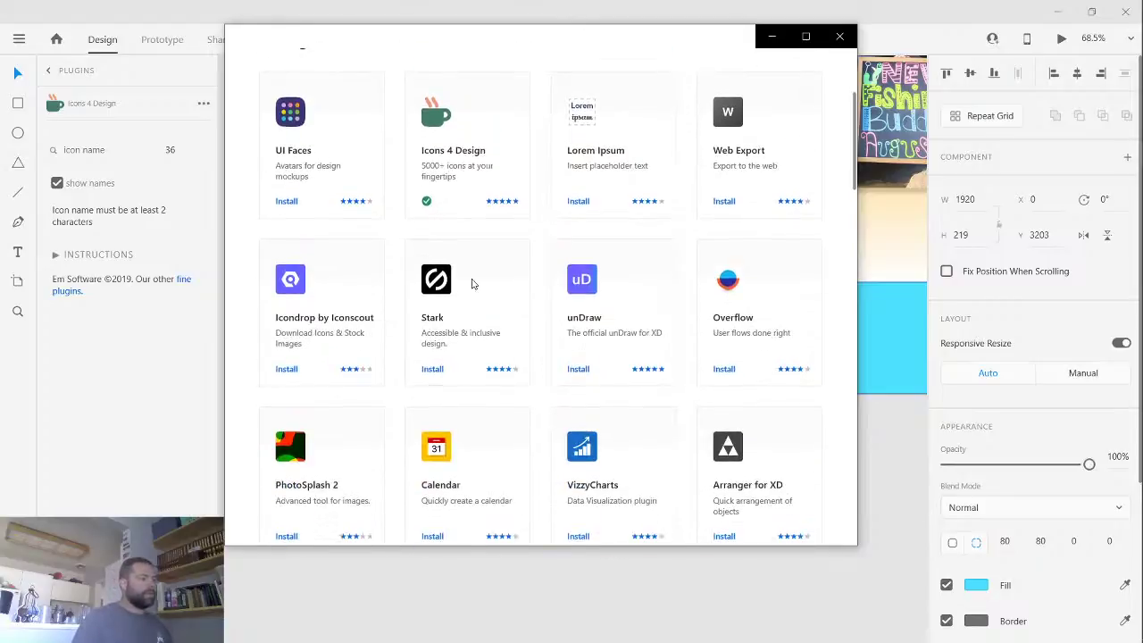
scroll(473, 284, "up", 4)
key("Return")
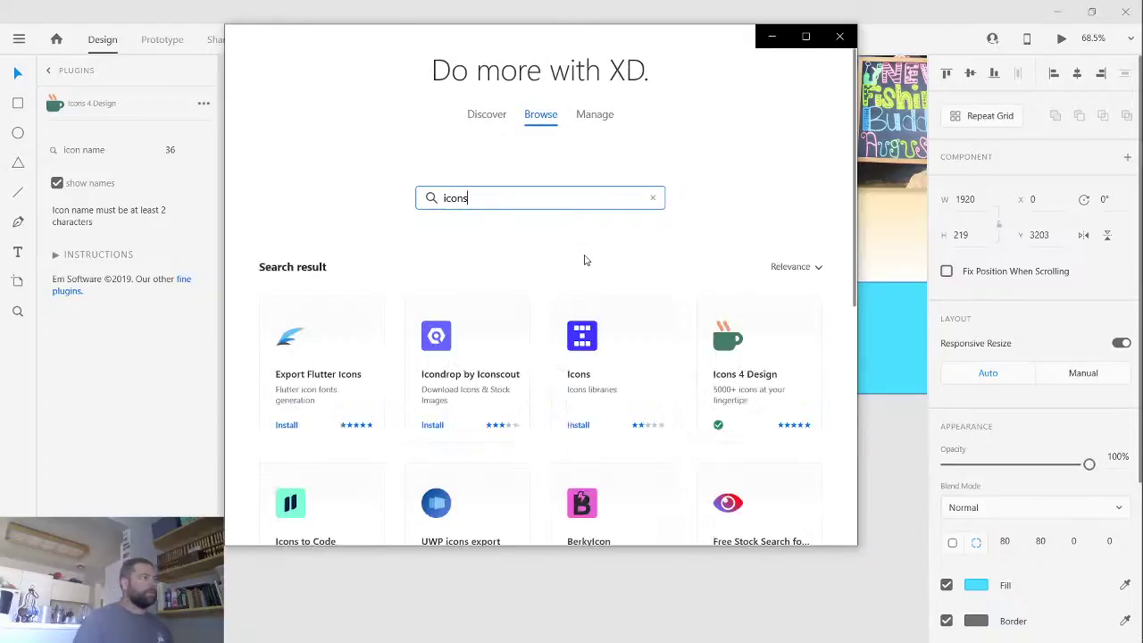
scroll(517, 421, "down", 2)
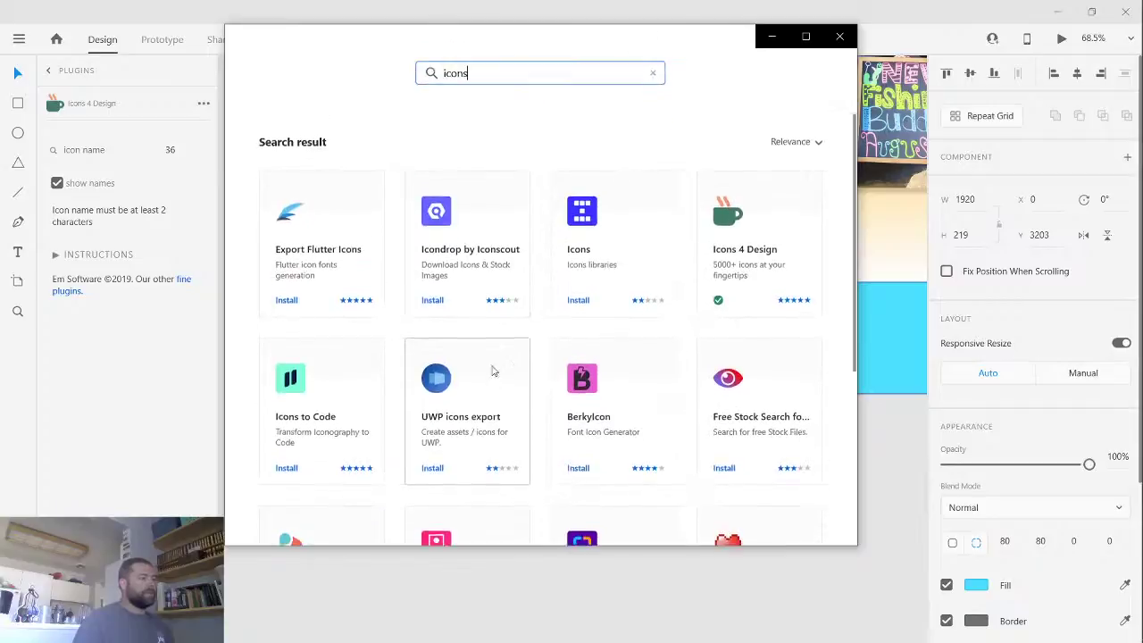
scroll(490, 369, "up", 2)
left_click(848, 43)
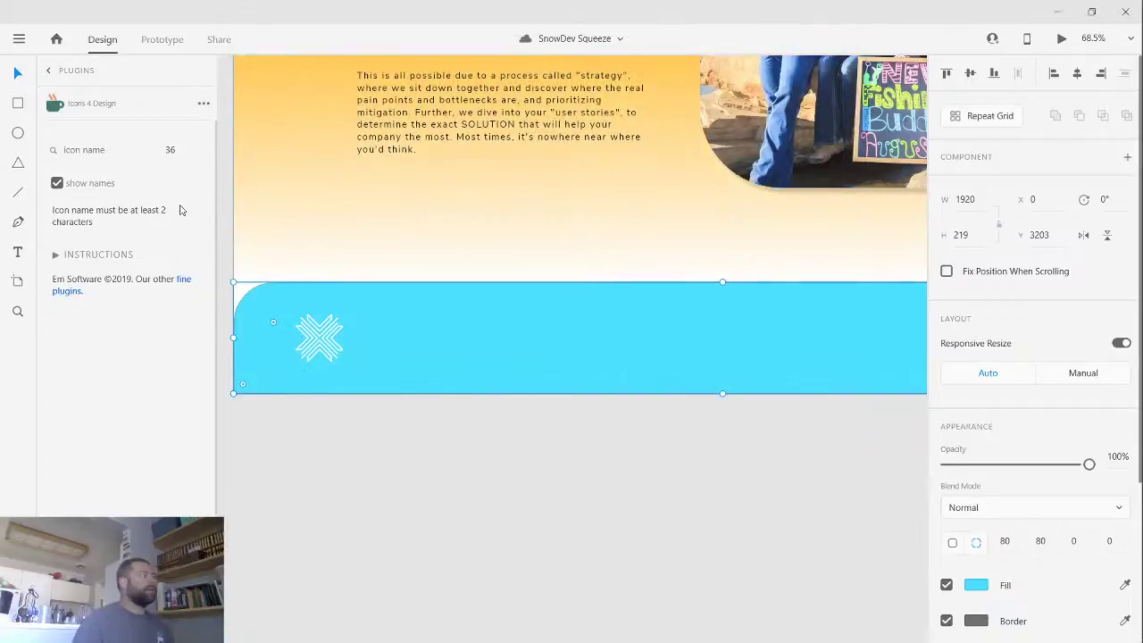
- Search the icon plugin for "face", insert the Awesome facebook-f icon, and move it onto the footer at about X 411, Y 3300
left_click(123, 149)
type("face")
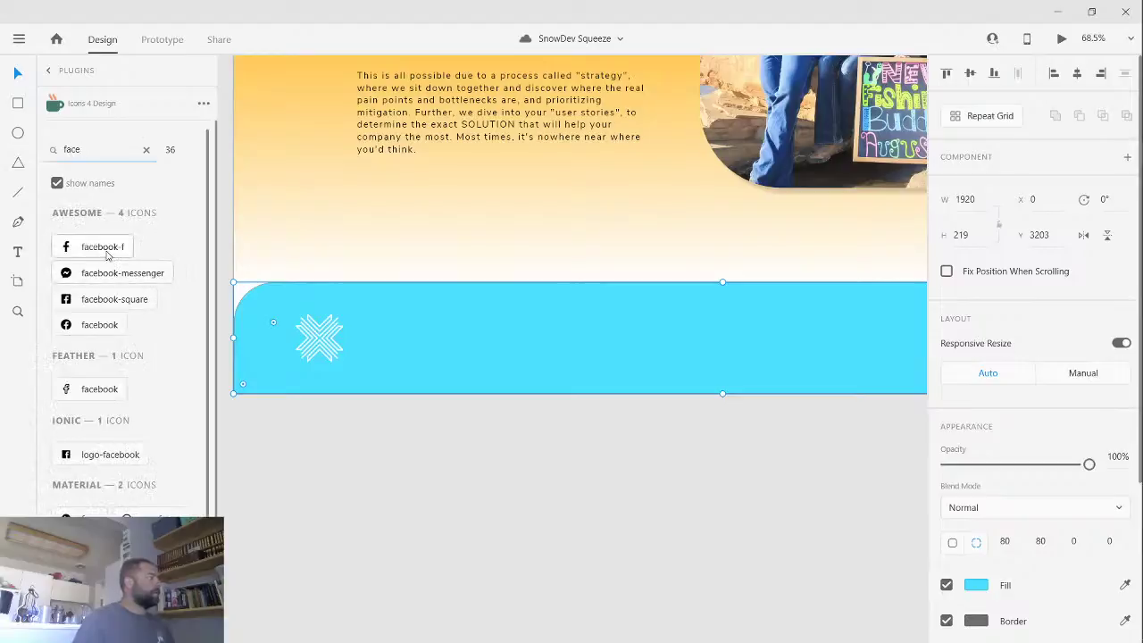
left_click(101, 250)
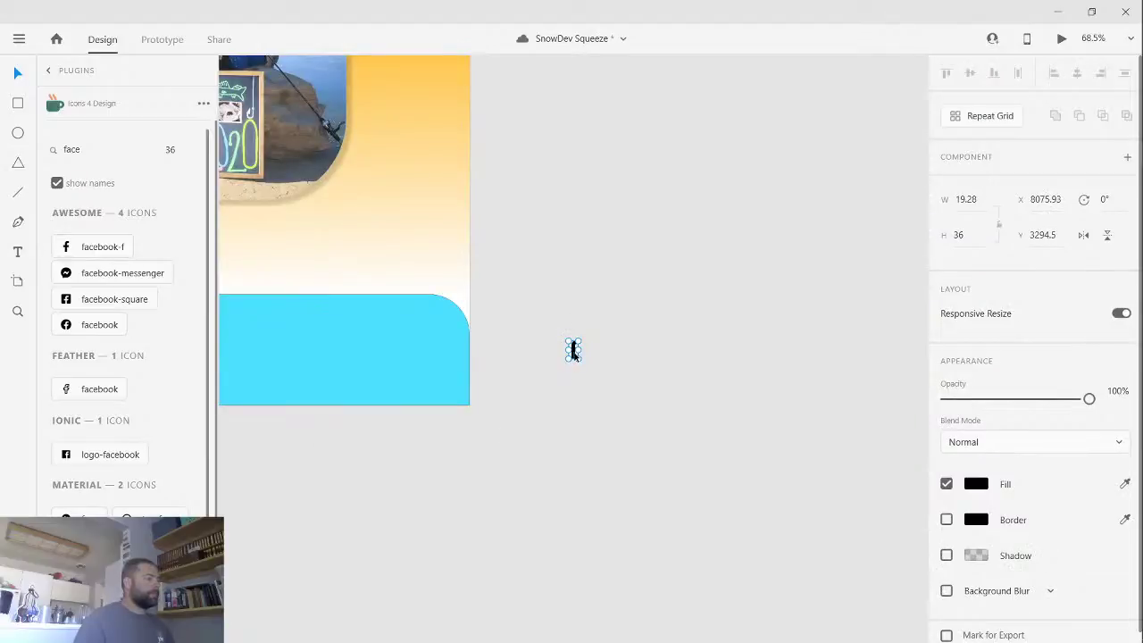
left_click_drag(573, 352, 232, 354)
left_click_drag(255, 467, 901, 464)
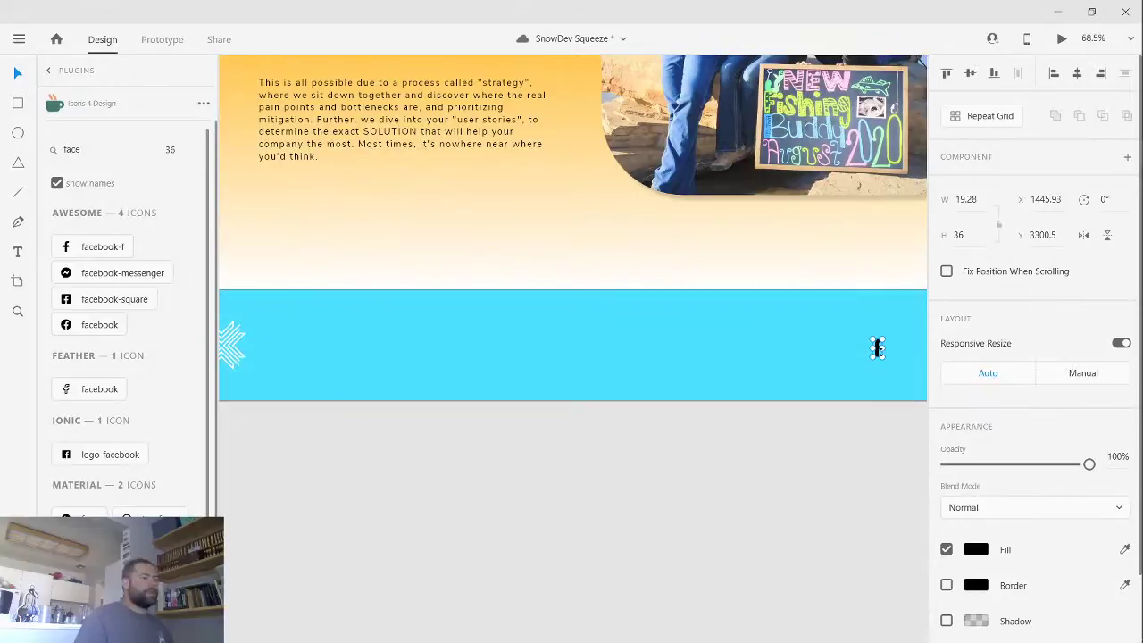
left_click_drag(866, 362, 339, 362)
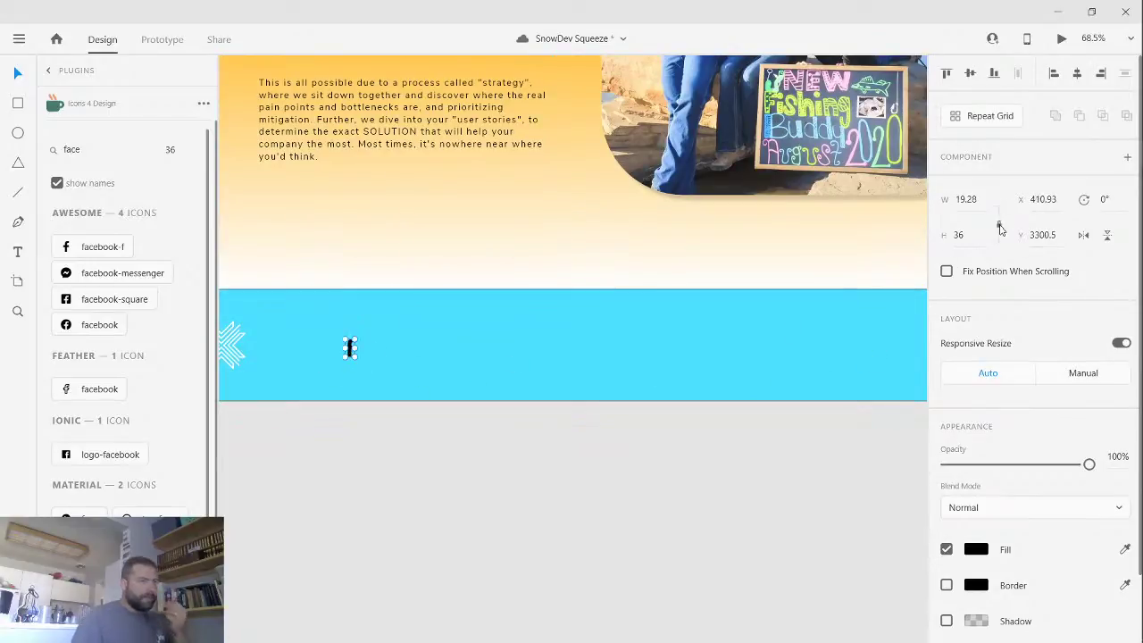
- Check the snowflake logo's size and scale the Facebook icon proportionally to a height of 95
left_click(232, 344)
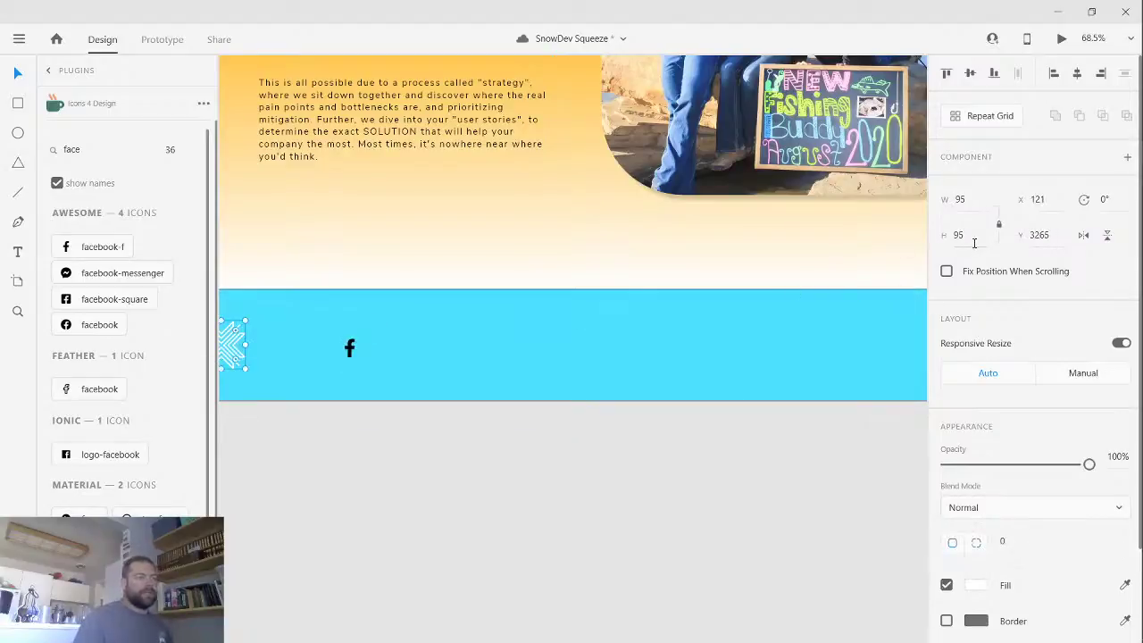
left_click(349, 348)
left_click(964, 235)
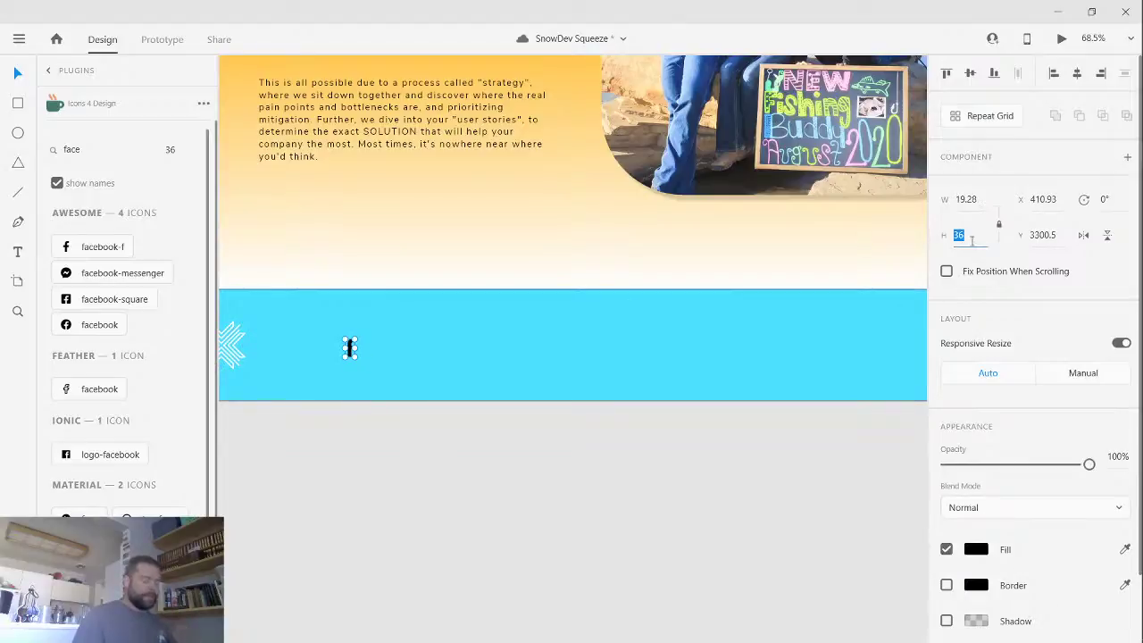
type("95")
key("Return")
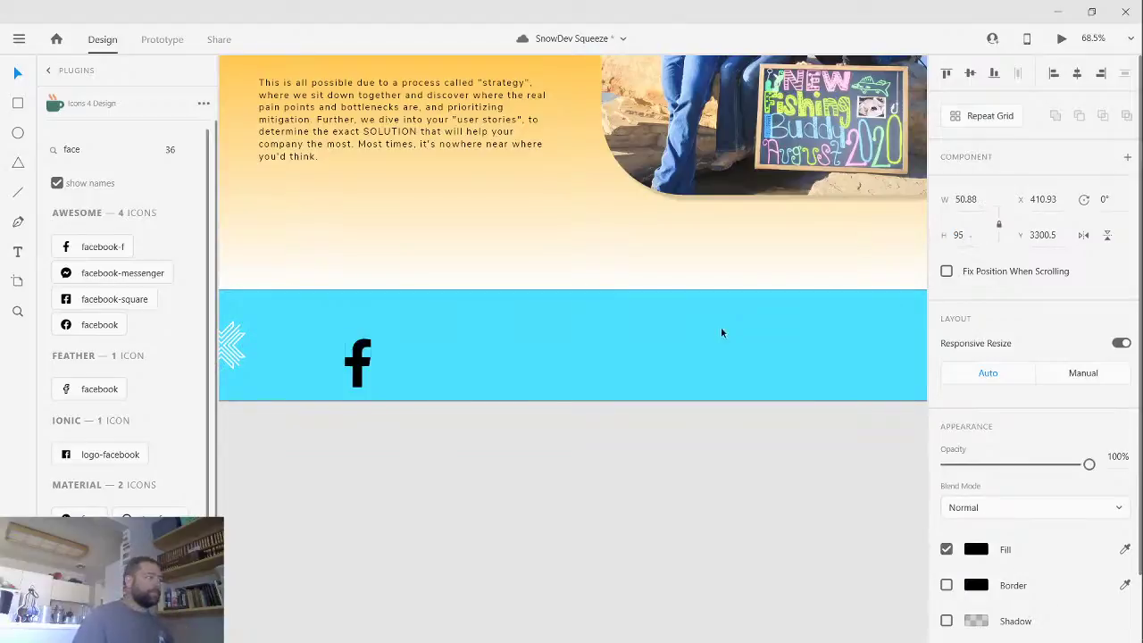
- Fill the Facebook icon with the white swatch and place it just to the right of the snowflake logo in the footer
left_click(976, 549)
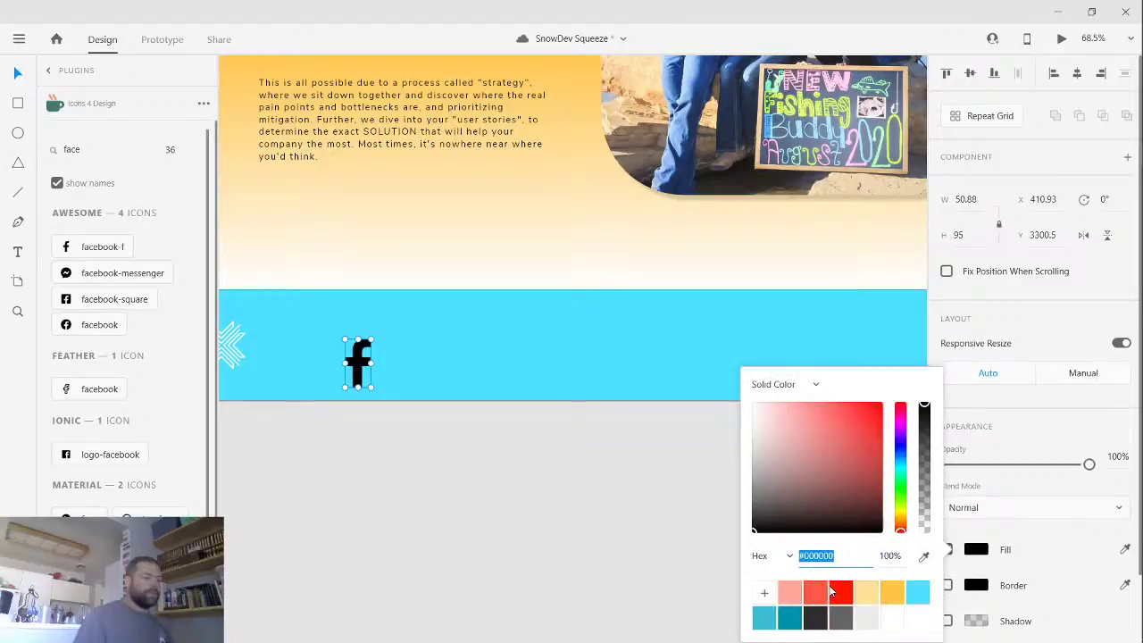
left_click(892, 618)
left_click_drag(356, 378, 286, 355)
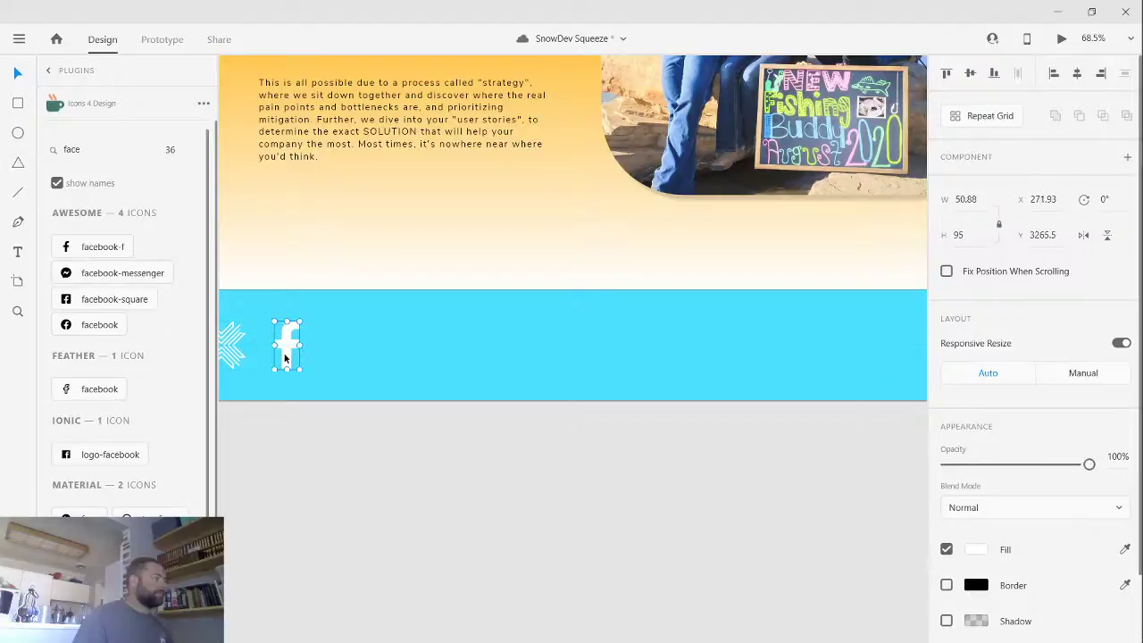
scroll(400, 462, "left", 3)
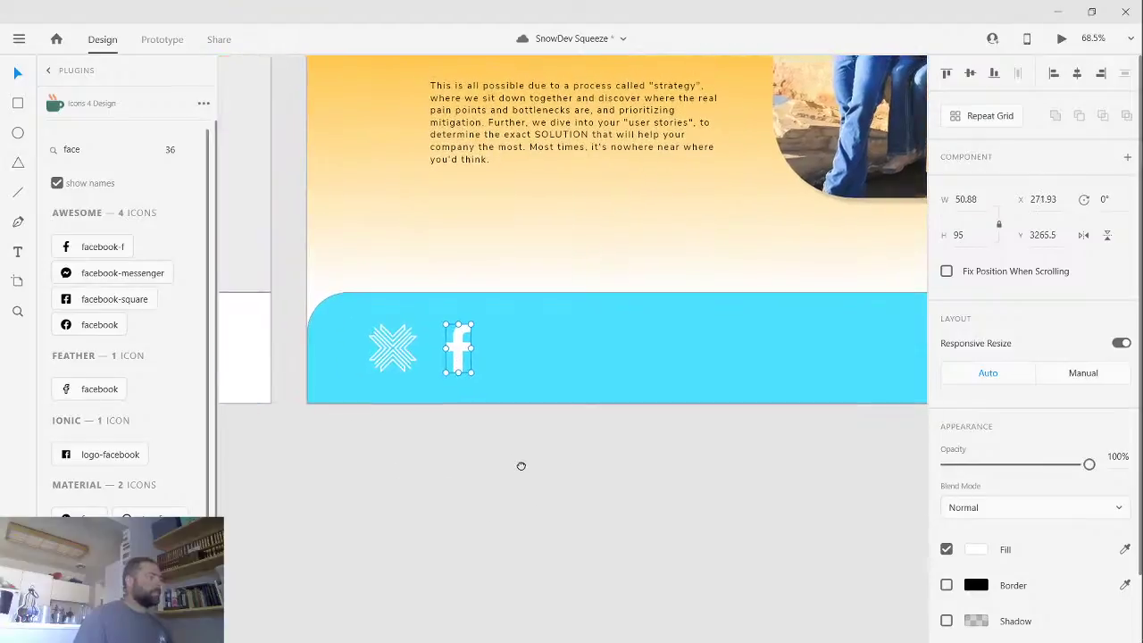
left_click_drag(450, 352, 459, 351)
left_click(480, 444)
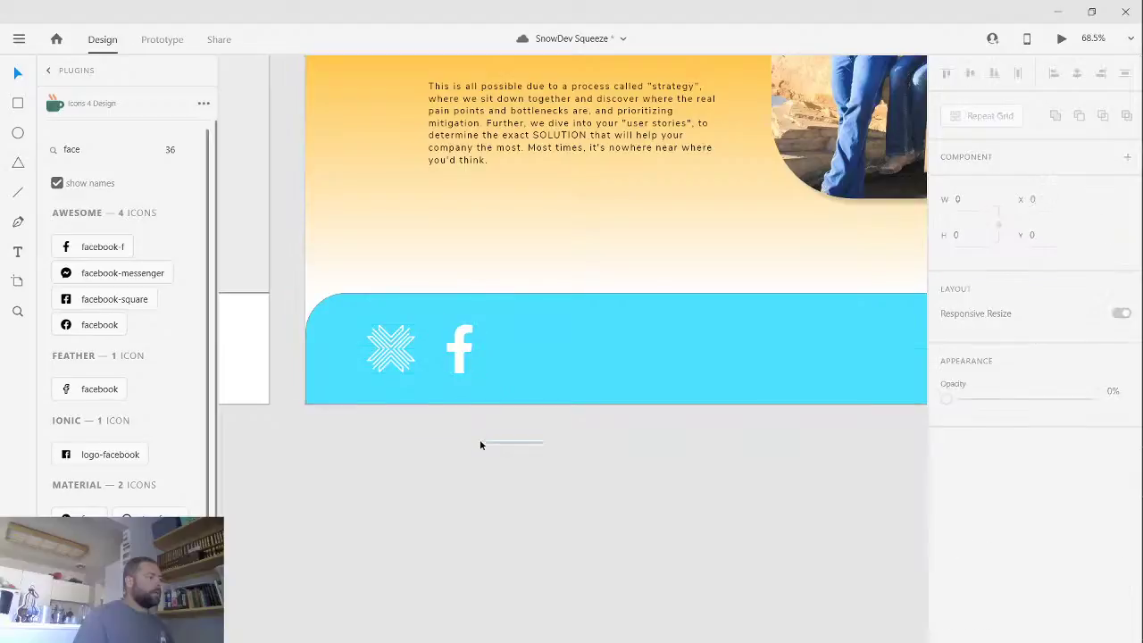
left_click_drag(574, 447, 459, 443)
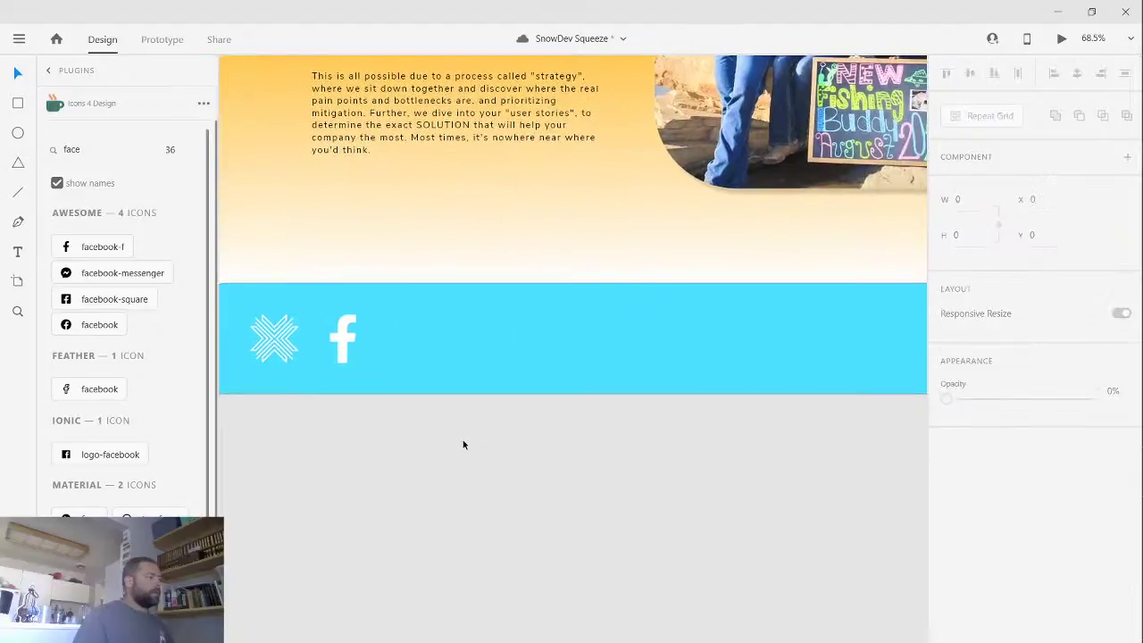
- Search the icon plugin for "twitter" and insert the Awesome twitter icon
left_click(125, 154)
left_click(130, 169)
double_click(101, 149)
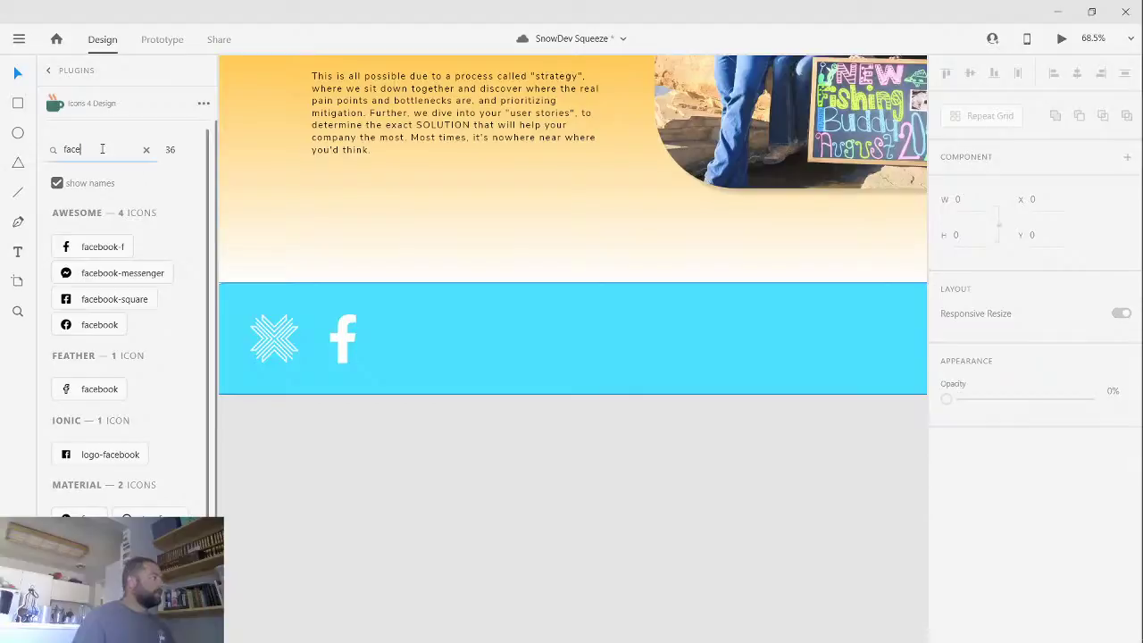
type("twitter")
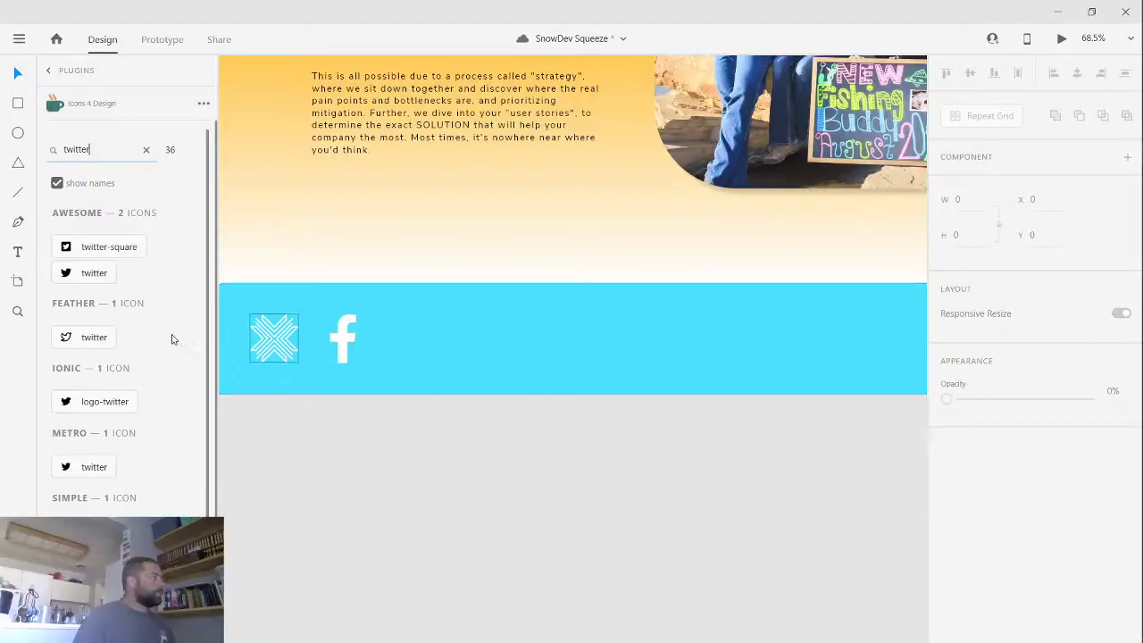
left_click(94, 275)
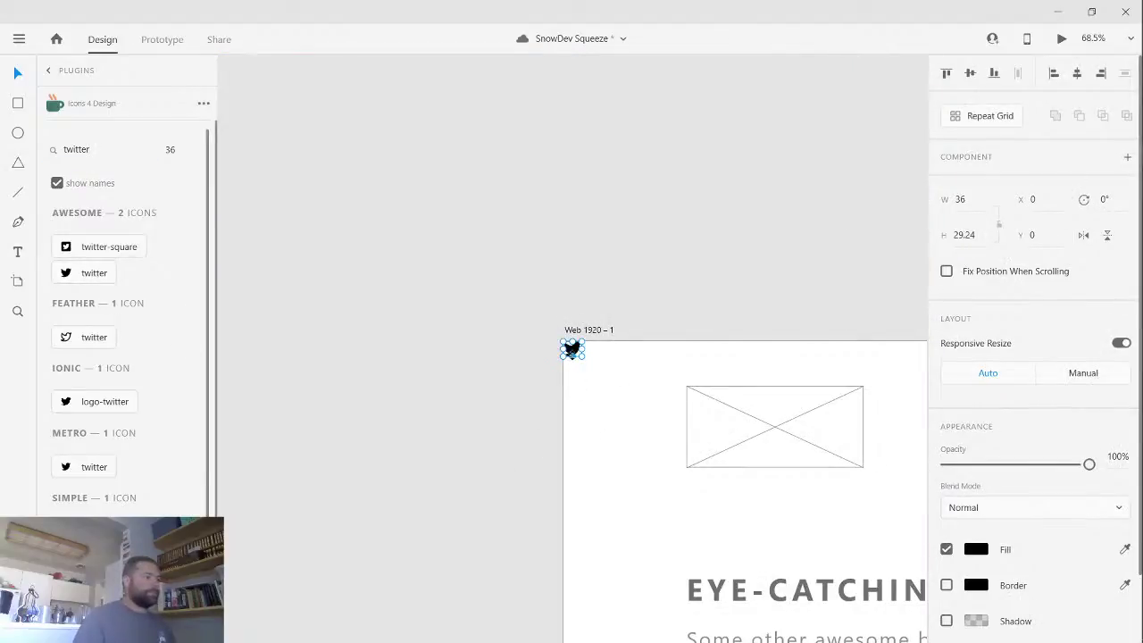
- Enlarge the Twitter icon to about 362 by 294 and move it onto the empty canvas below the Hifi Draft 1 footer
left_click_drag(598, 349, 793, 267)
scroll(831, 308, "down", 4)
scroll(810, 349, "right", 6)
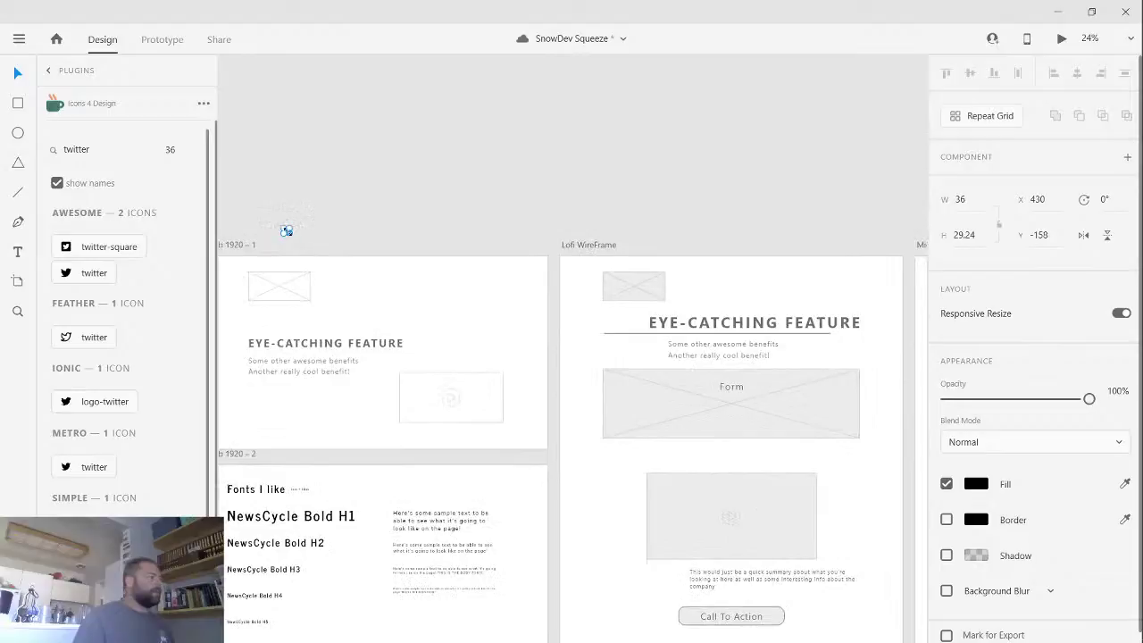
left_click_drag(286, 231, 745, 471)
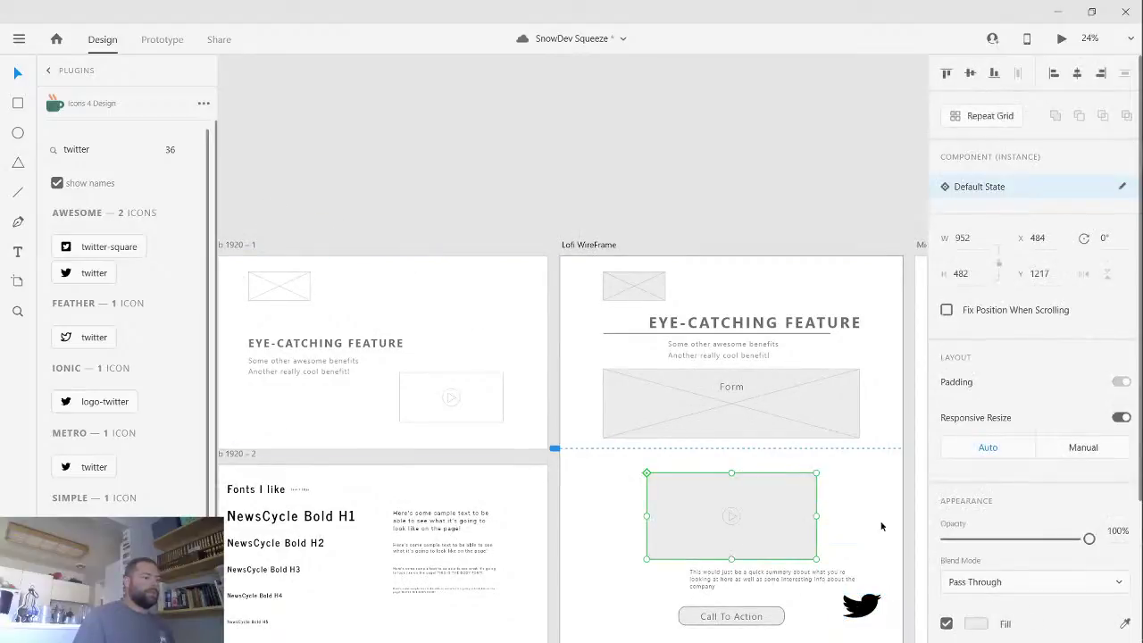
left_click_drag(884, 523, 373, 117)
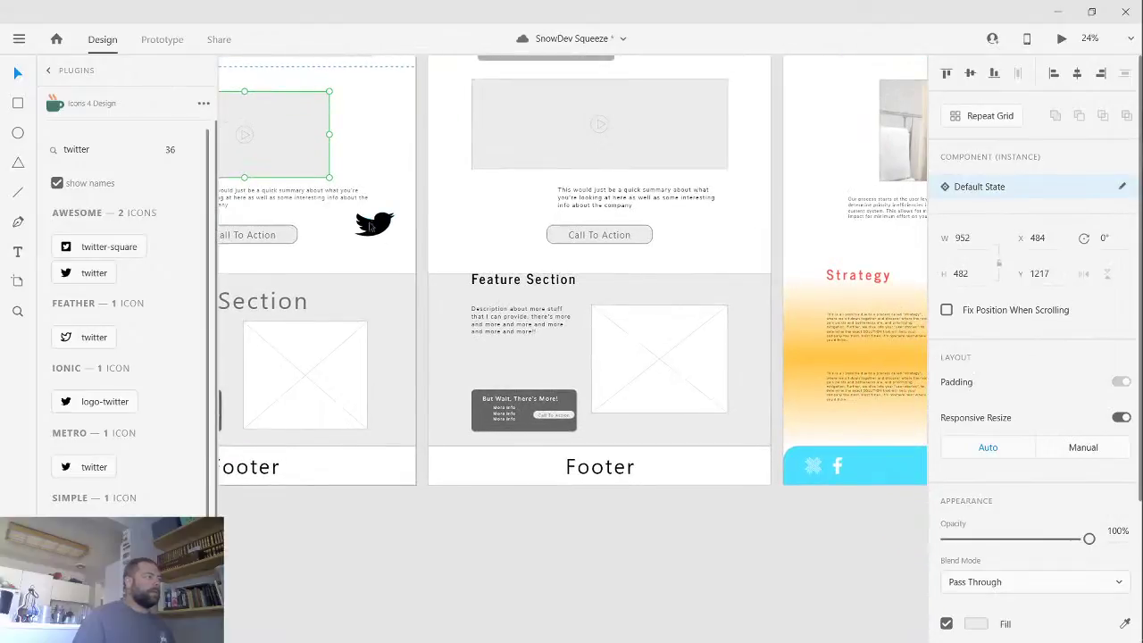
left_click_drag(373, 228, 859, 551)
left_click_drag(558, 388, 793, 514)
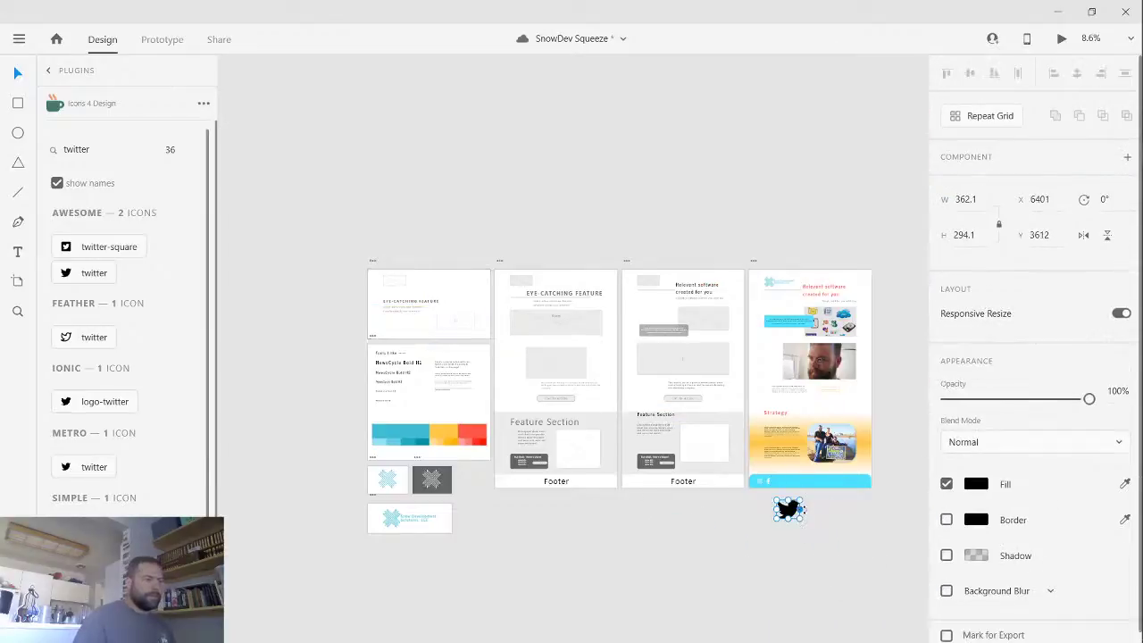
- Scale the Twitter icon proportionally to a height of 95 and fill it with the white swatch
scroll(799, 509, "up", 5)
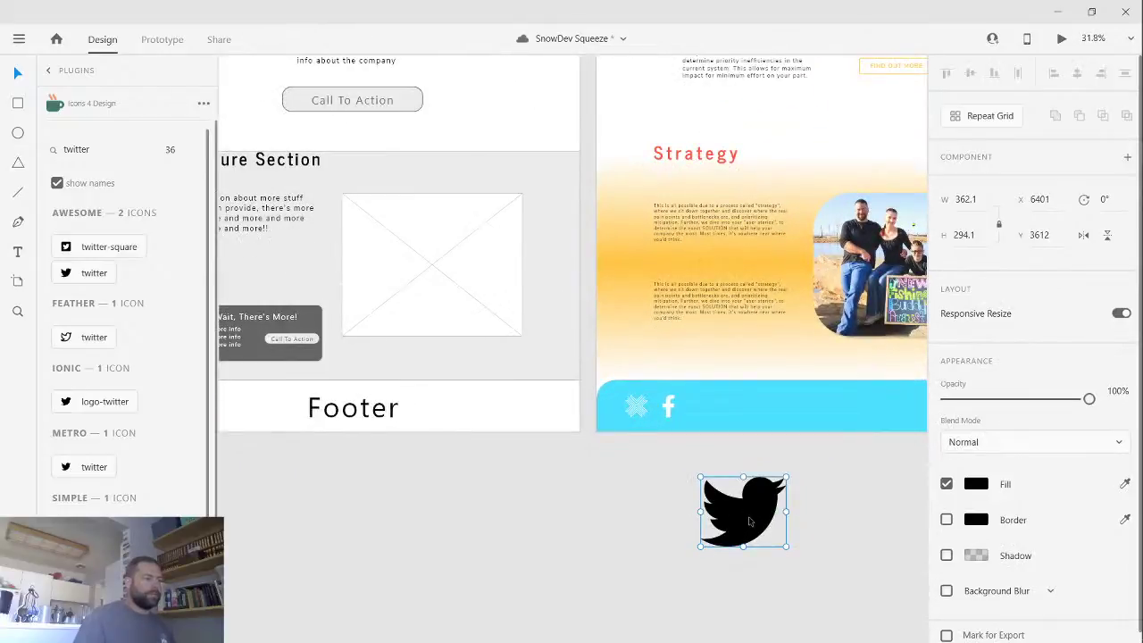
left_click(982, 239)
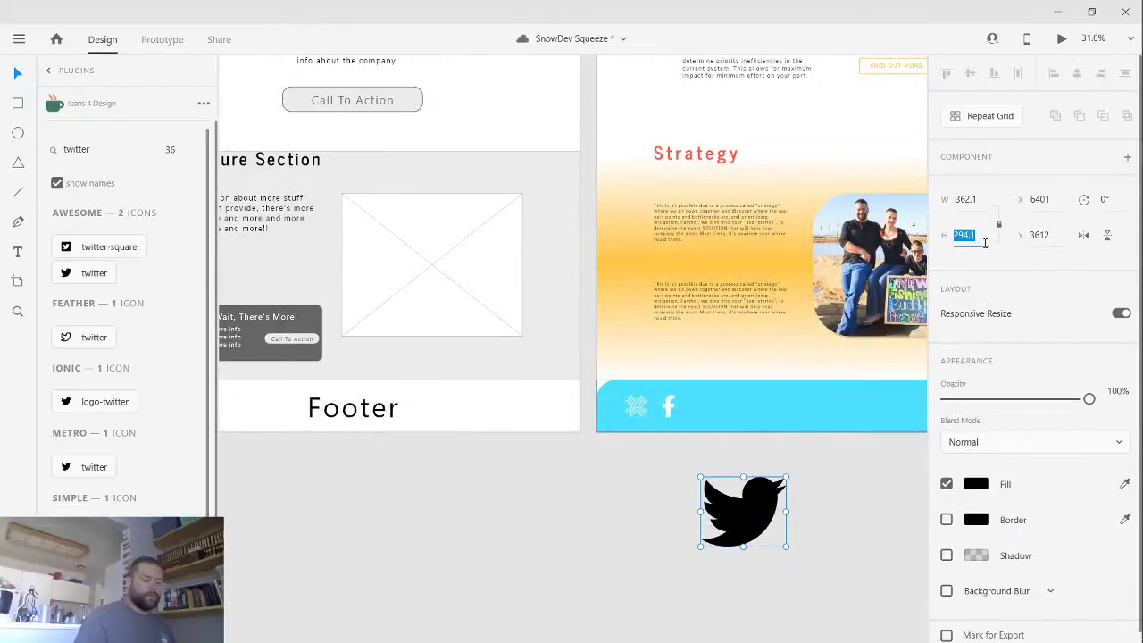
type("95")
key("Return")
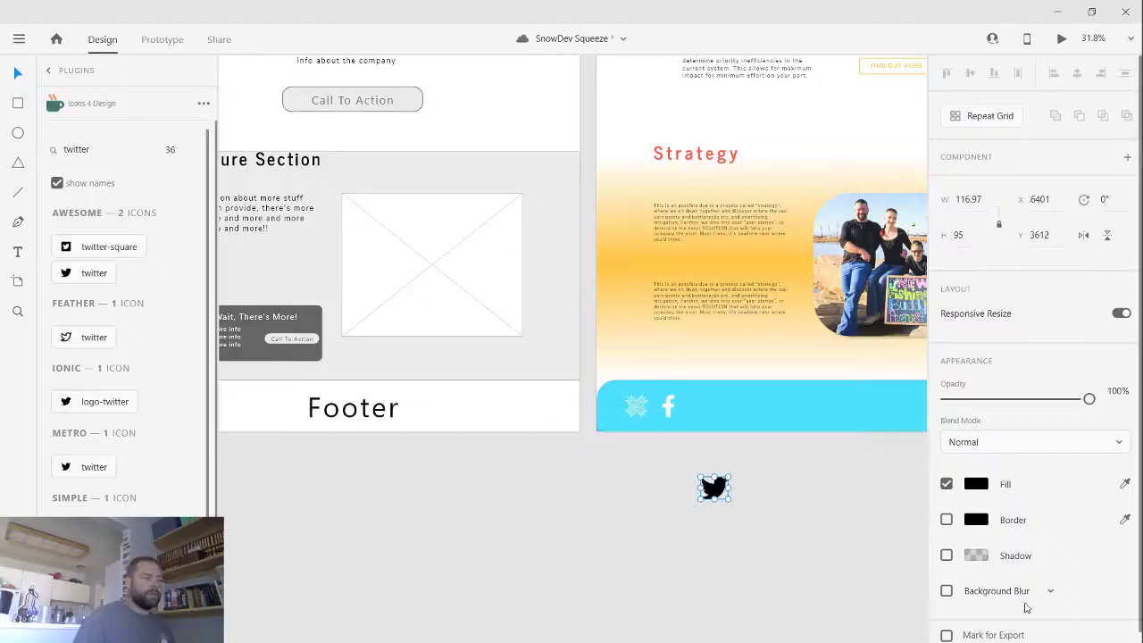
scroll(1026, 584, "down", 1)
scroll(1018, 535, "up", 1)
left_click(976, 484)
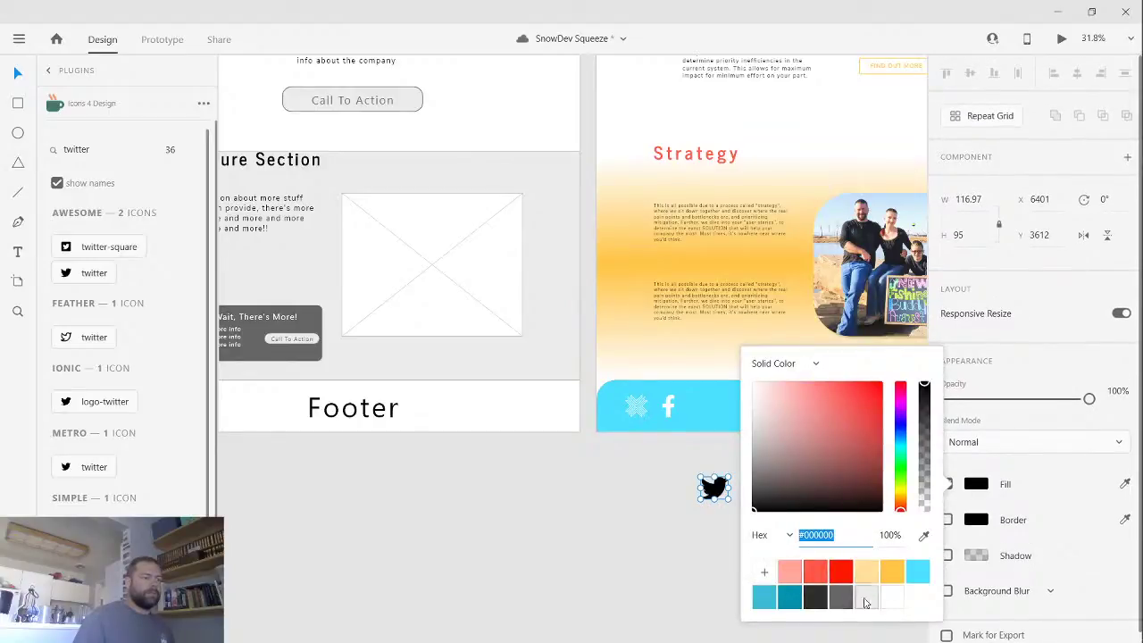
left_click(891, 597)
- Place the white Twitter icon in the footer beside the Facebook icon, at about X 391, Y 3265
left_click_drag(714, 488, 700, 411)
scroll(700, 407, "up", 5)
left_click_drag(771, 518, 566, 497)
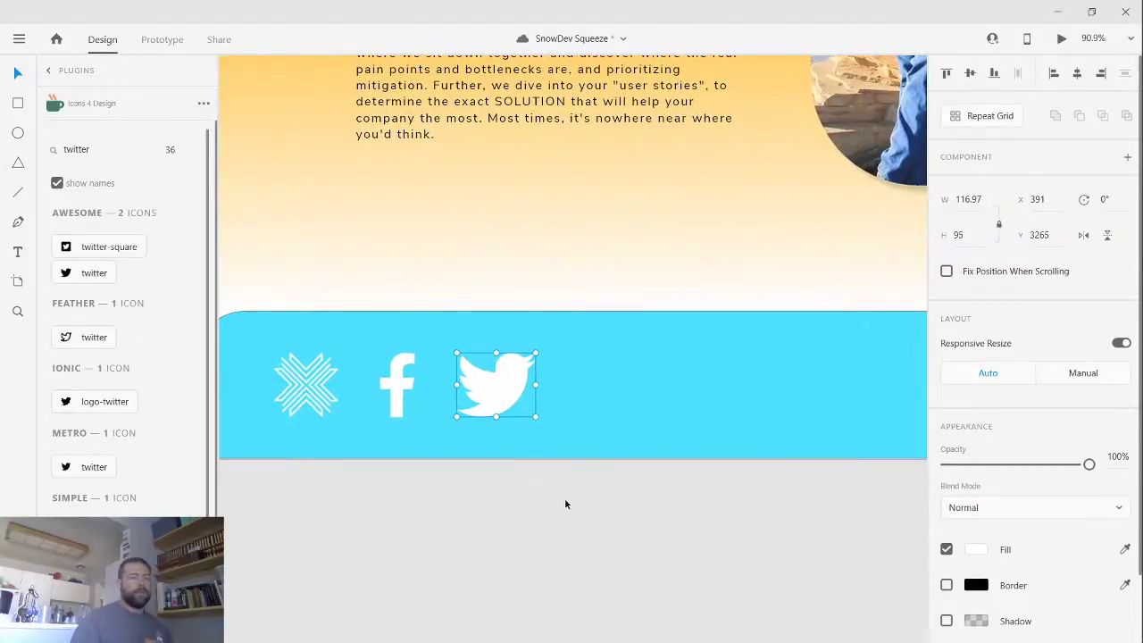
- Search the icon plugin for "inst" and insert the Awesome instagram icon
left_click(108, 157)
double_click(109, 158)
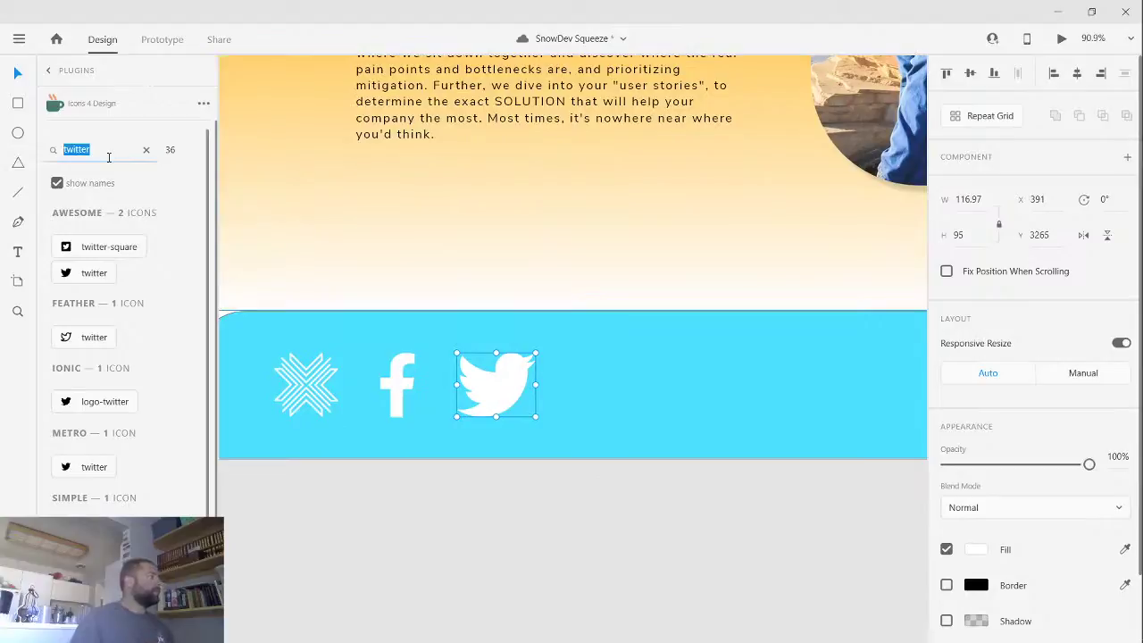
left_click(612, 415)
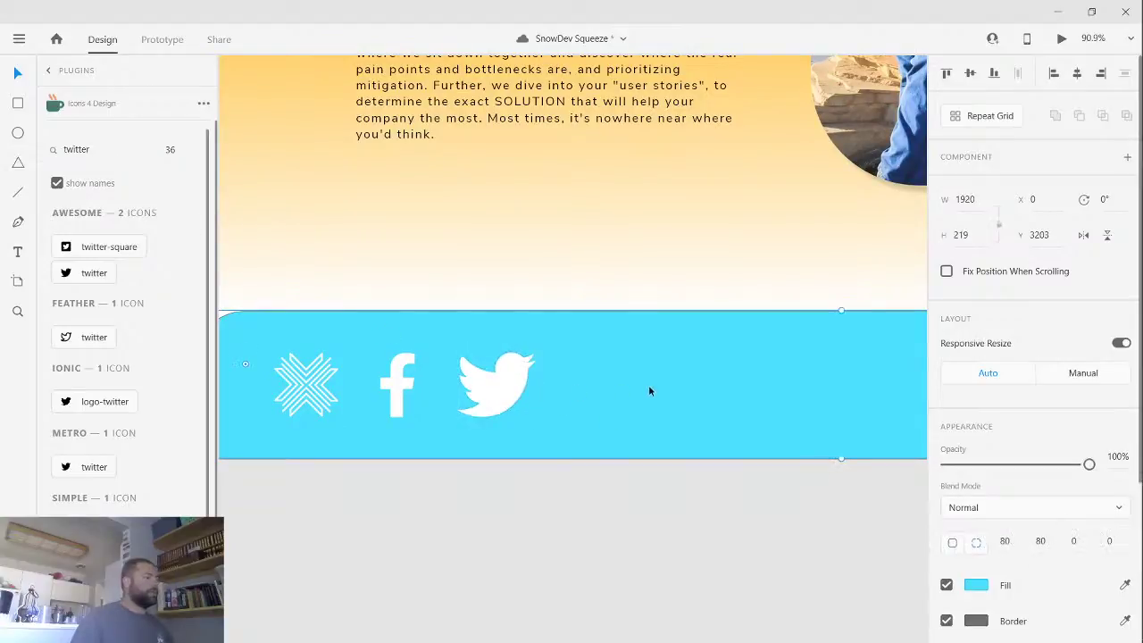
double_click(108, 159)
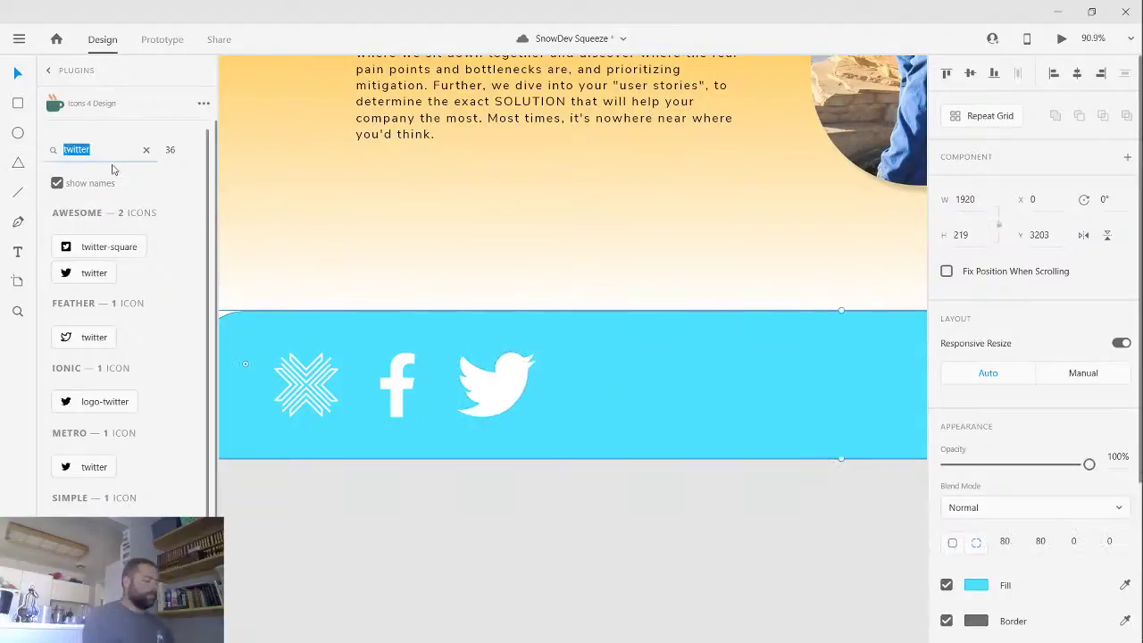
type("inst")
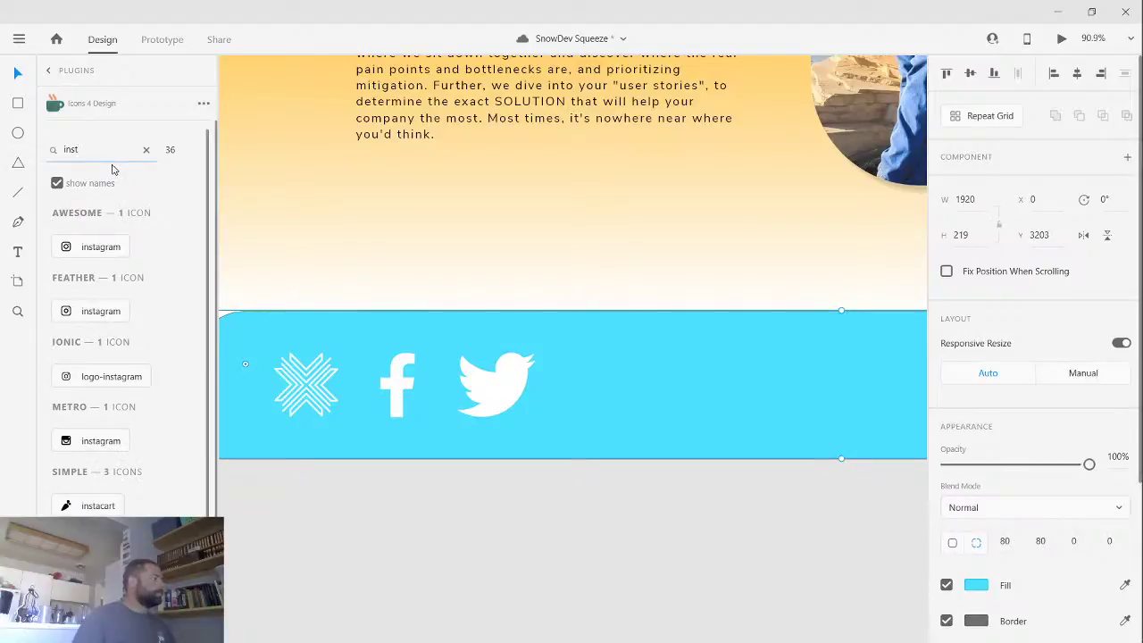
left_click(79, 255)
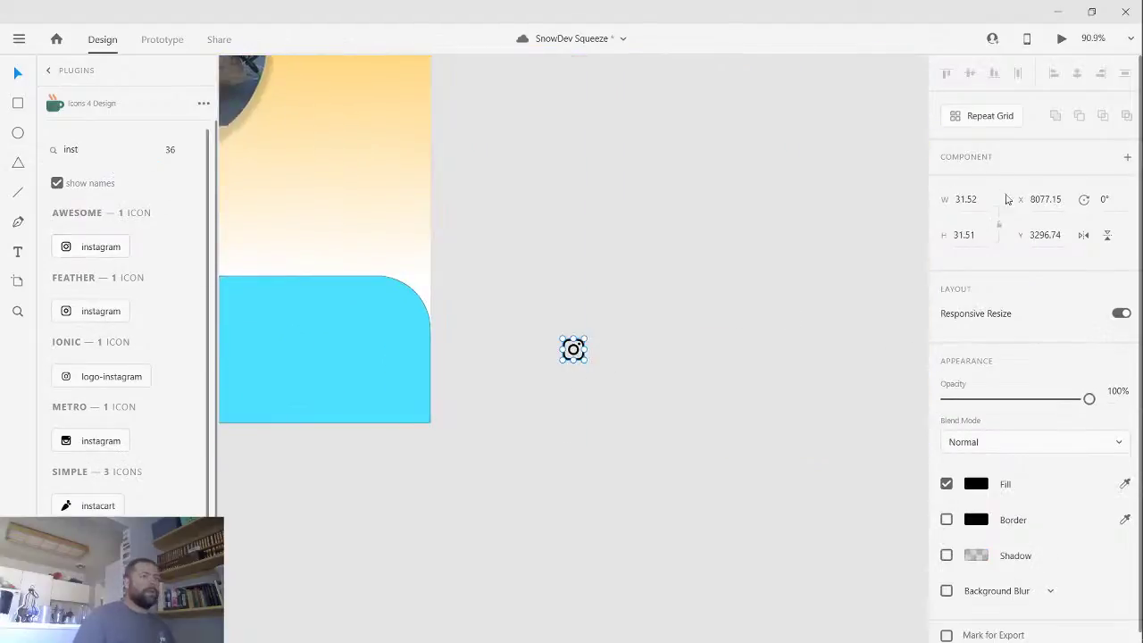
- Scale the Instagram icon proportionally to a height of 95, fill it with the white swatch, and deselect it
double_click(978, 234)
type("95")
key("Return")
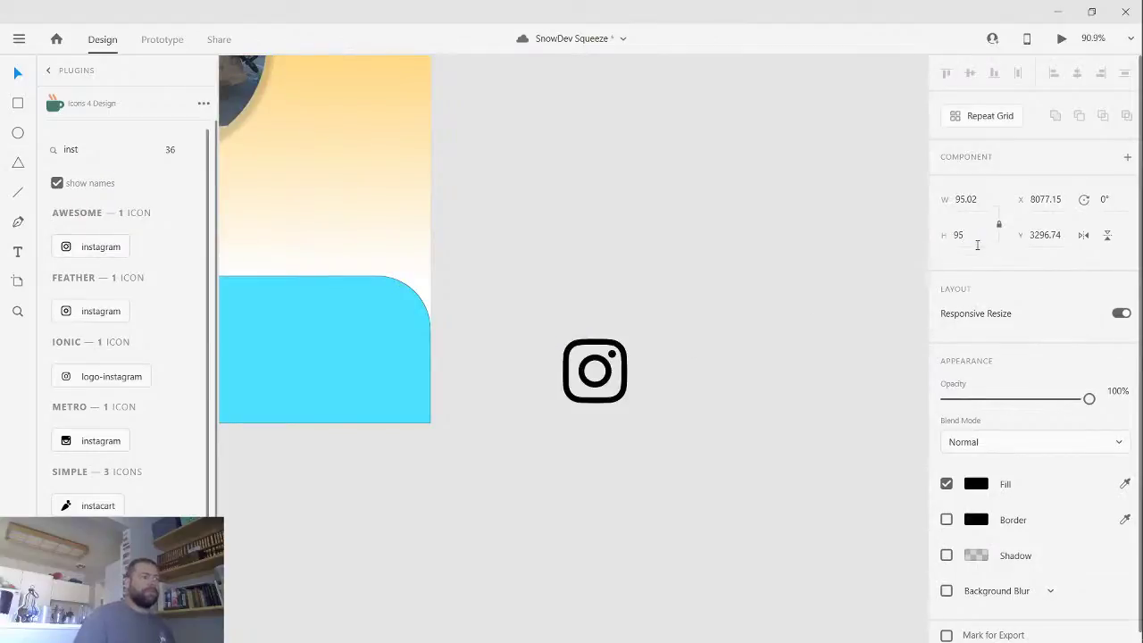
left_click(977, 482)
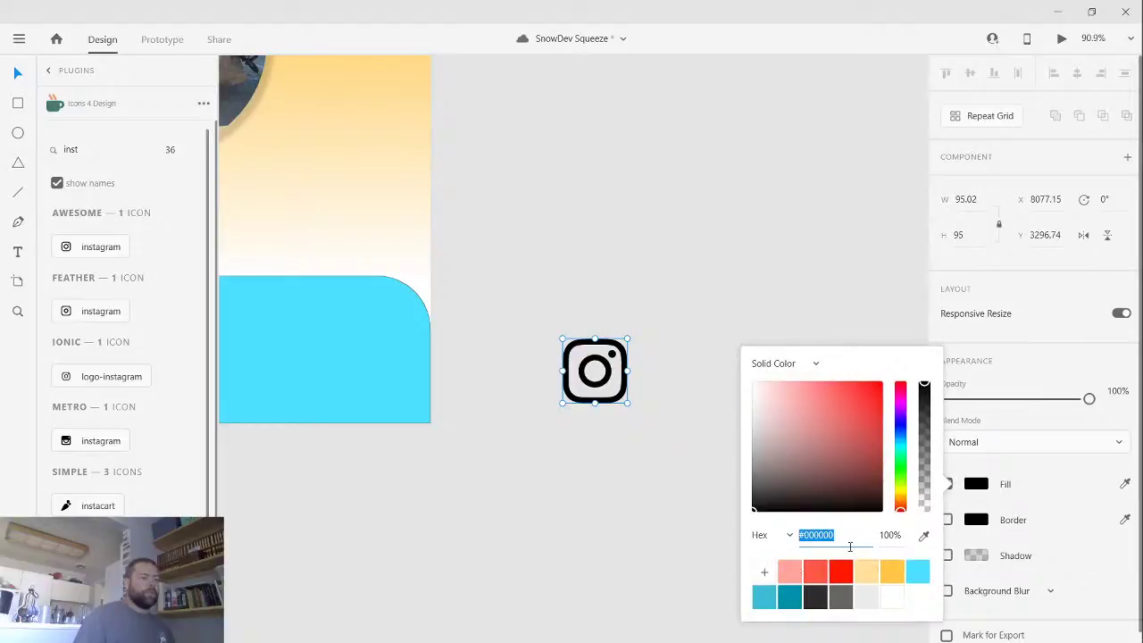
left_click(899, 597)
left_click(570, 549)
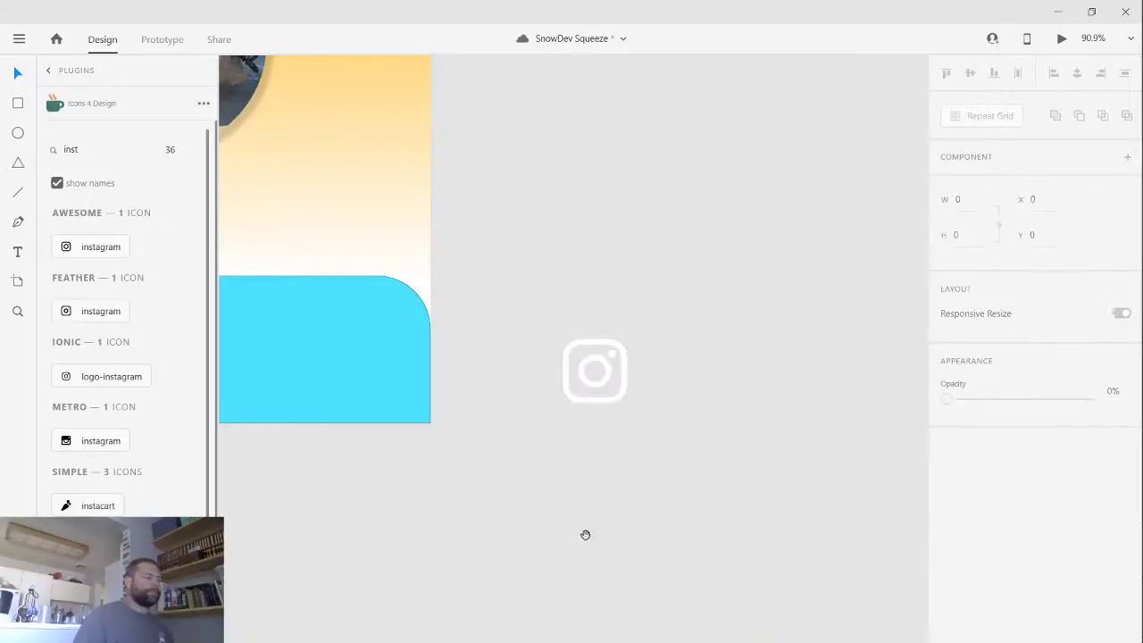
- Move the white Instagram icon into the footer, just to the right of the Twitter icon and level with it
left_click_drag(543, 507, 899, 461)
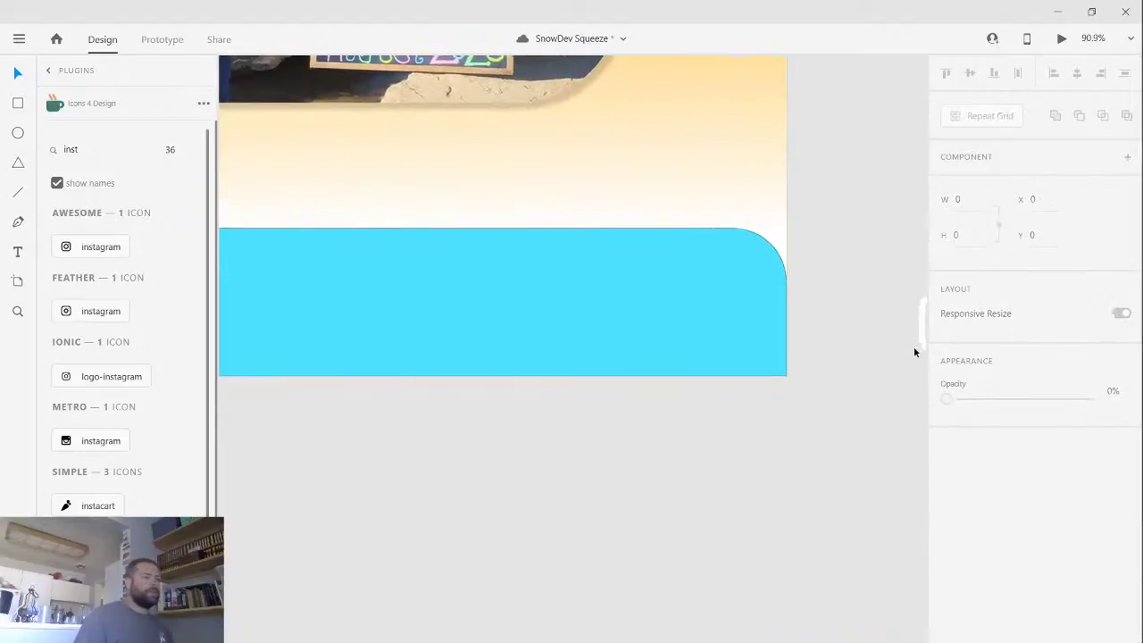
left_click_drag(914, 352, 223, 309)
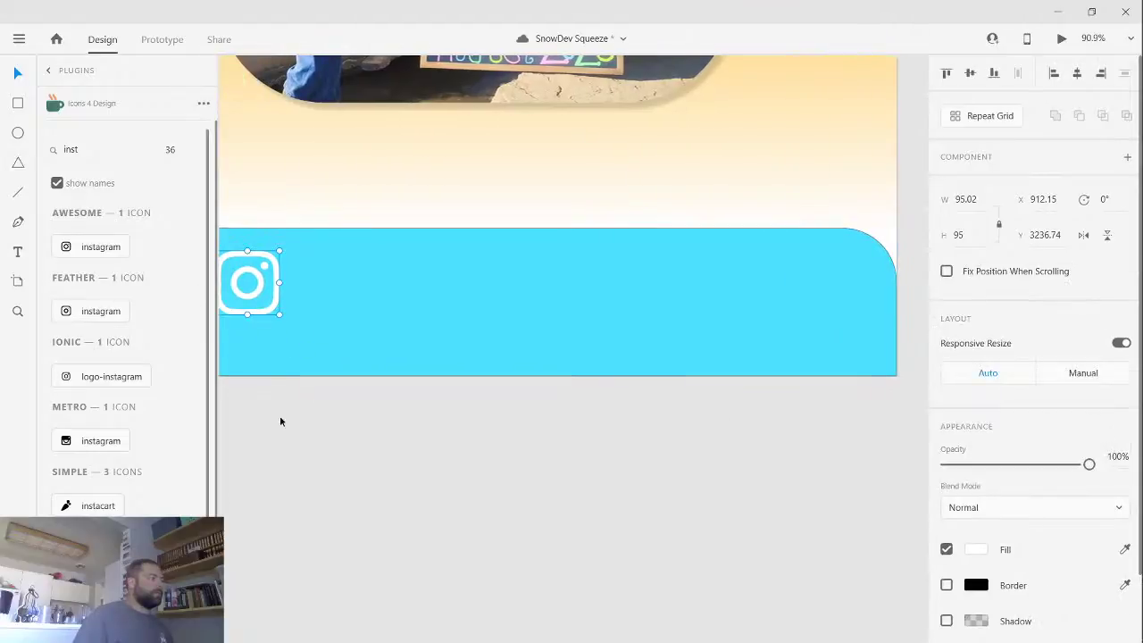
left_click_drag(279, 421, 450, 337)
left_click(628, 467)
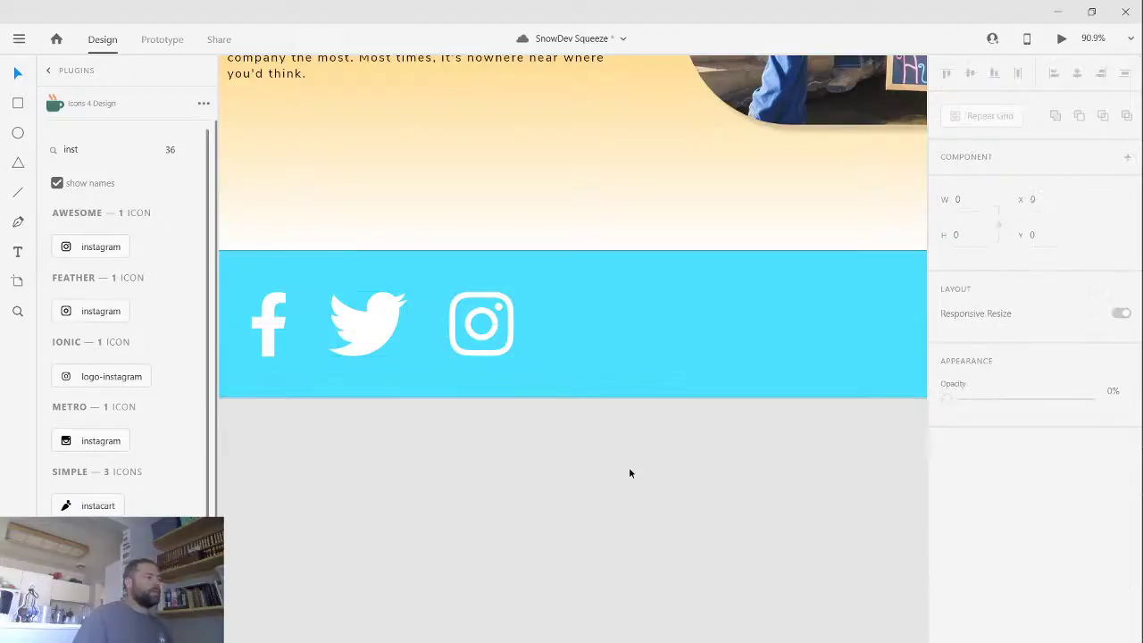
- Save the document and start a text line in the footer to the right of the Instagram icon, at about X 800
scroll(629, 467, "down", 1)
scroll(630, 471, "down", 2)
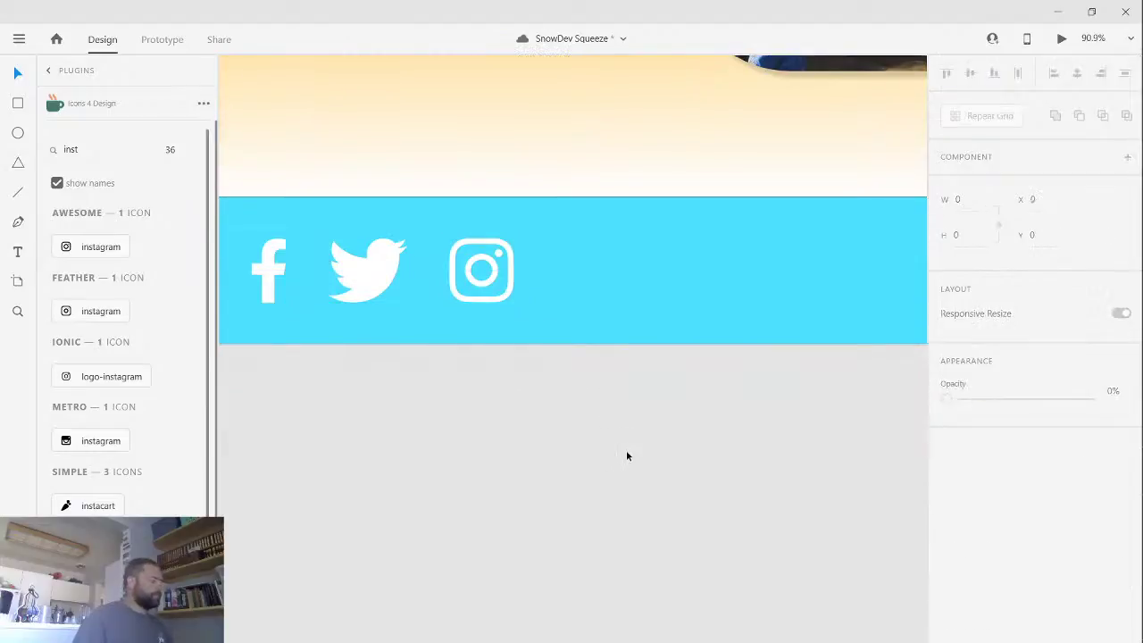
scroll(625, 451, "down", 5)
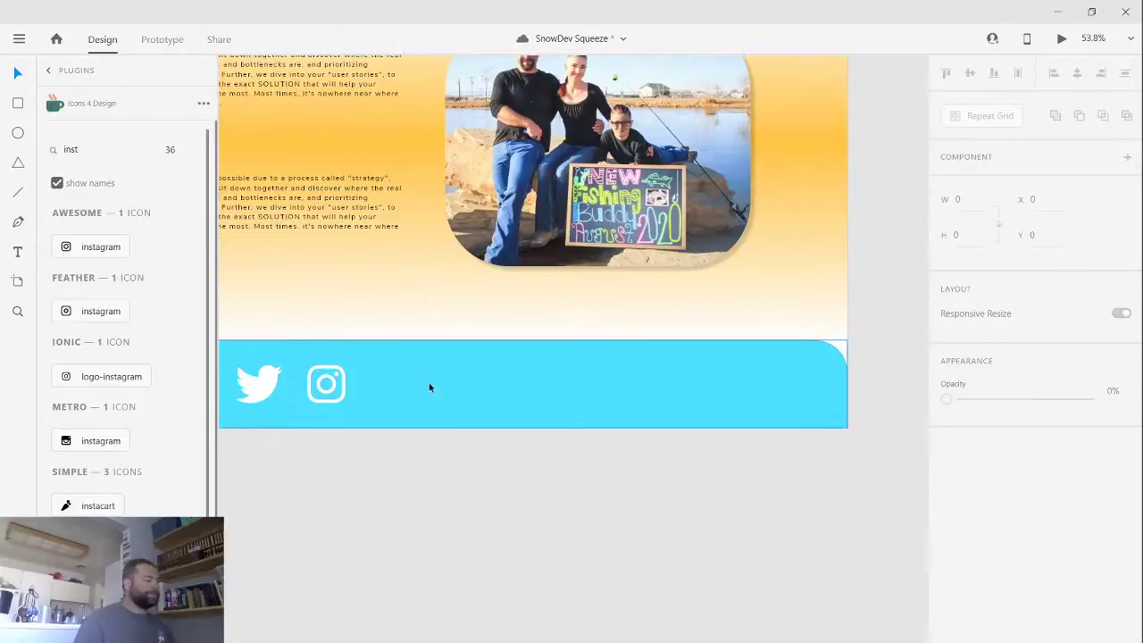
key("ctrl+s")
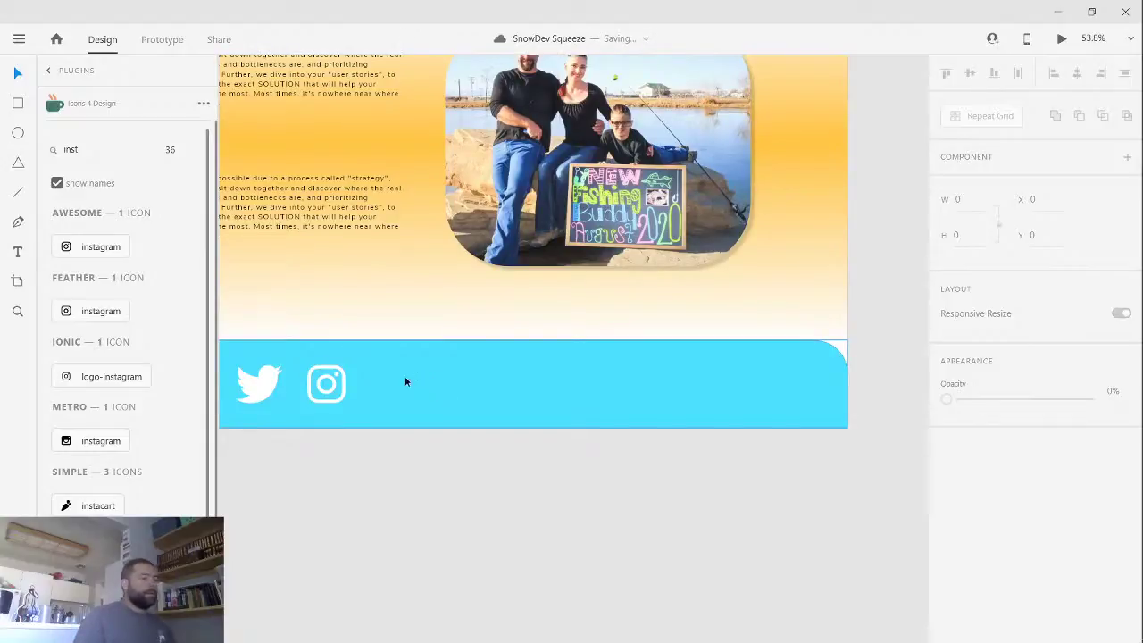
left_click(400, 380)
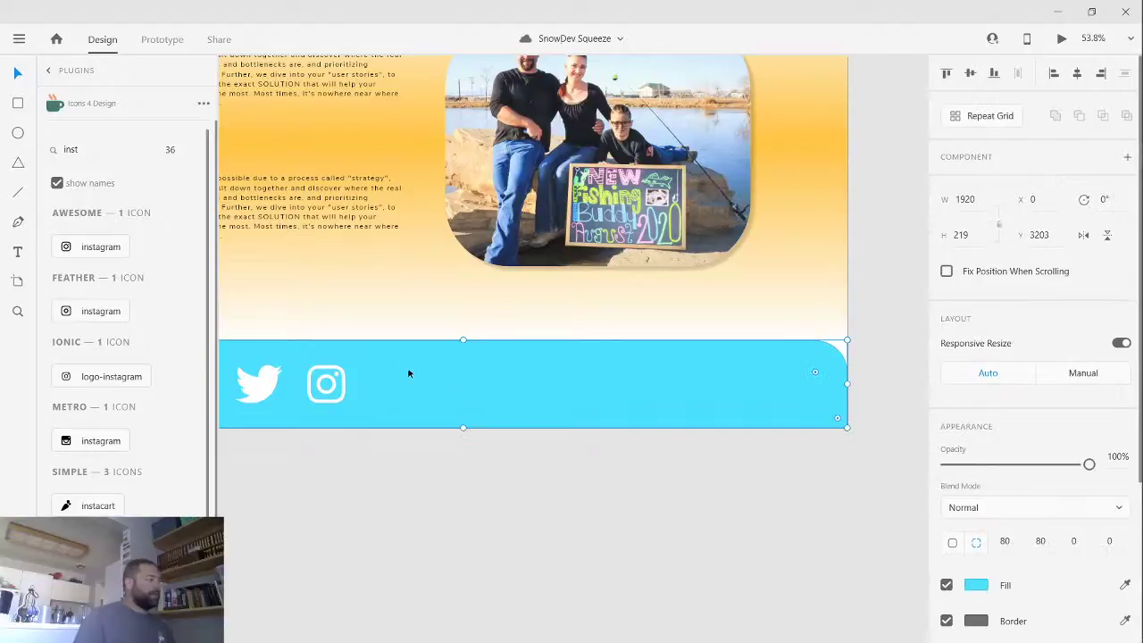
left_click(399, 362)
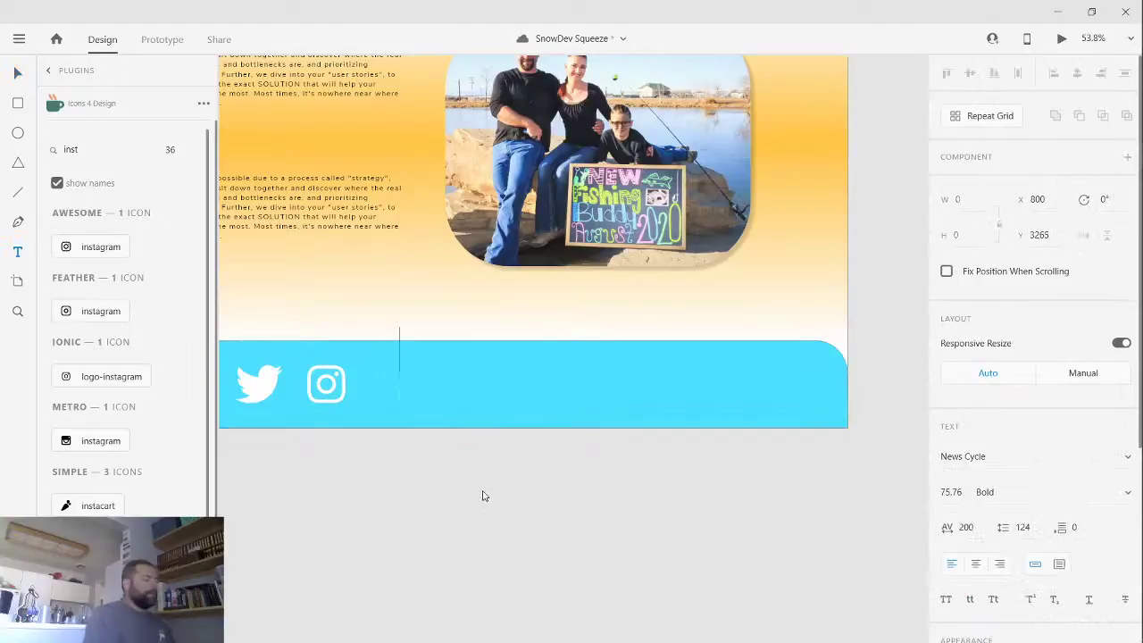
type("office hours")
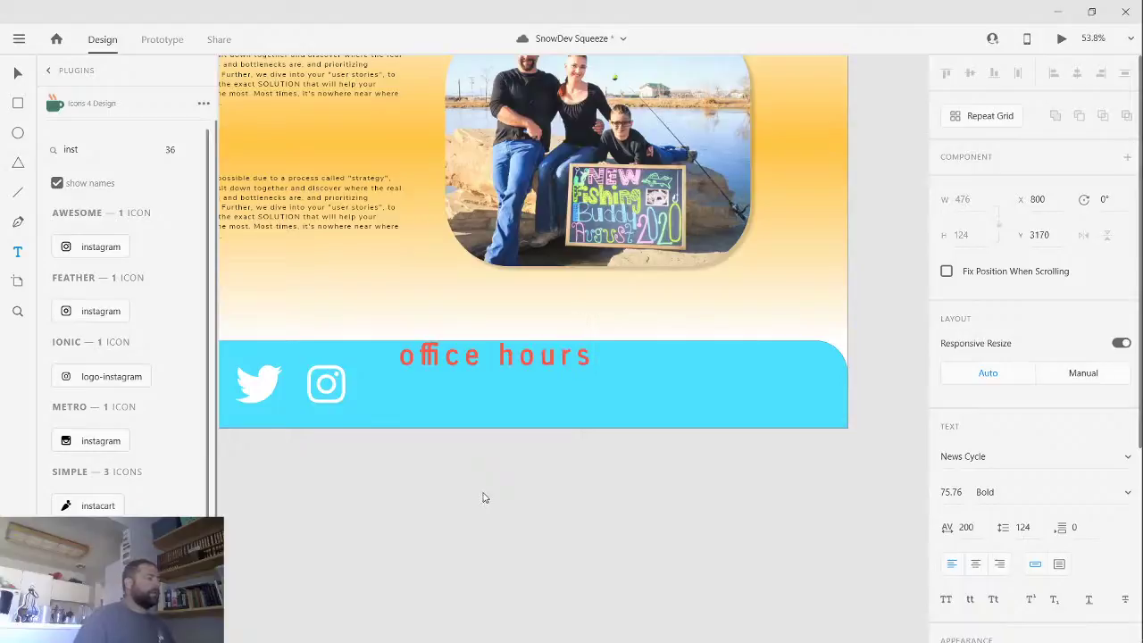
key("BackSpace")
key("BackSpace")
key("BackSpace")
key("BackSpace")
key("BackSpace")
key("BackSpace")
key("BackSpace")
key("BackSpace")
key("BackSpace")
key("BackSpace")
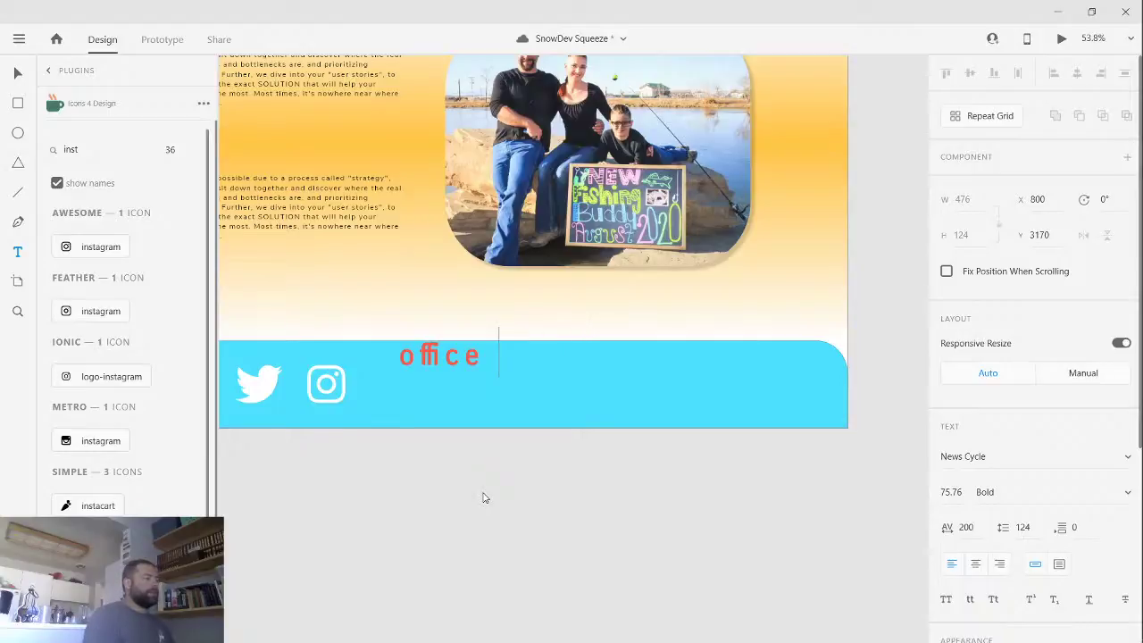
key("BackSpace")
key("BackSpace")
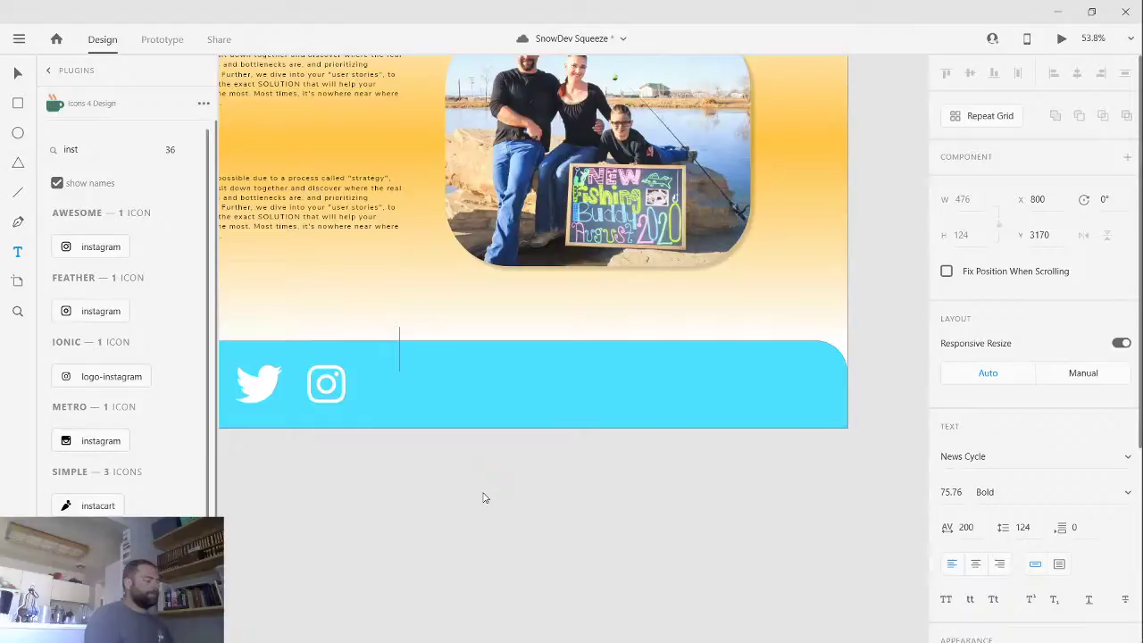
- Enter "Snow Development Solutions, LLC" as the footer text and show the layers of Hifi Draft 1
type("Snow Develop")
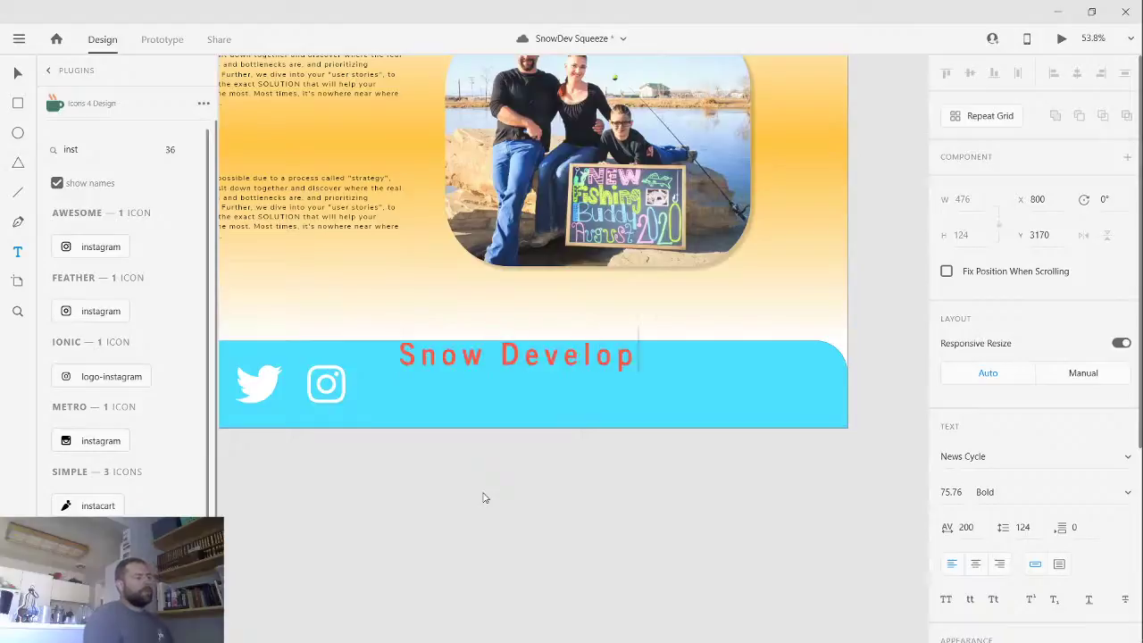
type("ment Solutions,")
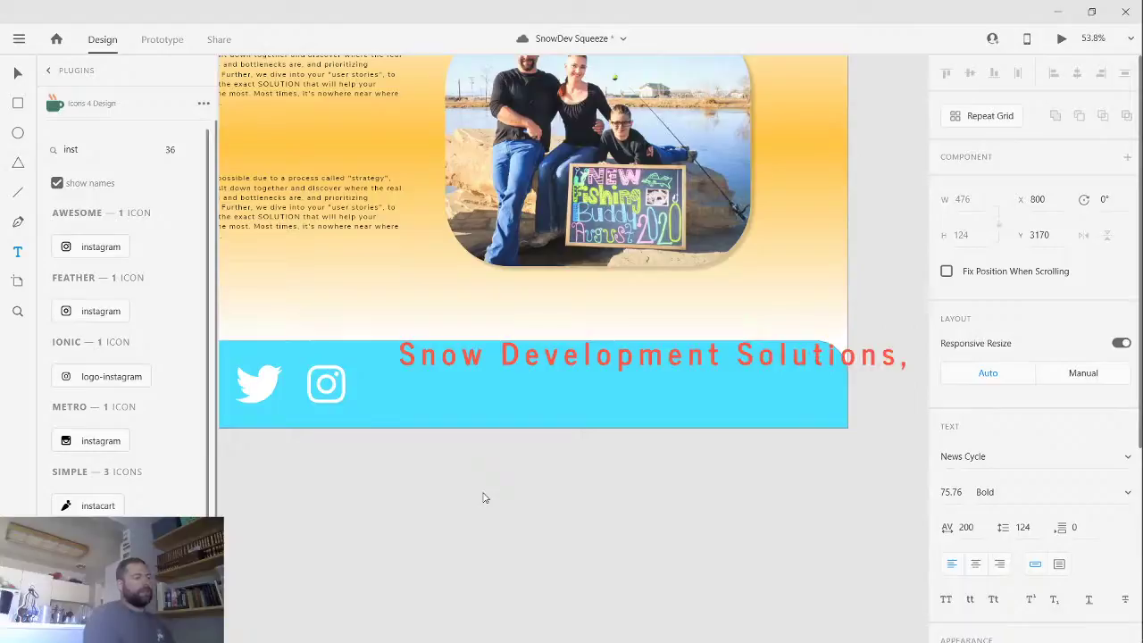
key("Escape")
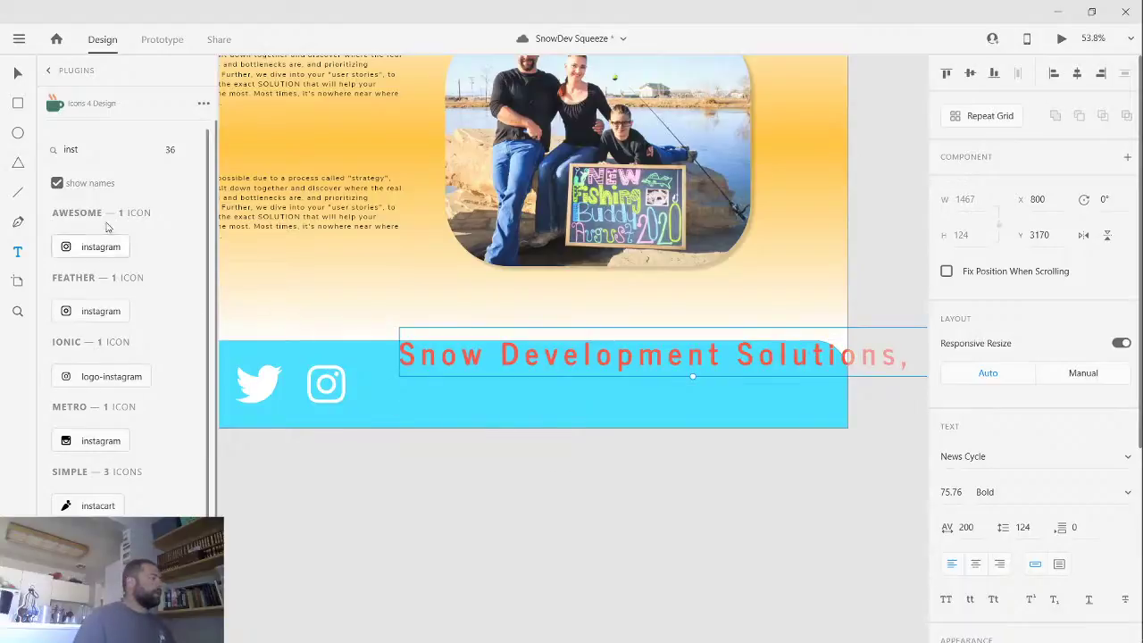
key("ctrl+y")
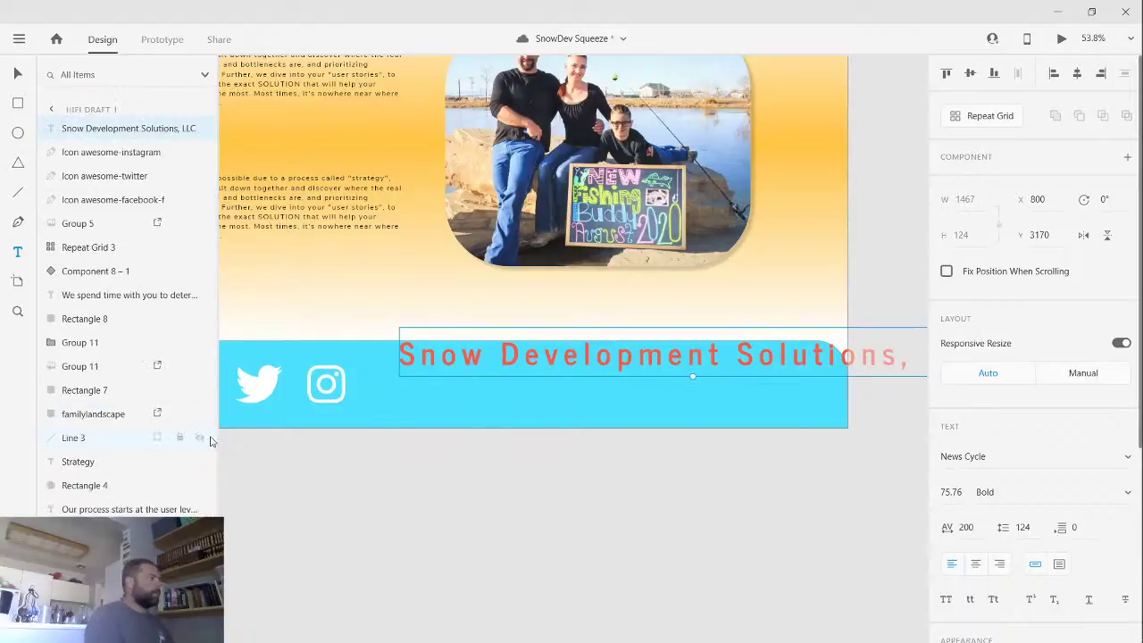
- Apply the BODY SMALL character style to the footer's company name and move it to about X 788, Y 3265
key("ctrl+shift+y")
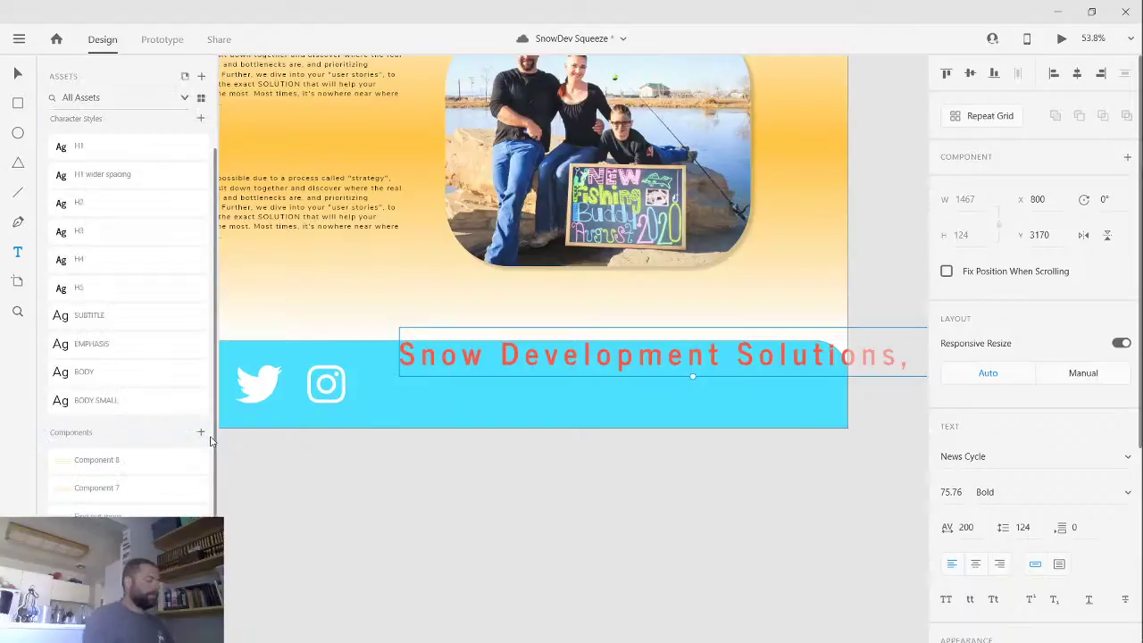
key("ctrl+y")
key("ctrl+shift+y")
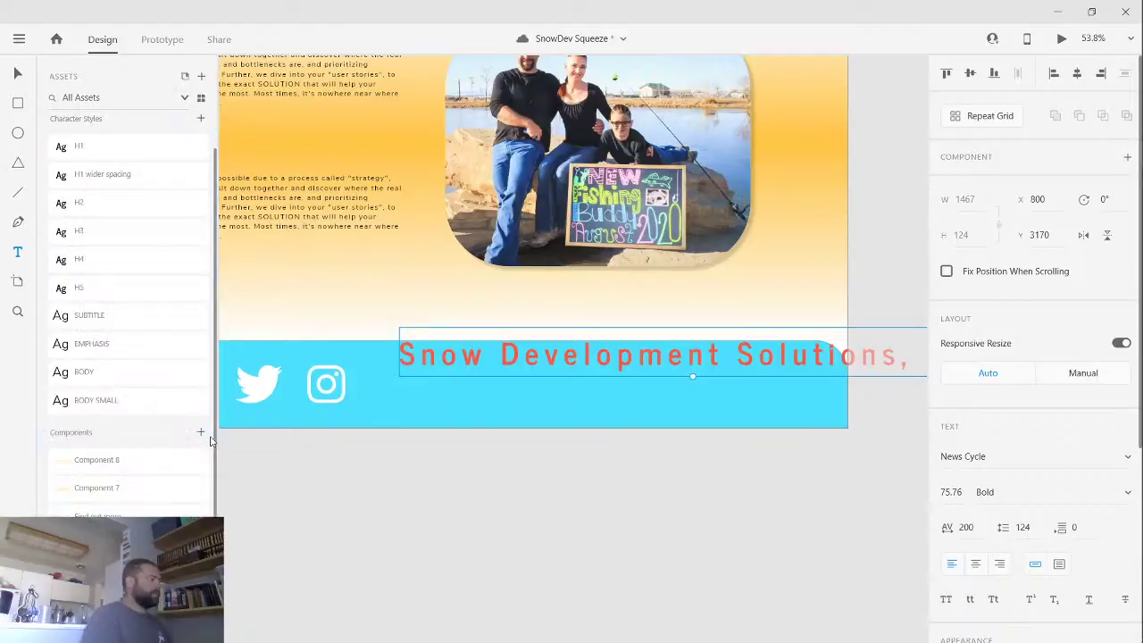
left_click(131, 409)
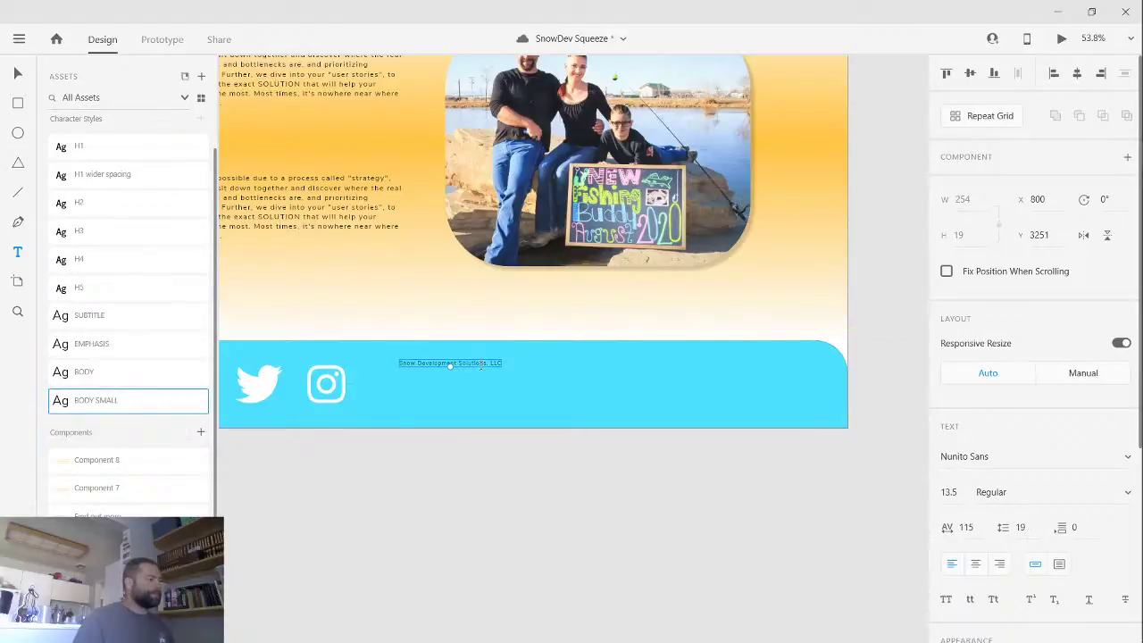
left_click(452, 389)
scroll(439, 400, "up", 2)
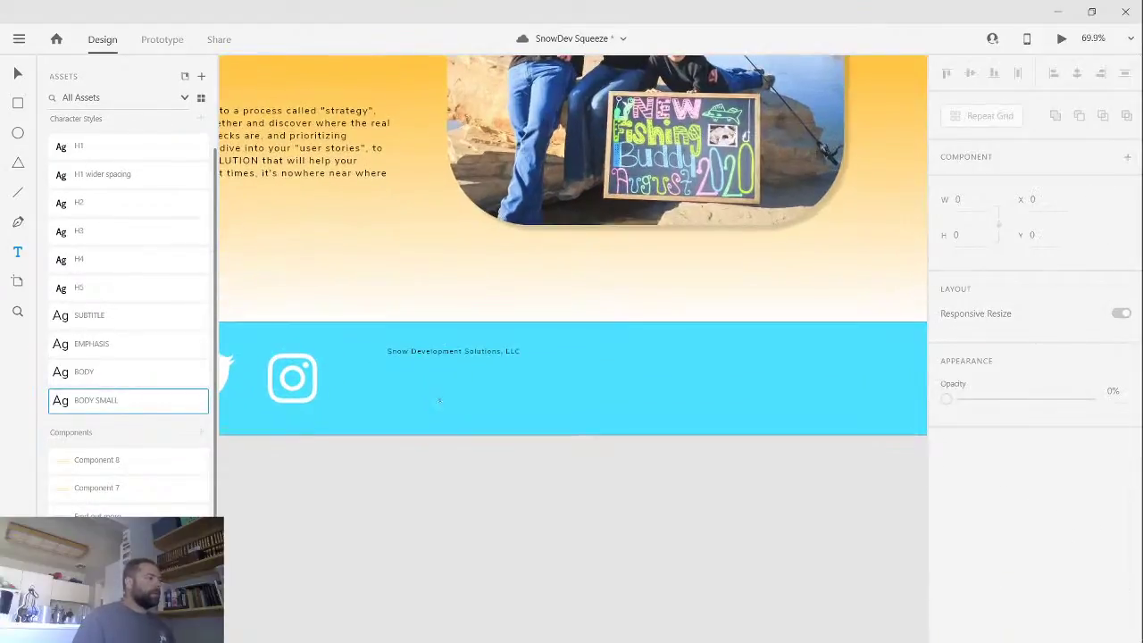
left_click_drag(458, 347, 453, 356)
left_click(453, 390)
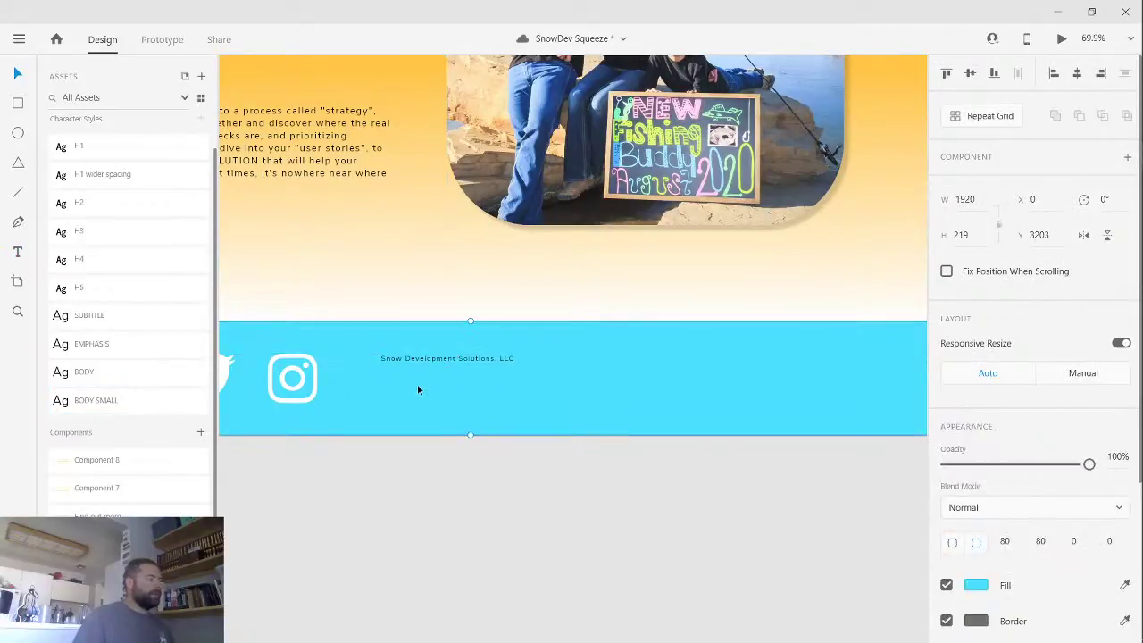
key("t")
left_click(430, 372)
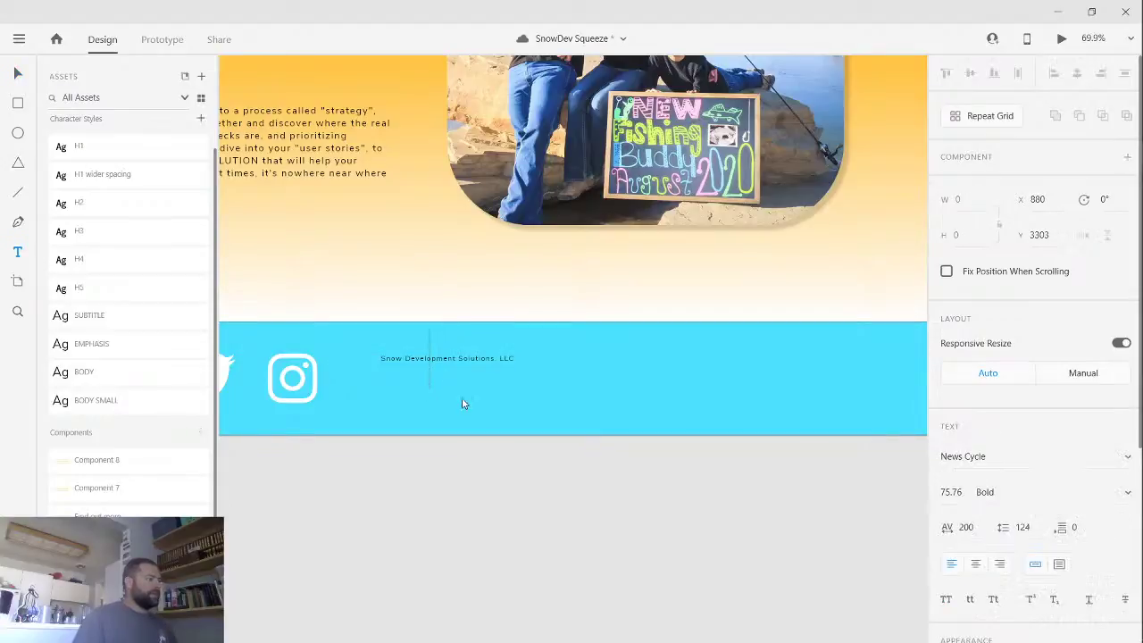
key("Escape")
key("Escape")
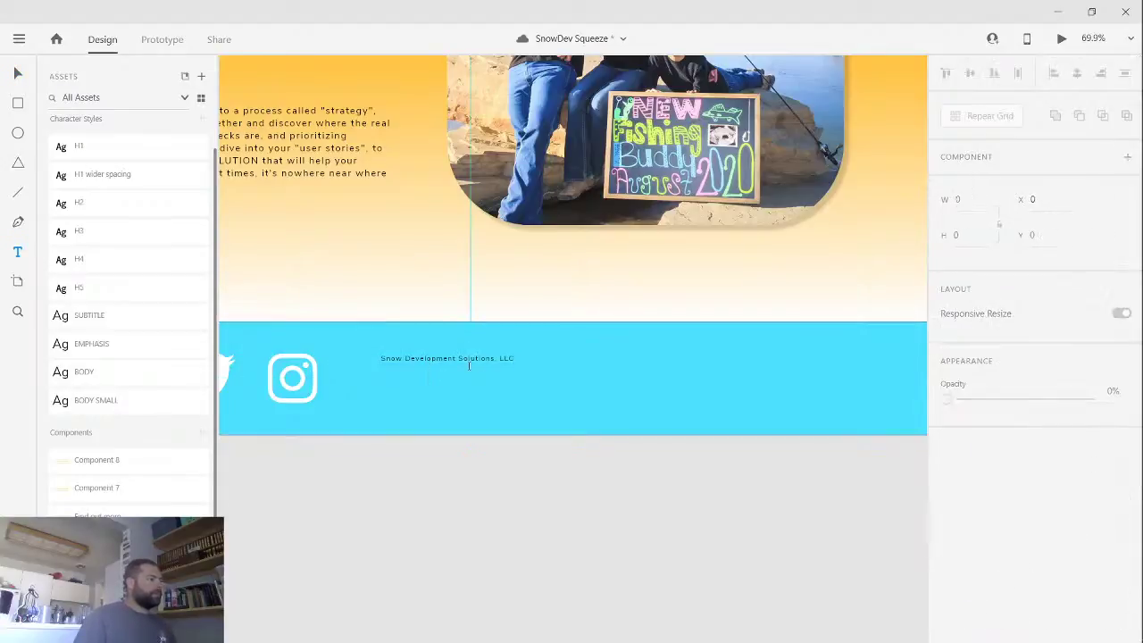
left_click(467, 359)
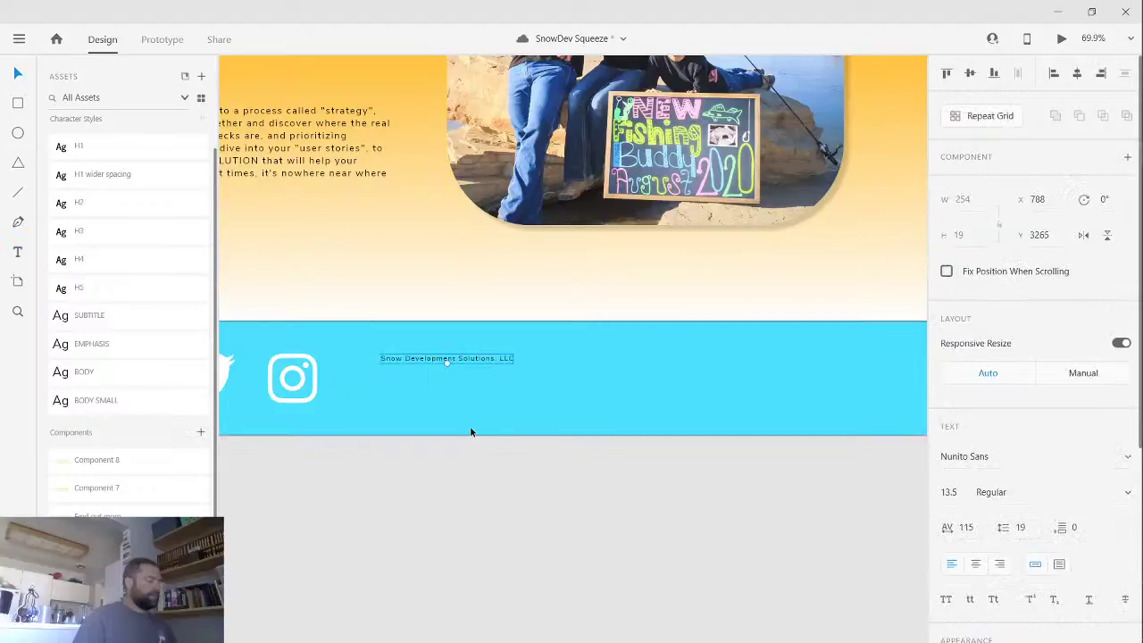
- Add an "office hours" text line in the footer below the company name, at about X 880
key("t")
left_click(432, 375)
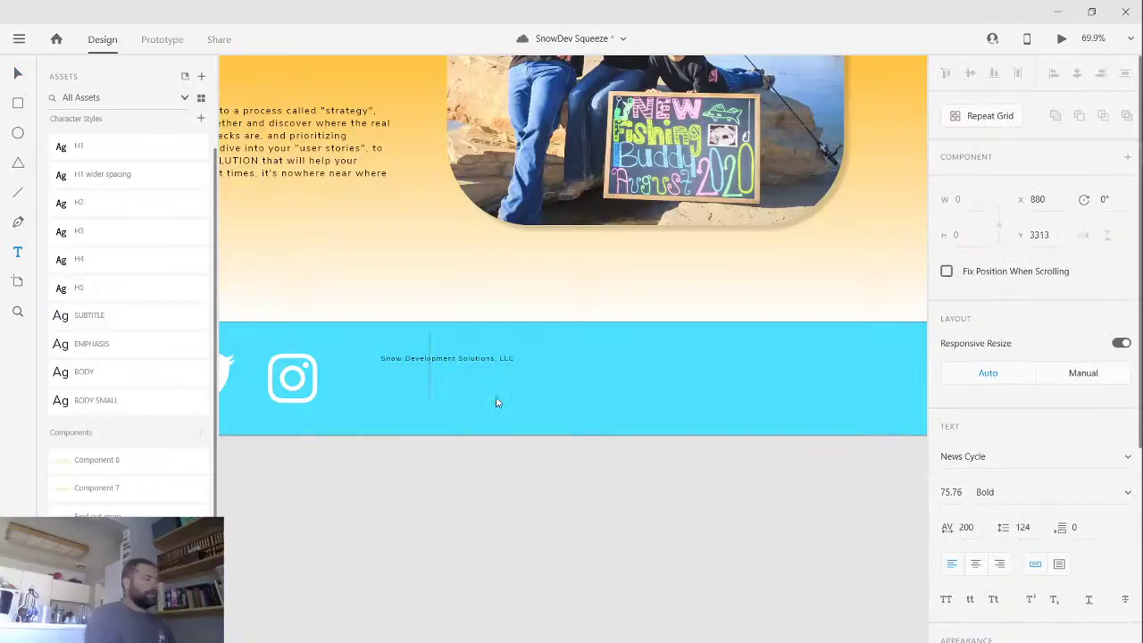
type("office howu")
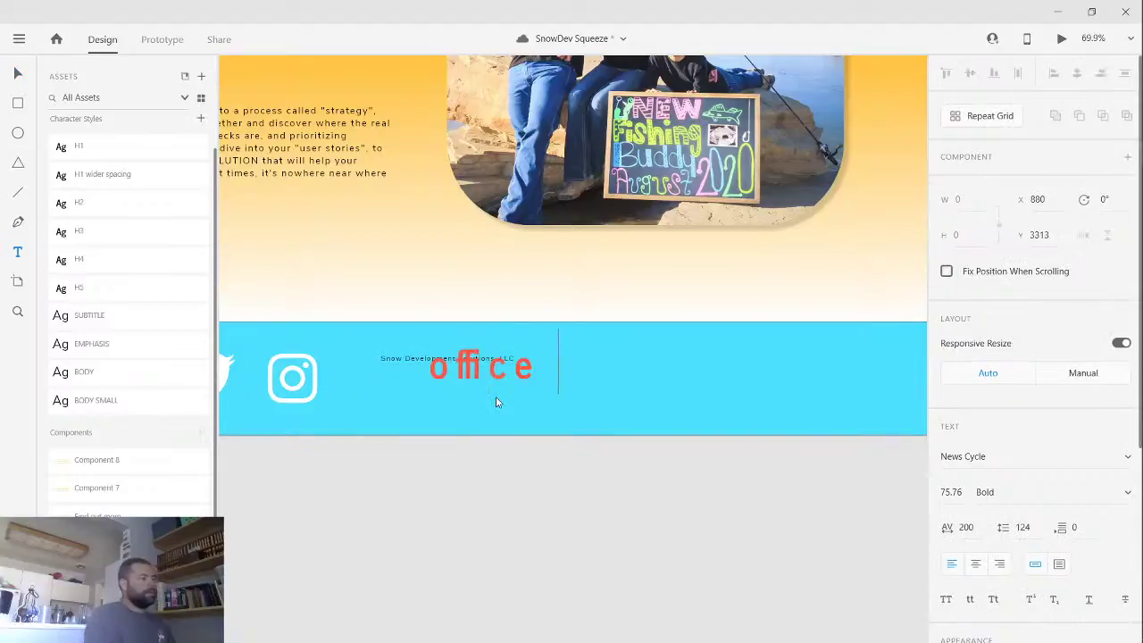
key("BackSpace")
key("BackSpace")
type("urs")
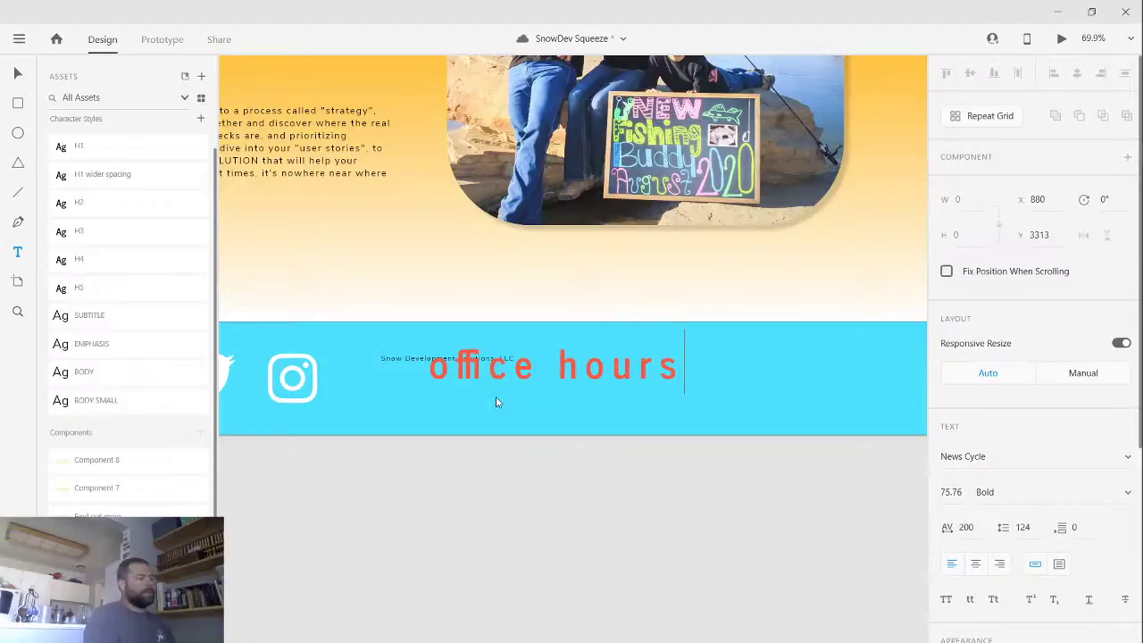
key("Escape")
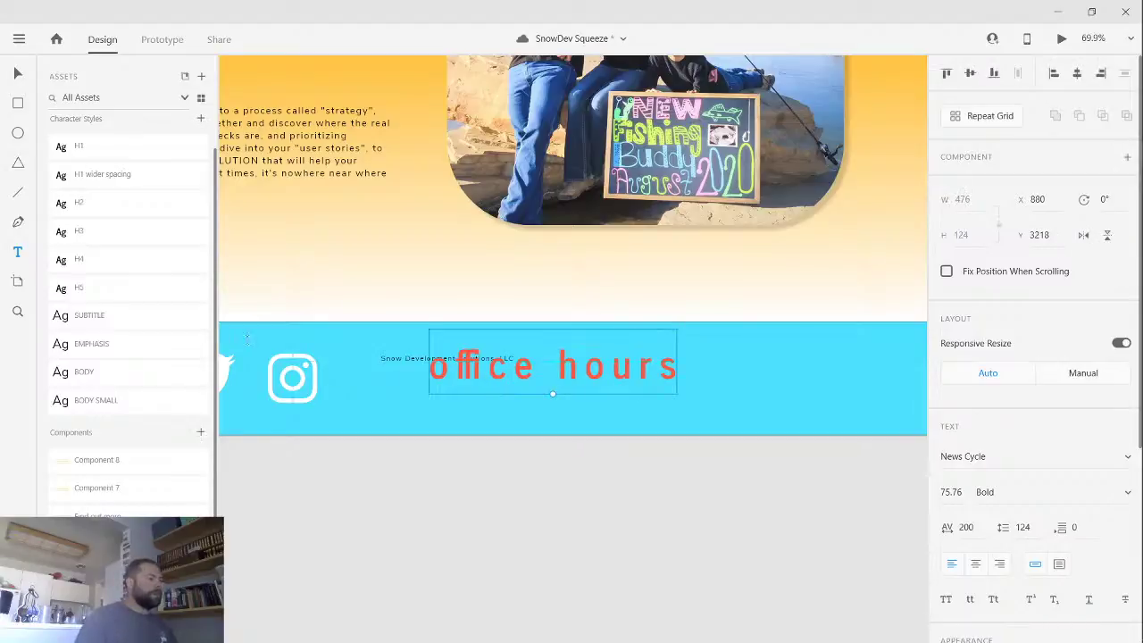
- Apply the BODY SMALL style to the office hours line and centre it under the company name at X 872, Y 3293
left_click(125, 402)
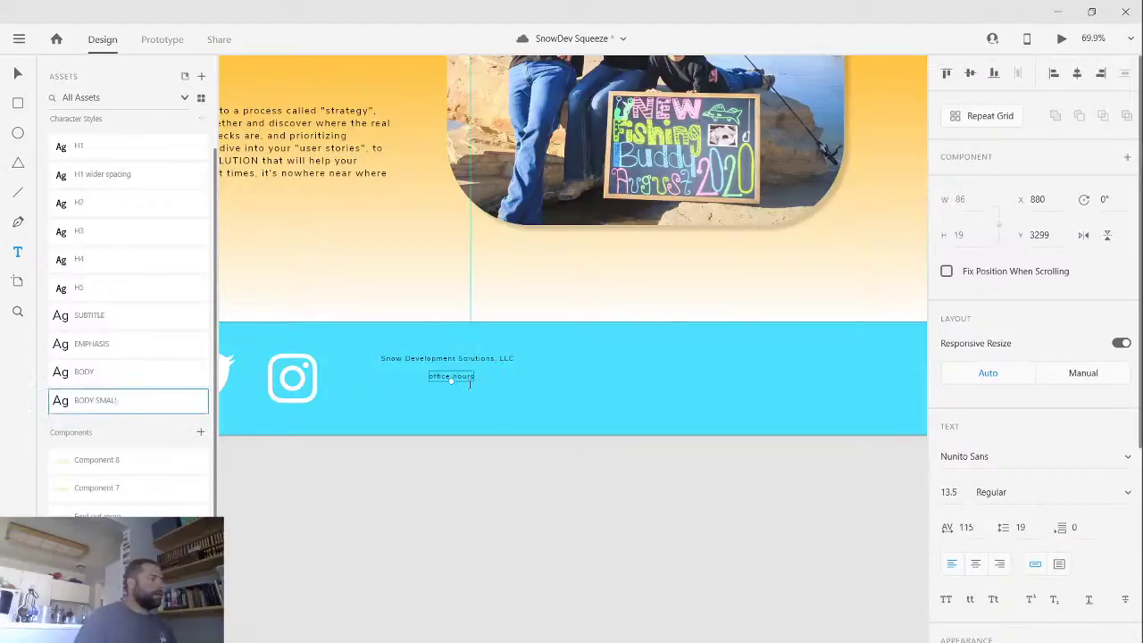
key("v")
left_click_drag(469, 380, 454, 371)
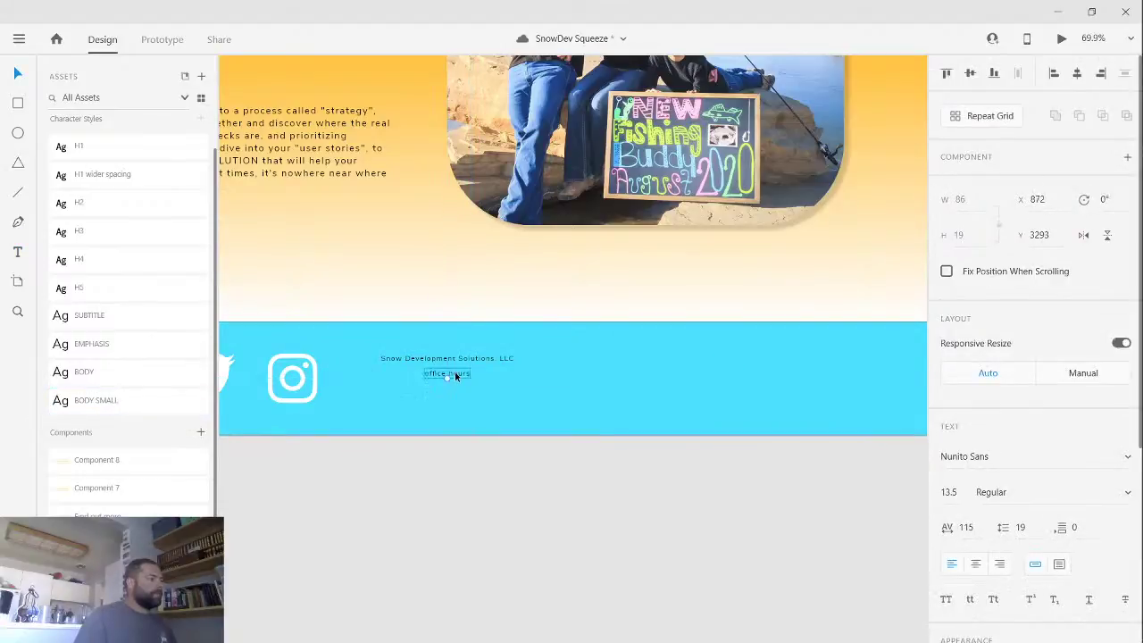
left_click(465, 392)
key("t")
left_click(444, 395)
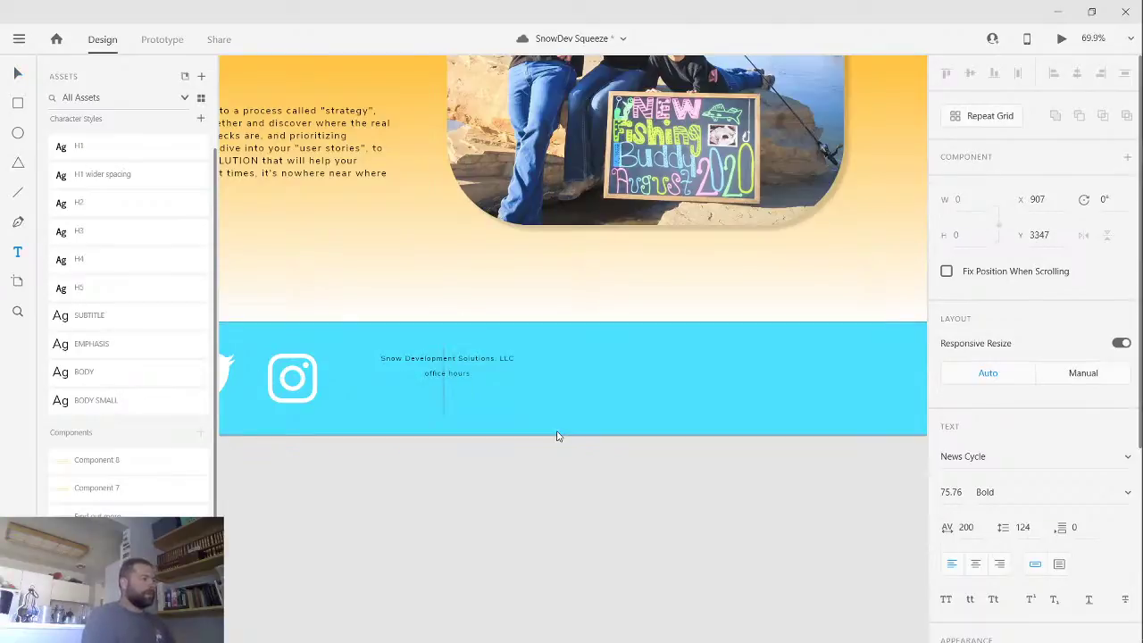
type("website")
key("BackSpace")
key("BackSpace")
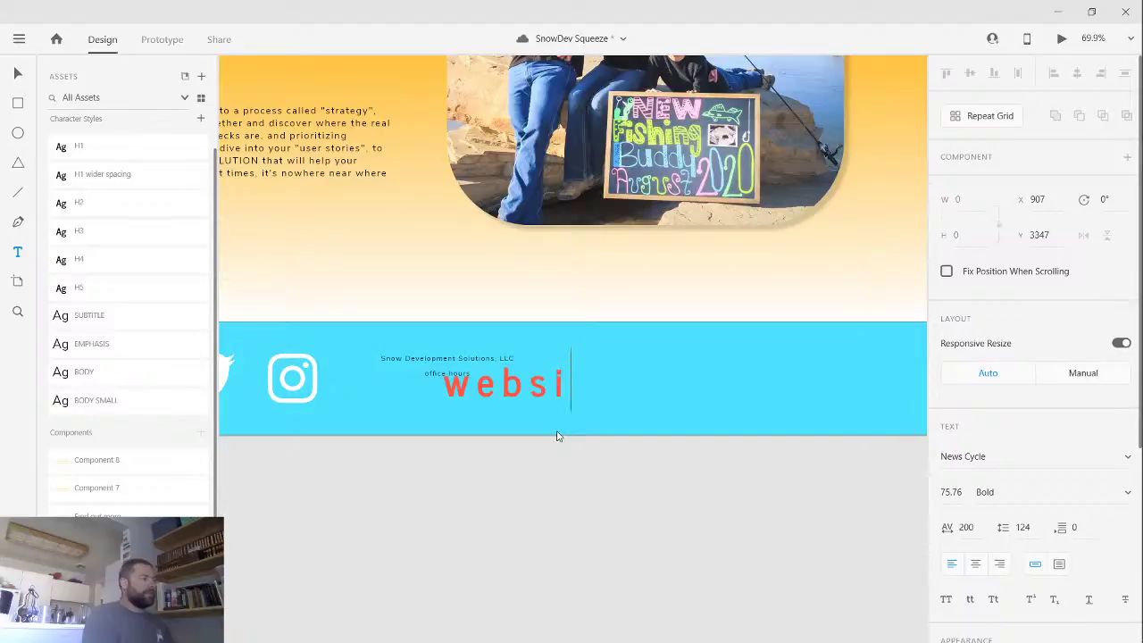
key("BackSpace")
key("BackSpace")
key("BackSpace")
key("BackSpace")
key("BackSpace")
type("https")
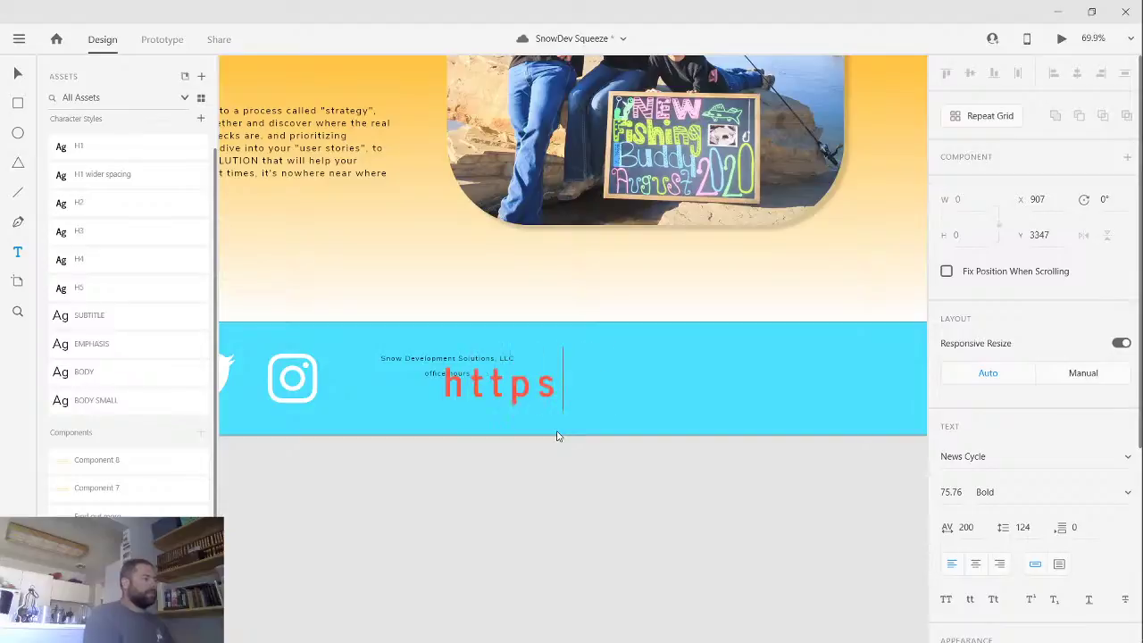
type("://snowdev.")
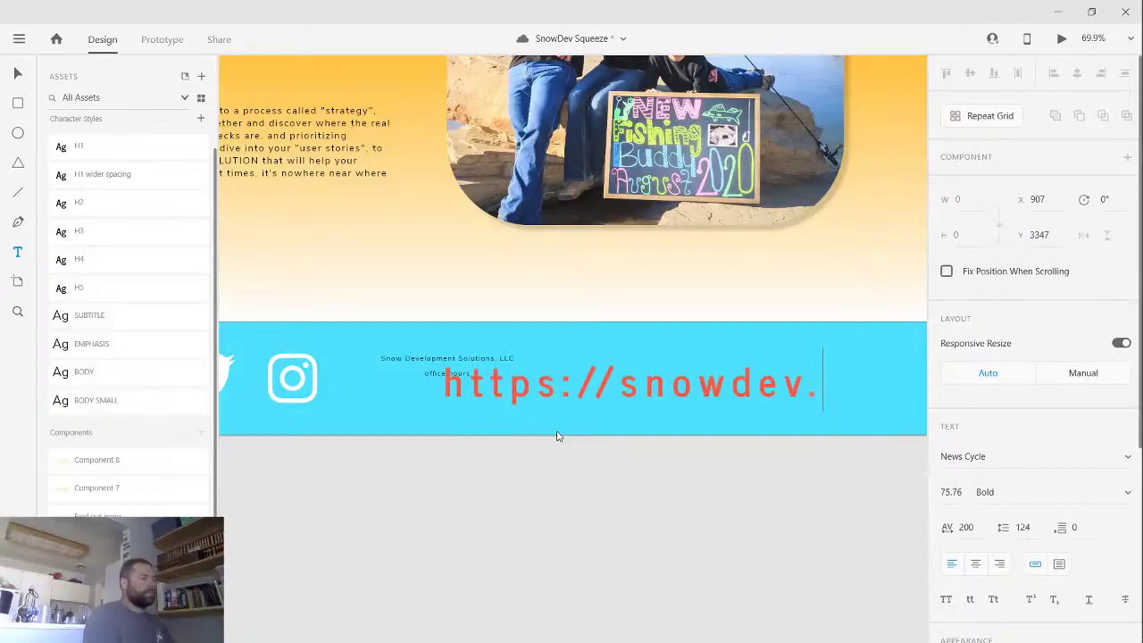
type("co")
key("Escape")
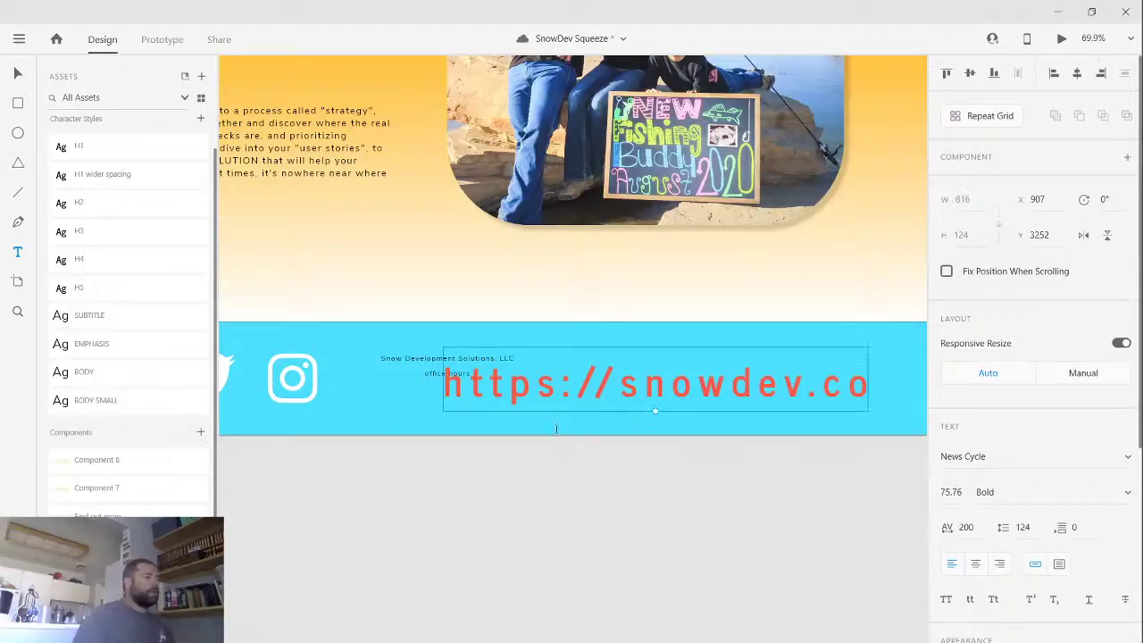
- Apply the BODY SMALL style to the web address and centre it under the office hours line at X 846, Y 3321
left_click(106, 400)
left_click(486, 398)
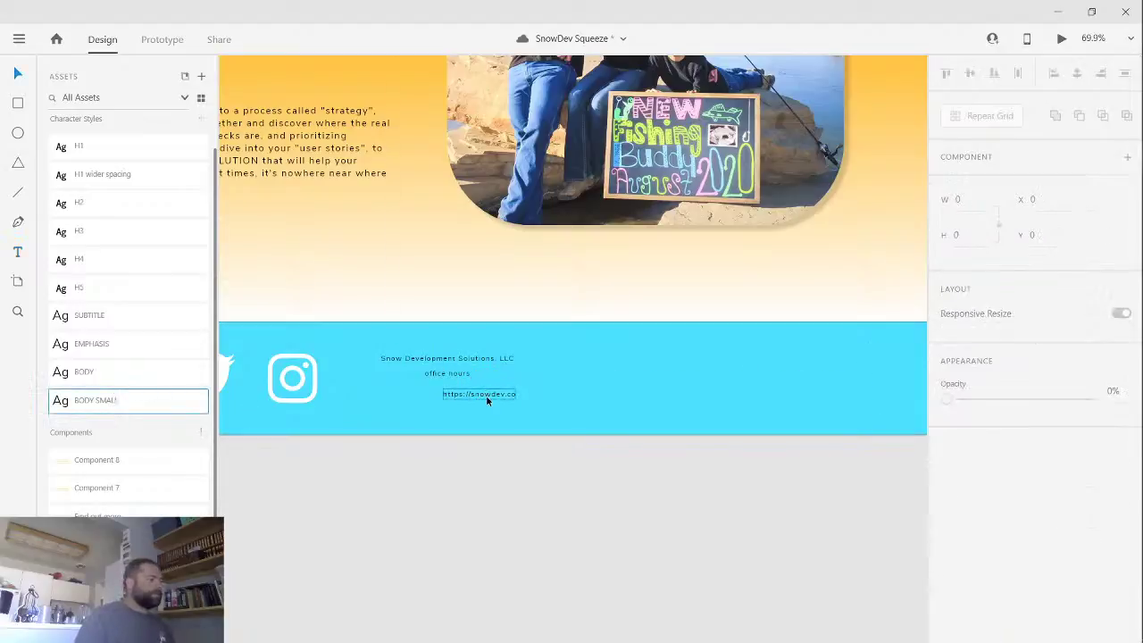
left_click_drag(486, 398, 458, 395)
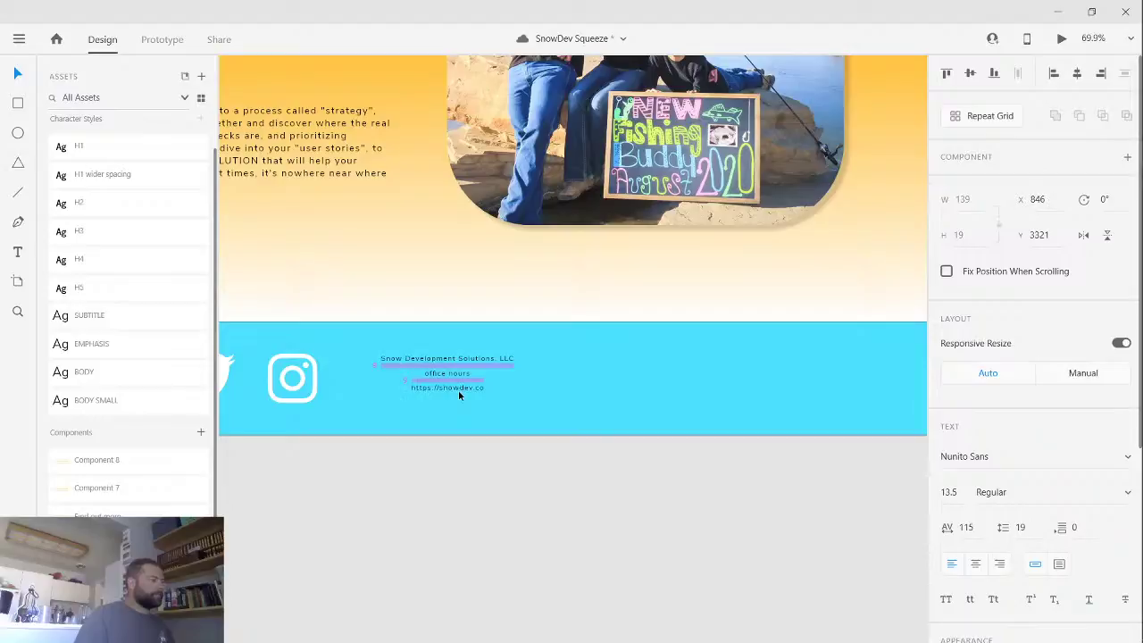
left_click(567, 421)
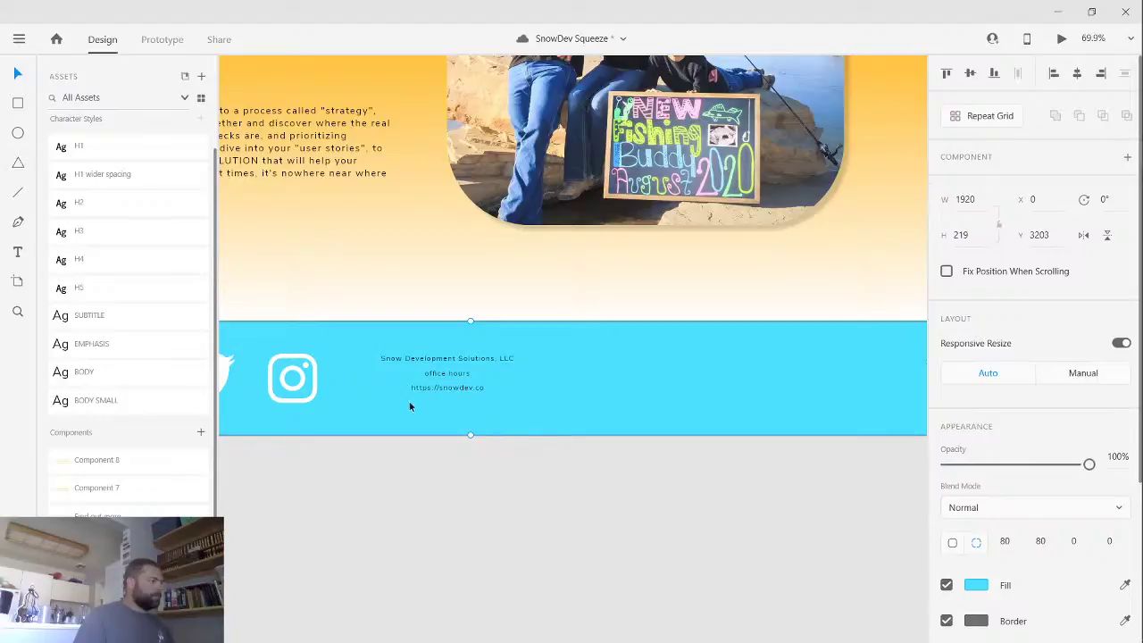
- Add a "phone number" text line in the footer below the web address, at about X 891
key("t")
left_click(435, 402)
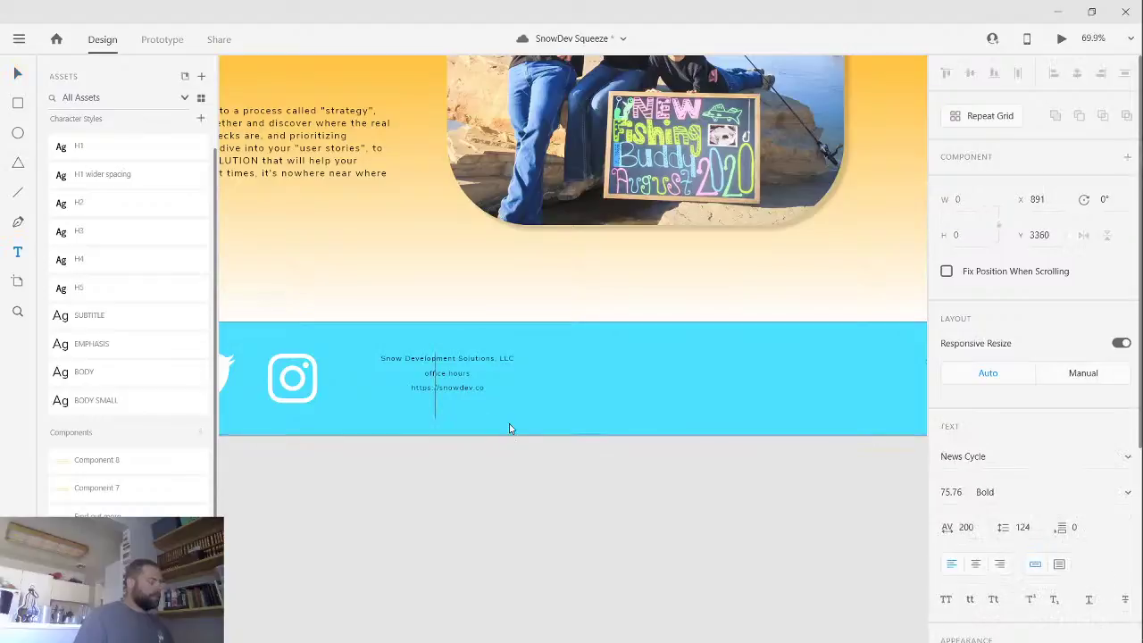
type("phone number")
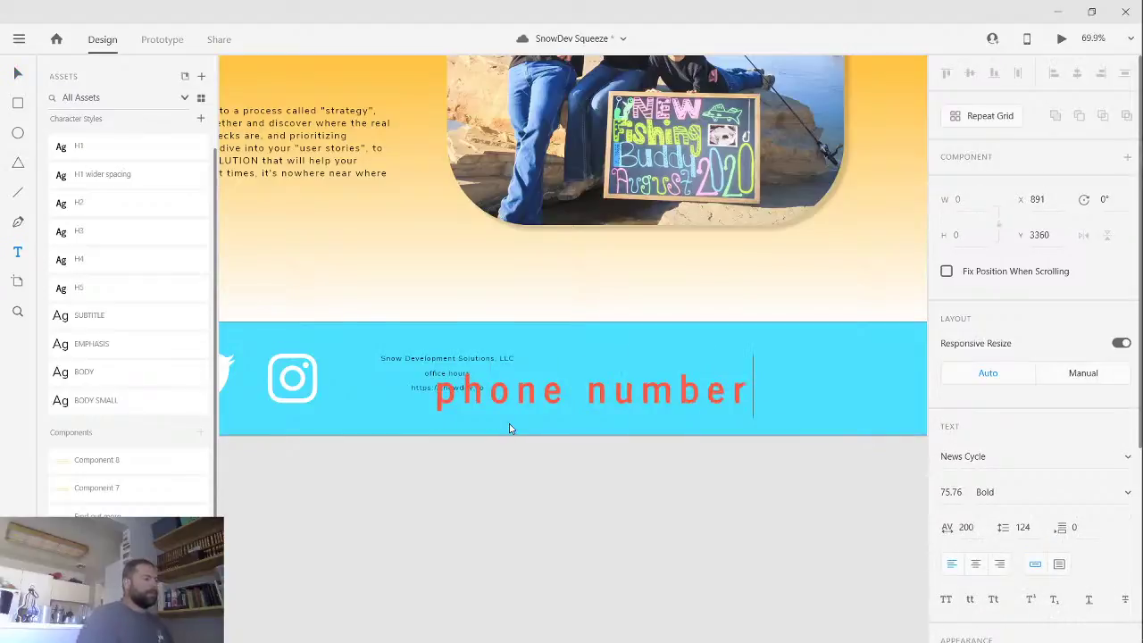
key("Escape")
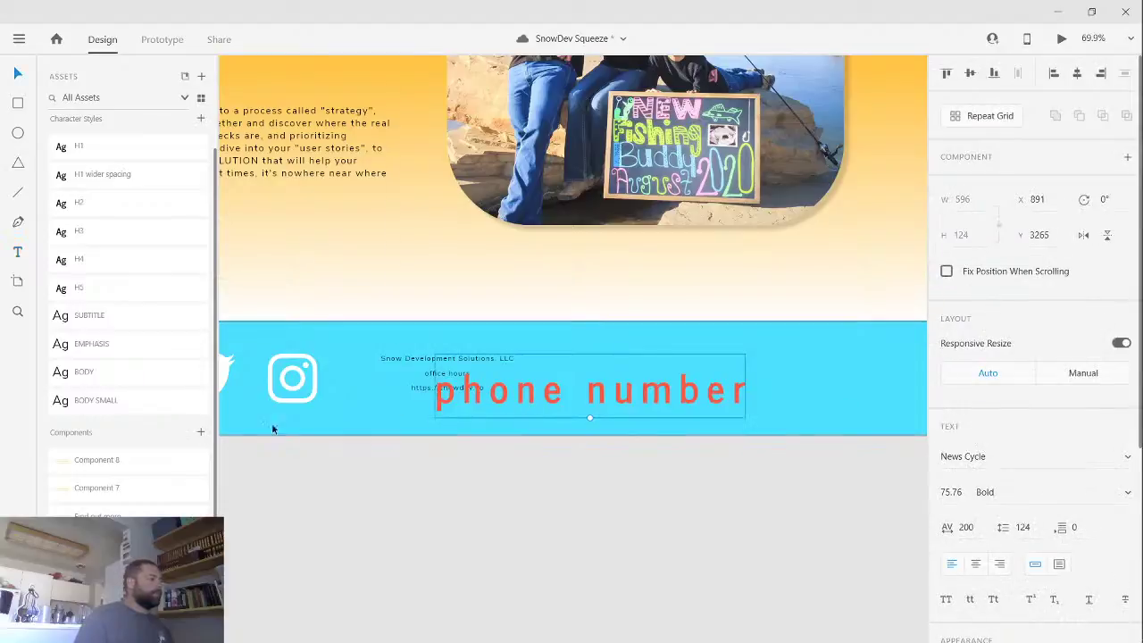
- Apply the BODY SMALL style to the phone number line and centre it under the web address at X 863, Y 3349
left_click(150, 401)
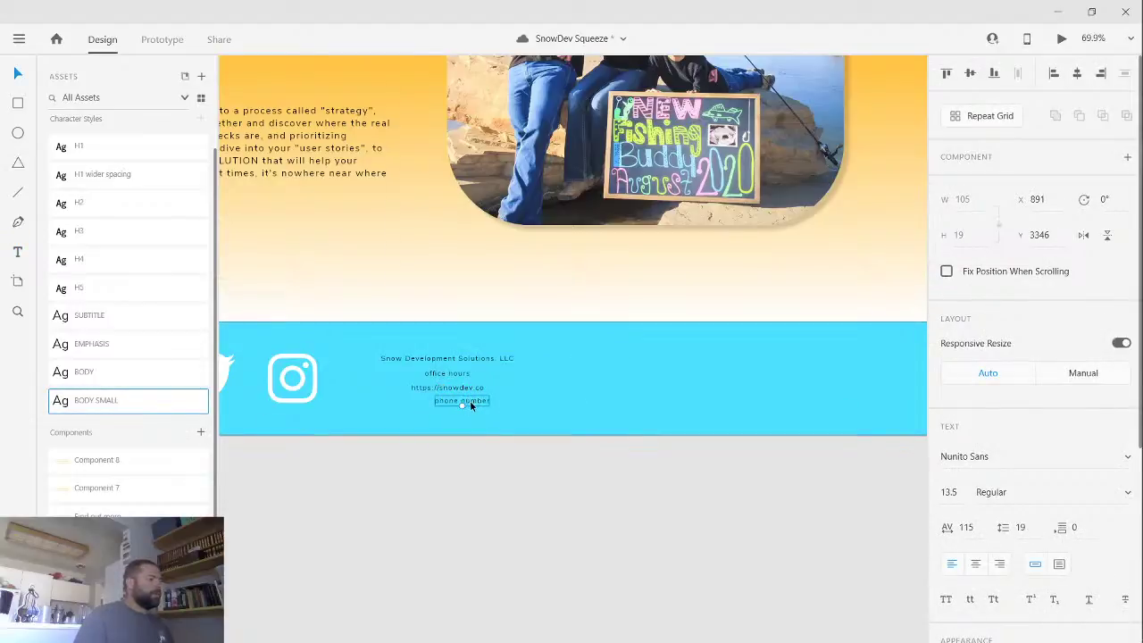
left_click_drag(469, 400, 458, 406)
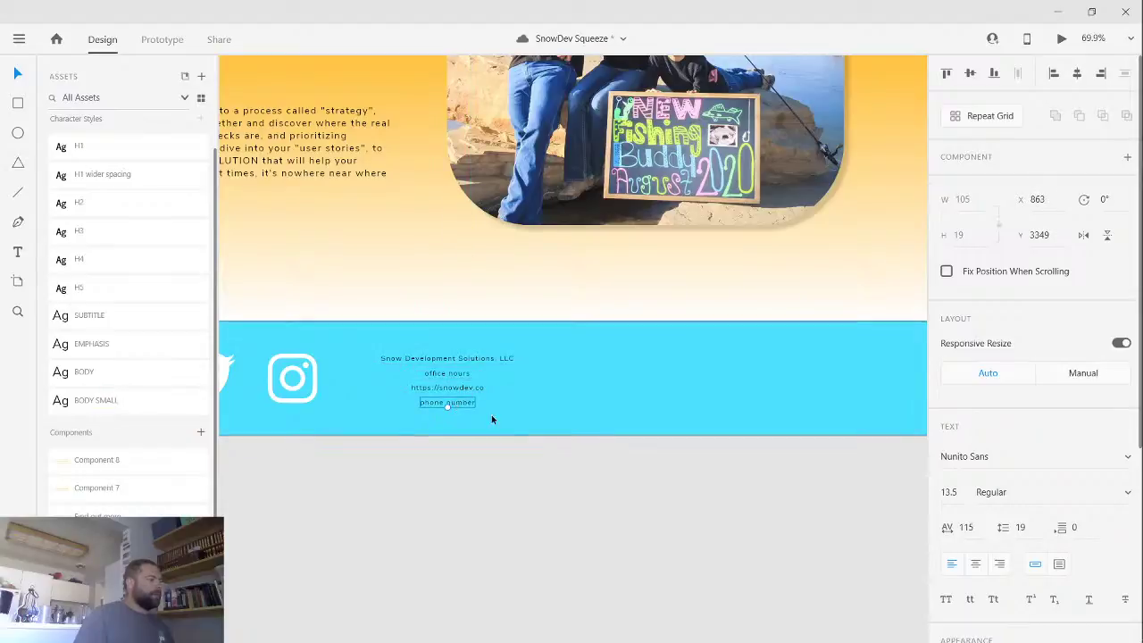
left_click(514, 424)
scroll(492, 426, "up", 1)
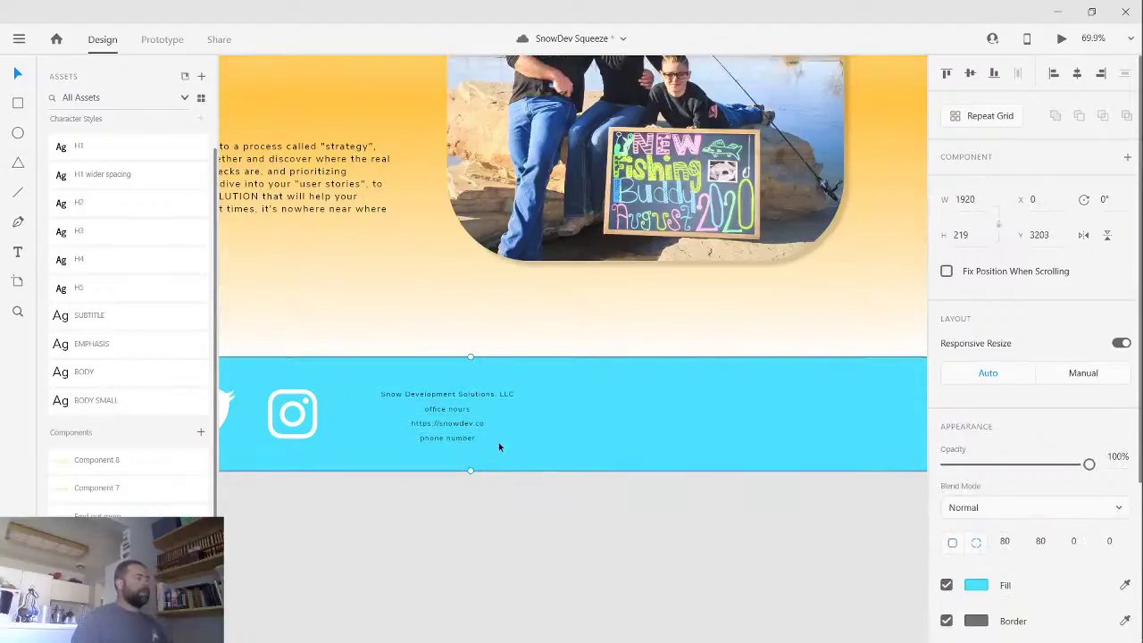
scroll(498, 442, "up", 3)
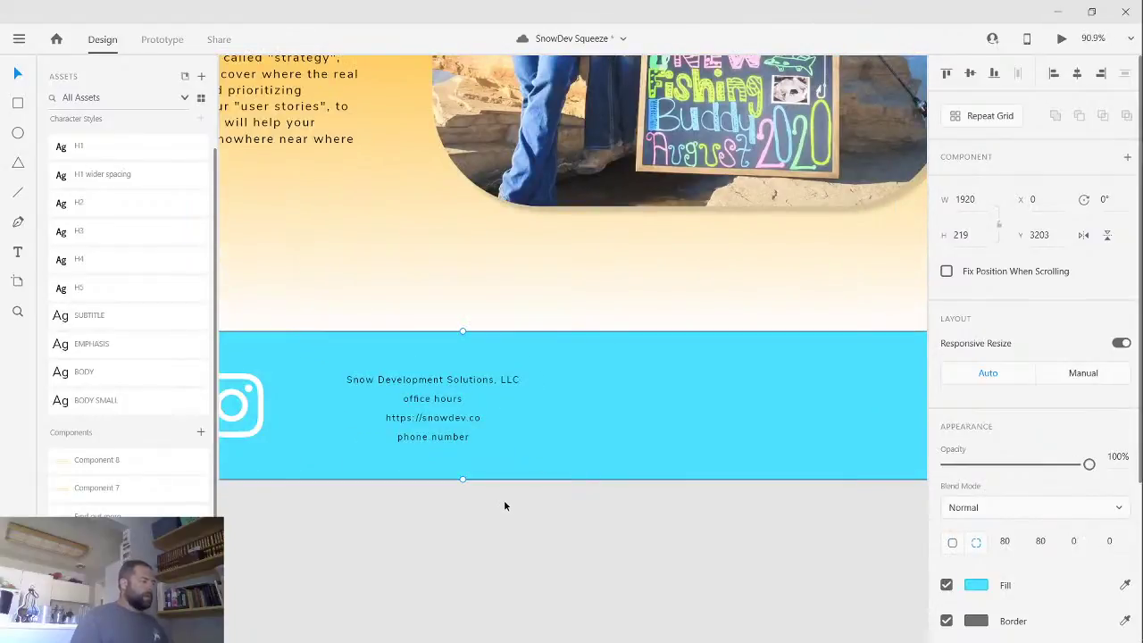
left_click_drag(414, 359, 428, 379)
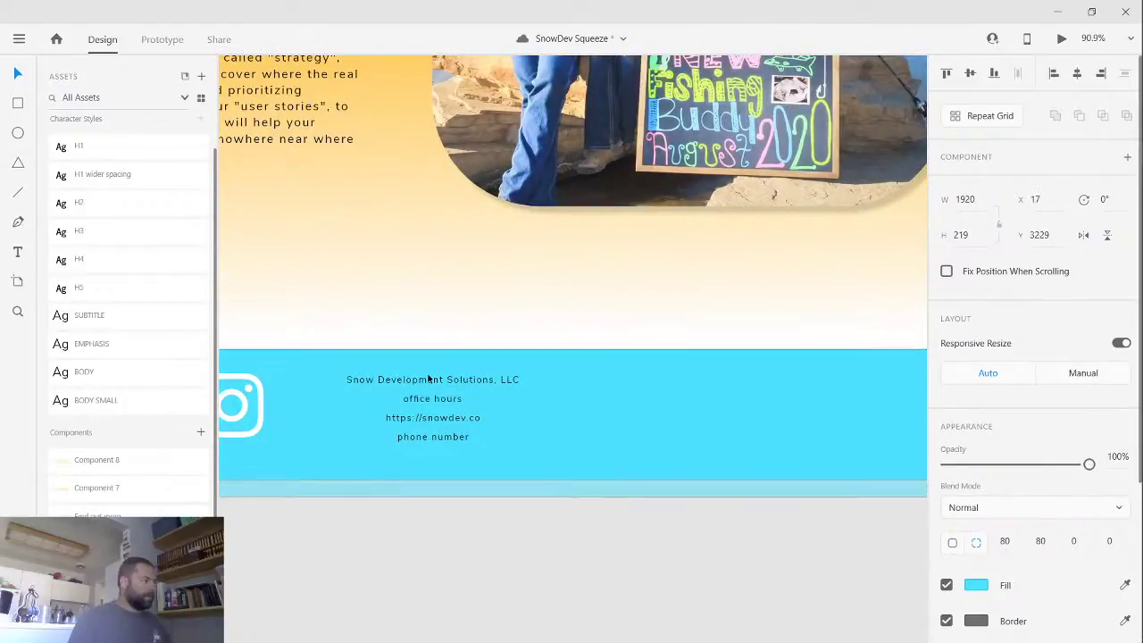
key("ctrl+z")
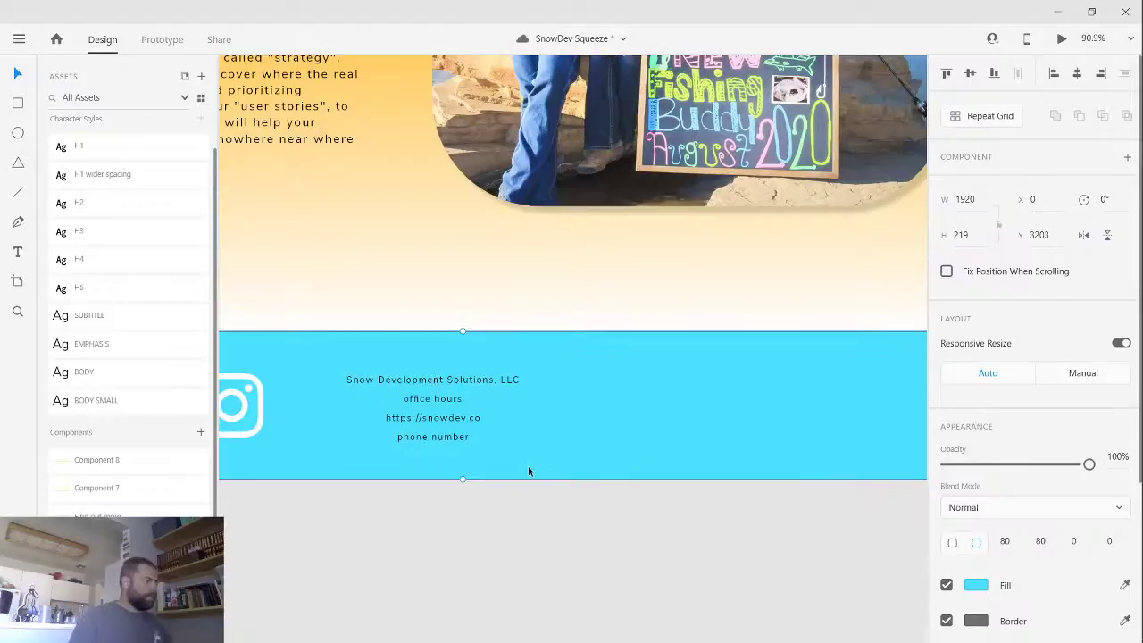
- Select the four footer text lines without the cyan background rectangle and turn them into a repeat grid
key("Escape")
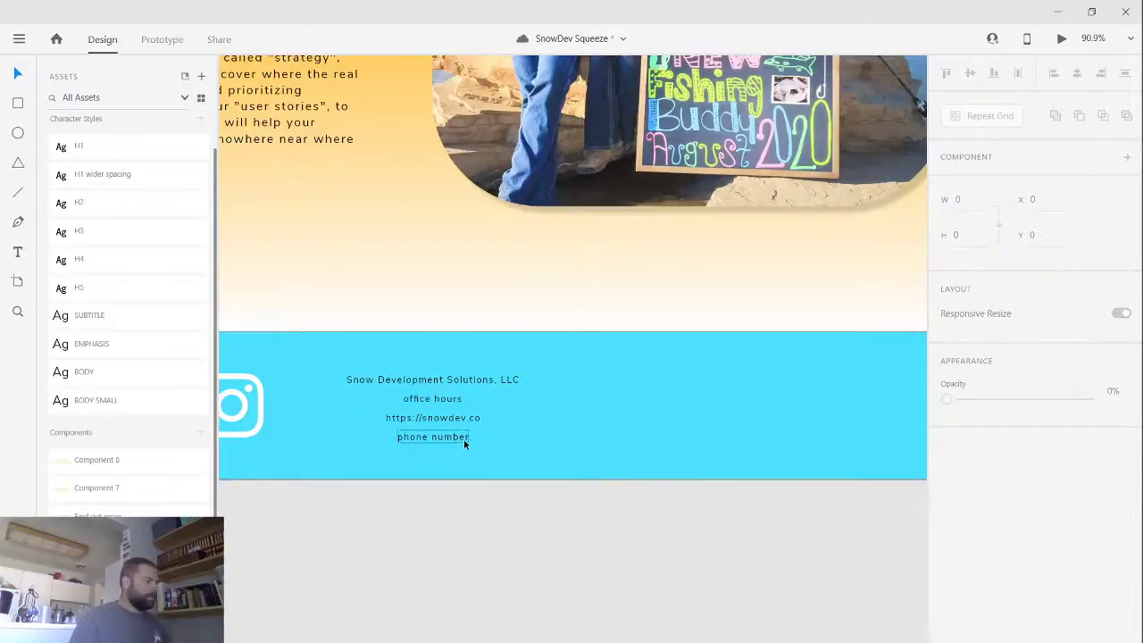
left_click_drag(472, 540, 428, 354)
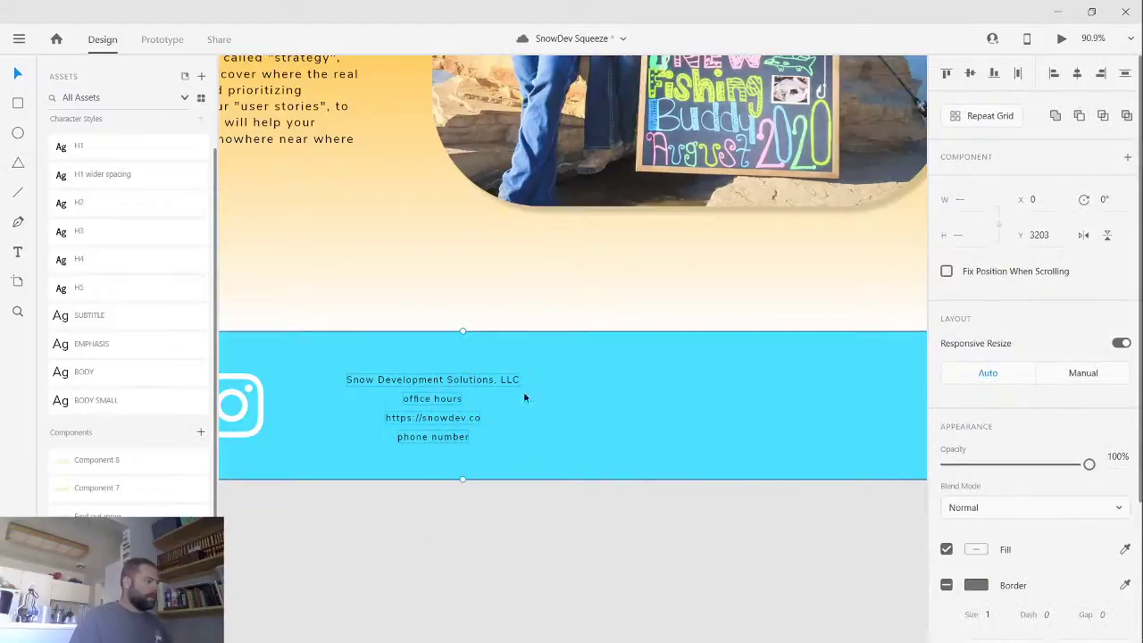
left_click(586, 437, "shift")
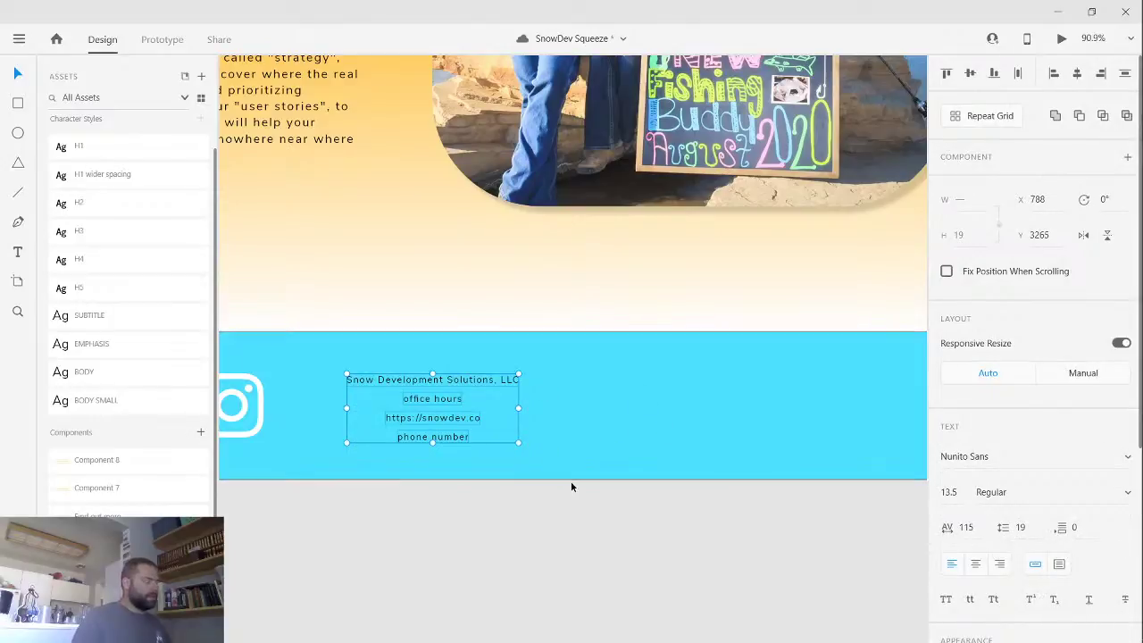
key("ctrl+r")
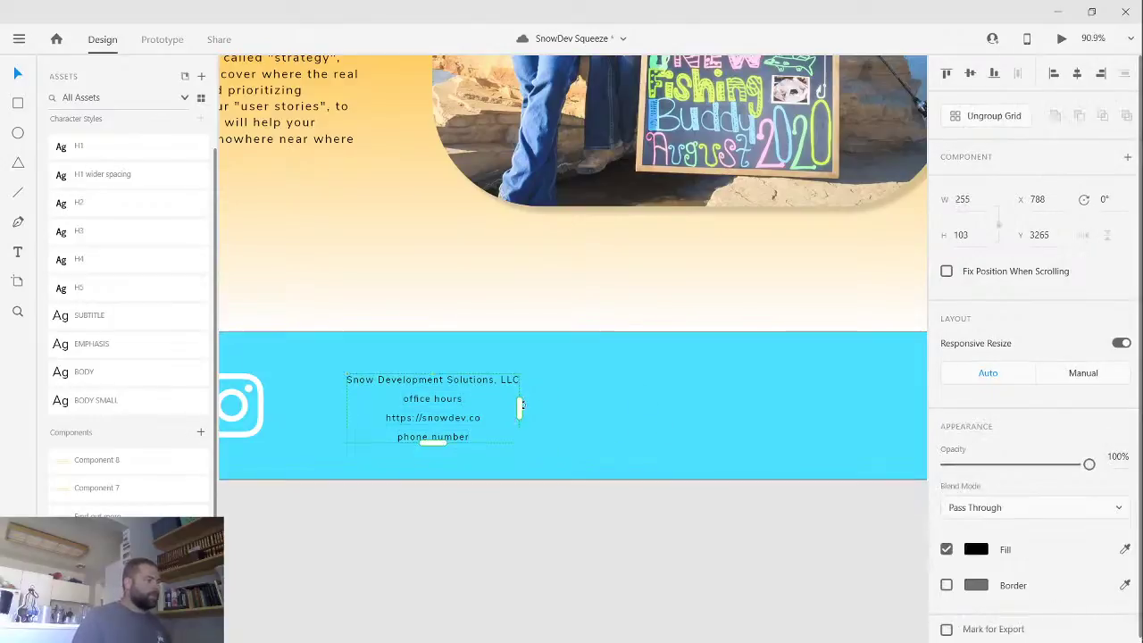
- Extend the footer contact text repeat grid to two columns and widen the gap between them until the grid is about 734 wide
left_click_drag(522, 406, 714, 409)
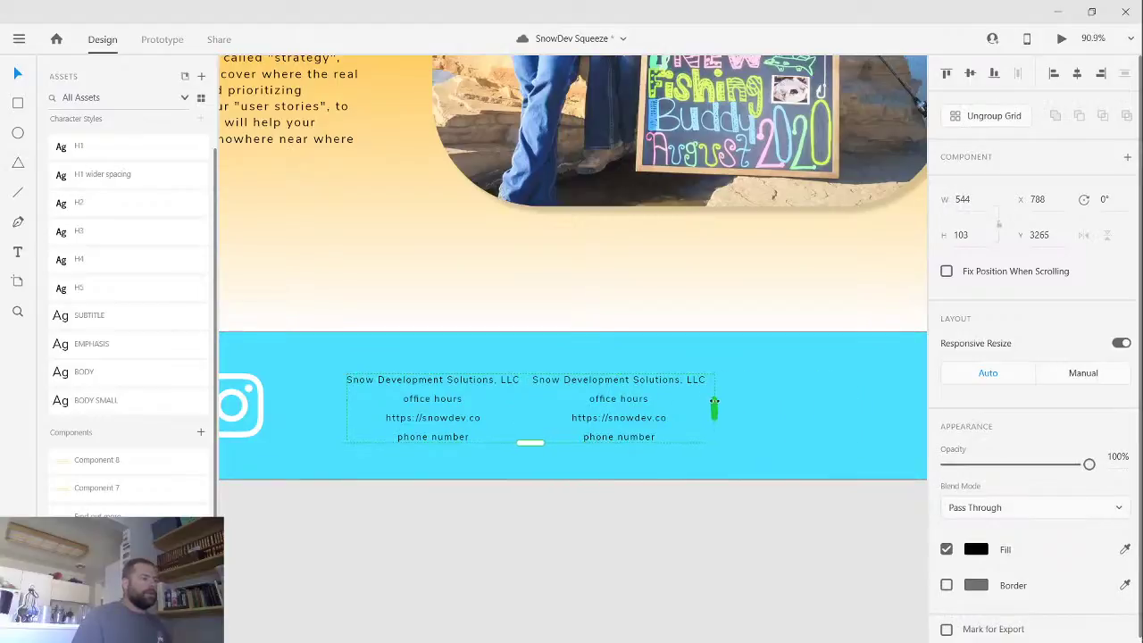
left_click_drag(527, 408, 655, 416)
scroll(648, 494, "down", 5)
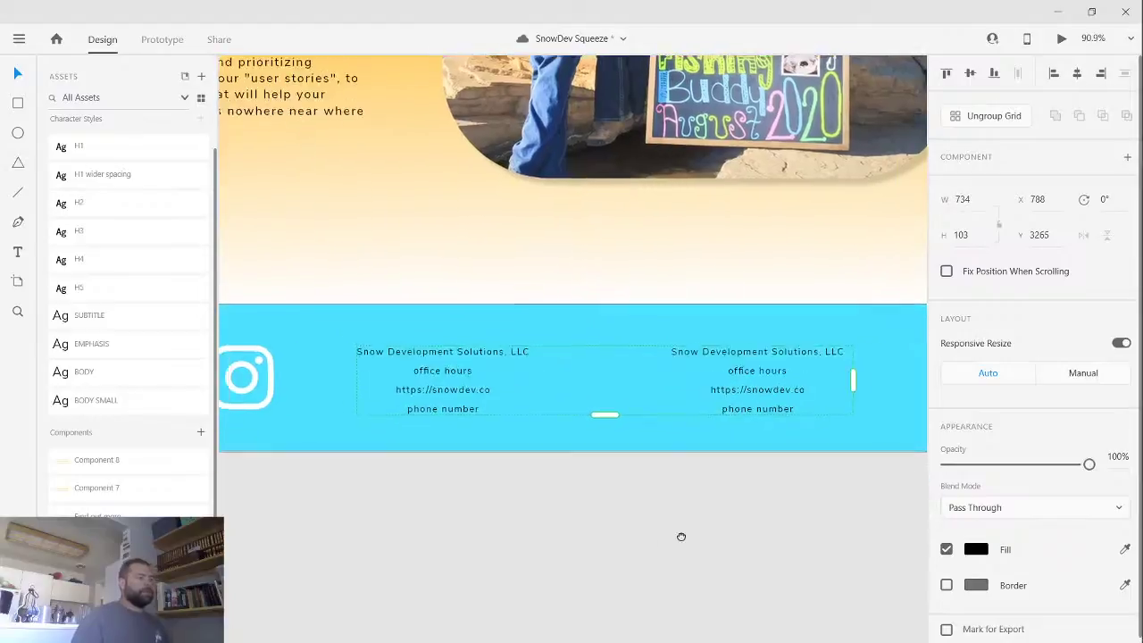
scroll(696, 535, "right", 2)
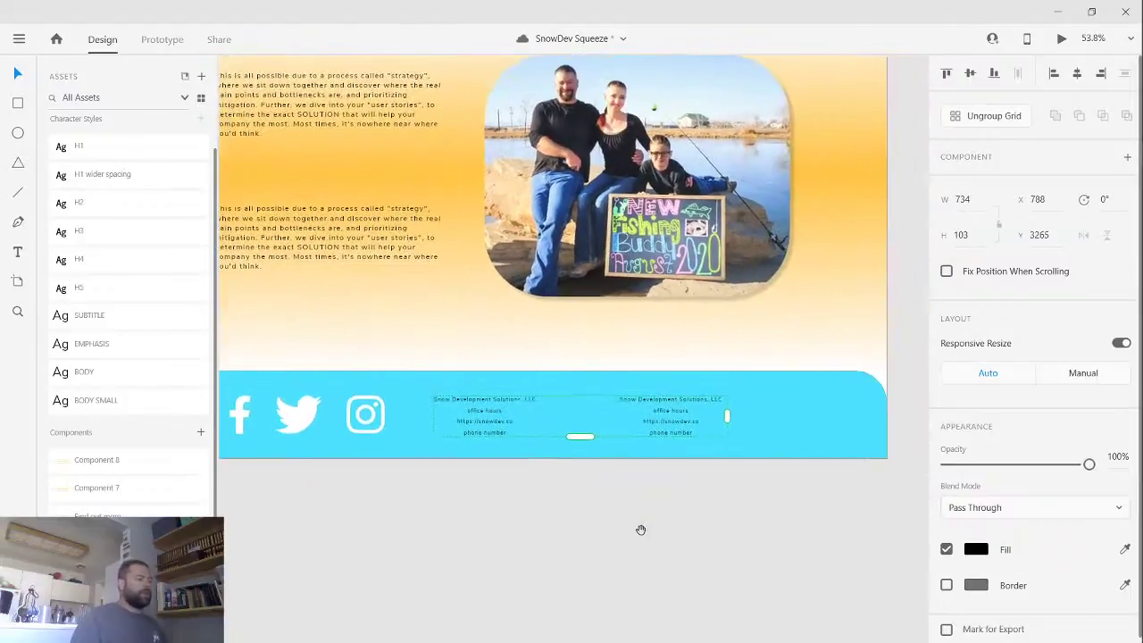
- Move the two-column contact text grid horizontally within the cyan footer to X 929, keeping Y 3265
key("Escape")
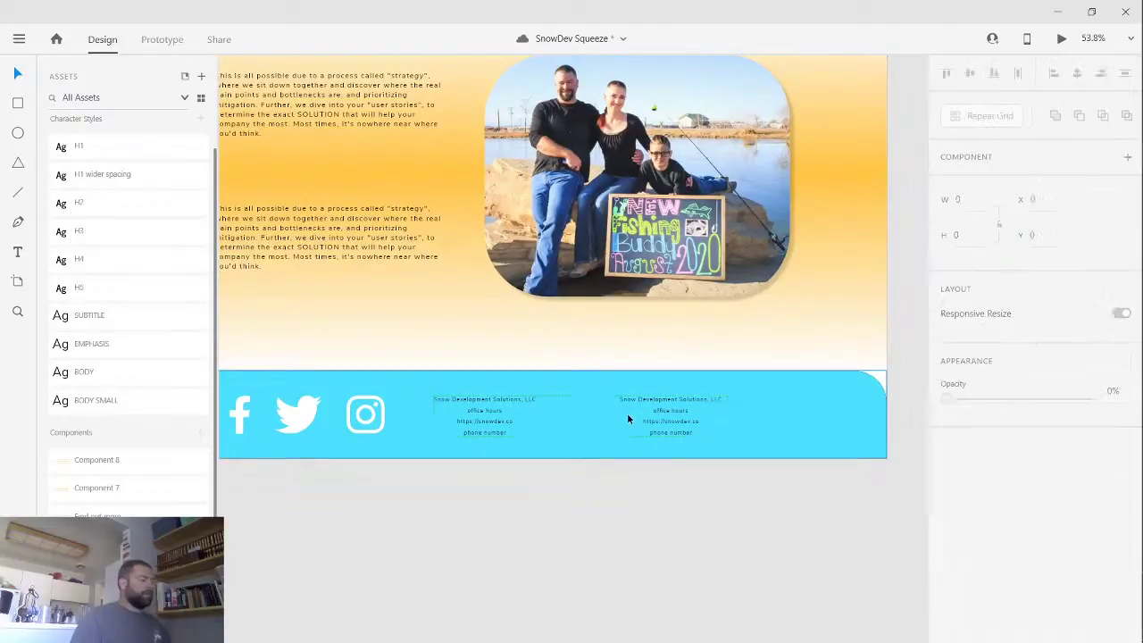
left_click(601, 411)
left_click(639, 402)
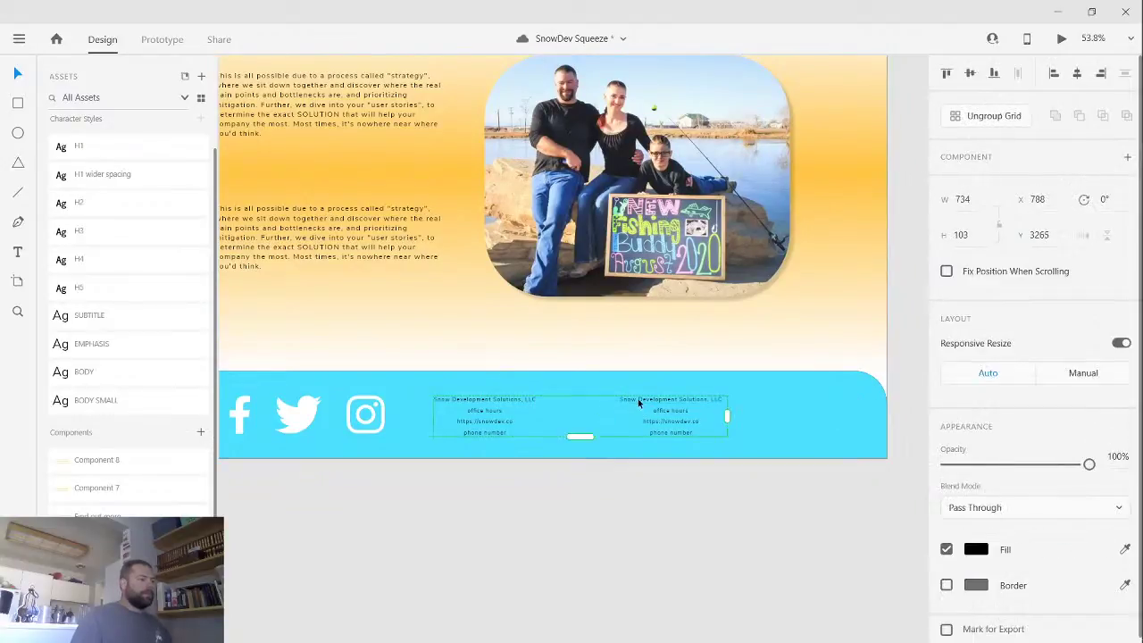
left_click_drag(636, 402, 688, 400)
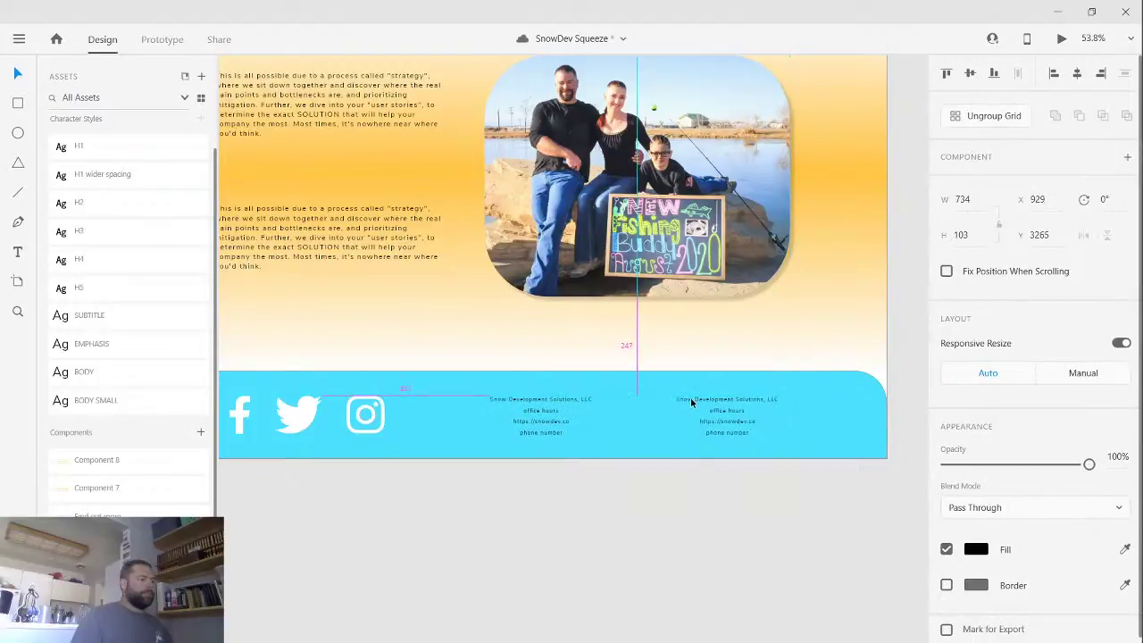
left_click(694, 559)
- Look over the whole Hifi Draft 1 page from the footer up to the header to check the overall layout
scroll(673, 533, "down", 2)
scroll(688, 517, "down", 3, "ctrl")
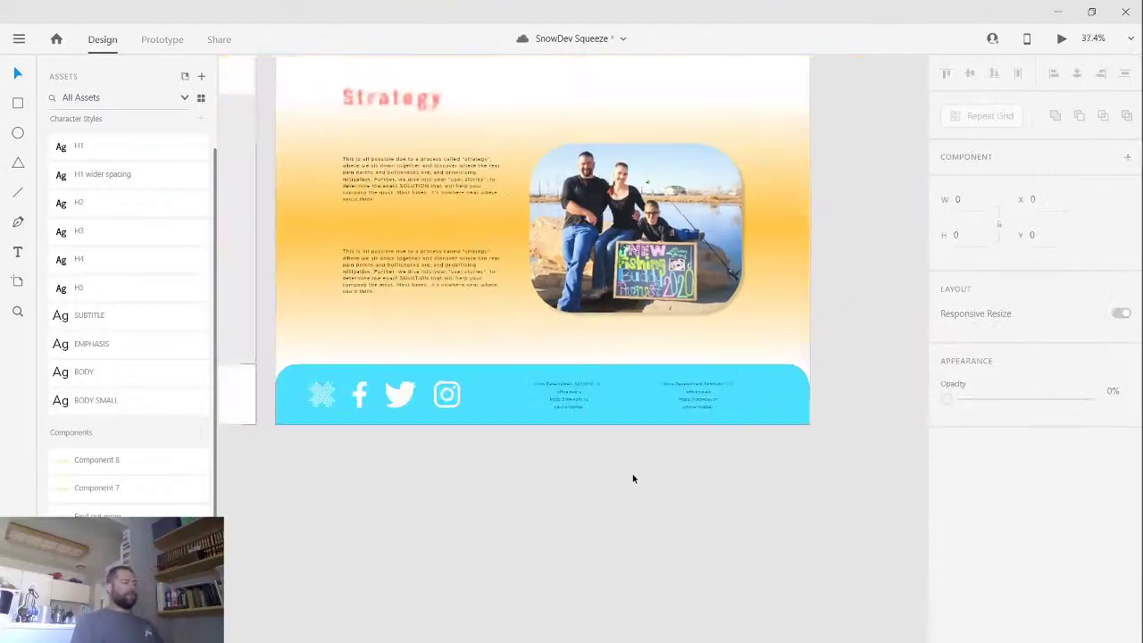
key("space")
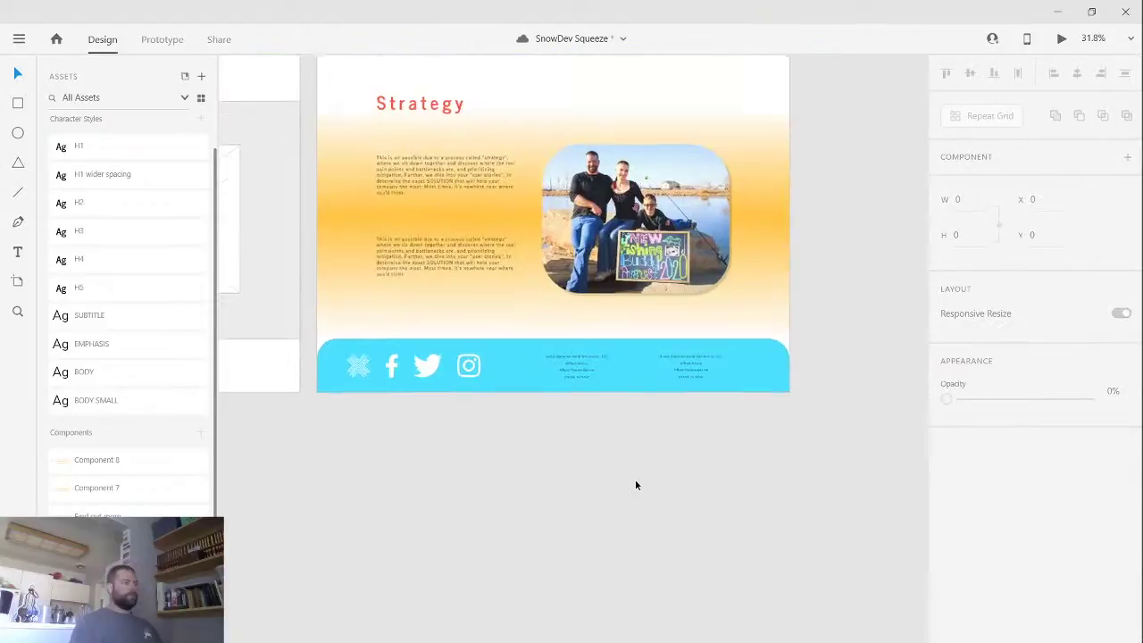
scroll(635, 480, "up", 5)
scroll(636, 479, "down", 5)
scroll(637, 485, "up", 10)
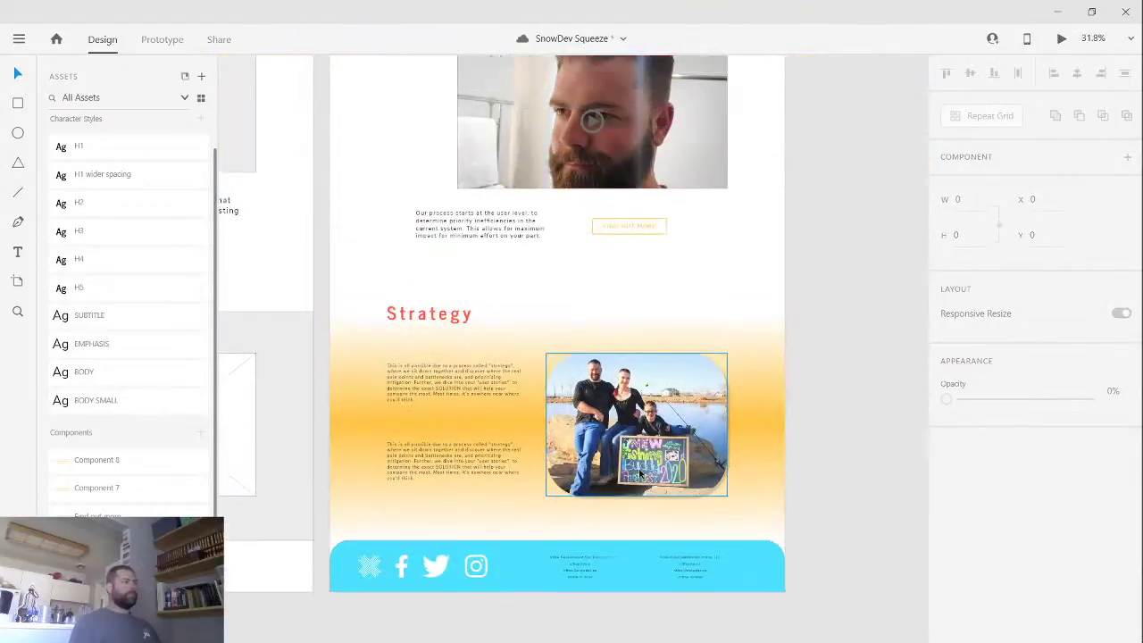
scroll(642, 455, "down", 5)
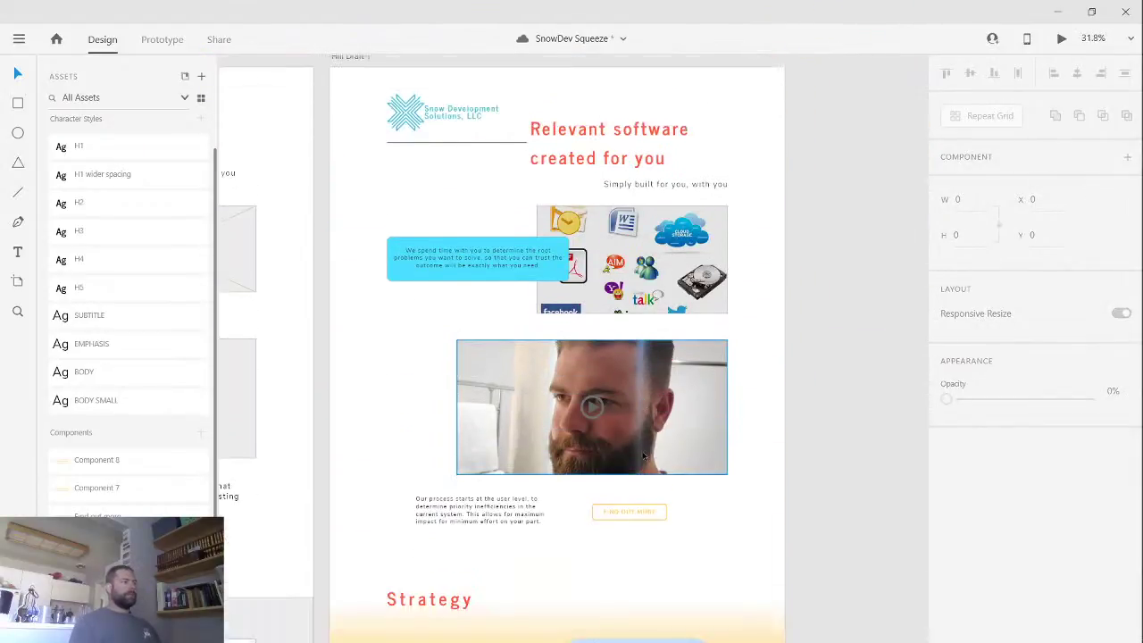
scroll(654, 456, "down", 3)
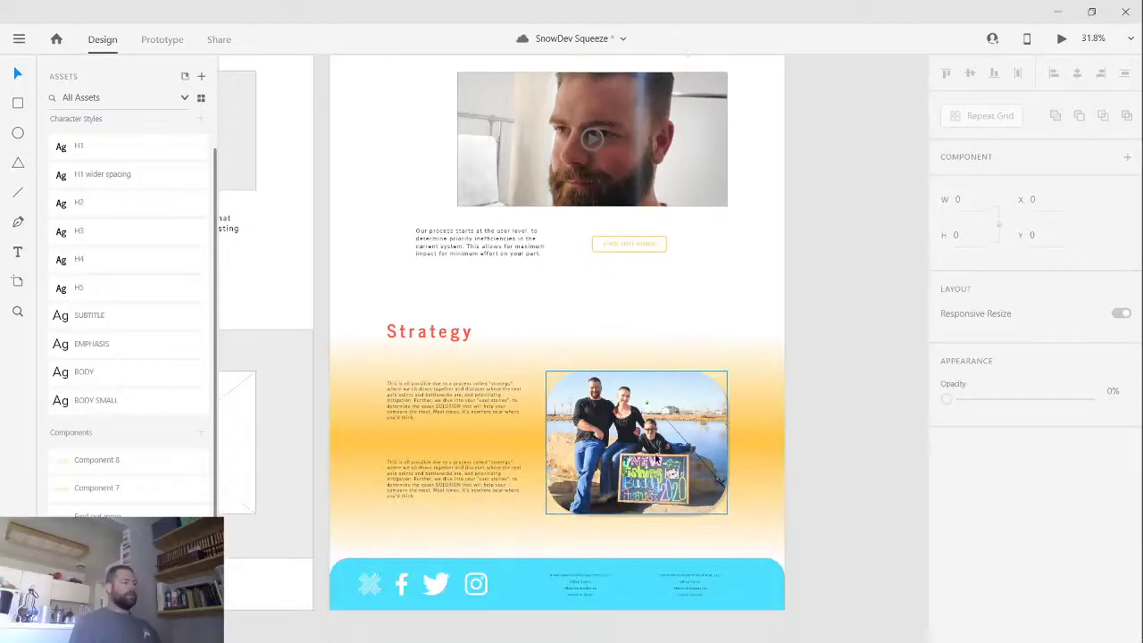
scroll(657, 463, "up", 8)
scroll(491, 423, "up", 1)
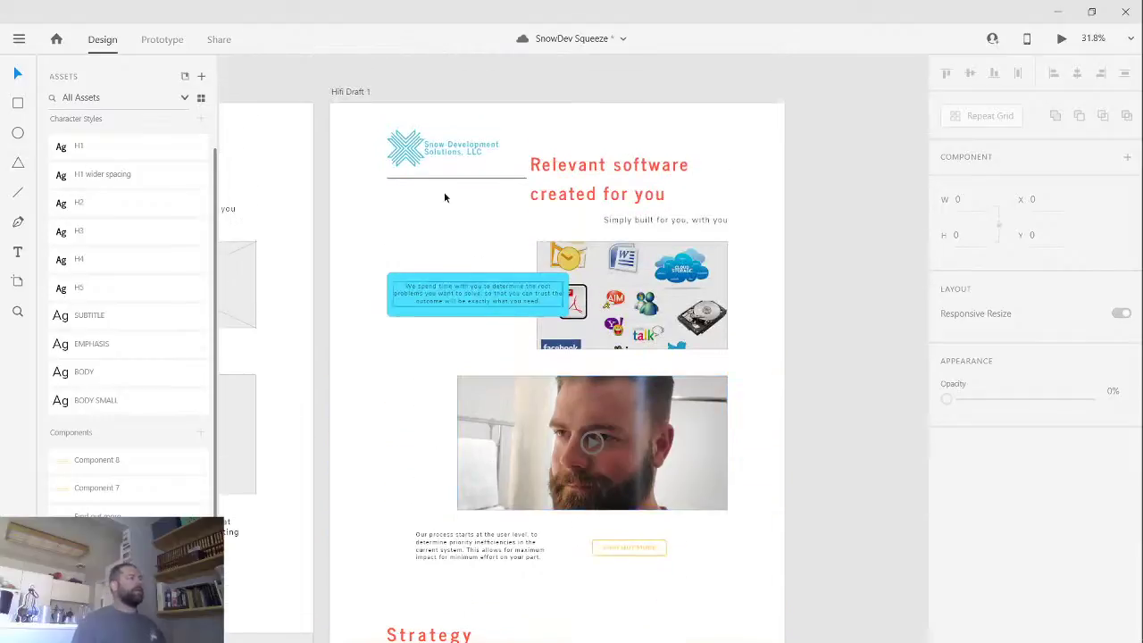
- Preview the Hifi Draft 1 artboard, check its header area, and close the preview
left_click(351, 91)
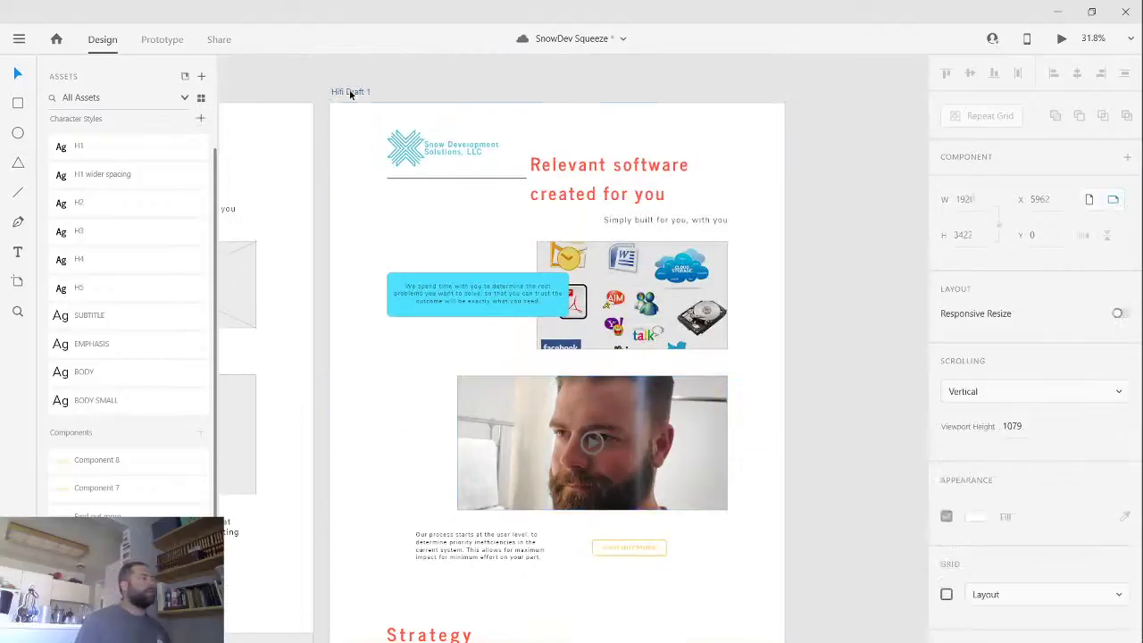
left_click(1061, 39)
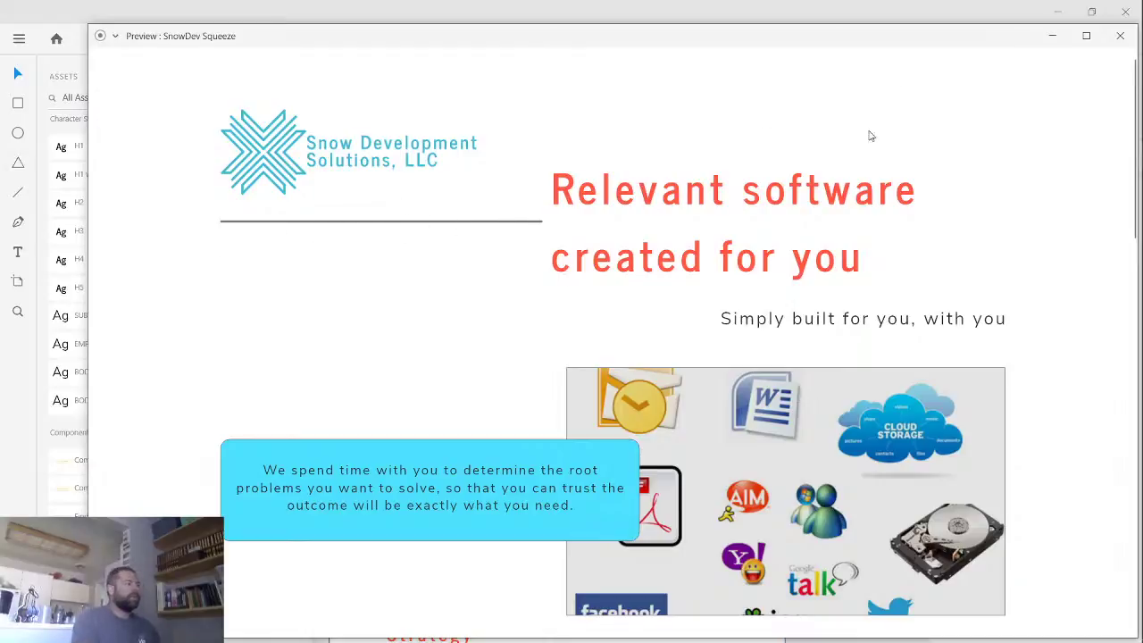
left_click(1119, 36)
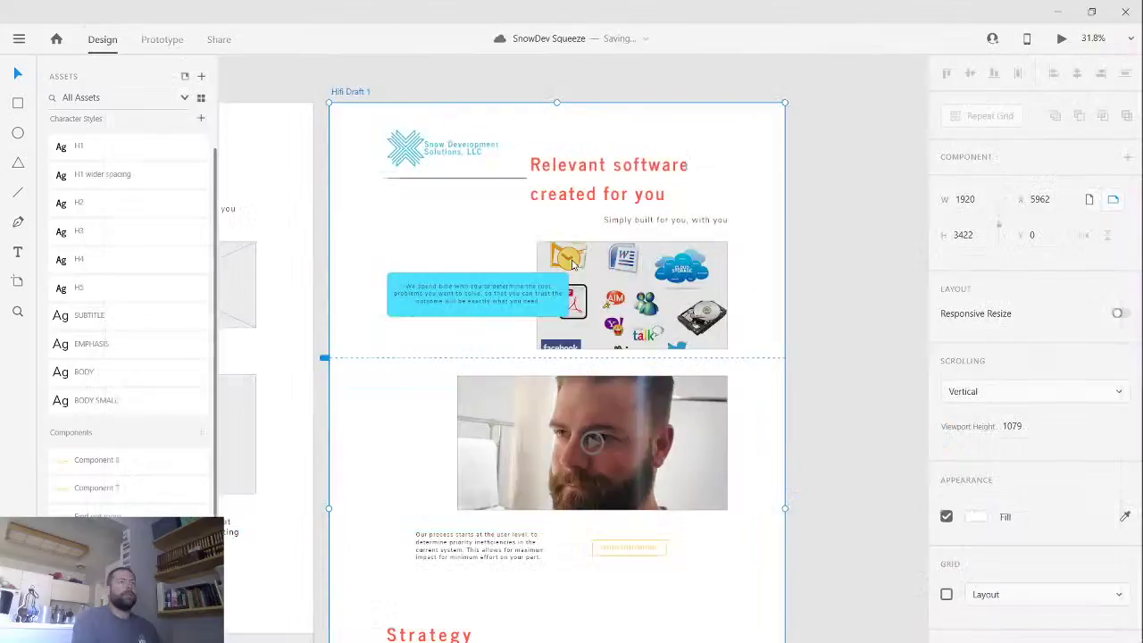
- Change the border colour of the line beneath the header logo to the golden yellow swatch
left_click(478, 179)
left_click(975, 549)
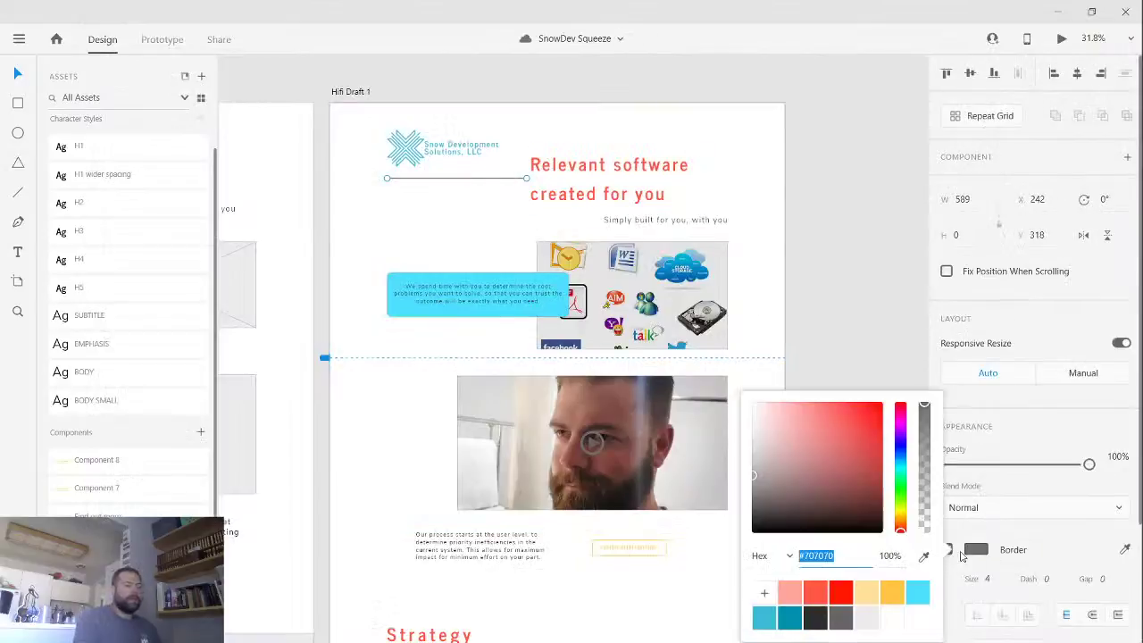
left_click(891, 592)
left_click(827, 319)
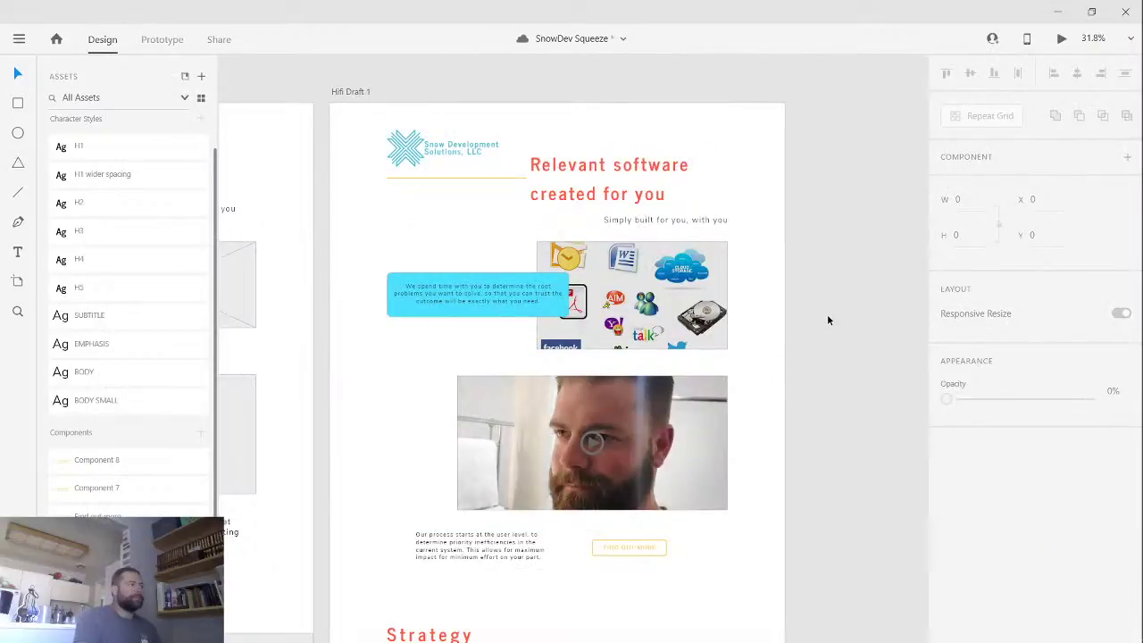
scroll(827, 319, "down", 1)
scroll(827, 319, "up", 1)
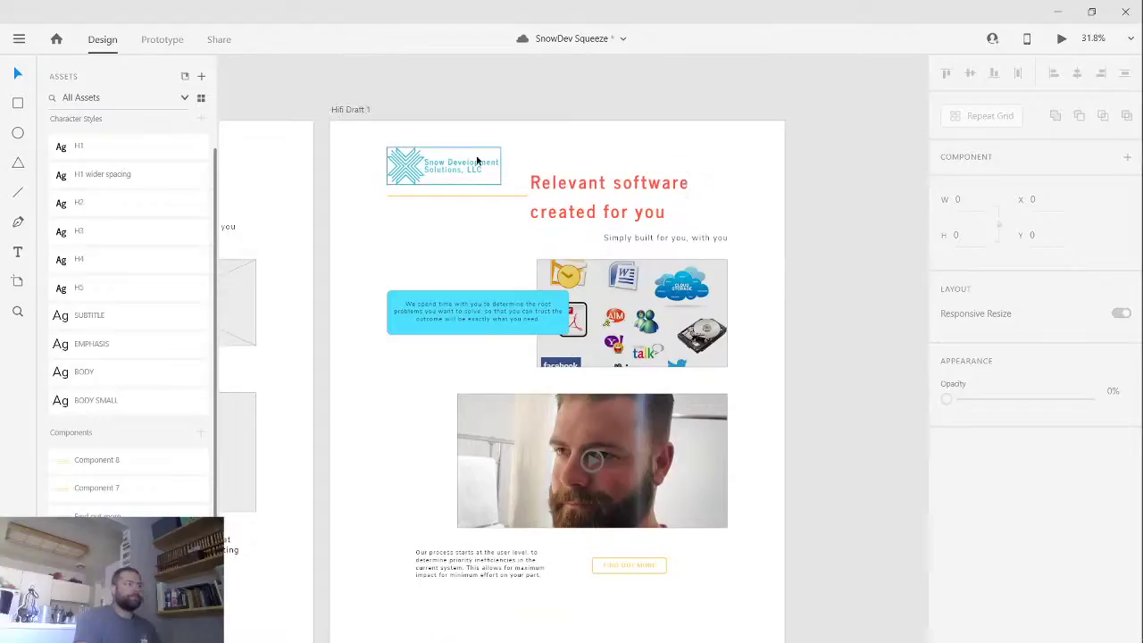
- Select the Hifi Draft 1 artboard and open it in the preview, closing any preview of a different artboard
left_click(1063, 40)
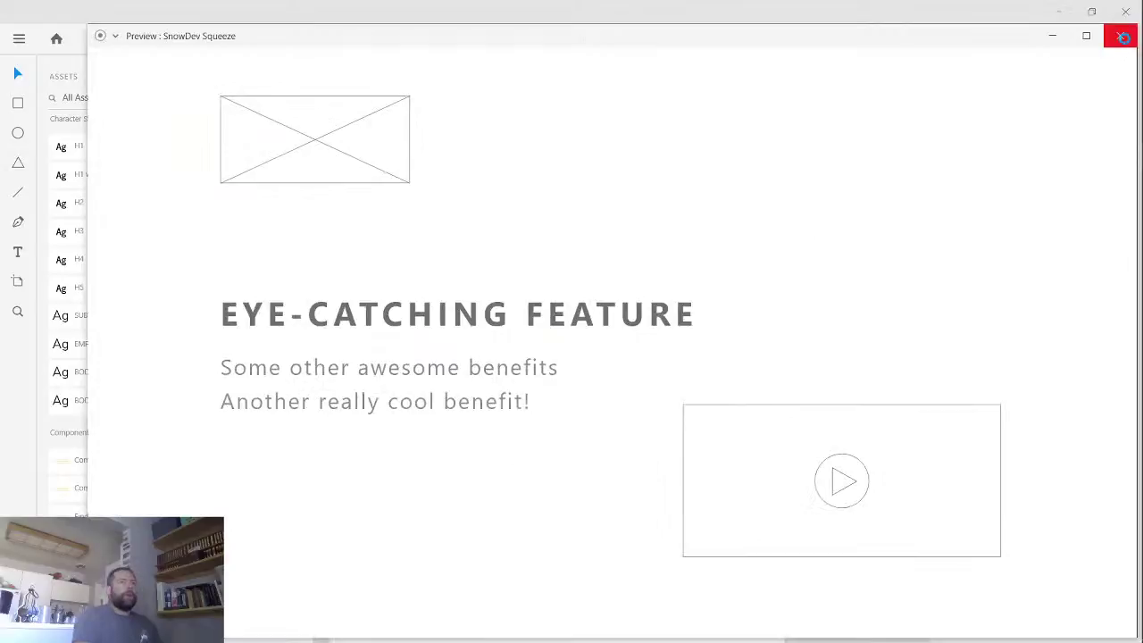
left_click(1121, 37)
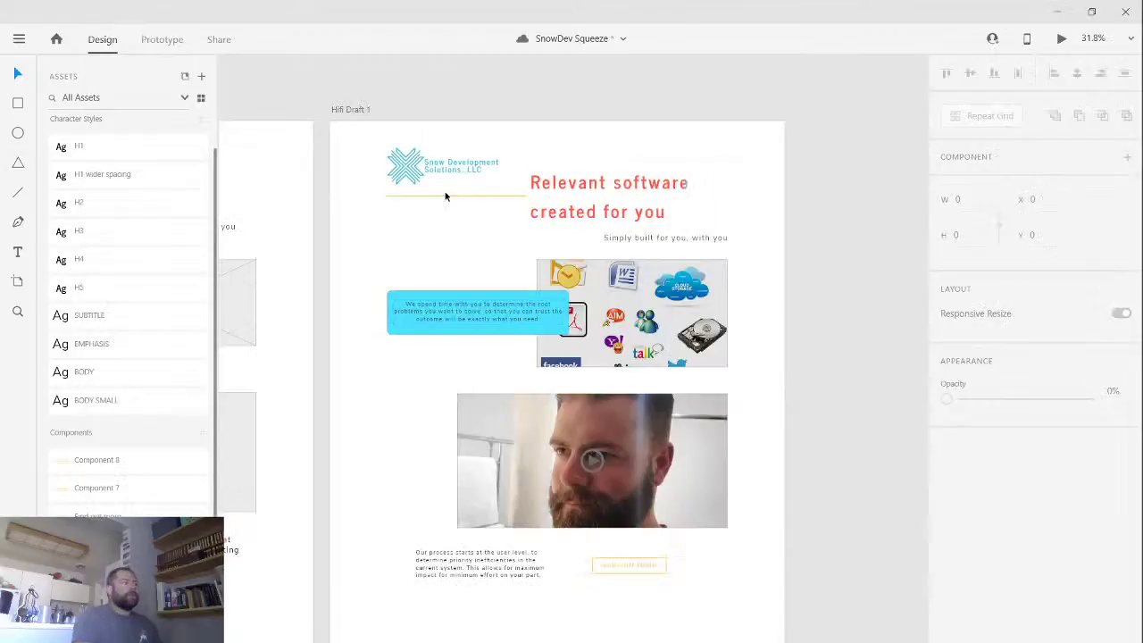
left_click(361, 110)
left_click(1061, 42)
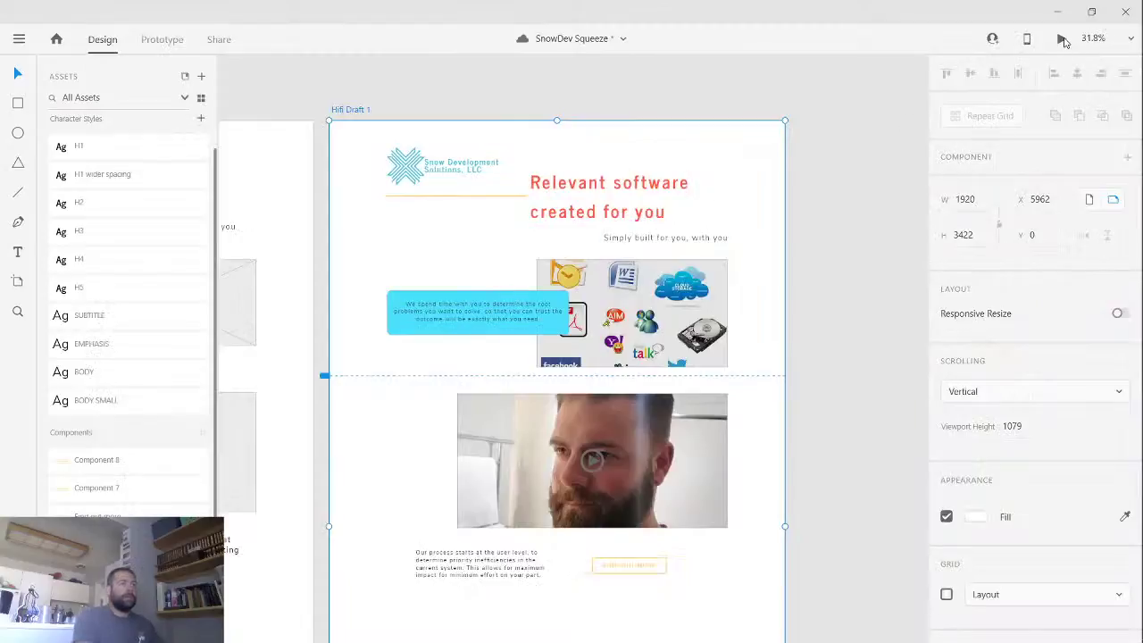
left_click(1063, 41)
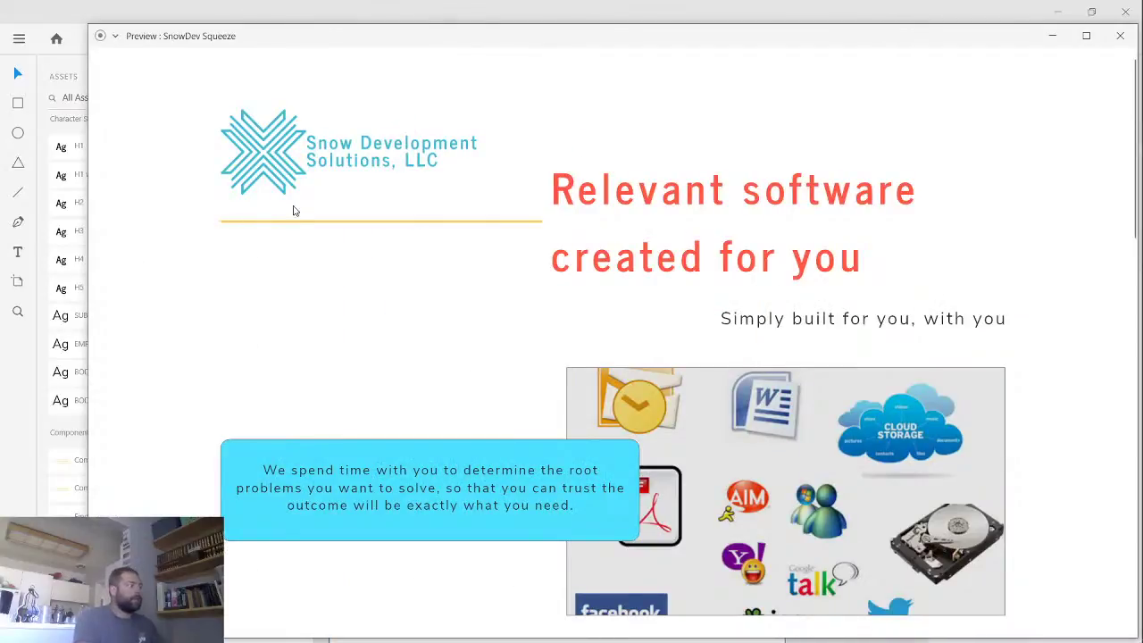
- Examine the previewed page from the header through the Strategy section to the footer, and close the preview
scroll(446, 352, "down", 6)
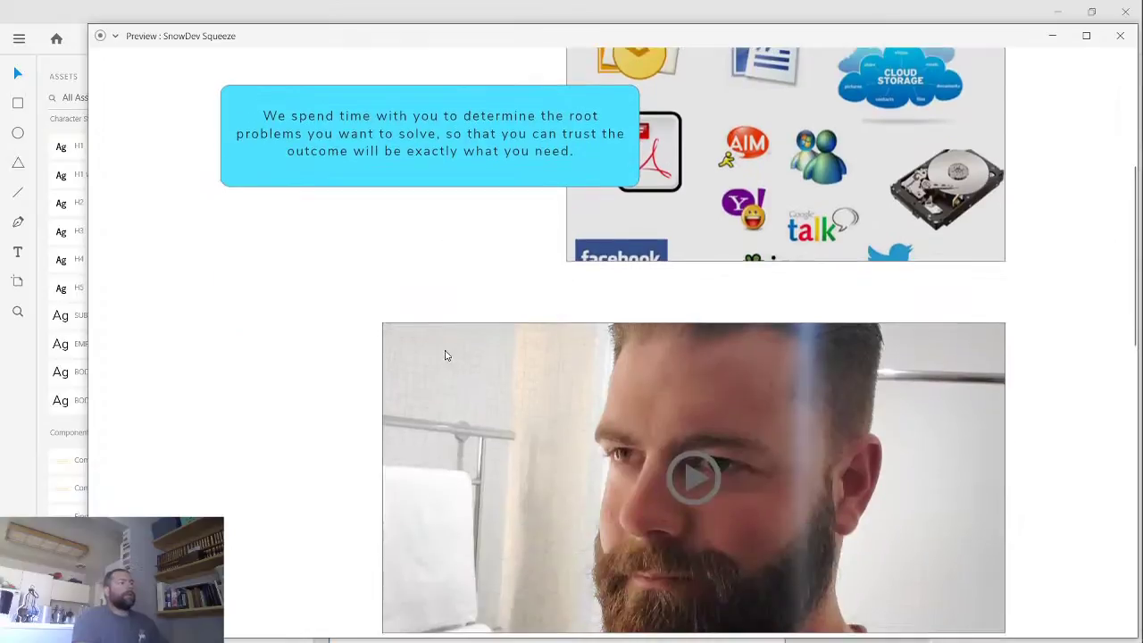
scroll(444, 350, "down", 8)
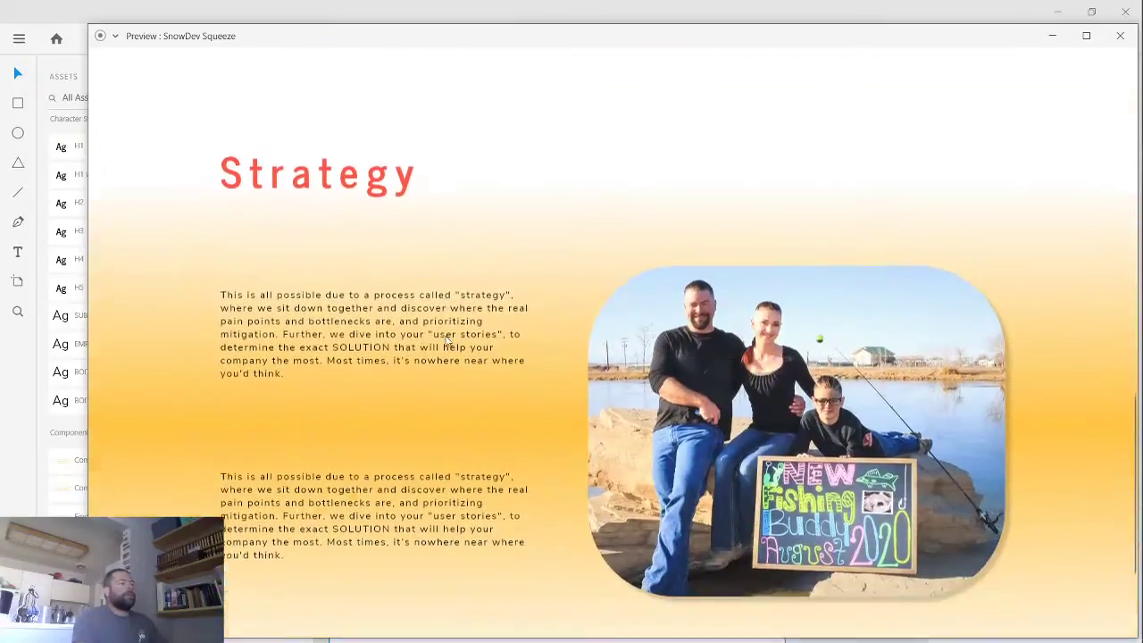
scroll(447, 332, "up", 14)
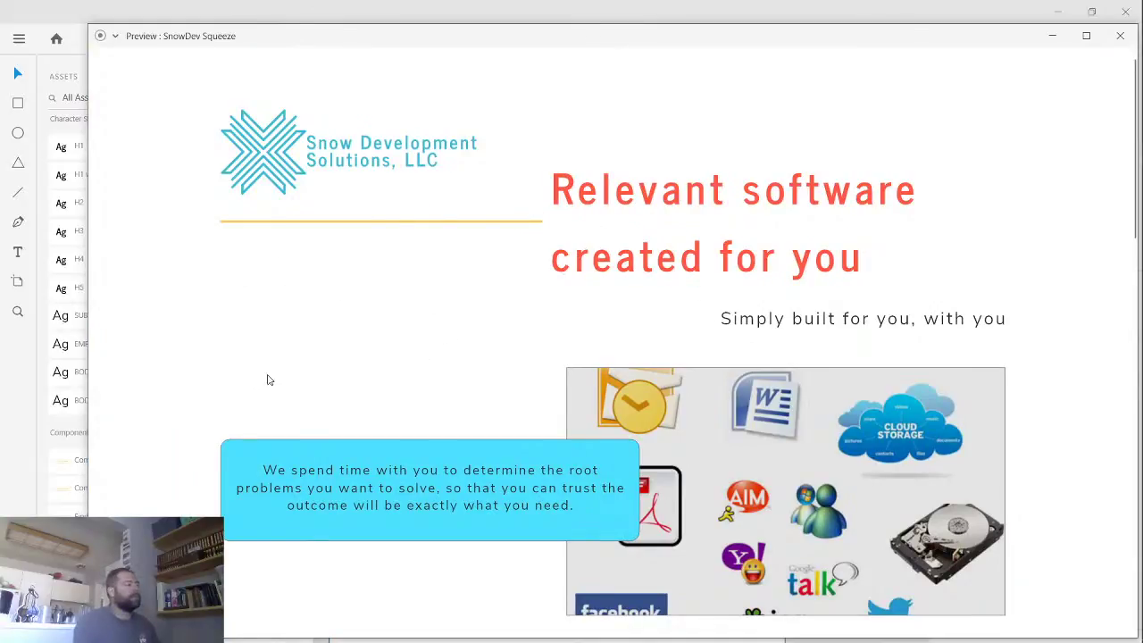
scroll(269, 375, "down", 3)
scroll(270, 373, "up", 3)
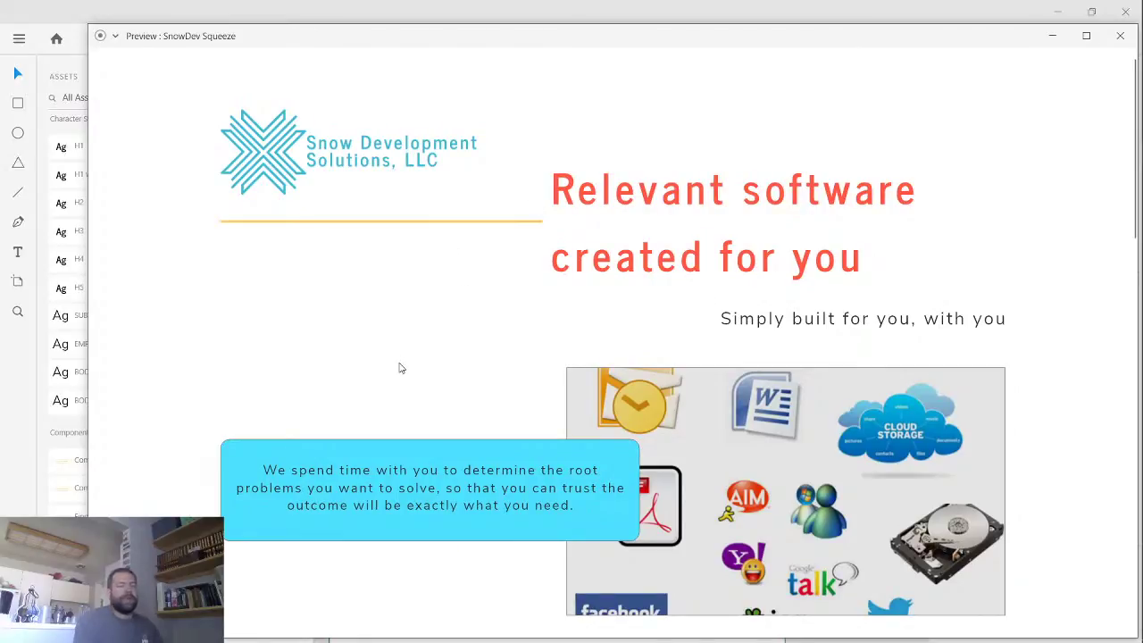
scroll(433, 416, "down", 10)
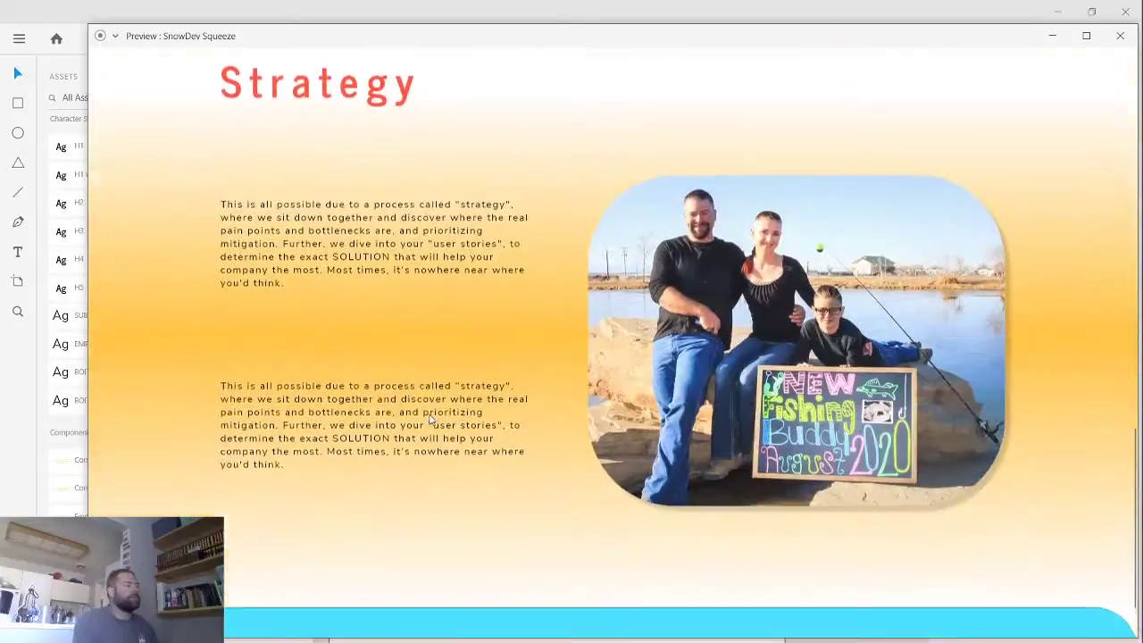
scroll(429, 418, "up", 1)
scroll(430, 418, "down", 1)
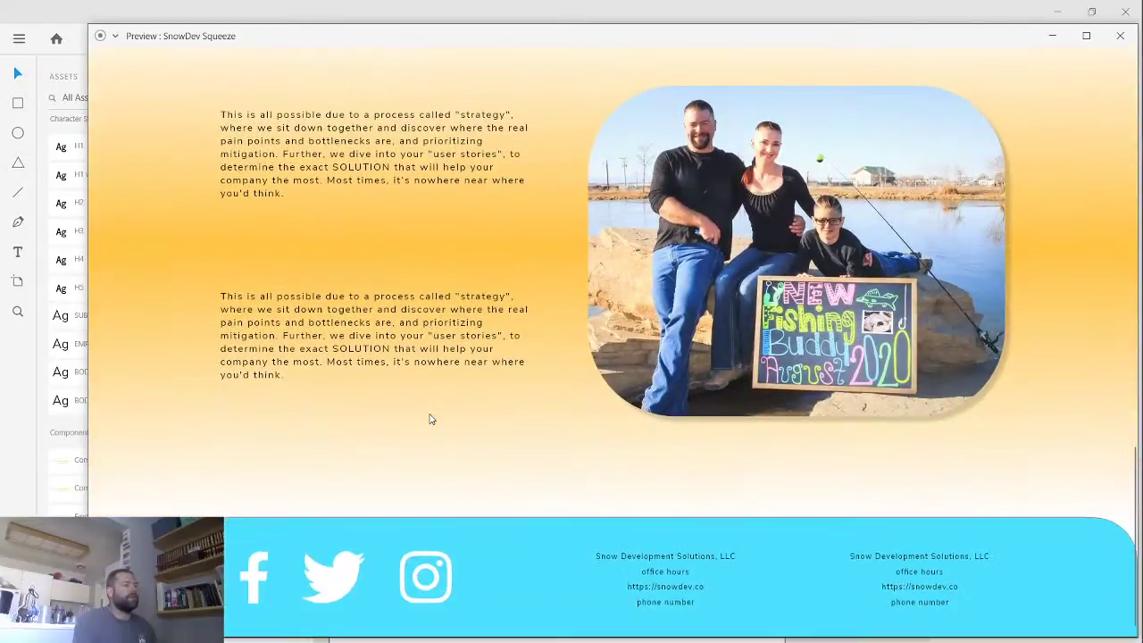
scroll(428, 416, "up", 10)
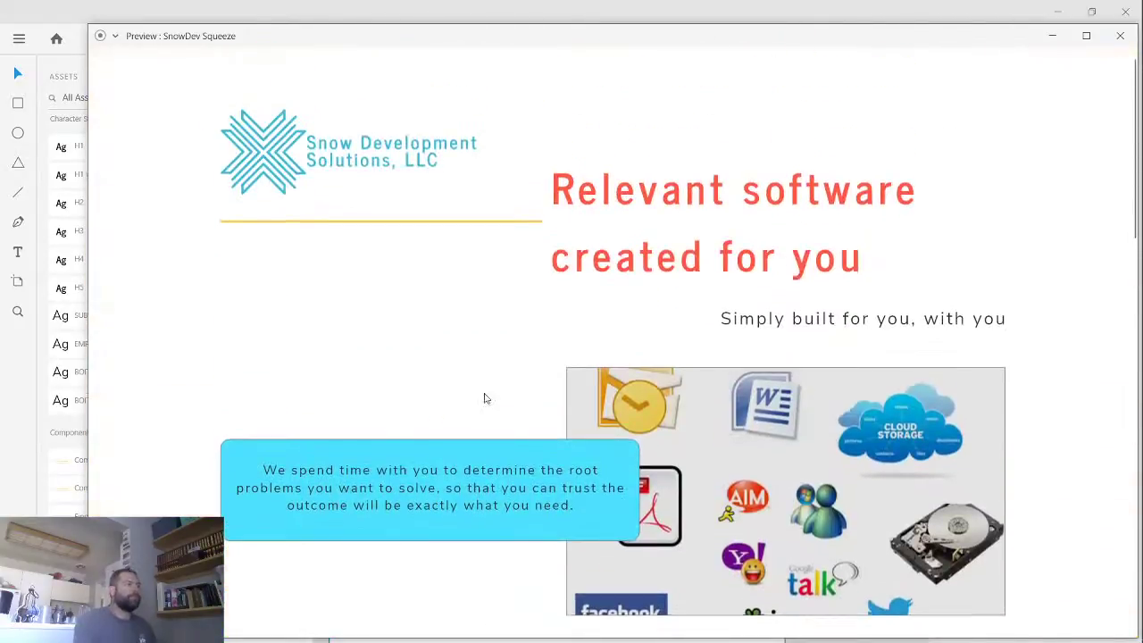
left_click(1120, 38)
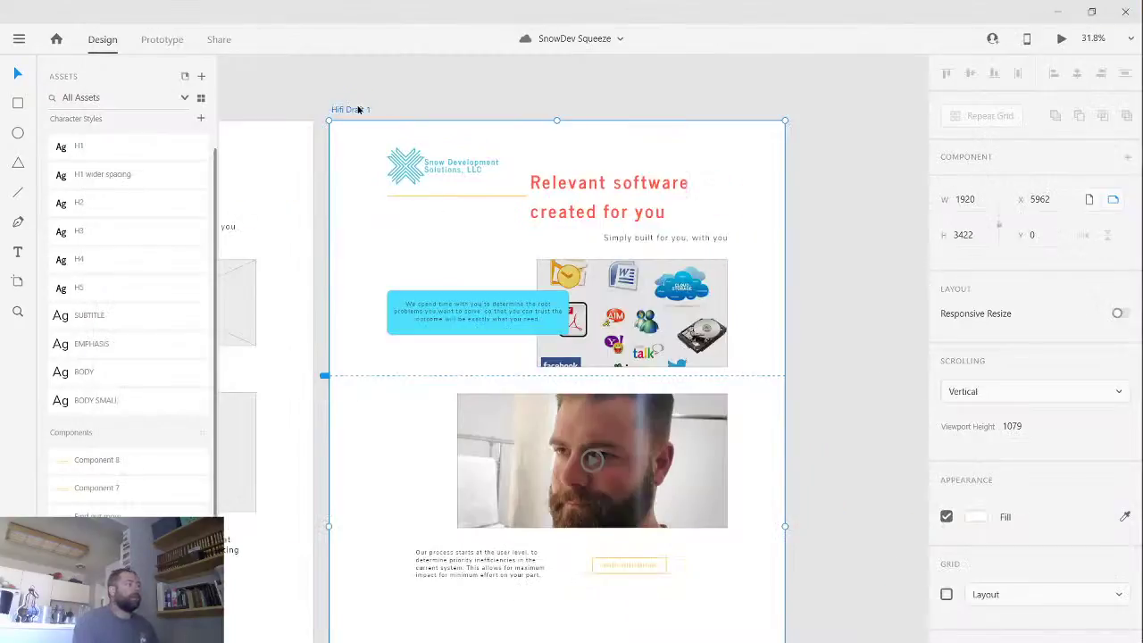
- Delete the Hifi Draft 1 artboard and locate the other coloured page design far below the wireframe artboards
key("Delete")
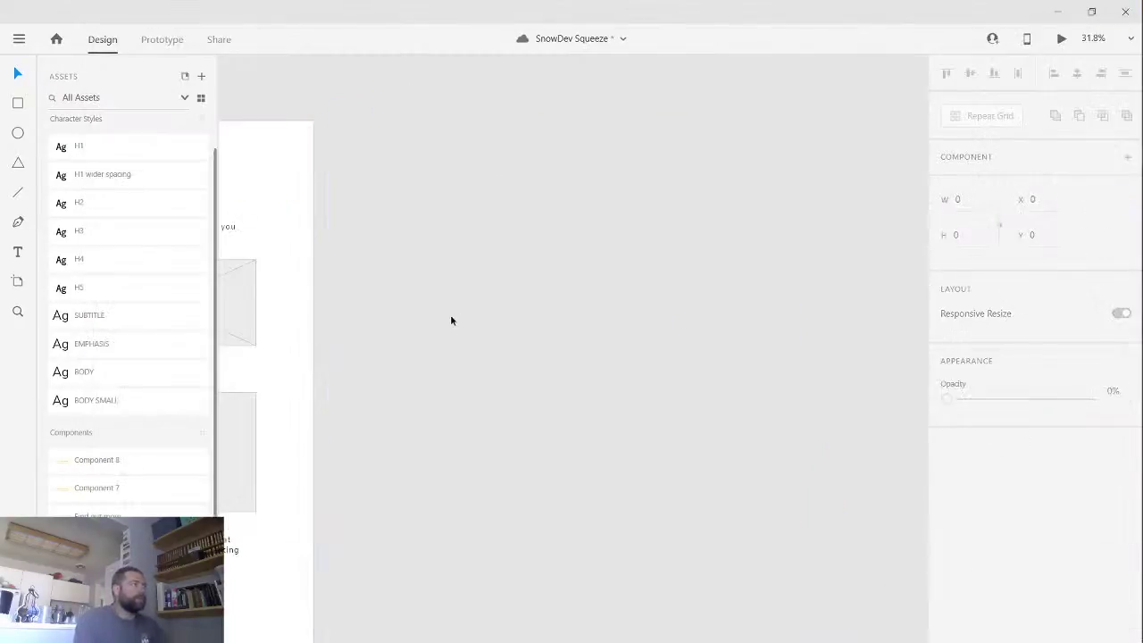
scroll(451, 321, "down", 4)
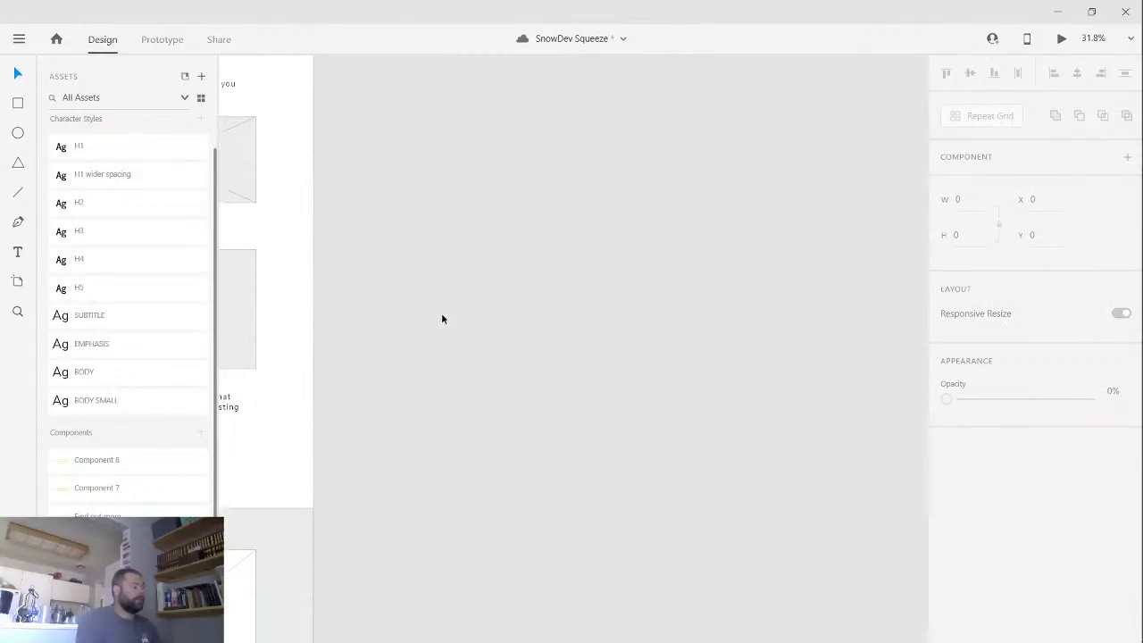
scroll(443, 317, "down", 6)
left_click_drag(428, 466, 794, 212)
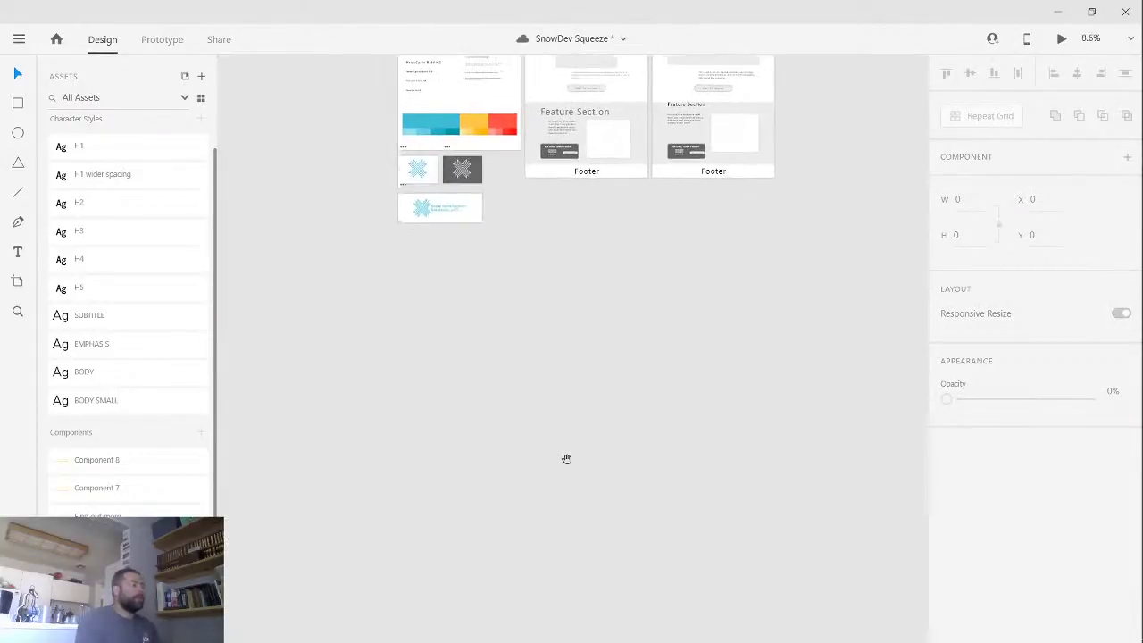
left_click_drag(566, 459, 571, 184)
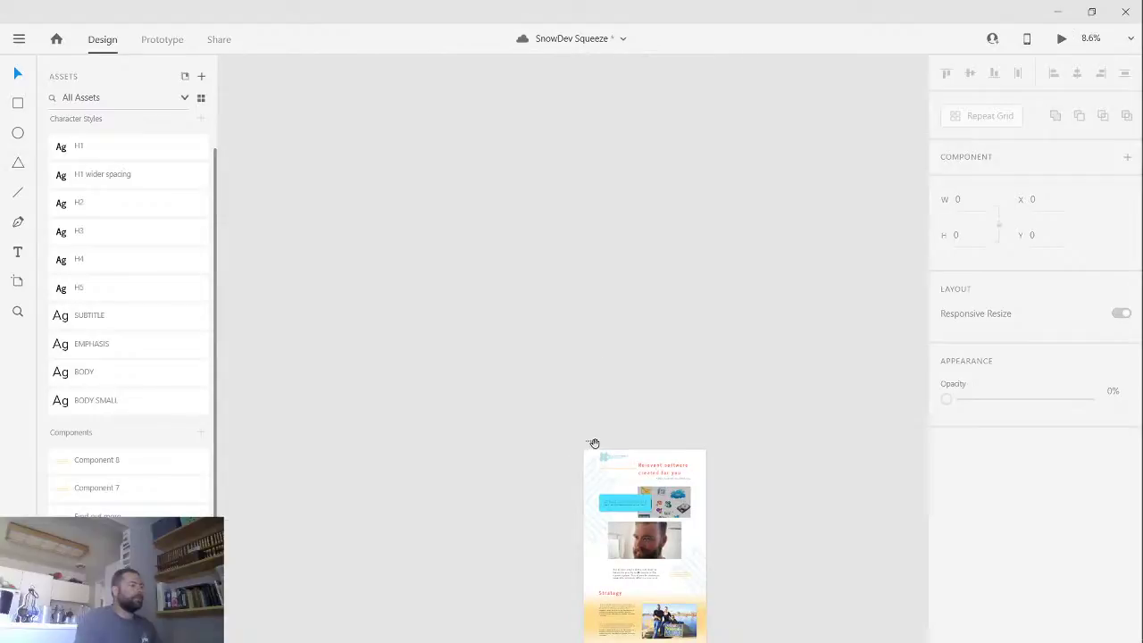
scroll(594, 370, "down", 5)
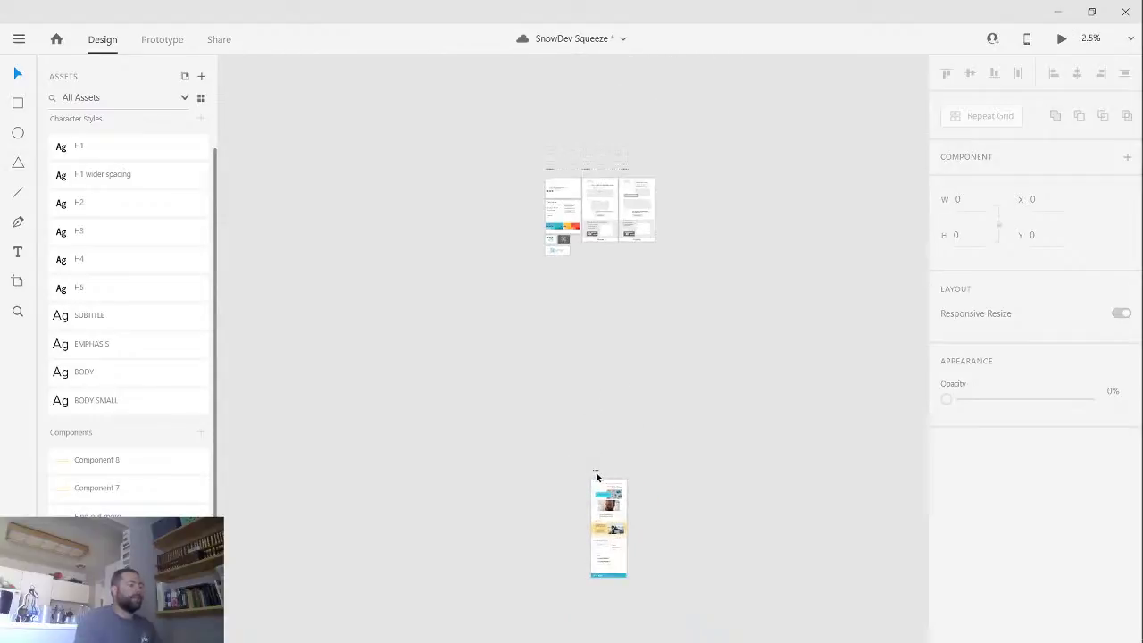
- Move the coloured page artboard up beside the wireframe artboards, with its top level with theirs at X 6384, Y 0
left_click_drag(596, 473, 668, 172)
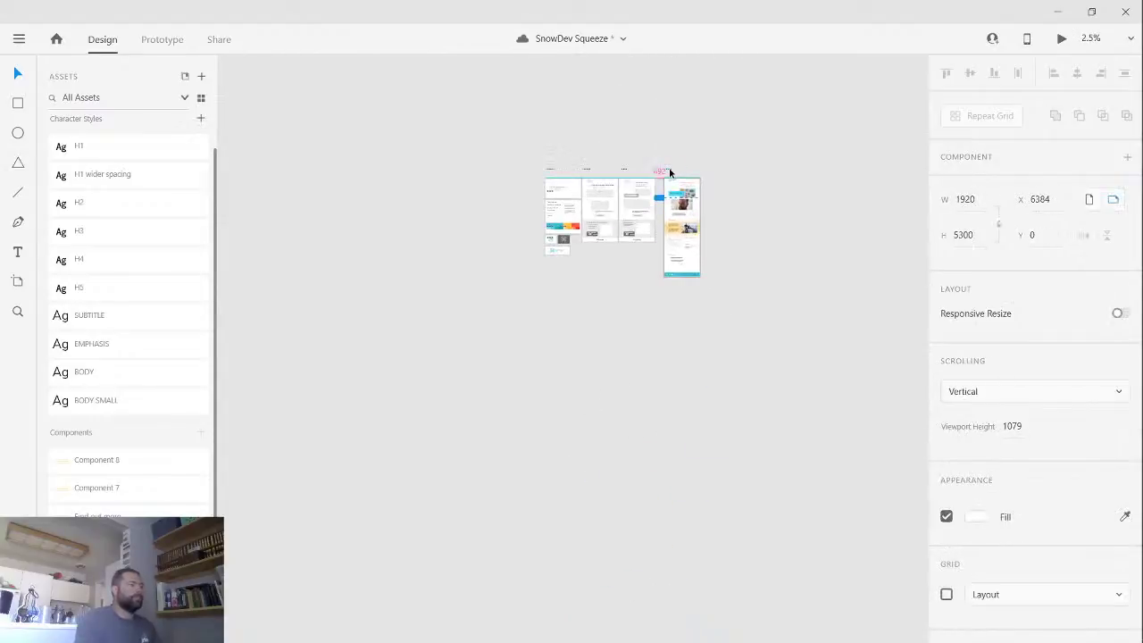
scroll(682, 308, "up", 5)
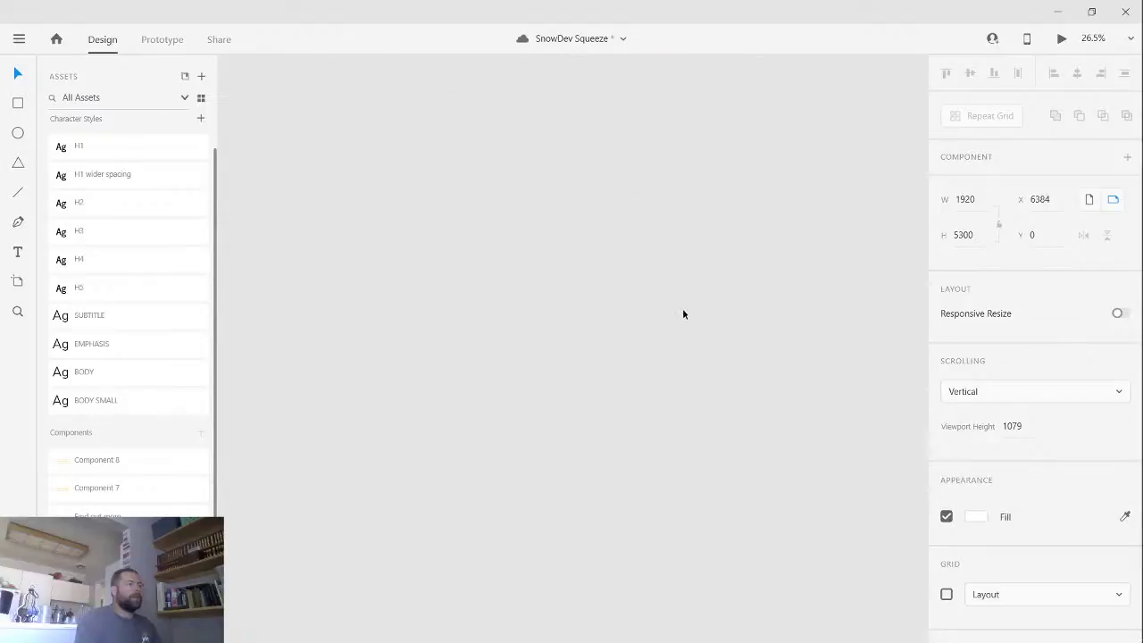
left_click_drag(684, 179, 641, 477)
left_click_drag(613, 169, 624, 504)
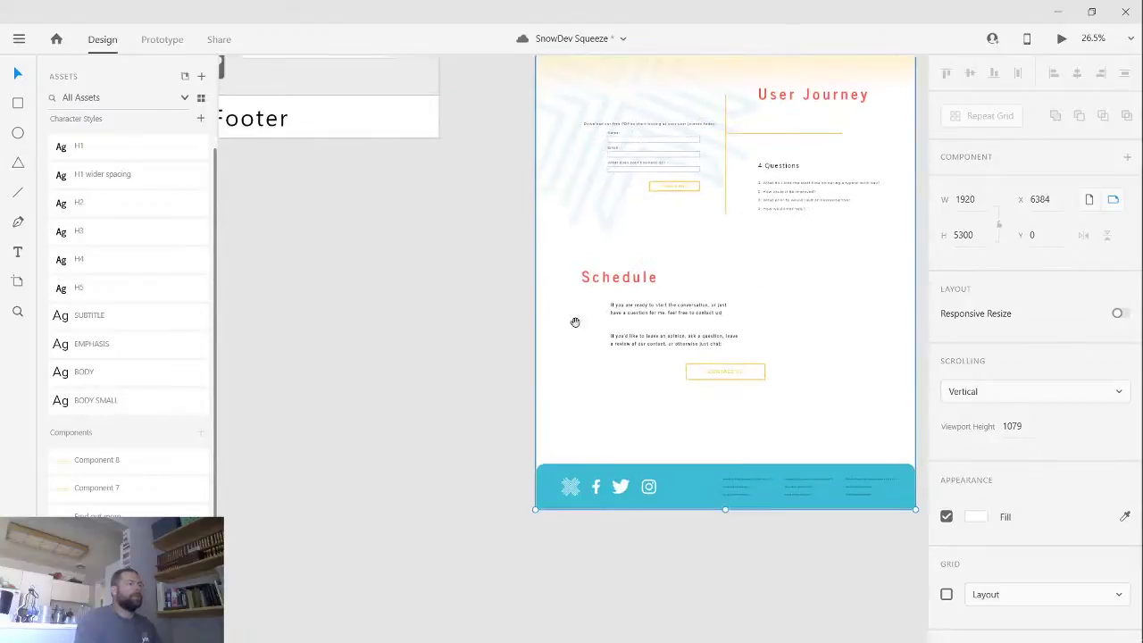
left_click_drag(575, 321, 528, 491)
left_click_drag(456, 275, 456, 500)
left_click_drag(487, 245, 487, 309)
left_click_drag(482, 152, 480, 426)
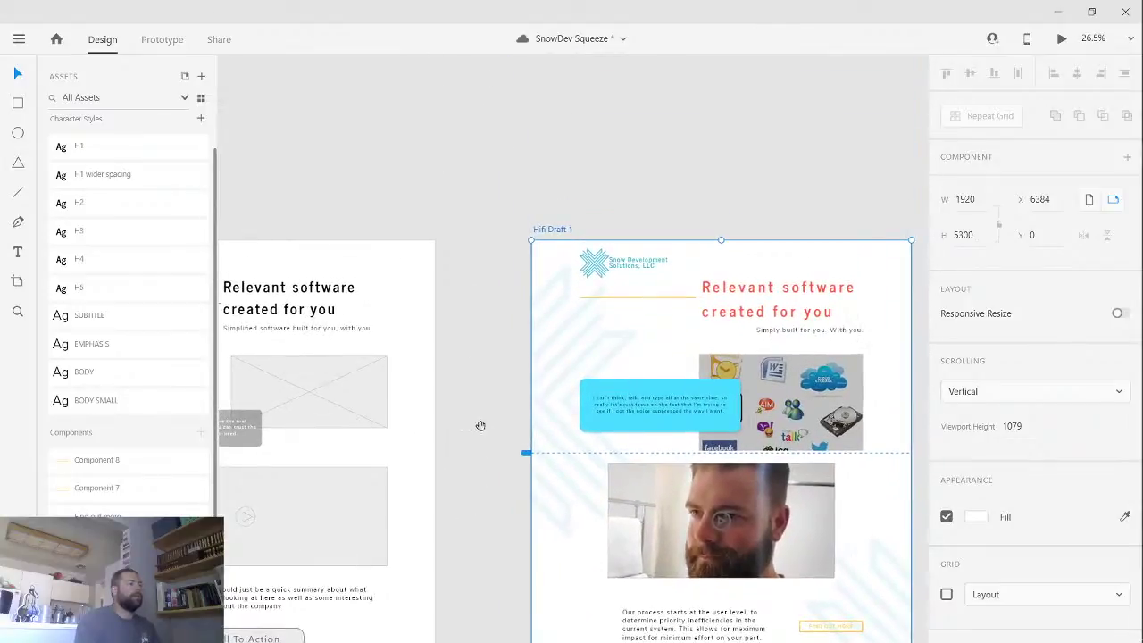
- Shift the Hifi Draft 1 artboard closer to the neighbouring wireframe, to X 5962, keeping the tops of the artboards aligned
left_click_drag(553, 230, 527, 205)
scroll(462, 218, "down", 3)
left_click(415, 209)
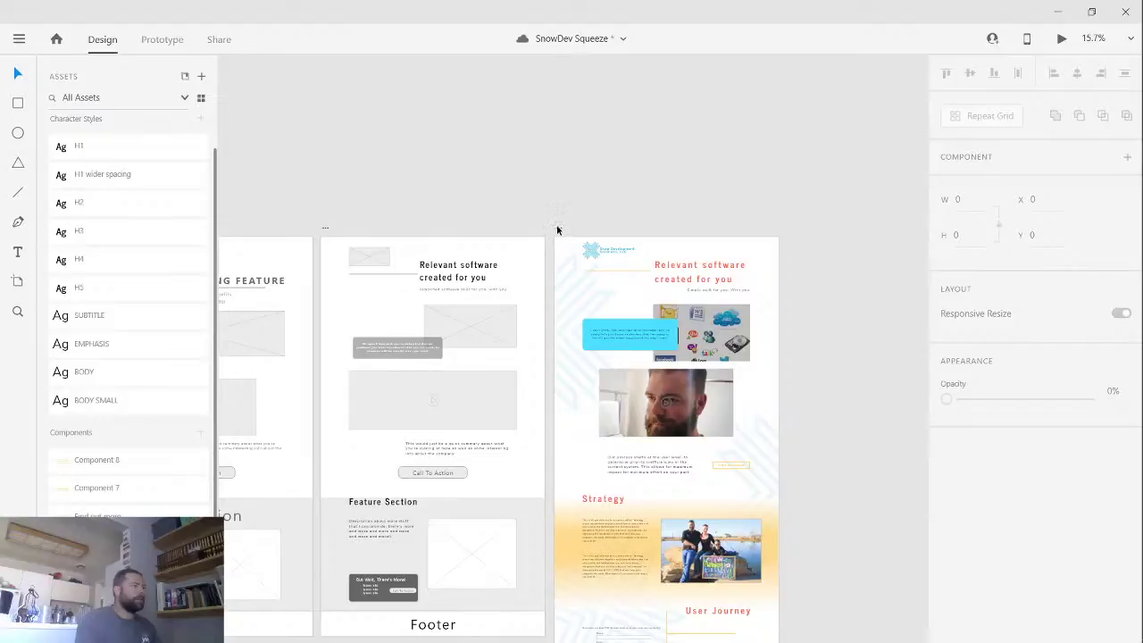
left_click_drag(556, 230, 553, 233)
scroll(855, 438, "up", 2)
left_click(837, 423)
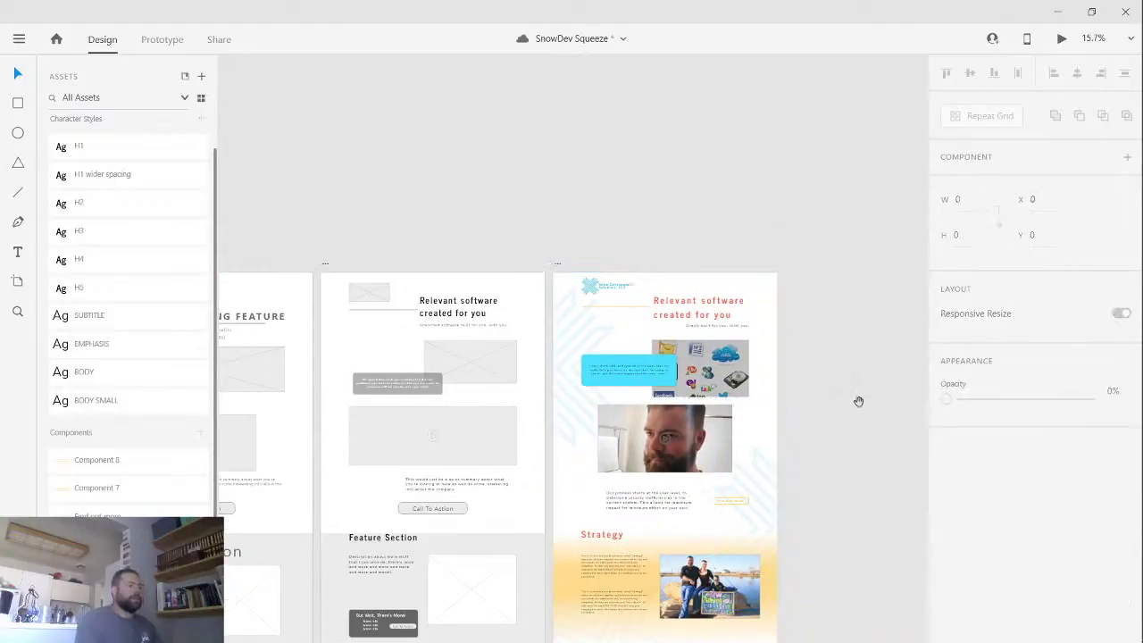
- Look over the repositioned Hifi Draft 1 page on the canvas, from its header through Strategy and User Journey to Schedule
scroll(858, 401, "down", 3)
scroll(826, 454, "up", 4)
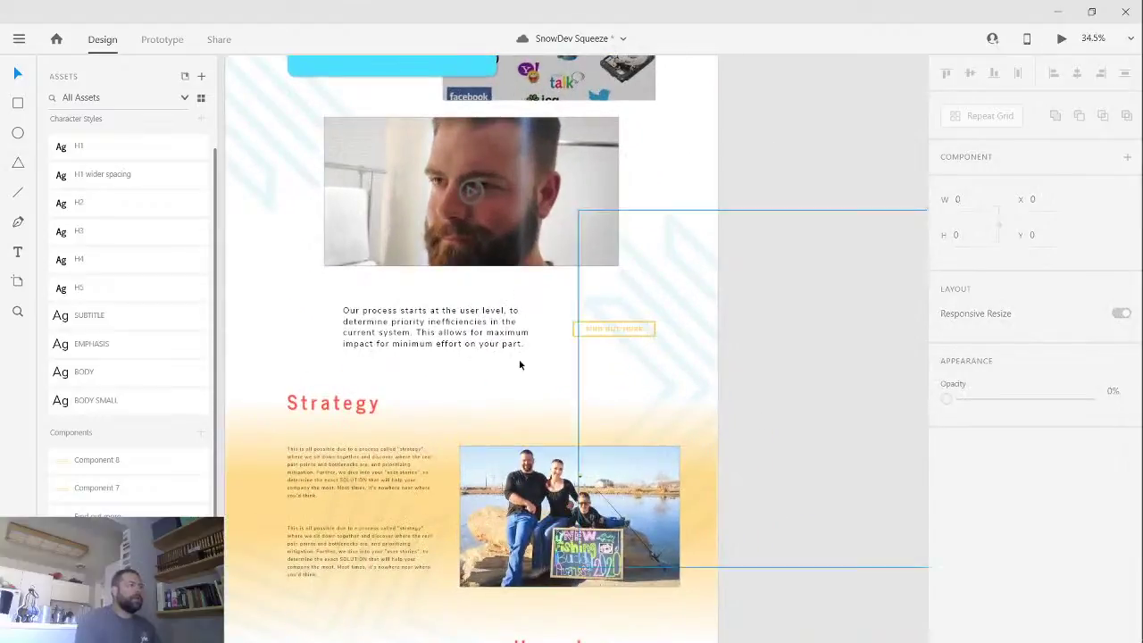
scroll(518, 364, "up", 5)
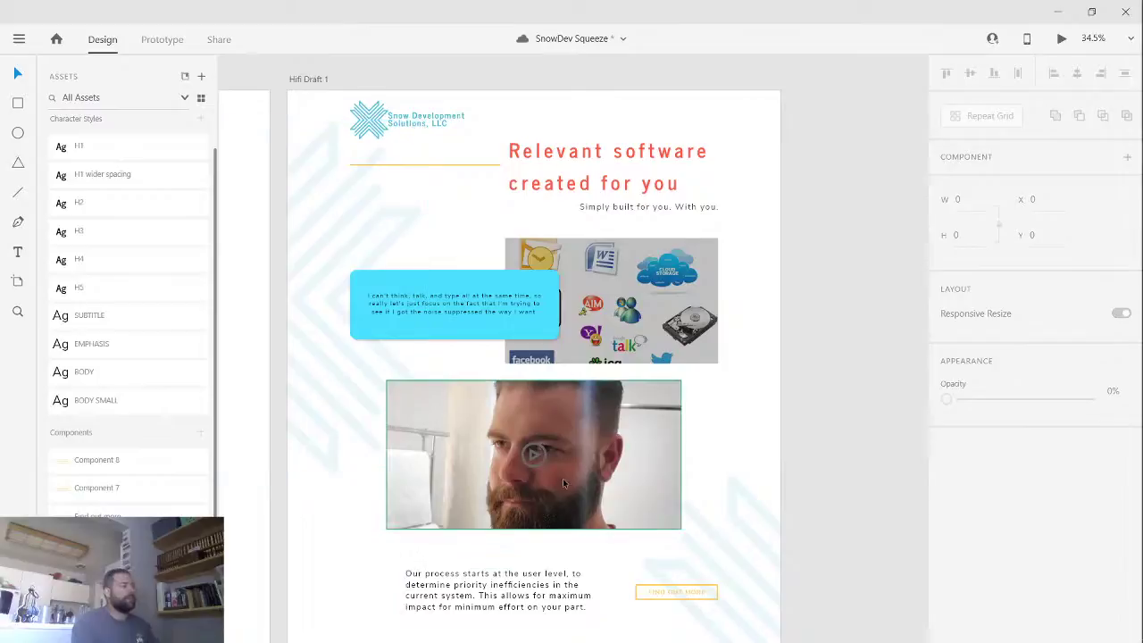
scroll(565, 482, "down", 10)
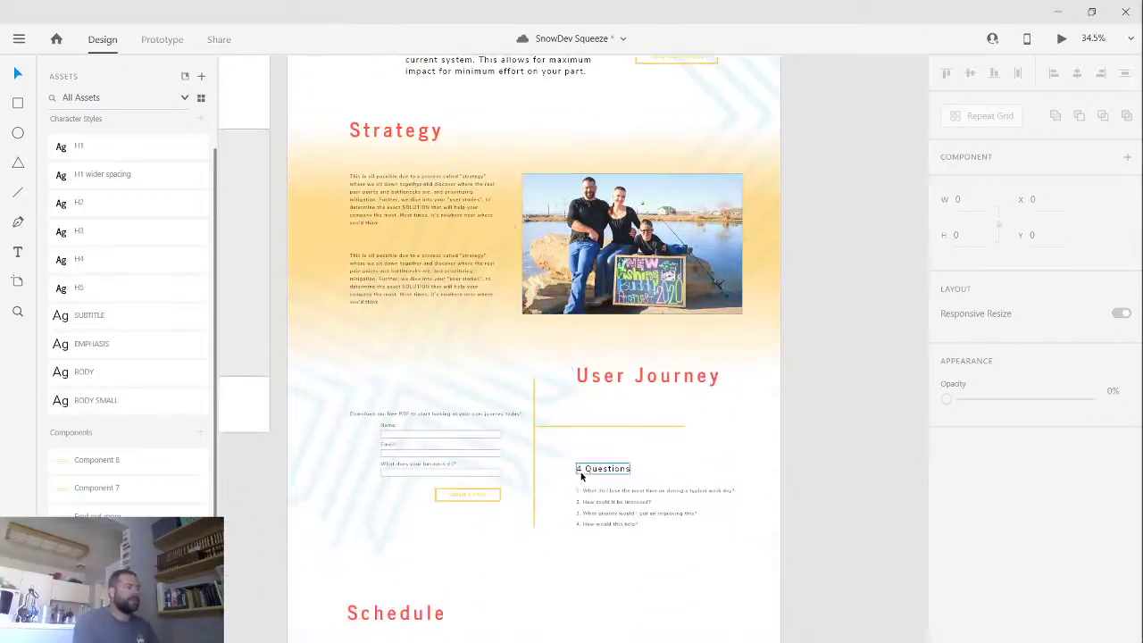
scroll(580, 475, "down", 4)
scroll(587, 474, "up", 6)
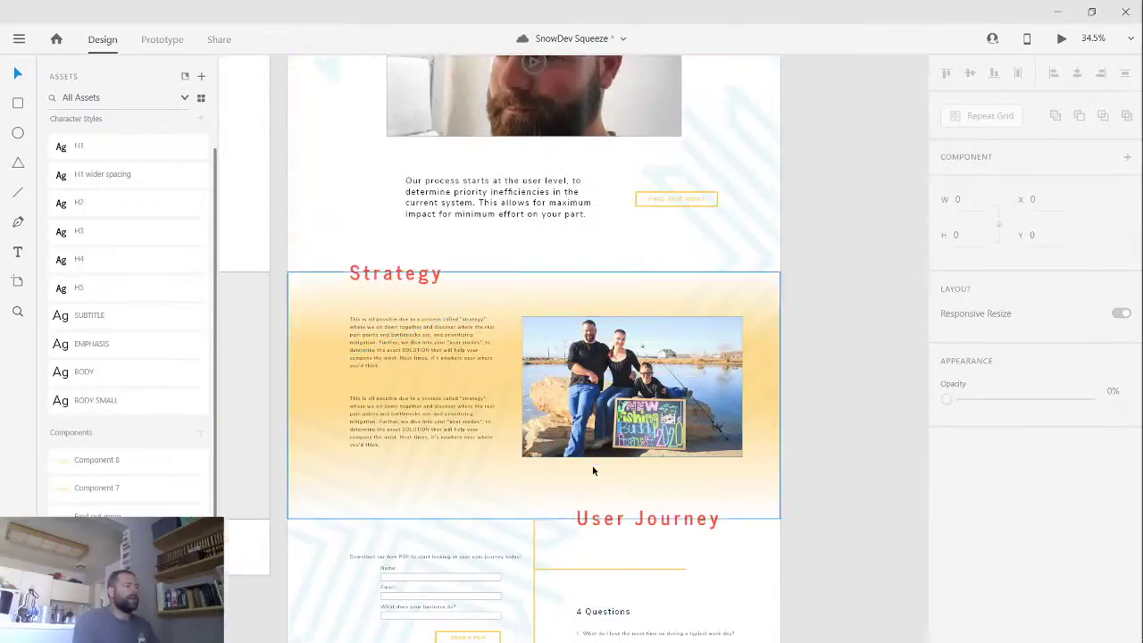
scroll(592, 465, "up", 12)
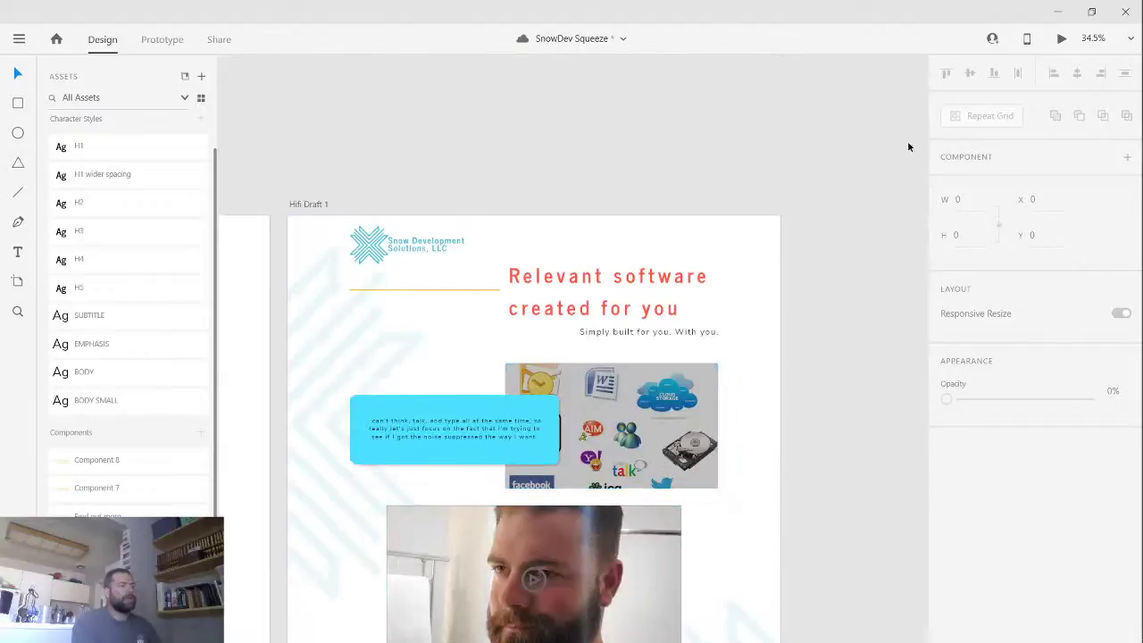
- Preview the Hifi Draft 1 artboard and review the page from the header through Strategy and User Journey to the Schedule section
left_click(318, 204)
left_click(1062, 38)
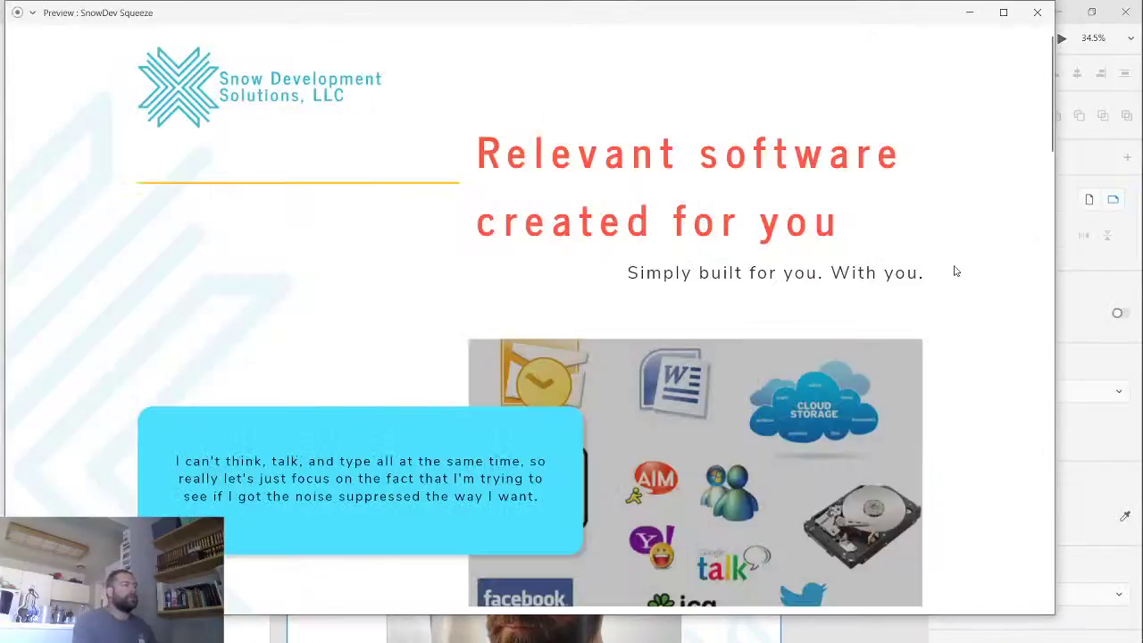
scroll(954, 271, "down", 2)
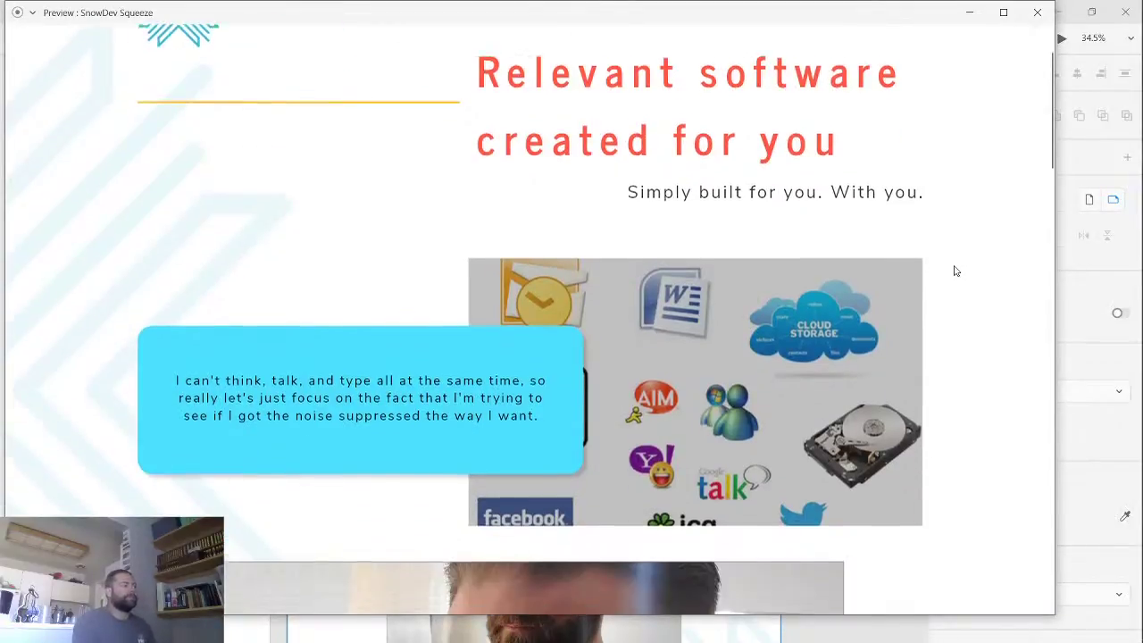
scroll(954, 271, "down", 6)
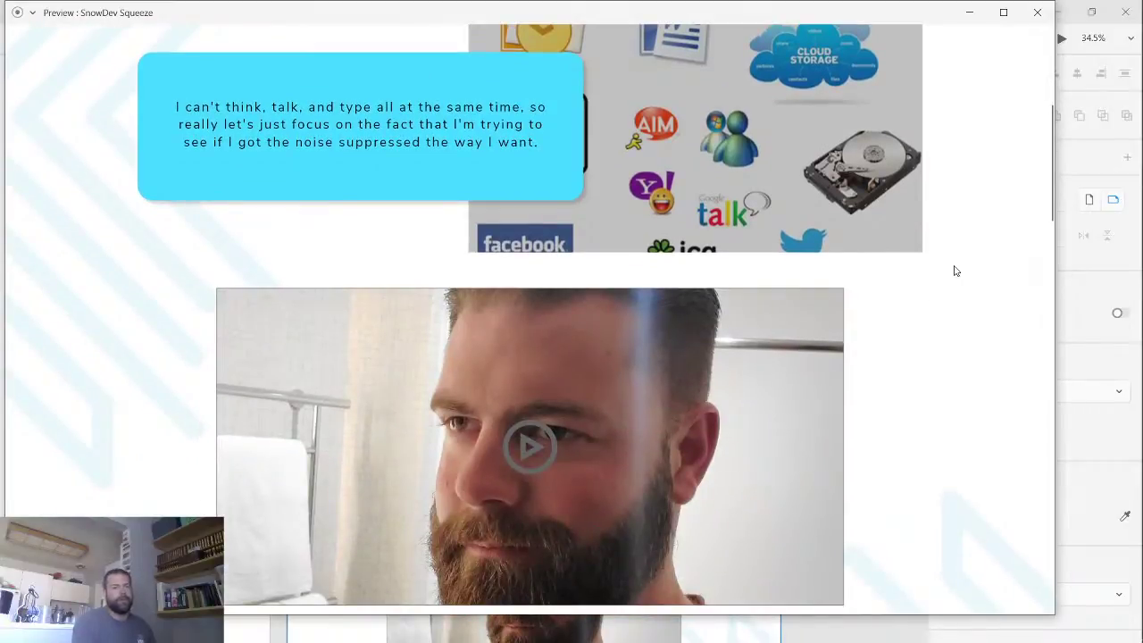
scroll(955, 271, "down", 9)
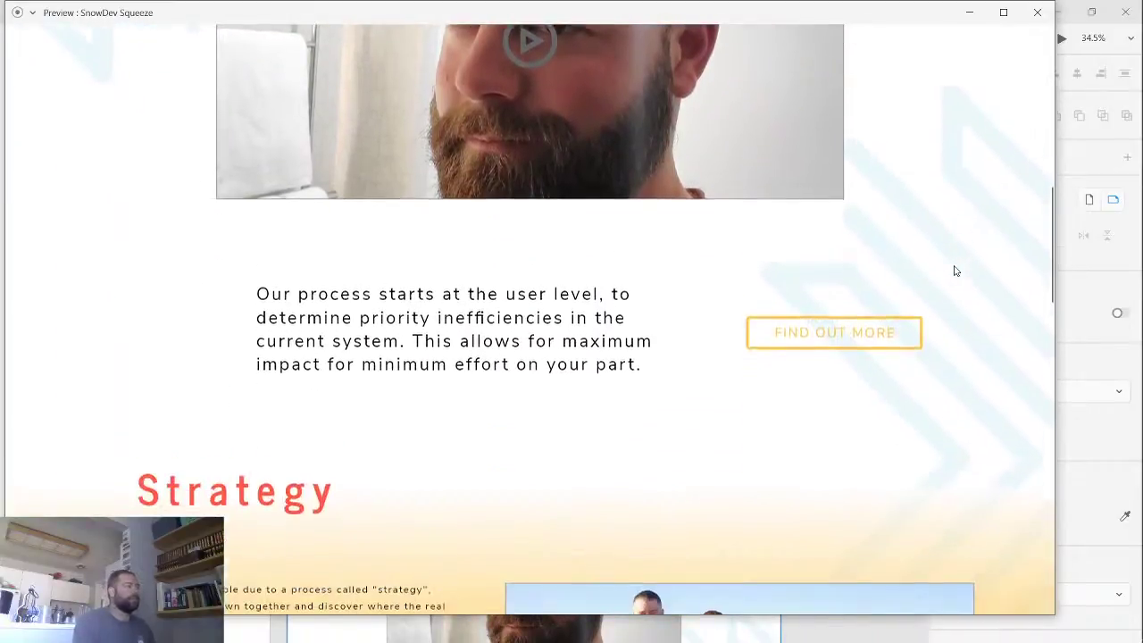
scroll(954, 270, "down", 9)
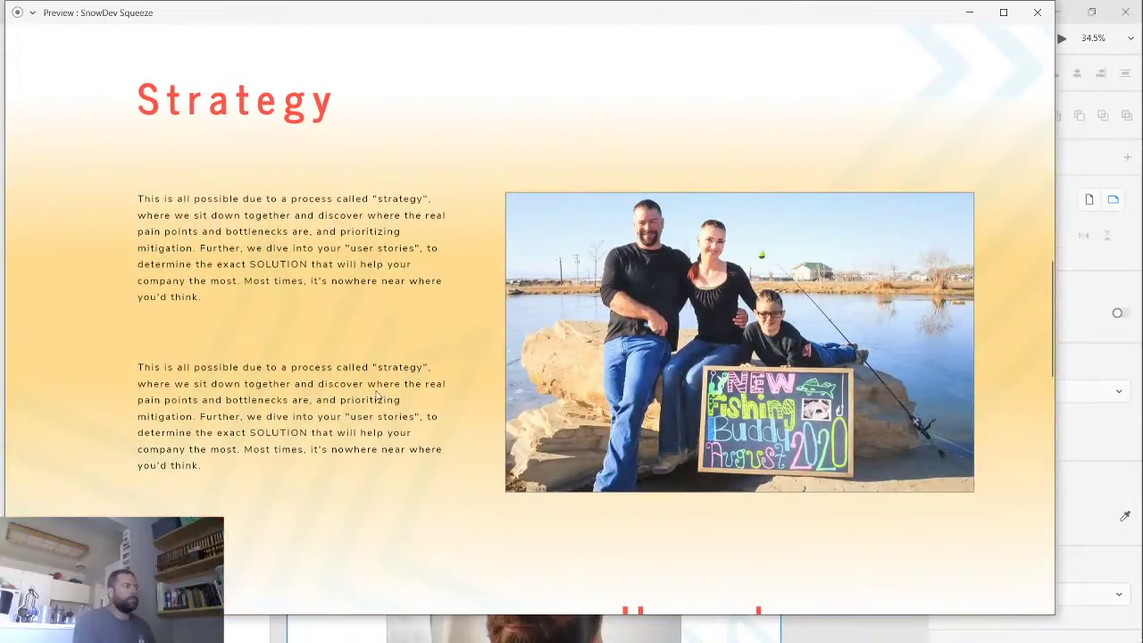
scroll(460, 250, "down", 10)
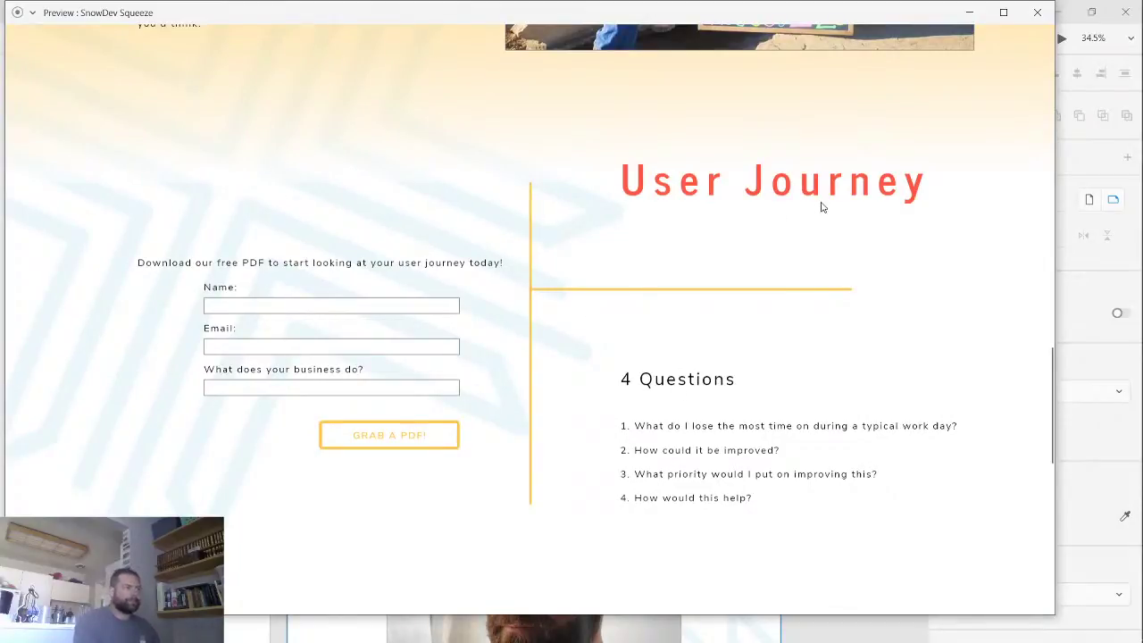
scroll(235, 265, "down", 6)
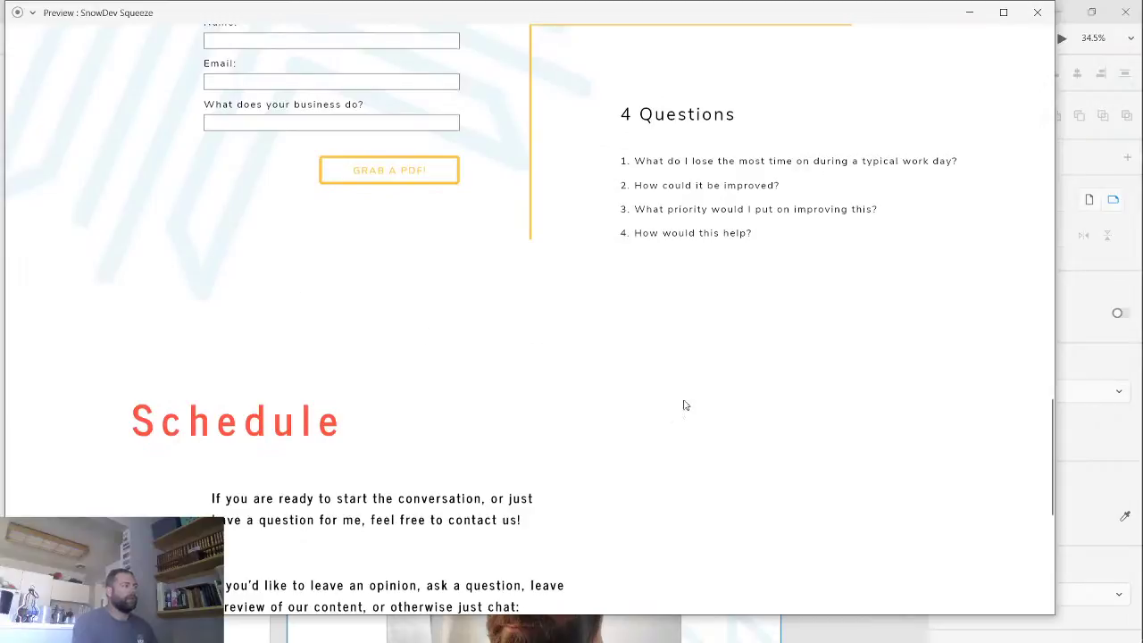
scroll(736, 420, "down", 6)
scroll(676, 331, "down", 2)
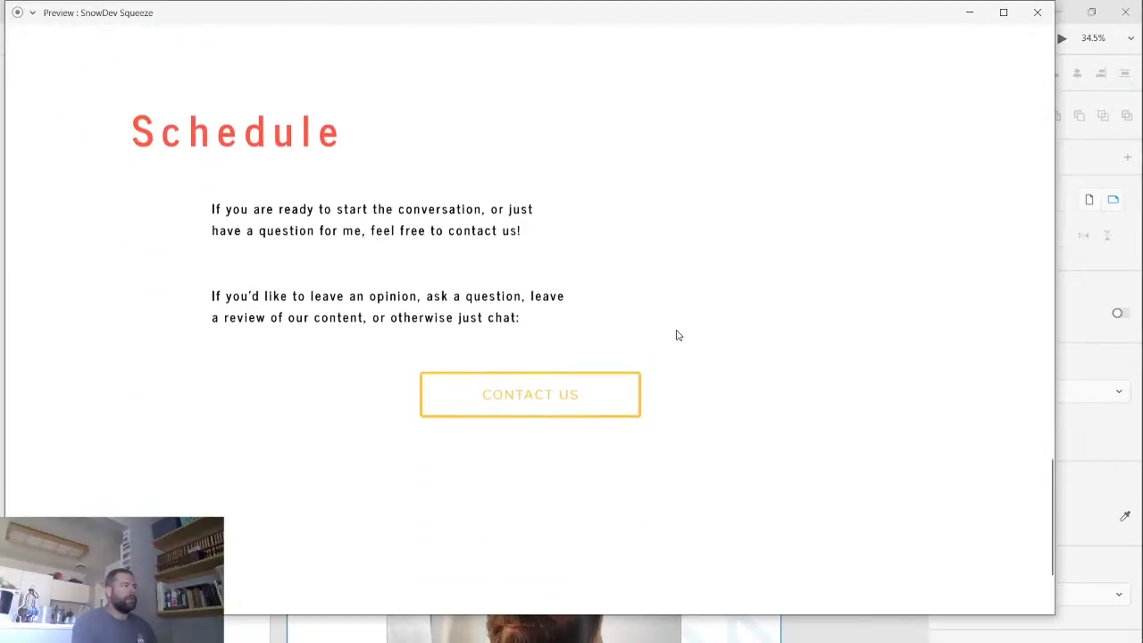
- Examine the previewed Schedule text, the Contact Us button and the cyan footer with its social icons and three text columns
scroll(675, 332, "up", 2)
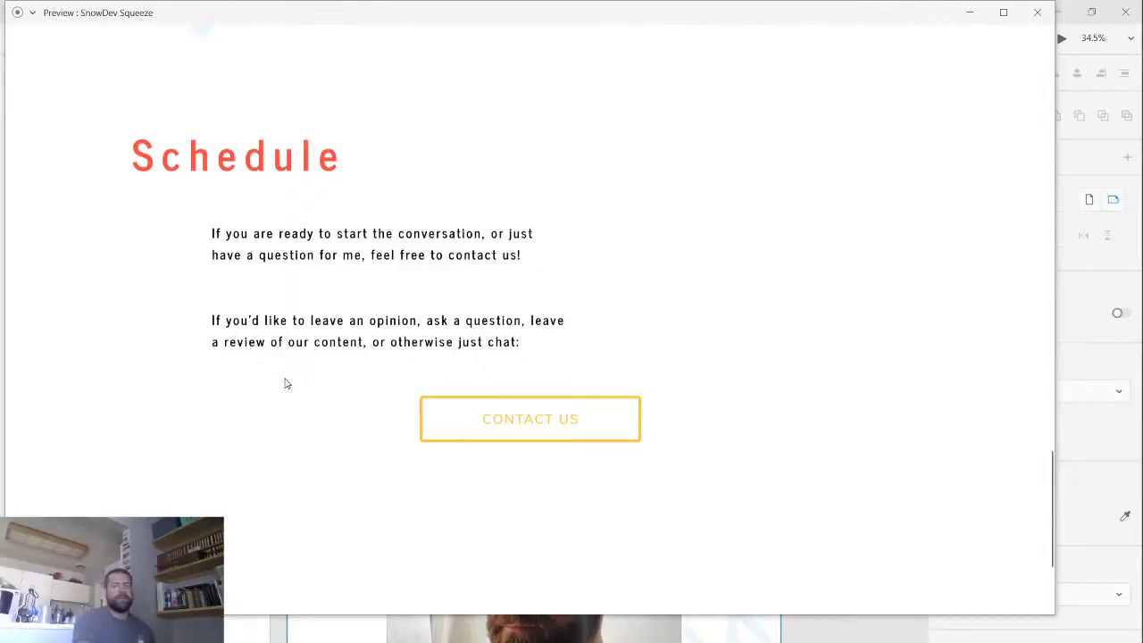
scroll(849, 363, "down", 1)
scroll(850, 363, "up", 1)
scroll(854, 358, "down", 5)
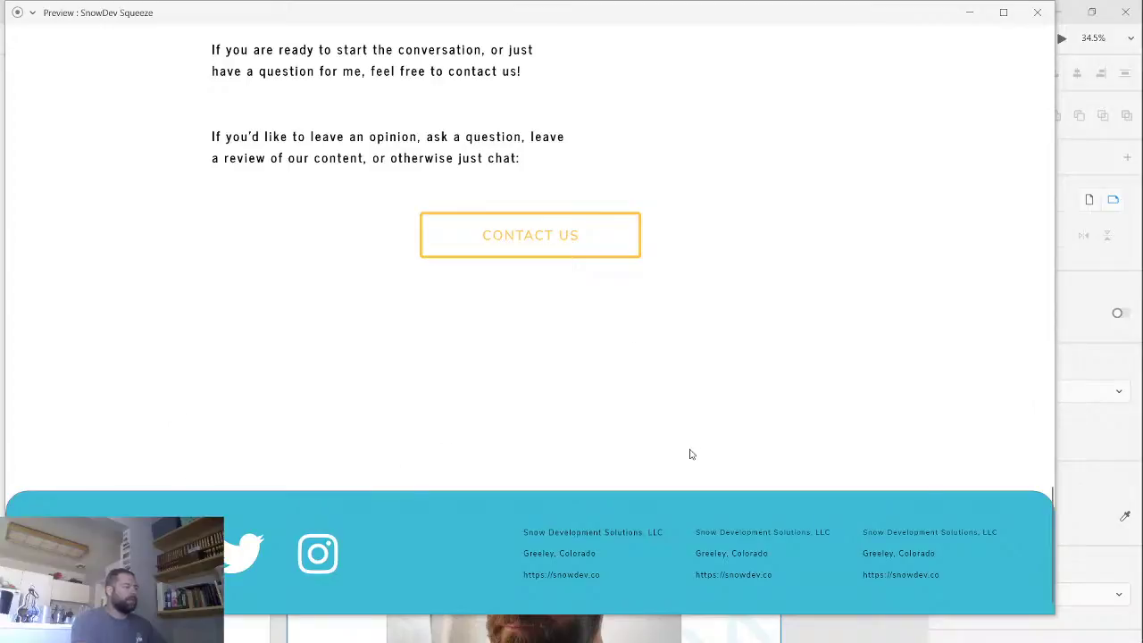
scroll(729, 401, "up", 1)
scroll(730, 403, "down", 1)
- Review the previewed page once more between the header and the Schedule section, and close the preview
scroll(837, 486, "up", 15)
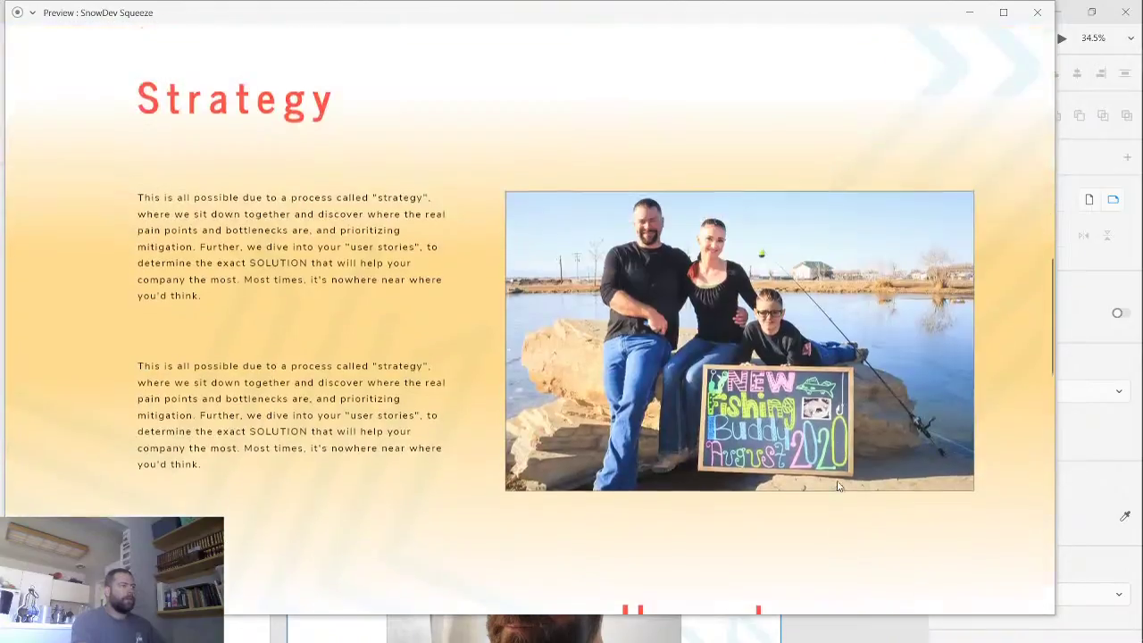
scroll(837, 485, "up", 9)
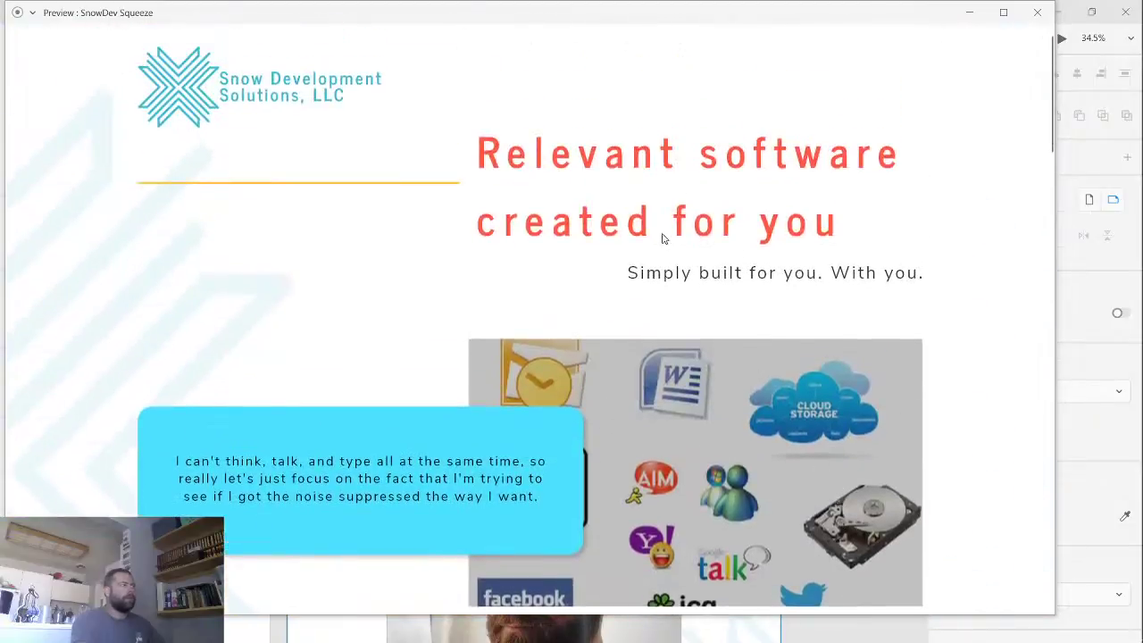
scroll(662, 237, "down", 20)
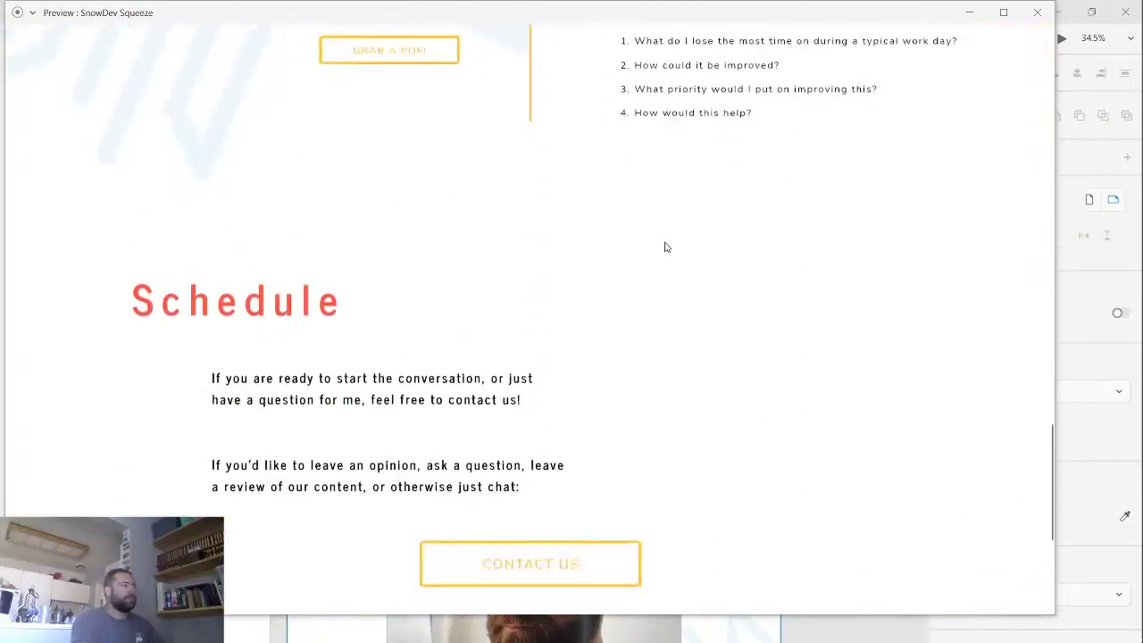
scroll(665, 241, "up", 5)
scroll(669, 212, "up", 15)
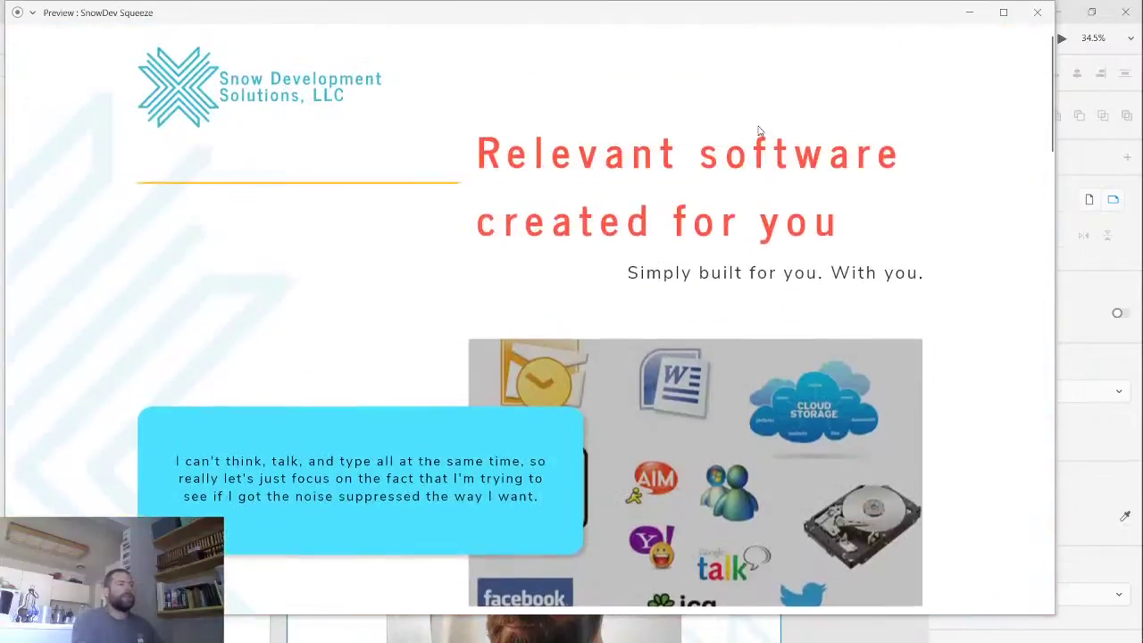
left_click(1035, 13)
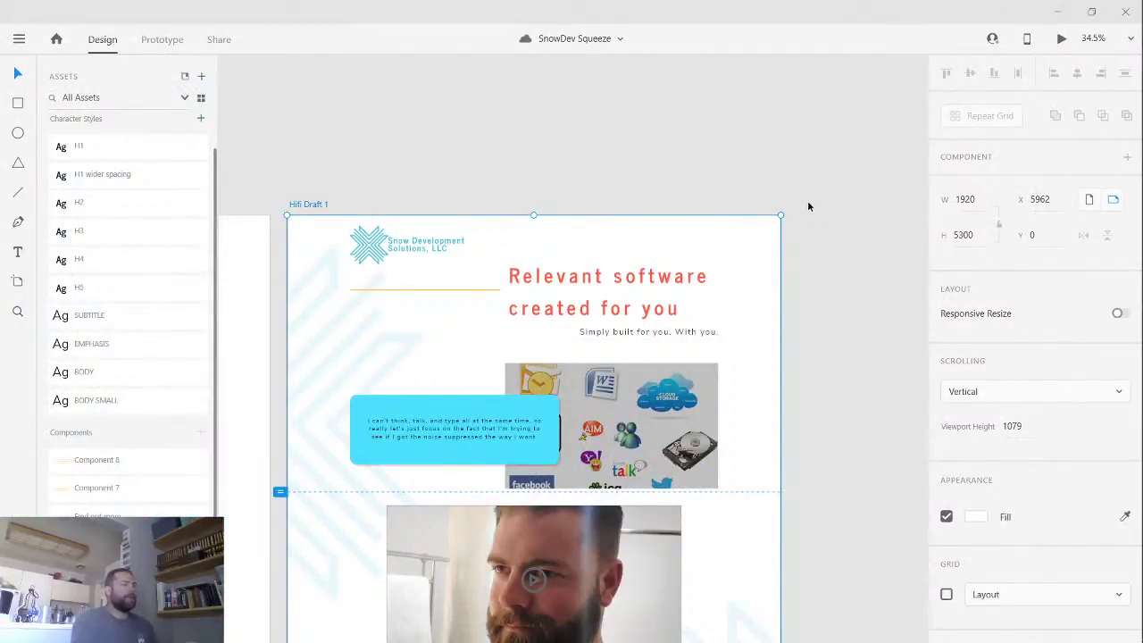
scroll(812, 283, "down", 3)
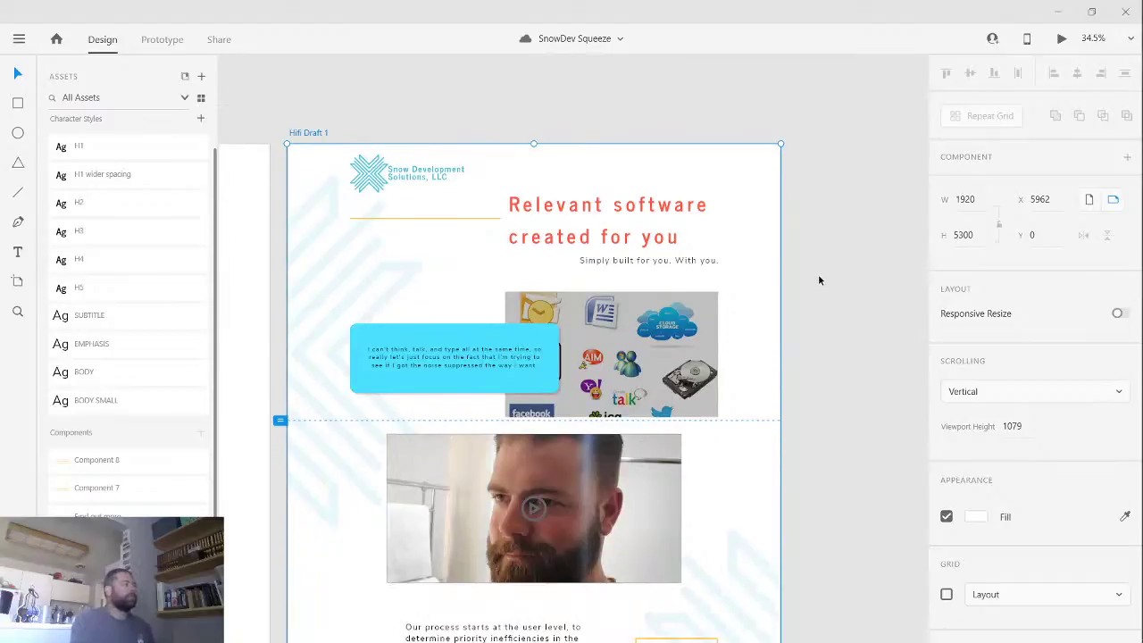